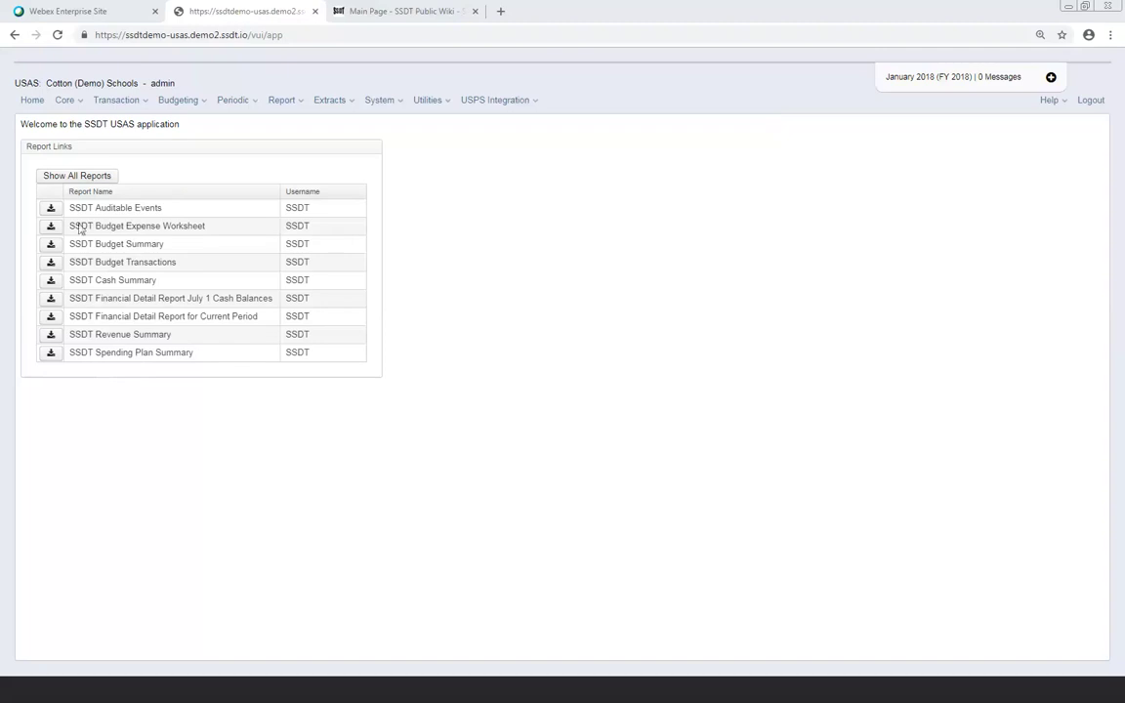
# Open Report Manager from the Report menu and scroll down to the SSDT standard reports
pyautogui.click(298, 104)
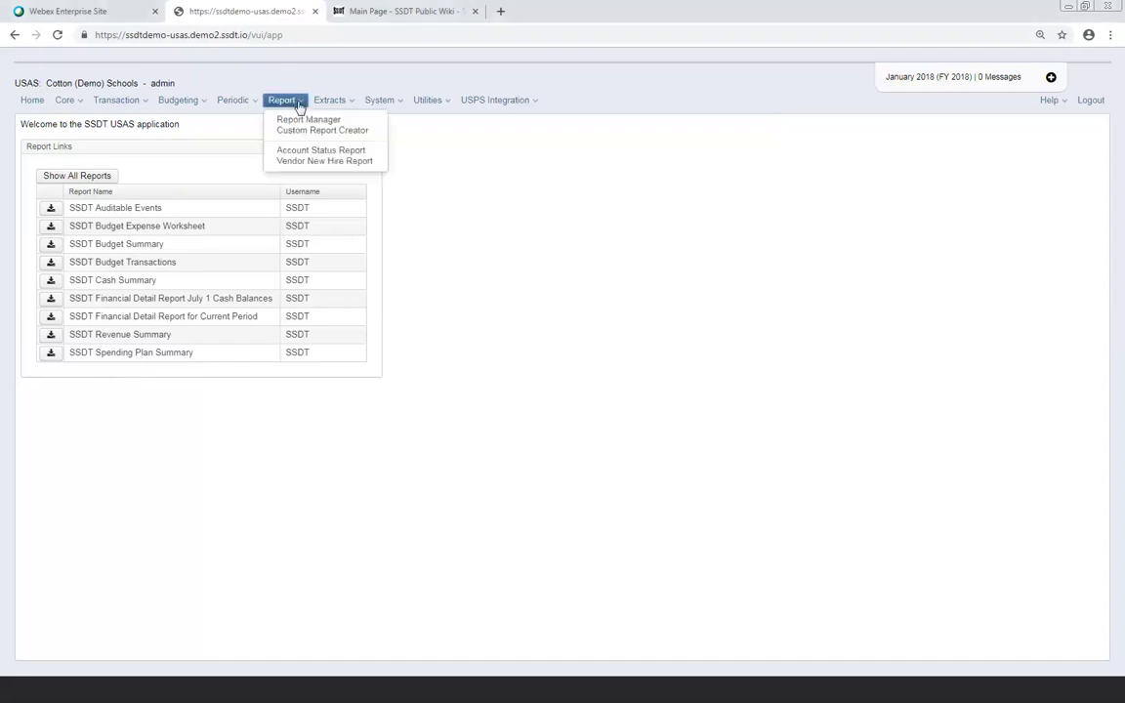
pyautogui.click(297, 123)
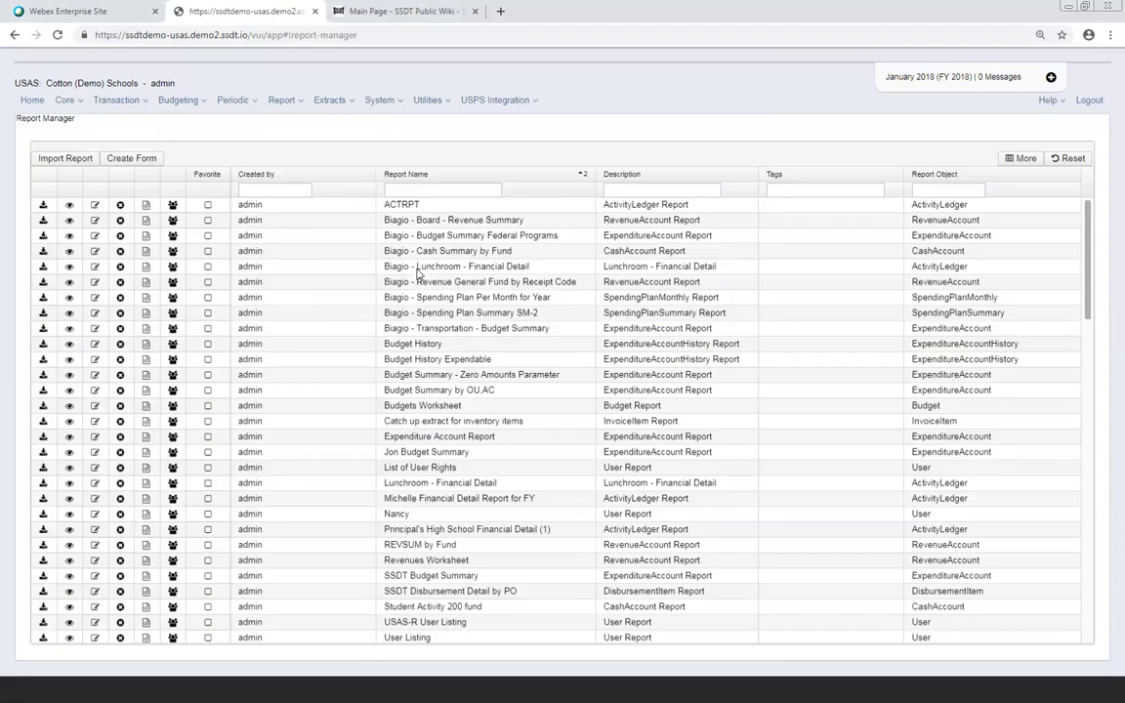
pyautogui.scroll(-5, 317, 329)
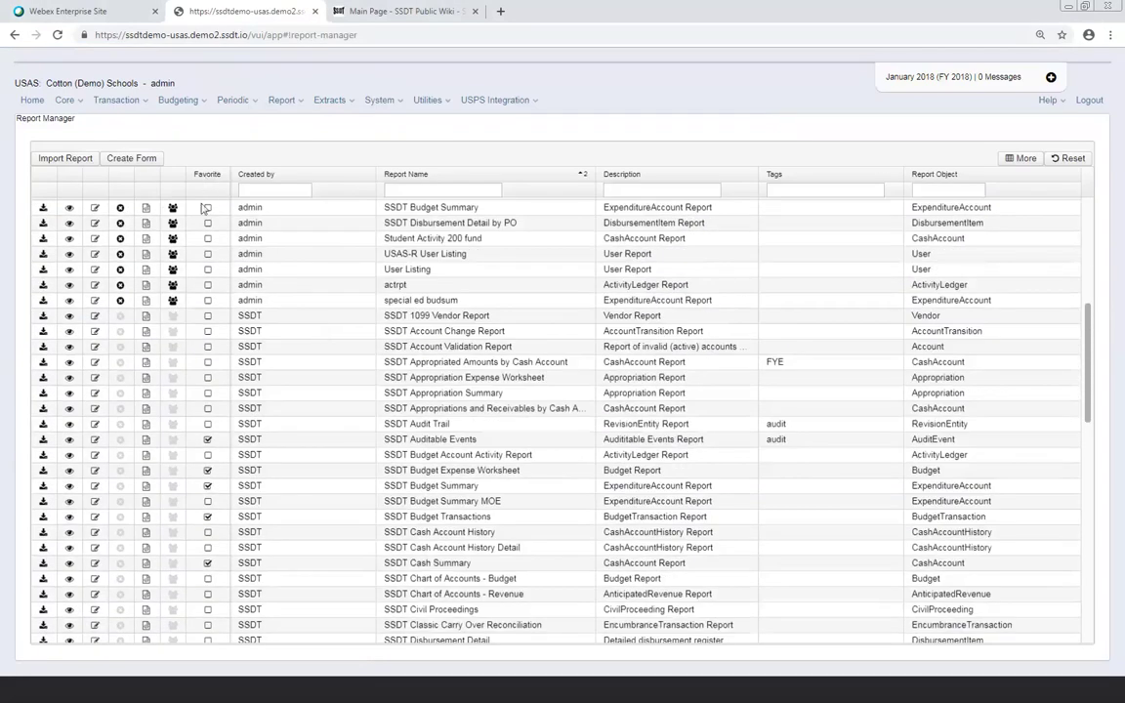
pyautogui.scroll(-3, 208, 369)
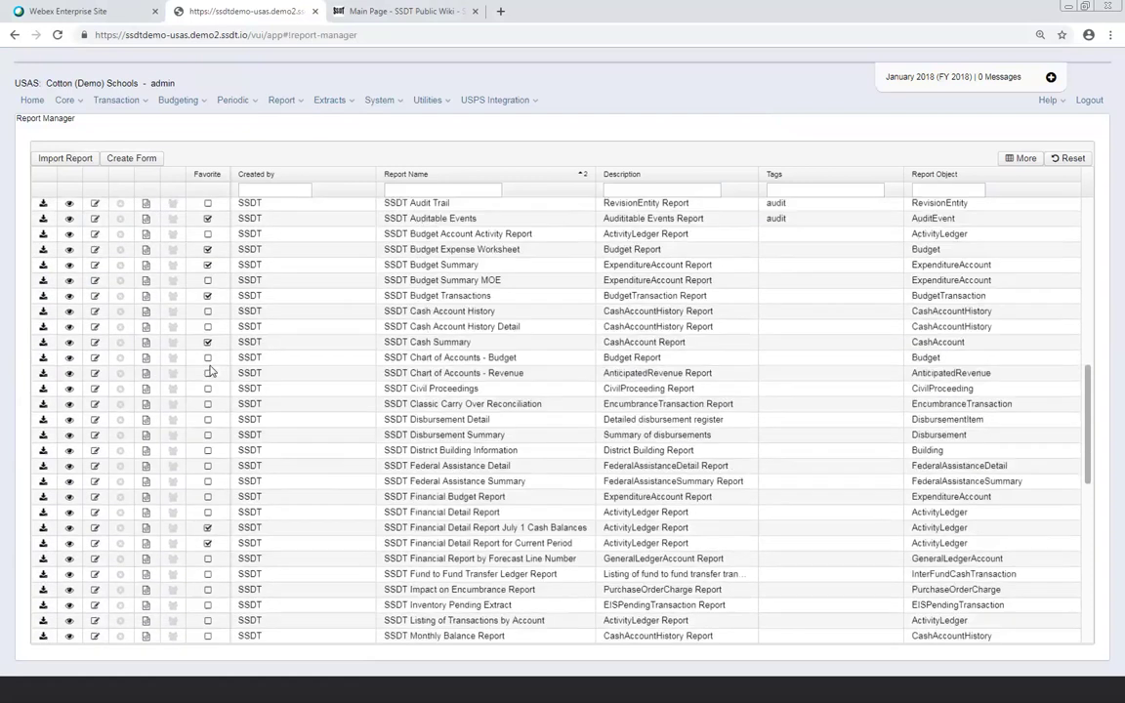
pyautogui.scroll(-1, 208, 369)
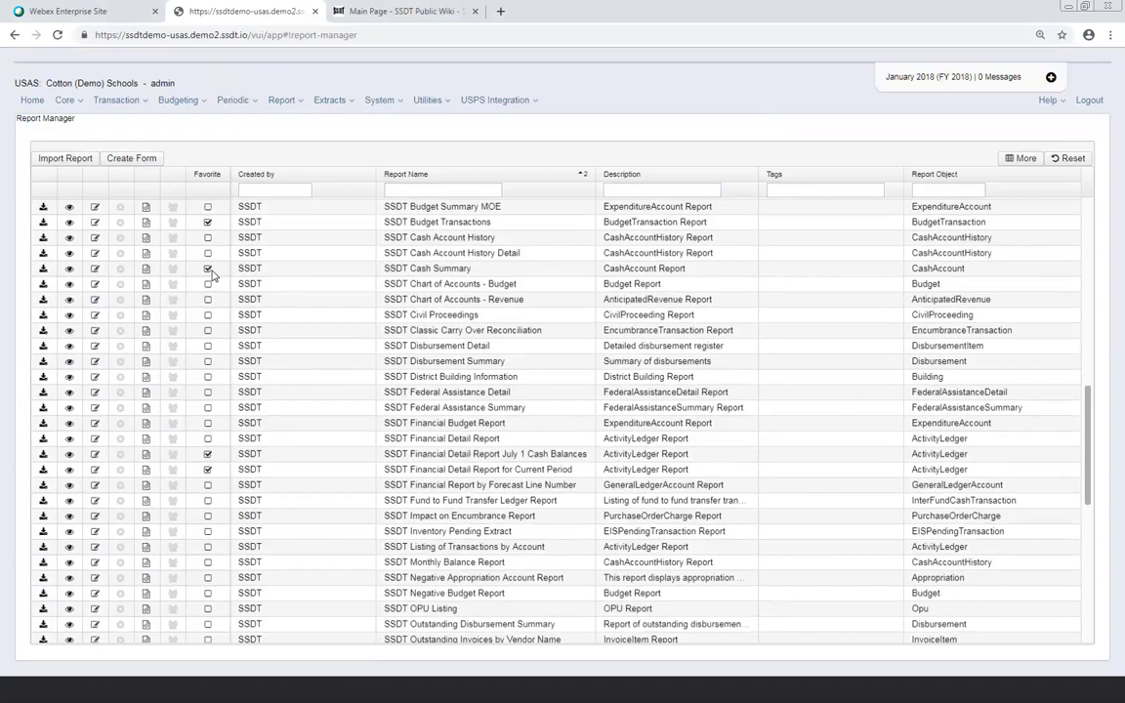
# Return home, list every report in Report Links, then limit them back to favourites
pyautogui.click(33, 102)
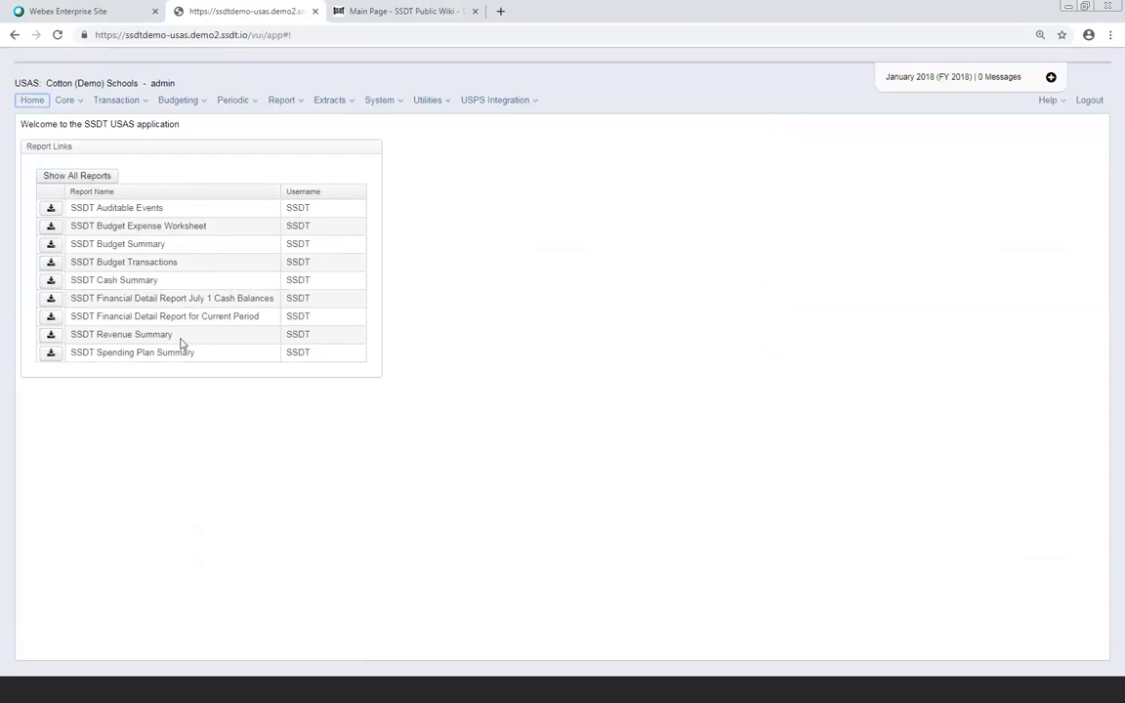
pyautogui.click(93, 177)
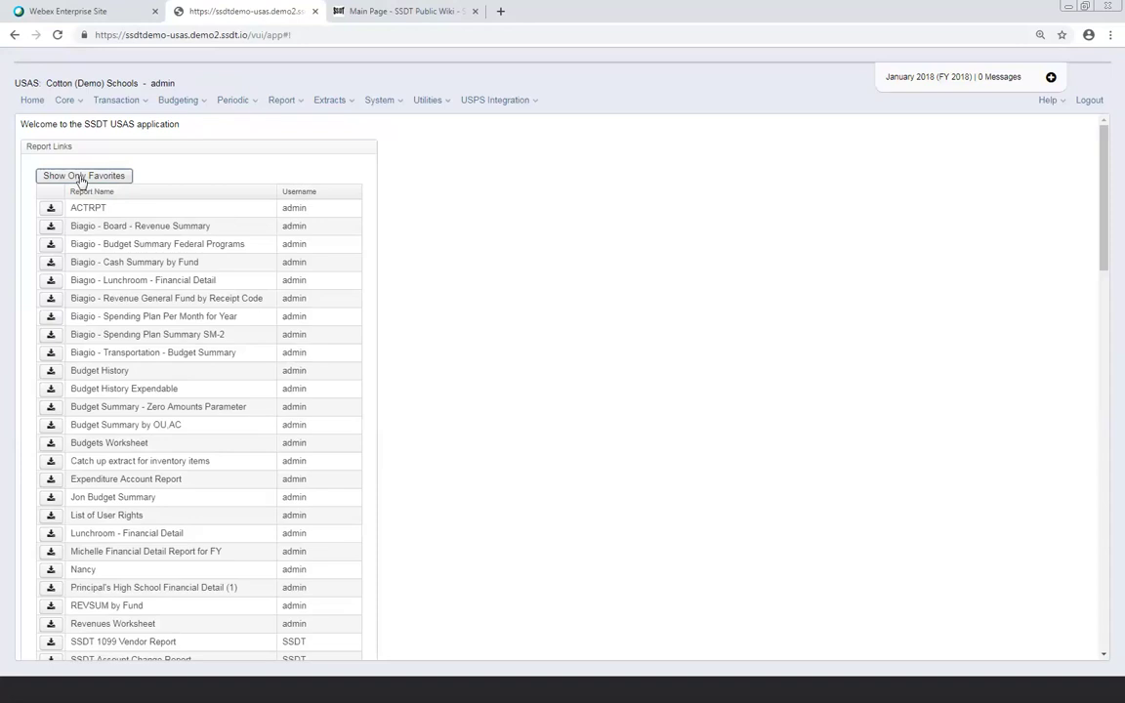
pyautogui.click(81, 177)
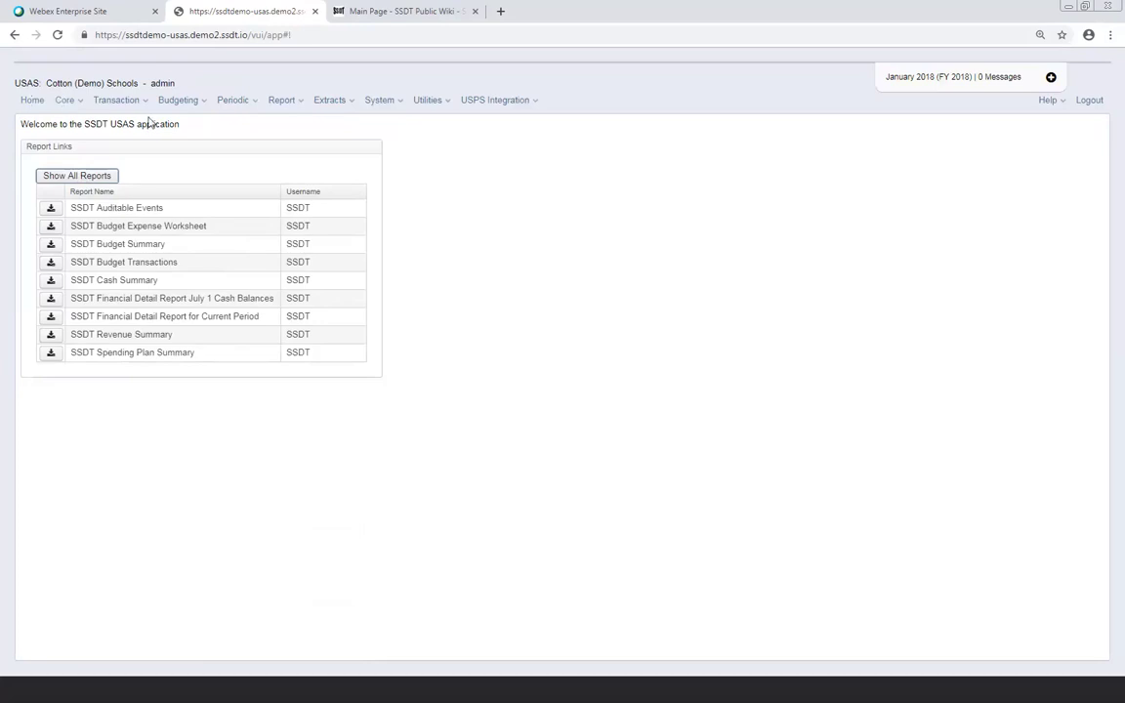
# Open the Core menu listing Accounts, Bank Accounts, OPUs, Vendors and other record areas
pyautogui.moveTo(344, 194)
pyautogui.click(68, 101)
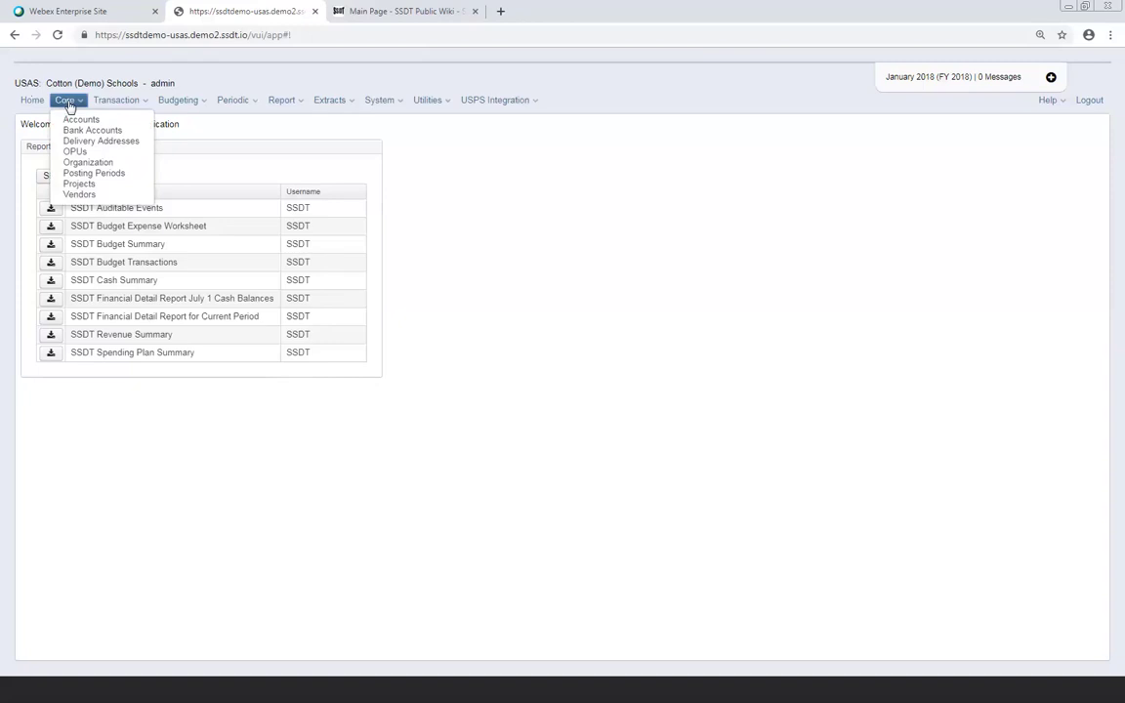
pyautogui.click(116, 100)
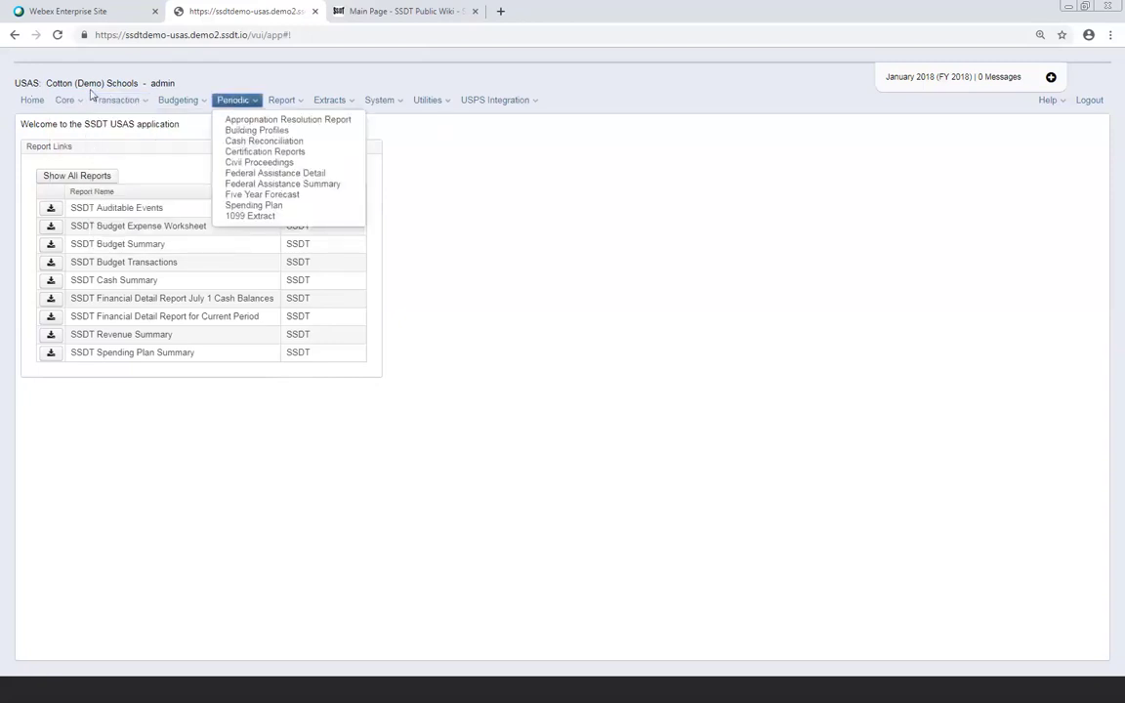
pyautogui.moveTo(67, 103)
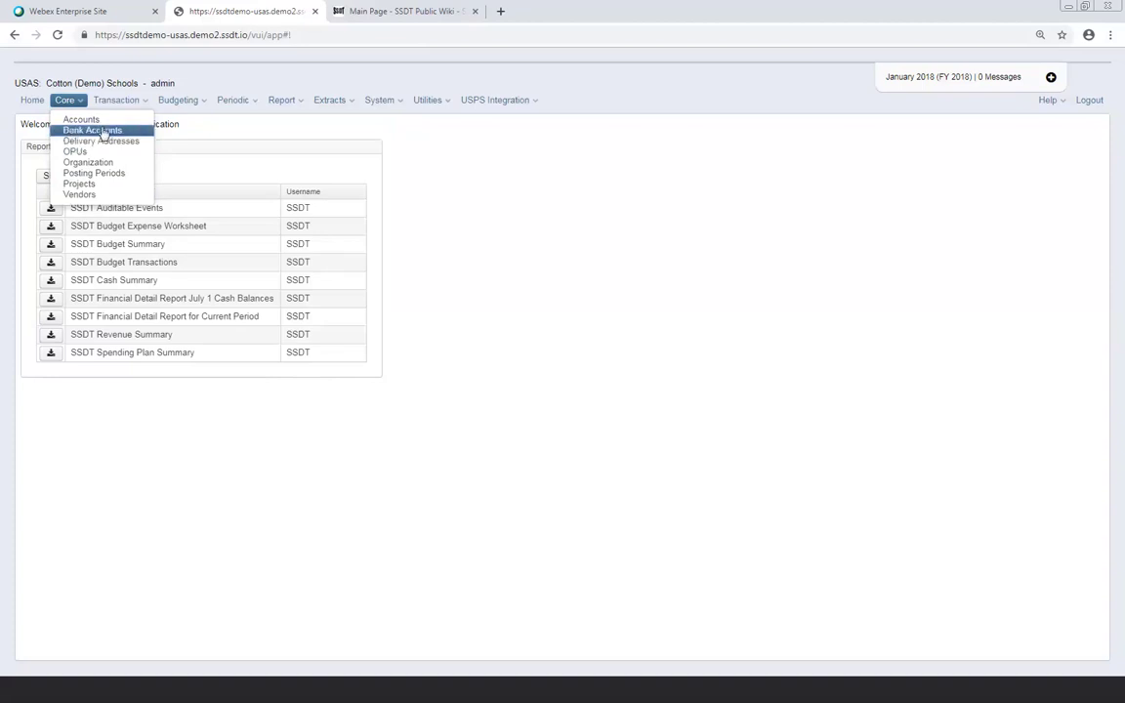
# Open the Funds grid under Core, listing fund codes from 001 GENERAL onward
pyautogui.click(83, 117)
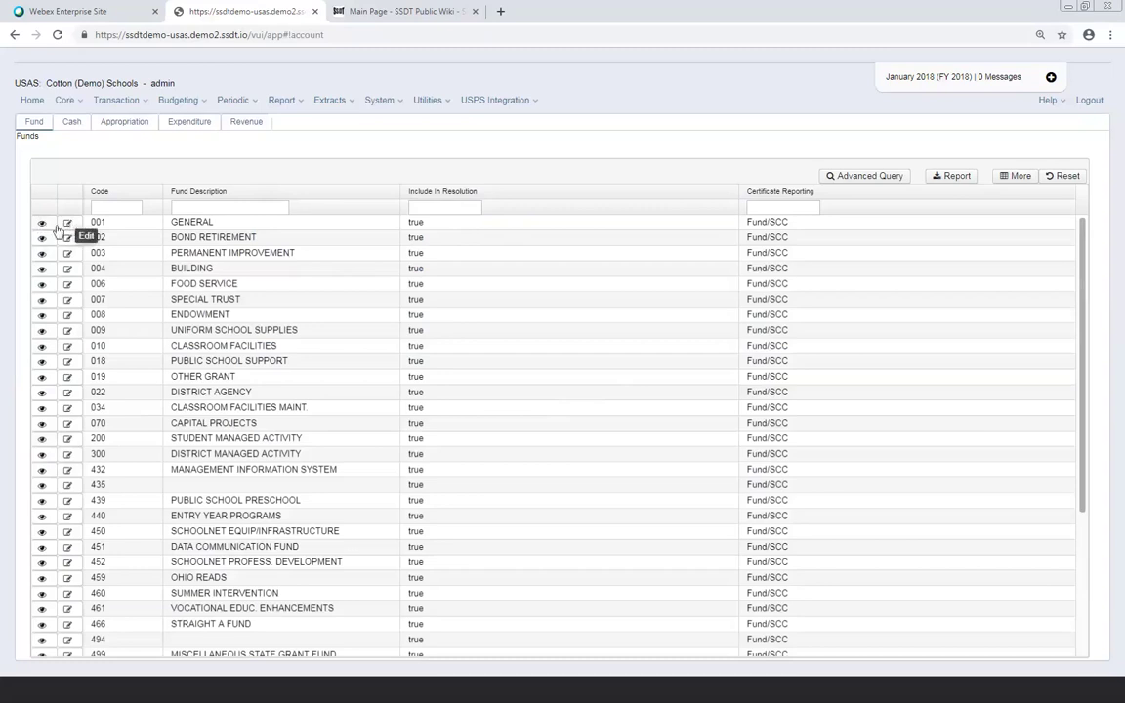
# Open the detail record of fund 001 GENERAL from its row in the Funds grid
pyautogui.click(41, 225)
pyautogui.click(41, 226)
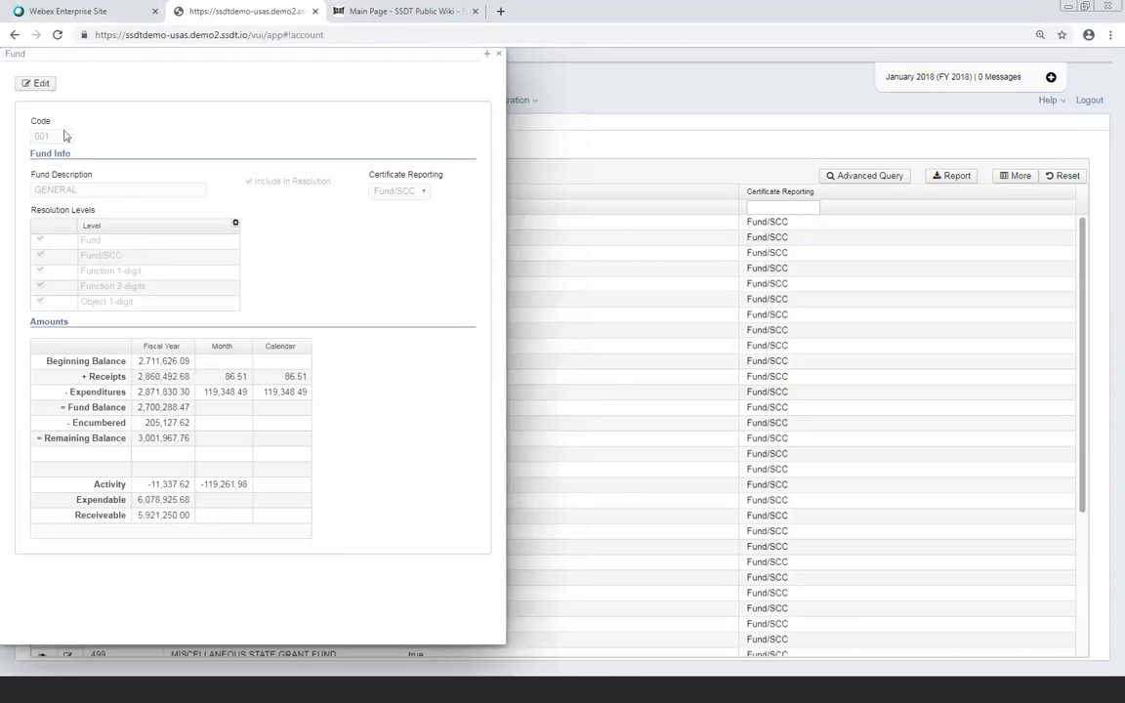
# Make fund 001 GENERAL editable and show its certificate reporting choices, Fund and Fund/SCC
pyautogui.click(36, 83)
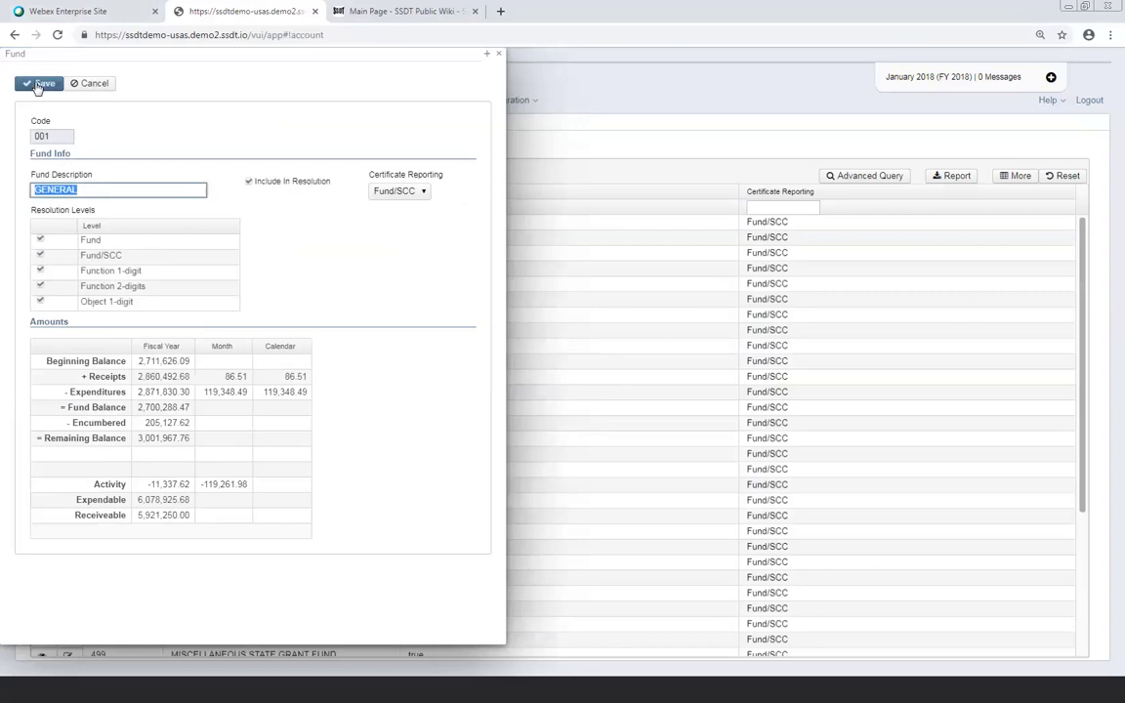
pyautogui.click(346, 264)
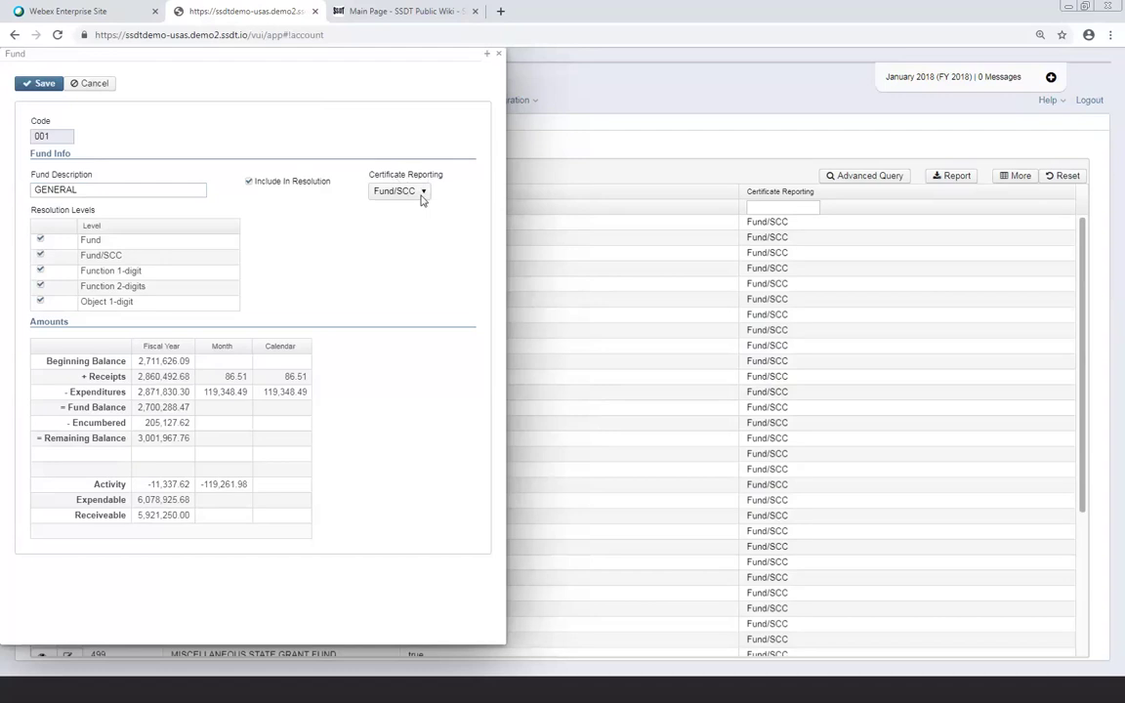
pyautogui.click(422, 193)
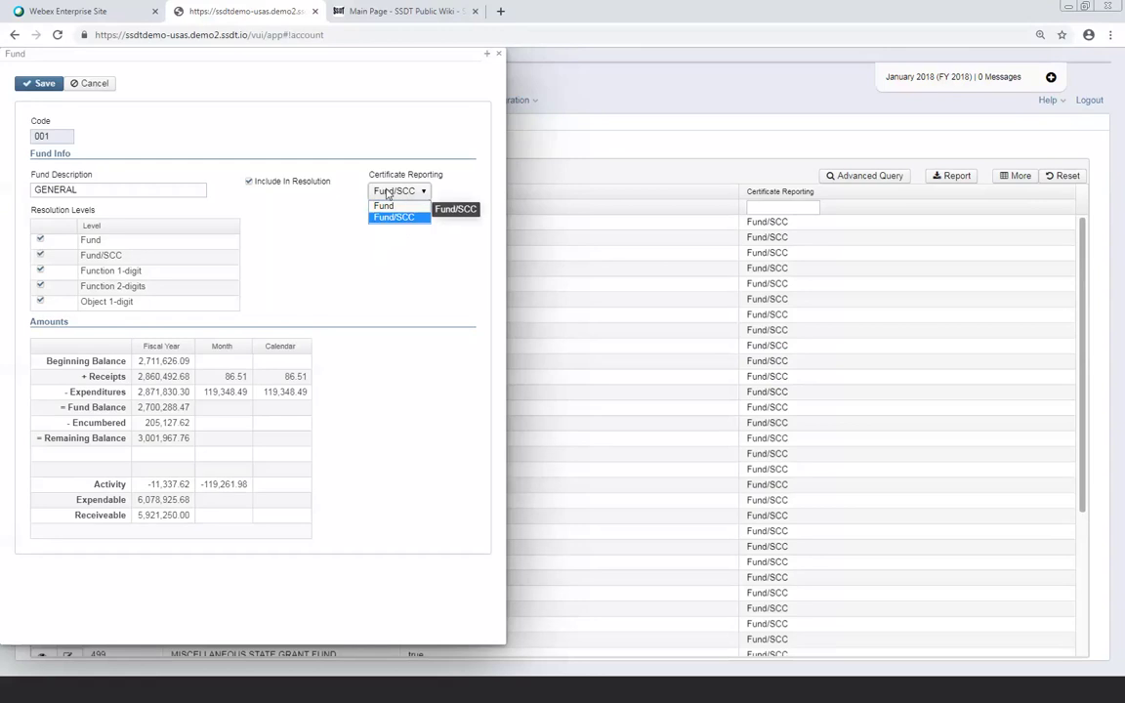
# Dismiss the certificate reporting choices, leaving fund 001 on Fund/SCC
pyautogui.click(300, 250)
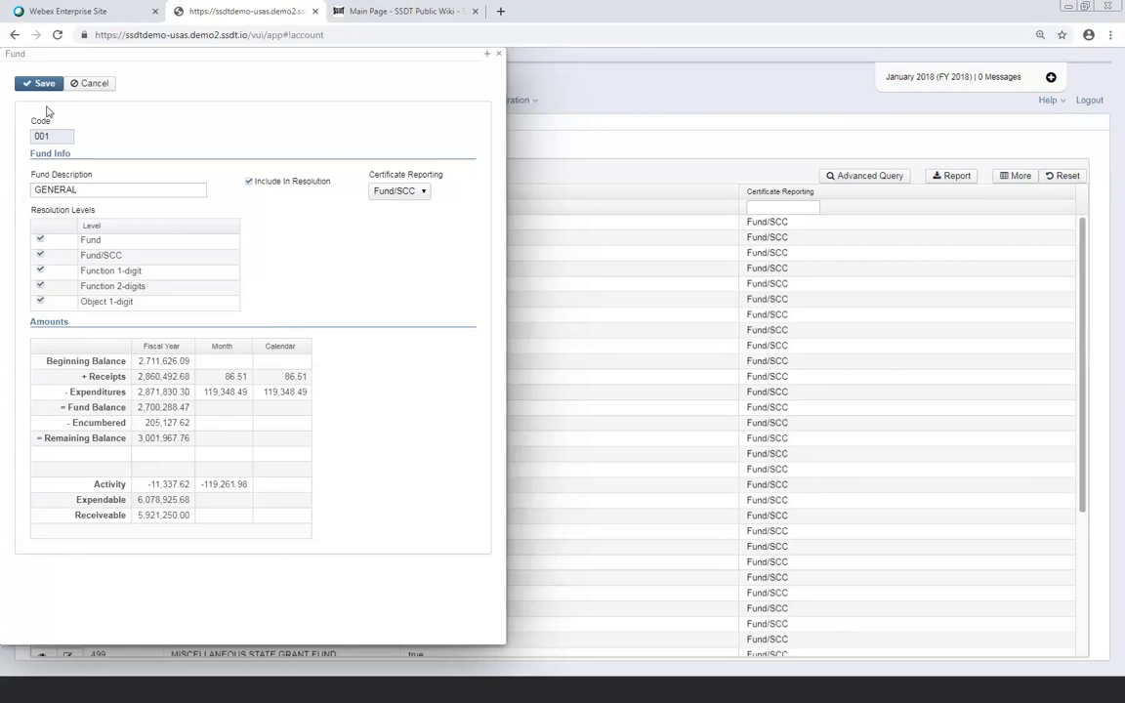
# Close the fund 001 detail panel, glance at the Periodic menu, and dismiss it
pyautogui.click(498, 54)
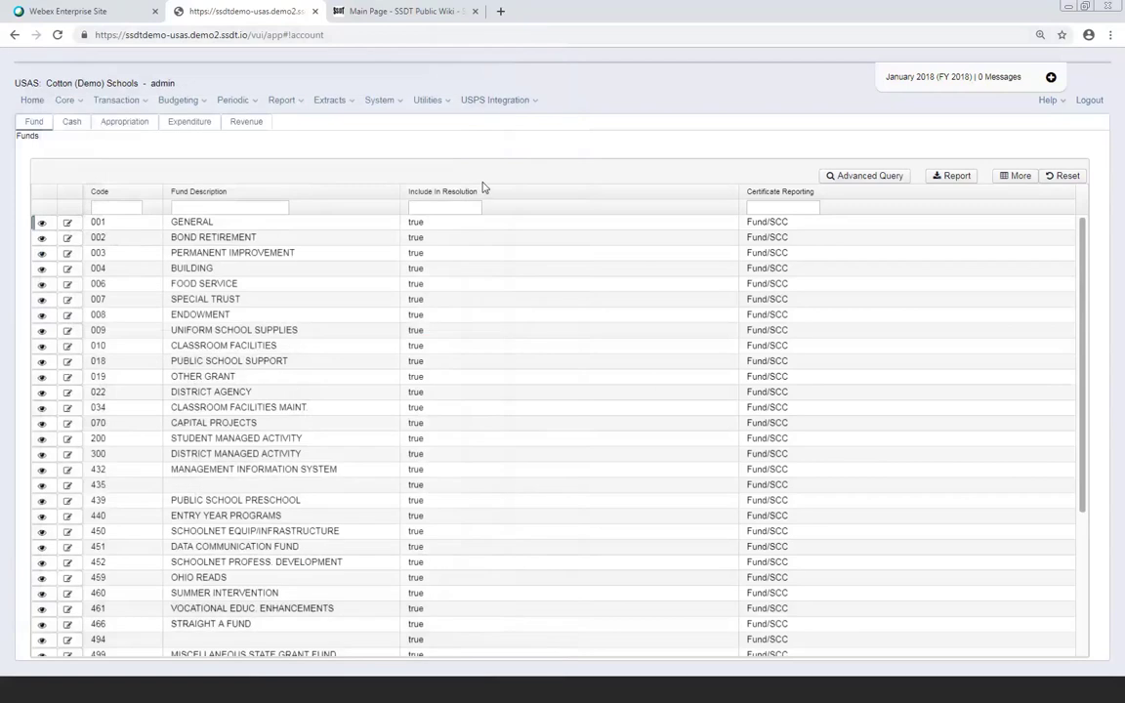
pyautogui.click(253, 104)
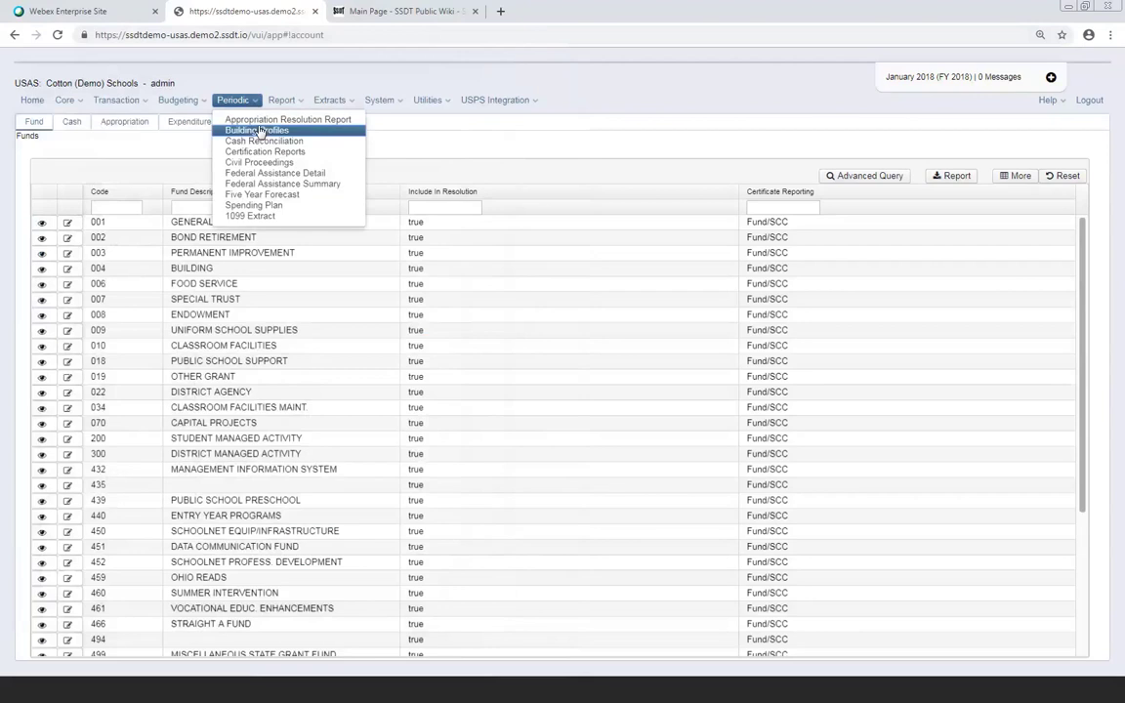
pyautogui.click(70, 128)
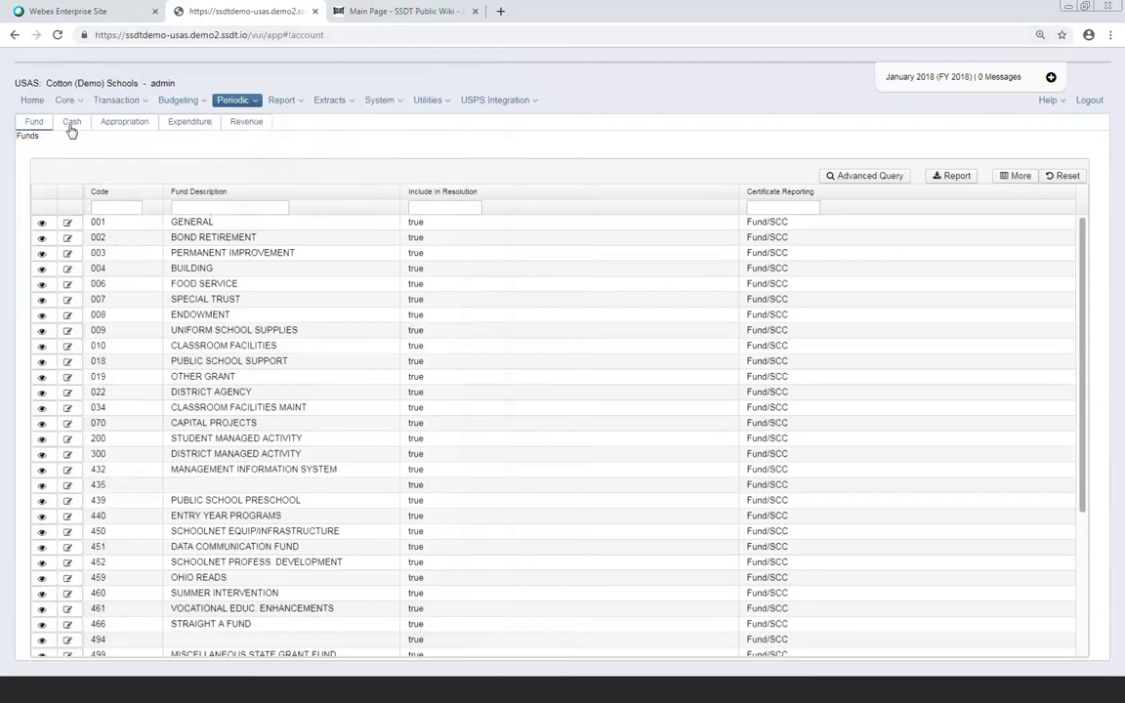
# Switch to the Cash Accounts list and bring up its Column Selection checklist
pyautogui.click(70, 128)
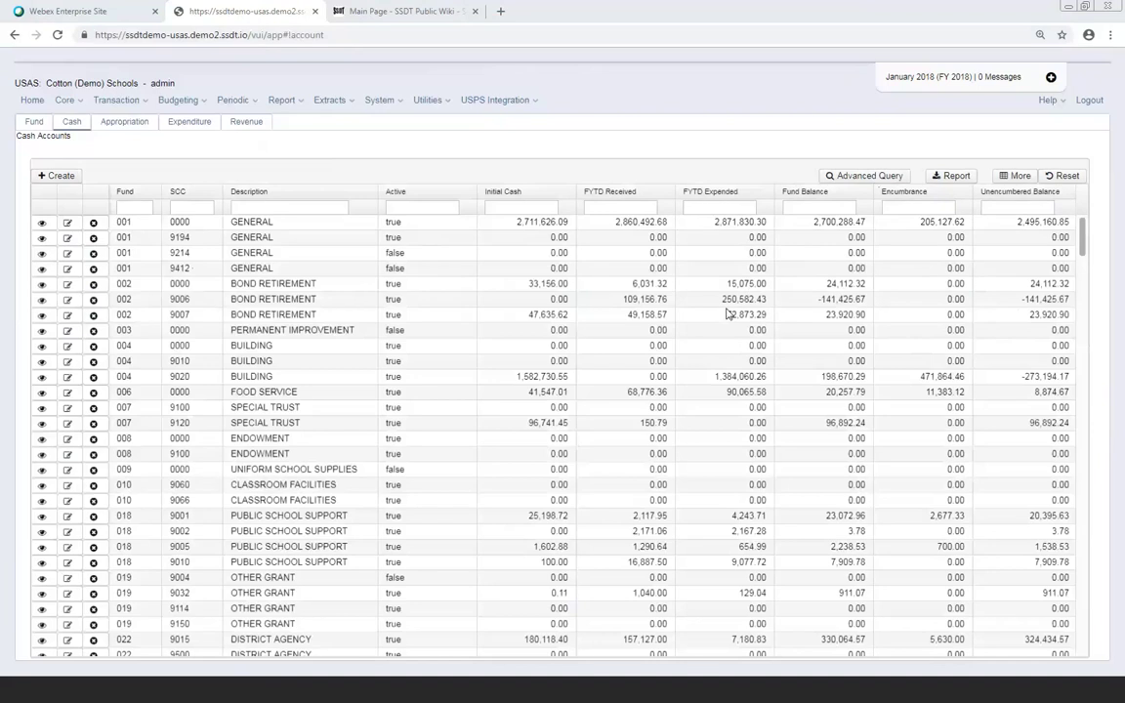
pyautogui.click(1020, 176)
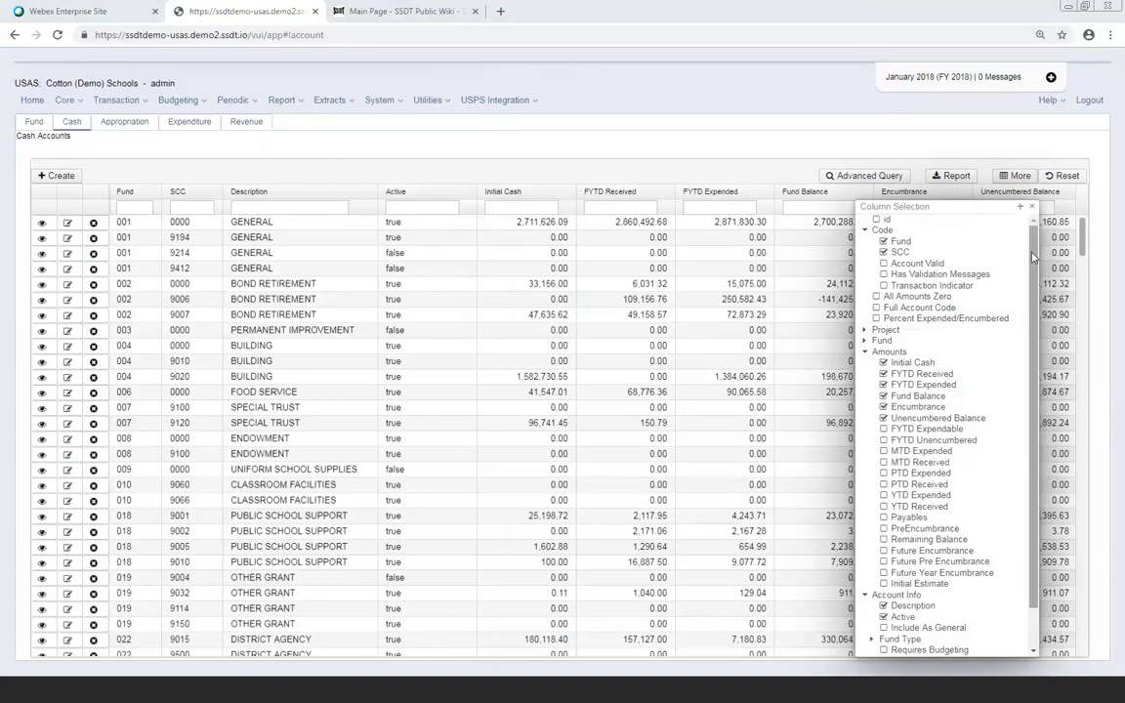
# In Column Selection, uncheck Account Valid and check Full Account Code under the Code group
pyautogui.click(864, 232)
pyautogui.click(865, 297)
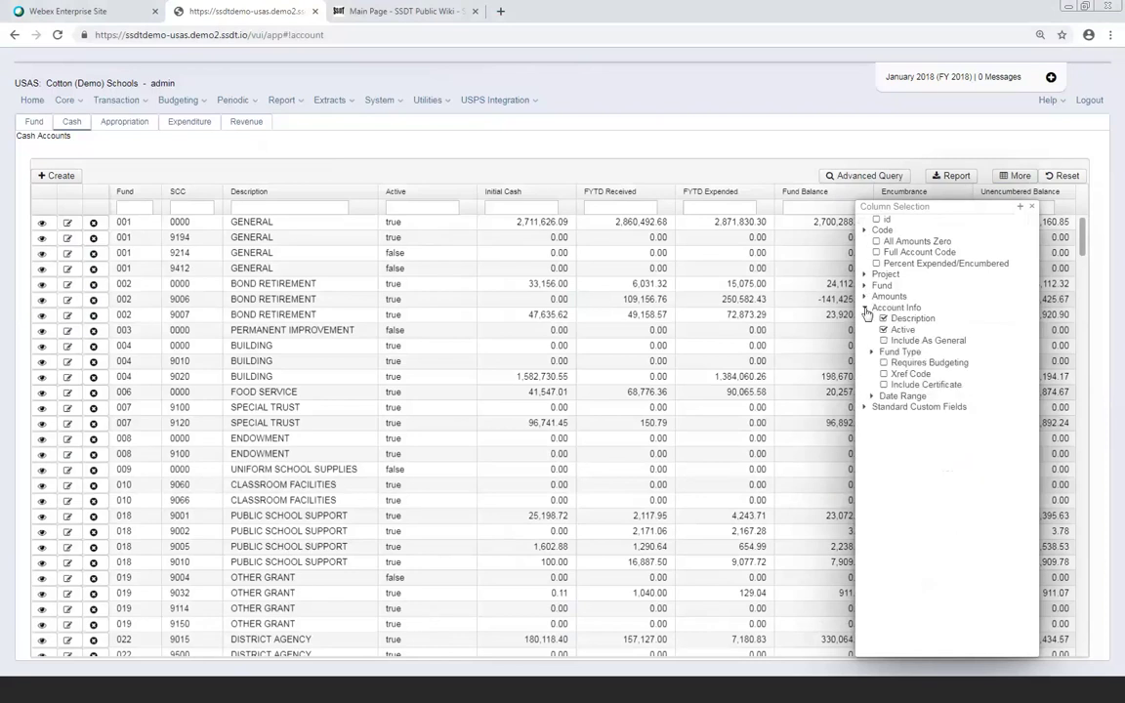
pyautogui.click(865, 309)
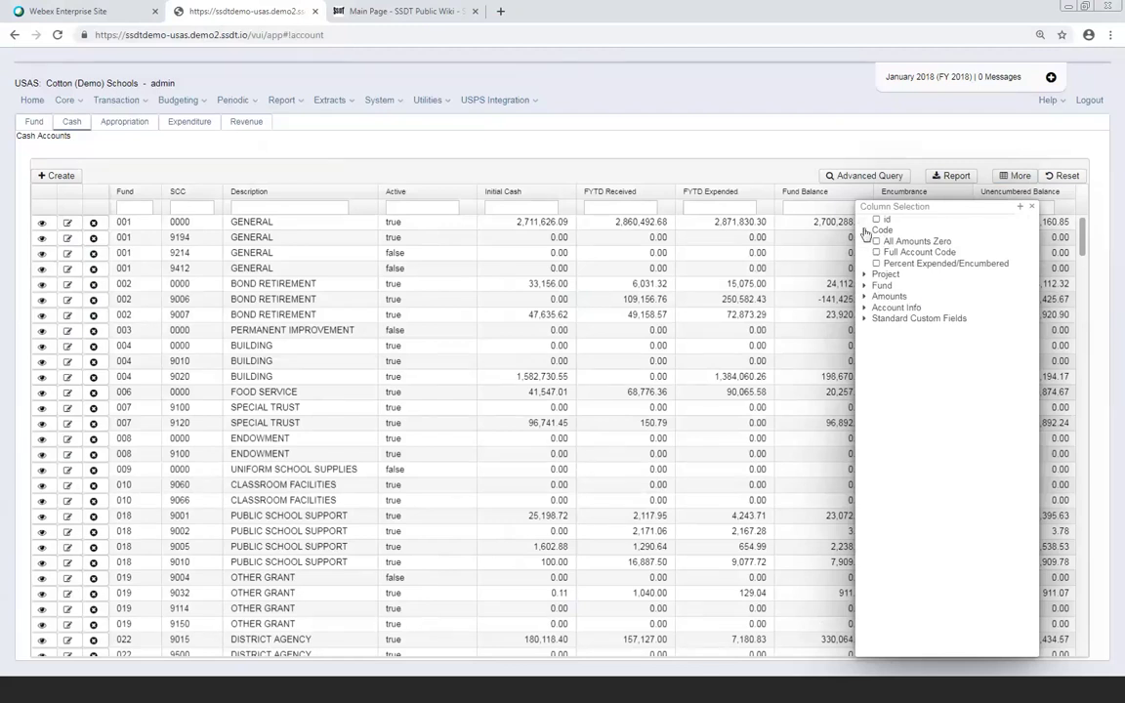
pyautogui.click(865, 231)
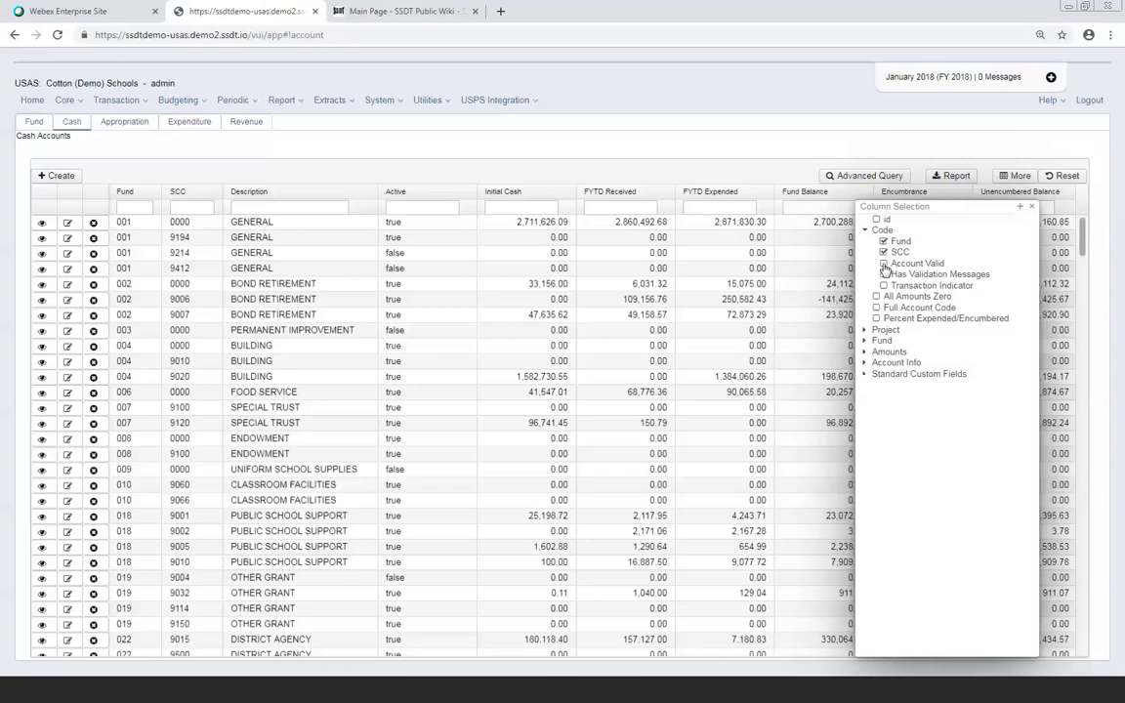
pyautogui.click(883, 263)
pyautogui.click(876, 308)
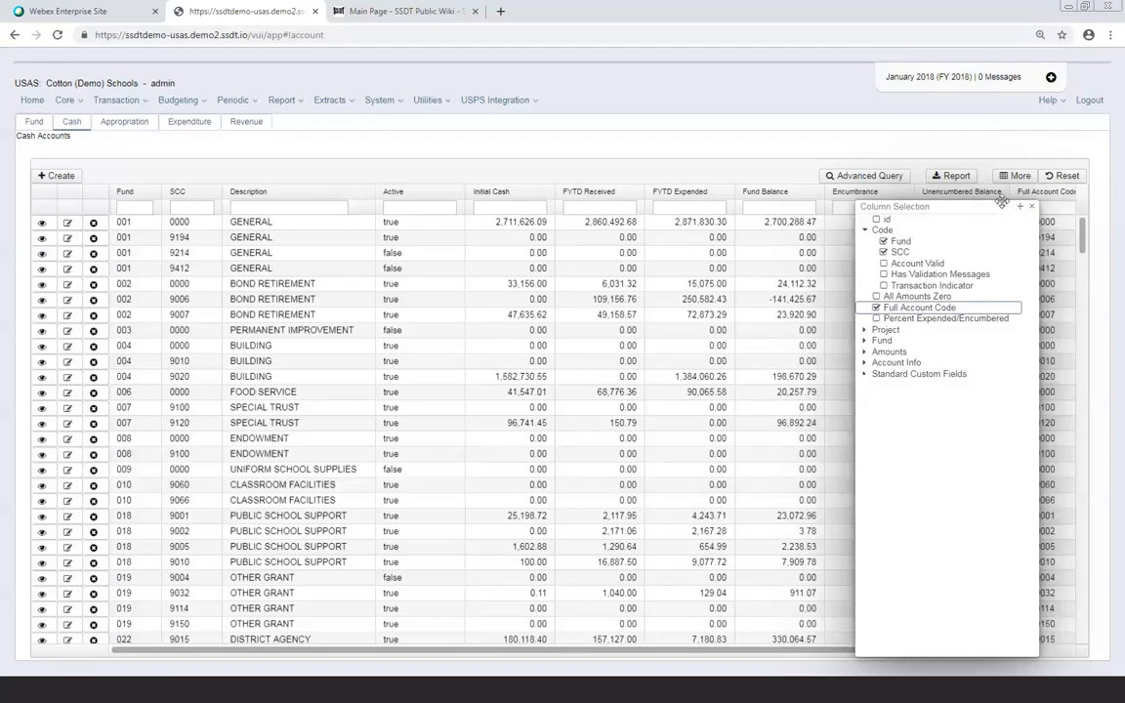
# Move the Full Account Code column ahead of Fund and select its filter box
pyautogui.click(1030, 206)
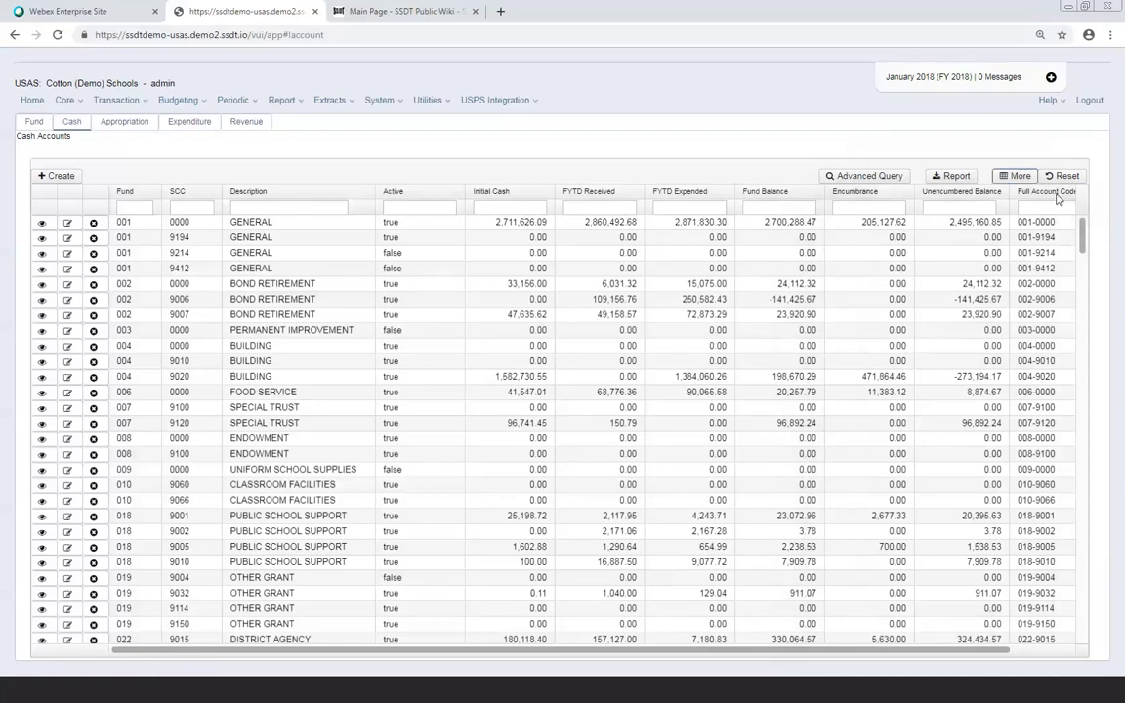
pyautogui.moveTo(1057, 198)
pyautogui.mouseDown()
pyautogui.moveTo(961, 186)
pyautogui.moveTo(137, 195)
pyautogui.mouseUp()
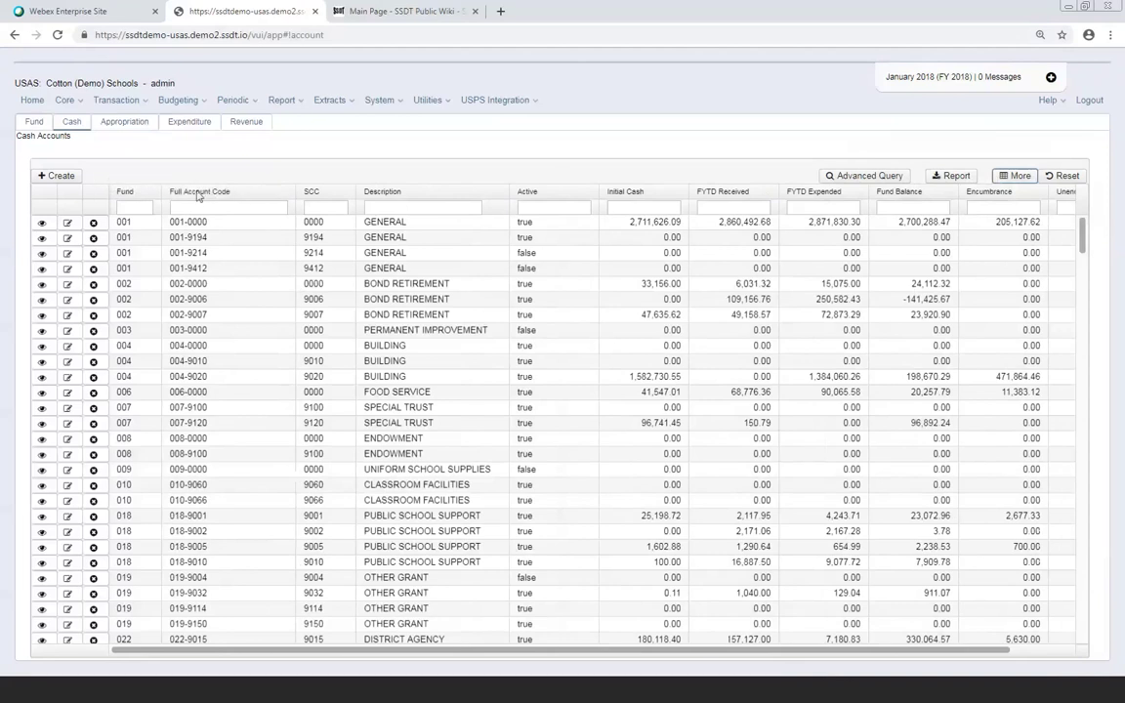
pyautogui.moveTo(168, 188)
pyautogui.mouseDown()
pyautogui.moveTo(123, 182)
pyautogui.moveTo(120, 199)
pyautogui.moveTo(109, 195)
pyautogui.moveTo(234, 199)
pyautogui.mouseUp()
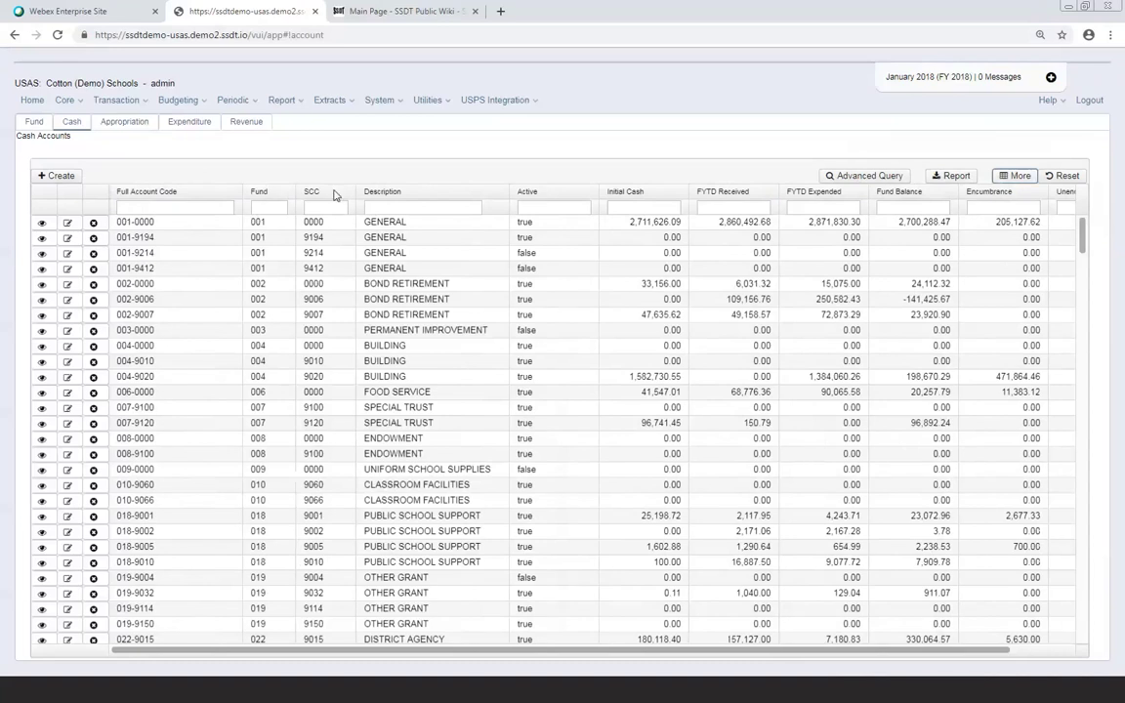
pyautogui.click(180, 207)
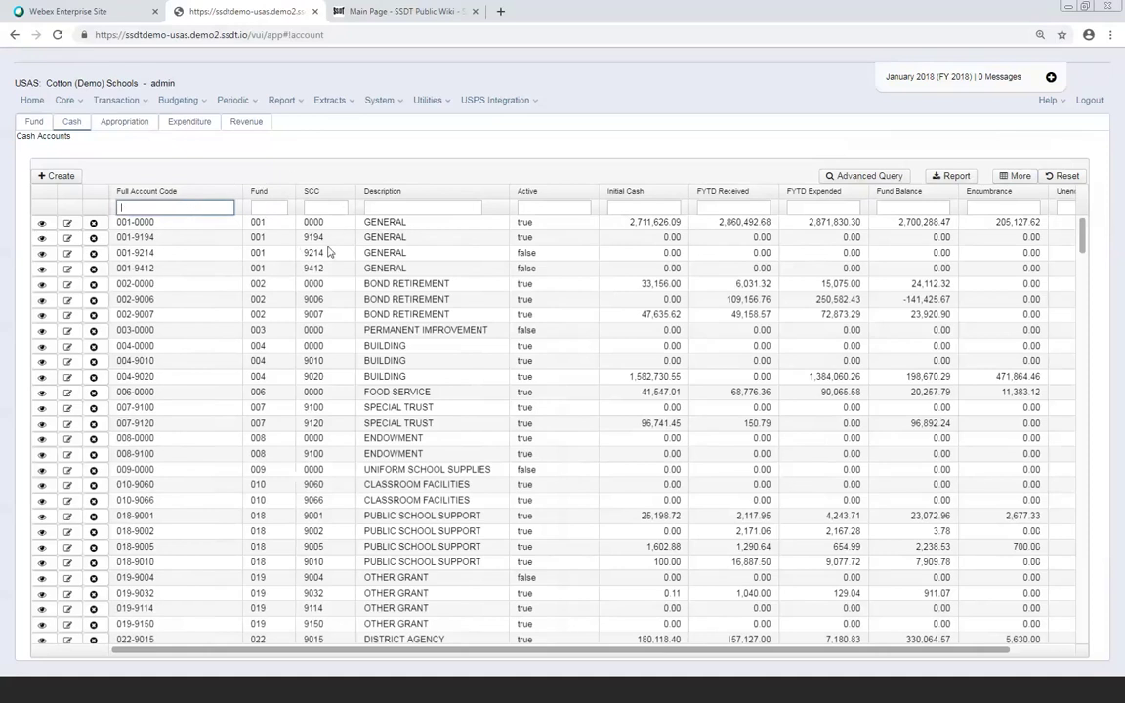
# Deselect Full Account Code in the column checklist and expand the Amounts options
pyautogui.click(1013, 178)
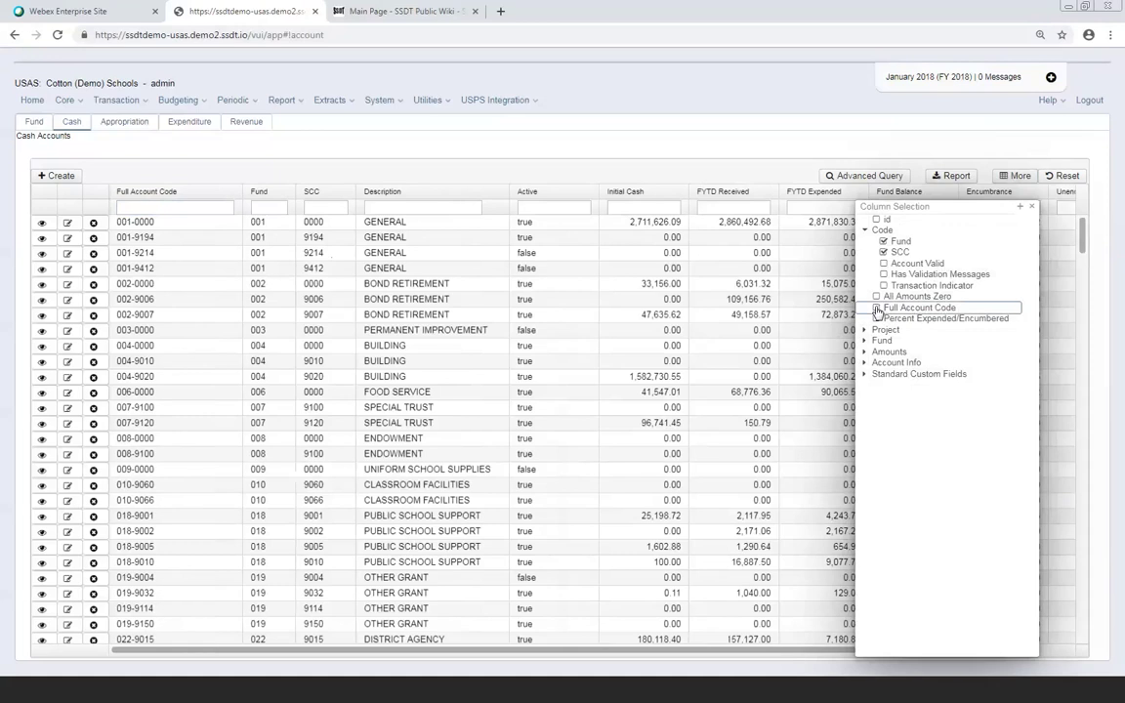
pyautogui.click(877, 309)
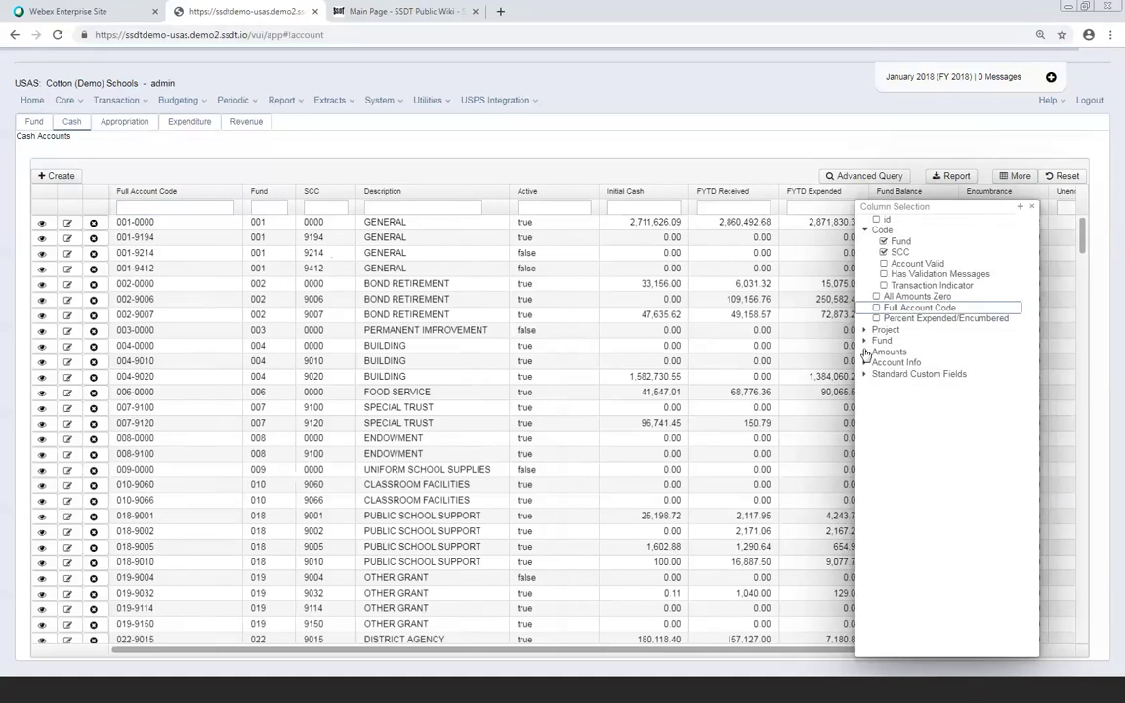
pyautogui.click(865, 352)
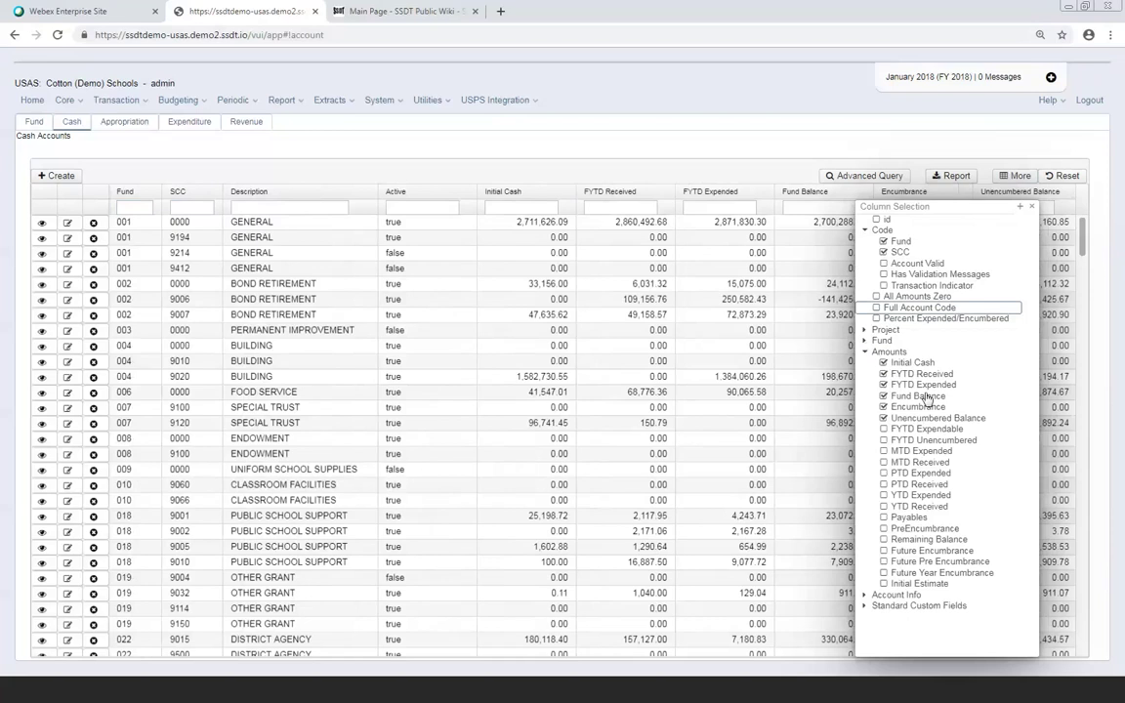
# Uncheck the Unencumbered Balance, Encumbrance and Initial Cash amount columns
pyautogui.click(884, 418)
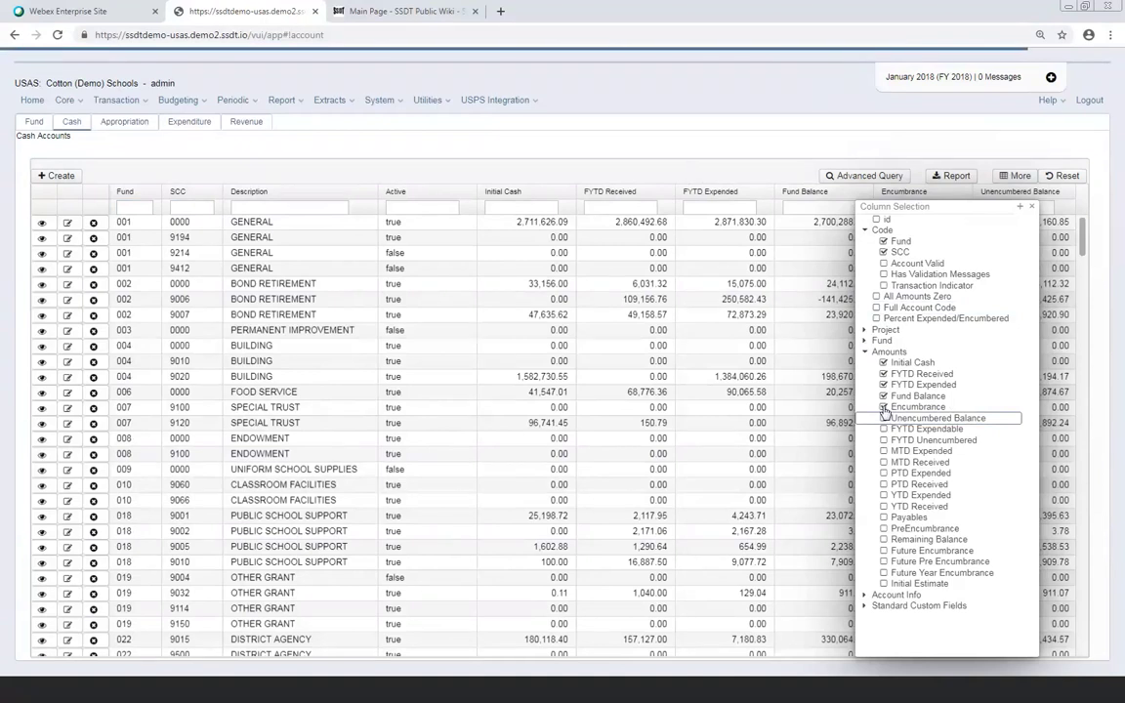
pyautogui.click(885, 408)
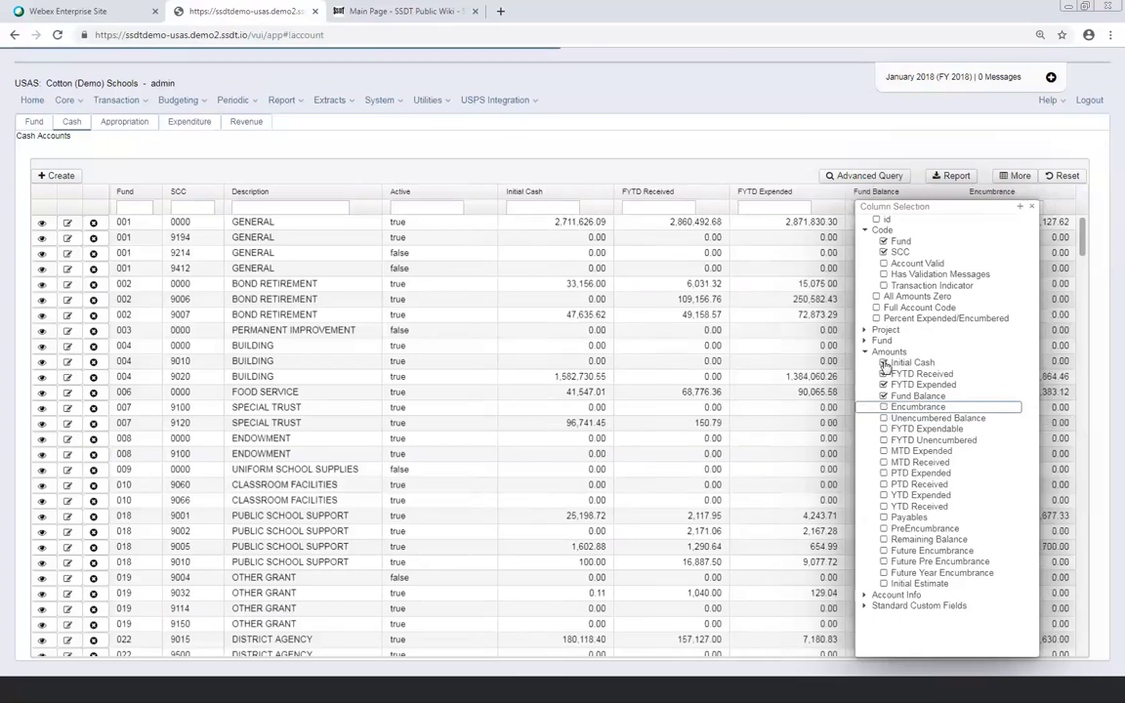
pyautogui.click(884, 364)
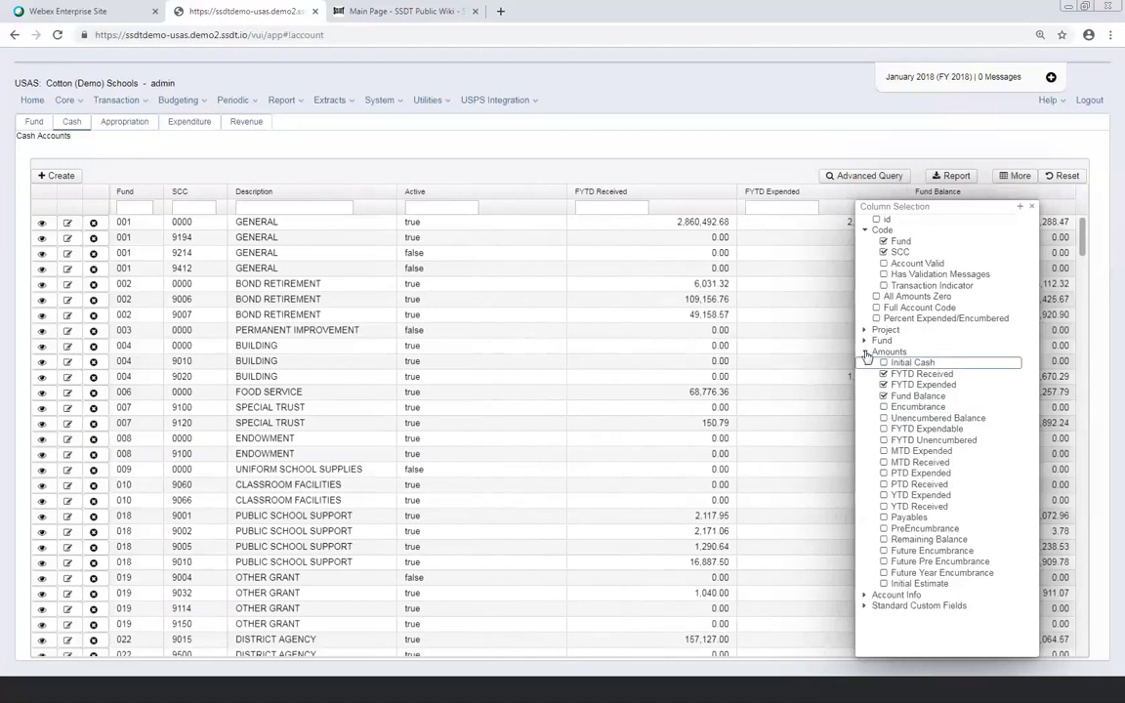
# Collapse Amounts and review the Account Info, Fund Type and Standard Custom Fields column options
pyautogui.click(865, 353)
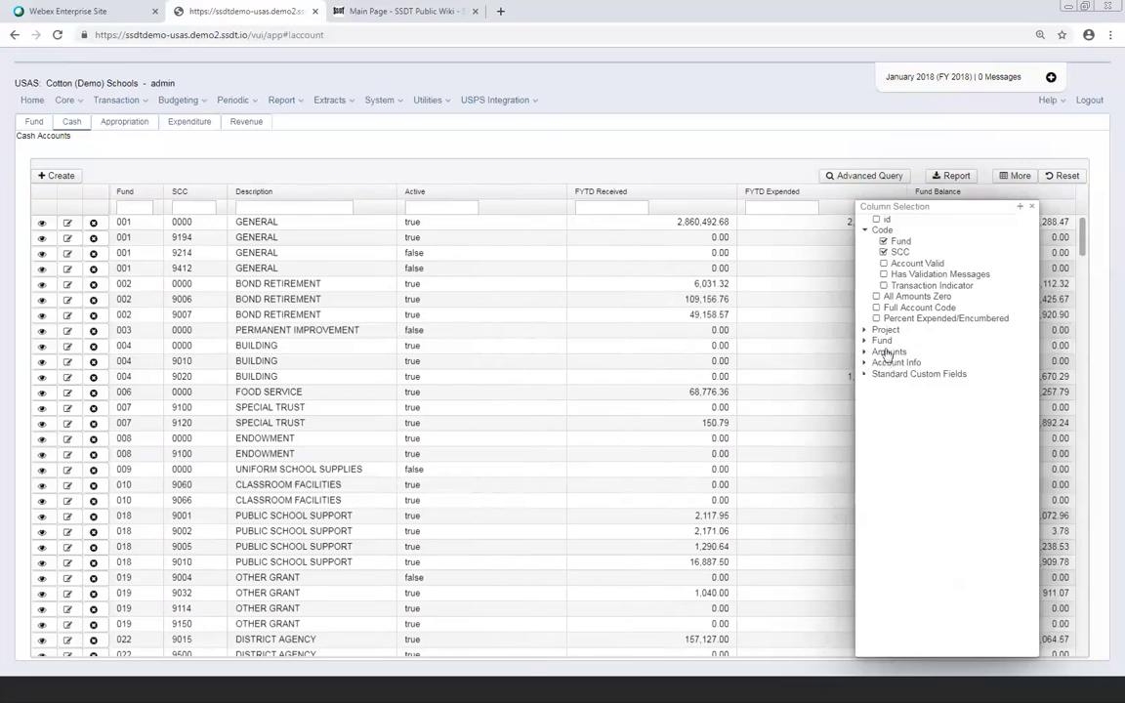
pyautogui.click(864, 365)
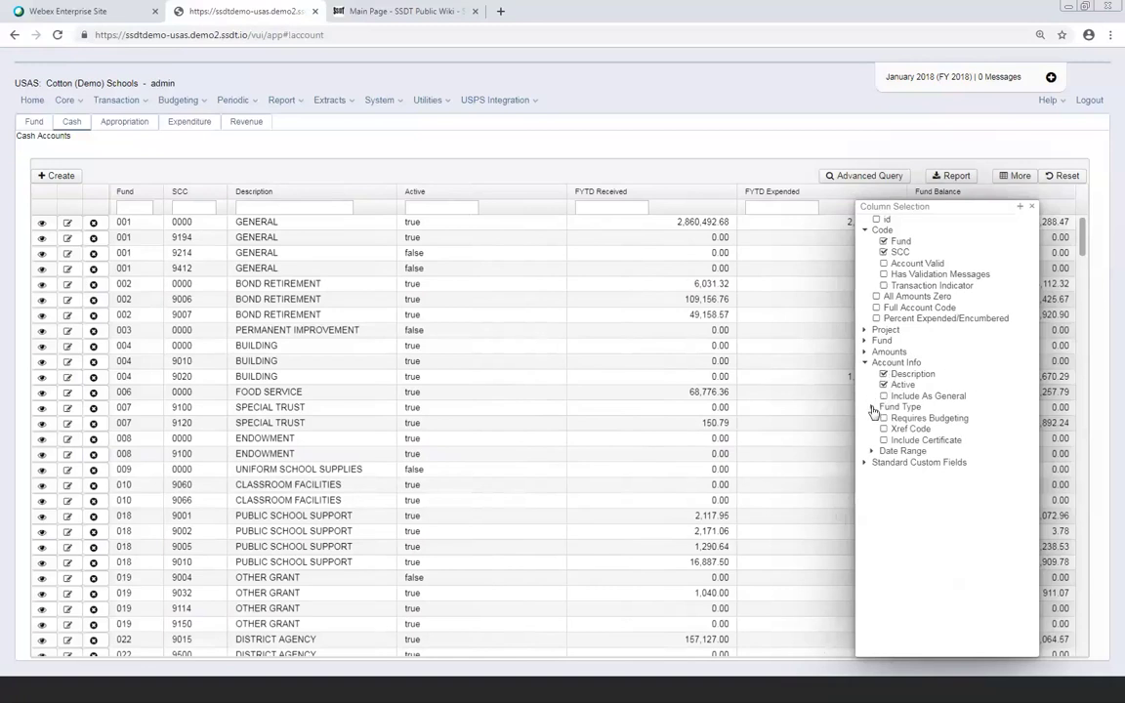
pyautogui.click(873, 407)
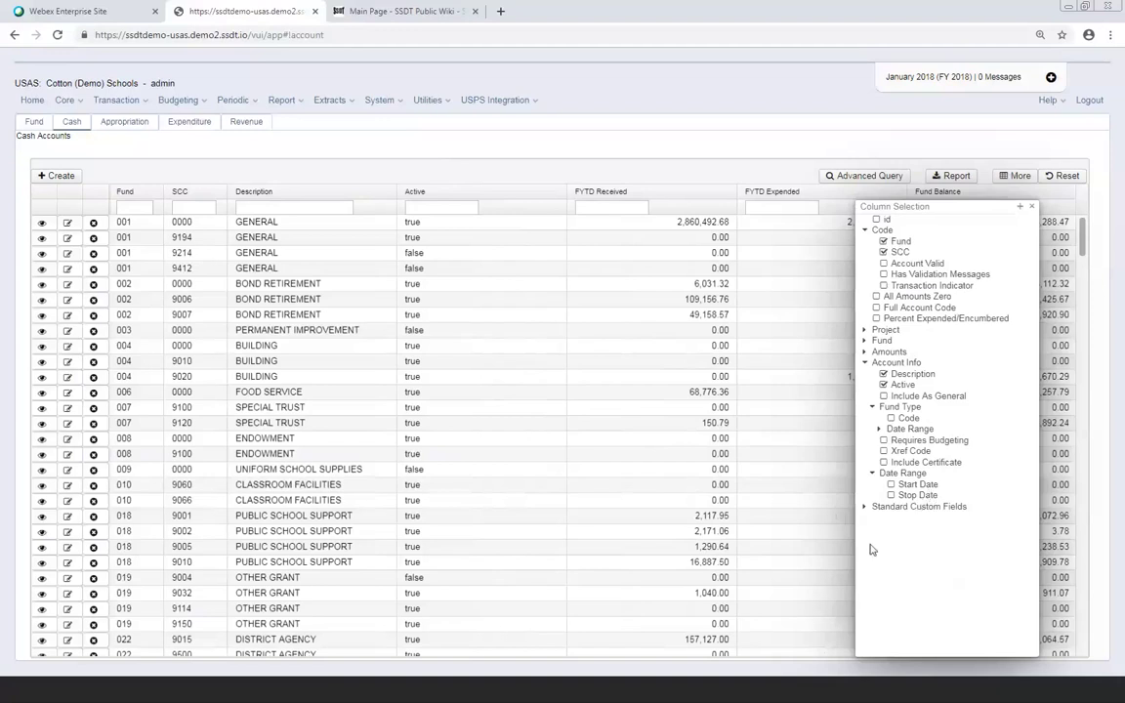
pyautogui.click(864, 507)
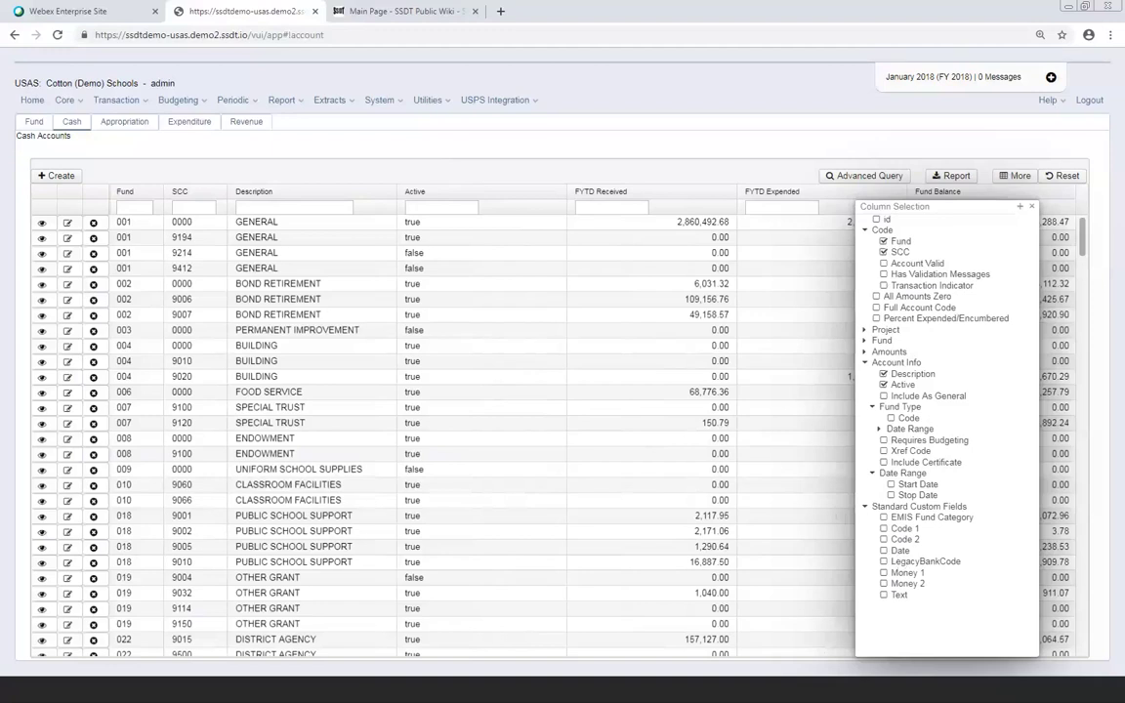
pyautogui.click(862, 507)
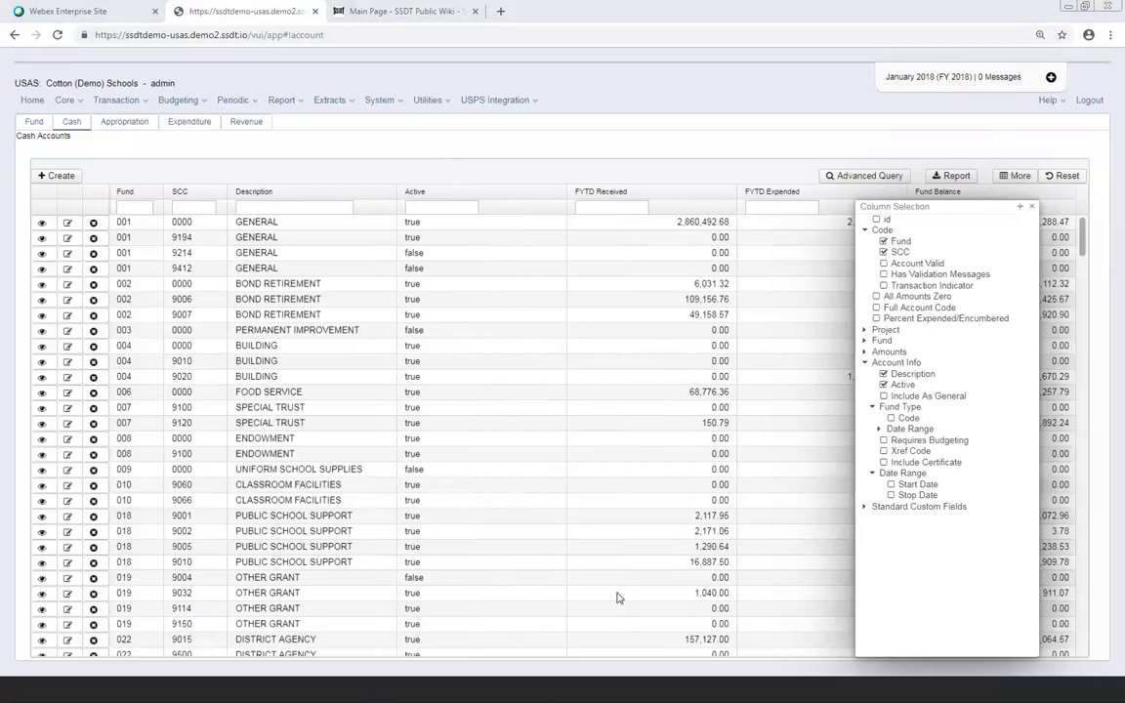
# Close the column chooser, leaving Fund, SCC, Description, Active, FYTD Received, FYTD Expended and Fund Balance
pyautogui.click(1031, 207)
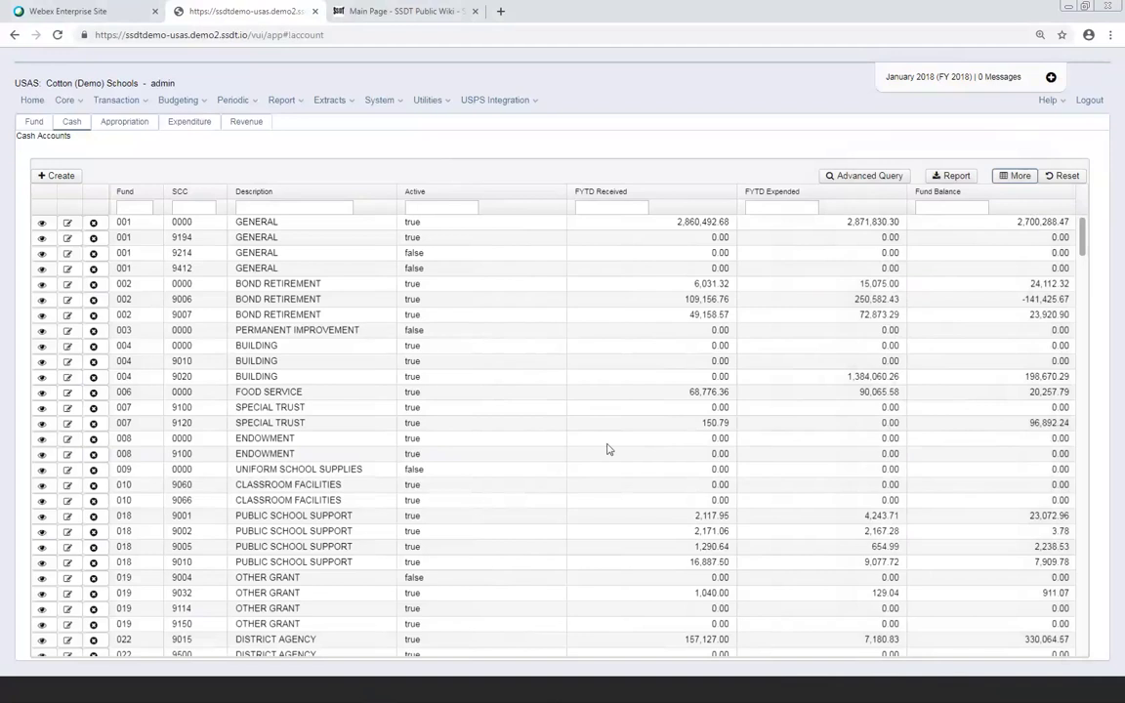
pyautogui.click(1003, 178)
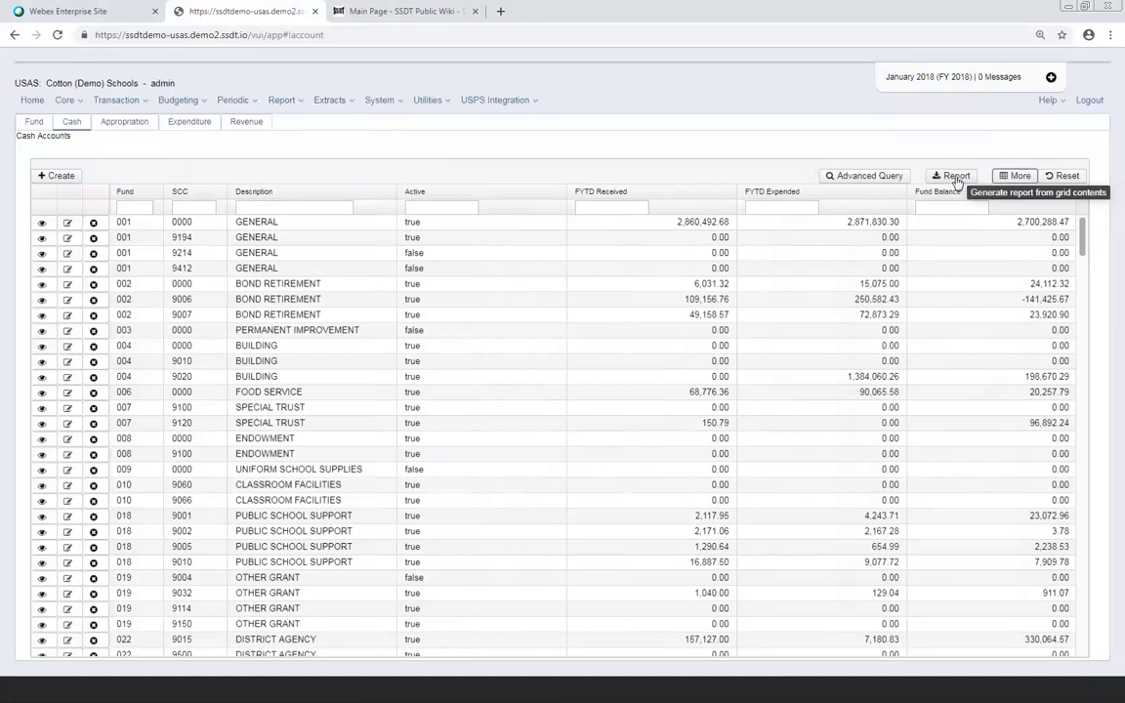
# Set up the Cash Accounts report as PDF (download) with Landscape orientation
pyautogui.click(957, 182)
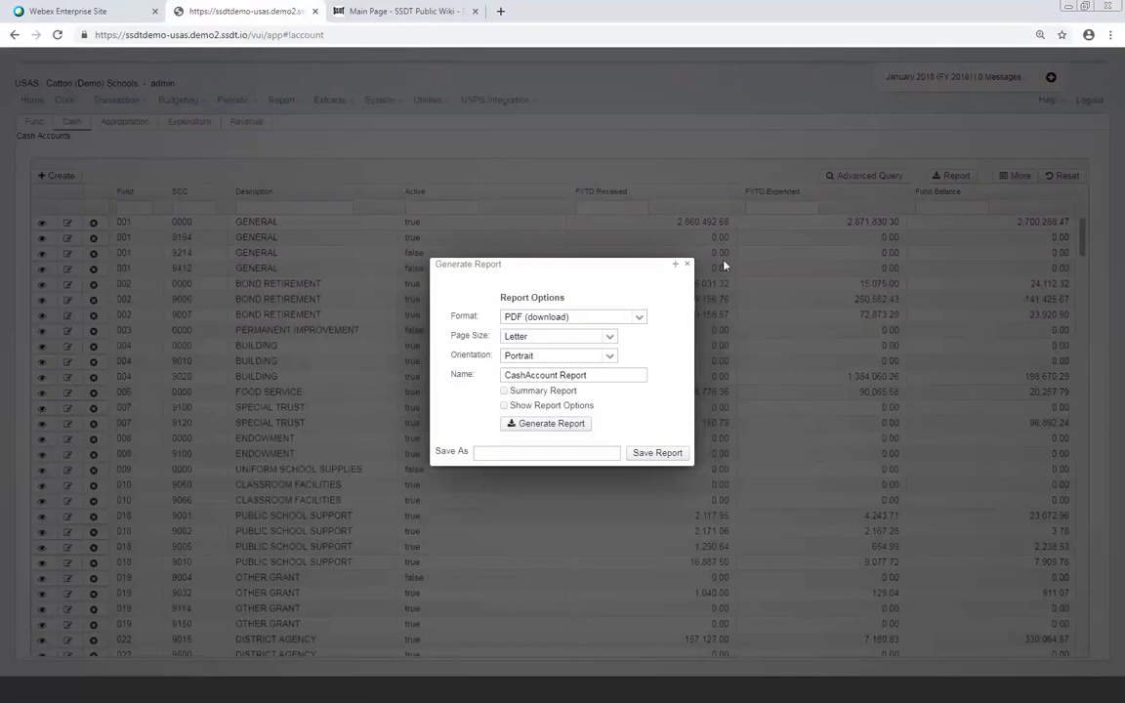
pyautogui.click(638, 319)
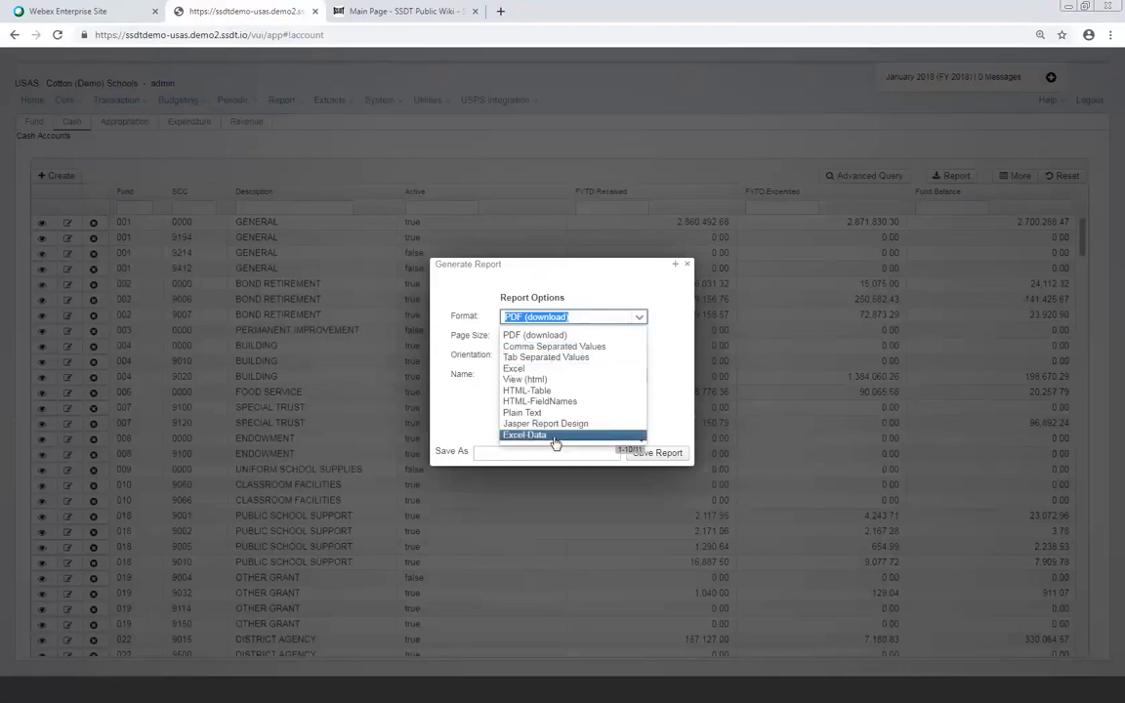
pyautogui.scroll(-3, 578, 401)
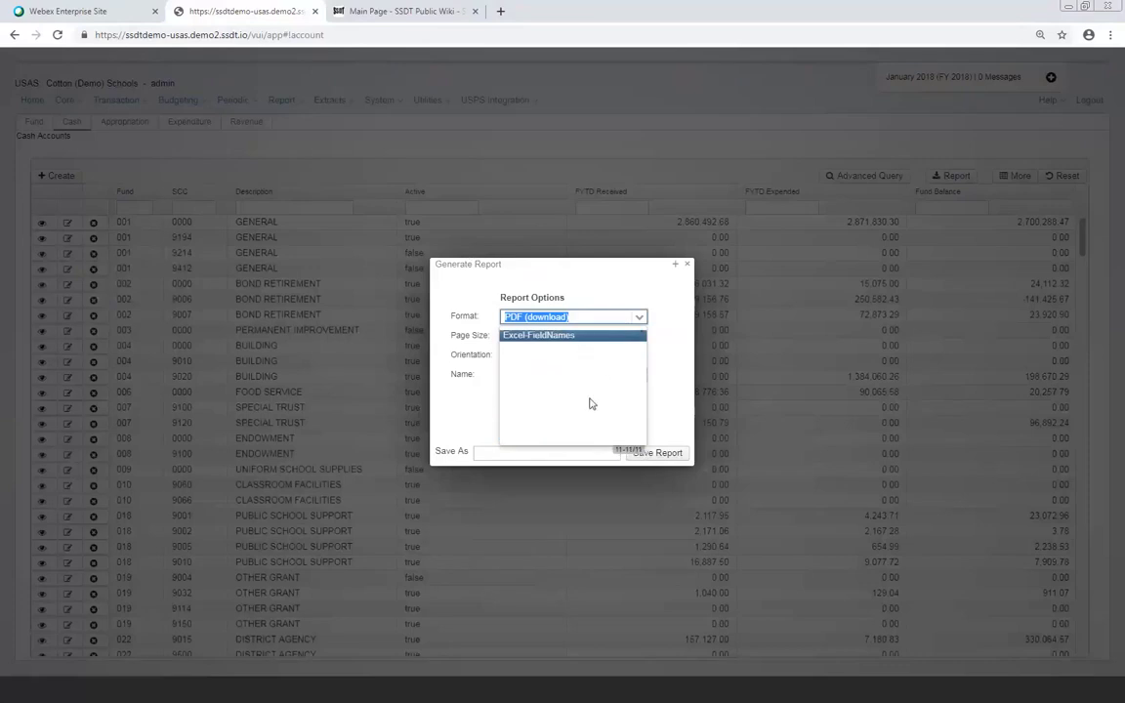
pyautogui.click(622, 288)
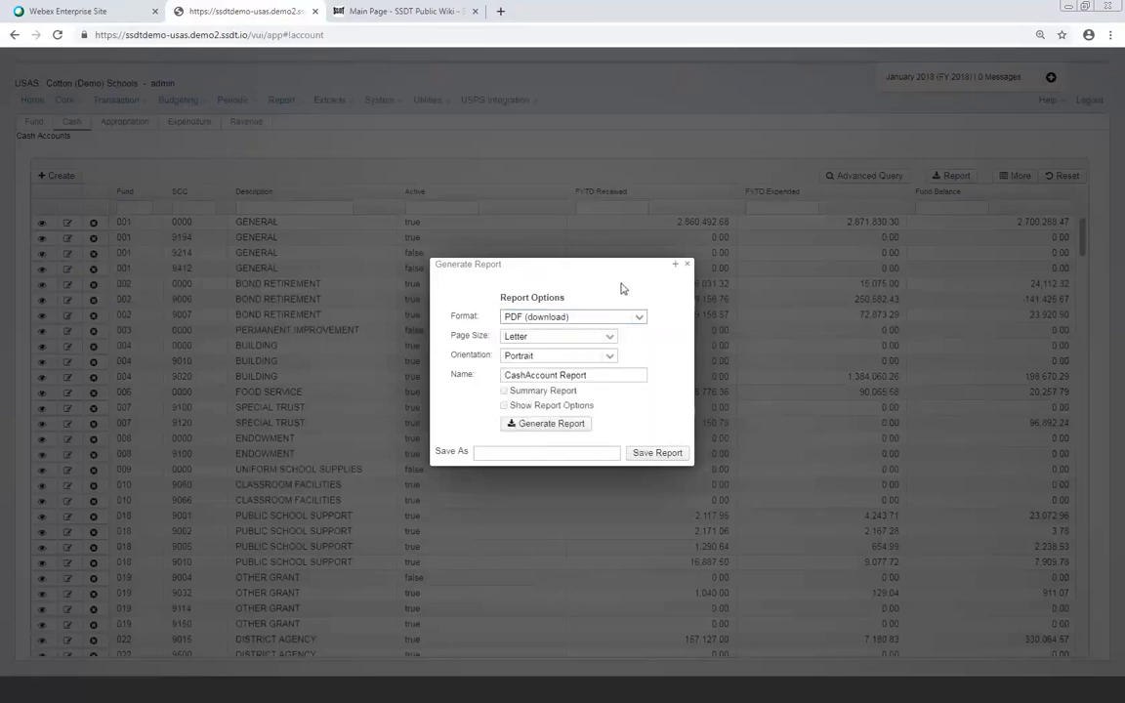
pyautogui.click(610, 359)
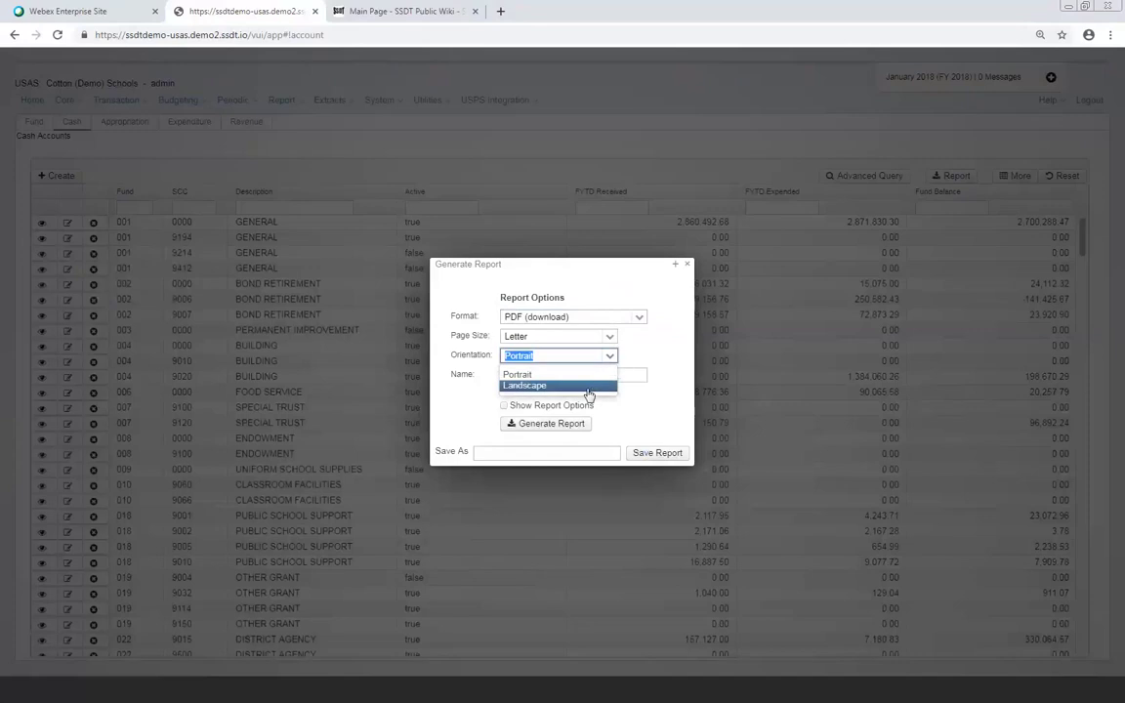
pyautogui.click(588, 392)
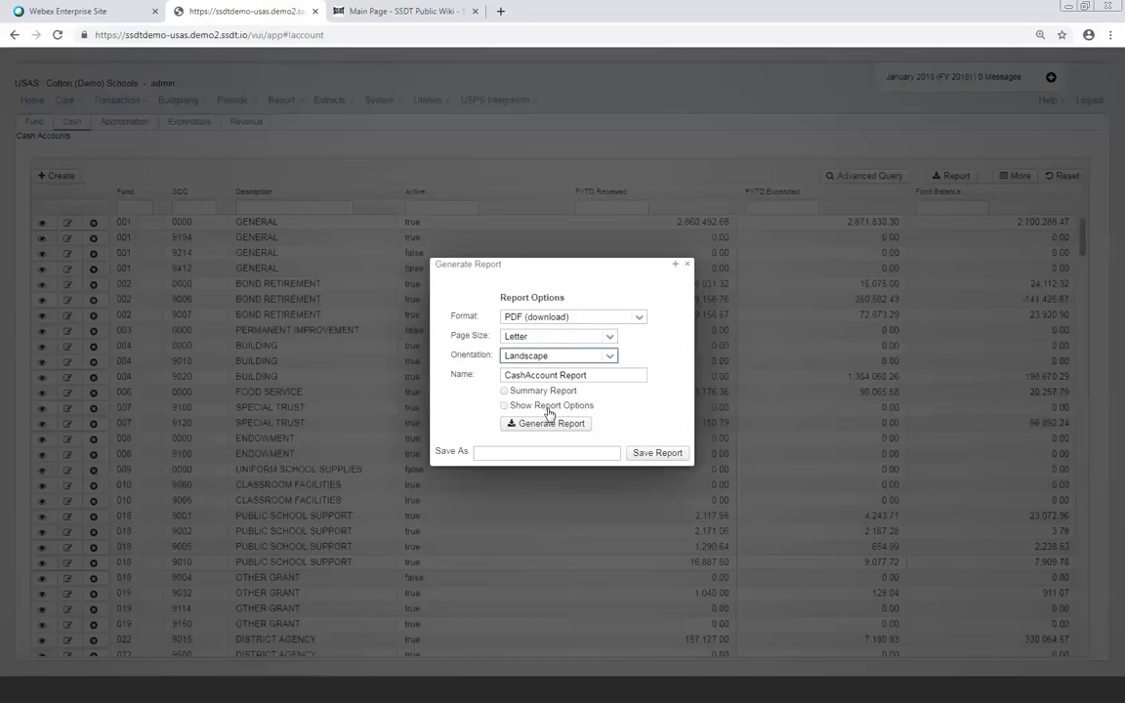
# Toggle the Show Report Options checkbox in the Generate Report dialog
pyautogui.click(504, 406)
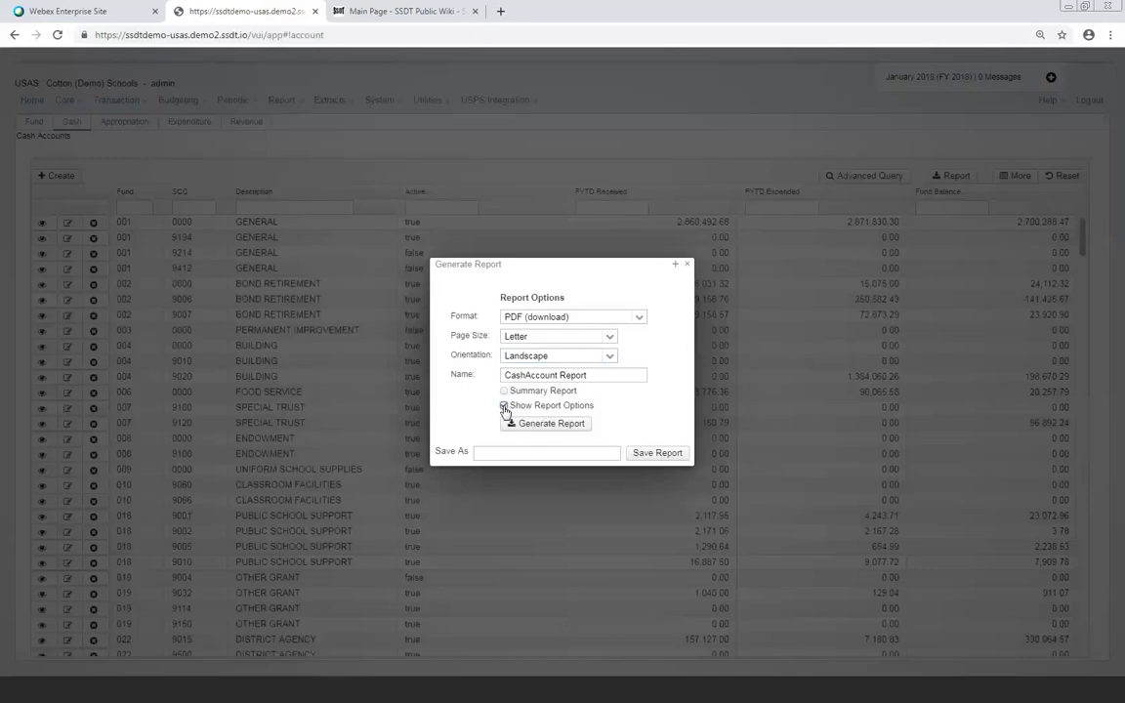
pyautogui.click(504, 406)
# Filter the Cash Accounts list to fund 200 and reopen the report settings
pyautogui.click(686, 264)
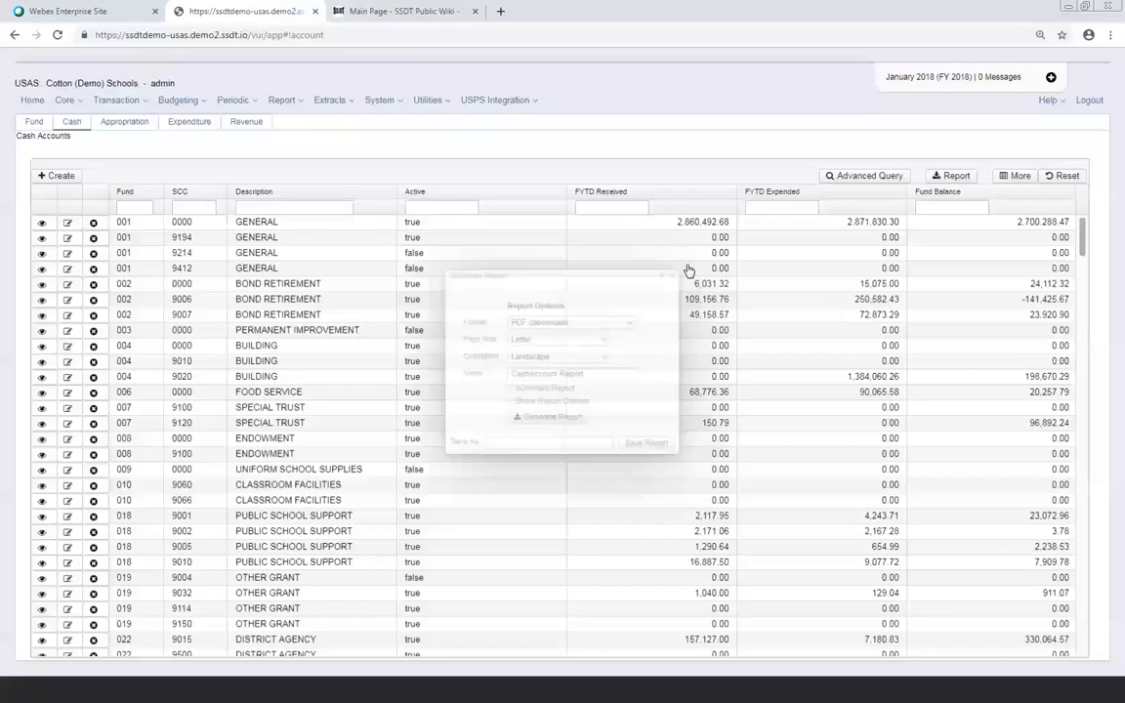
pyautogui.click(135, 208)
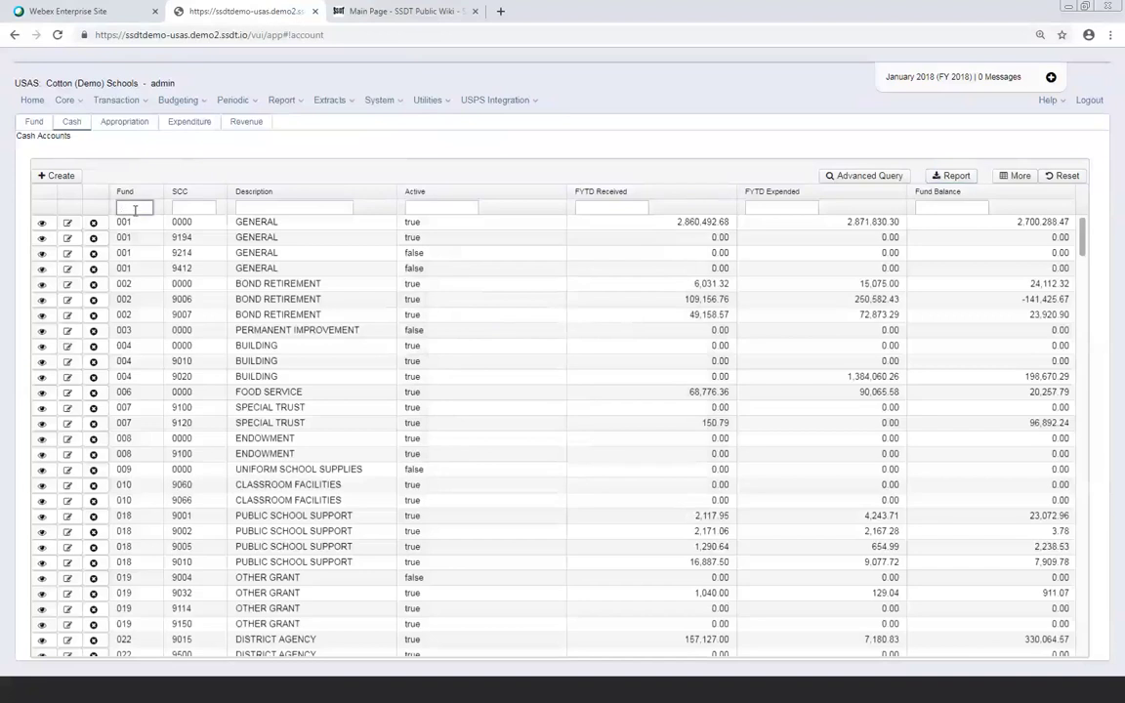
pyautogui.write('200')
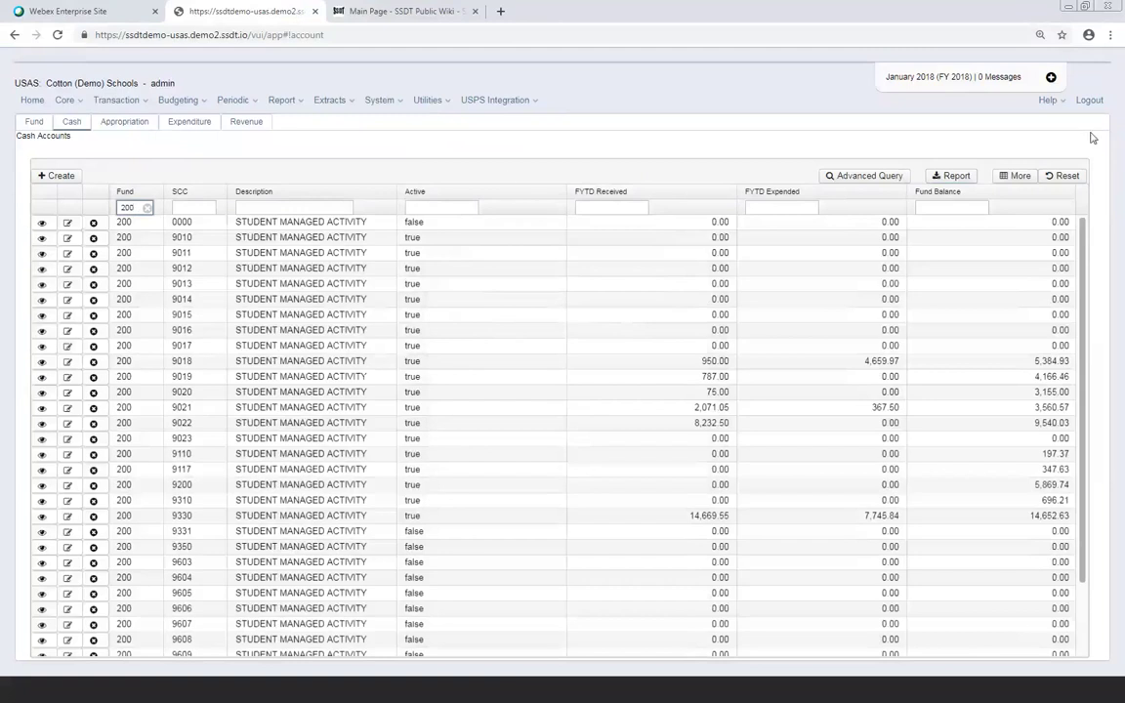
pyautogui.click(939, 183)
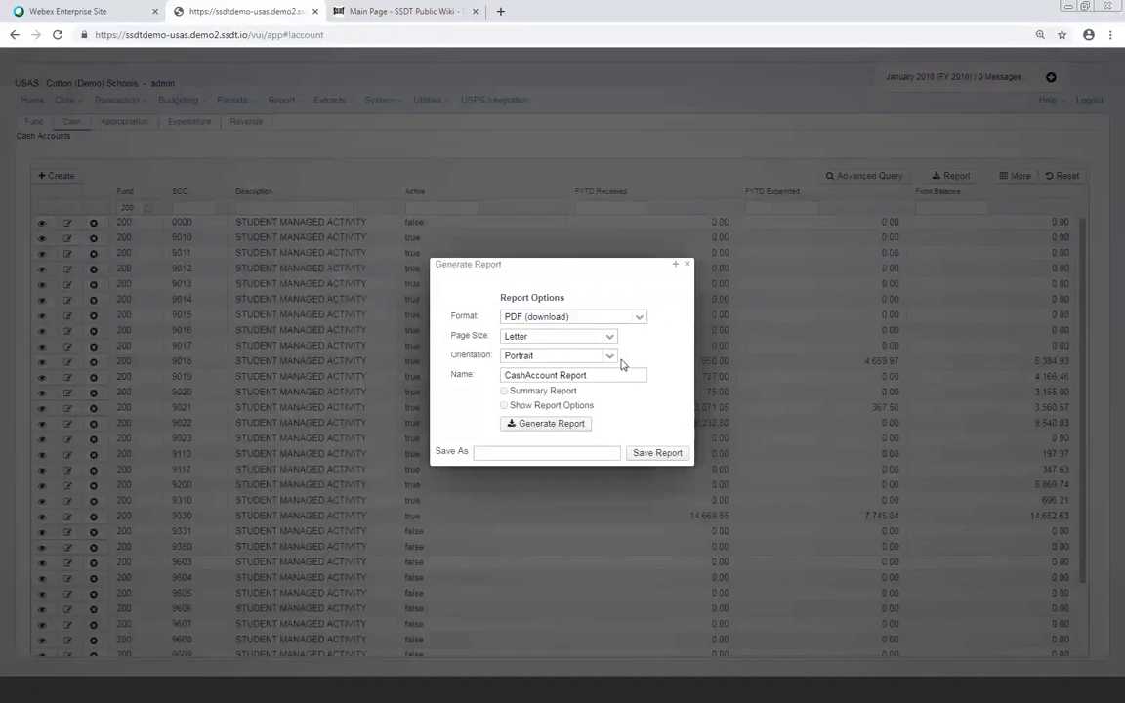
# Include report options and save the report setup as 'Student Activity 200 Funds'
pyautogui.click(504, 406)
pyautogui.click(490, 452)
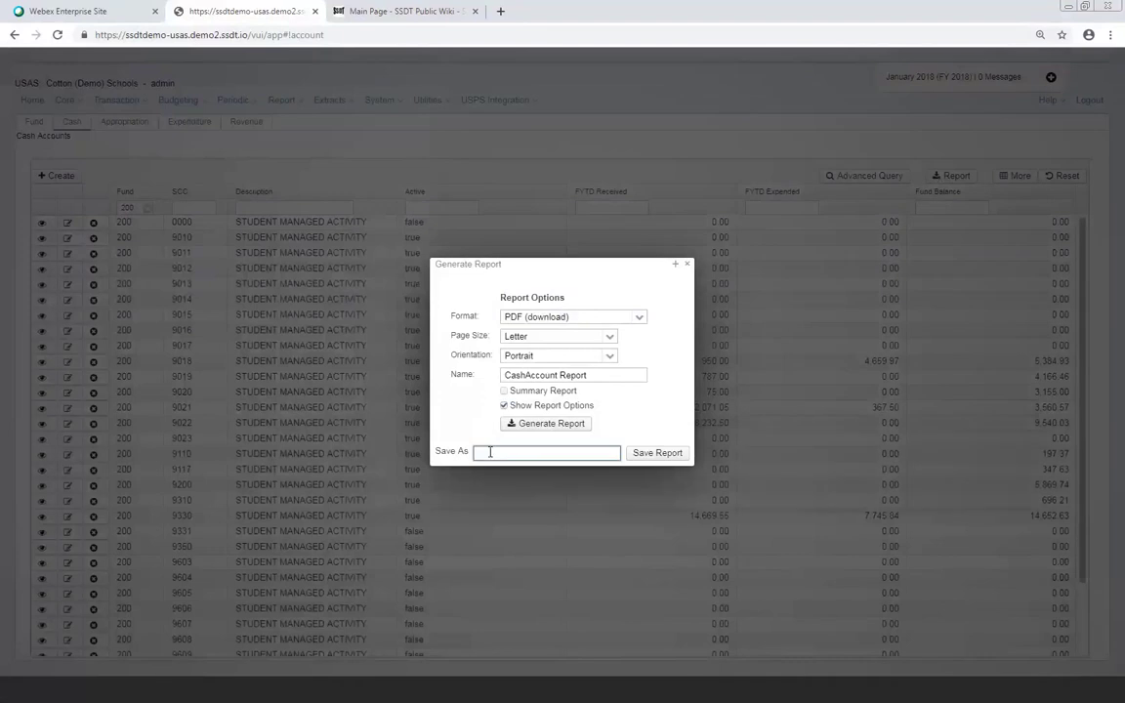
pyautogui.write('Student Activity 200 Funds')
pyautogui.click(639, 454)
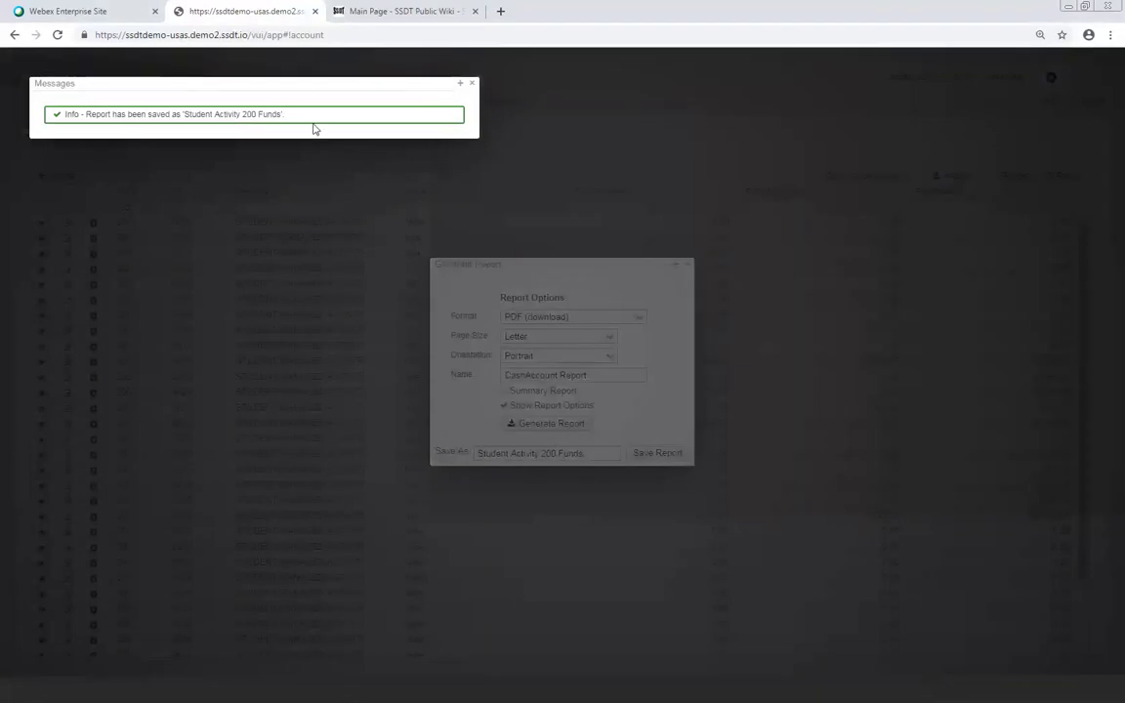
pyautogui.click(472, 86)
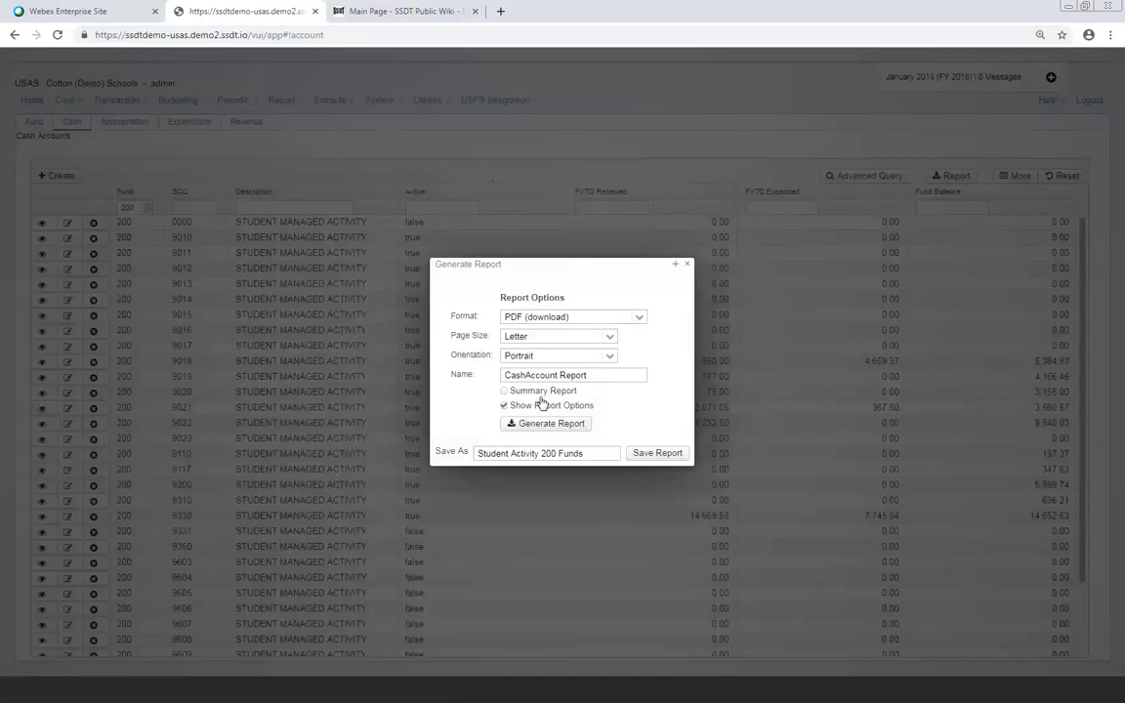
# Generate the fund 200 report in Landscape and open the downloaded CashAccount Report.pdf
pyautogui.click(607, 357)
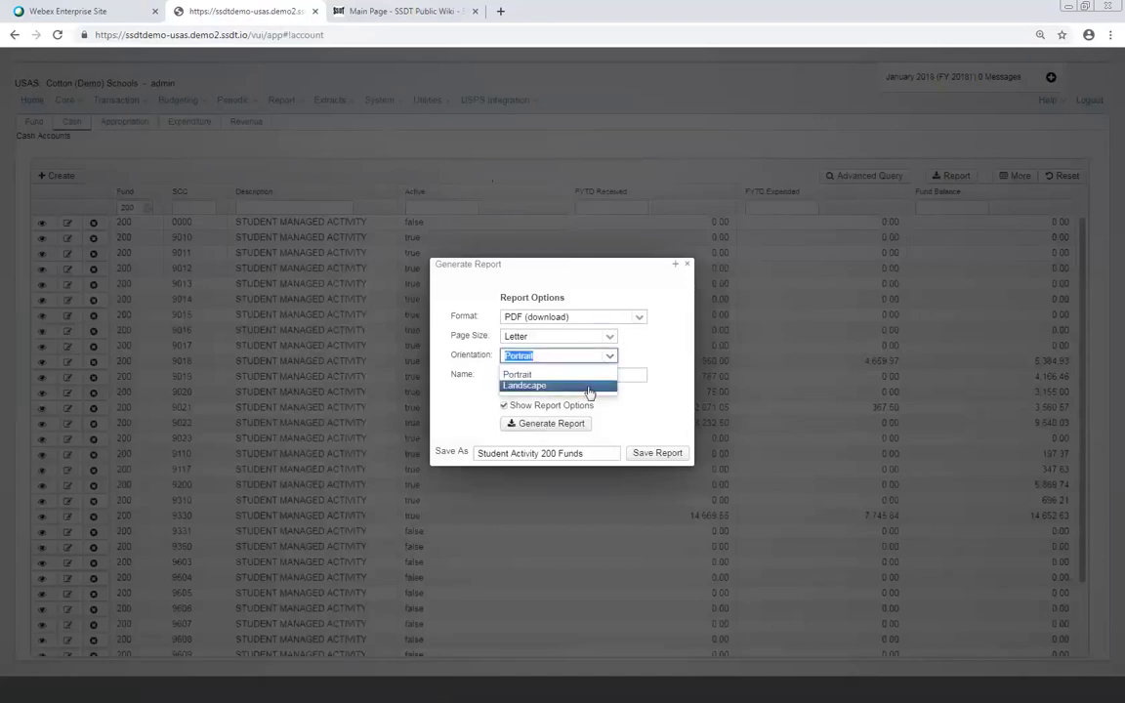
pyautogui.click(586, 386)
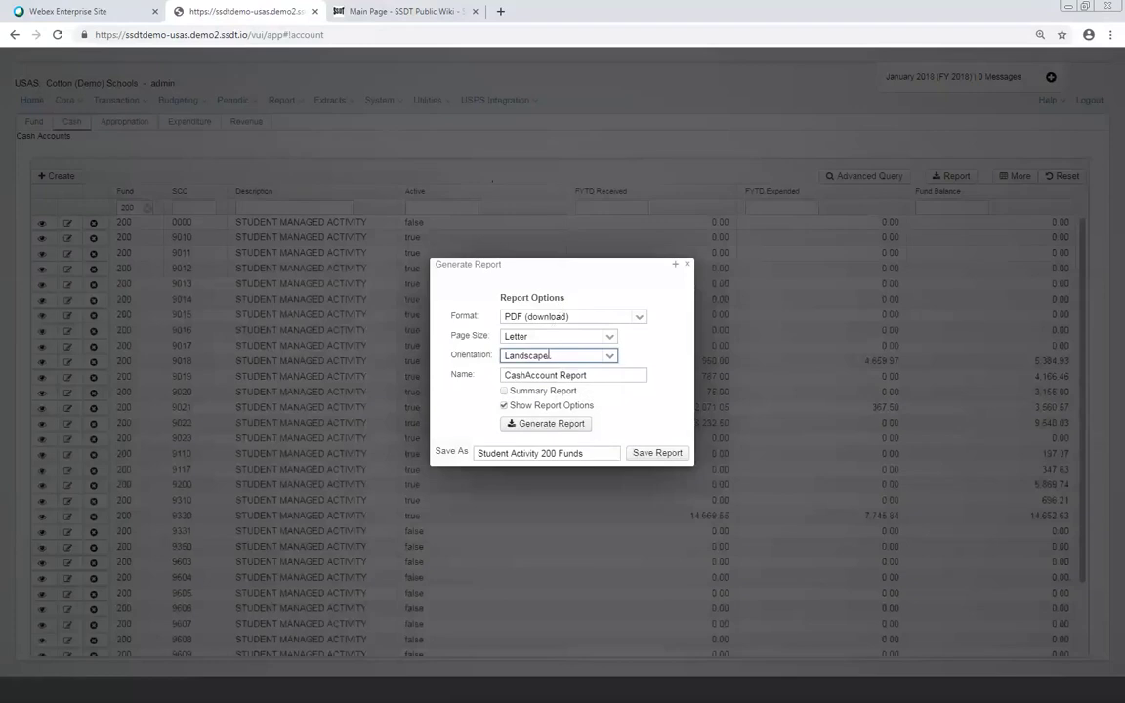
pyautogui.click(524, 430)
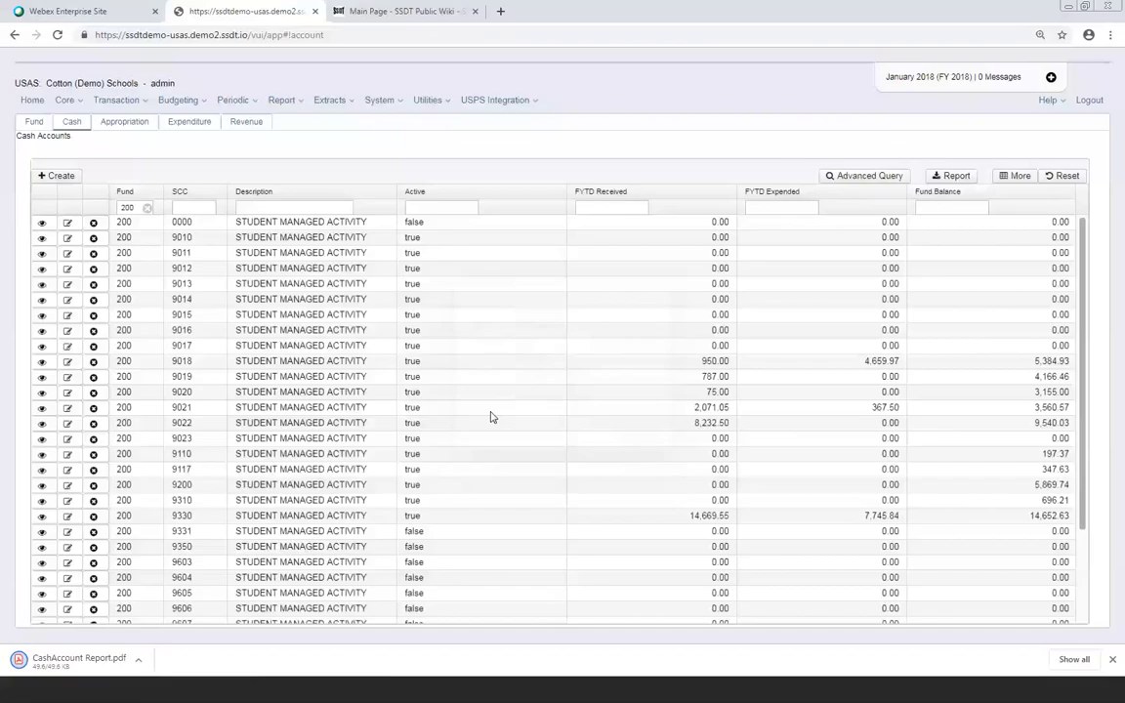
pyautogui.click(62, 670)
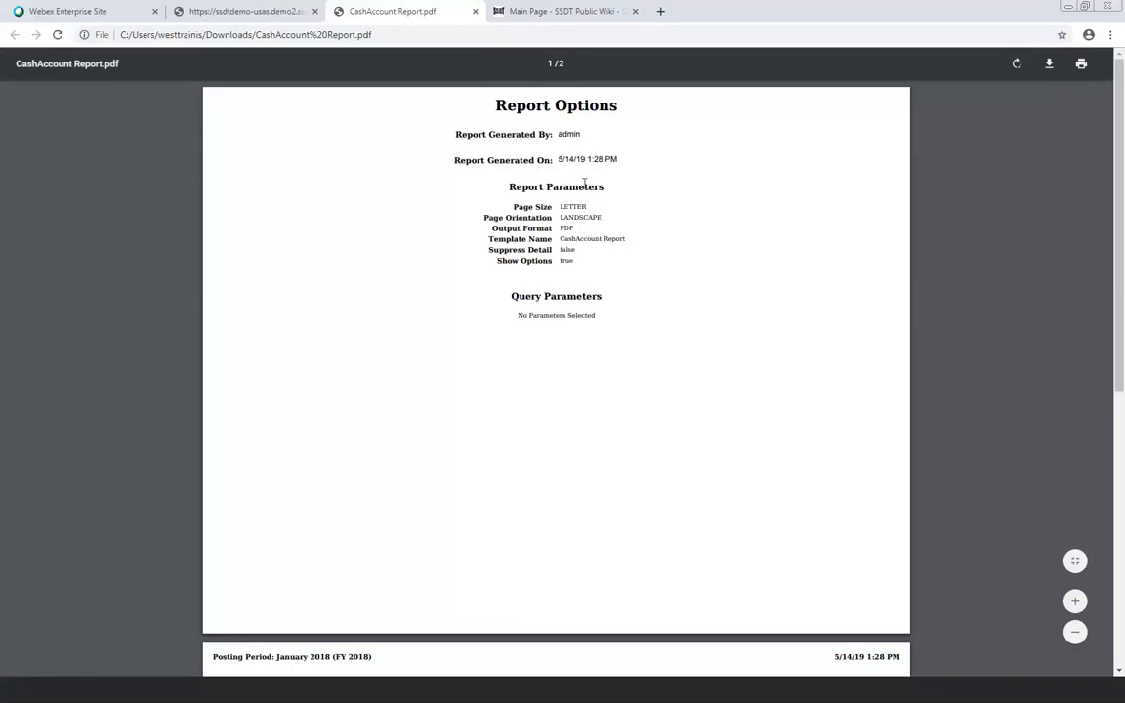
# Review the CashAccount Report PDF through the page-2 Grand Total, then return to USAS Cash Accounts
pyautogui.scroll(-4, 594, 209)
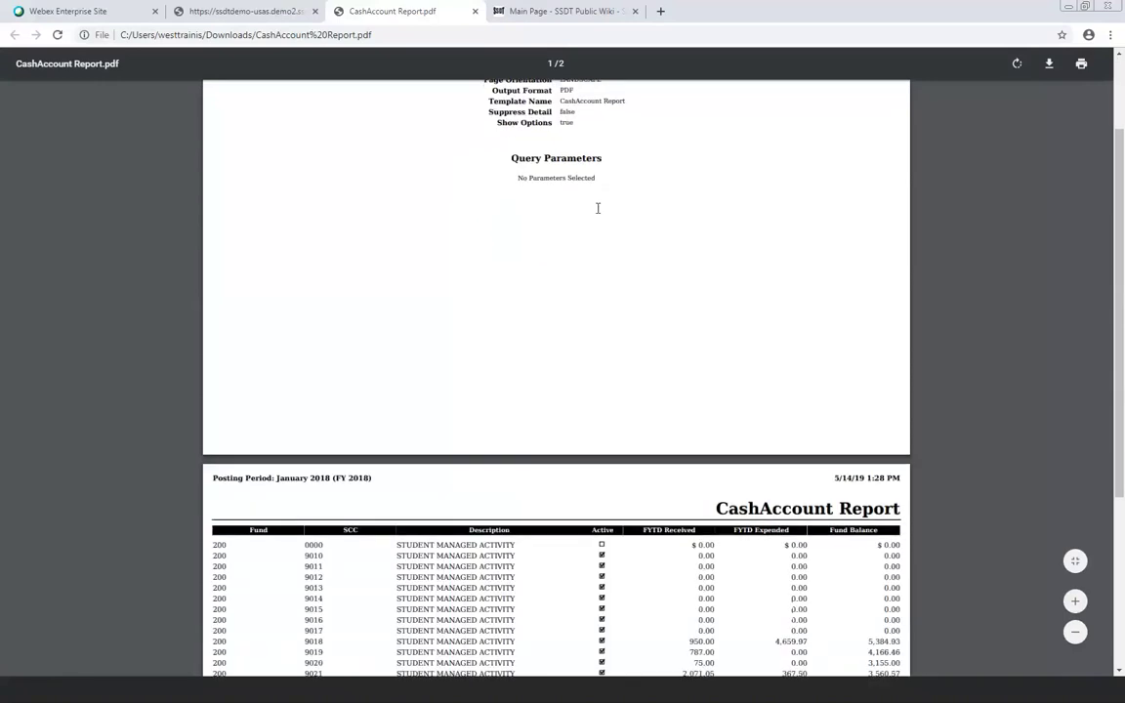
pyautogui.scroll(-4, 598, 214)
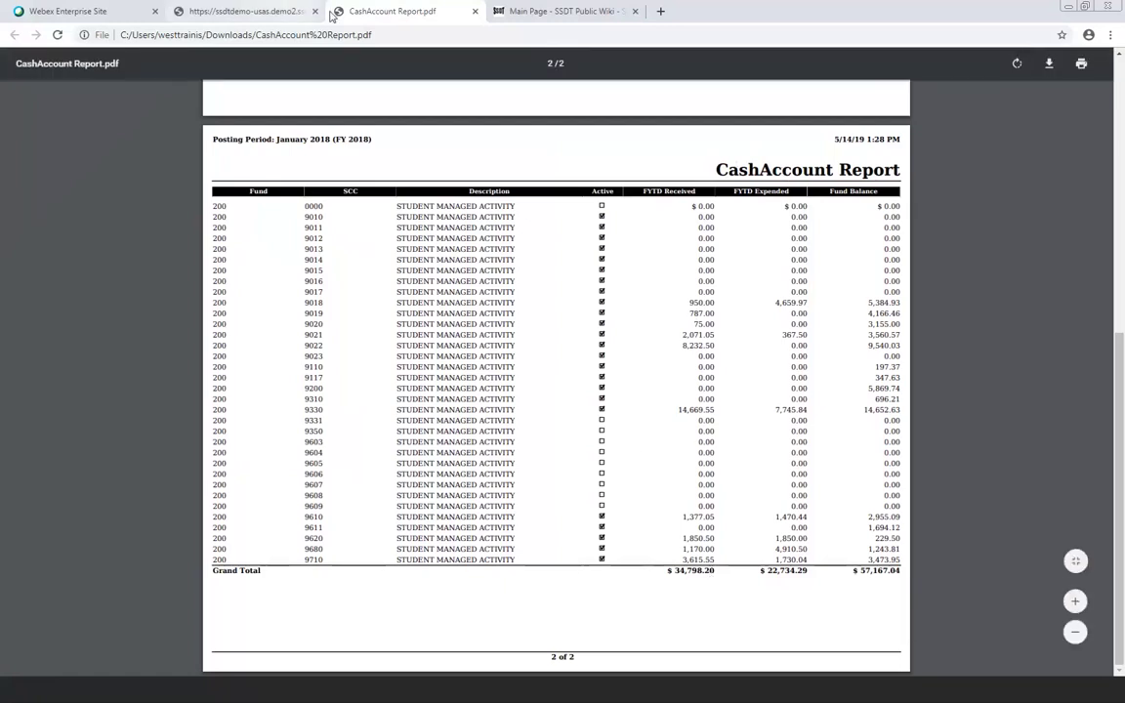
pyautogui.click(242, 12)
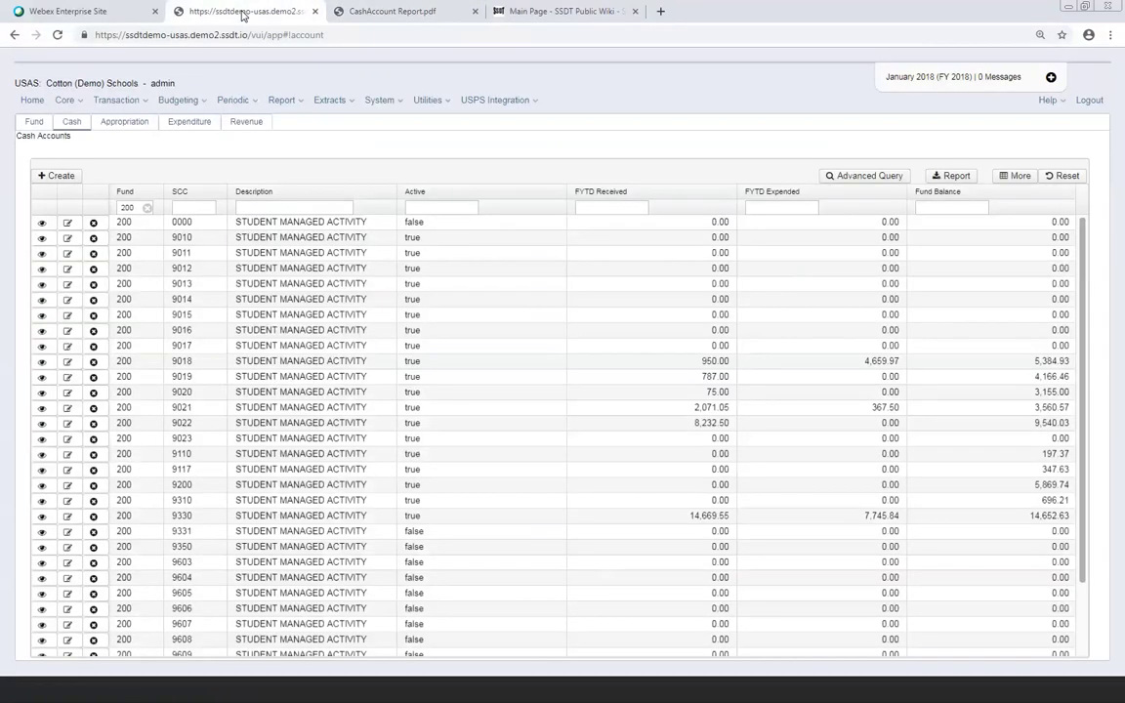
# Open Report Manager and scroll to the saved 'Student Activity 200 Funds' report
pyautogui.click(298, 103)
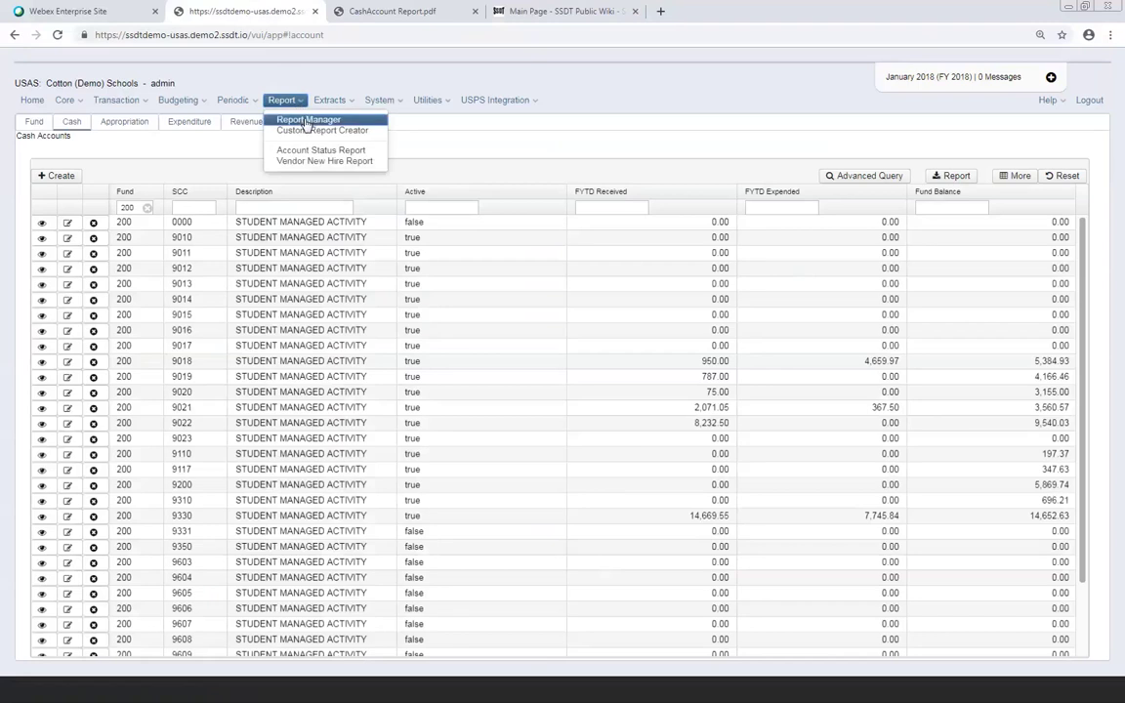
pyautogui.click(303, 120)
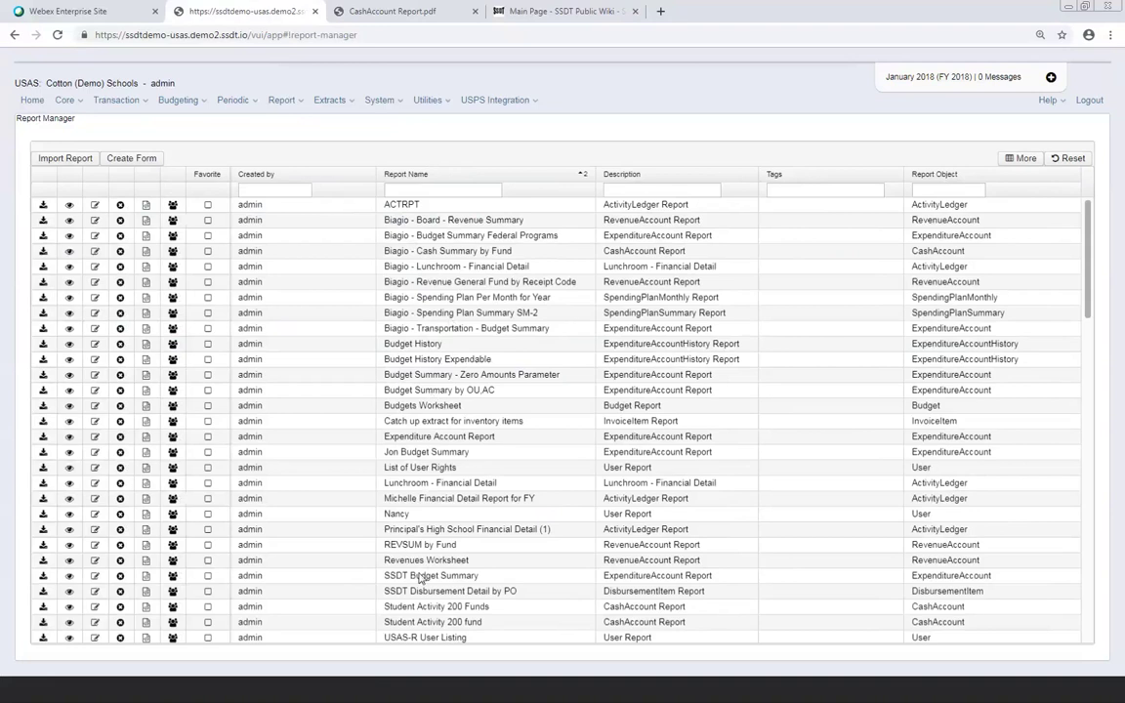
pyautogui.scroll(-1, 420, 576)
pyautogui.scroll(-2, 420, 578)
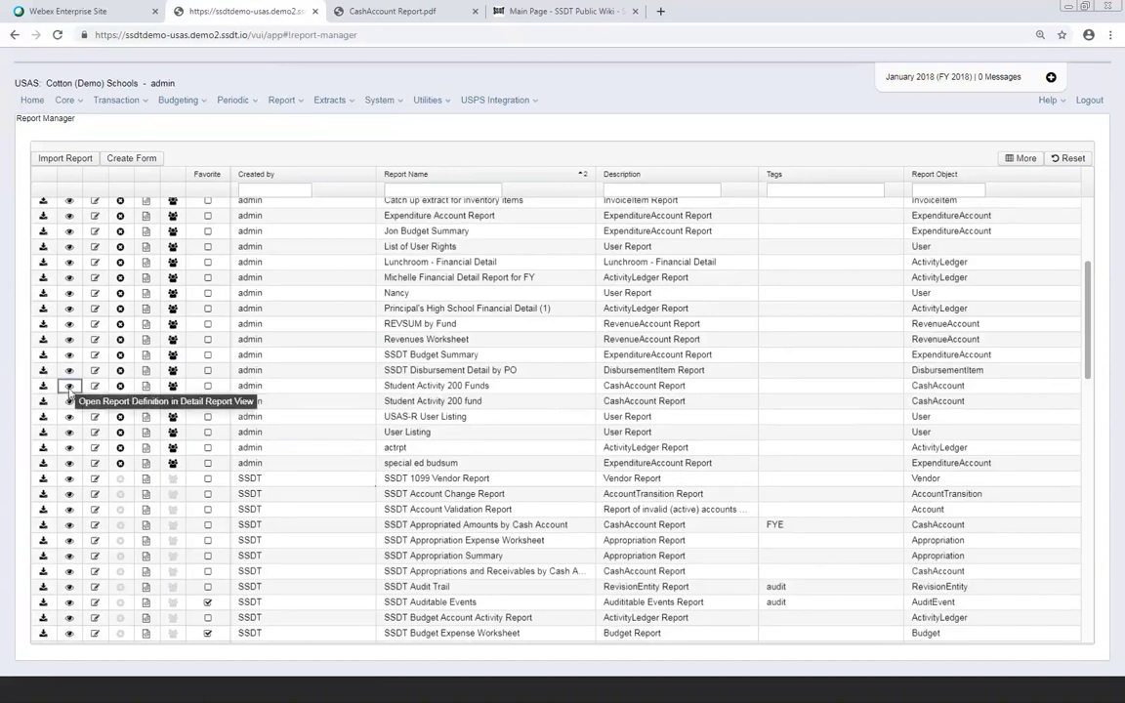
# Open the 'Student Activity 200 Funds' definition and view its Fund like 200 filter
pyautogui.click(69, 386)
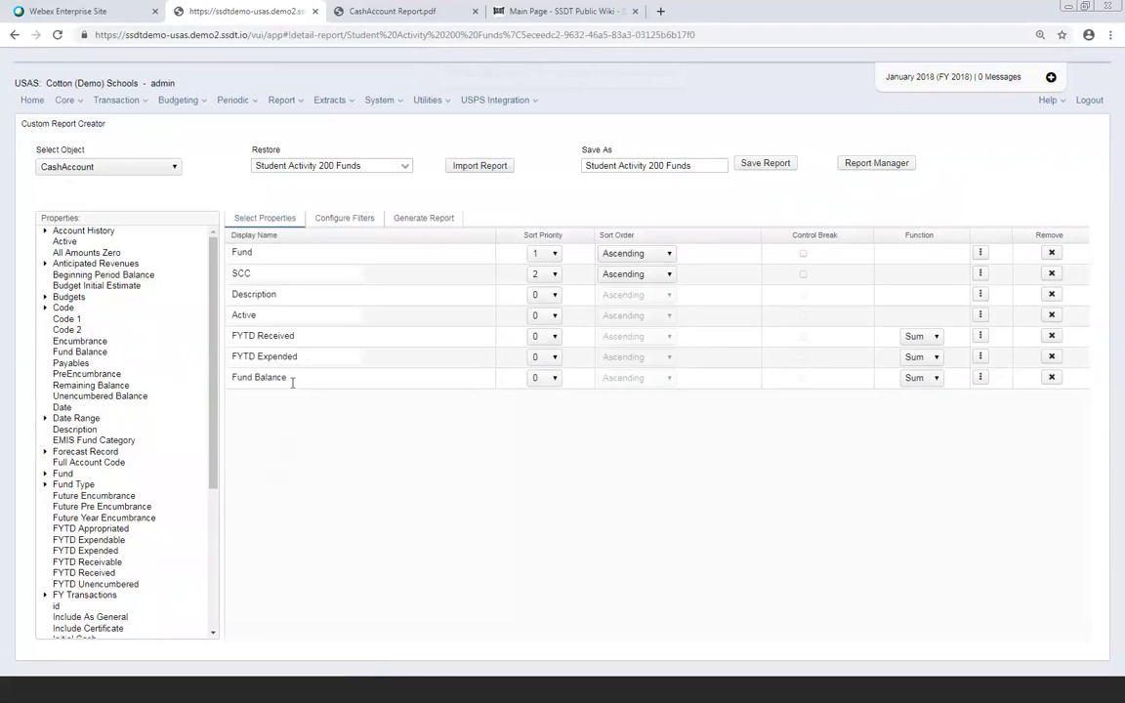
pyautogui.click(359, 219)
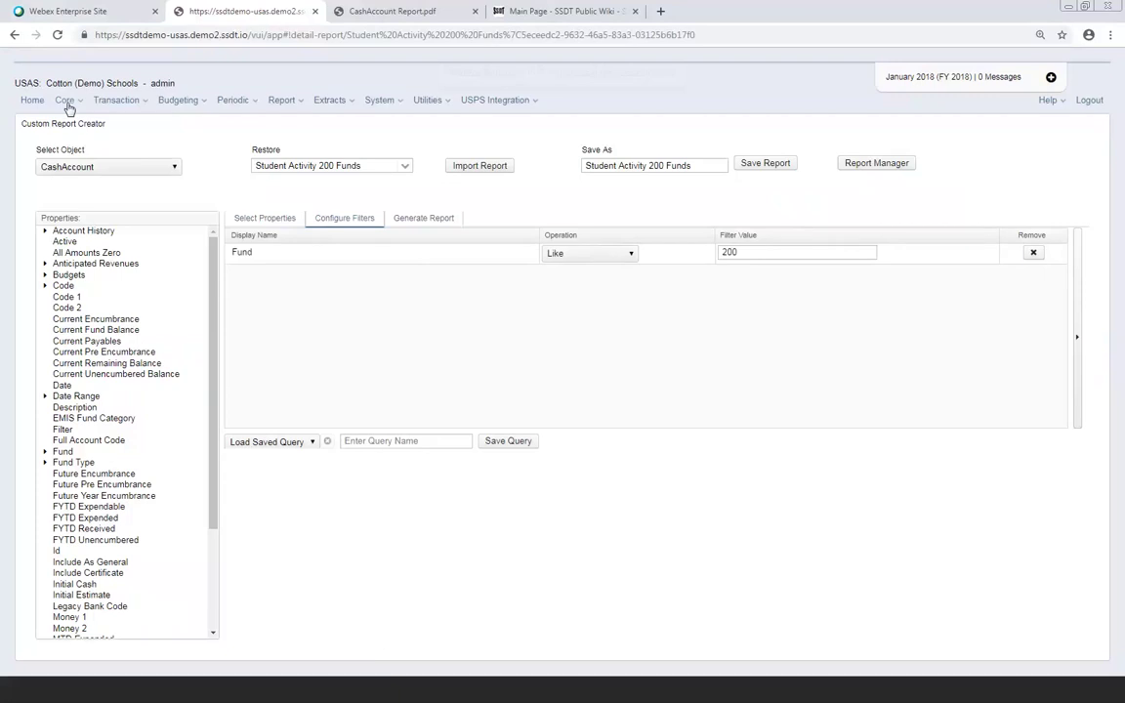
# Go to Core > Accounts and load the Cash accounts list
pyautogui.click(67, 101)
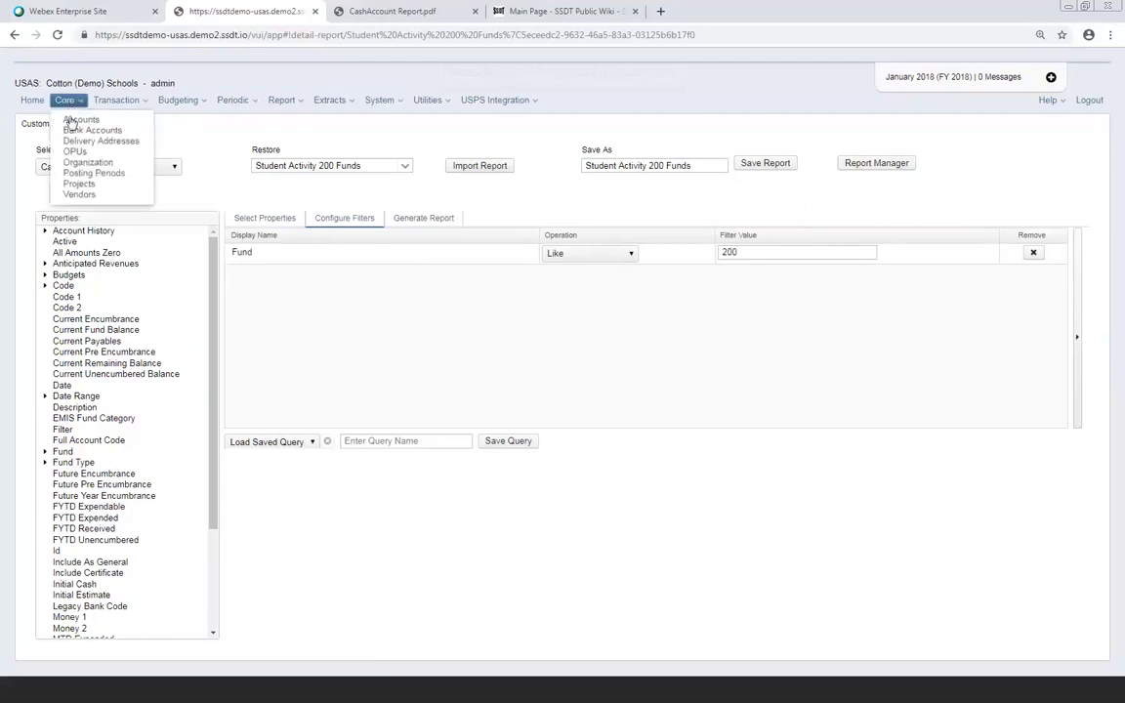
pyautogui.click(71, 120)
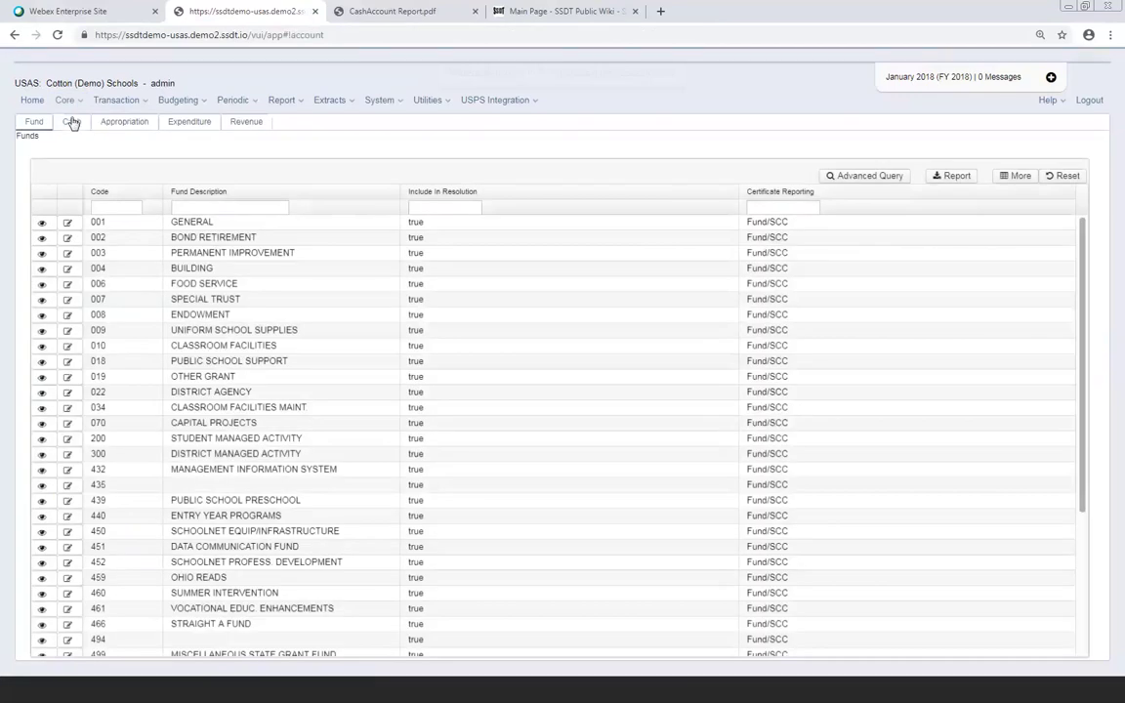
pyautogui.click(71, 121)
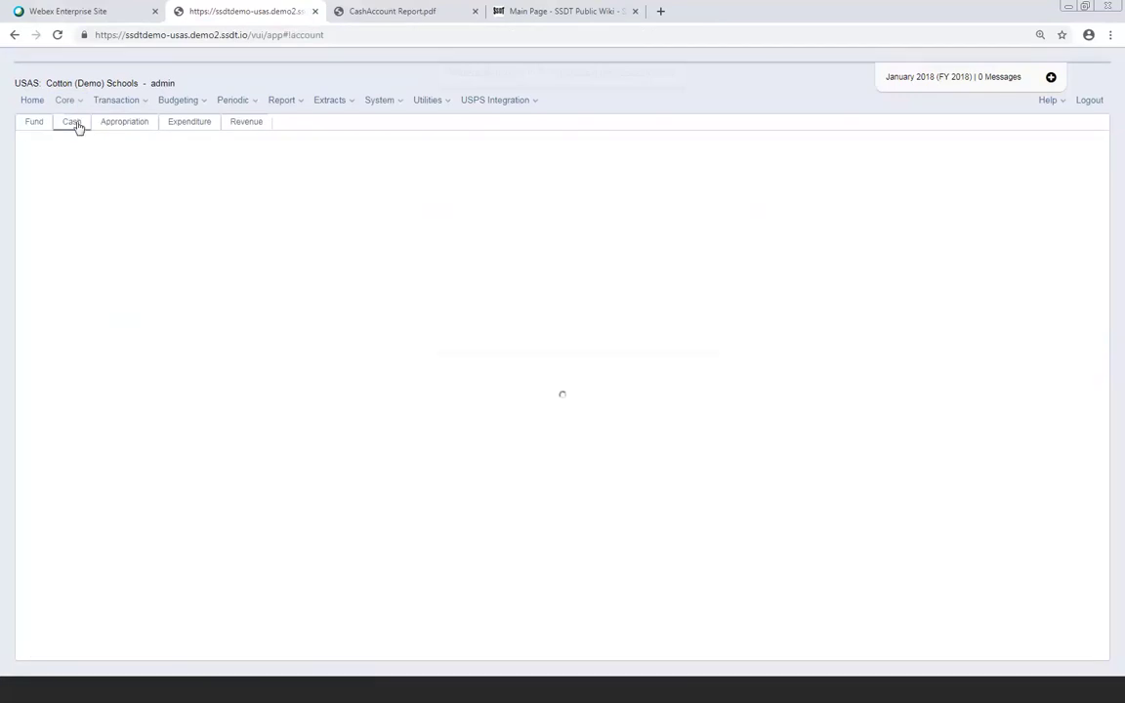
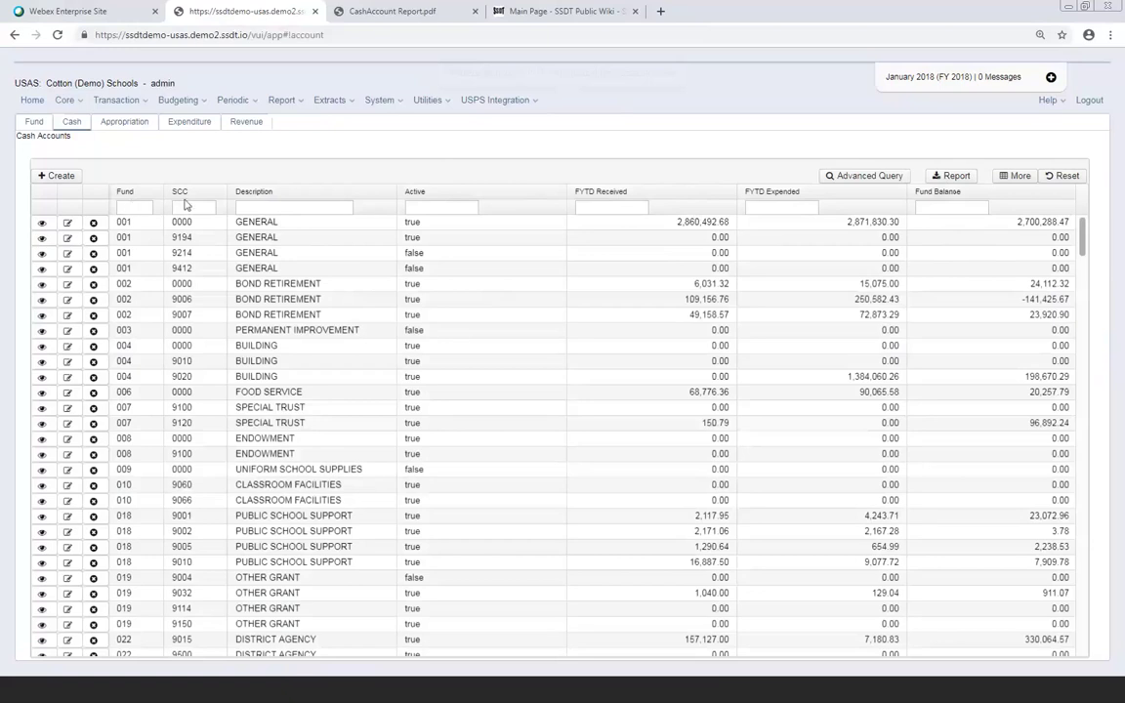
# Try a FYTD Received filter of >50000, then clear it
pyautogui.click(598, 207)
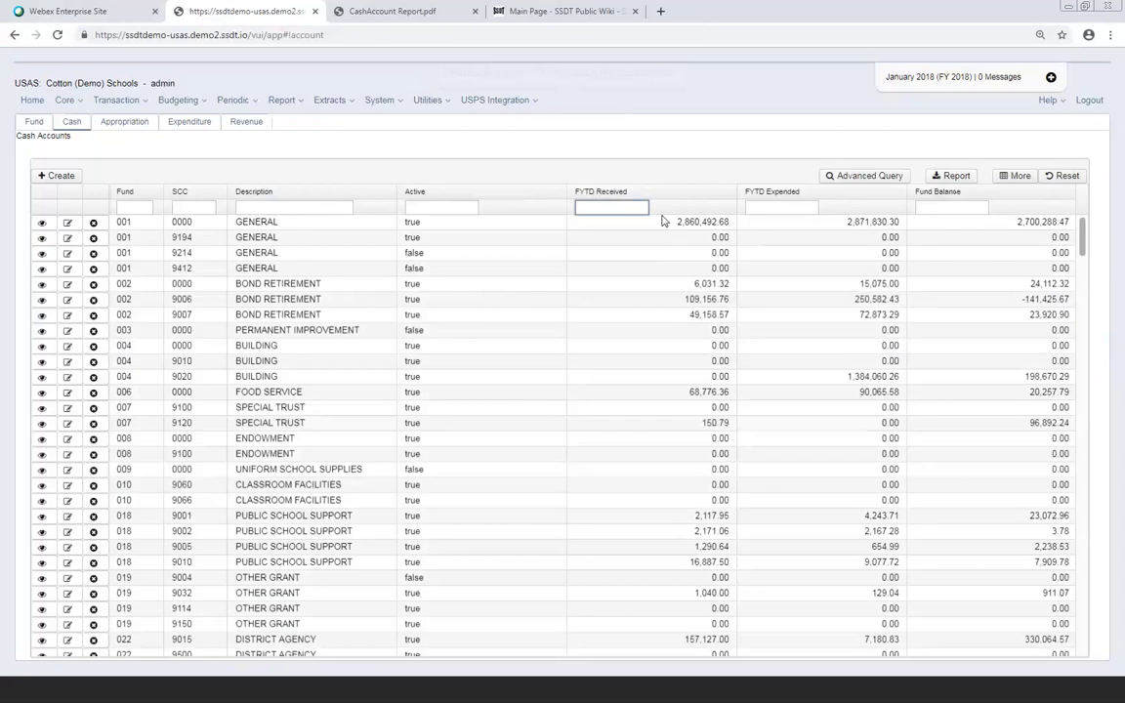
pyautogui.write('>50000')
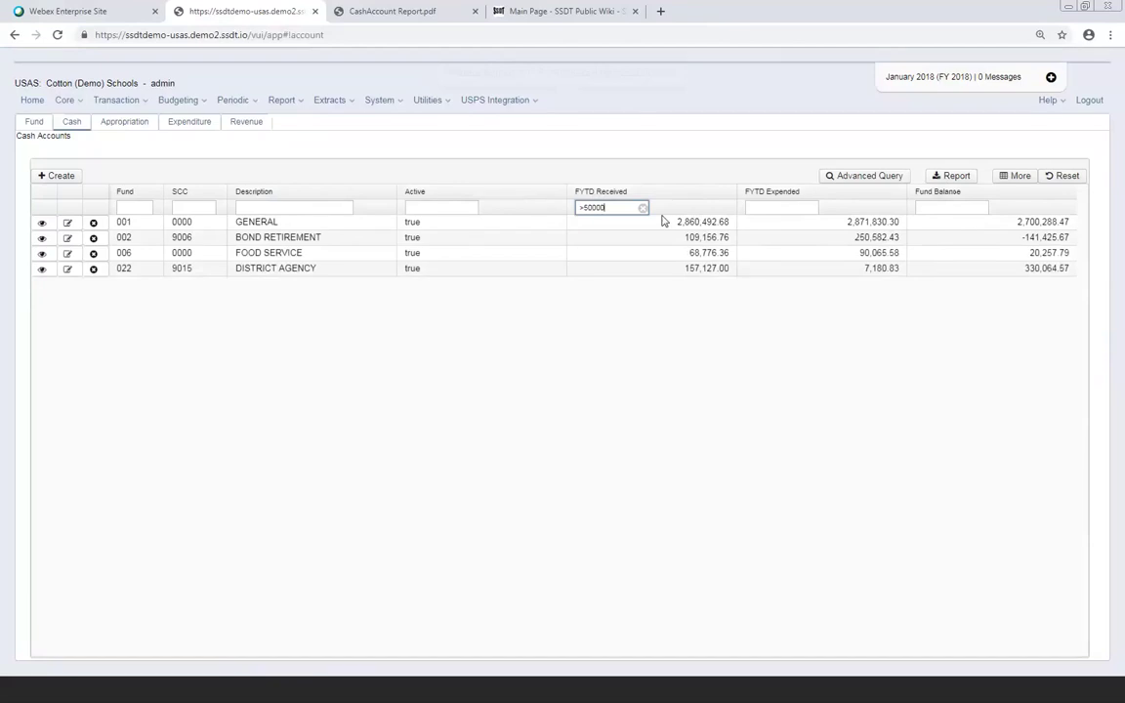
pyautogui.click(581, 208)
pyautogui.write('=')
pyautogui.click(643, 208)
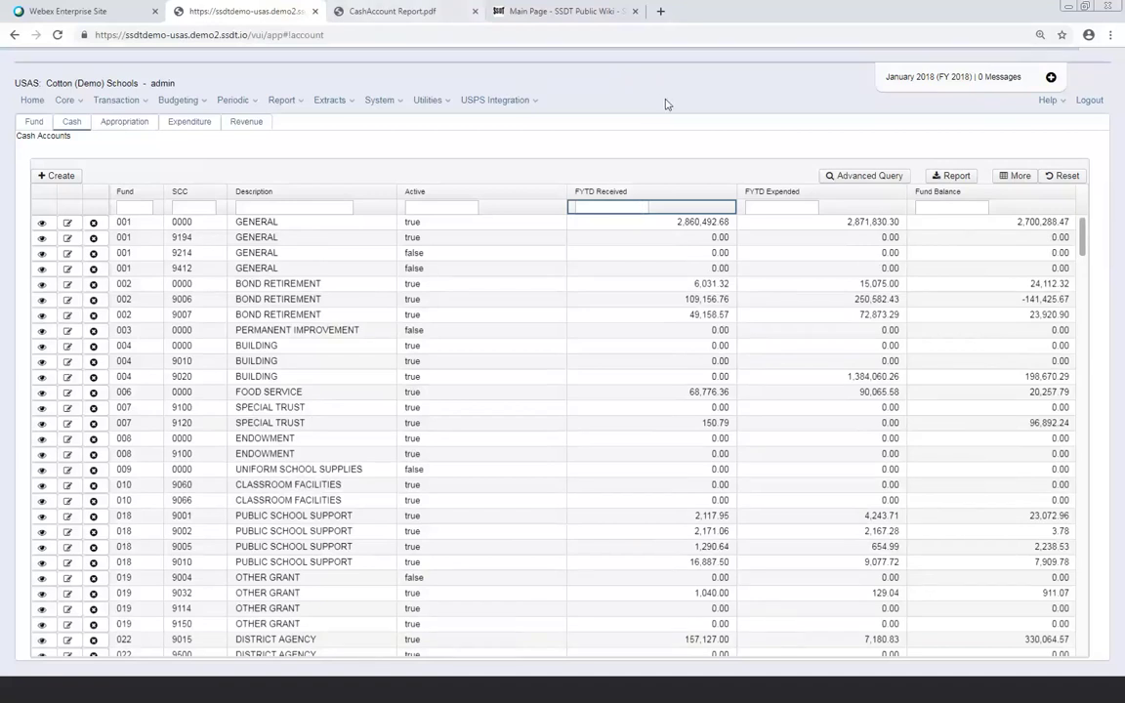
# In the wiki, go from USAS-R Documentation through Navigation to the Grid/Query page
pyautogui.click(571, 13)
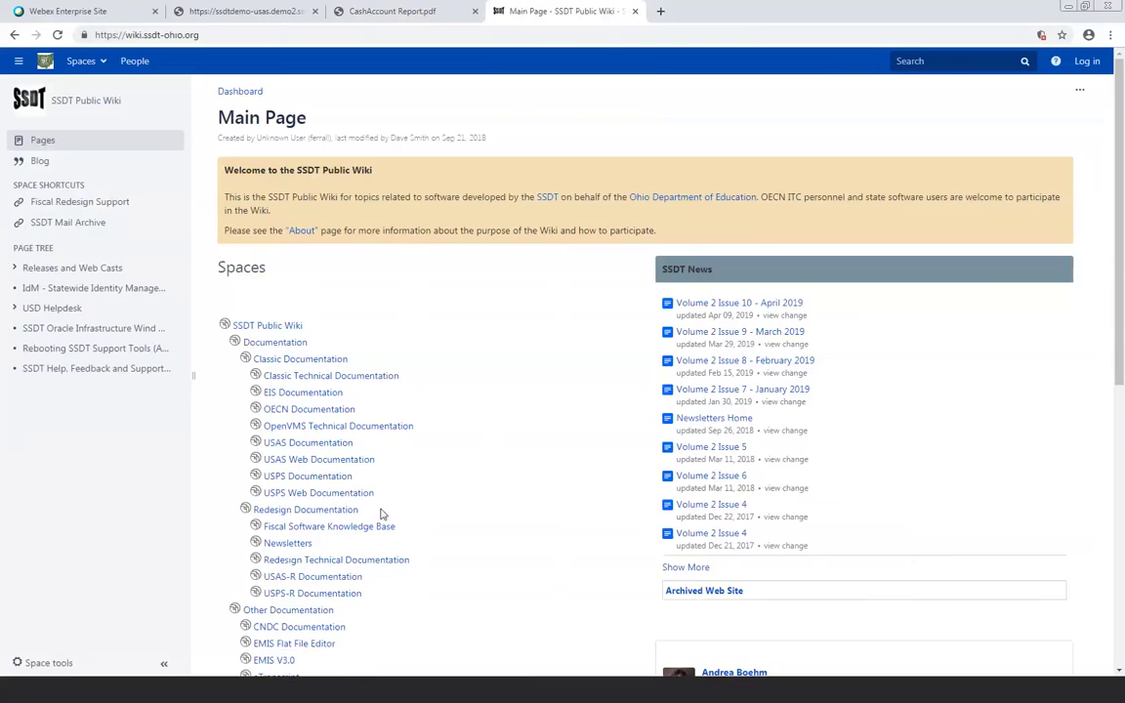
pyautogui.click(343, 577)
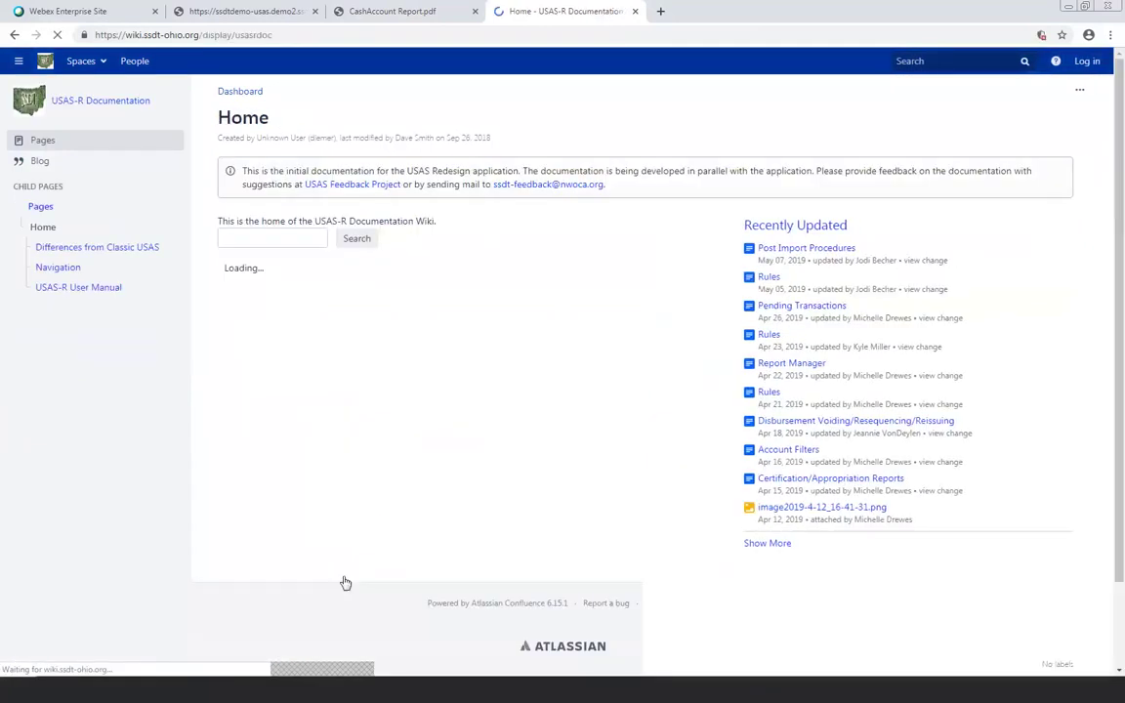
pyautogui.click(58, 270)
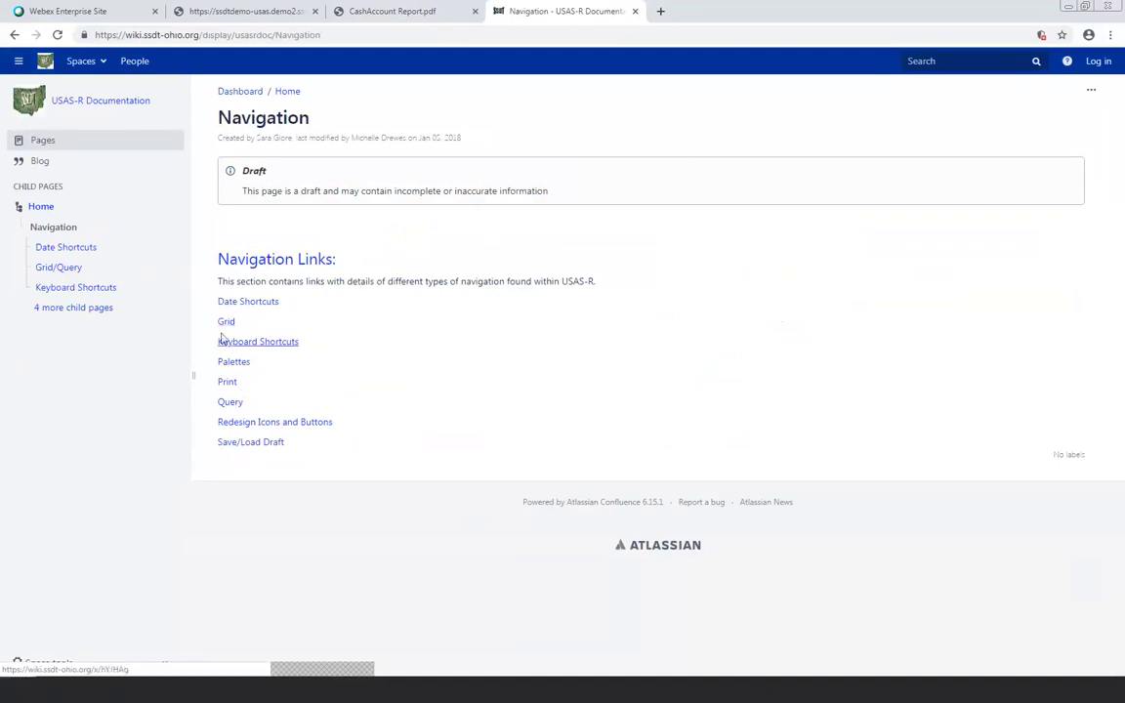
pyautogui.click(227, 322)
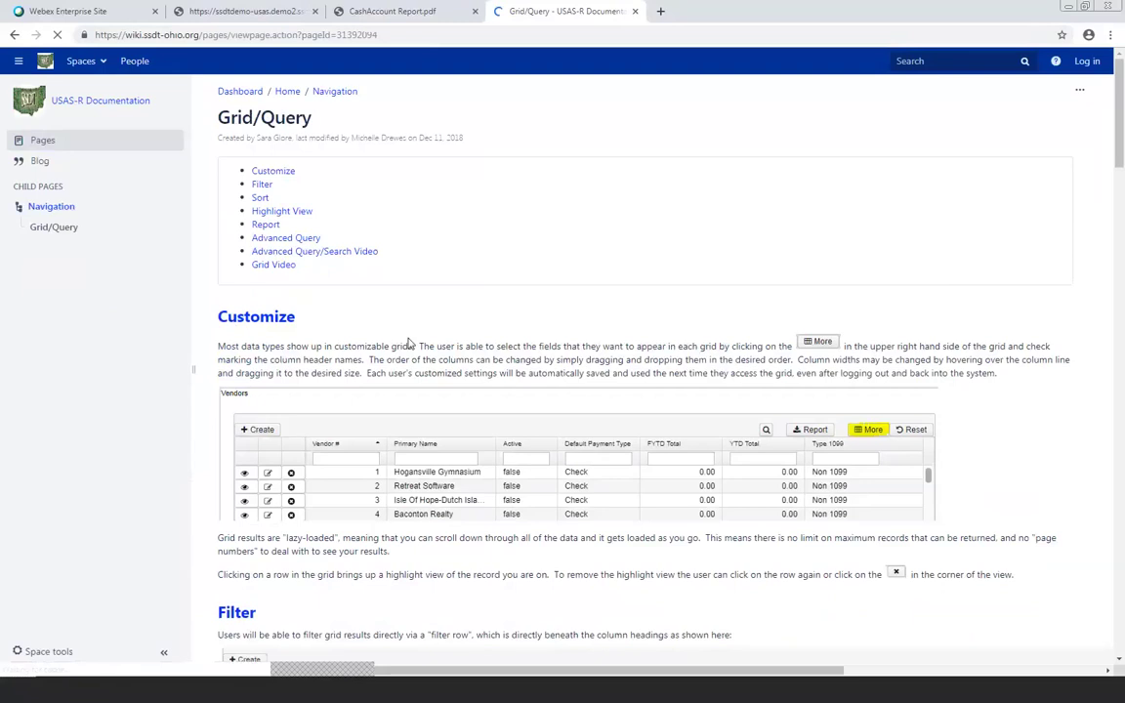
# Scroll to the Filter section and highlight the <> operator and value1..value2 range syntax
pyautogui.scroll(-2, 408, 337)
pyautogui.scroll(-3, 409, 337)
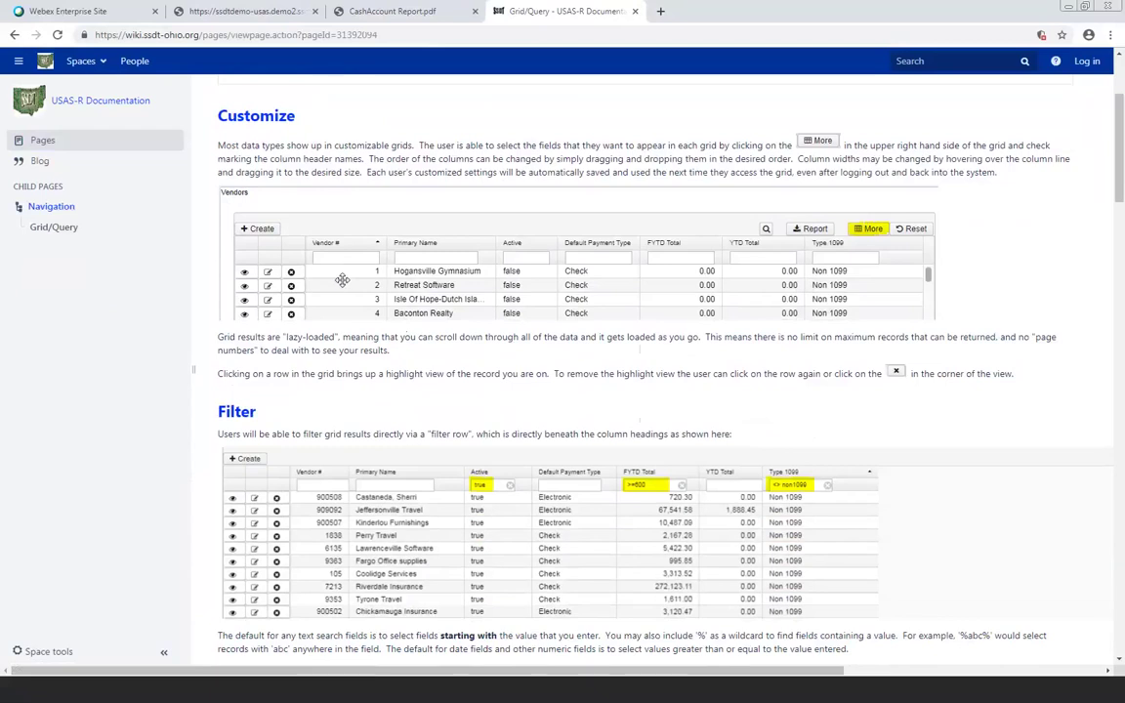
pyautogui.scroll(-4, 353, 280)
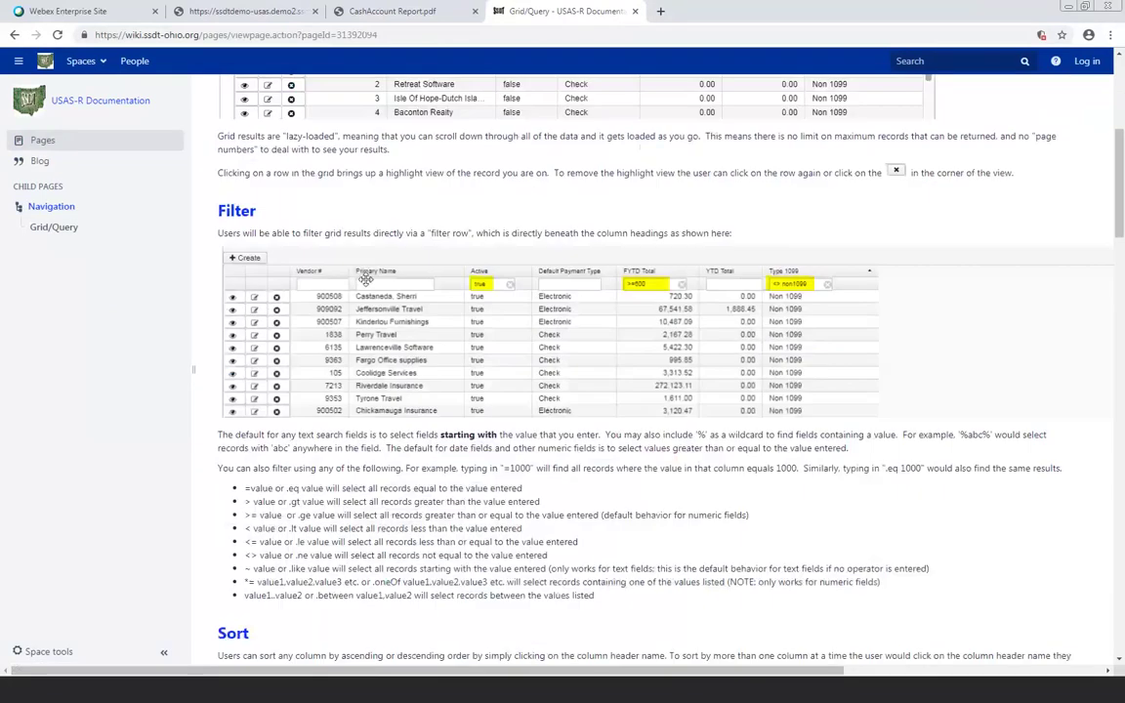
pyautogui.scroll(-1, 328, 309)
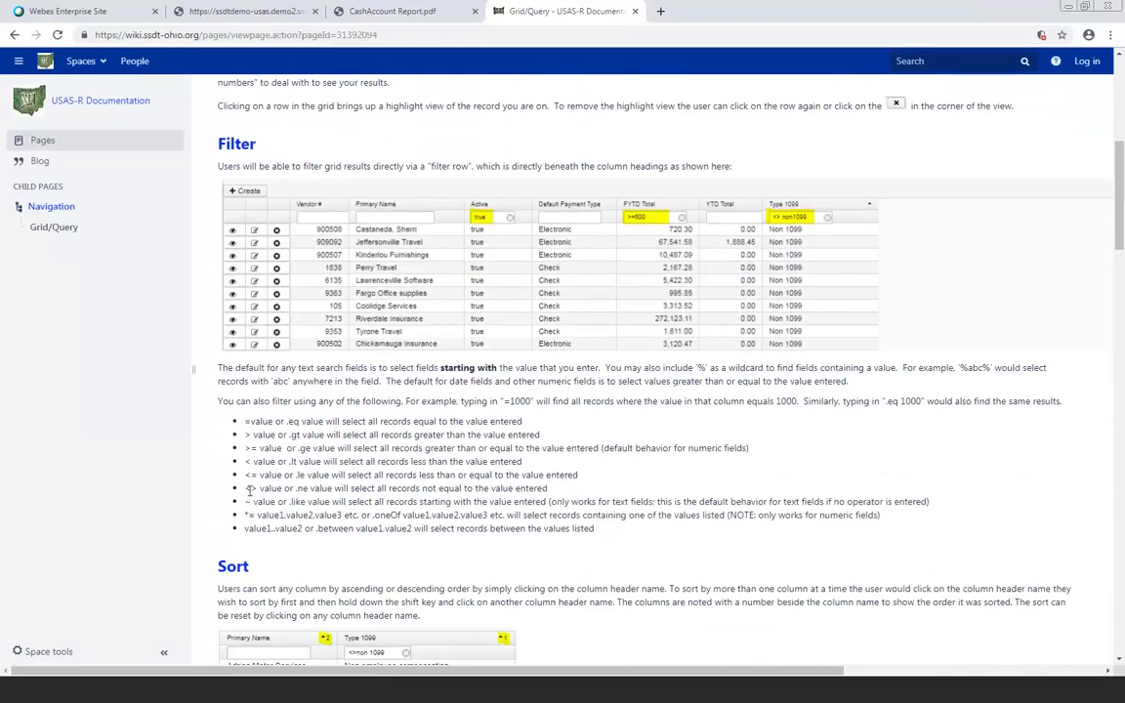
pyautogui.moveTo(244, 489); pyautogui.dragTo(260, 489)
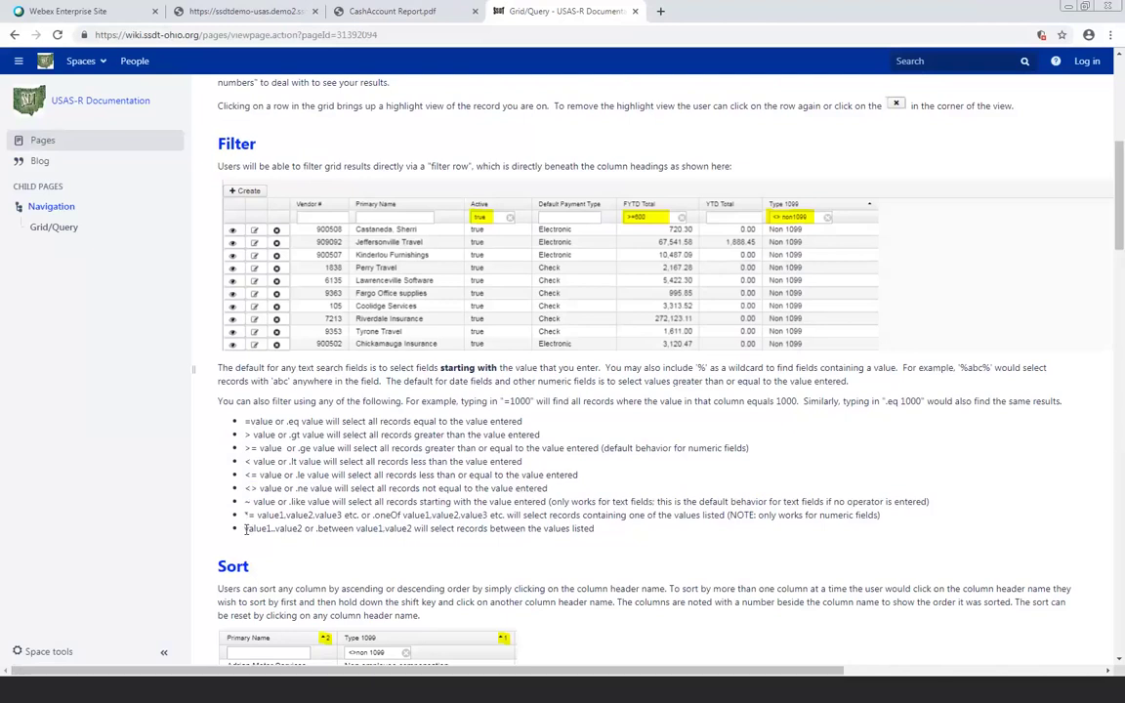
pyautogui.moveTo(246, 528); pyautogui.dragTo(306, 526)
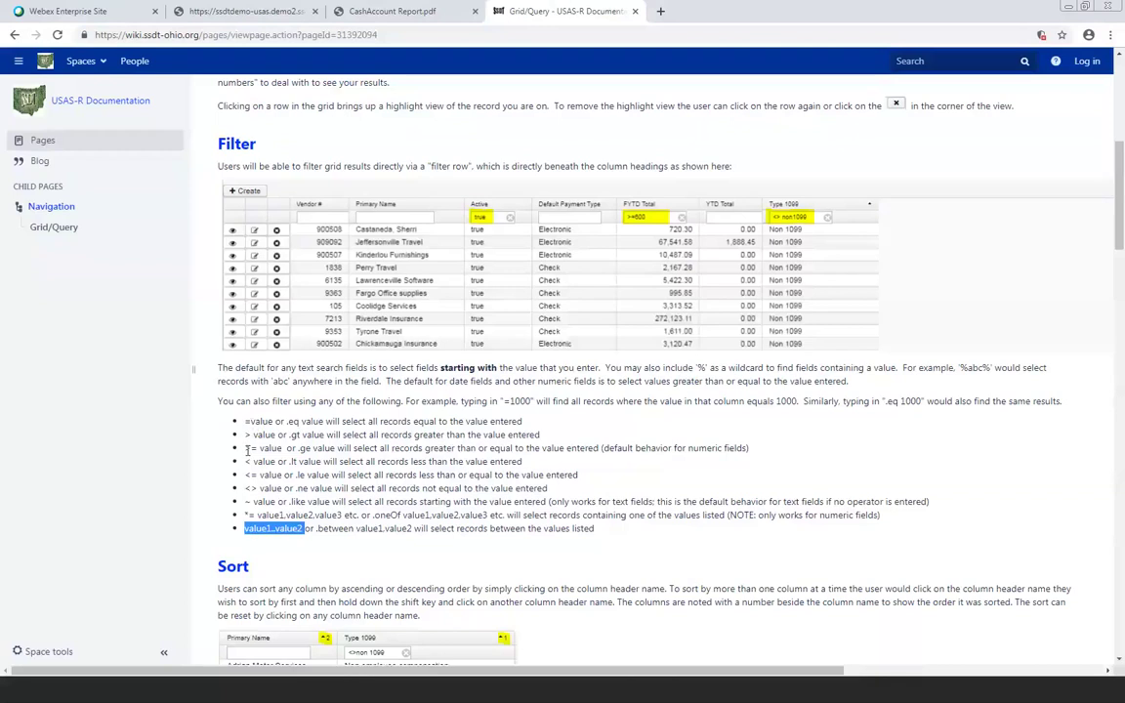
# Return to the USAS-R Cash Accounts grid in the second browser tab
pyautogui.click(259, 12)
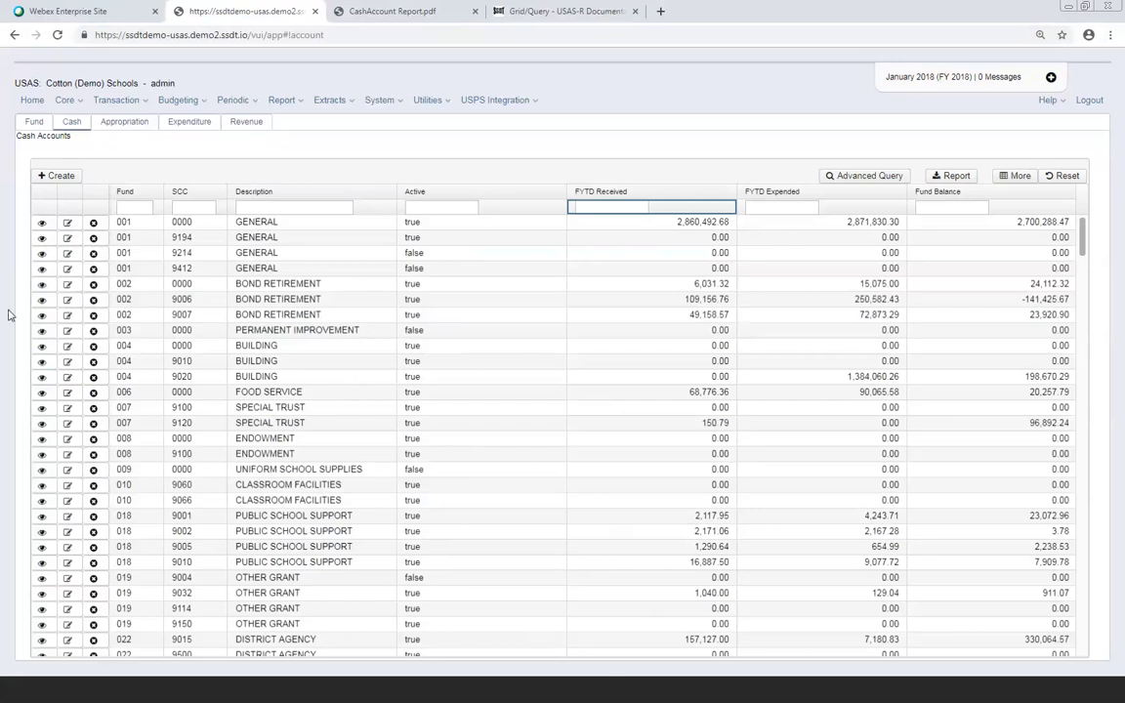
pyautogui.click(41, 222)
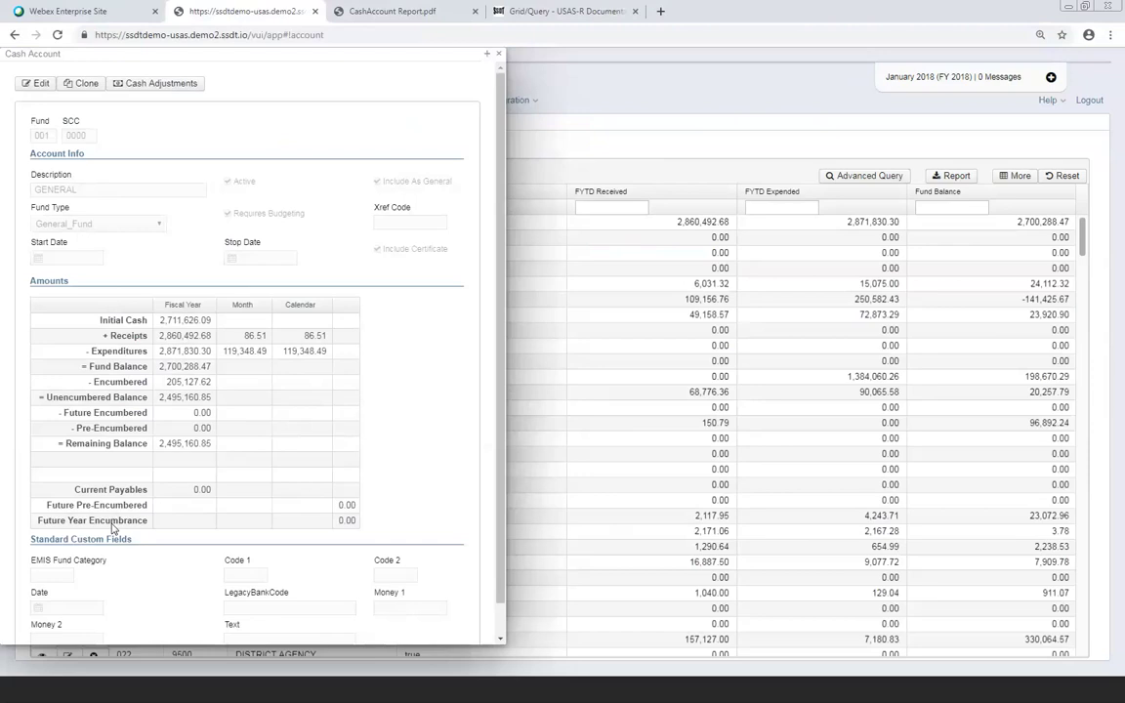
pyautogui.scroll(-1, 136, 430)
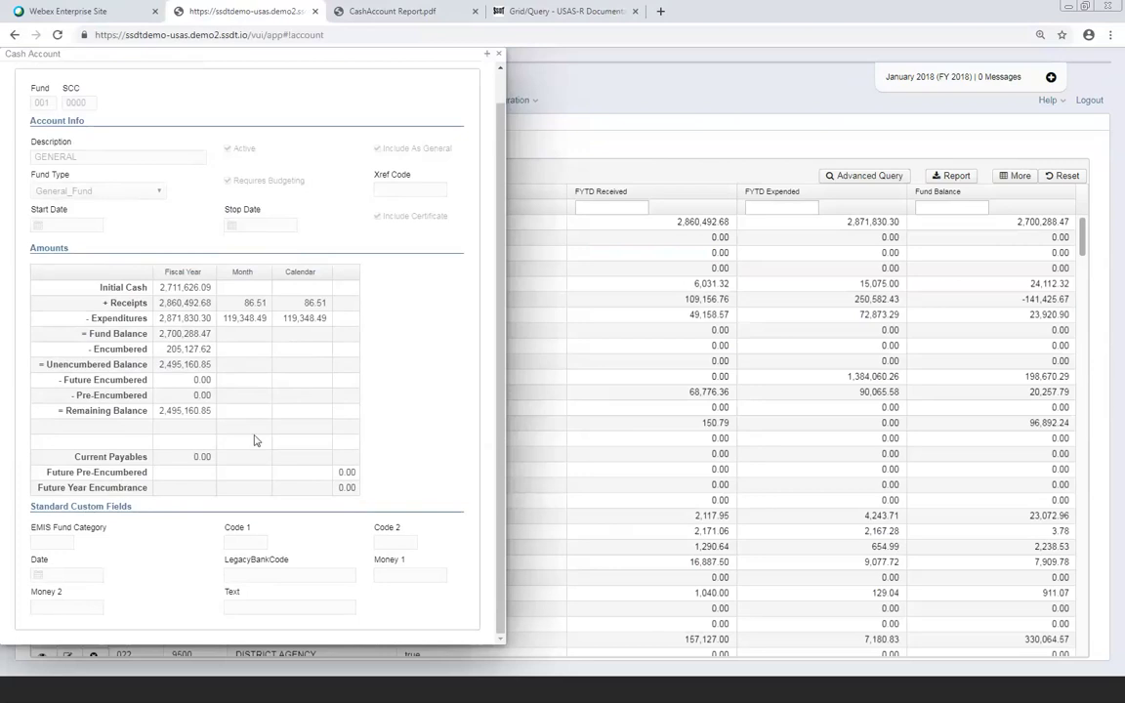
pyautogui.scroll(1, 412, 440)
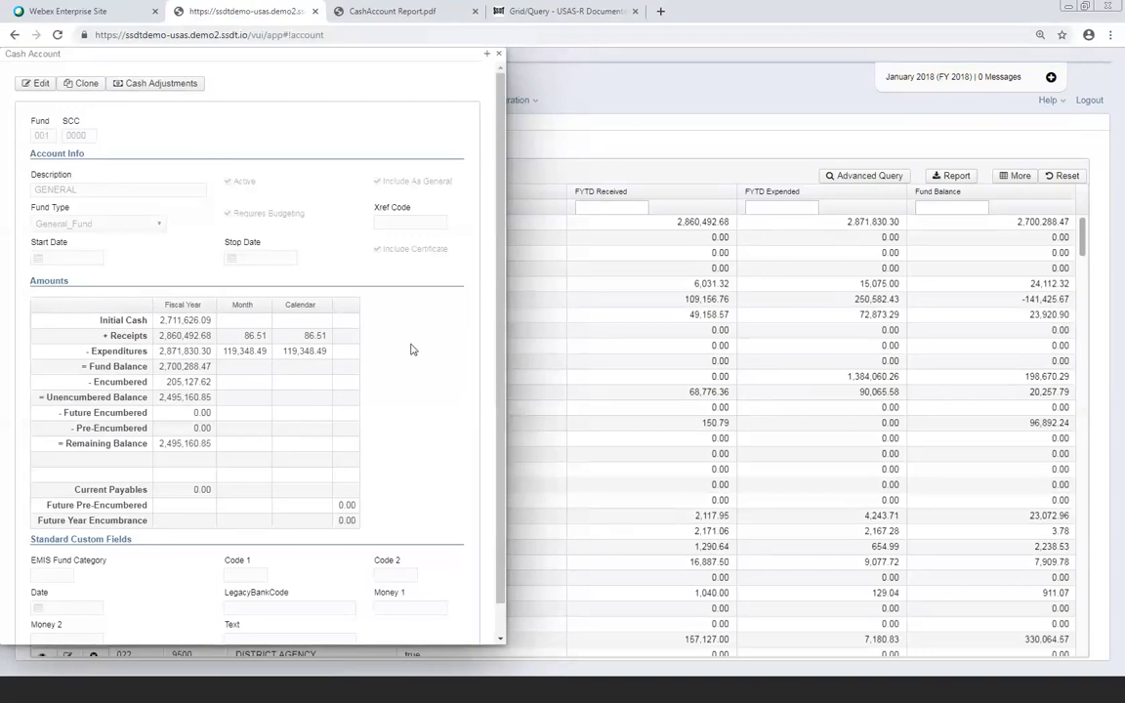
pyautogui.scroll(-2, 410, 349)
pyautogui.scroll(2, 408, 354)
# Close the Cash Account details panel and show the Appropriation accounts list
pyautogui.click(497, 56)
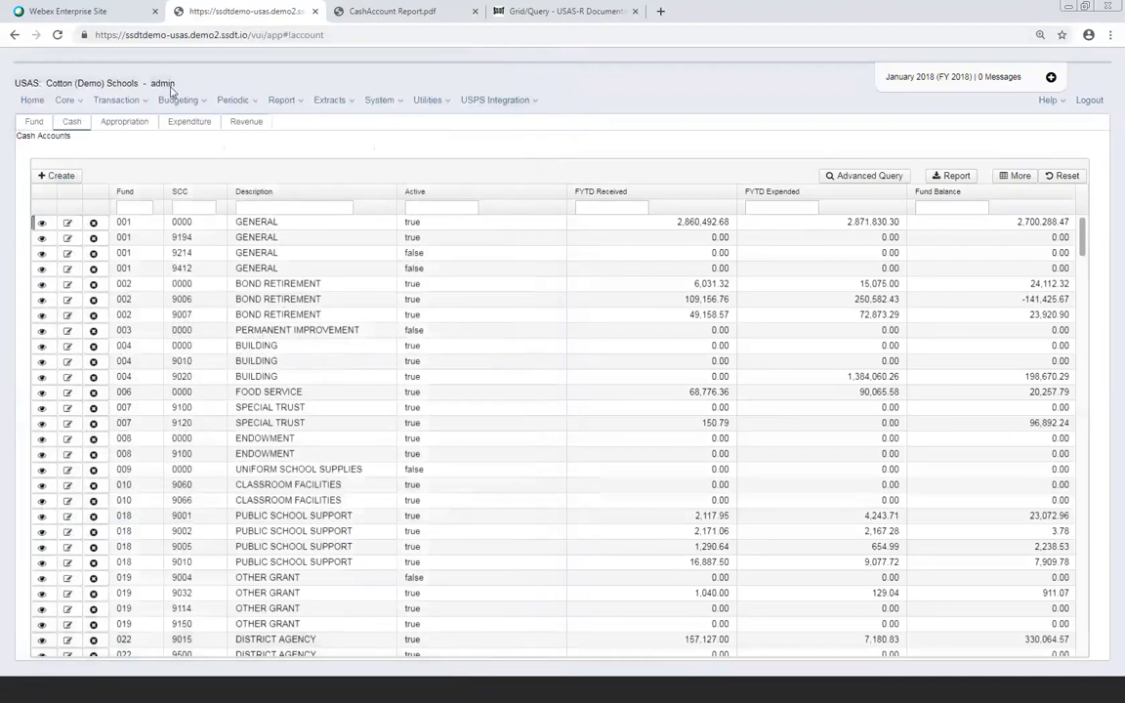
pyautogui.click(118, 127)
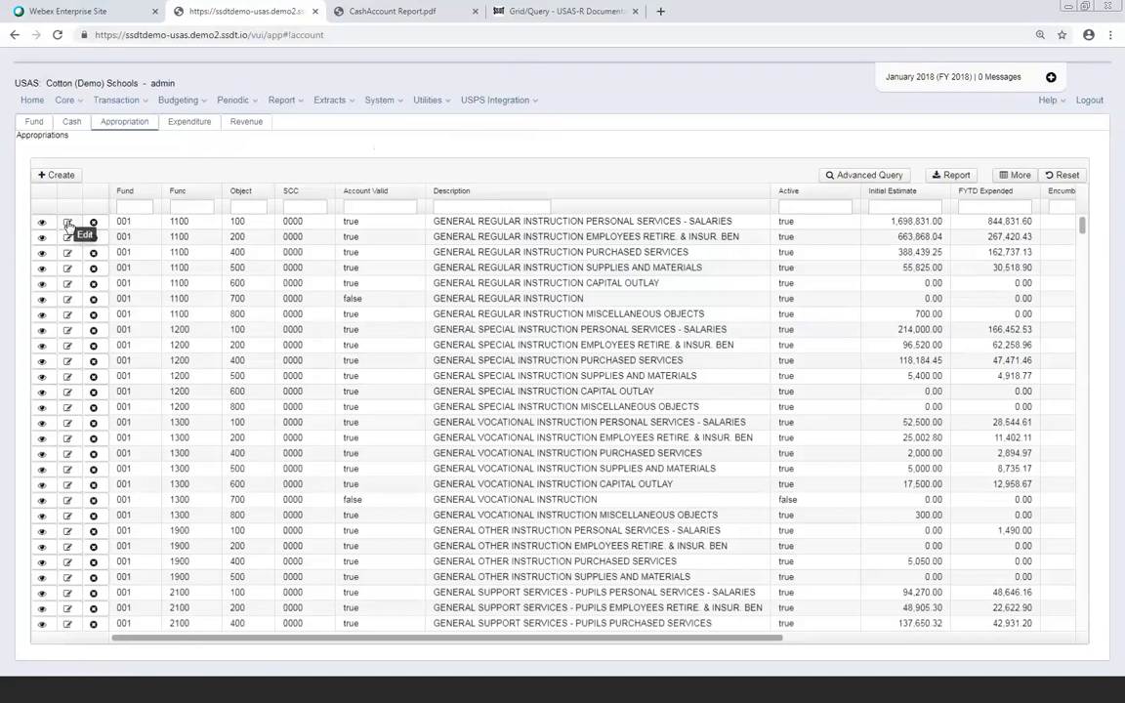
# Show the Expenditure Accounts grid and open its column selection list
pyautogui.click(190, 124)
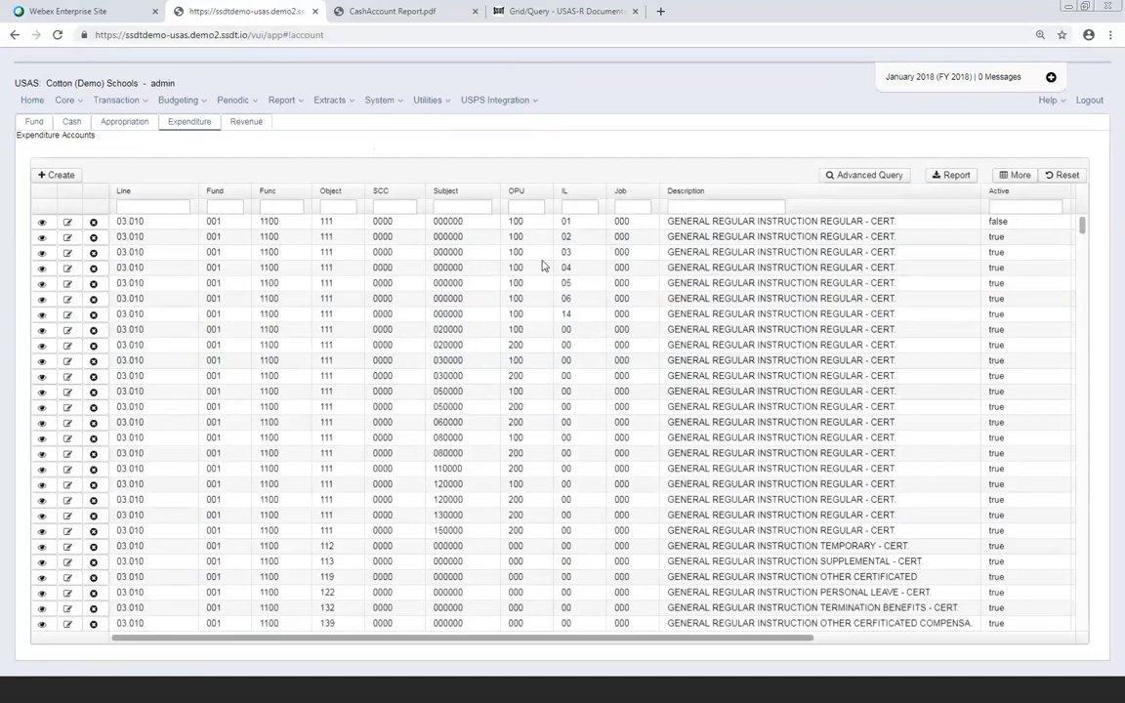
pyautogui.click(1018, 177)
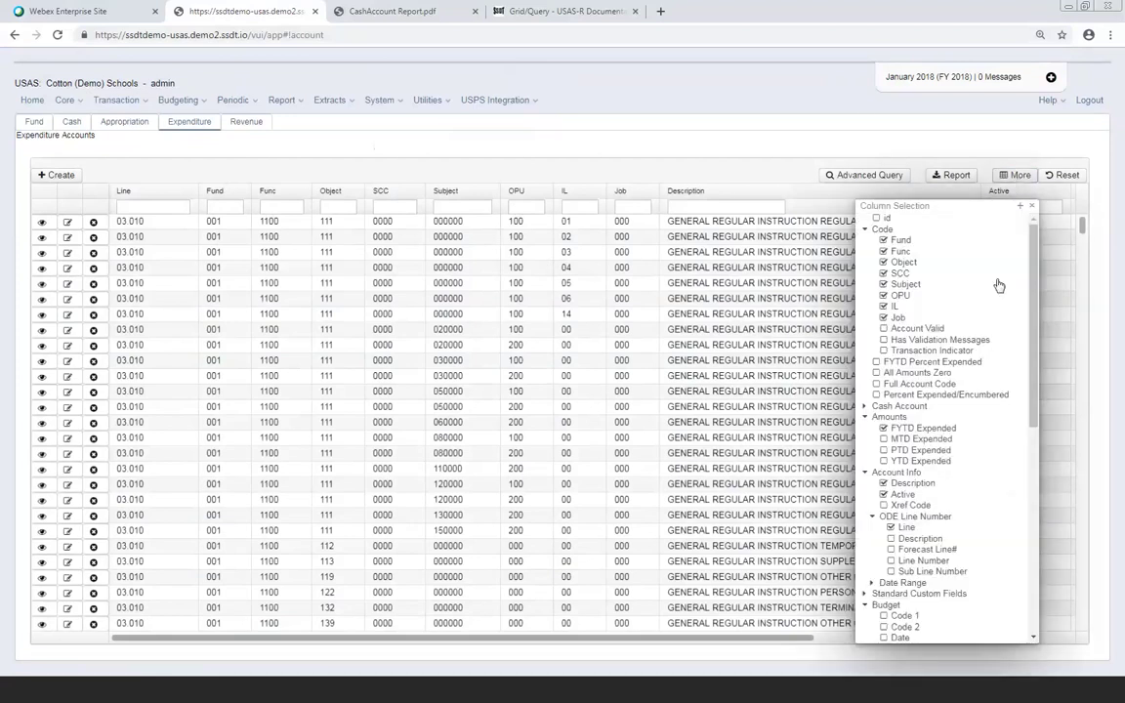
# Expand the Account Info and Code column groups and review which columns are checked
pyautogui.scroll(-10, 1022, 390)
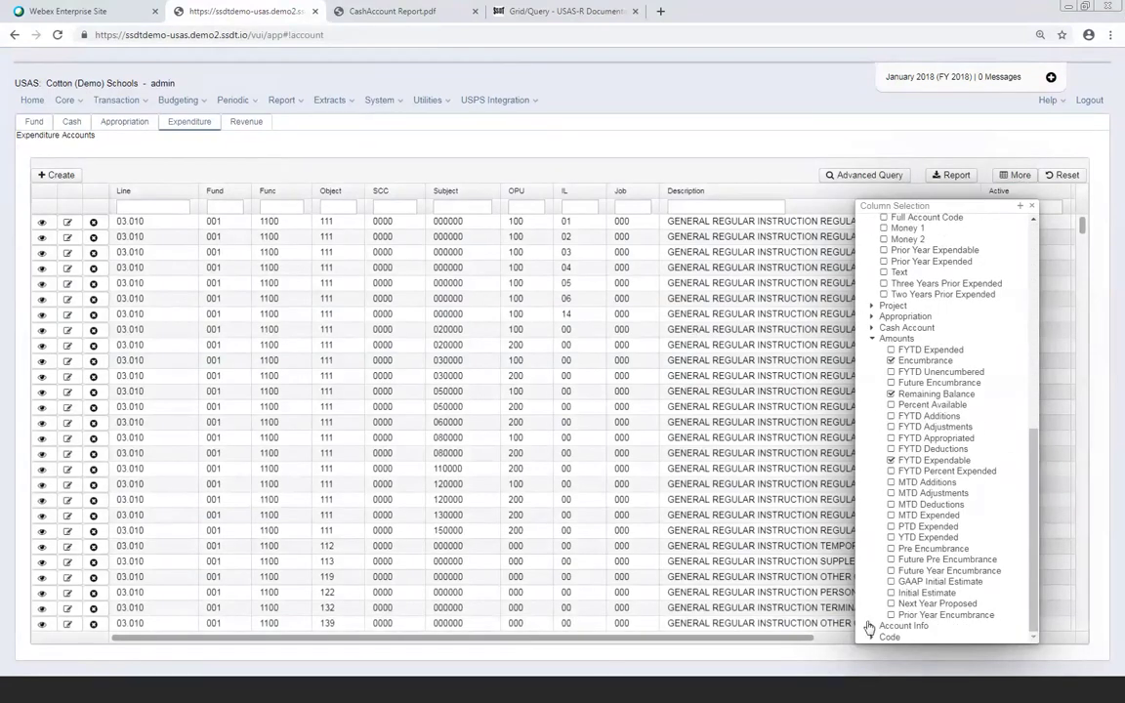
pyautogui.click(873, 628)
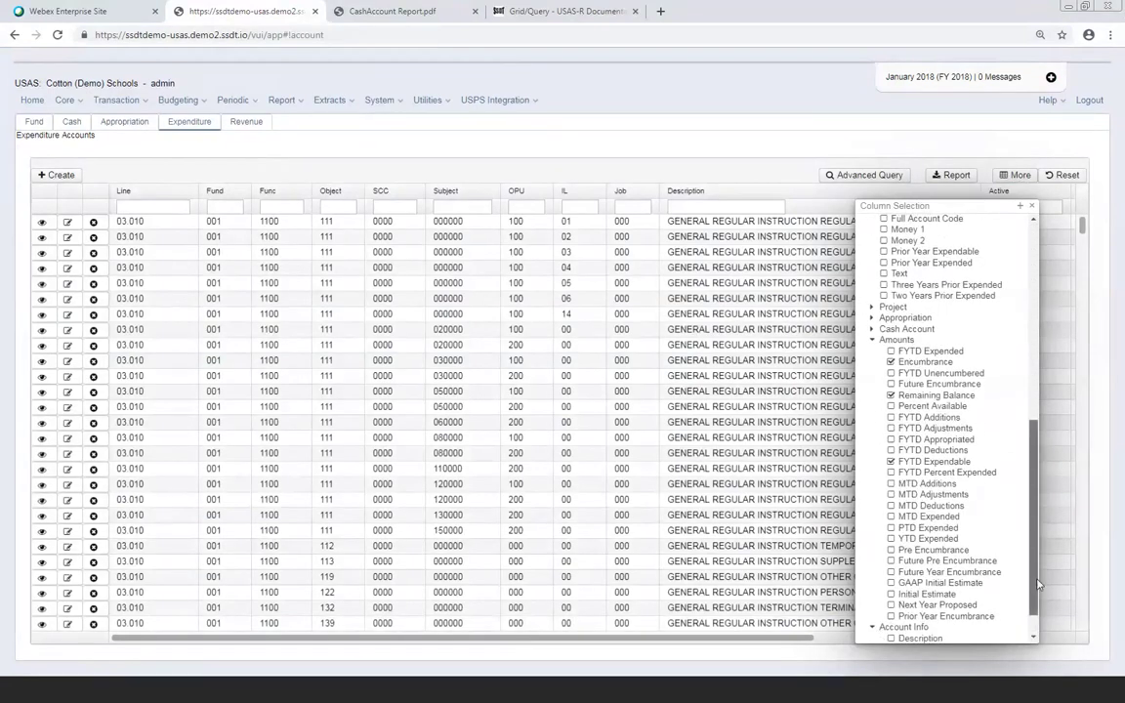
pyautogui.scroll(-1, 1035, 617)
pyautogui.click(877, 635)
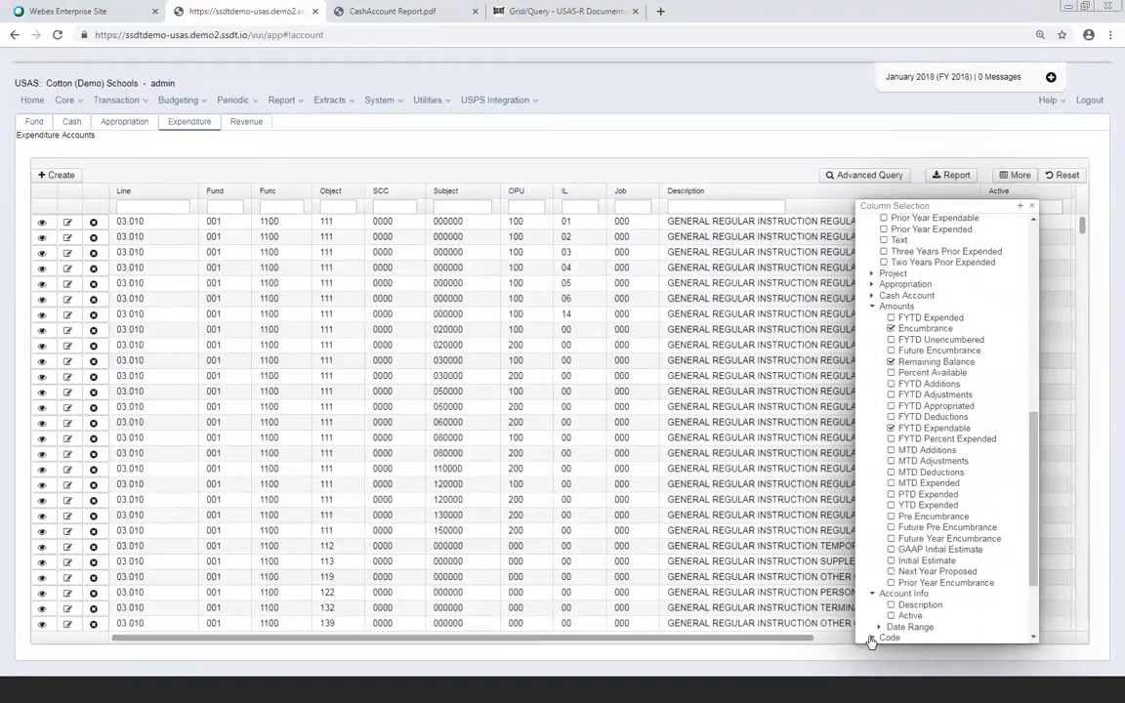
pyautogui.scroll(-3, 946, 622)
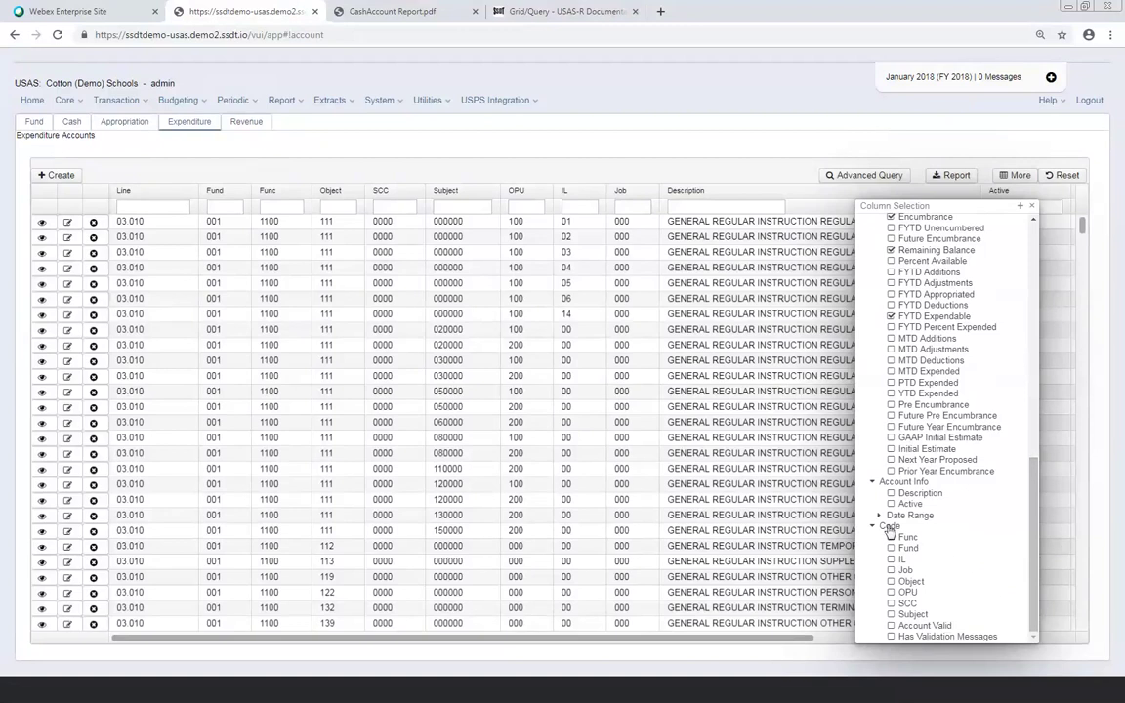
pyautogui.scroll(5, 981, 527)
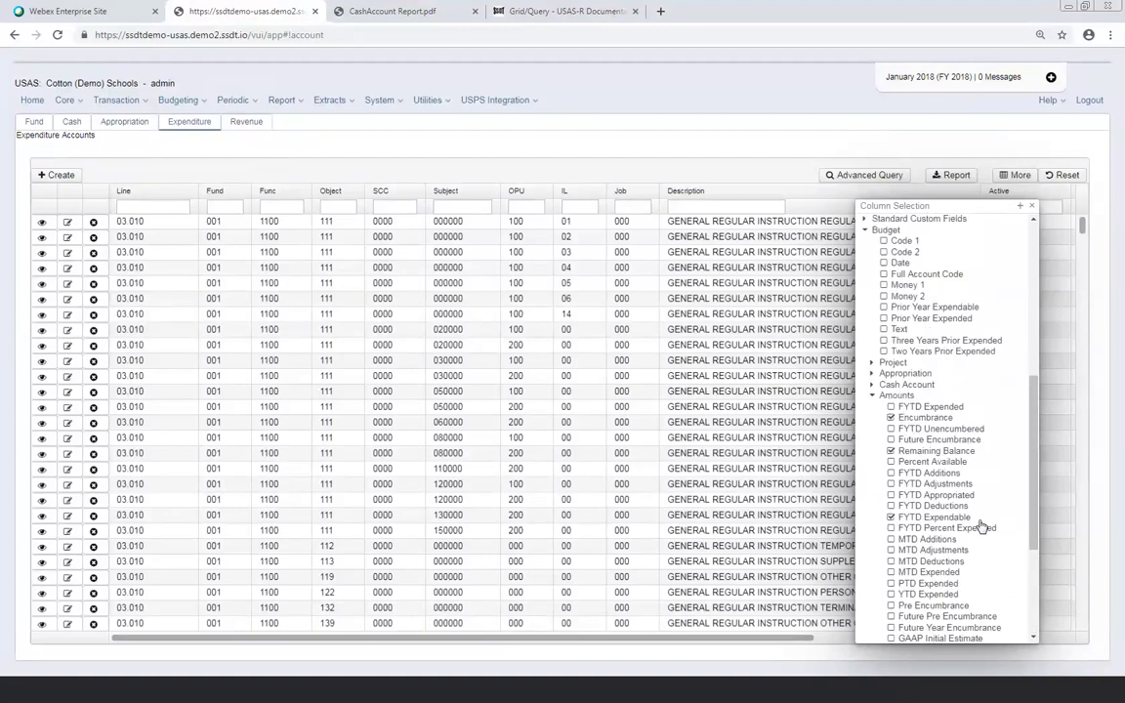
pyautogui.scroll(-5, 981, 527)
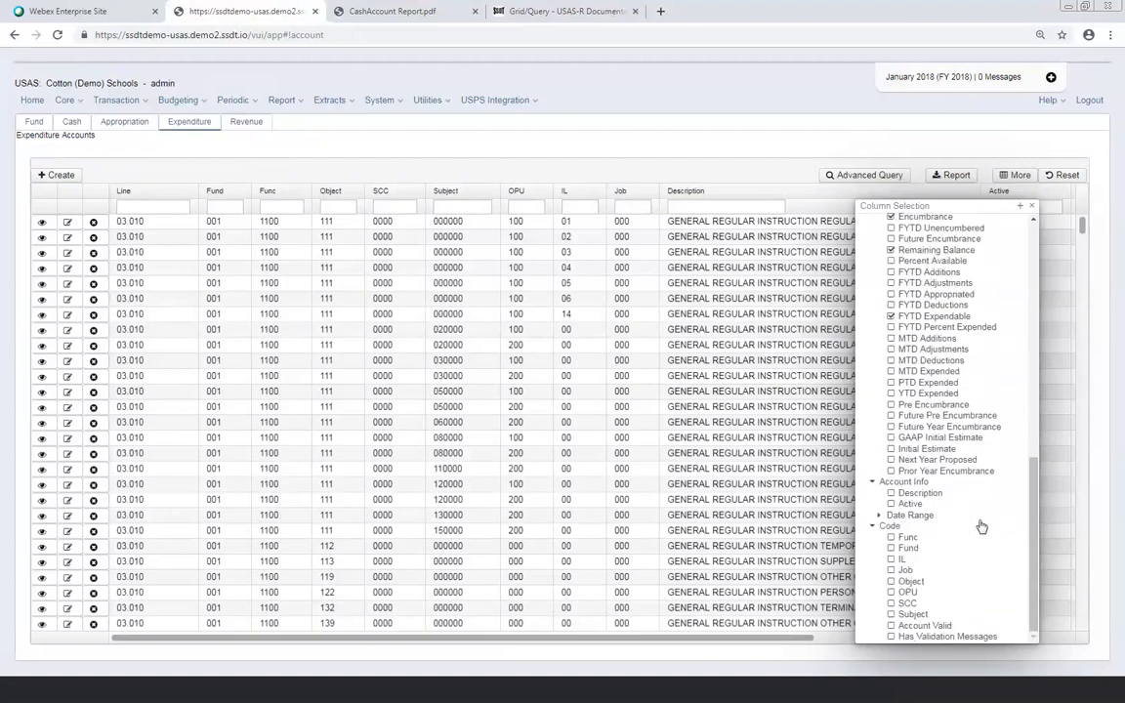
pyautogui.scroll(5, 981, 527)
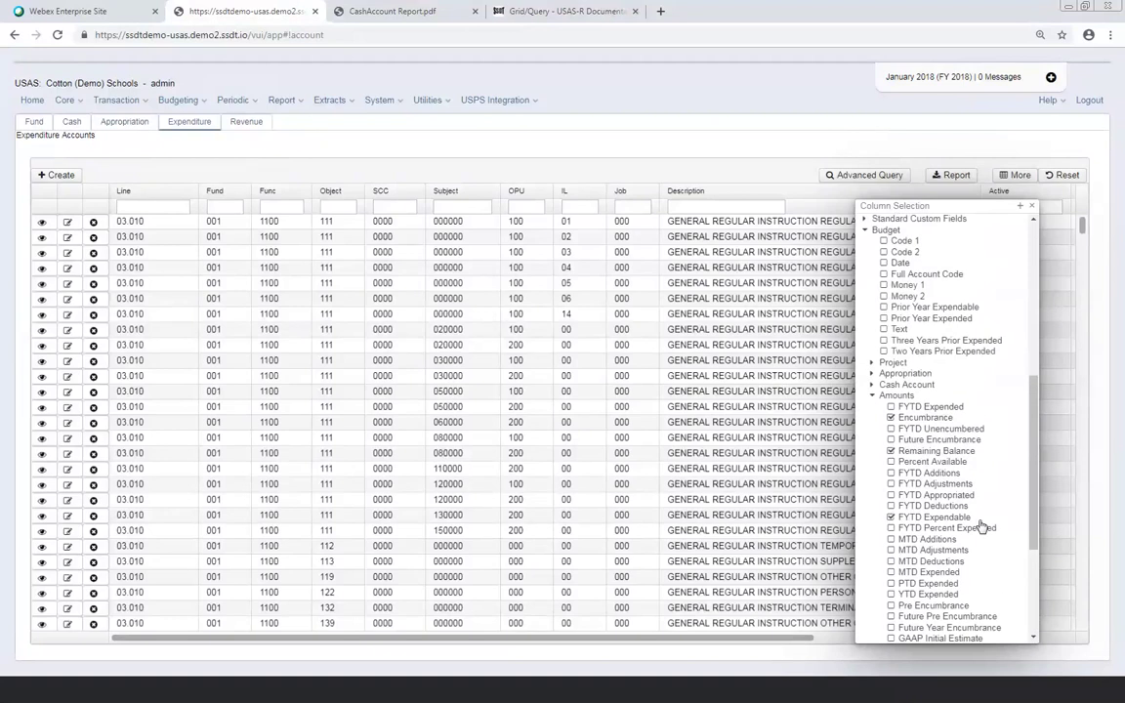
pyautogui.scroll(5, 905, 408)
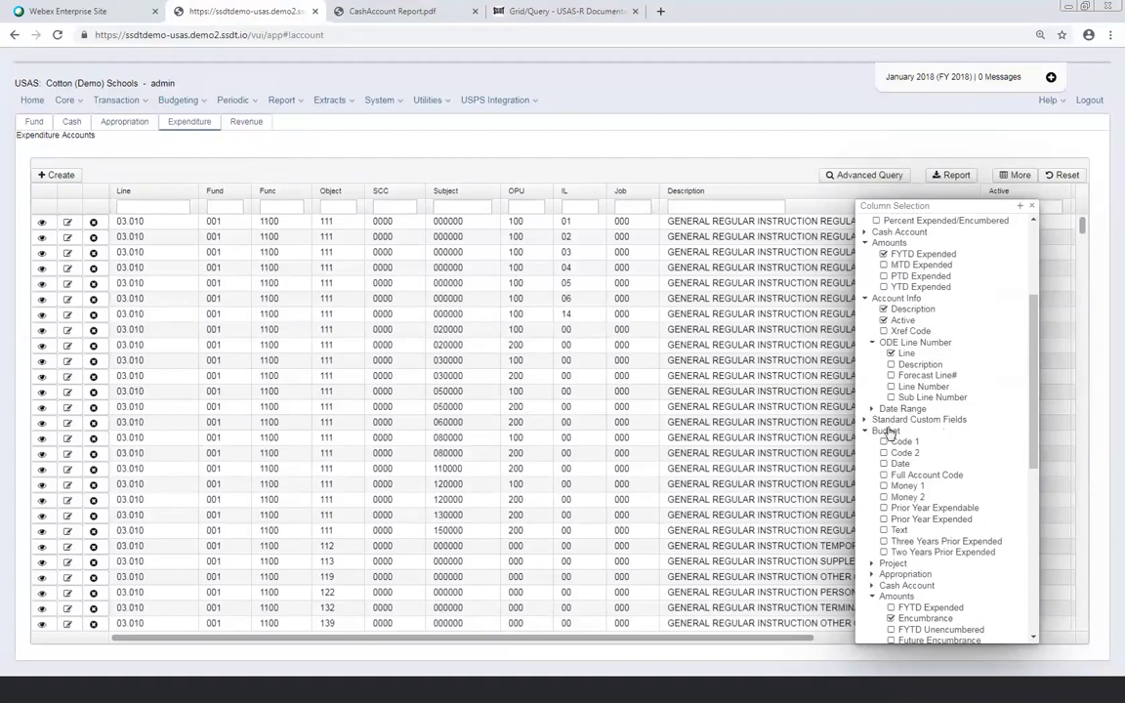
pyautogui.scroll(4, 891, 429)
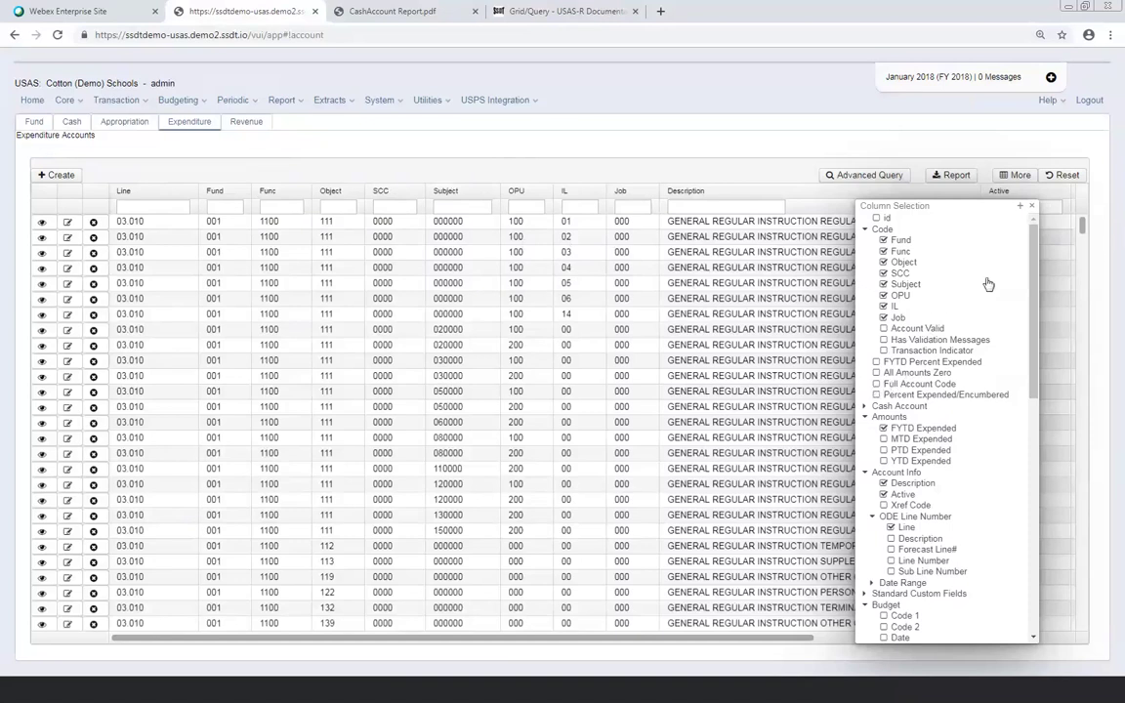
# Close column selection, scroll right to the amounts, and show the 100/02 account's Amounts panel
pyautogui.click(1033, 208)
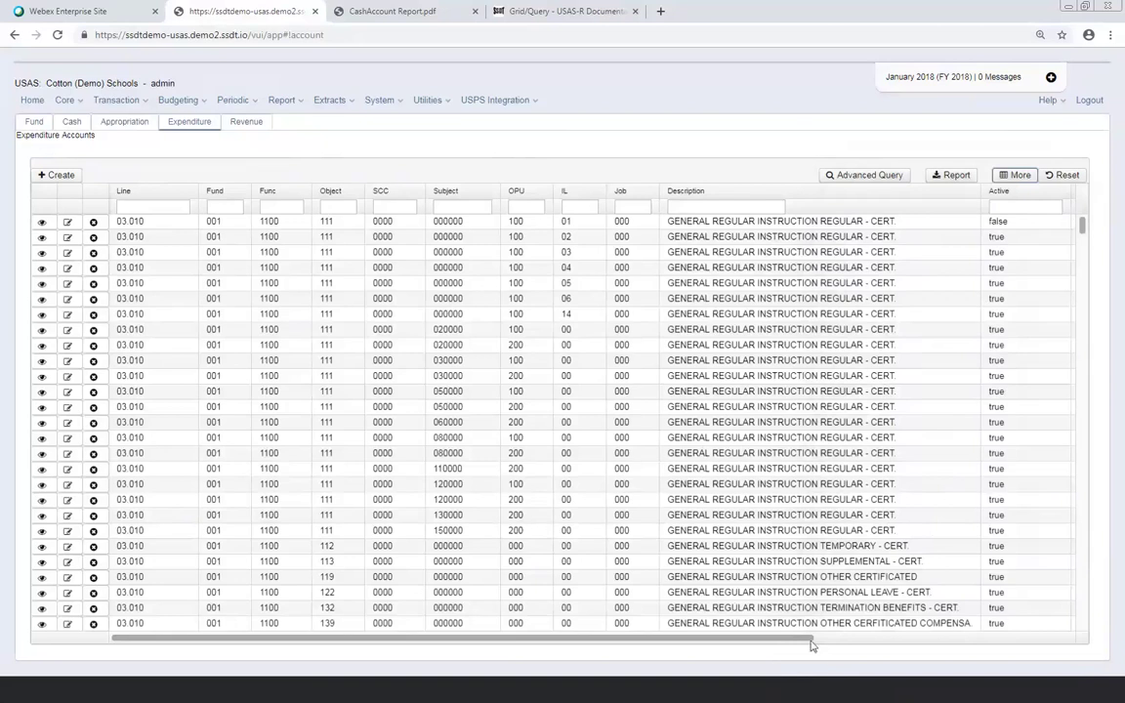
pyautogui.moveTo(810, 640); pyautogui.dragTo(1096, 690)
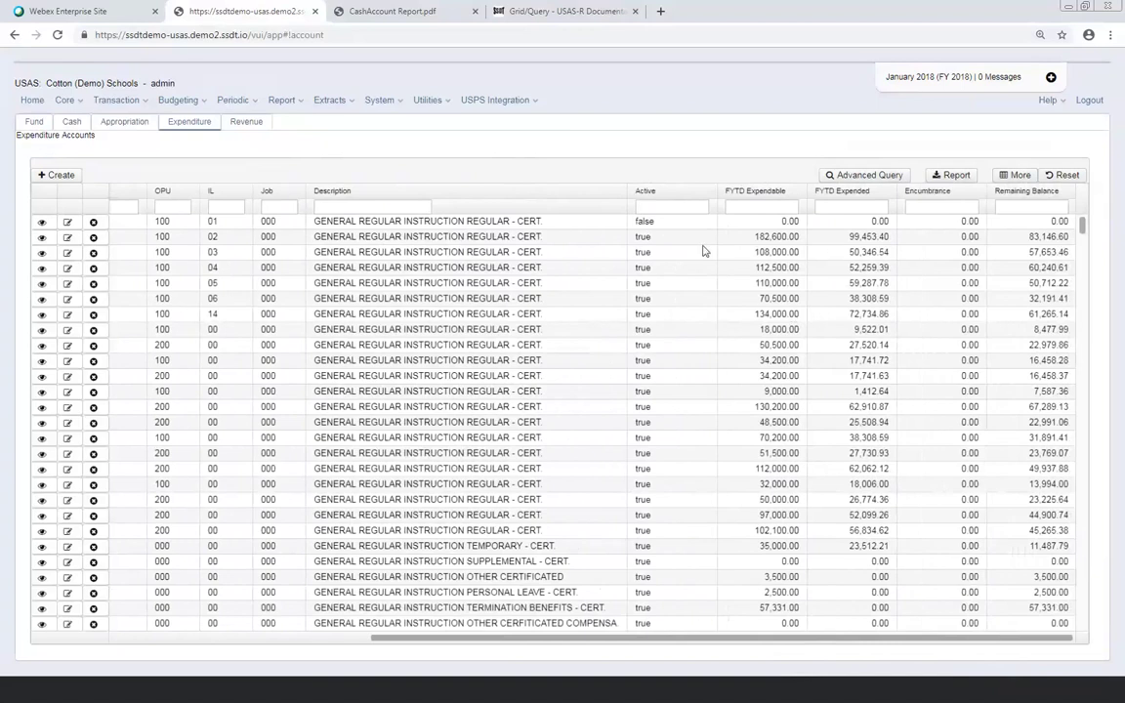
pyautogui.click(591, 239)
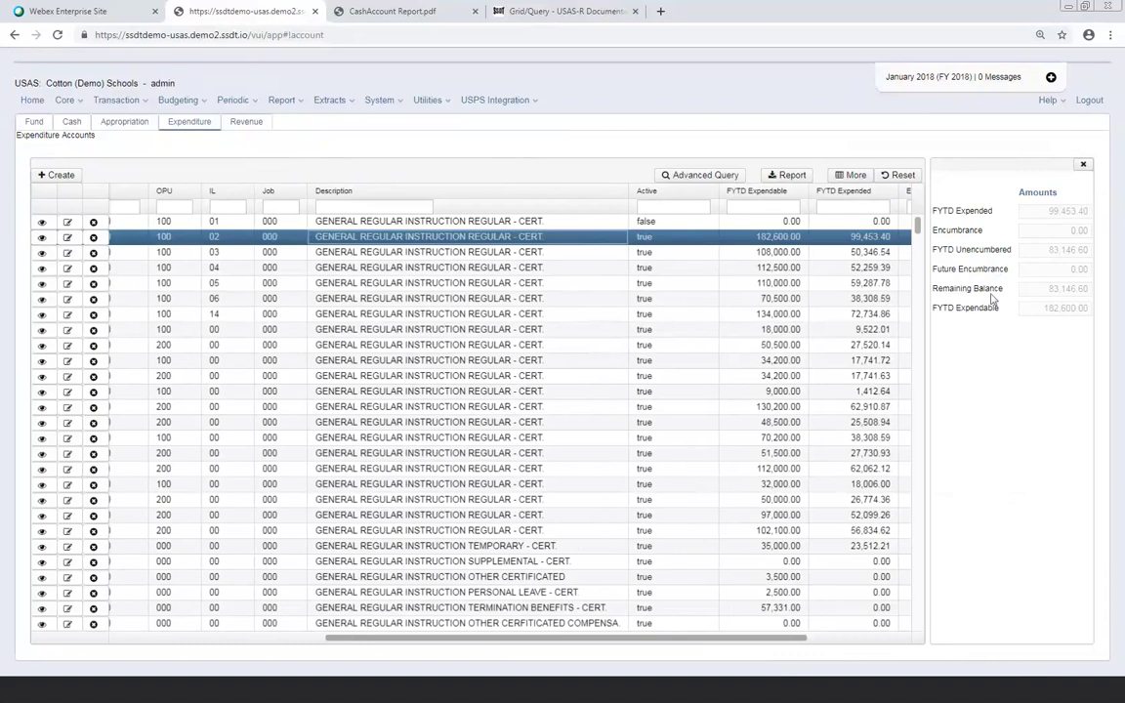
# View the 100/00 account's amounts, close the Amounts panel, and scroll the grid back left
pyautogui.click(325, 331)
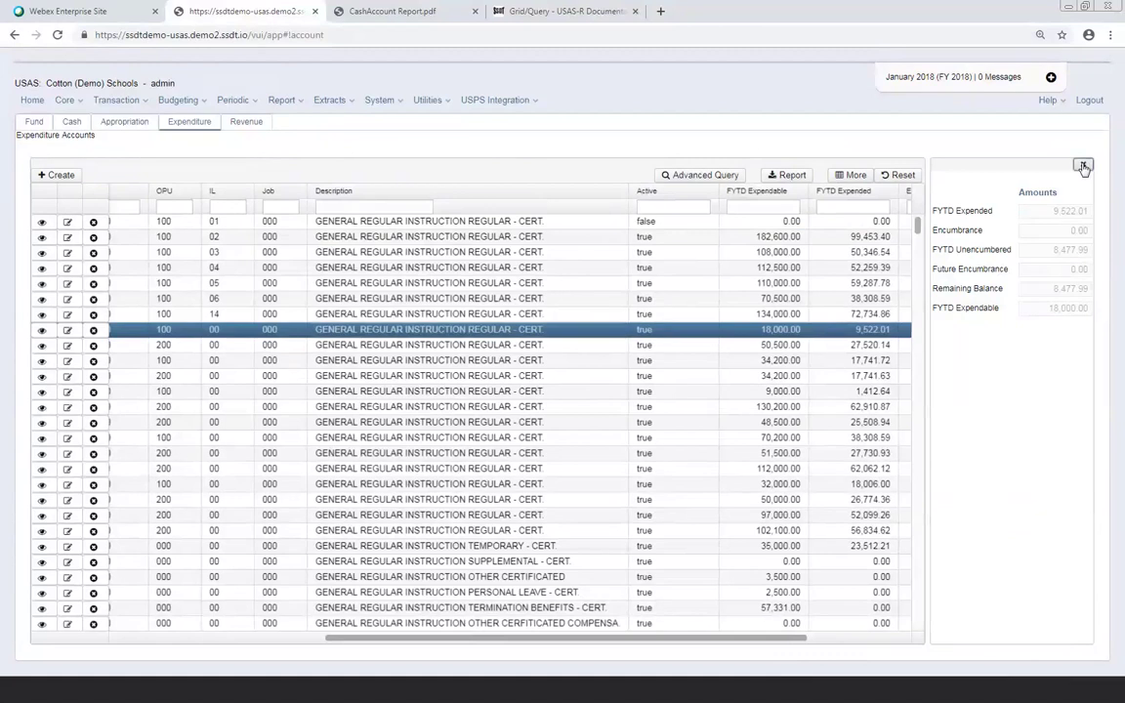
pyautogui.click(1083, 166)
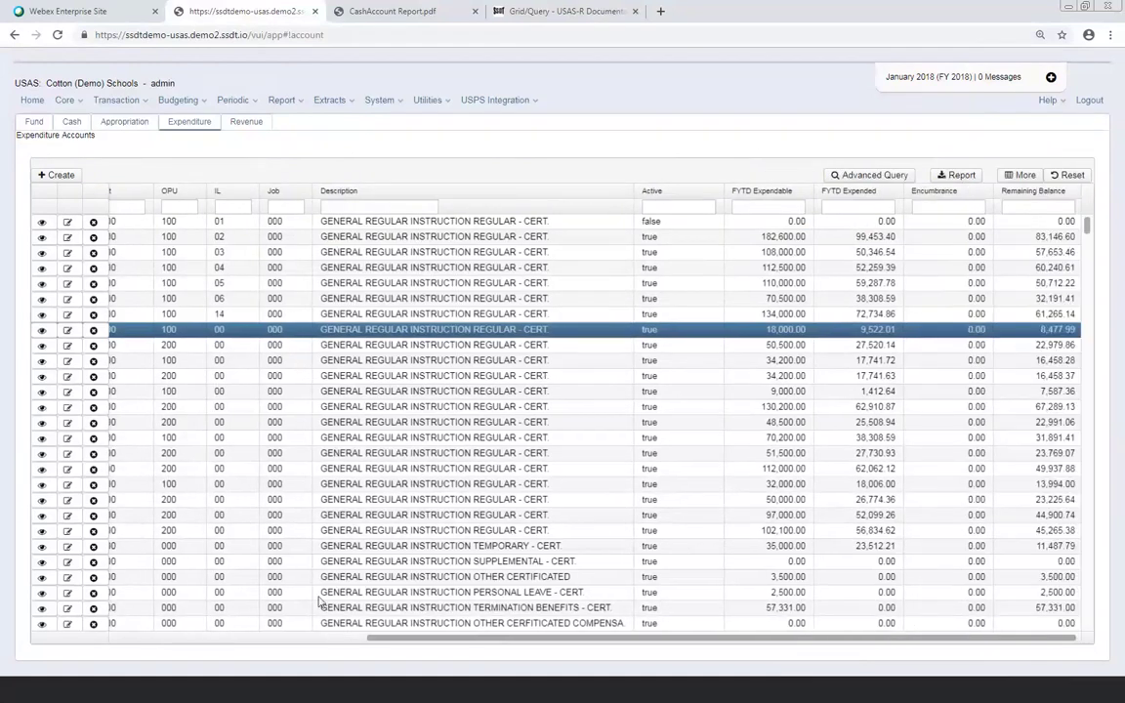
pyautogui.moveTo(893, 643); pyautogui.dragTo(605, 634)
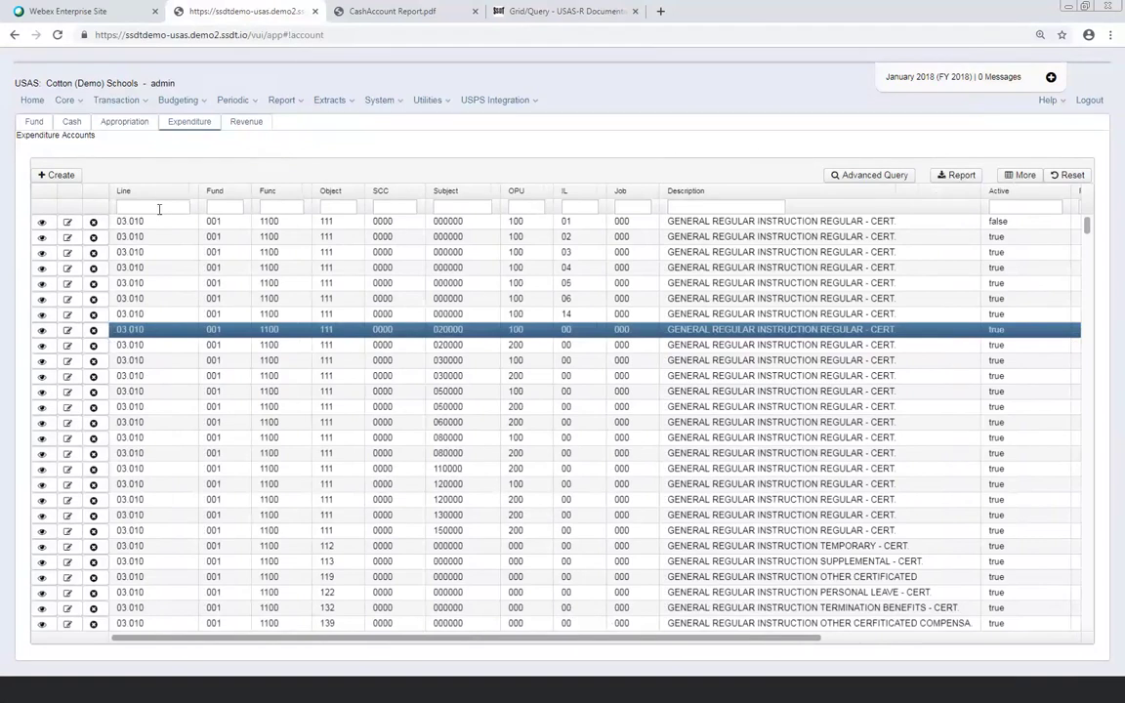
# Filter the Expenditure Accounts grid's Line column by 03.010
pyautogui.click(159, 208)
pyautogui.write('03.010')
# Remove the 03.010 Line filter, filter Fund 001 and Object 5, then select the Active filter
pyautogui.click(181, 208)
pyautogui.click(222, 208)
pyautogui.write('001')
pyautogui.press('Tab')
pyautogui.press('Tab')
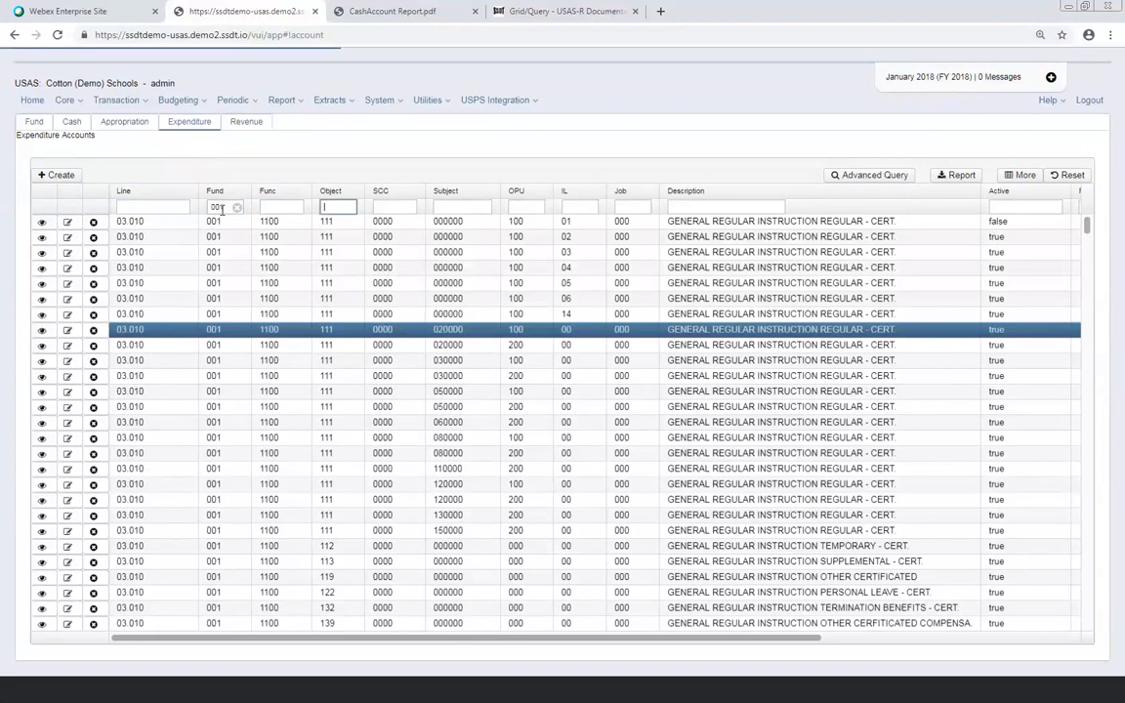
pyautogui.write('5')
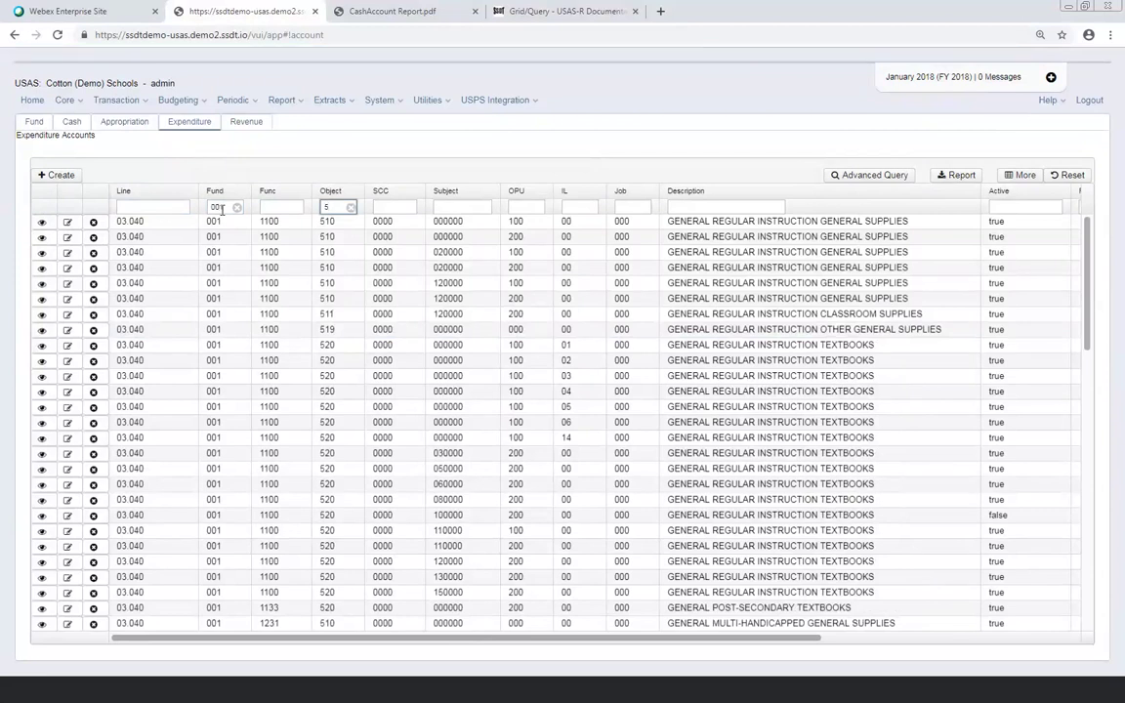
pyautogui.click(1014, 206)
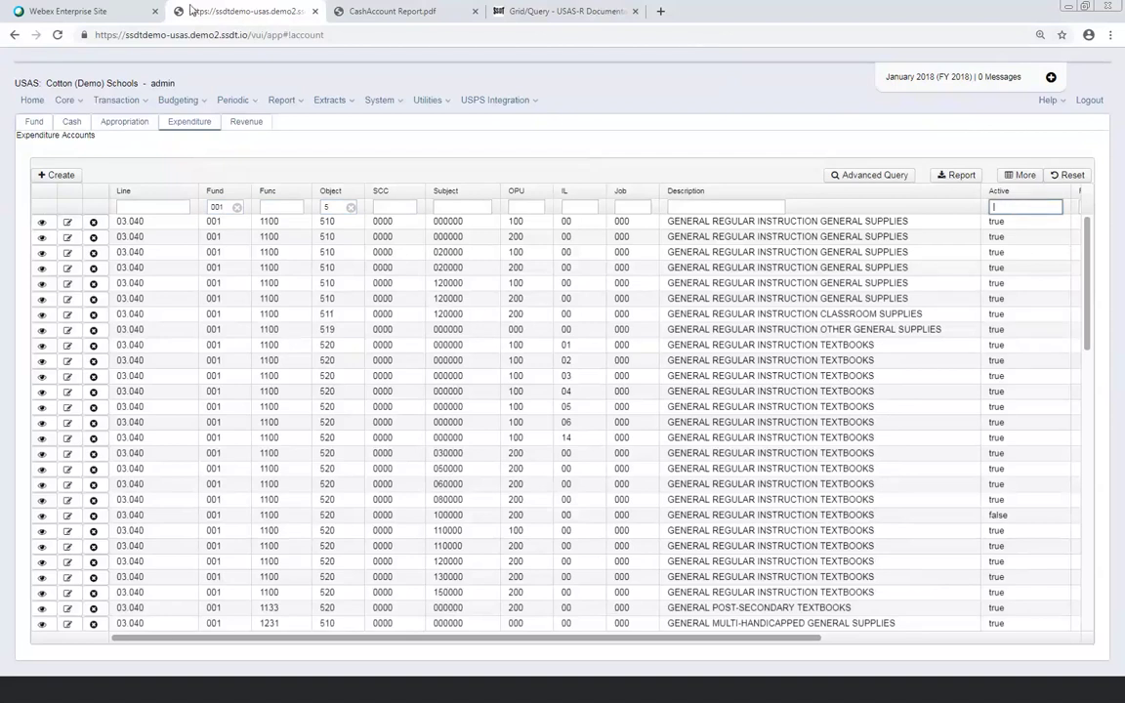
pyautogui.click(42, 224)
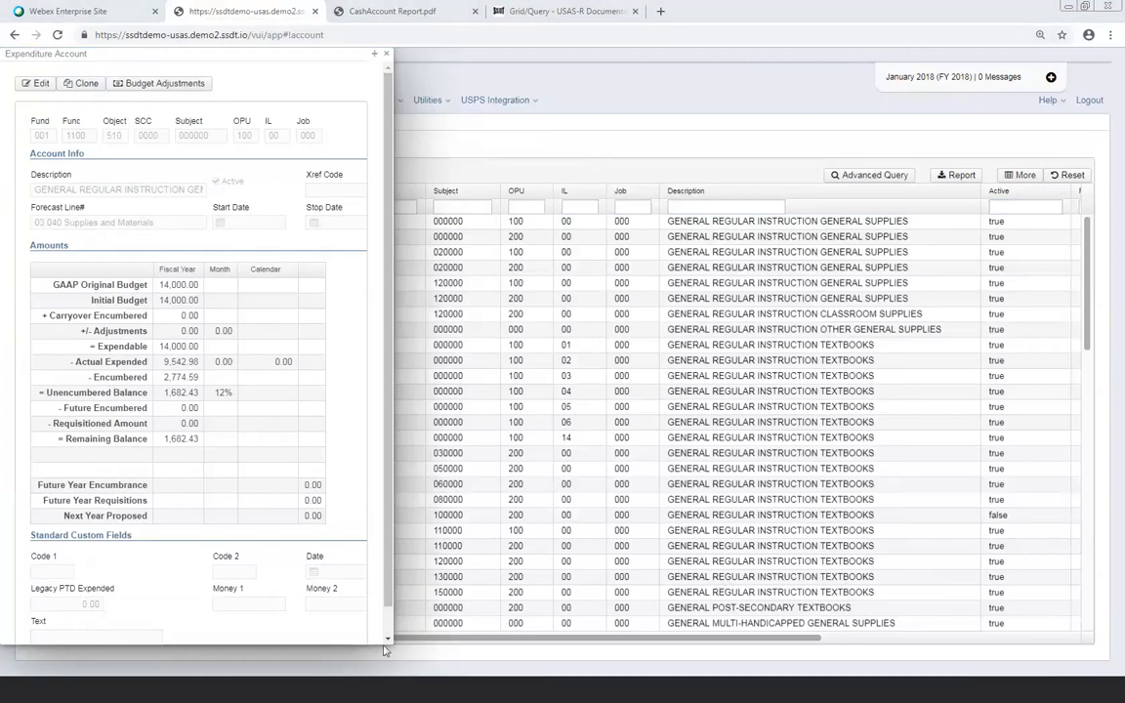
pyautogui.moveTo(387, 639); pyautogui.dragTo(553, 647)
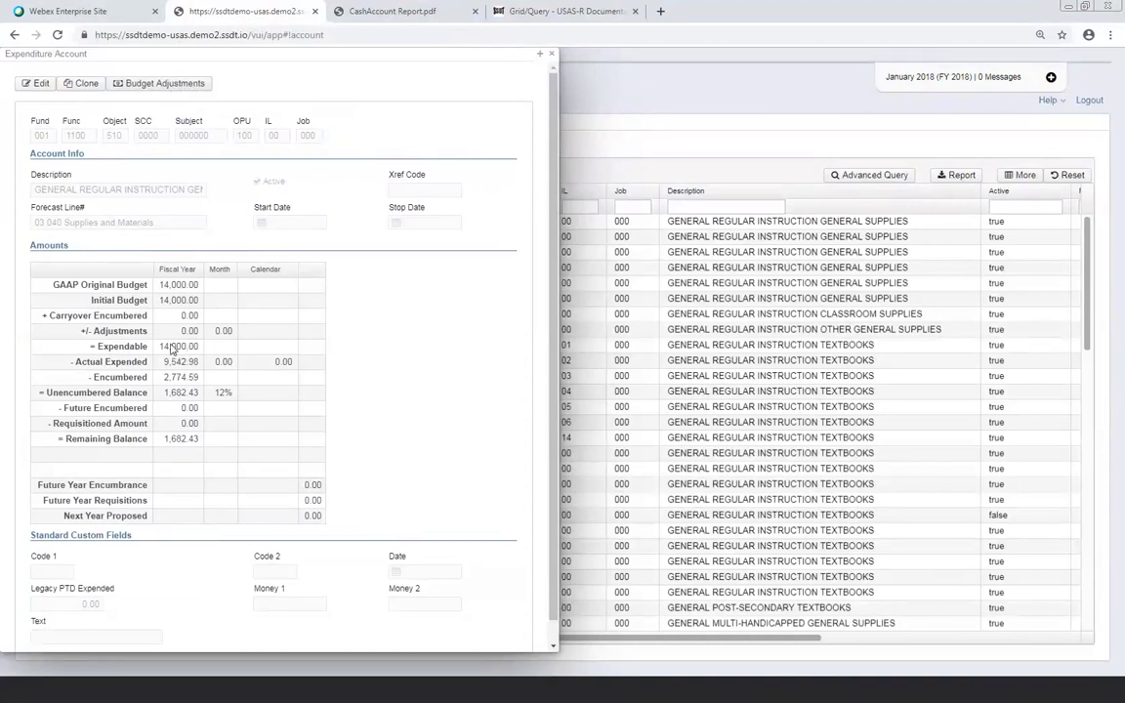
# From the account's budget transactions, draft a new Adjustment entry dated 01/02/18
pyautogui.click(171, 87)
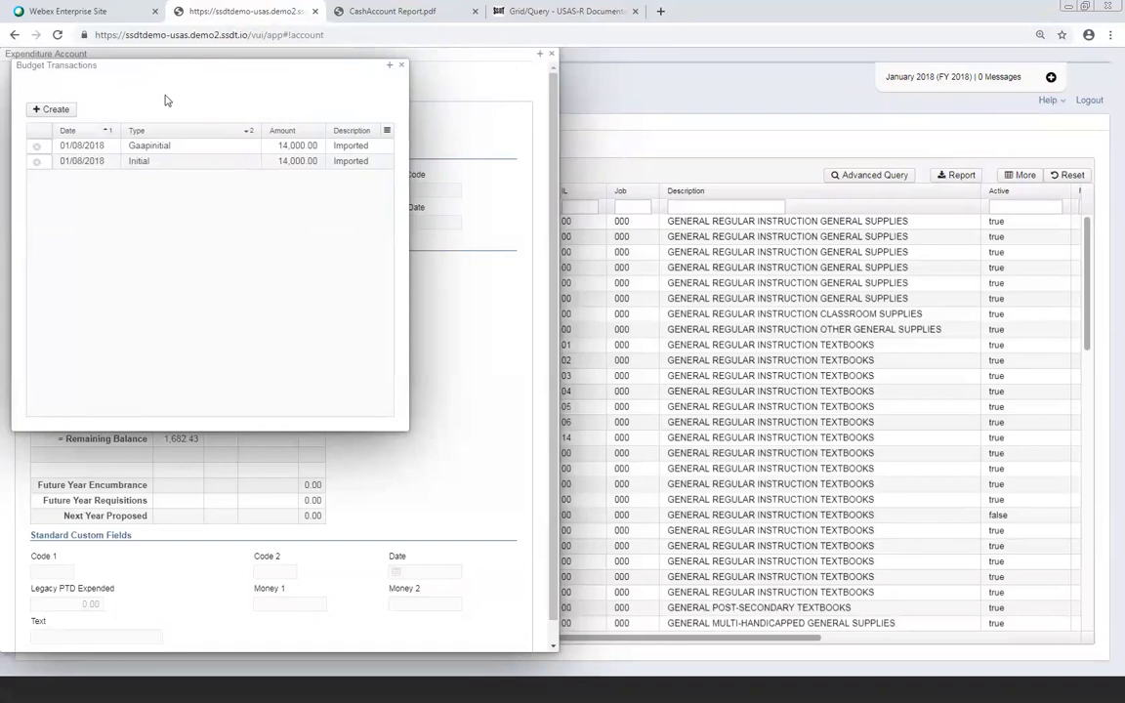
pyautogui.moveTo(186, 70); pyautogui.dragTo(539, 157)
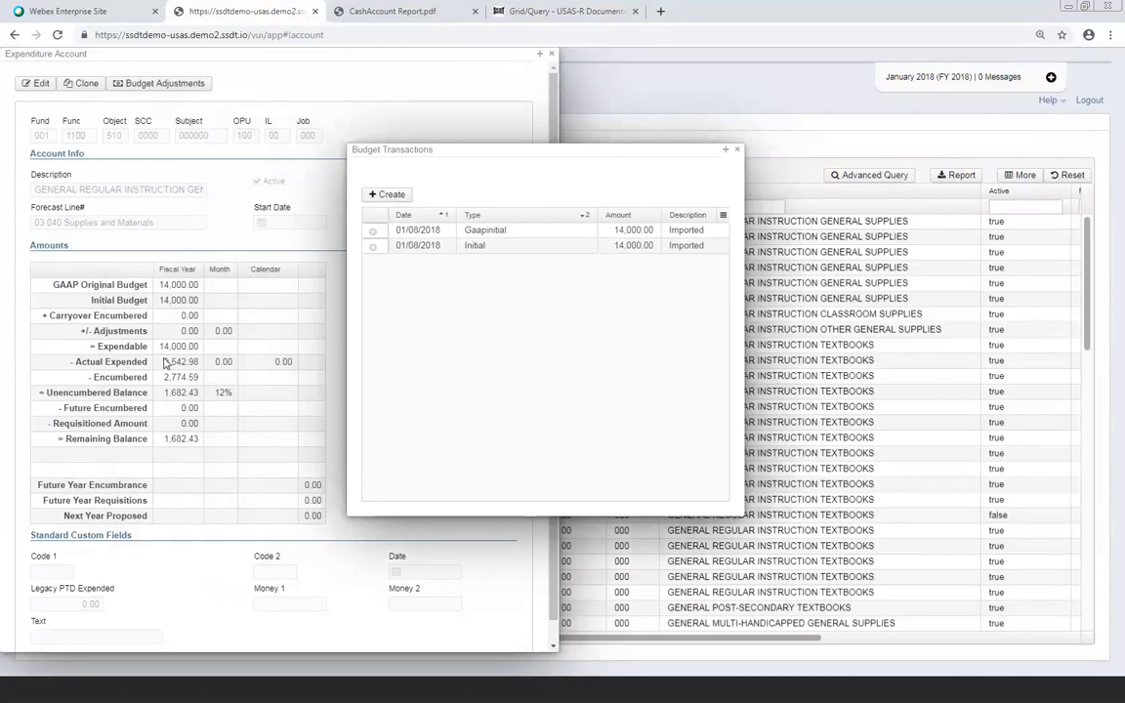
pyautogui.click(391, 195)
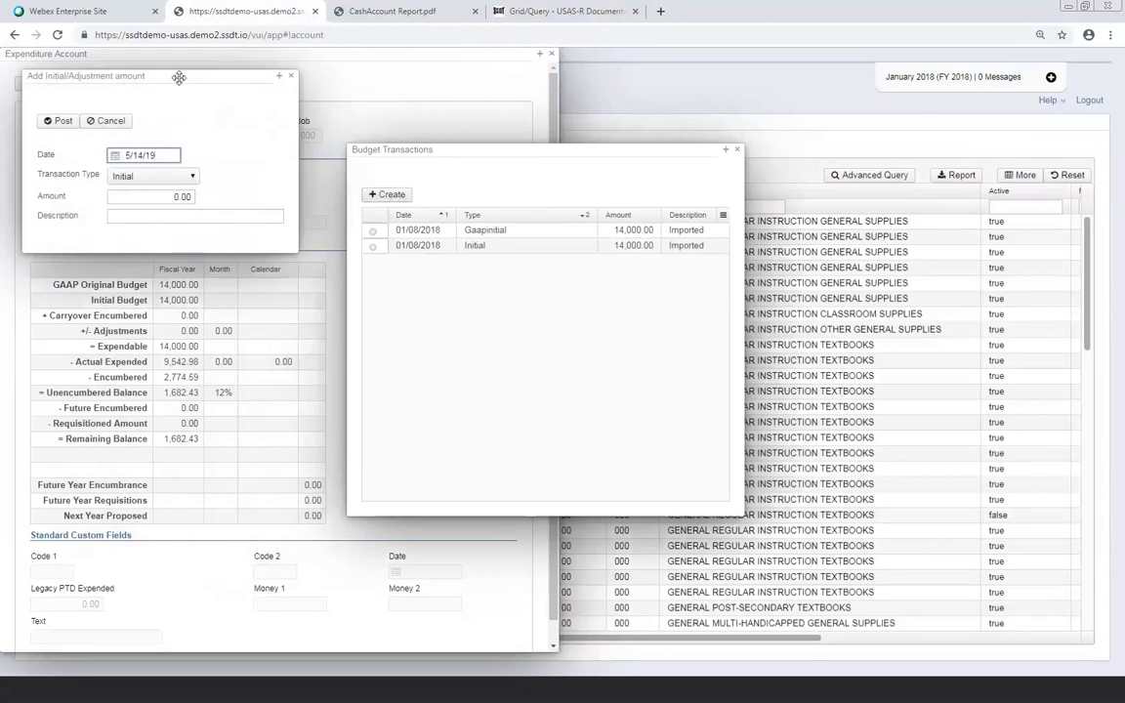
pyautogui.moveTo(179, 78); pyautogui.dragTo(563, 294)
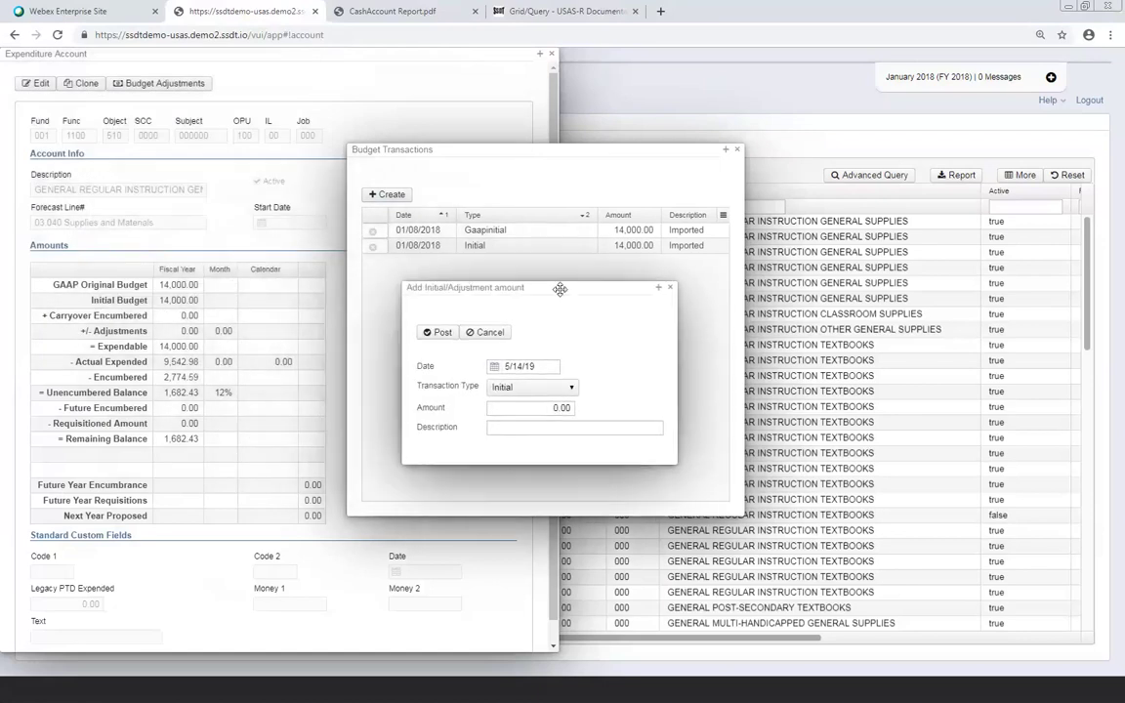
pyautogui.click(541, 365)
pyautogui.press('BackSpace')
pyautogui.press('BackSpace')
pyautogui.press('BackSpace')
pyautogui.press('BackSpace')
pyautogui.press('BackSpace')
pyautogui.press('BackSpace')
pyautogui.press('BackSpace')
pyautogui.write('01/')
pyautogui.write('02/18')
pyautogui.press('Tab')
pyautogui.press('Down')
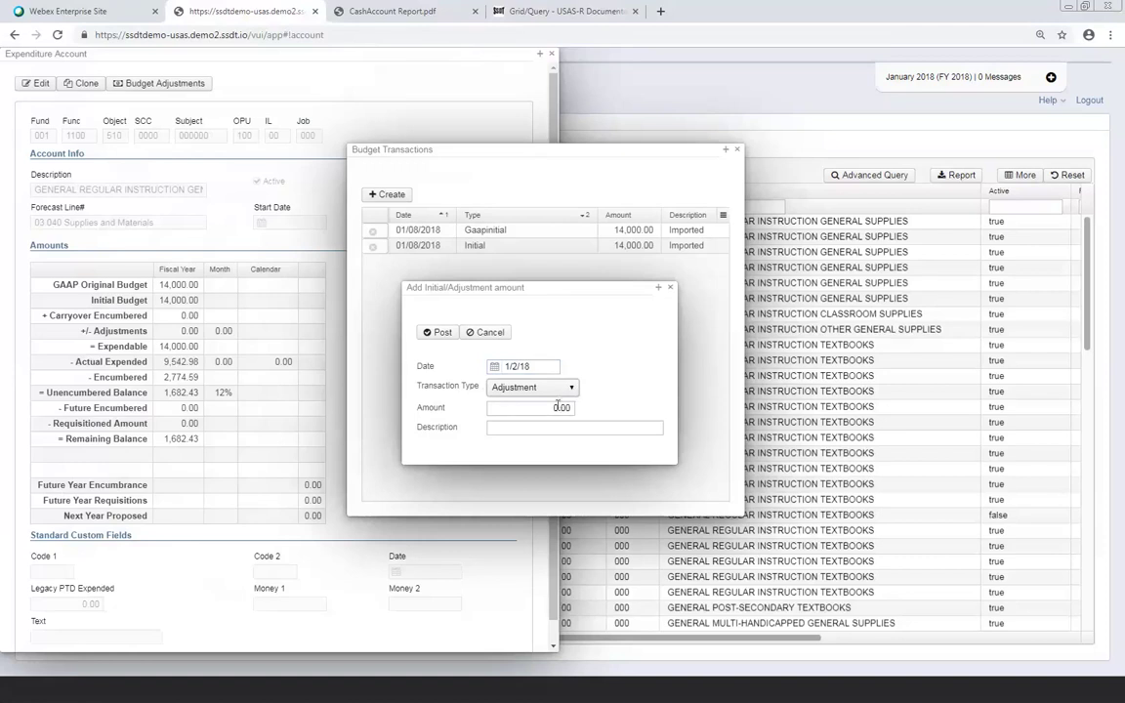
# Give the adjustment amount -4000 and description 'Board Minutes 12/29/2017'
pyautogui.click(558, 407)
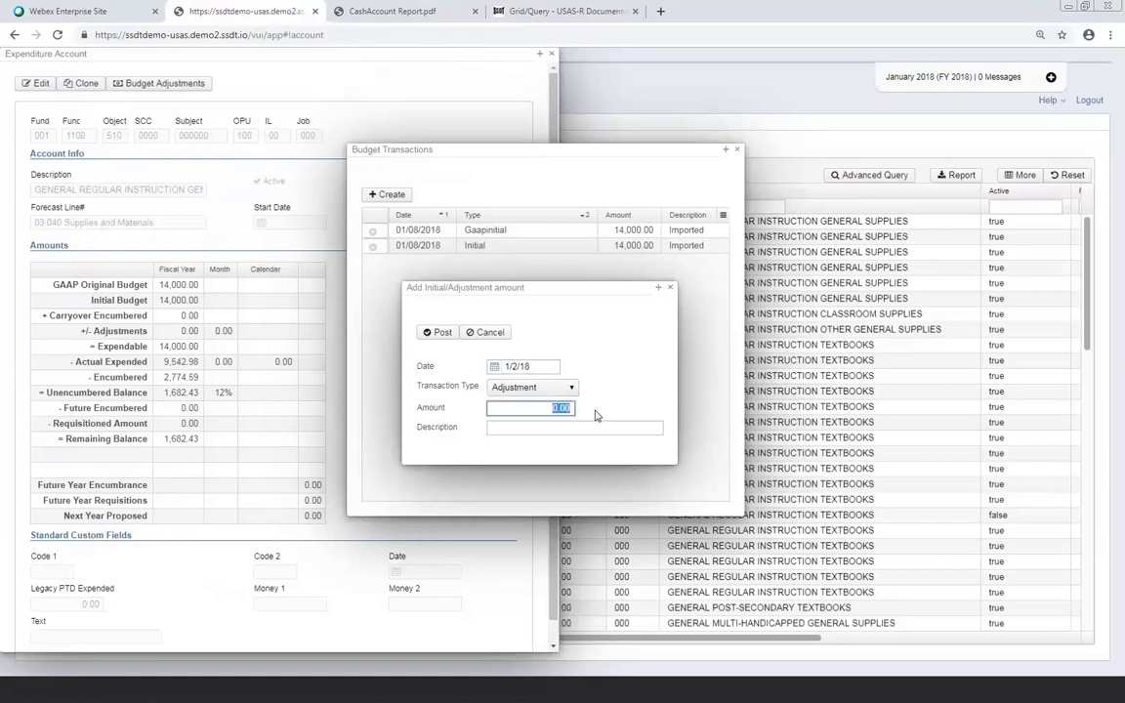
pyautogui.write('-4000')
pyautogui.click(530, 429)
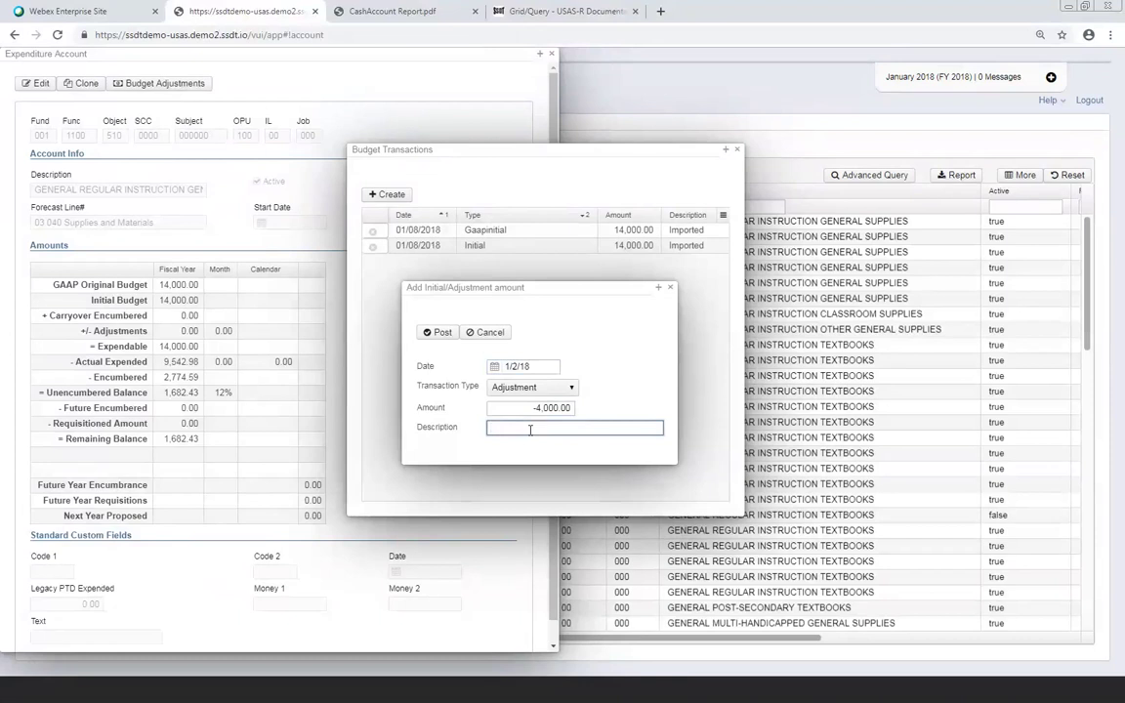
pyautogui.write('Board Minutes 12/29/2017')
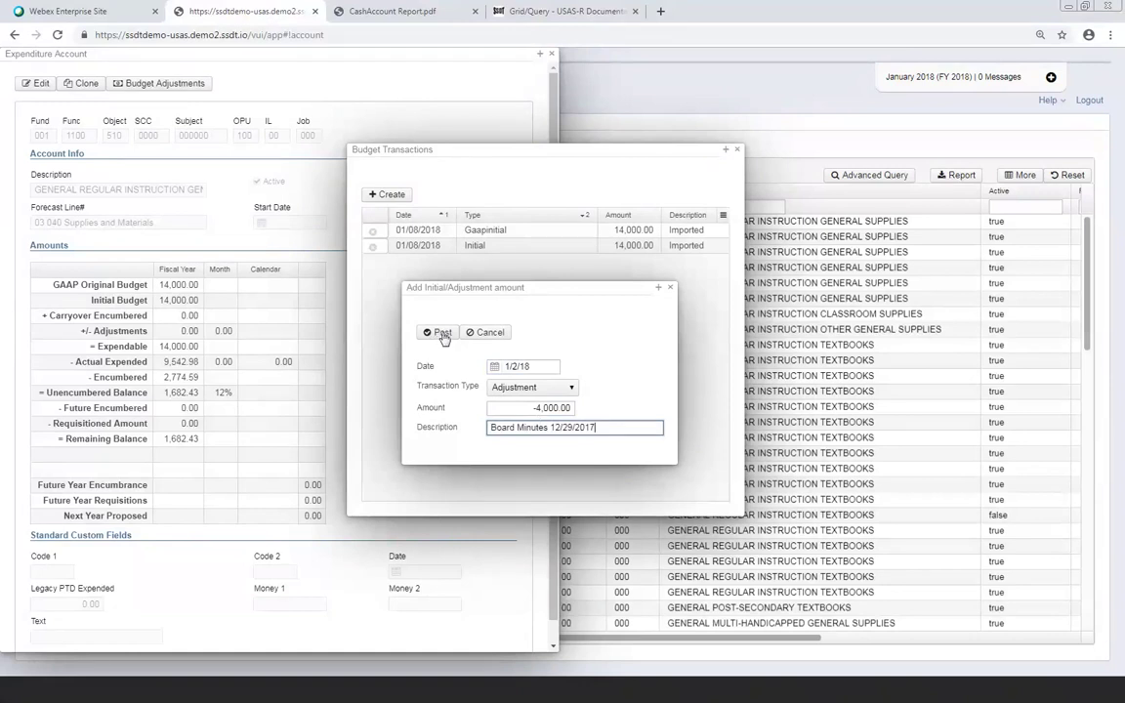
# Post the -4,000.00 adjustment, then check the transactions grid's column list
pyautogui.click(440, 333)
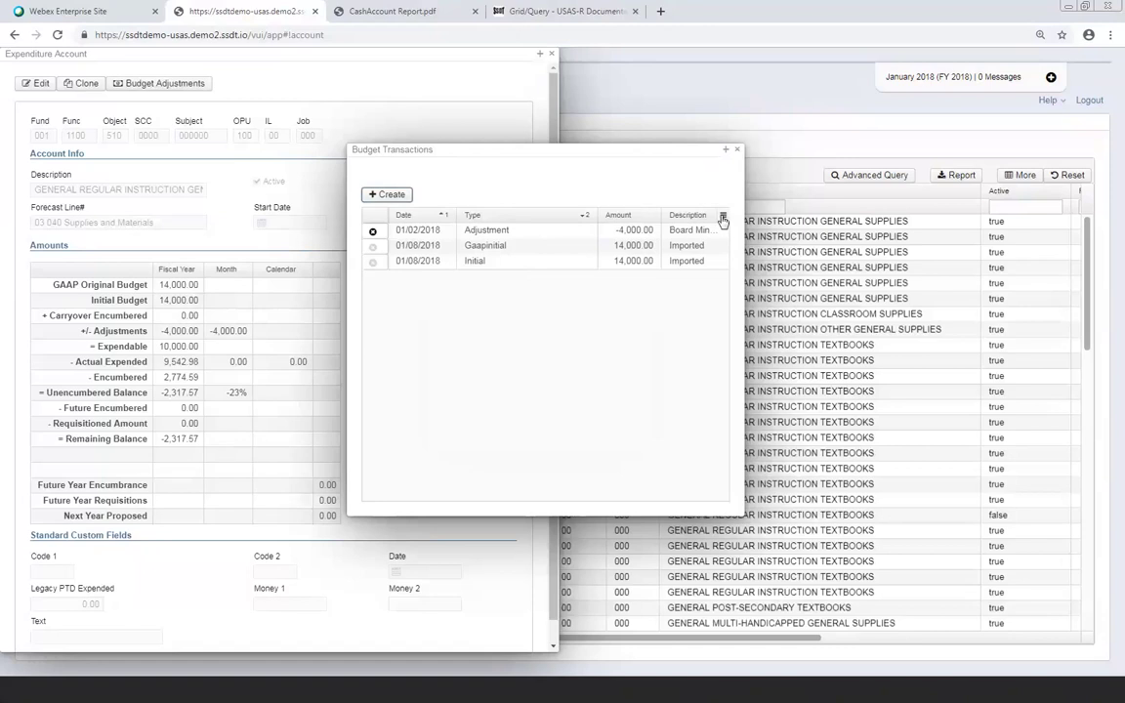
pyautogui.click(723, 219)
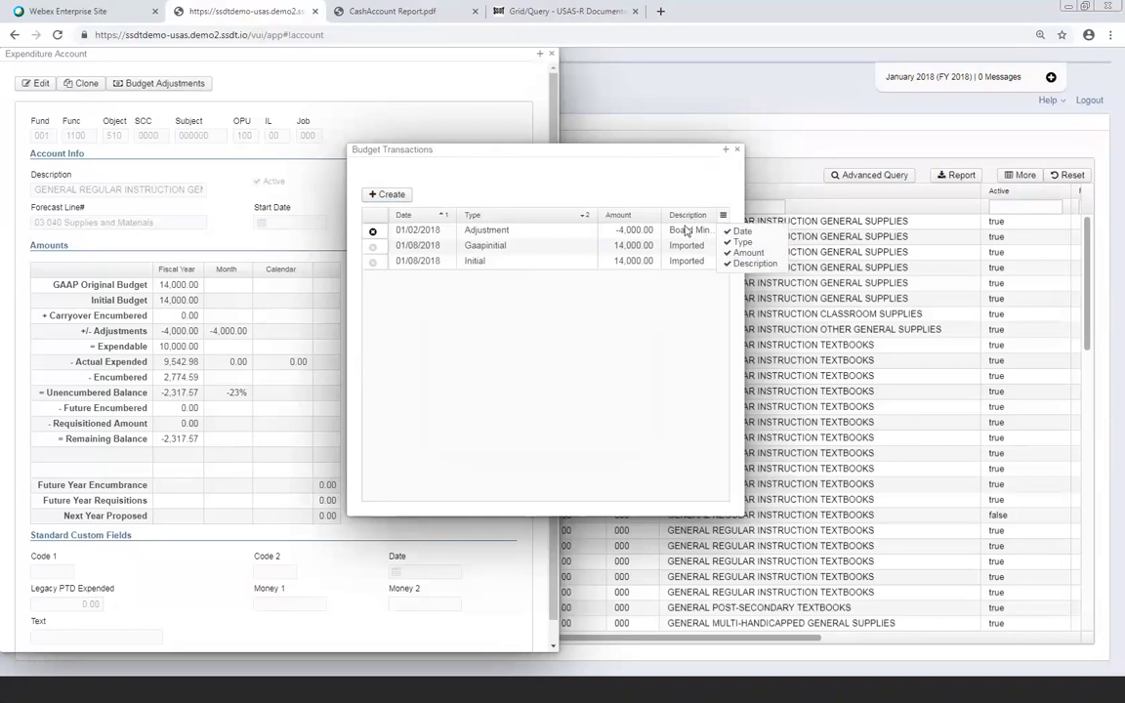
pyautogui.click(505, 341)
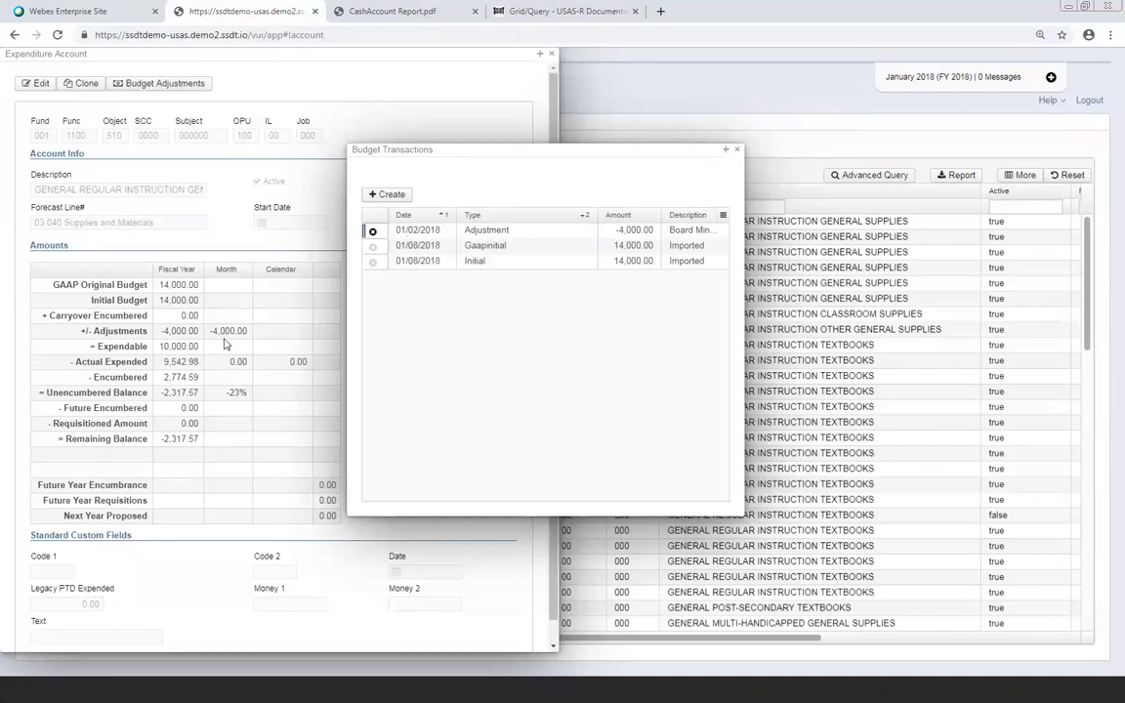
# Close the budget transactions and account details, then switch to Revenue Accounts
pyautogui.click(736, 150)
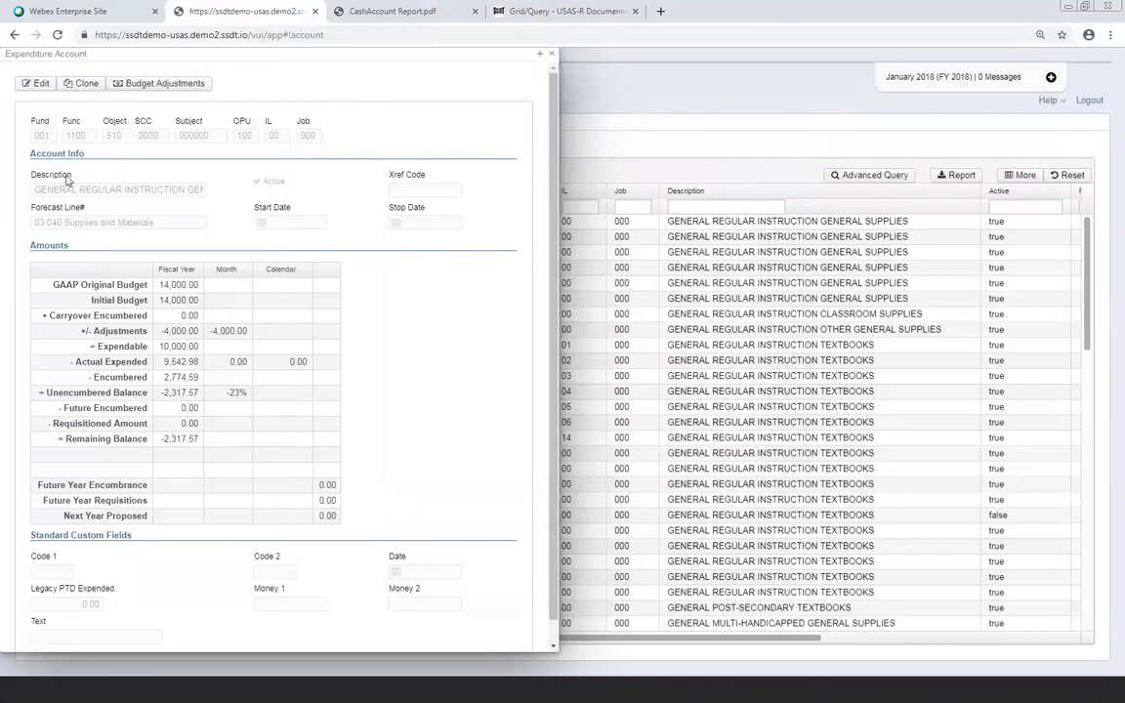
pyautogui.click(551, 57)
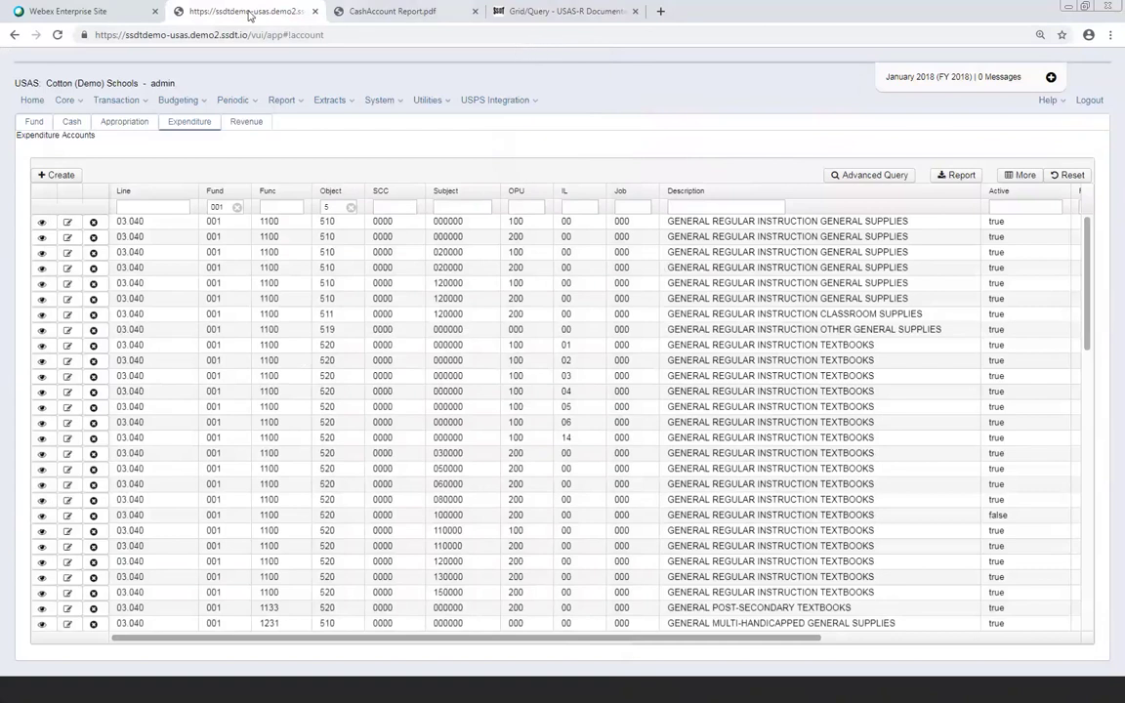
pyautogui.click(246, 122)
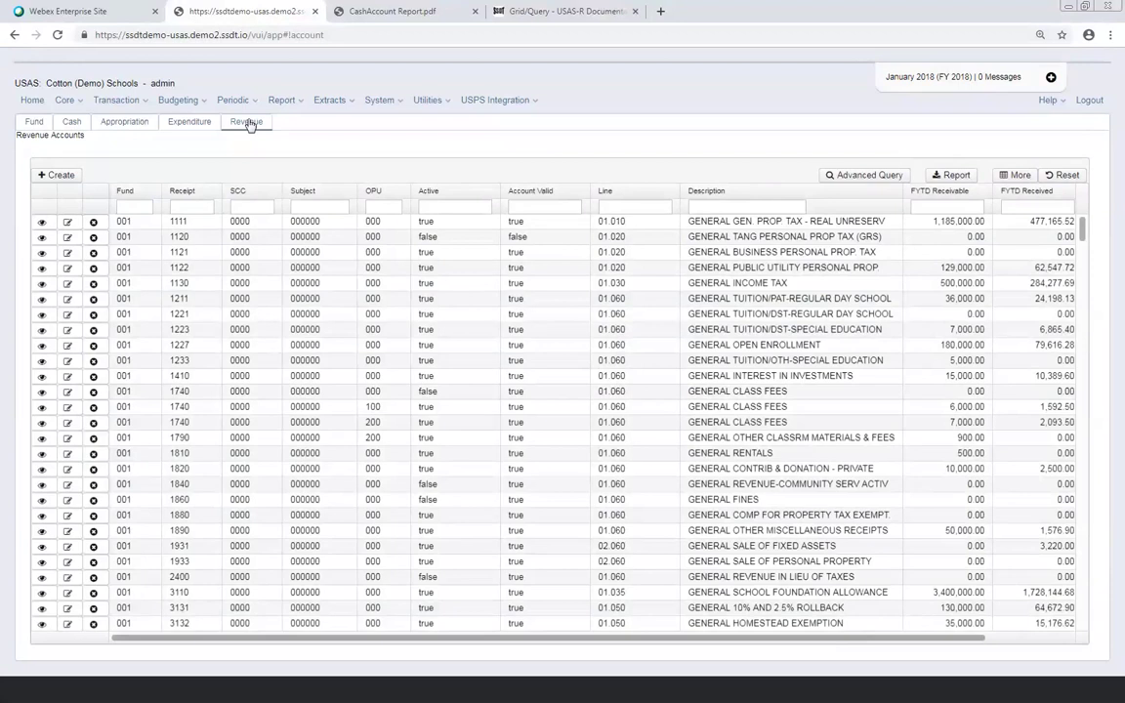
# Start a new revenue account, leaving the form set to close after saving
pyautogui.click(56, 175)
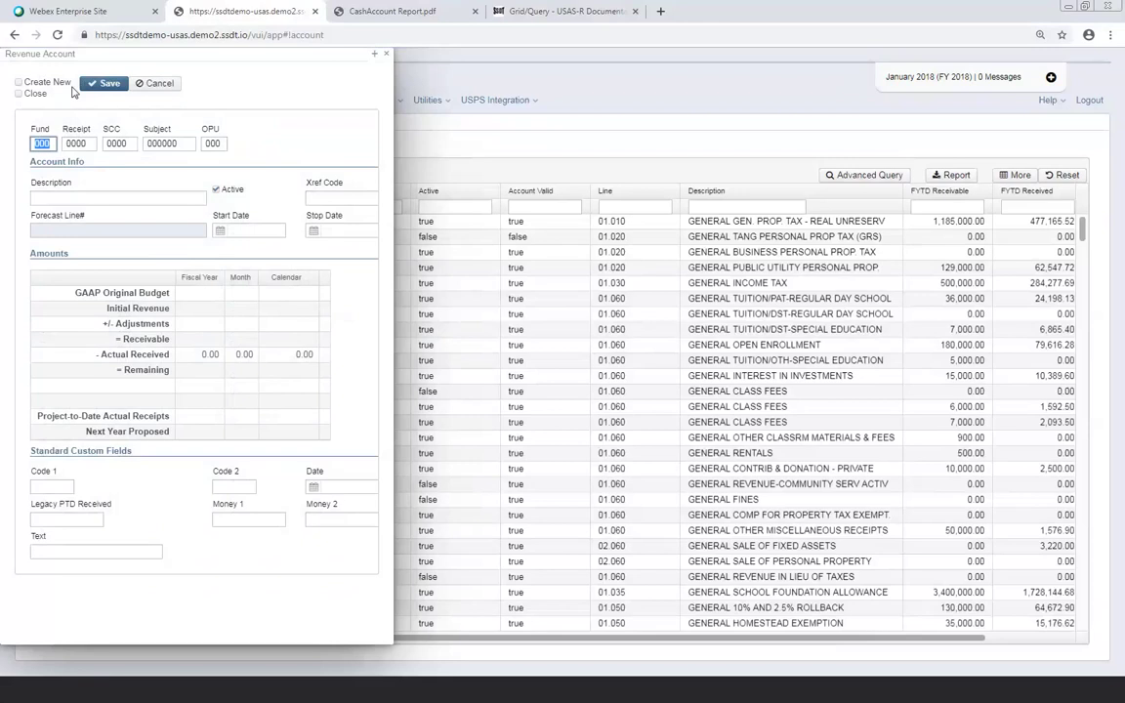
pyautogui.click(18, 83)
pyautogui.click(19, 84)
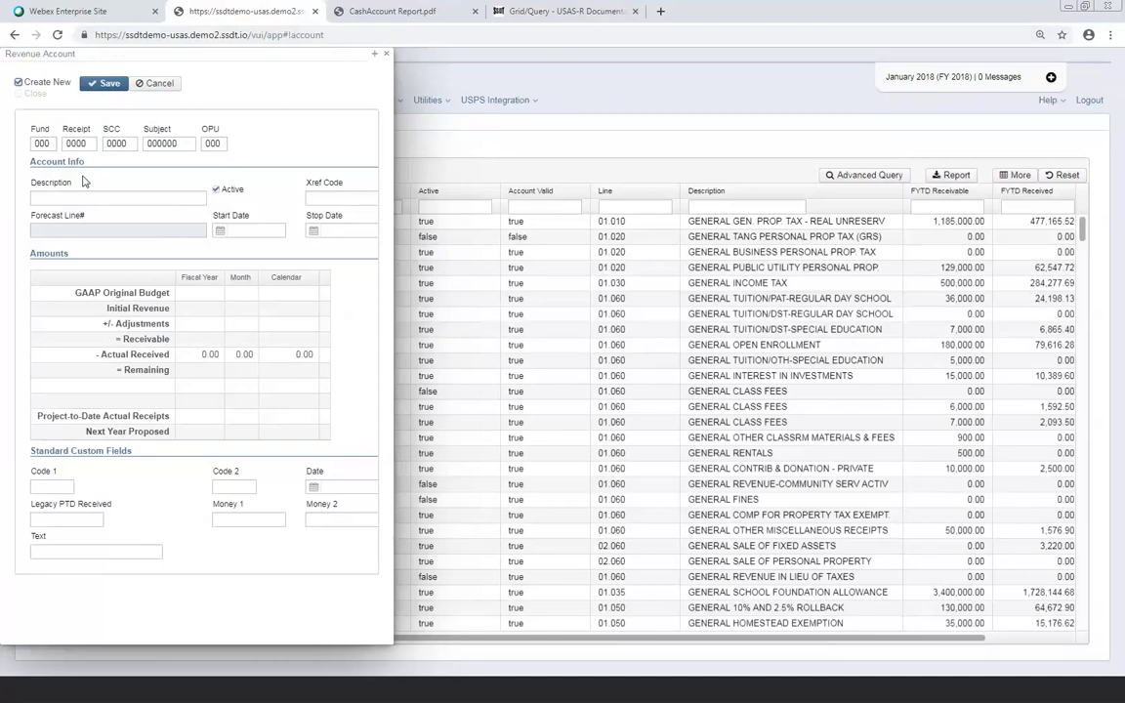
pyautogui.click(18, 82)
# Enter fund 006, receipt 3111 and description 'Lunch account', then save
pyautogui.click(46, 144)
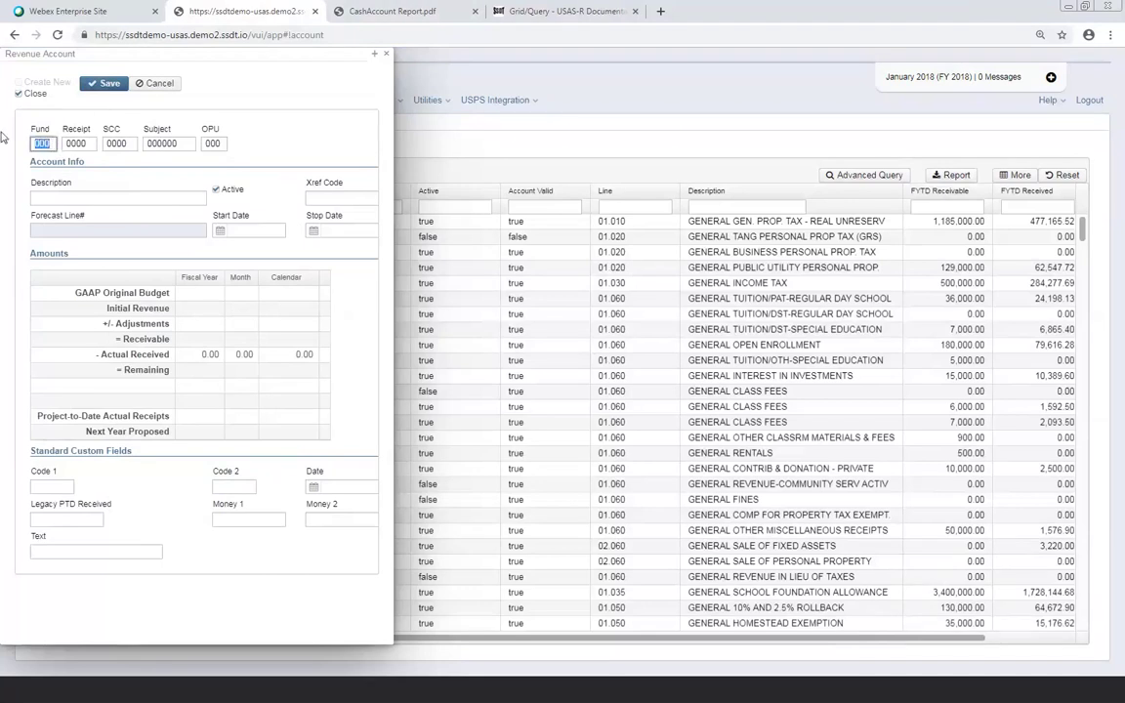
pyautogui.write('006')
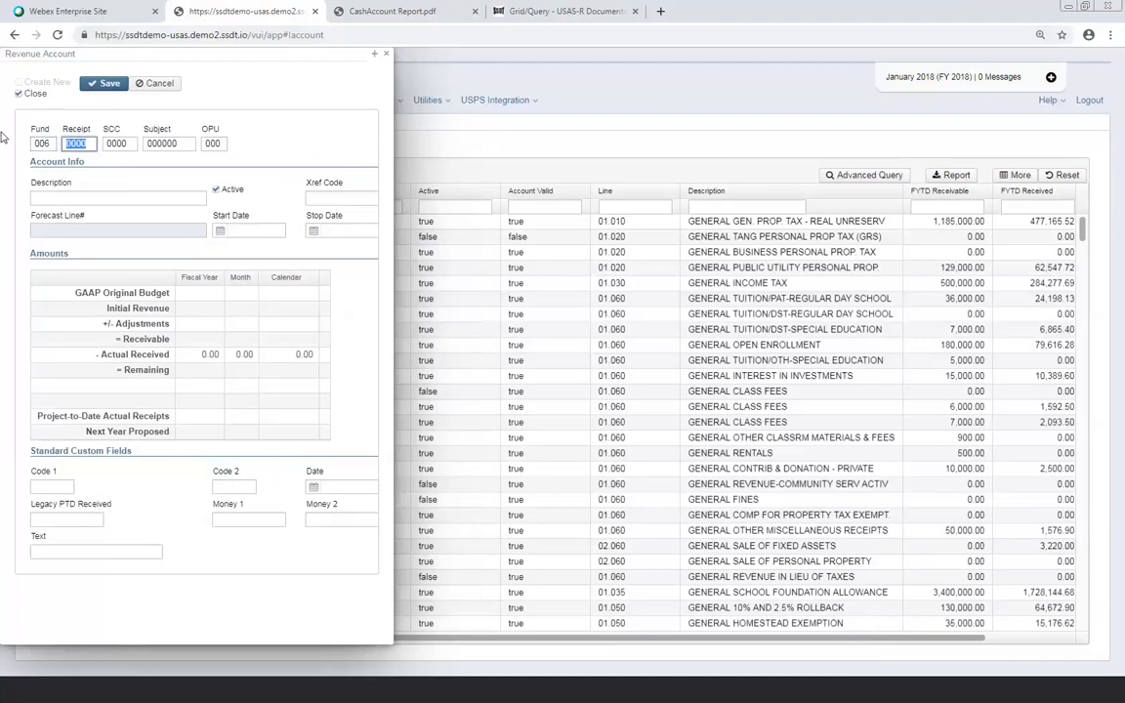
pyautogui.write('3111')
pyautogui.press('Tab')
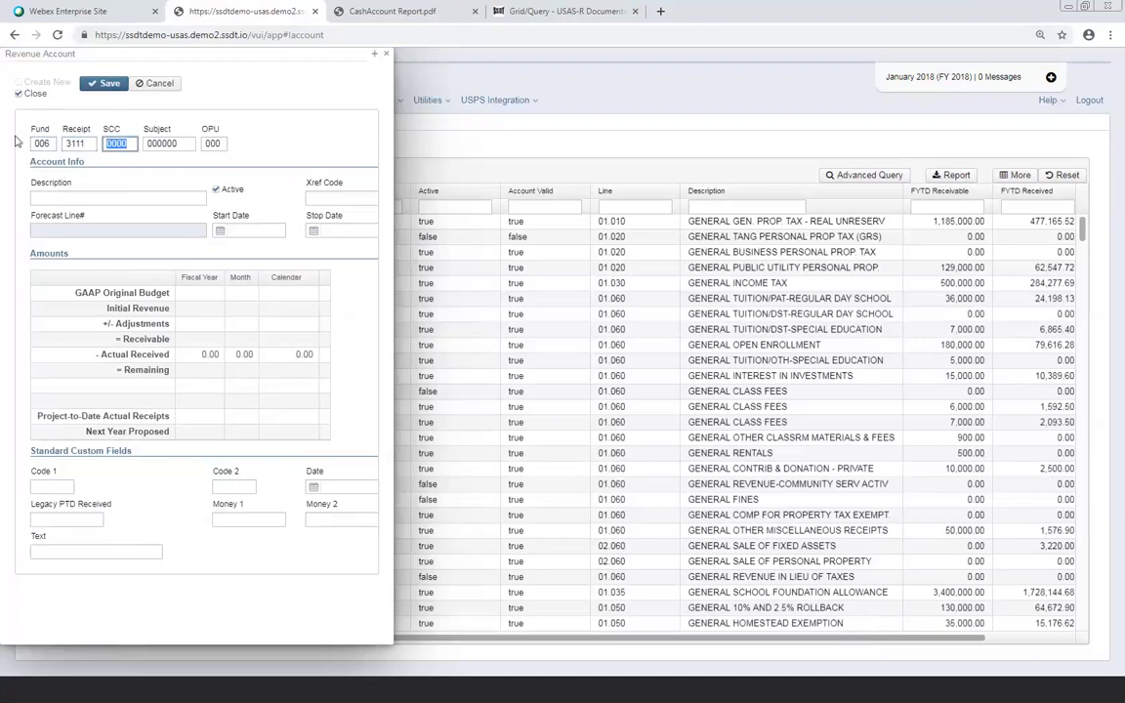
pyautogui.click(59, 197)
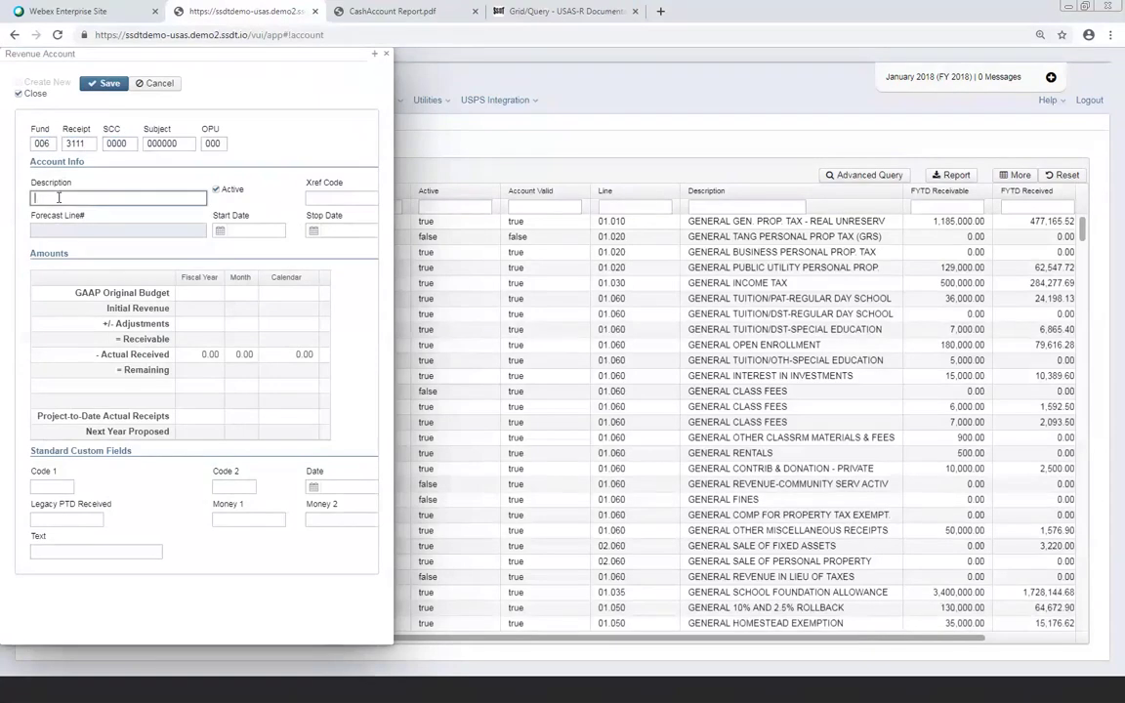
pyautogui.write('Lunch account')
pyautogui.click(95, 84)
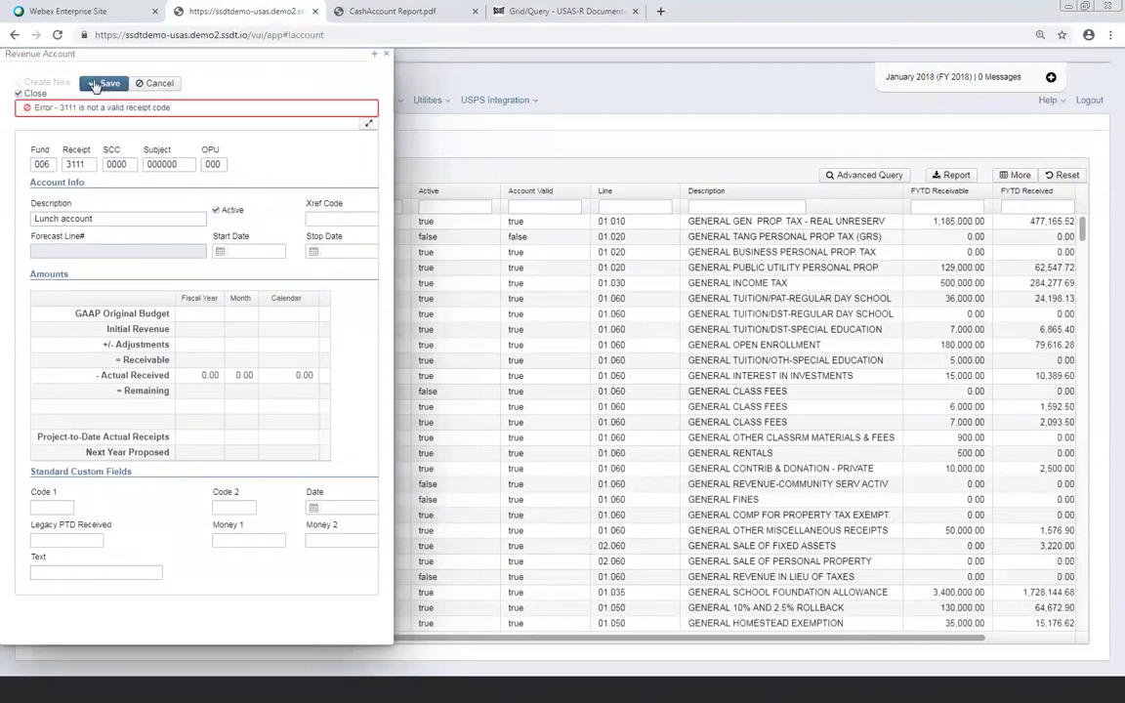
# Correct the rejected receipt code from 3111 to 3110 and save again
pyautogui.click(91, 163)
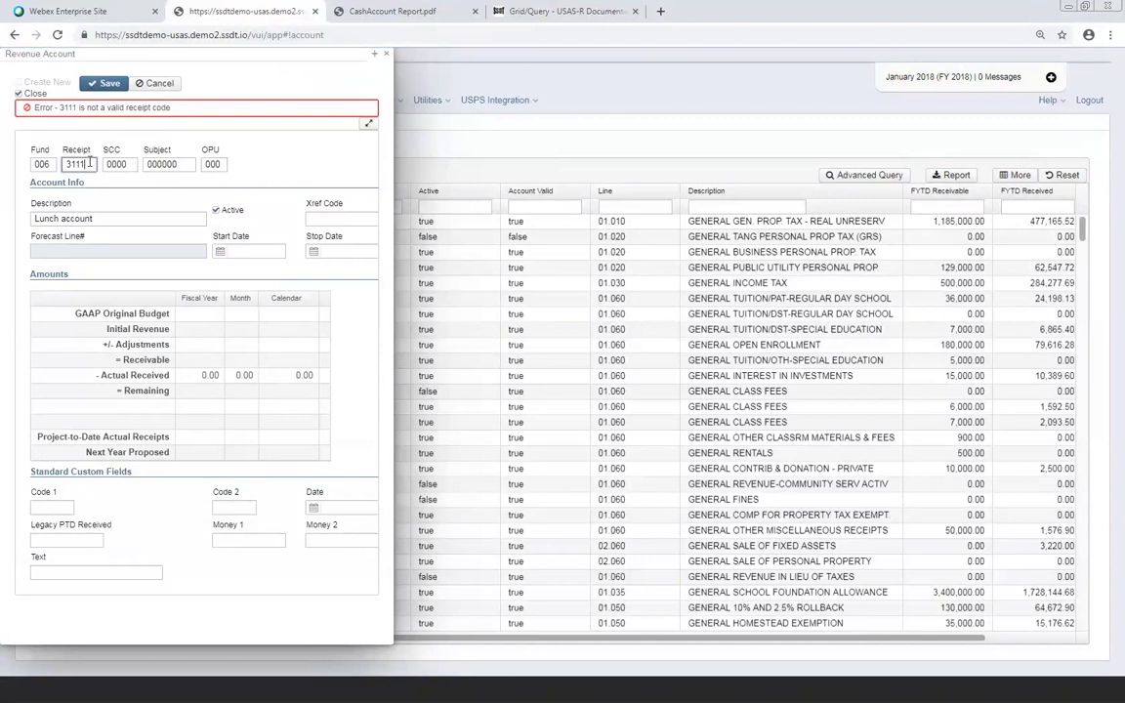
pyautogui.press('BackSpace')
pyautogui.write('0')
pyautogui.click(111, 87)
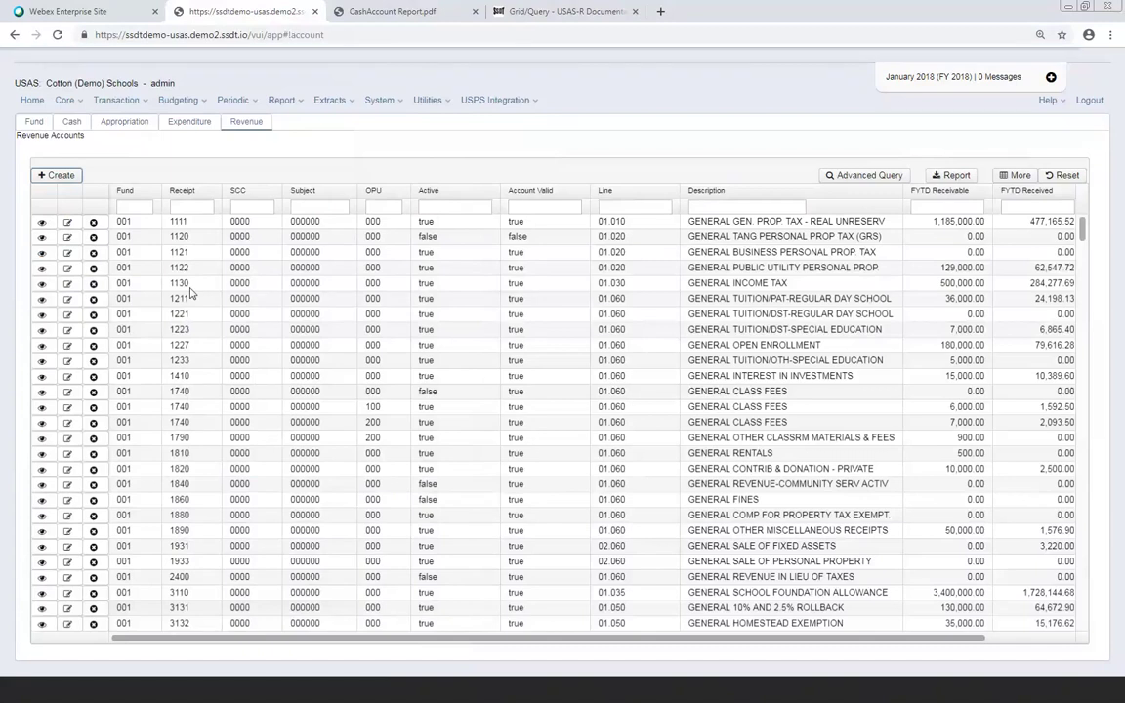
# Create another new revenue account from the Revenue Accounts list
pyautogui.click(58, 176)
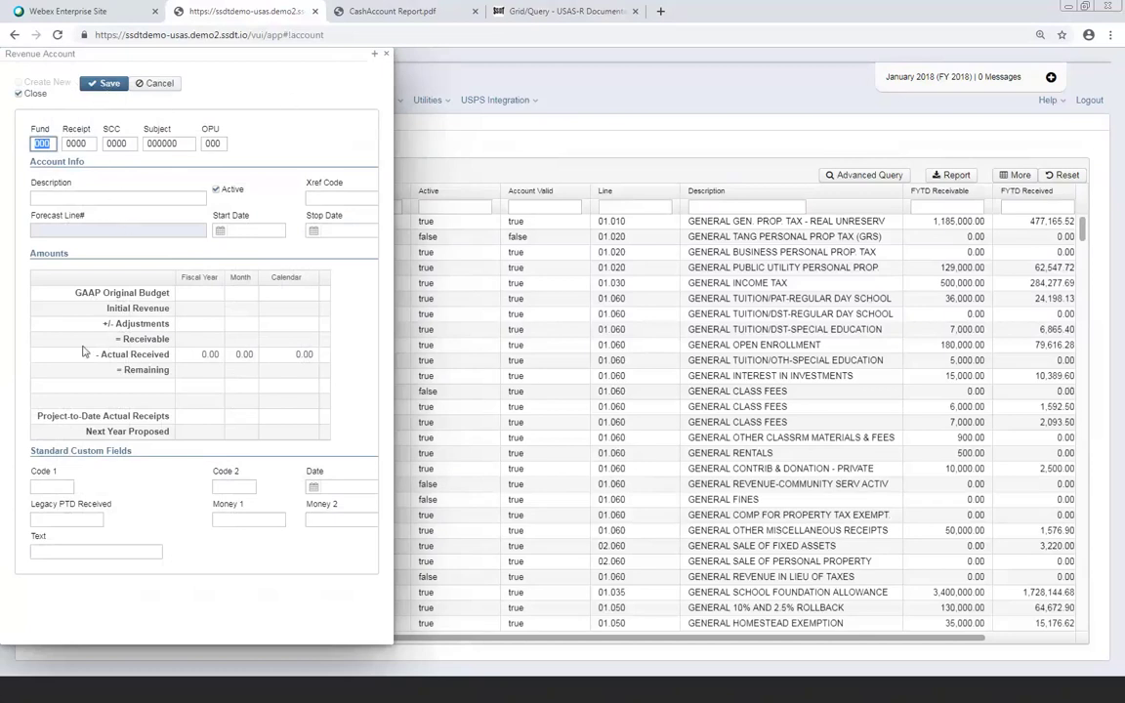
# Uncheck Close and dismiss the blank revenue account form without saving
pyautogui.click(18, 93)
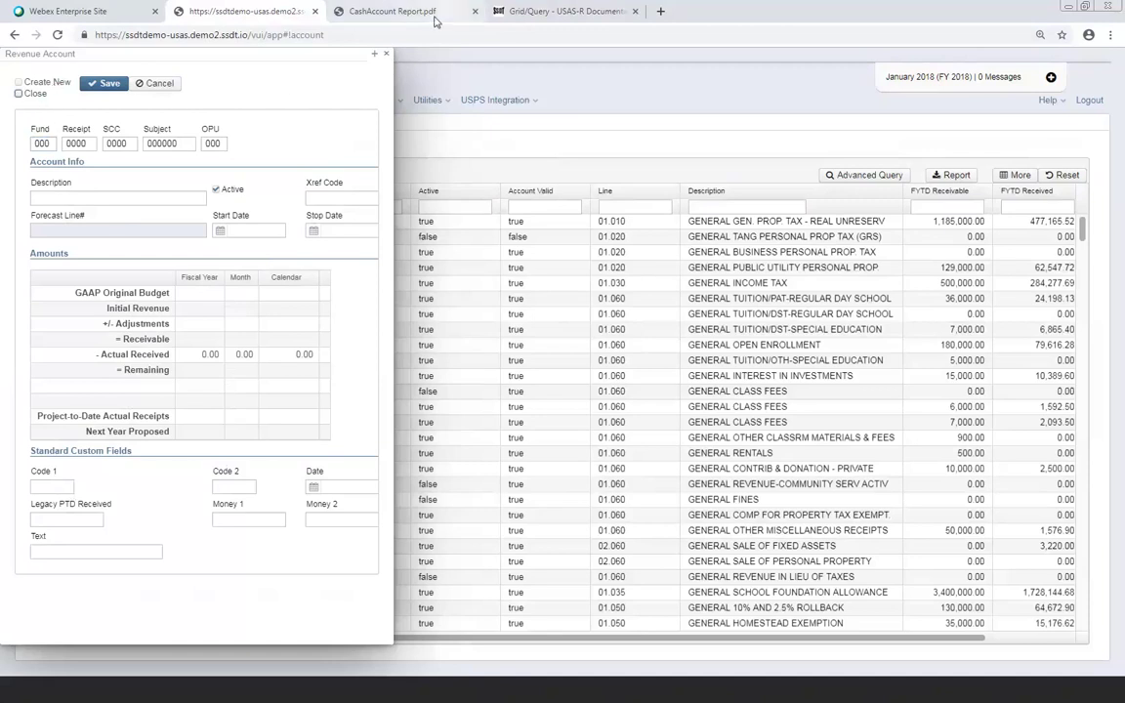
pyautogui.click(387, 57)
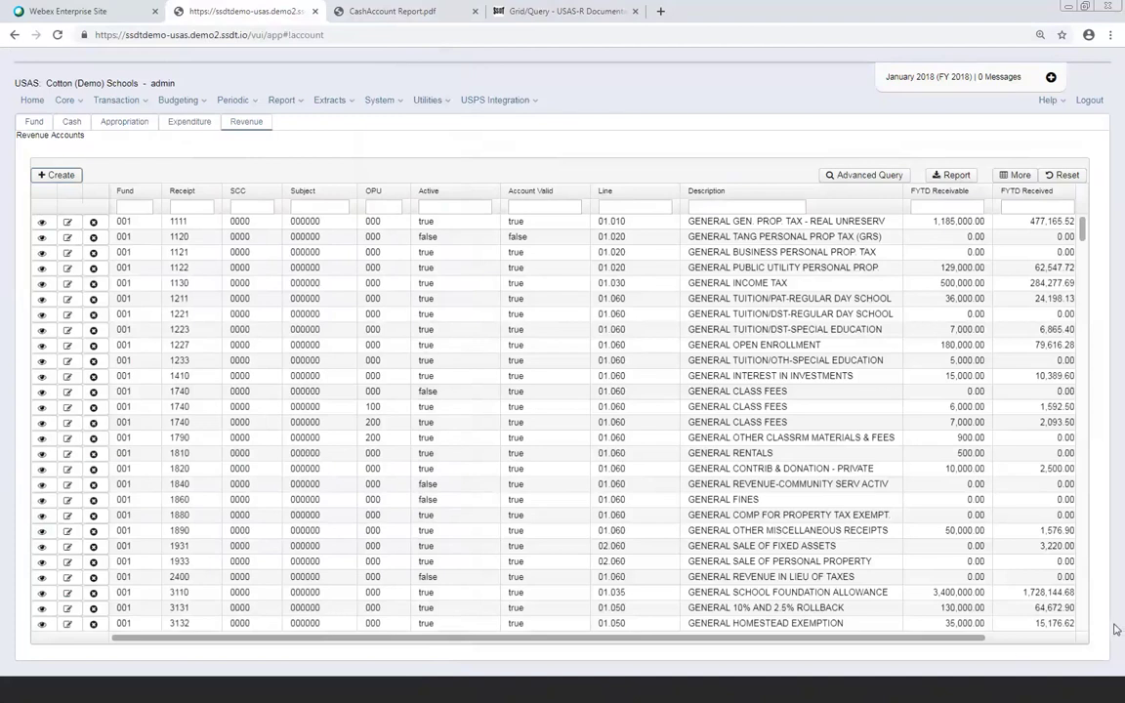
# Go to Core > Bank Accounts to list the bank accounts
pyautogui.click(76, 102)
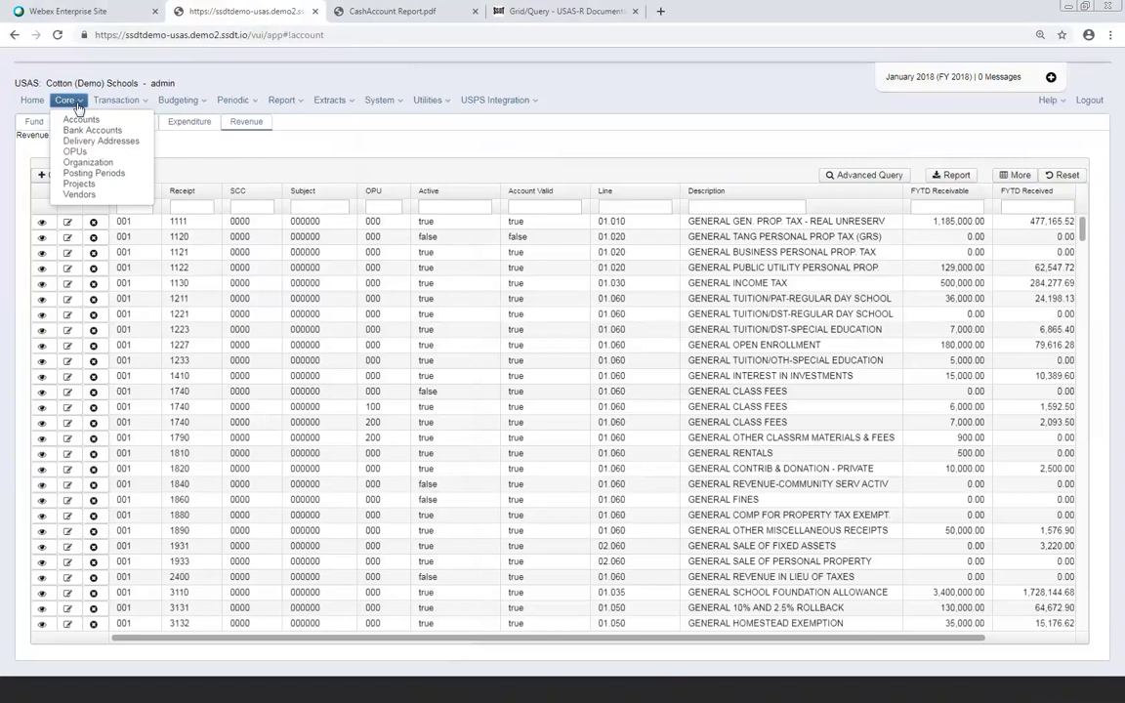
pyautogui.click(90, 129)
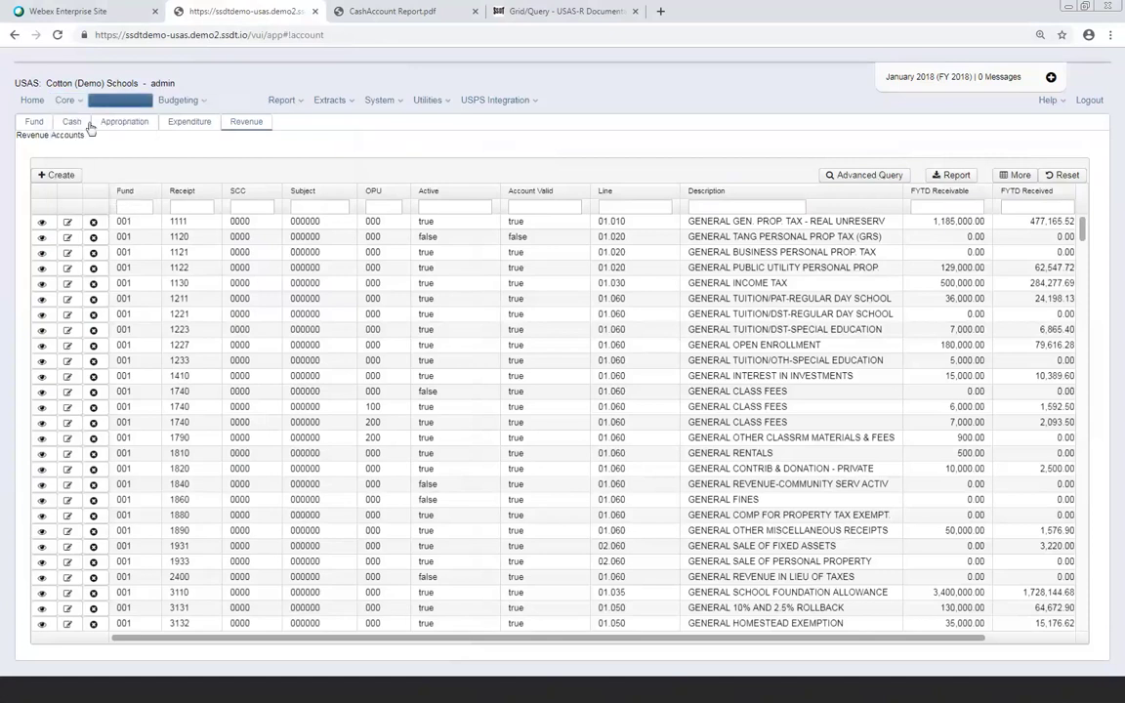
pyautogui.click(64, 99)
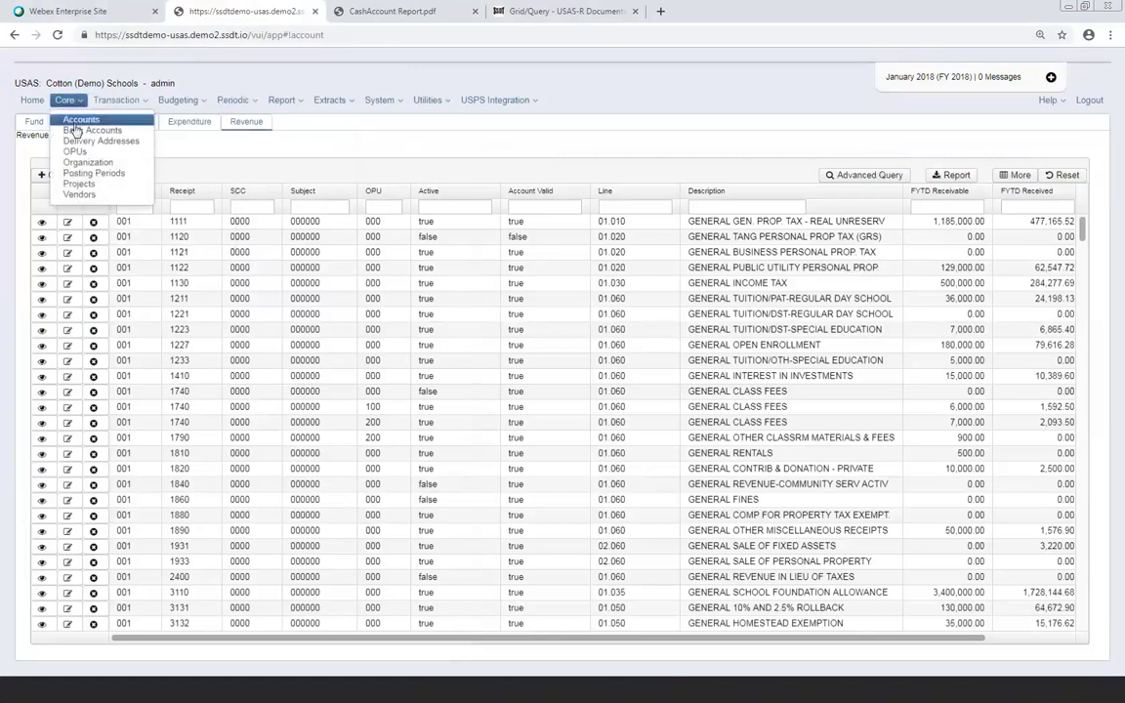
pyautogui.click(74, 130)
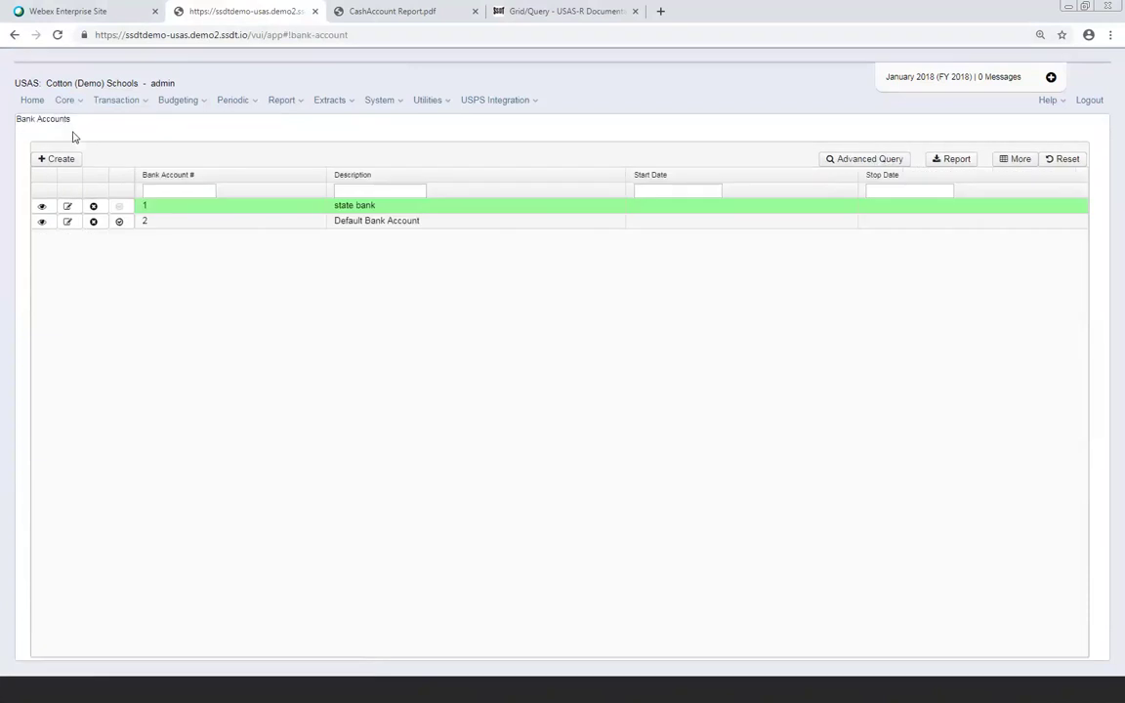
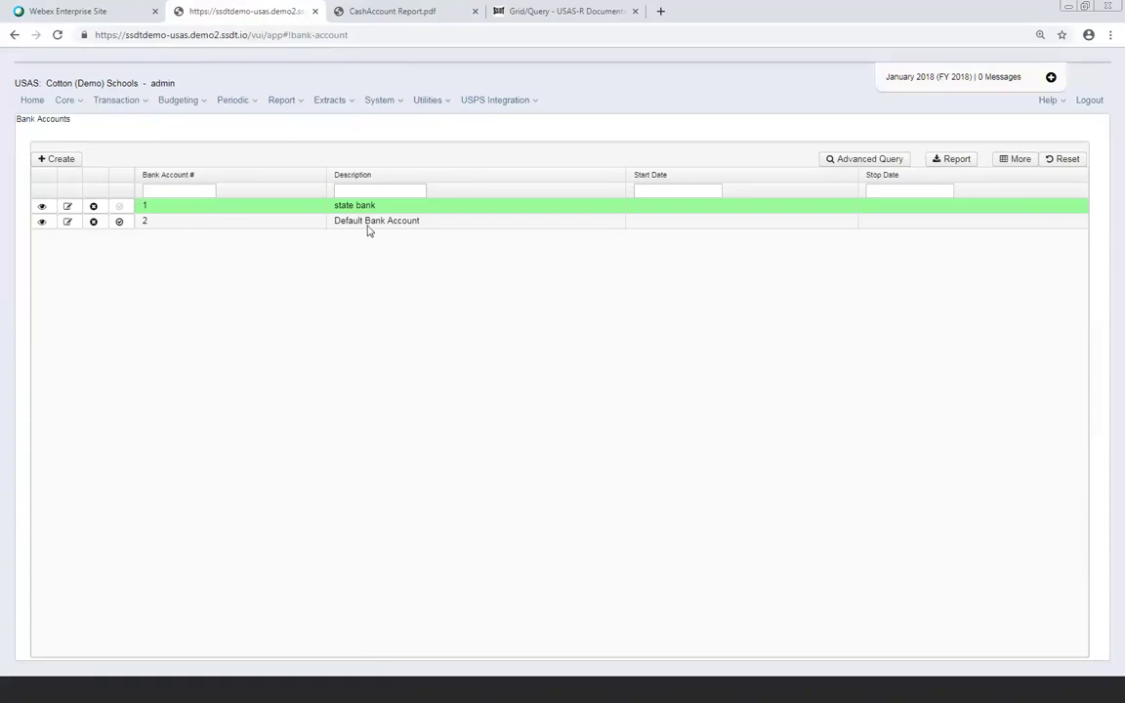
# Discard the unsaved new bank account form and go to the Core Delivery Addresses list
pyautogui.click(65, 162)
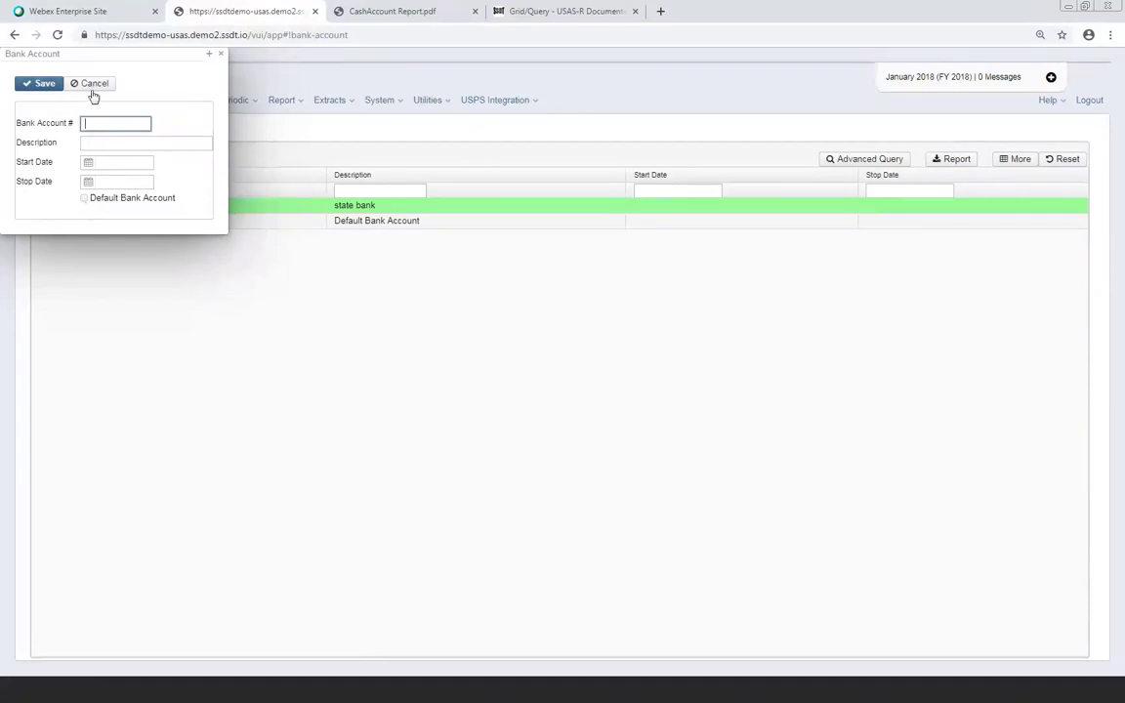
pyautogui.click(220, 54)
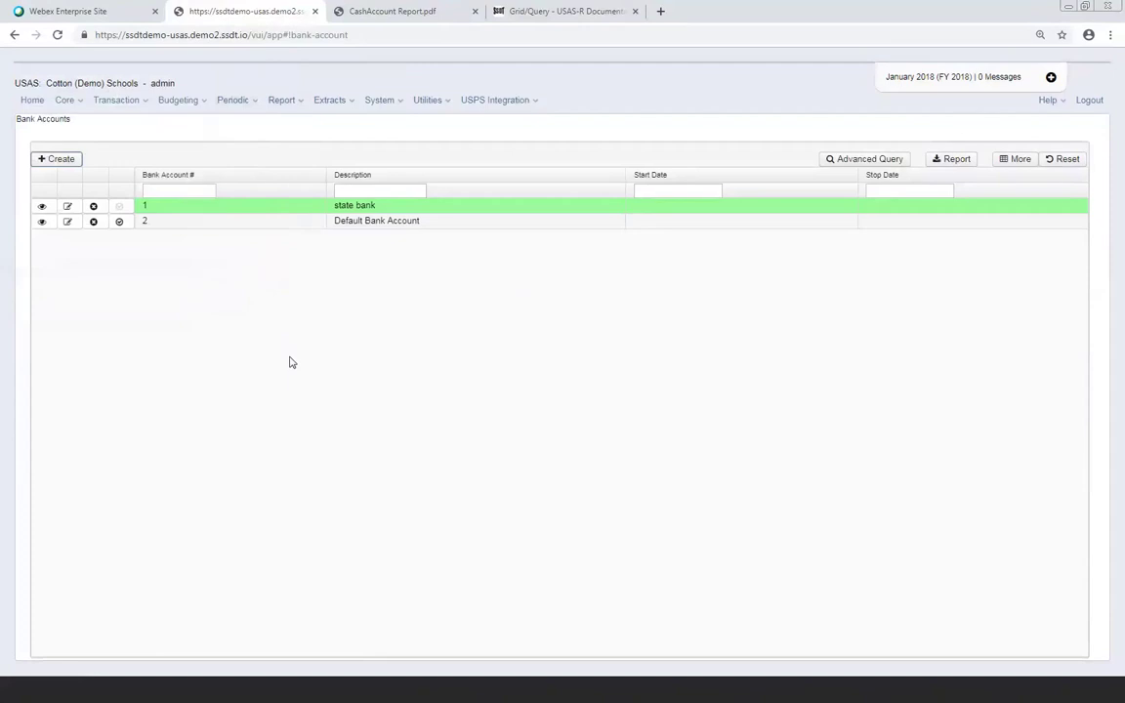
pyautogui.click(78, 106)
pyautogui.click(83, 139)
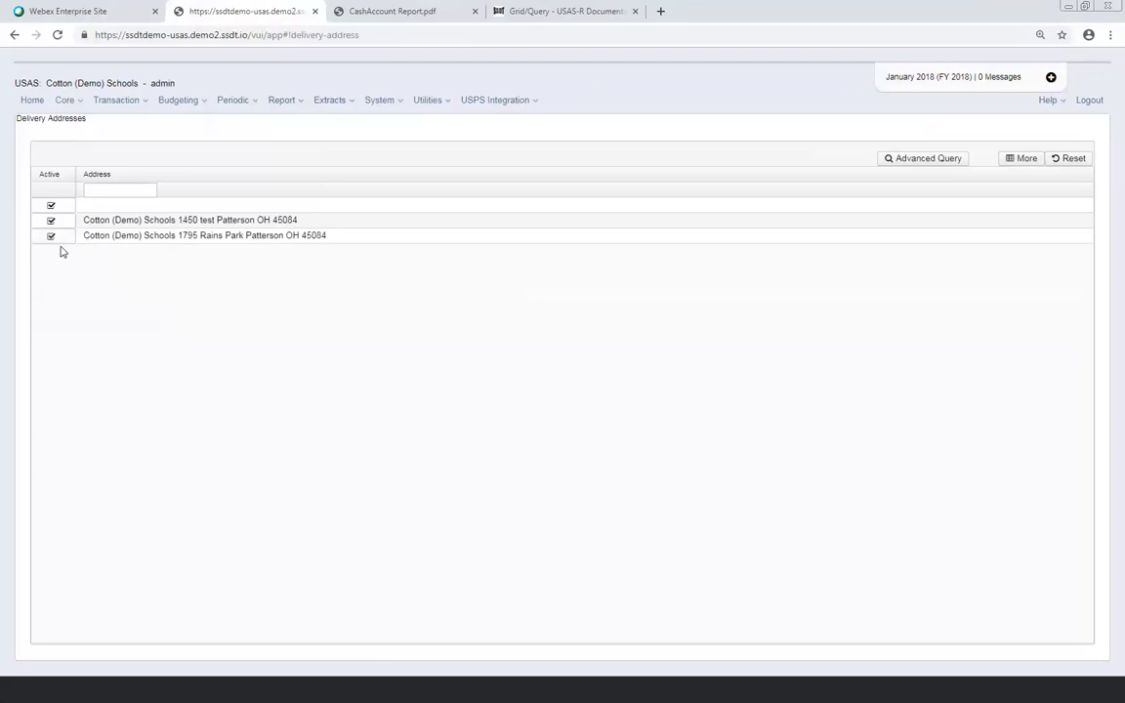
# Uncheck the Active filter on the Delivery Addresses grid, leaving both Patterson addresses listed
pyautogui.click(51, 205)
# Switch to the Core OPUs list showing codes 000 through 300
pyautogui.click(66, 100)
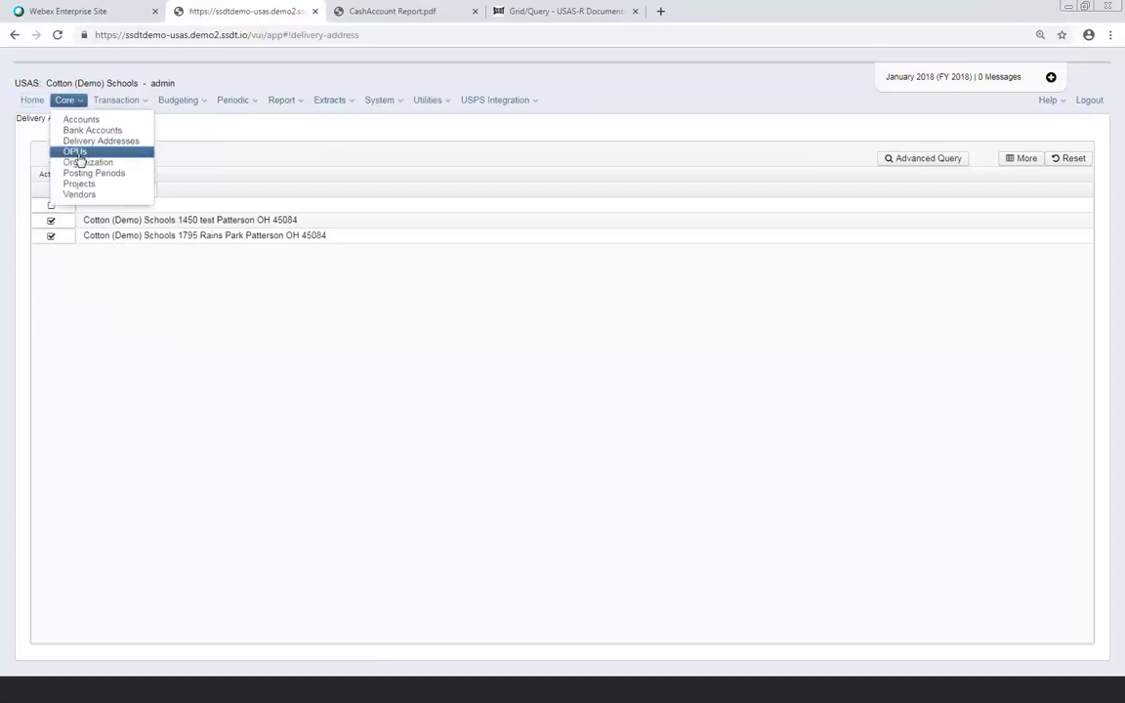
pyautogui.click(76, 153)
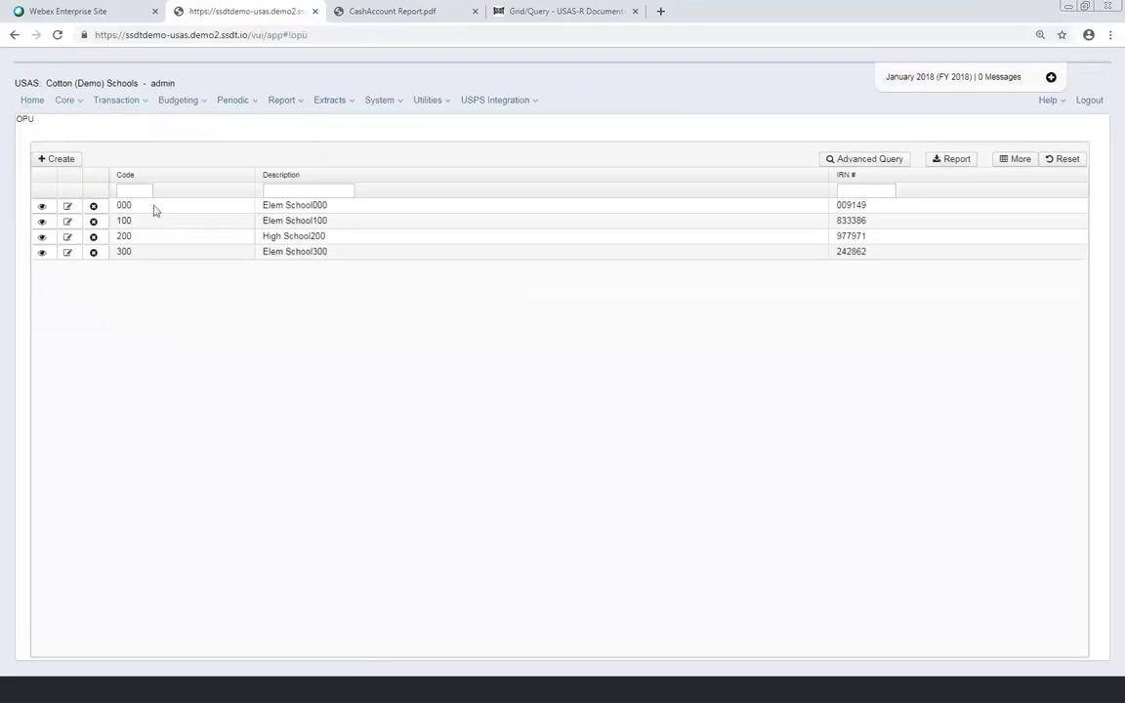
# Go to the Core Posting Periods list, where January 2018 is the open current period
pyautogui.click(81, 103)
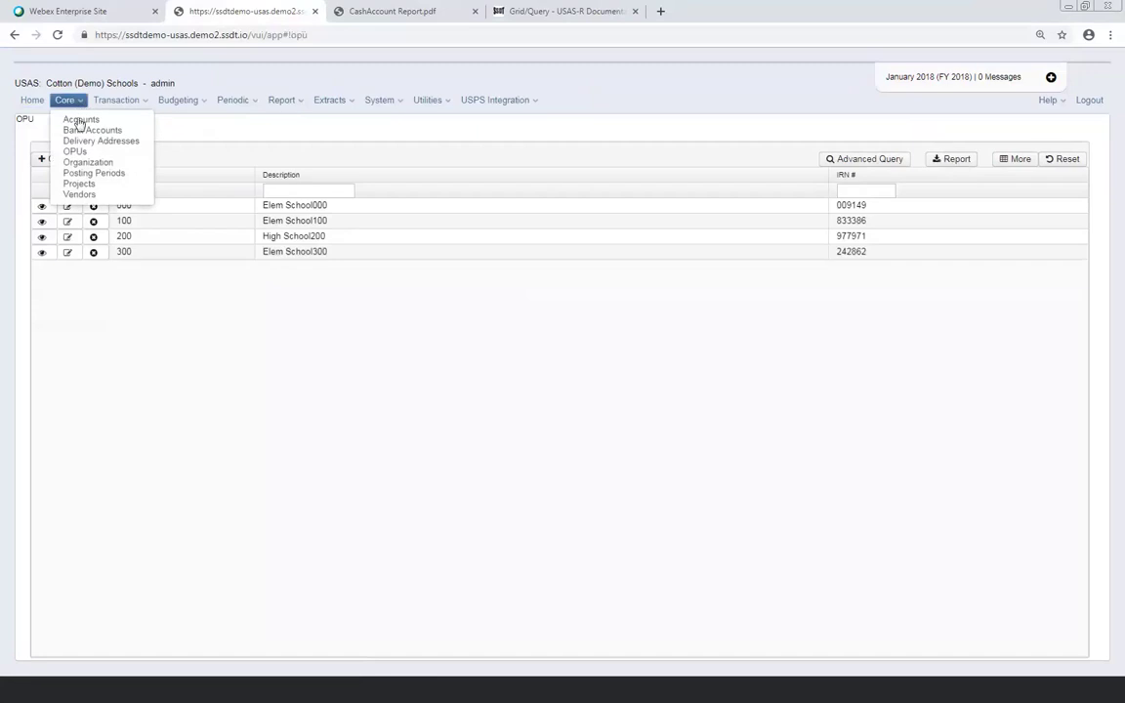
pyautogui.click(98, 175)
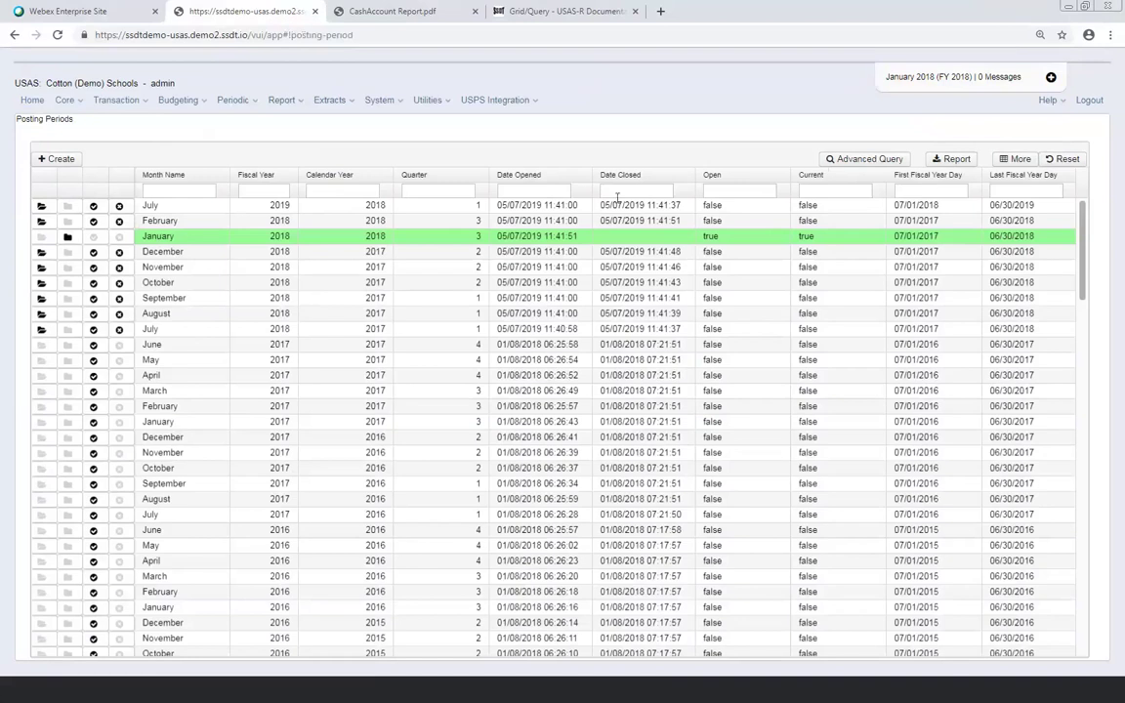
# Move the Open and Current columns to the far left and filter the Open column by 't'
pyautogui.moveTo(733, 179)
pyautogui.mouseDown()
pyautogui.moveTo(232, 161)
pyautogui.moveTo(507, 200)
pyautogui.mouseUp()
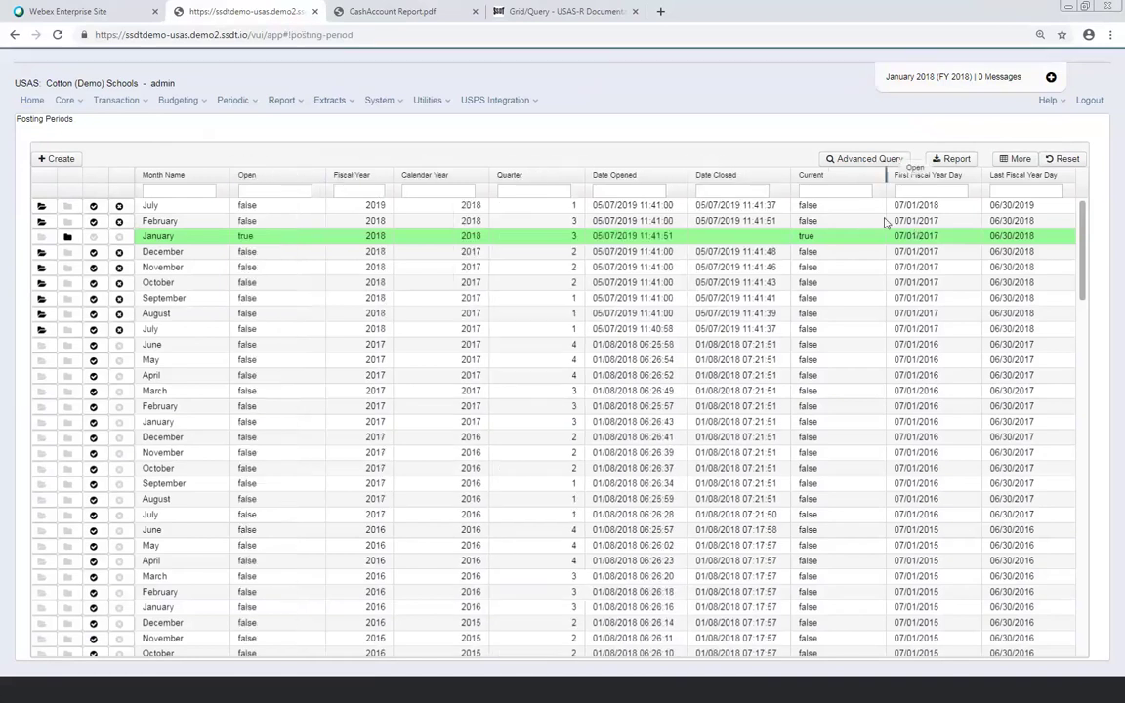
pyautogui.moveTo(839, 179)
pyautogui.mouseDown()
pyautogui.moveTo(727, 162)
pyautogui.moveTo(366, 161)
pyautogui.moveTo(342, 173)
pyautogui.mouseUp()
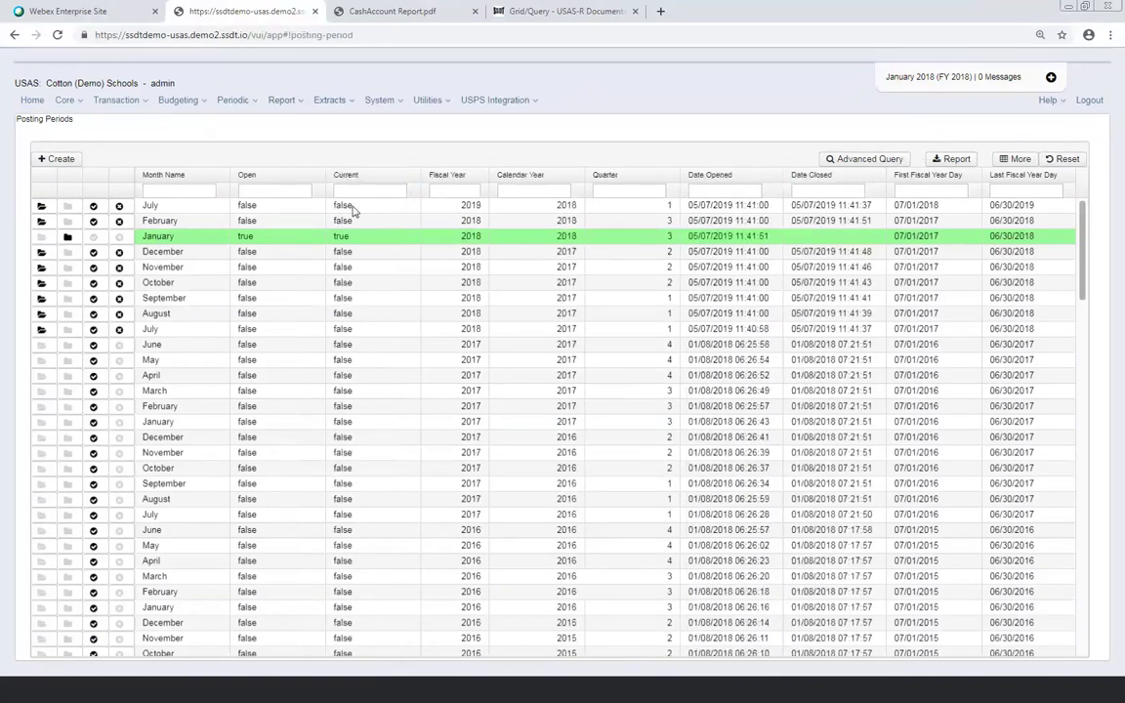
pyautogui.moveTo(298, 180)
pyautogui.mouseDown()
pyautogui.moveTo(136, 158)
pyautogui.moveTo(353, 186)
pyautogui.moveTo(260, 175)
pyautogui.mouseUp()
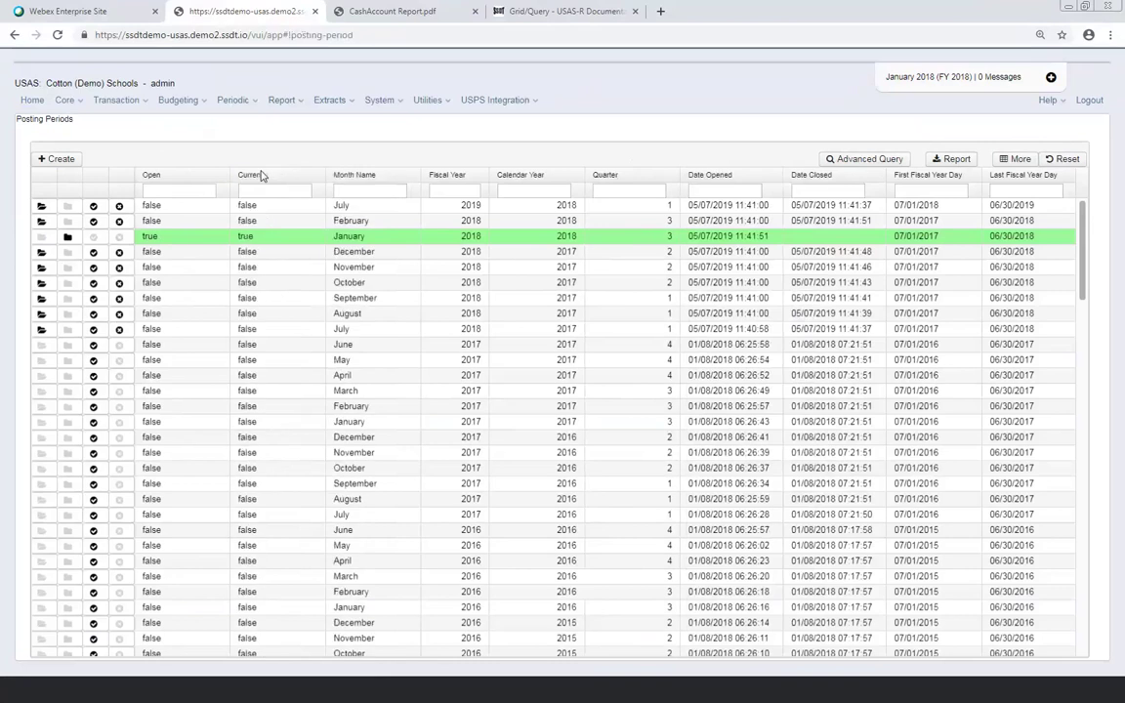
pyautogui.click(188, 194)
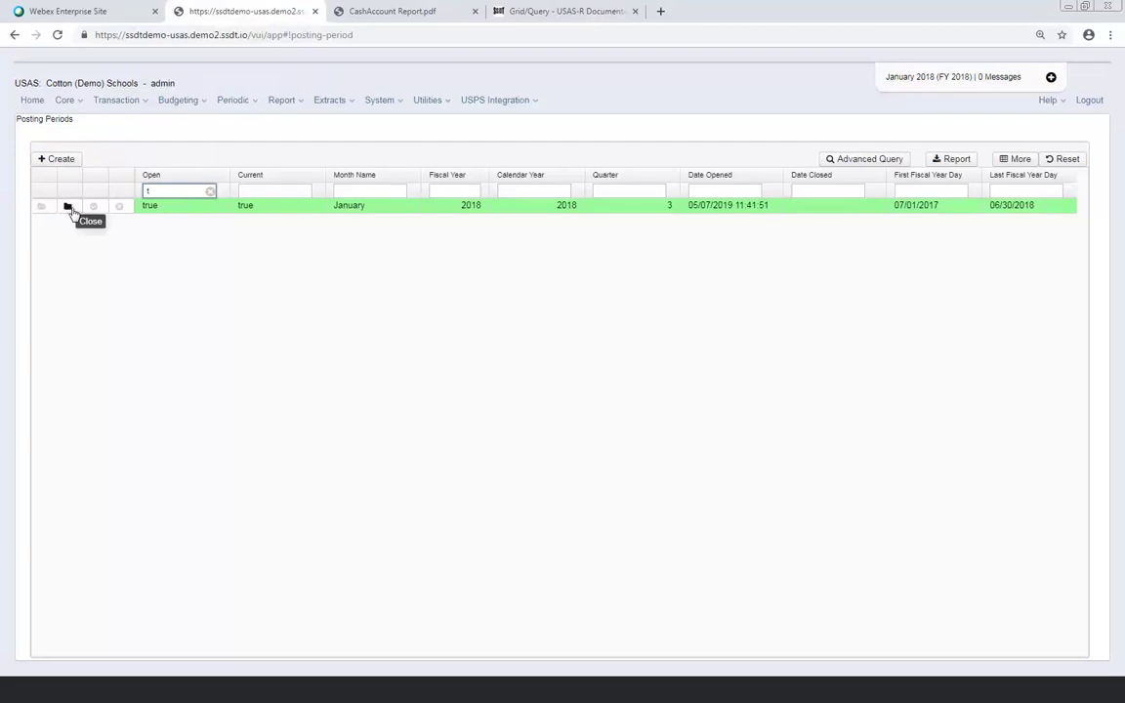
# Clear the 't' Open filter so every posting period is listed again
pyautogui.click(210, 193)
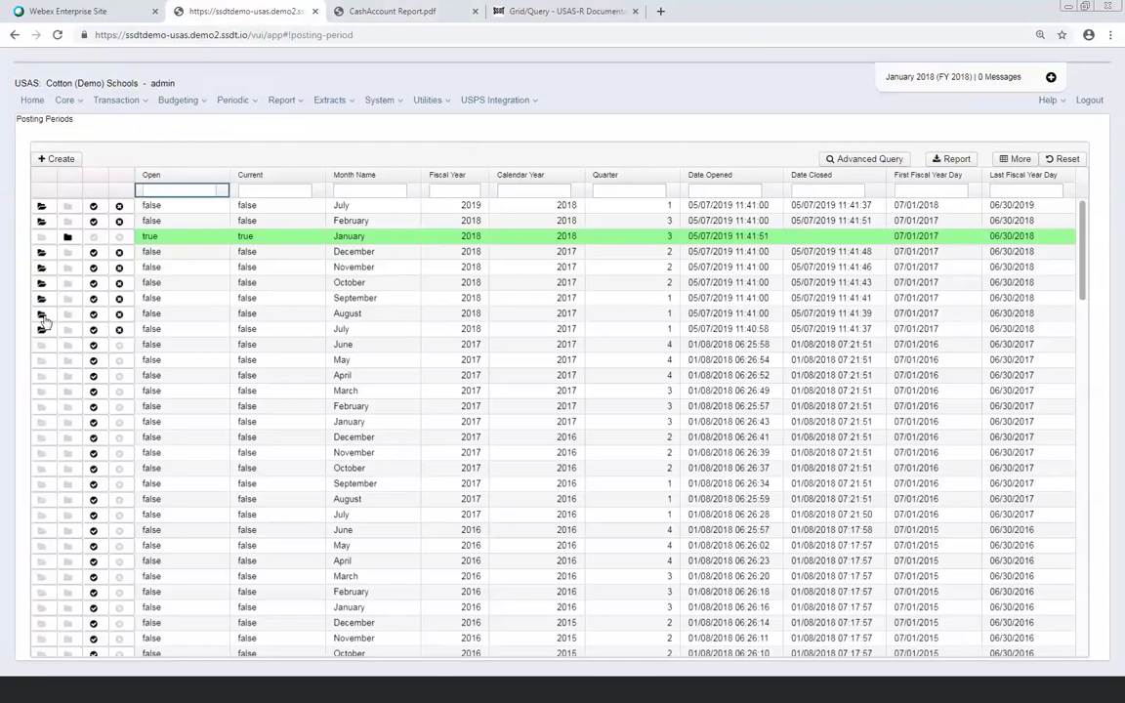
# Show the Core Projects list with project names, zero balances and cash accounts
pyautogui.click(70, 100)
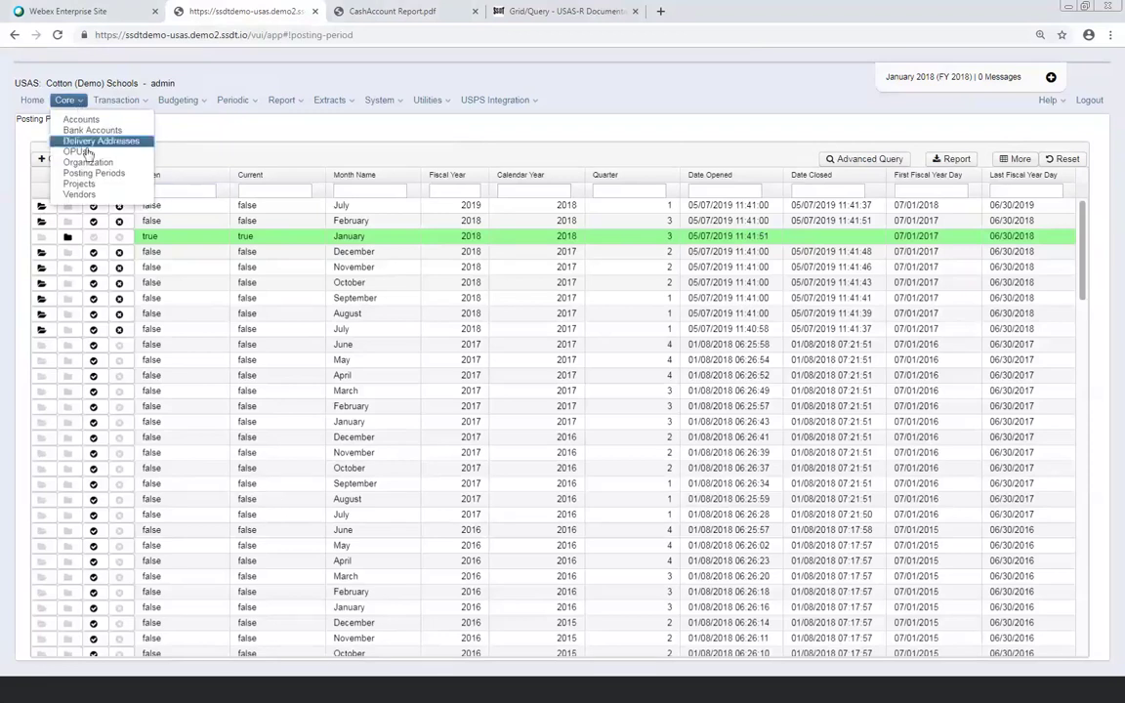
pyautogui.click(82, 184)
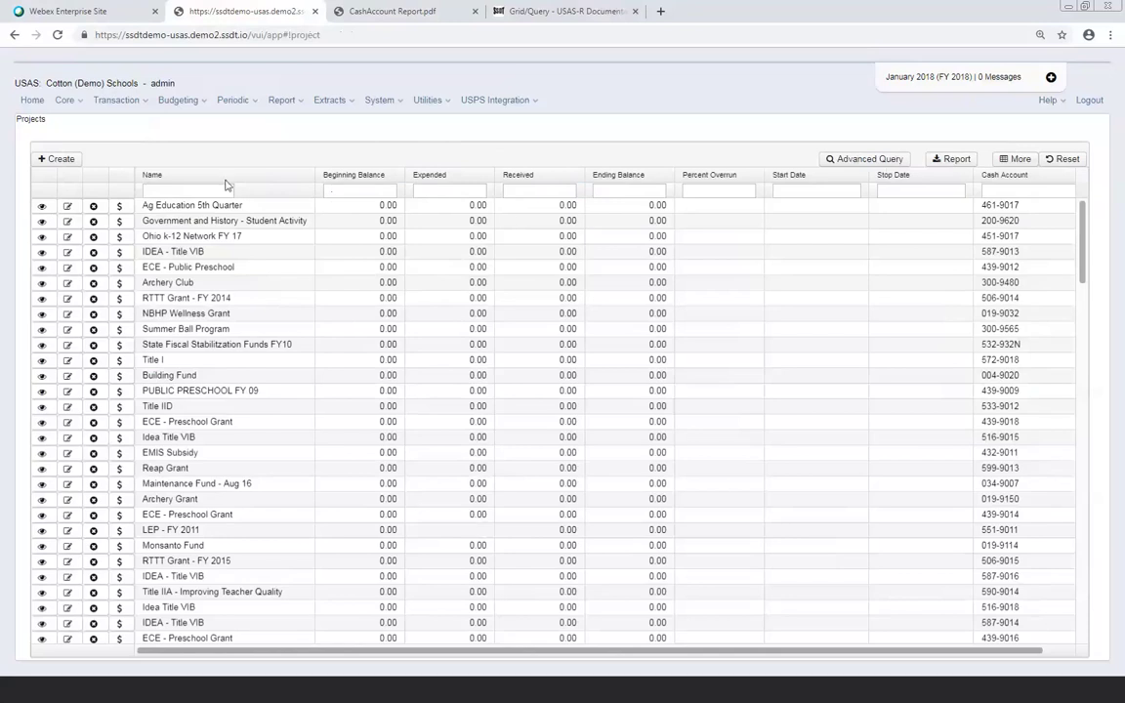
# Save new project 'PTD Test' with beginning balance 5000 and start date 09/01/2018
pyautogui.click(57, 159)
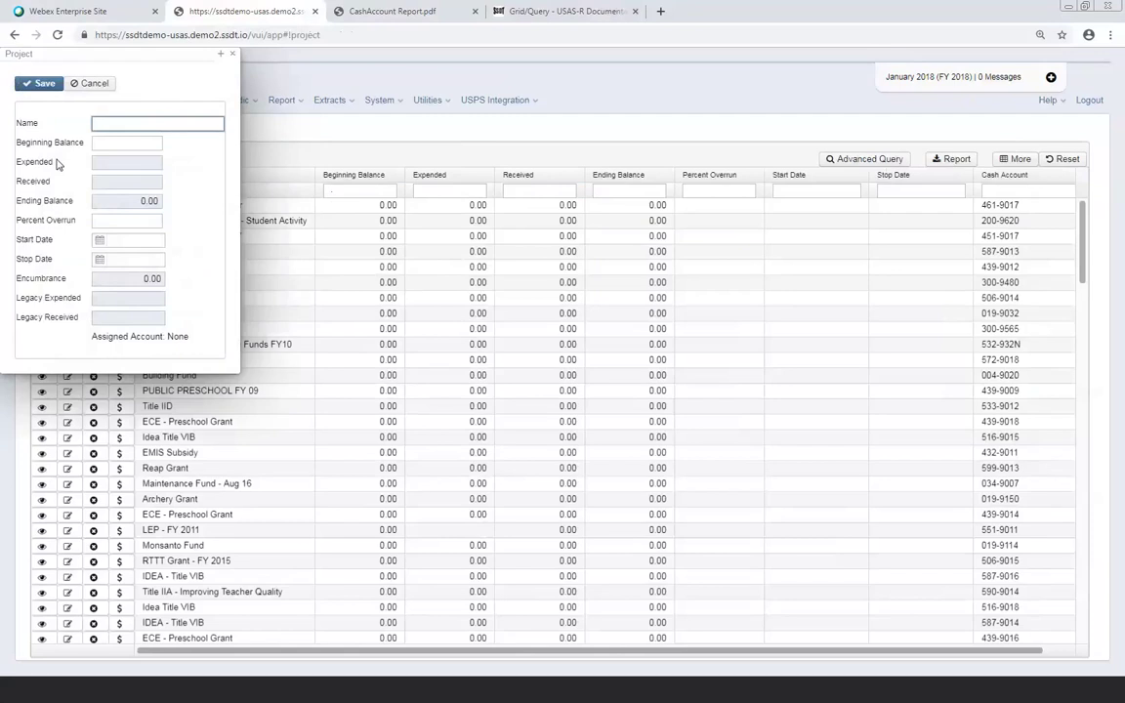
pyautogui.write('PTD Test')
pyautogui.press('Tab')
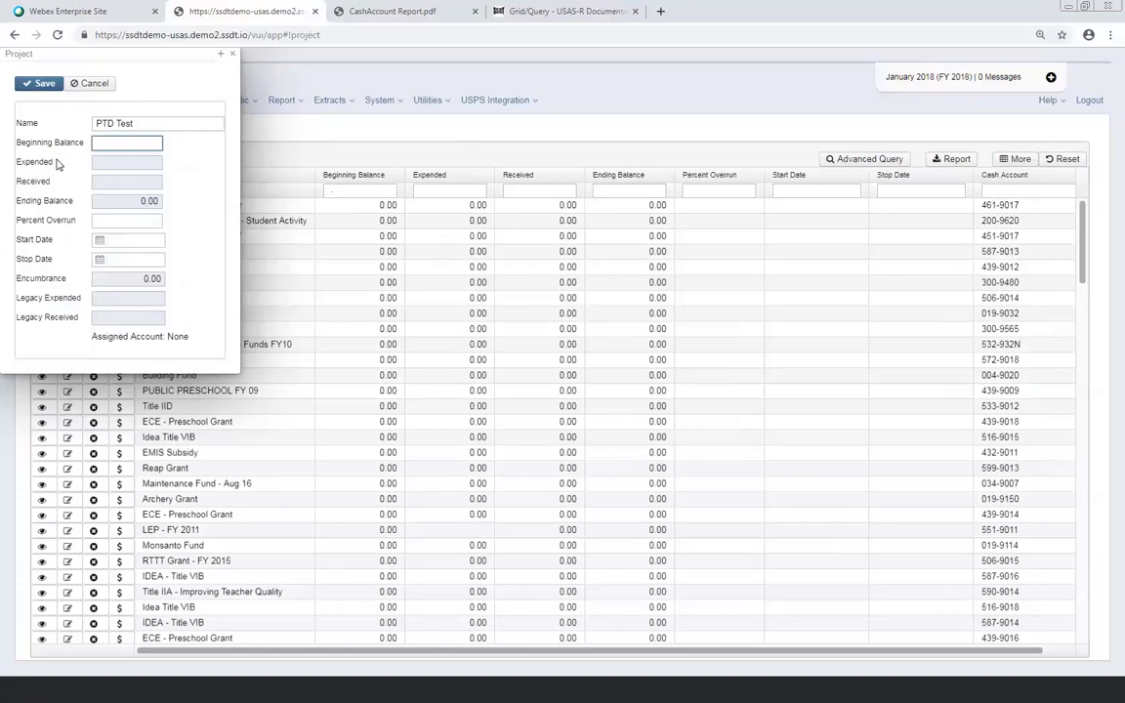
pyautogui.write('5000')
pyautogui.press('Tab')
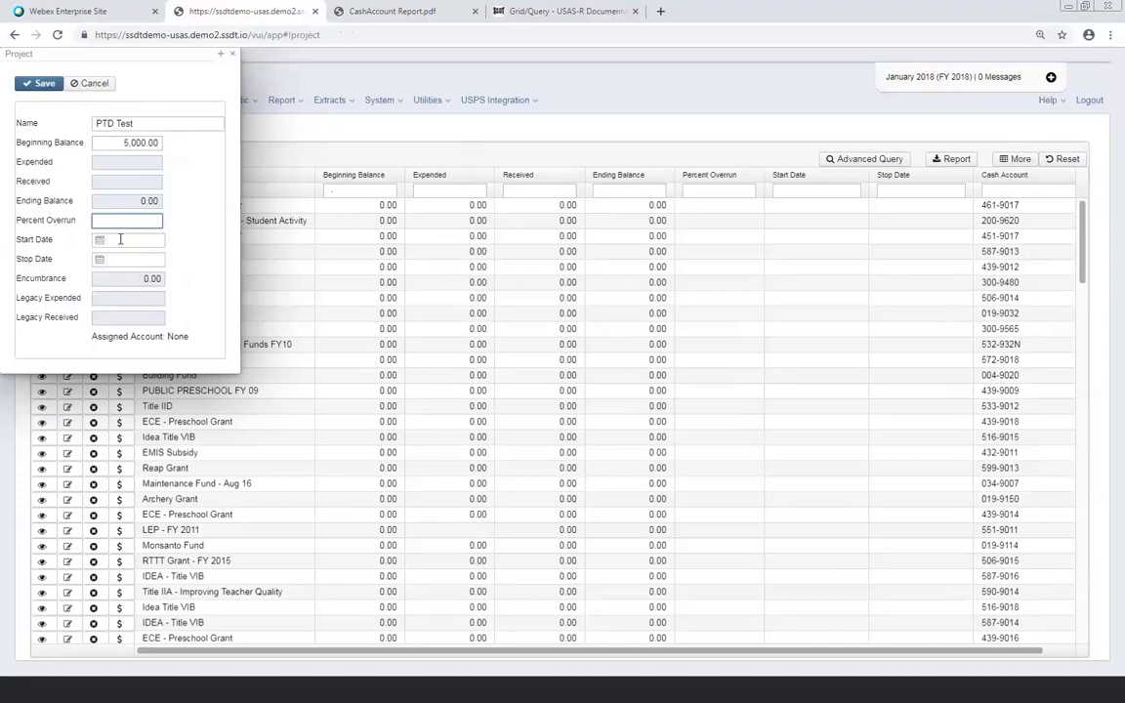
pyautogui.click(118, 239)
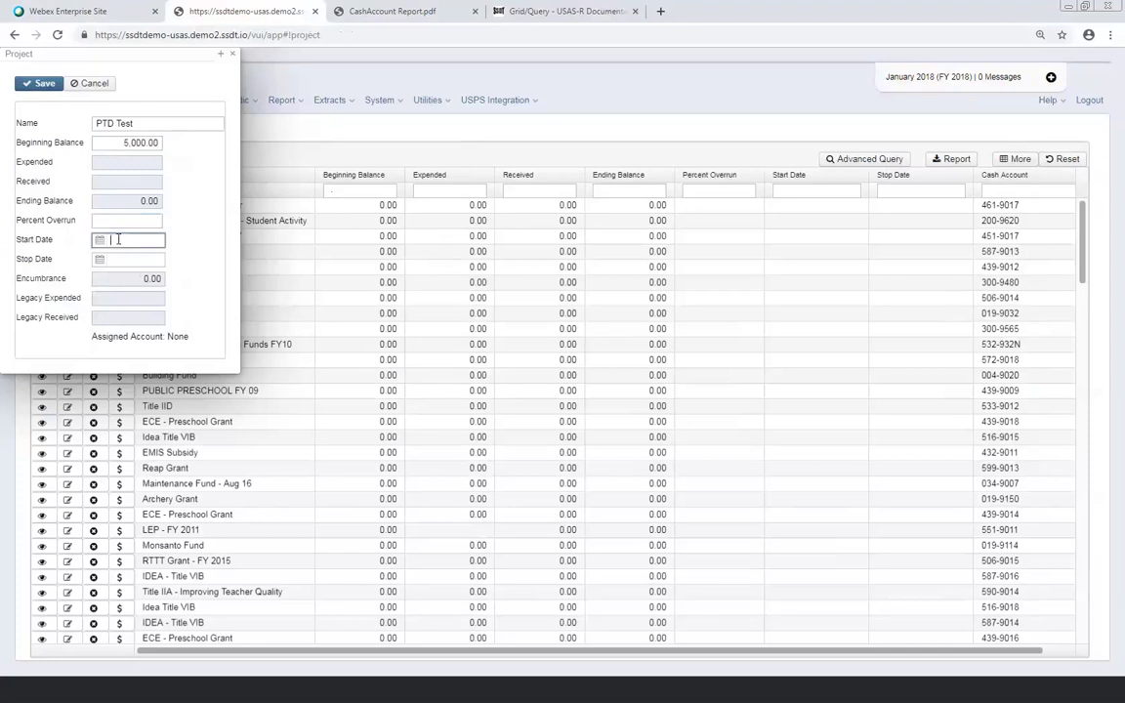
pyautogui.write('09/01/2018')
pyautogui.click(44, 85)
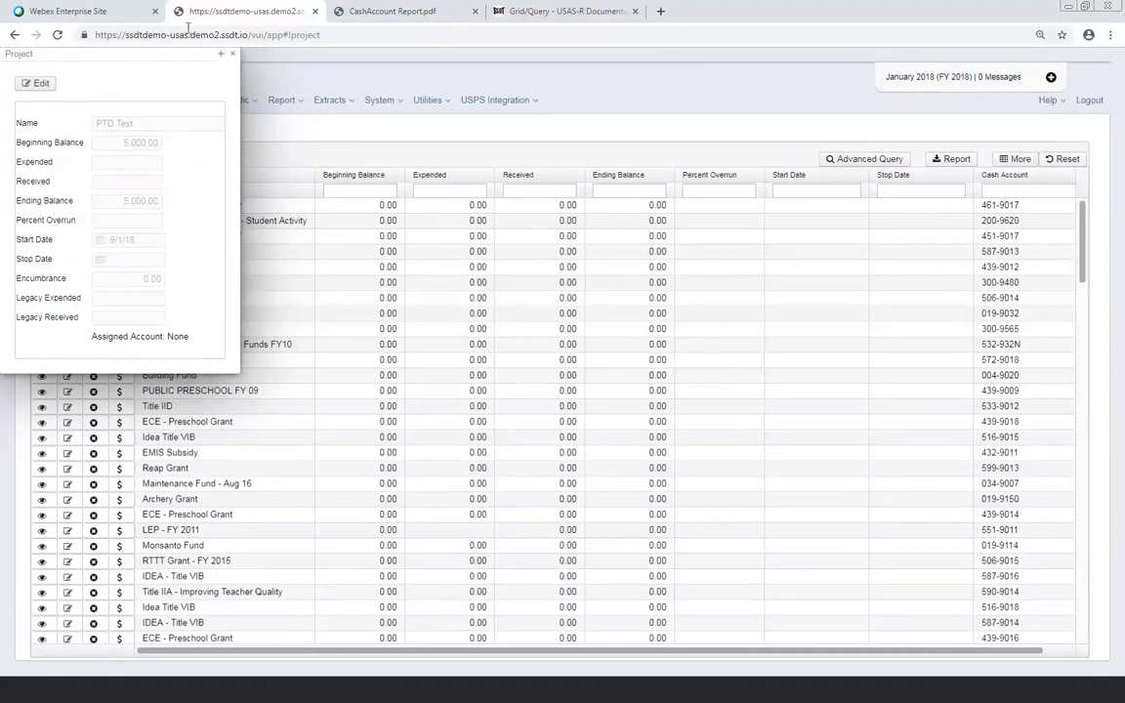
# Close the project panel, try 'test' and 'project' in the Name filter, then clear it
pyautogui.click(233, 56)
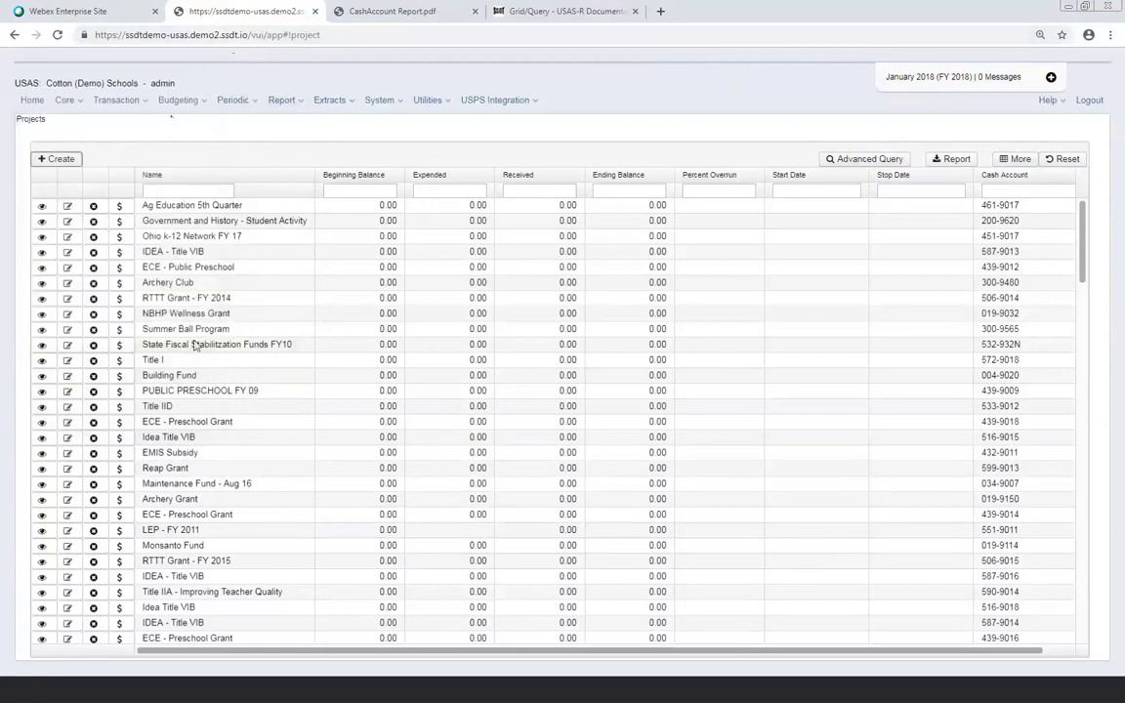
pyautogui.scroll(-5, 192, 431)
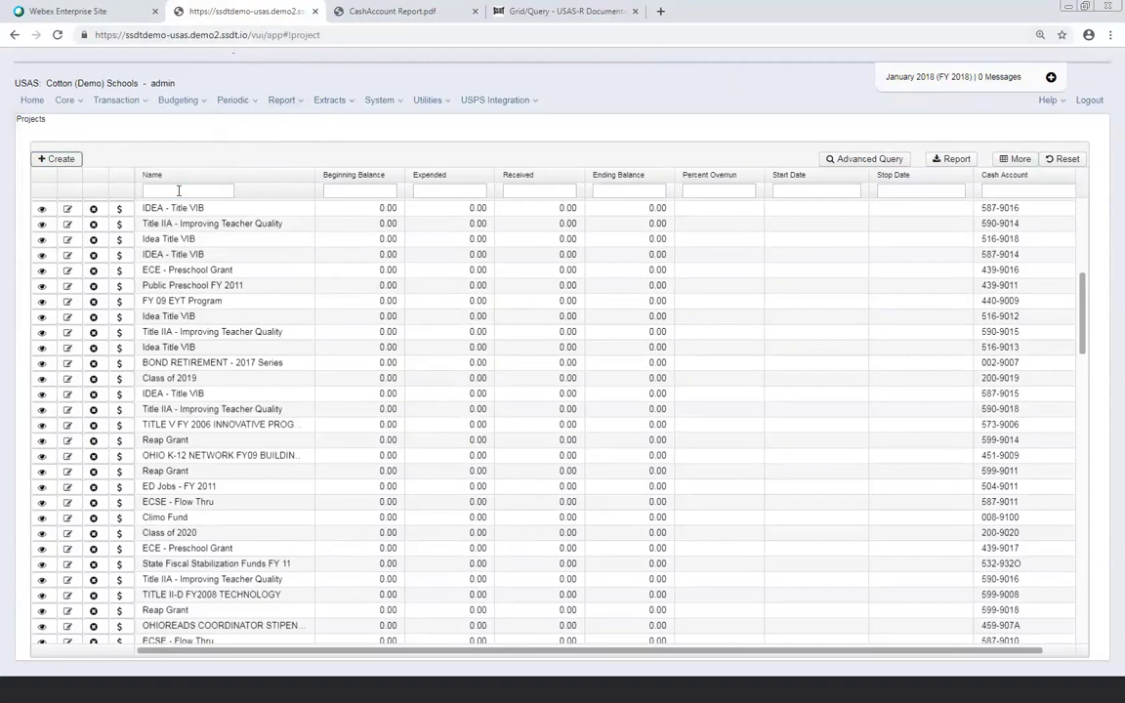
pyautogui.click(179, 191)
pyautogui.write('test')
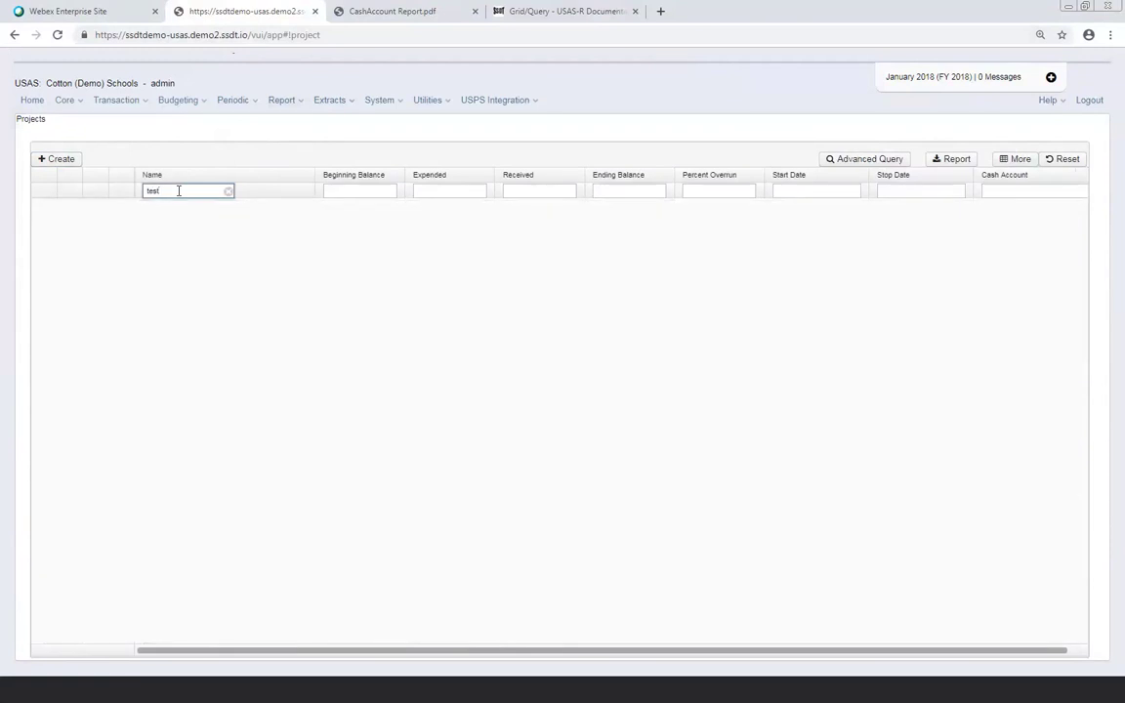
pyautogui.press('BackSpace')
pyautogui.press('BackSpace')
pyautogui.press('BackSpace')
pyautogui.press('BackSpace')
pyautogui.write('prpkec')
pyautogui.press('BackSpace')
pyautogui.press('BackSpace')
pyautogui.press('BackSpace')
pyautogui.press('BackSpace')
pyautogui.write('oject')
pyautogui.press('BackSpace')
pyautogui.press('BackSpace')
pyautogui.press('BackSpace')
pyautogui.press('BackSpace')
pyautogui.press('BackSpace')
pyautogui.press('BackSpace')
pyautogui.press('BackSpace')
# Save new project 'Project Test' with a 5000 beginning balance, then close its panel
pyautogui.click(65, 160)
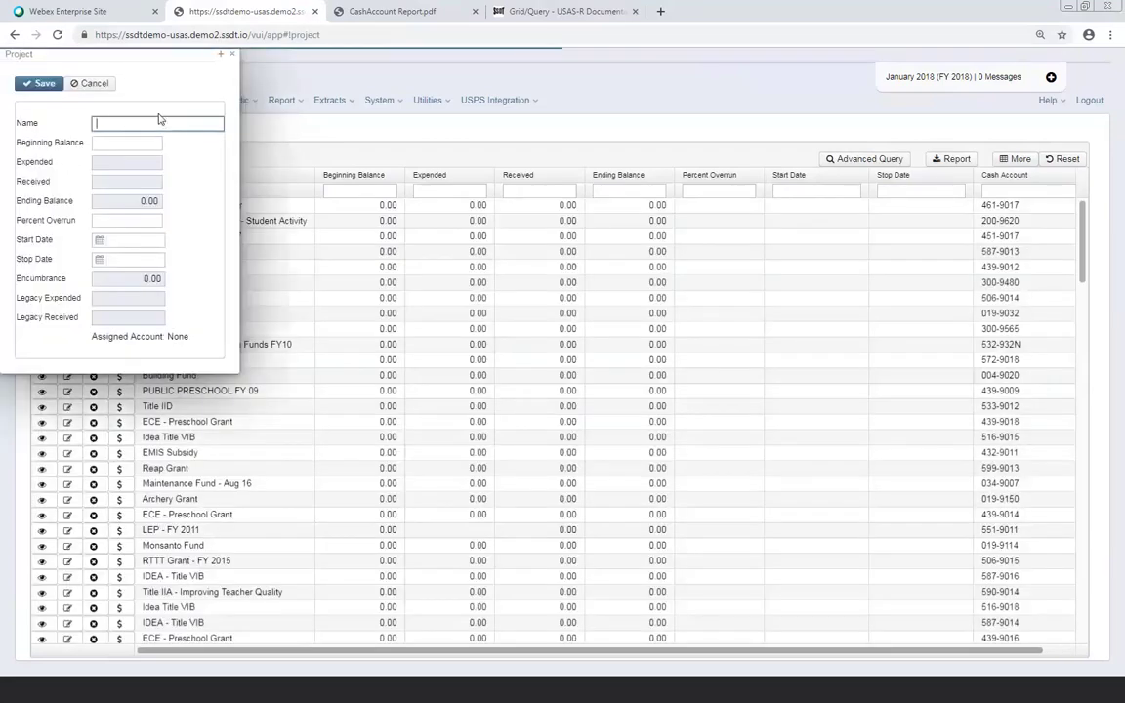
pyautogui.write('Project Test')
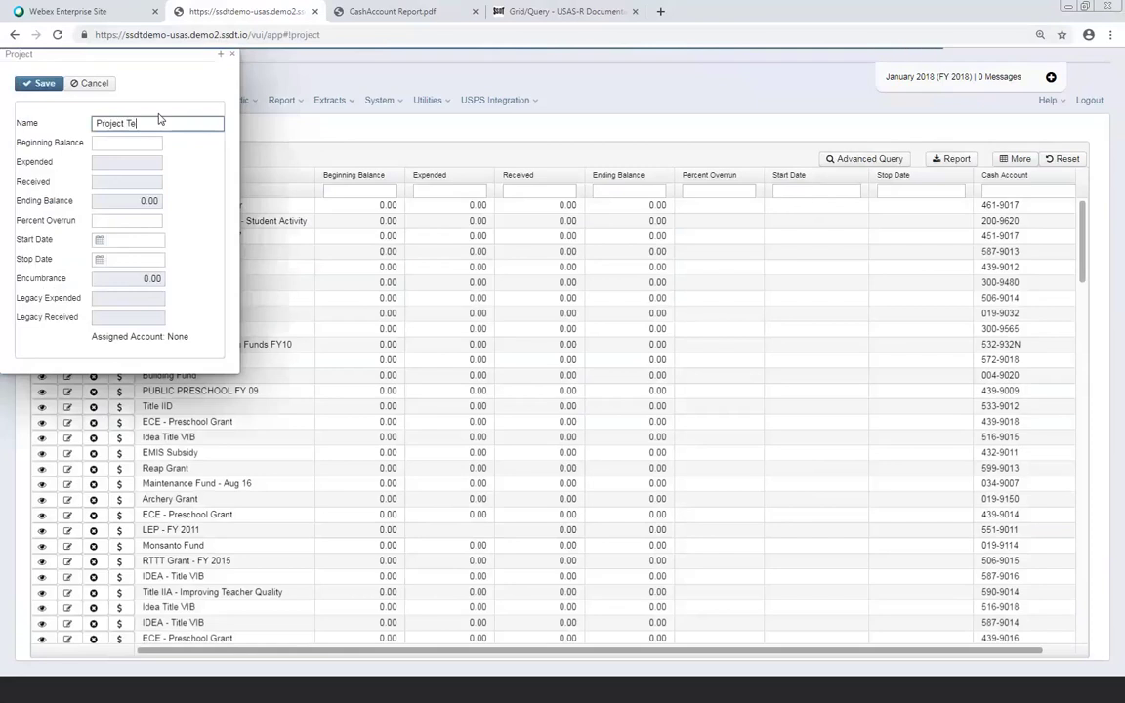
pyautogui.click(119, 143)
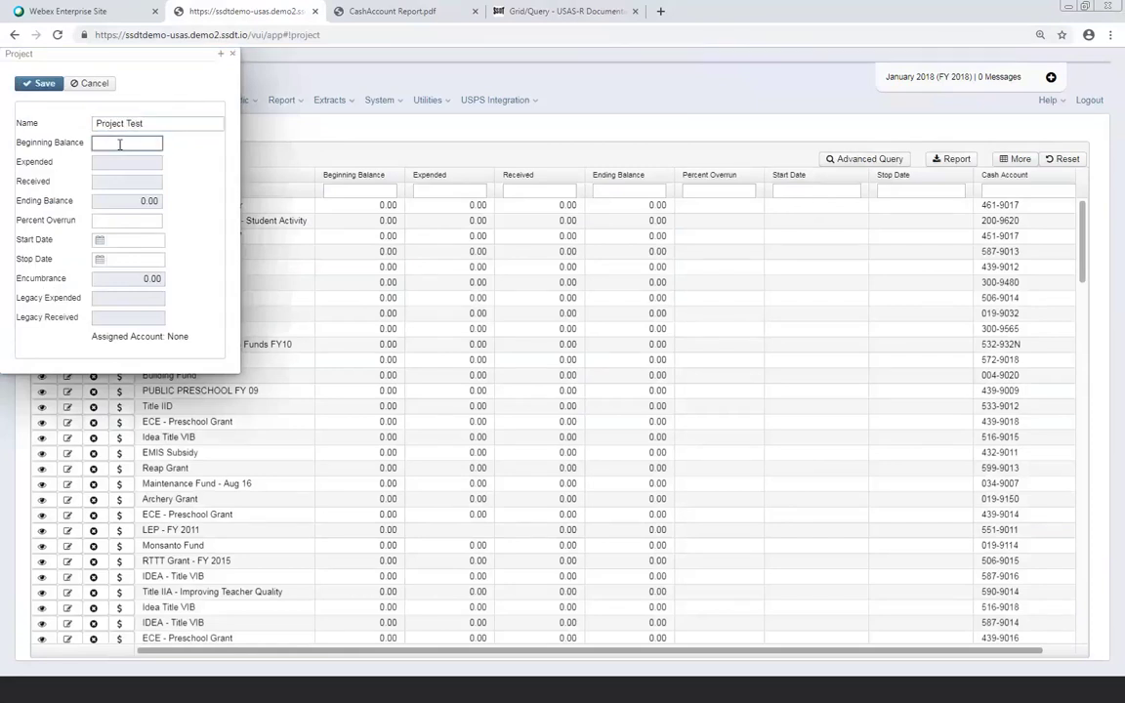
pyautogui.write('5000')
pyautogui.click(45, 85)
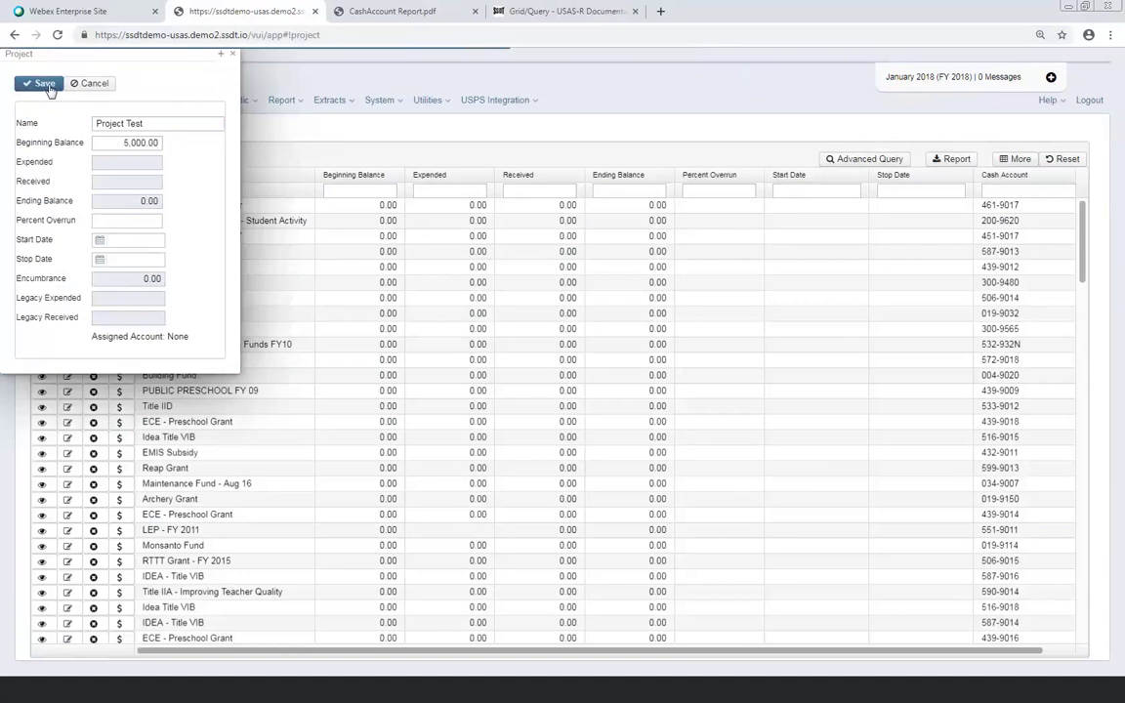
pyautogui.click(235, 55)
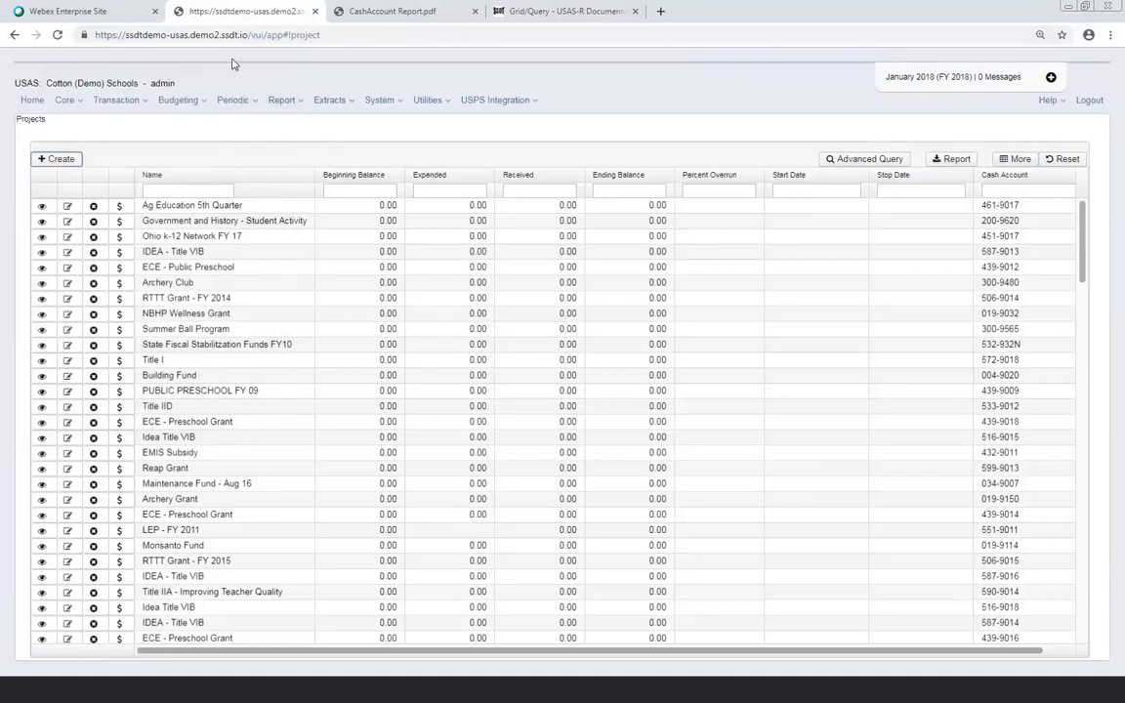
# Filter the Projects grid by name '%project%' and open cash account assignment for Project Test
pyautogui.click(184, 189)
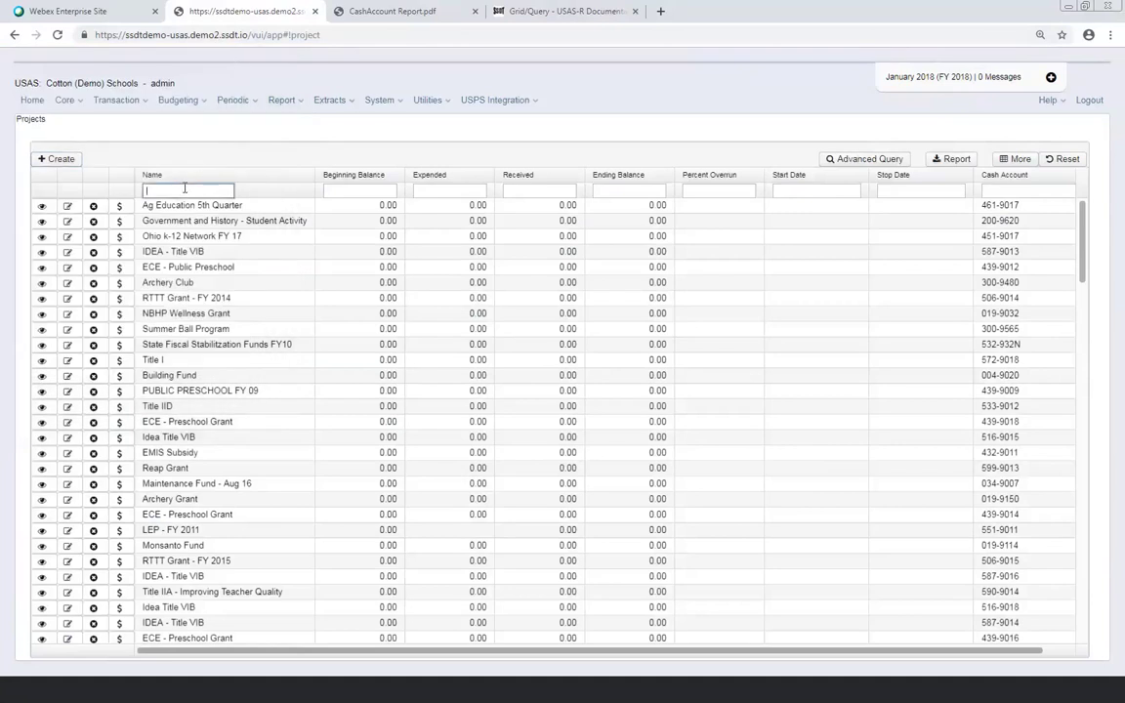
pyautogui.write('%project')
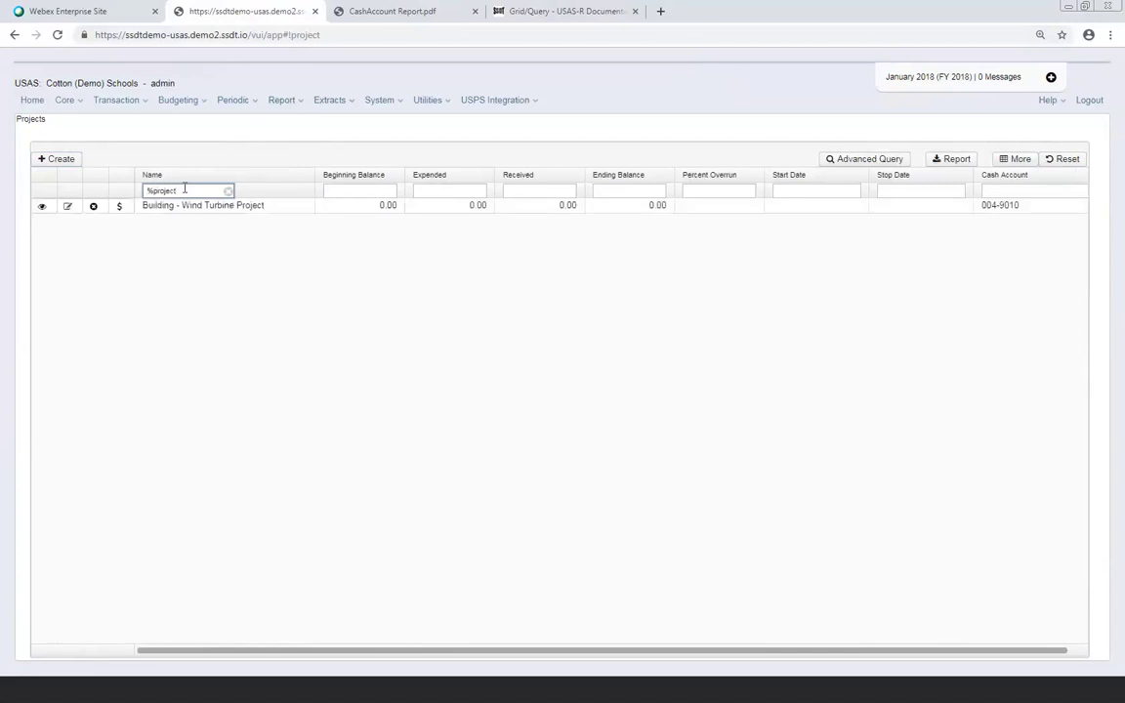
pyautogui.write('%')
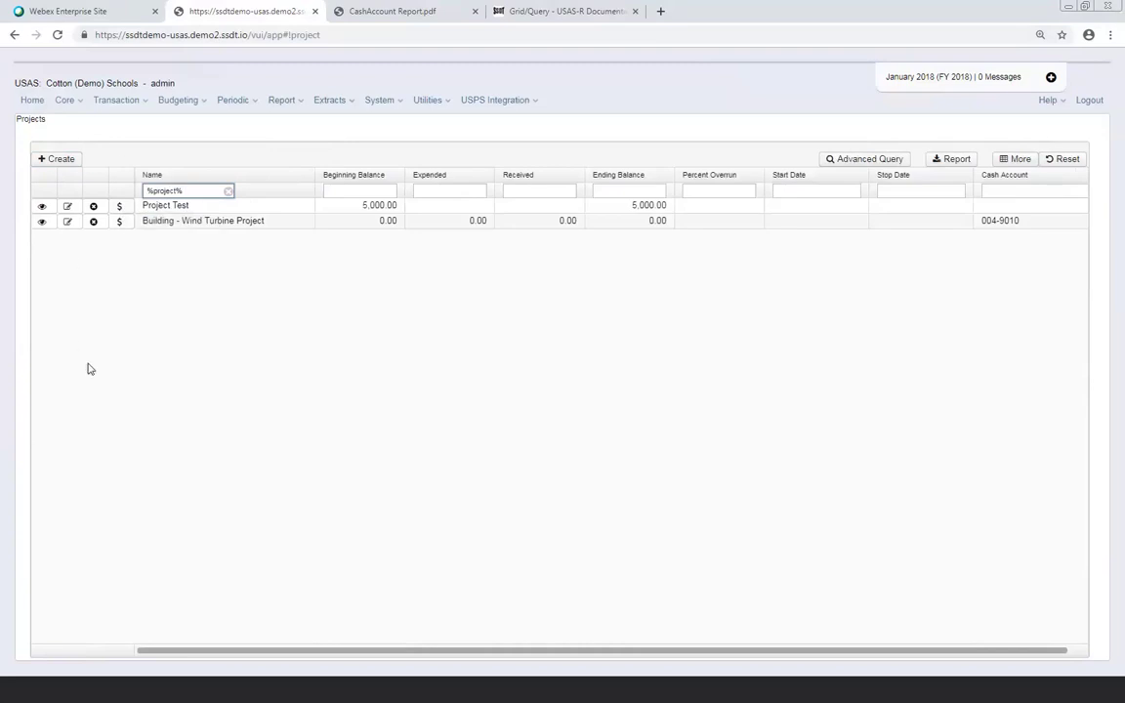
pyautogui.click(119, 206)
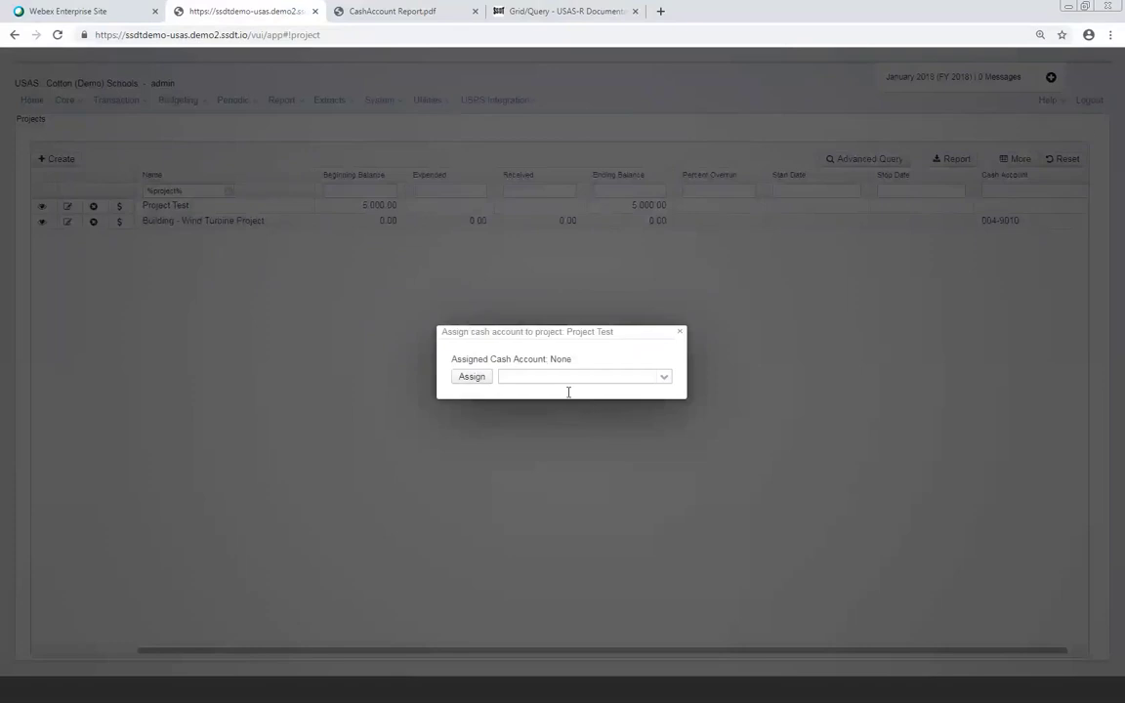
# Assign cash account 001-9194 - GENERAL to Project Test, dismiss the internal error, then open Ag Education 5th Quarter's assignment
pyautogui.click(662, 378)
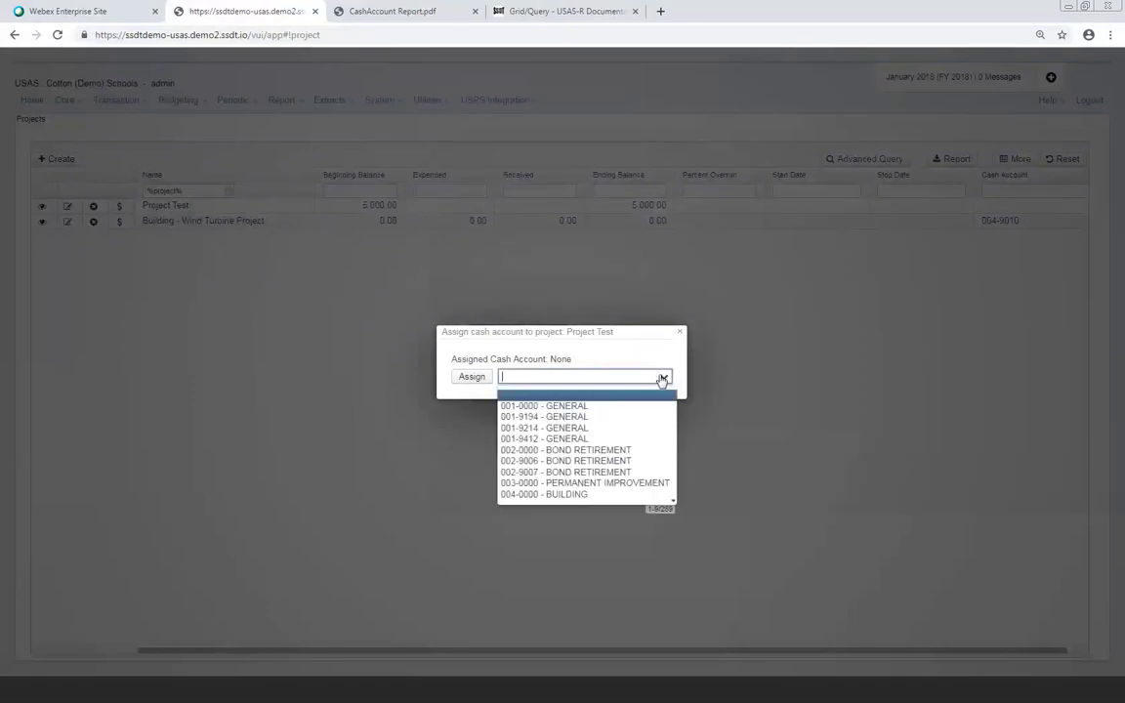
pyautogui.write('572')
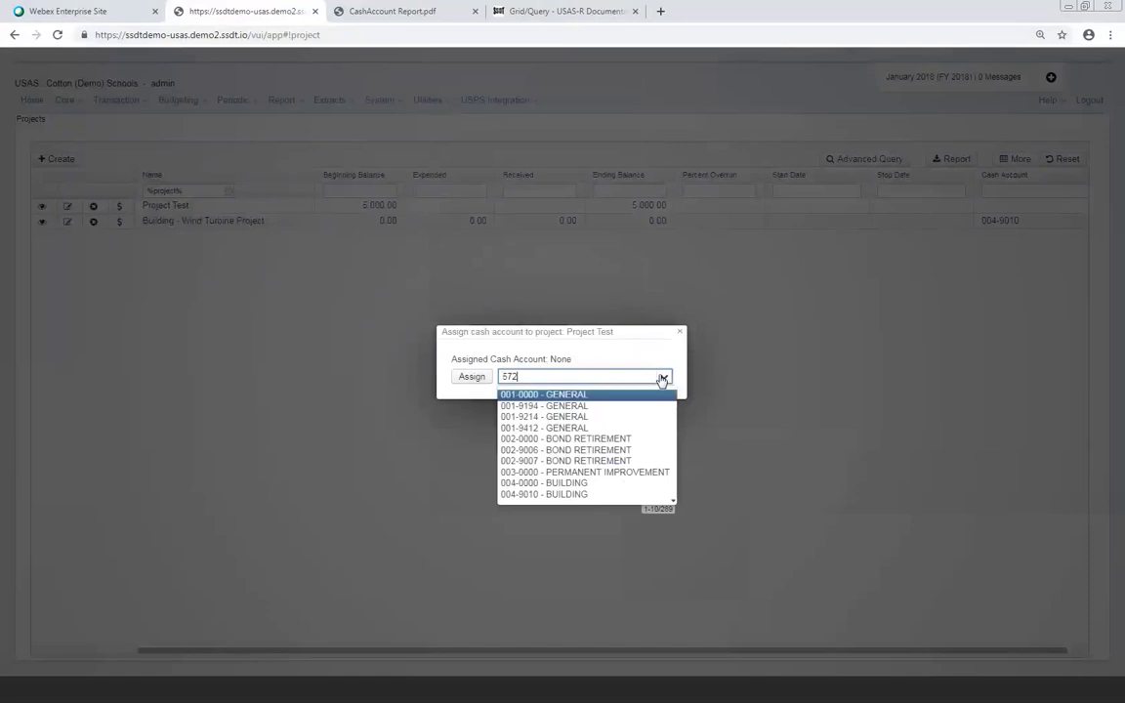
pyautogui.write('-')
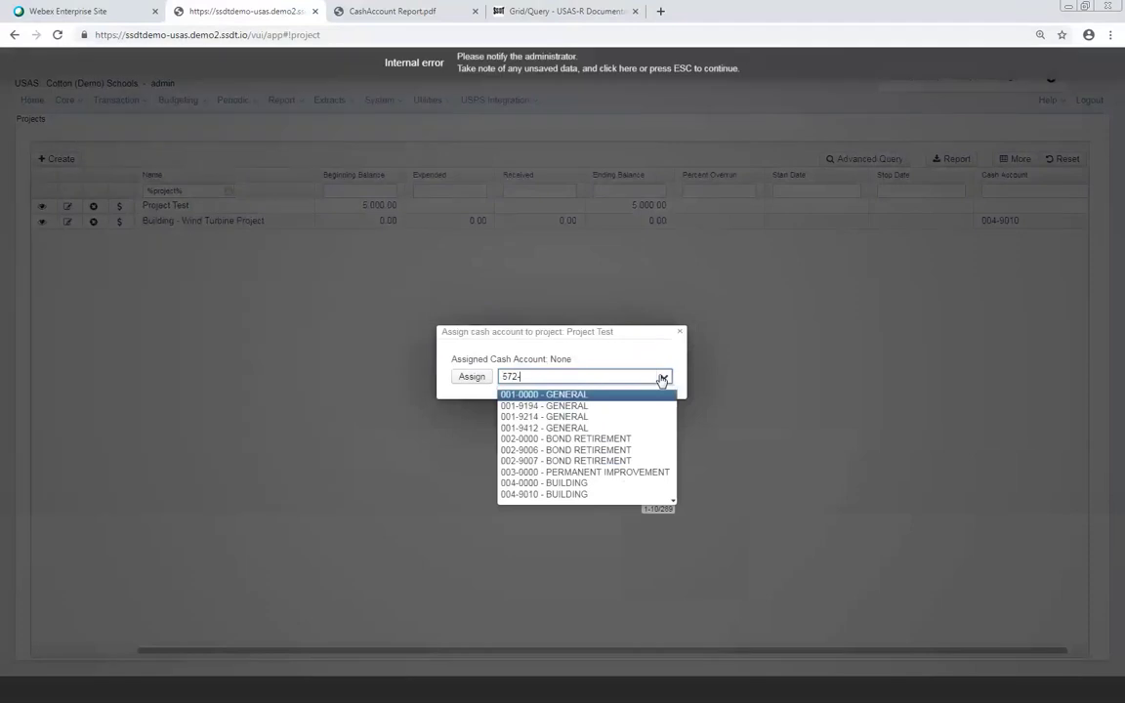
pyautogui.write('9011')
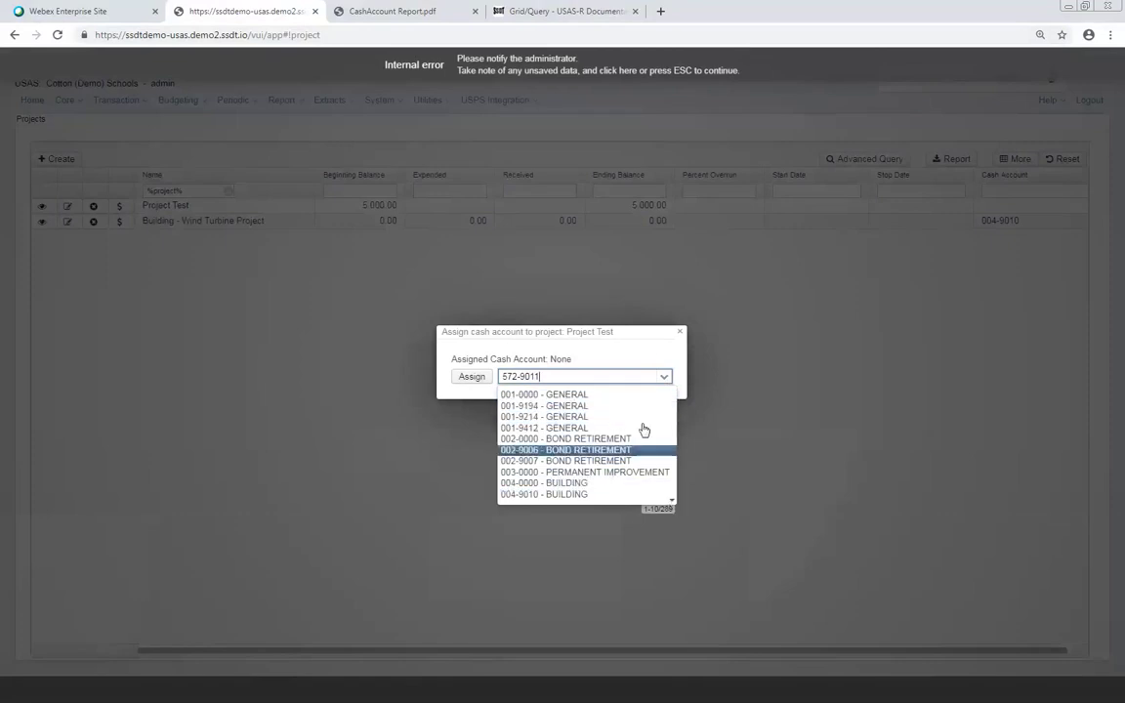
pyautogui.click(574, 406)
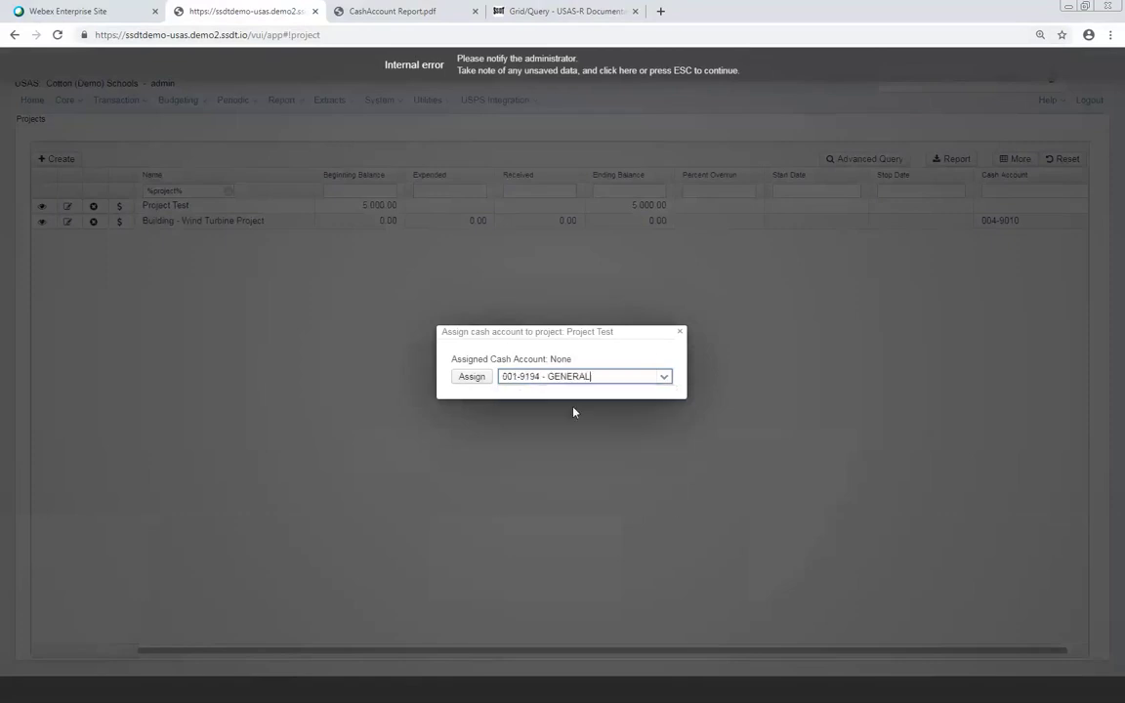
pyautogui.click(668, 377)
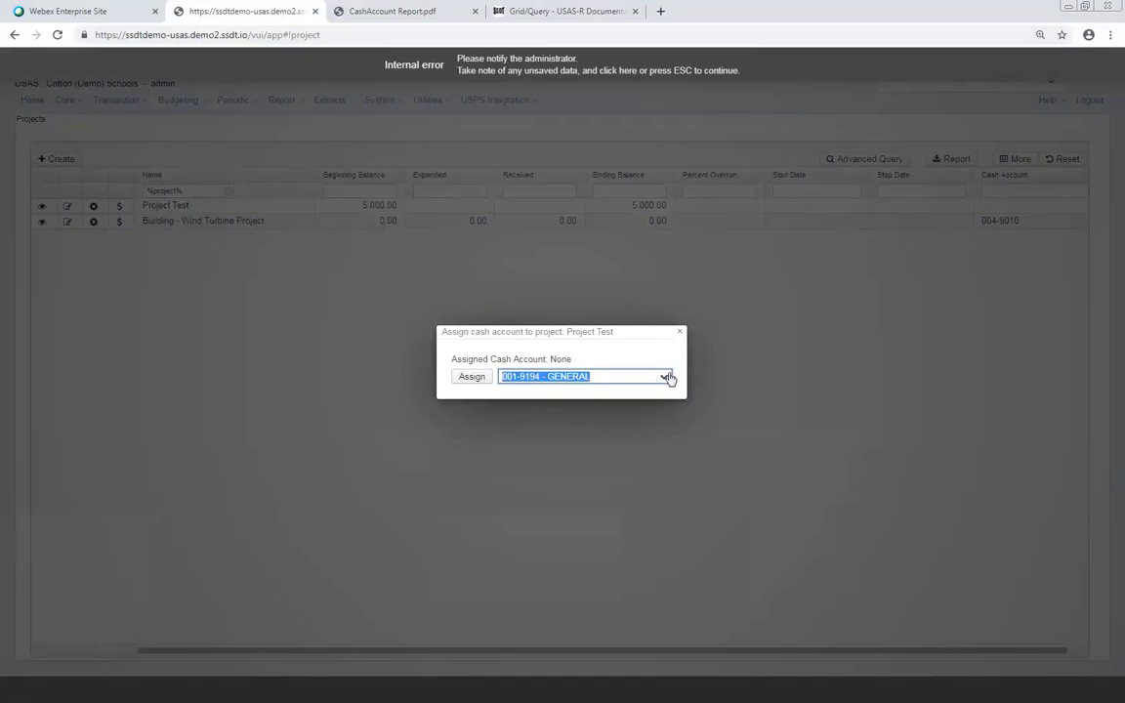
pyautogui.click(476, 381)
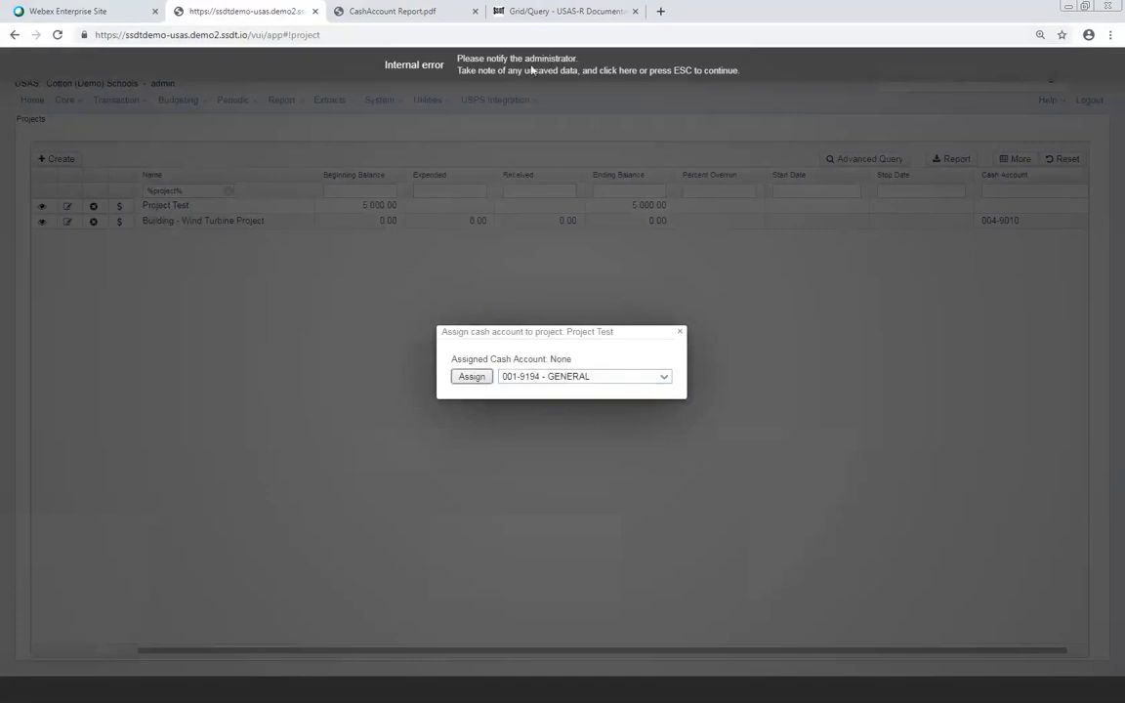
pyautogui.click(532, 70)
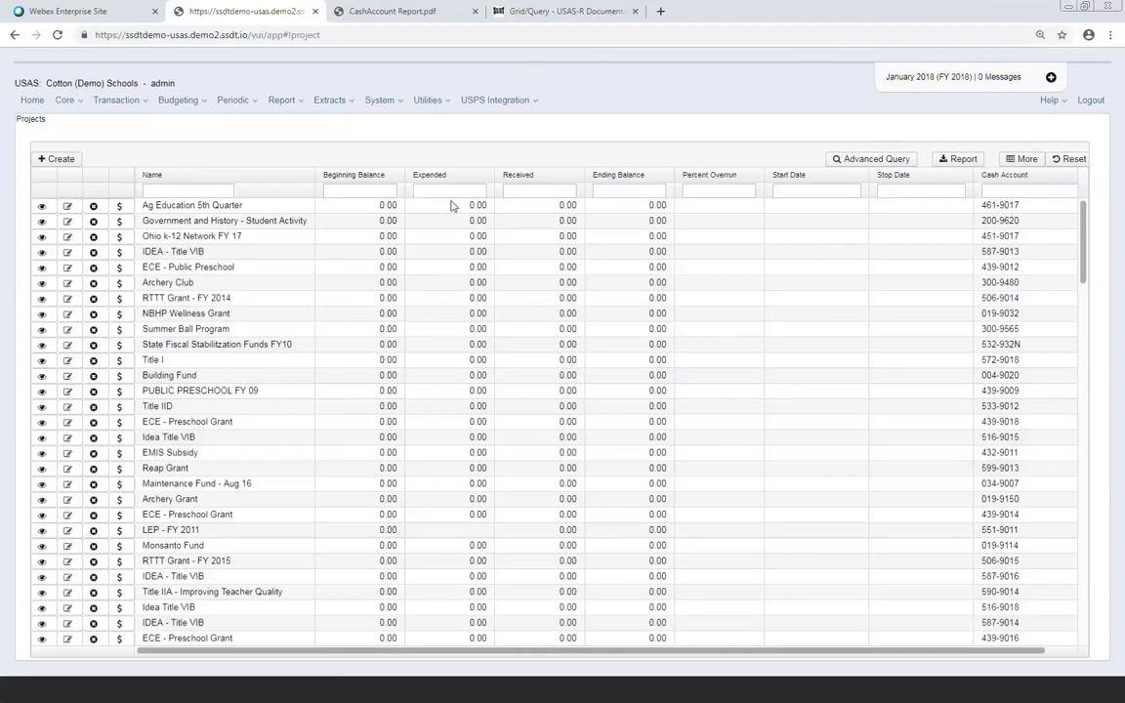
pyautogui.click(119, 208)
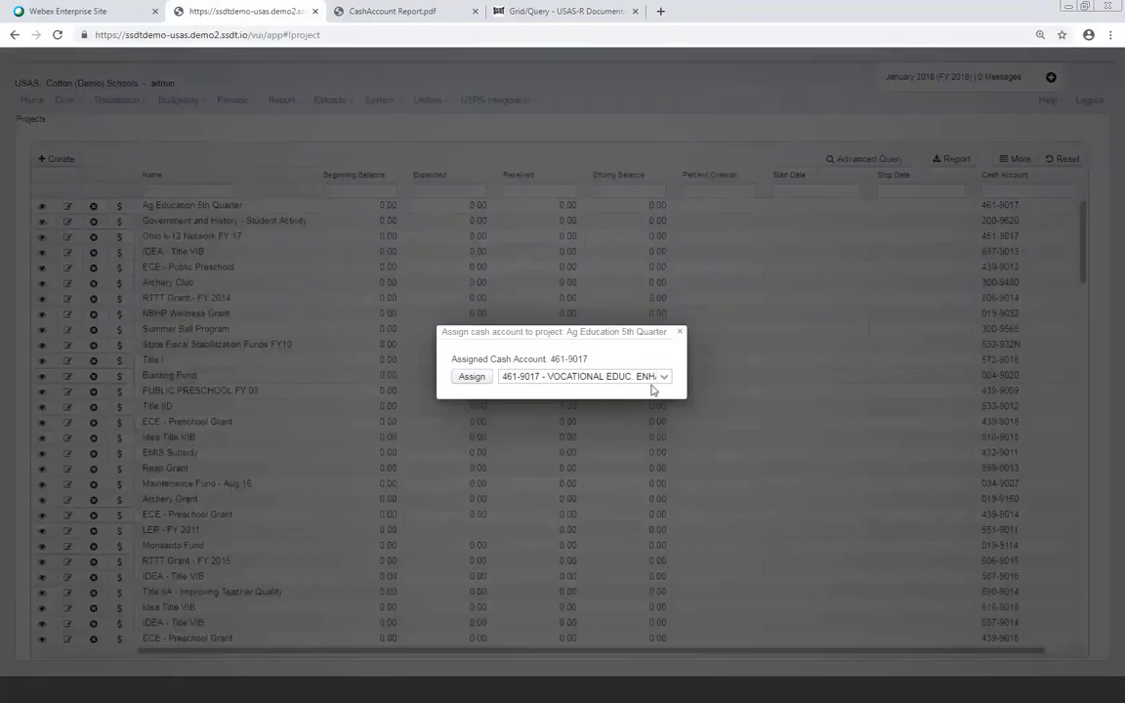
# Change Ag Education 5th Quarter's cash account from 461-9017 to 003-0000 - PERMANENT IMPROVEMENT
pyautogui.click(664, 378)
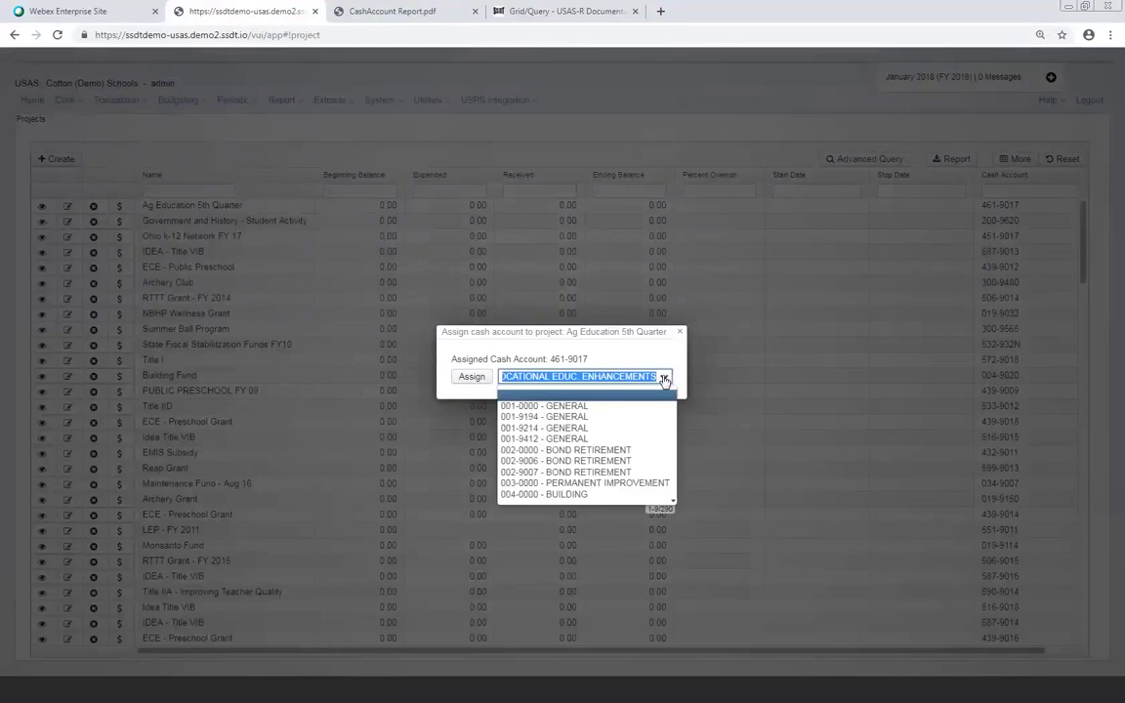
pyautogui.press('Down')
pyautogui.press('Down')
pyautogui.press('Down')
pyautogui.press('Down')
pyautogui.press('Down')
pyautogui.press('Down')
pyautogui.press('Down')
pyautogui.press('Down')
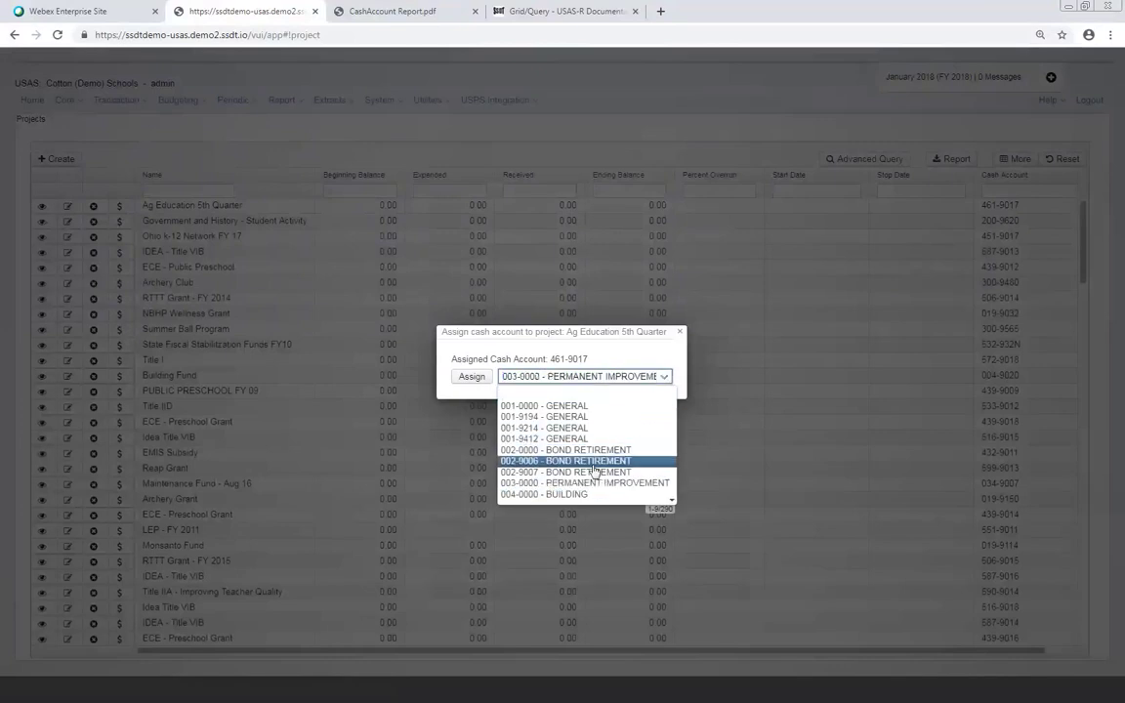
pyautogui.click(473, 417)
pyautogui.click(474, 380)
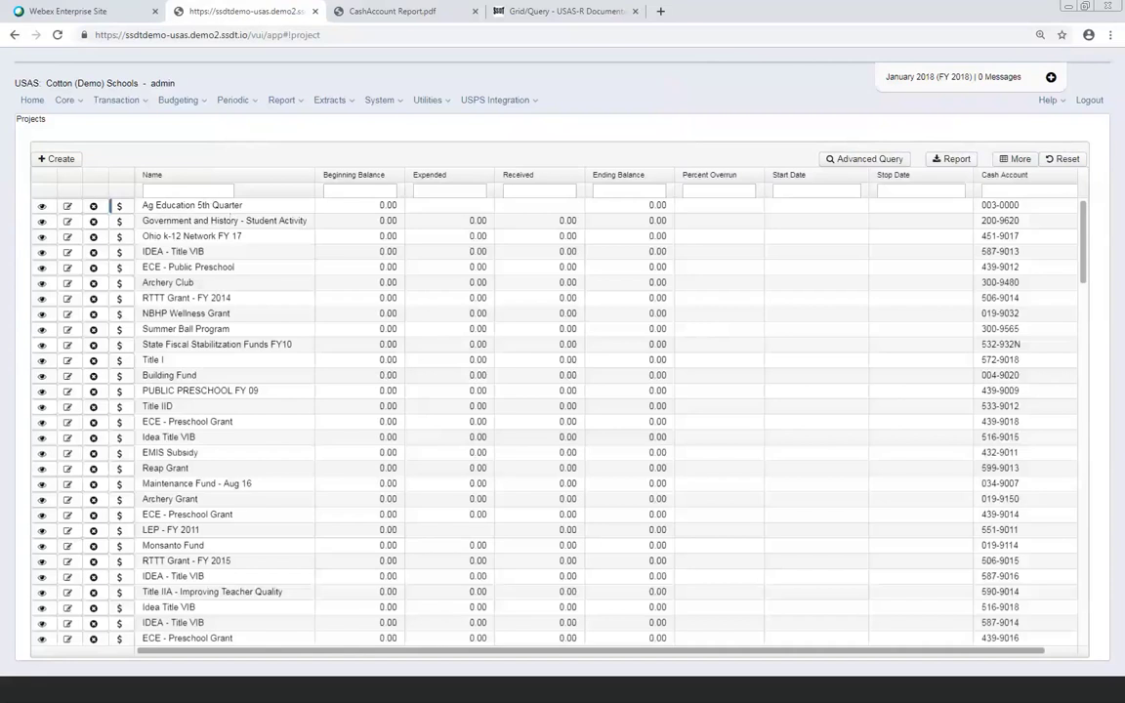
# Go to Core > Vendors and start a new vendor record
pyautogui.click(76, 104)
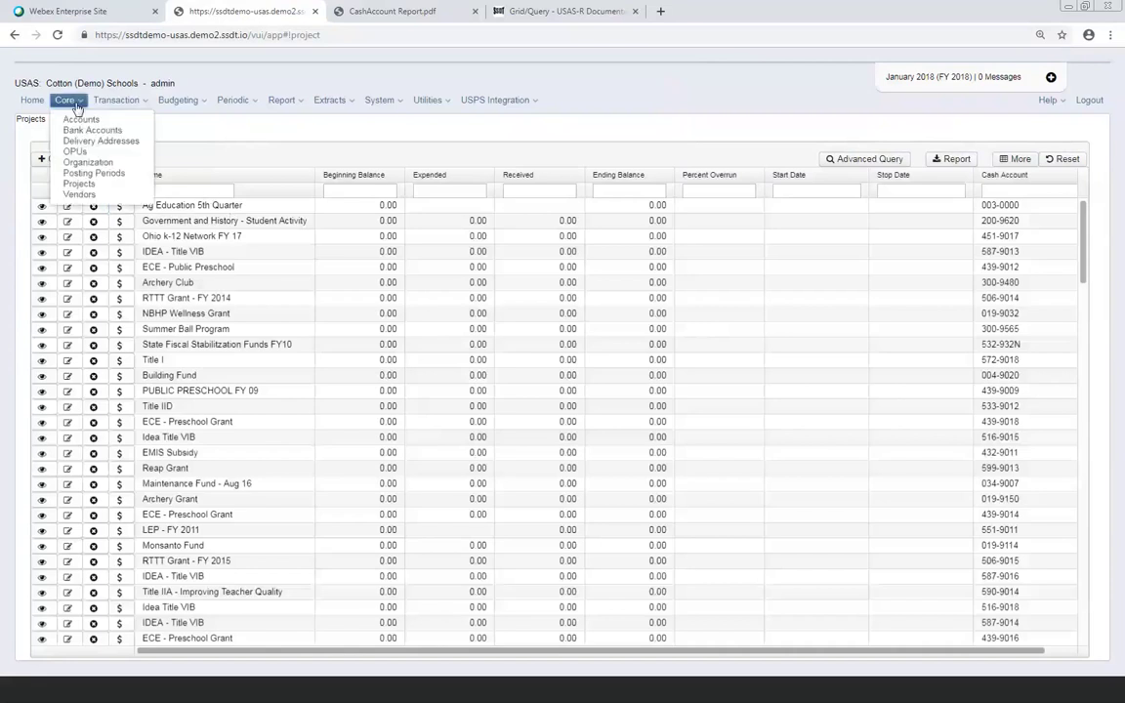
pyautogui.click(83, 196)
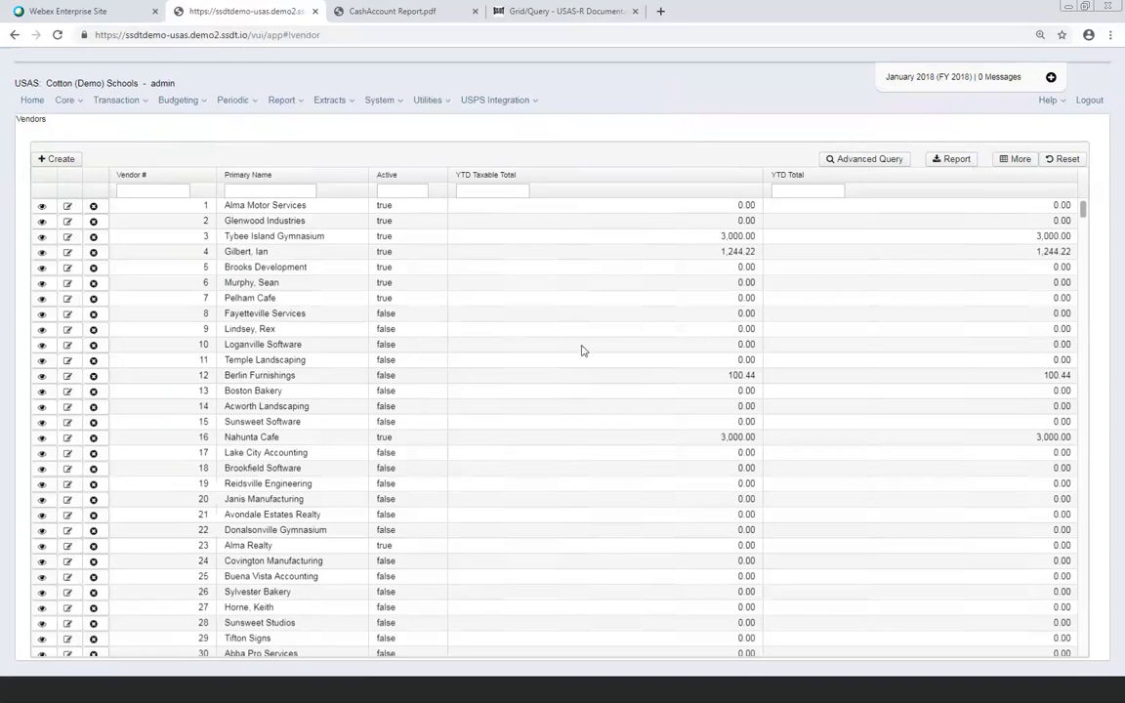
pyautogui.click(62, 162)
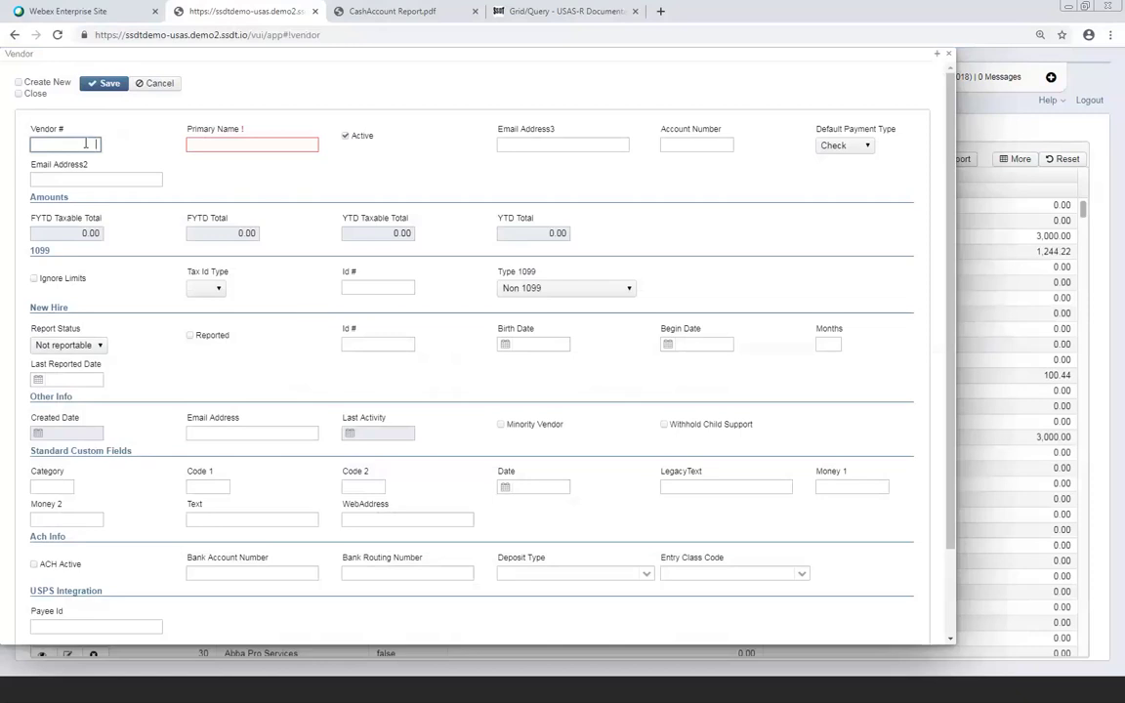
# Leave Default Payment Type on Check, then cancel the new vendor form without saving
pyautogui.click(866, 145)
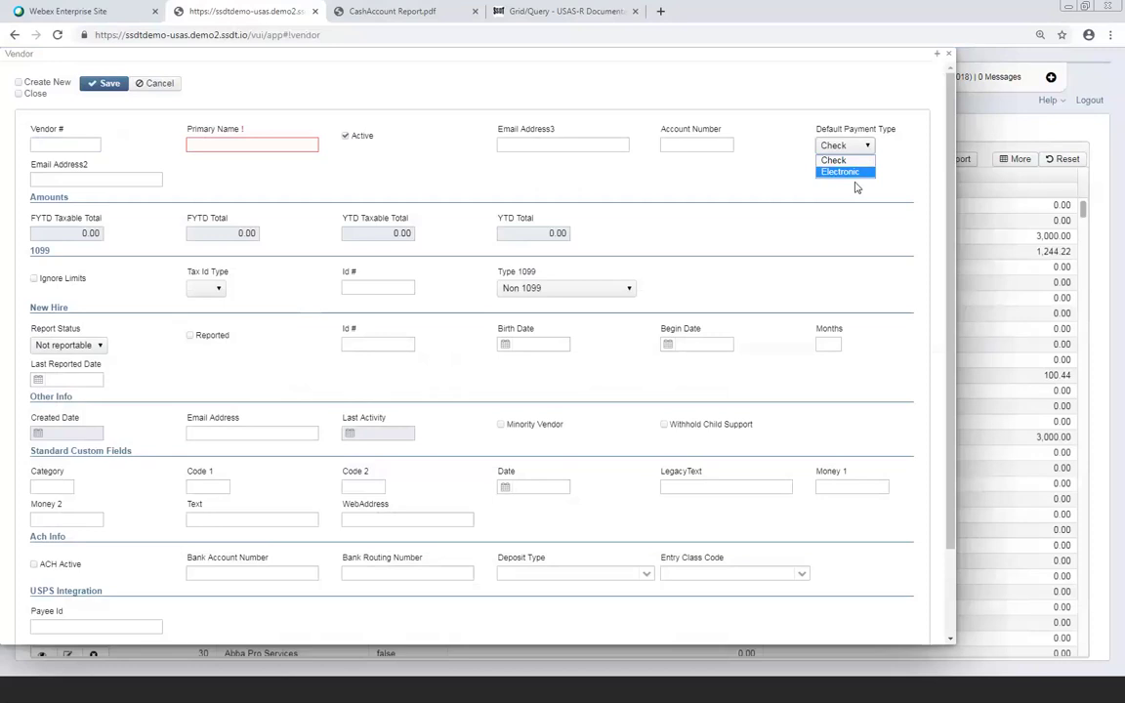
pyautogui.click(64, 143)
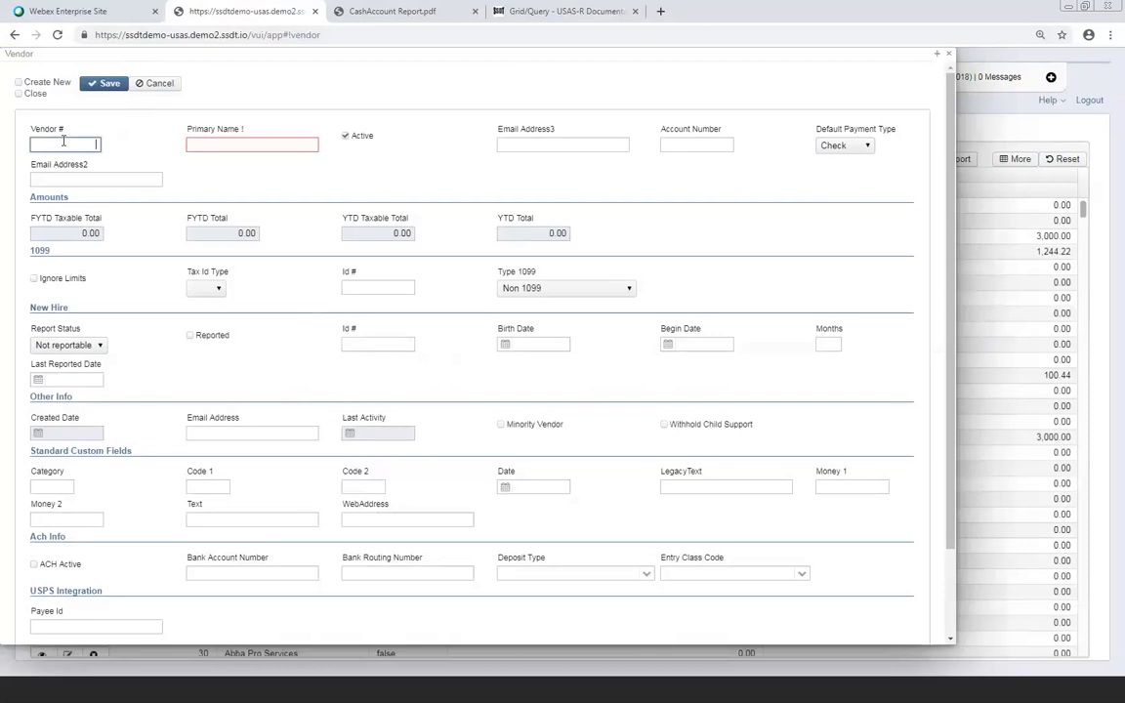
pyautogui.click(173, 87)
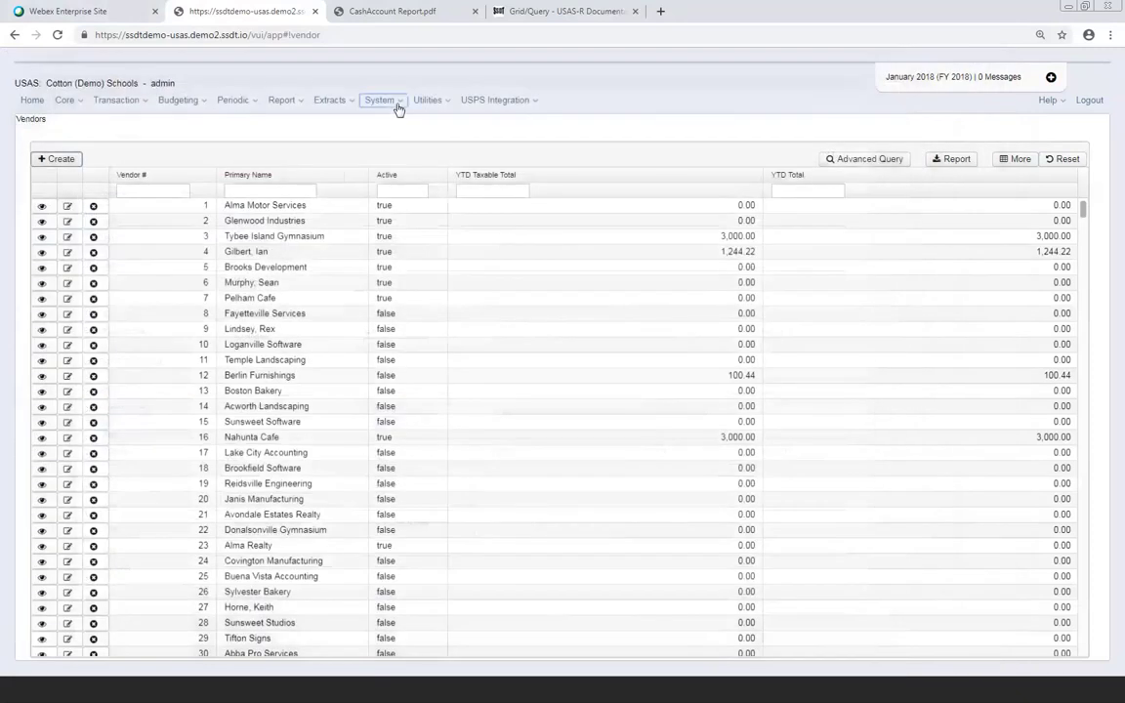
# Edit Transaction Configuration under System > Configuration and select the Highest Vendor Number value
pyautogui.click(399, 106)
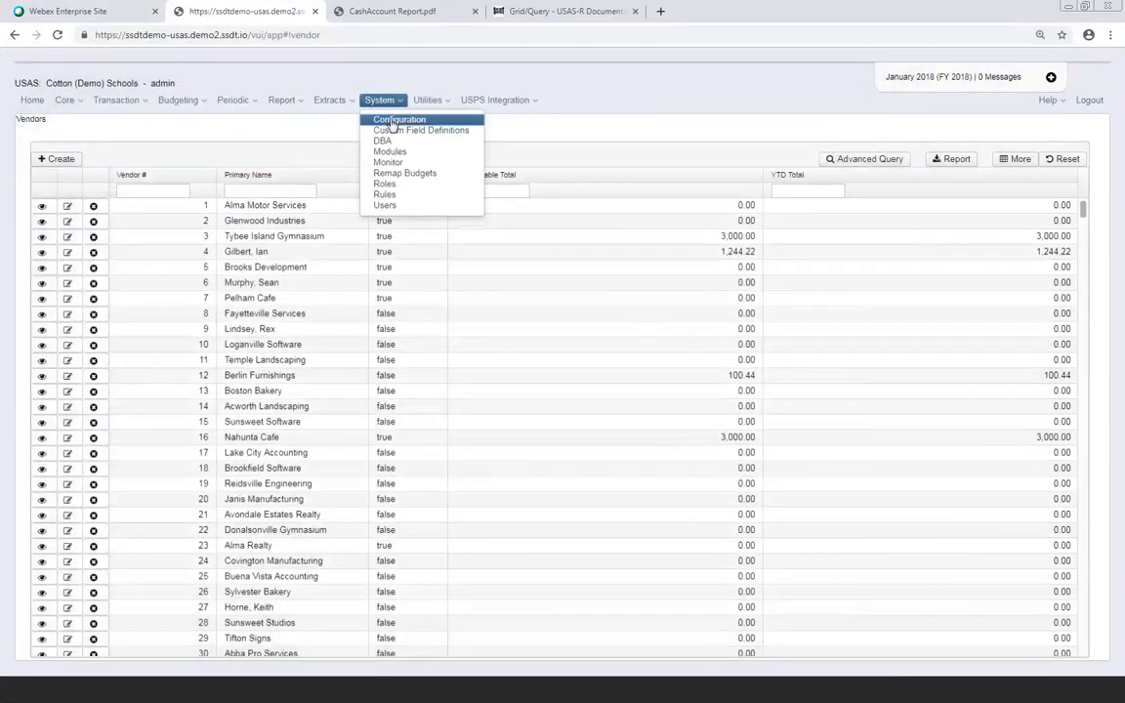
pyautogui.click(394, 121)
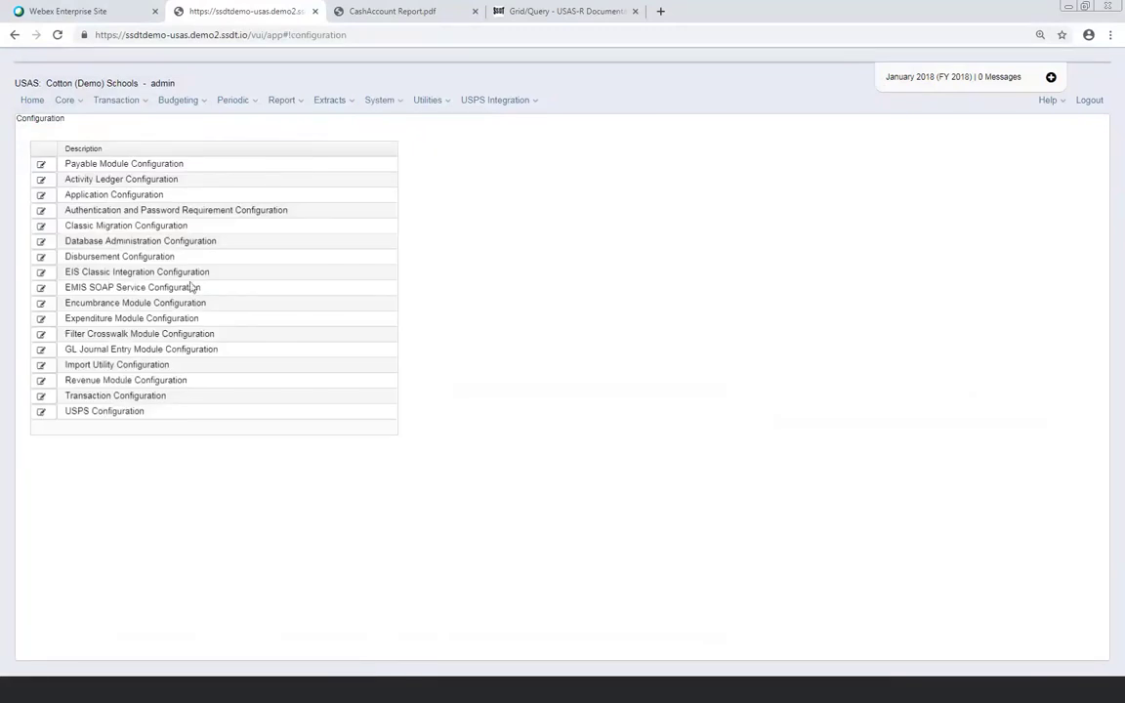
pyautogui.click(42, 397)
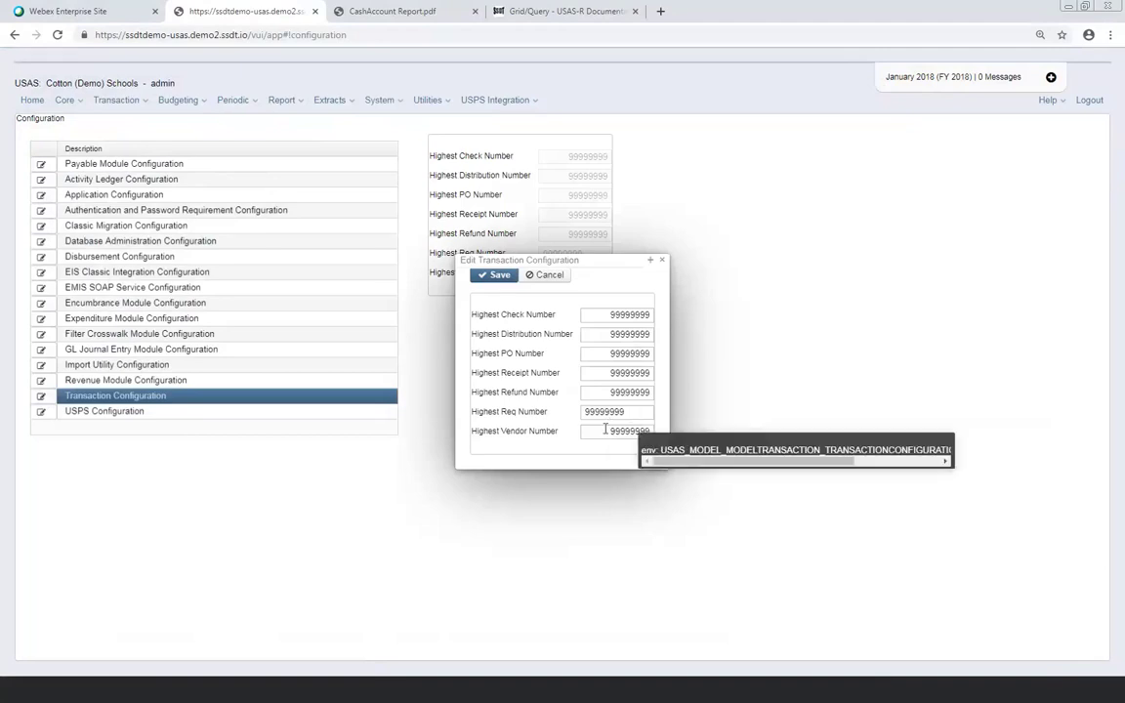
pyautogui.moveTo(606, 430); pyautogui.dragTo(658, 432)
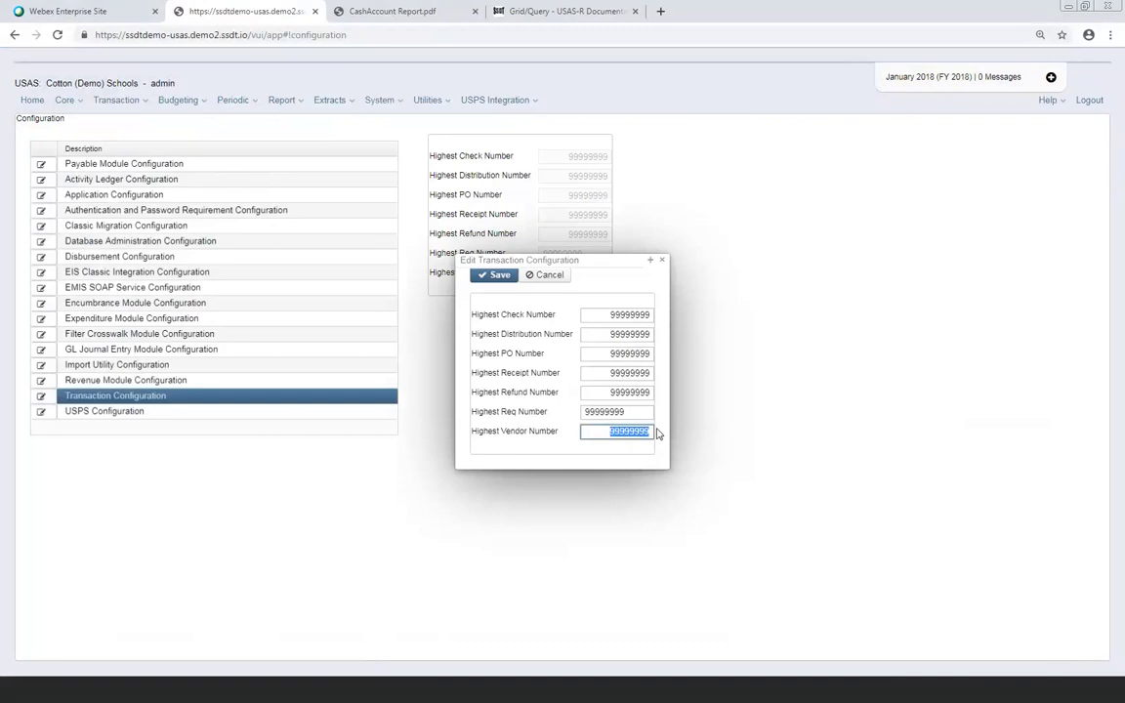
# Try changing Highest Vendor Number to 900000, then cancel, keeping 99999999
pyautogui.write('000')
pyautogui.press('BackSpace')
pyautogui.press('BackSpace')
pyautogui.press('BackSpace')
pyautogui.press('BackSpace')
pyautogui.write('900000')
pyautogui.click(547, 275)
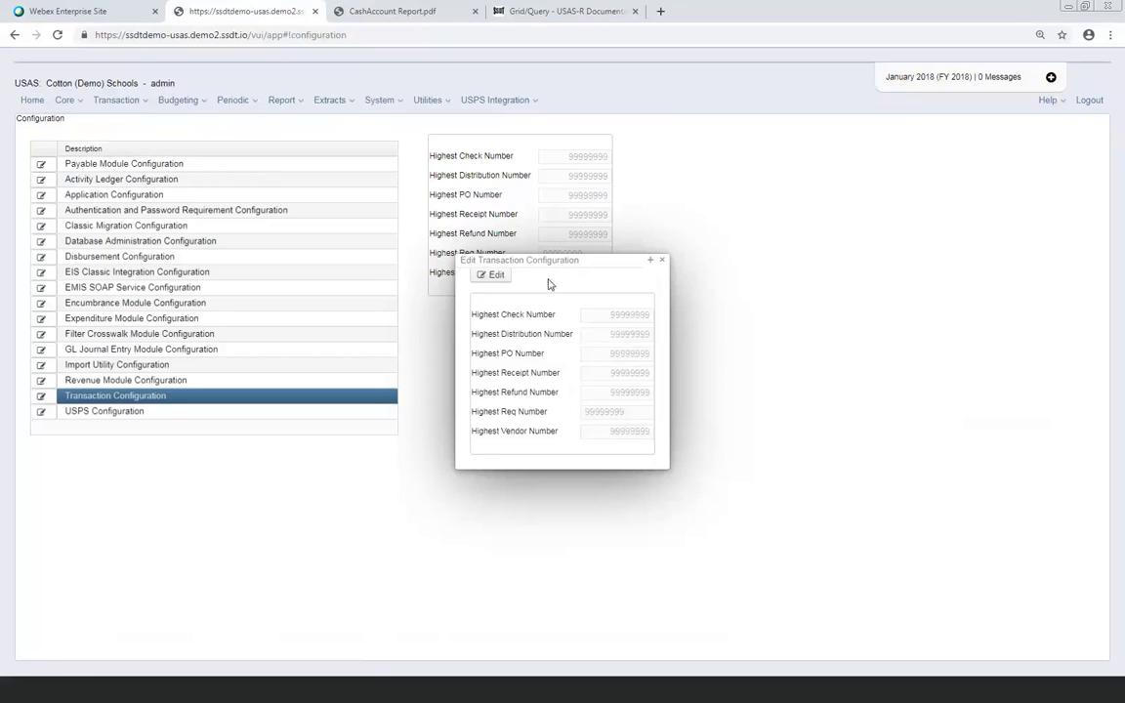
# Close the Transaction Configuration window and start a new vendor from Core > Vendors
pyautogui.click(662, 261)
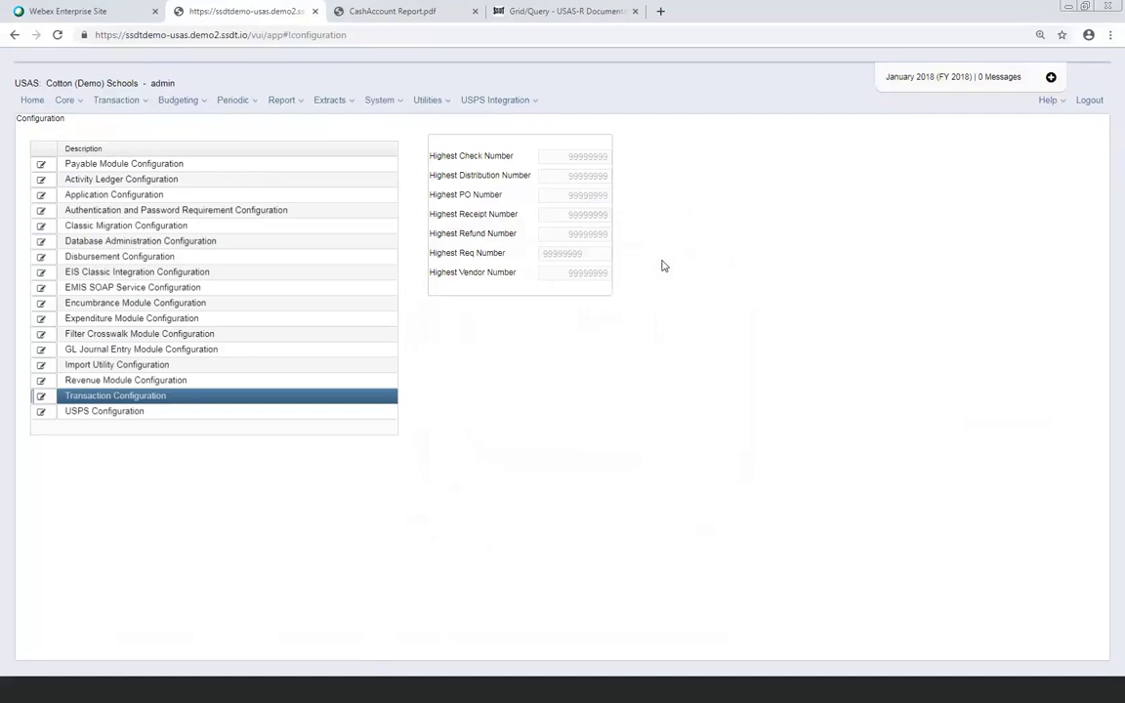
pyautogui.click(66, 100)
pyautogui.click(86, 195)
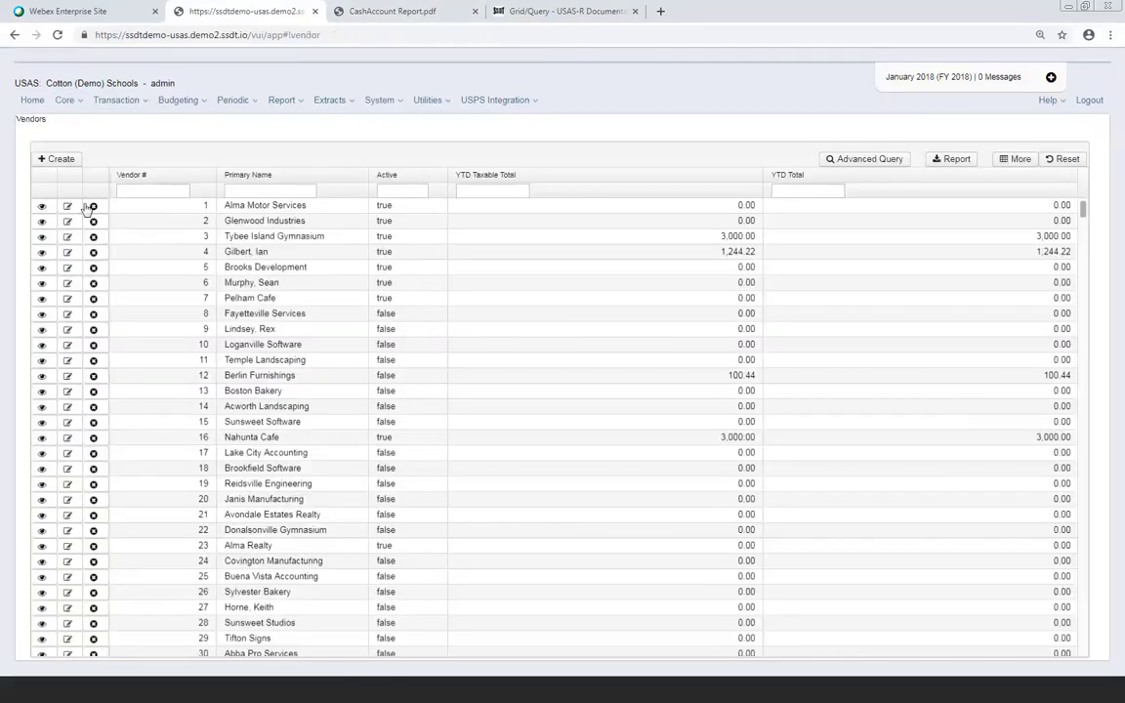
pyautogui.click(45, 158)
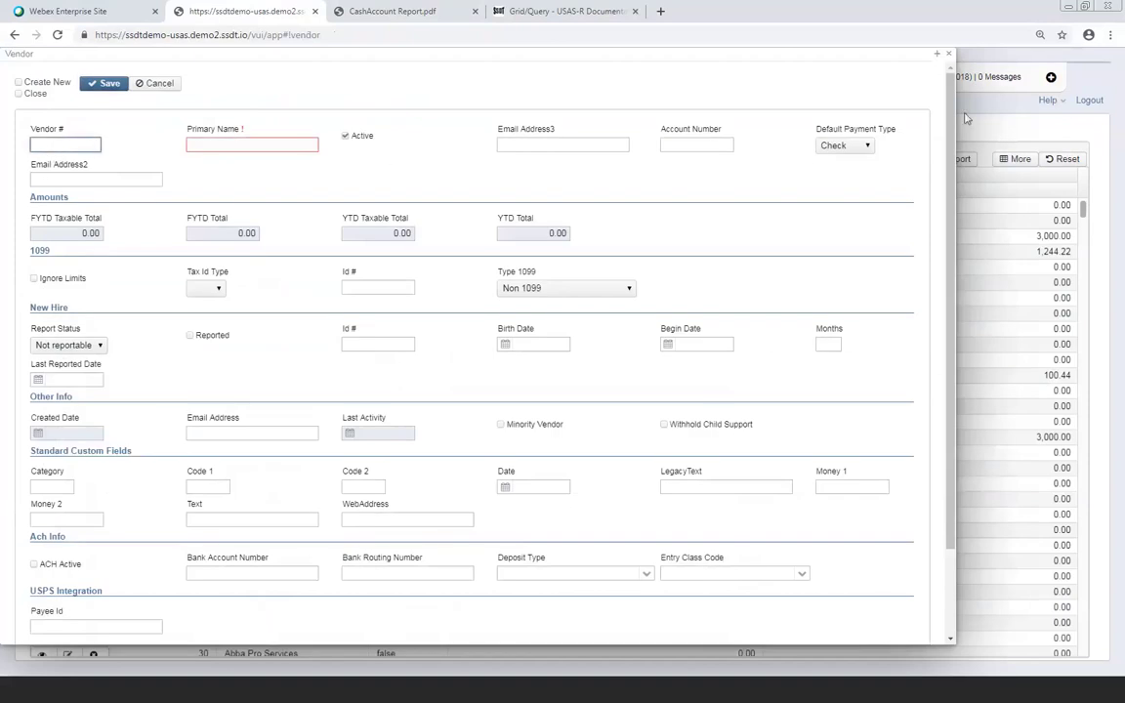
# Set the new vendor's Default Payment Type to Electronic
pyautogui.click(867, 145)
pyautogui.click(851, 173)
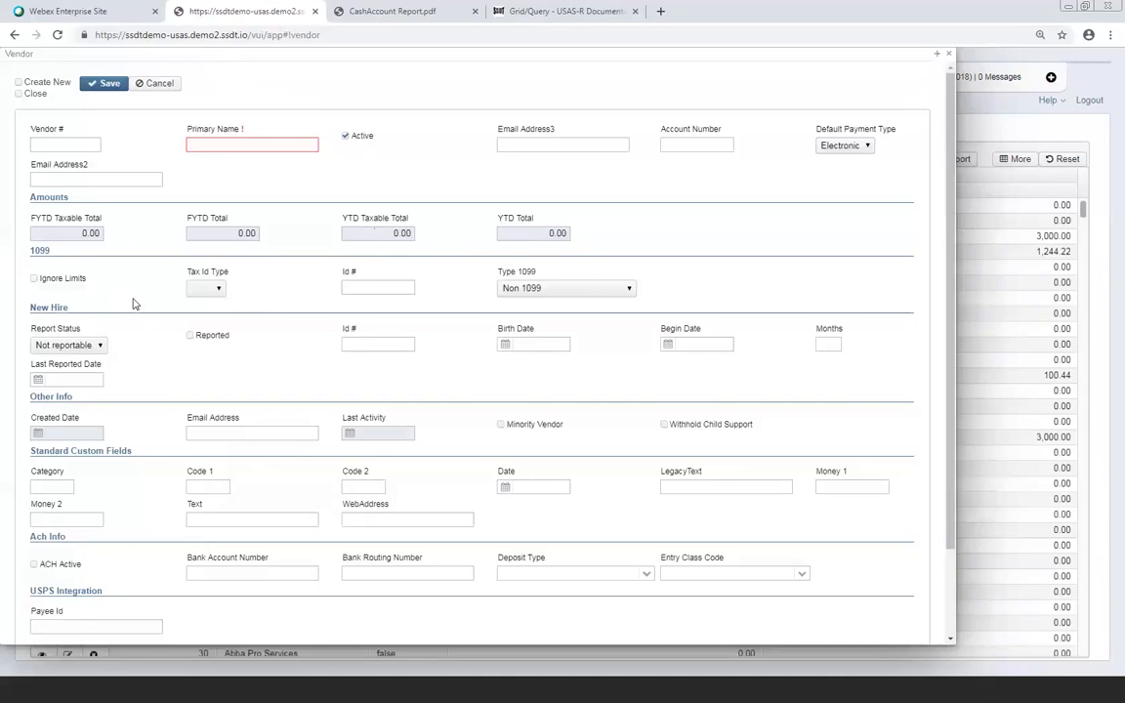
pyautogui.click(220, 292)
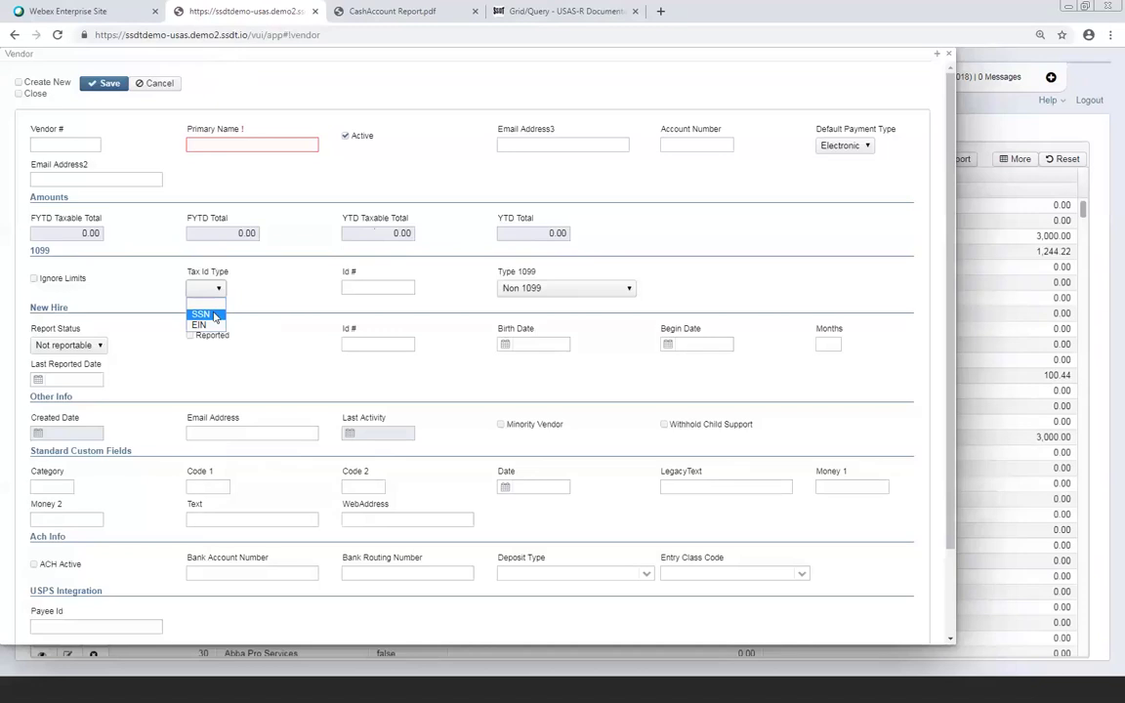
pyautogui.click(164, 360)
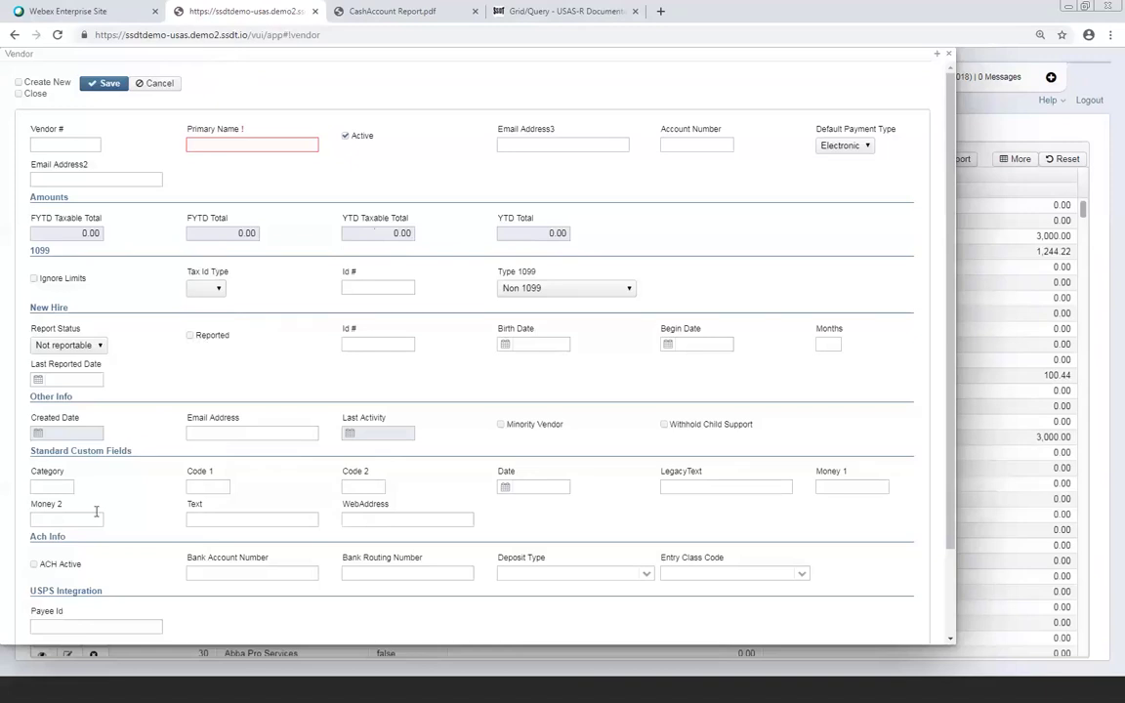
# Scroll the new vendor form down to the empty Locations section
pyautogui.scroll(-3, 110, 514)
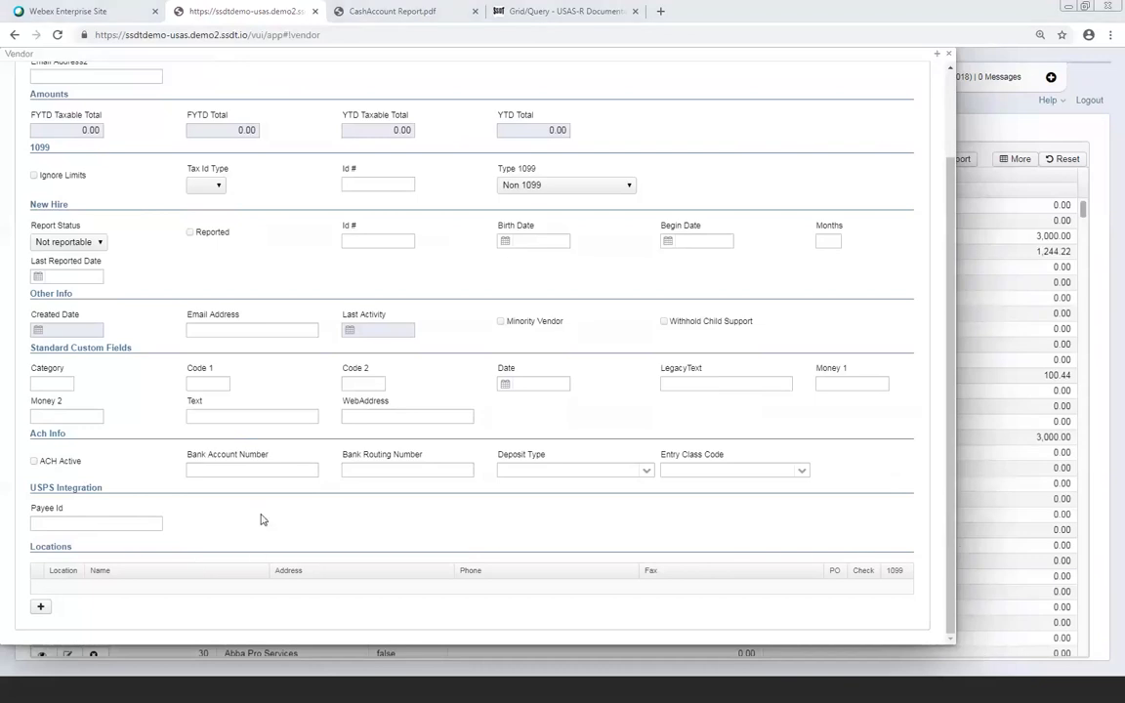
# Add a new vendor location named 'PO Address'
pyautogui.click(39, 608)
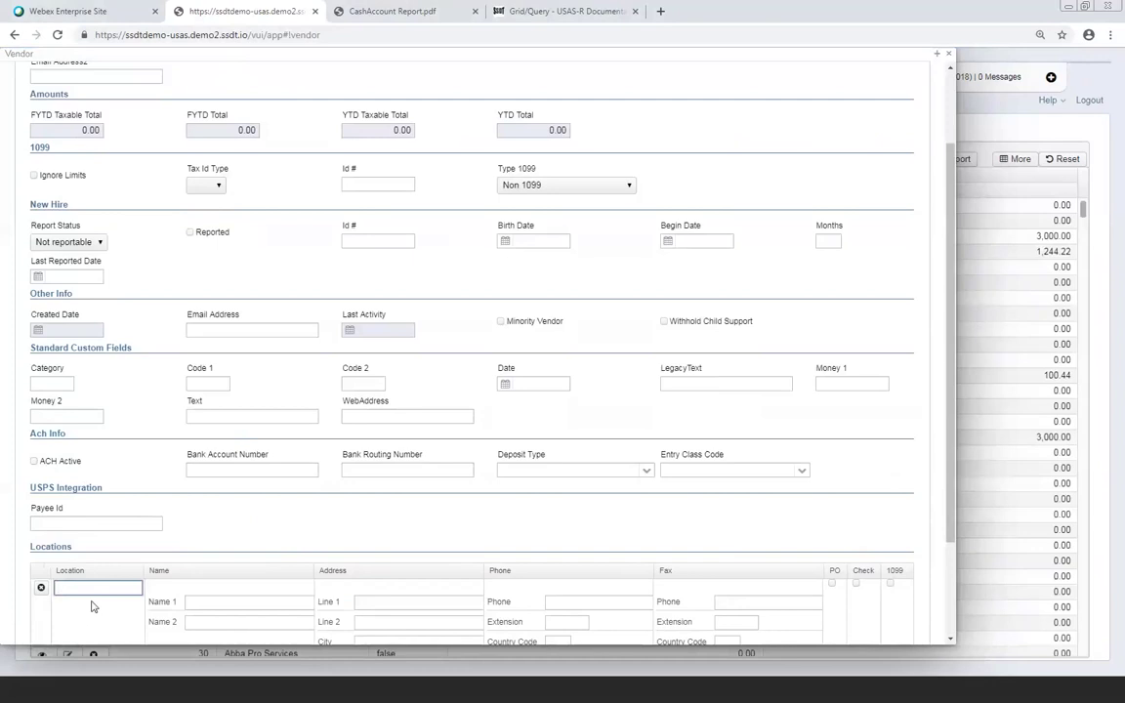
pyautogui.scroll(-3, 90, 585)
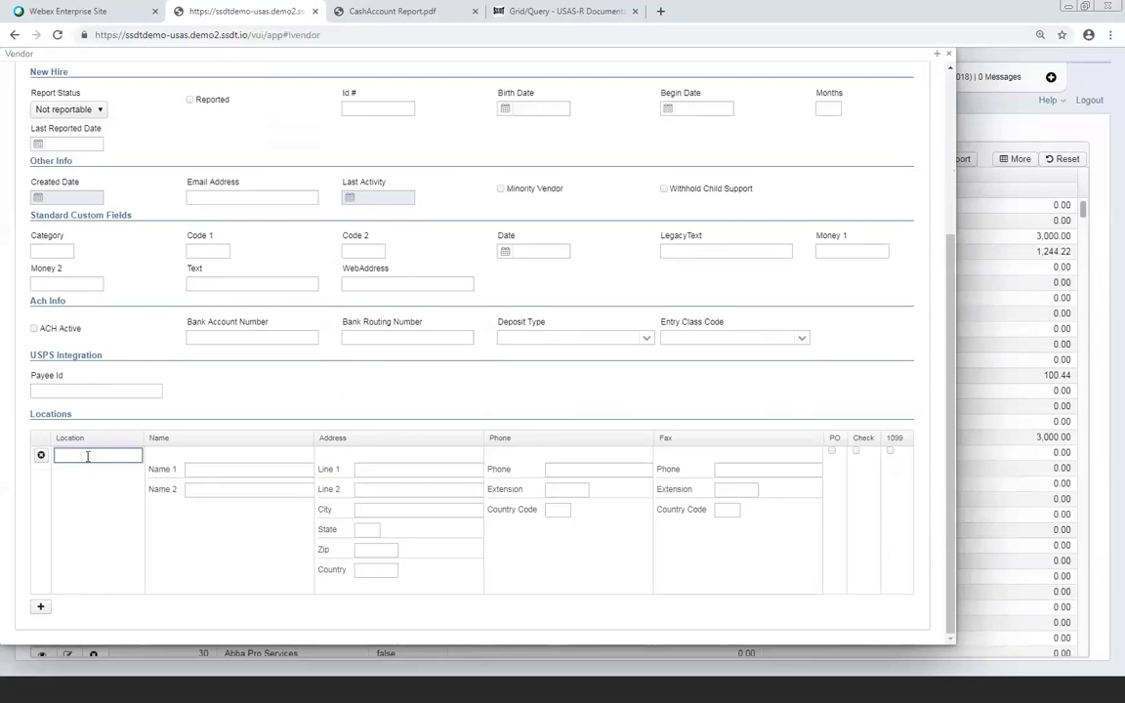
pyautogui.write('PO Address')
pyautogui.press('Tab')
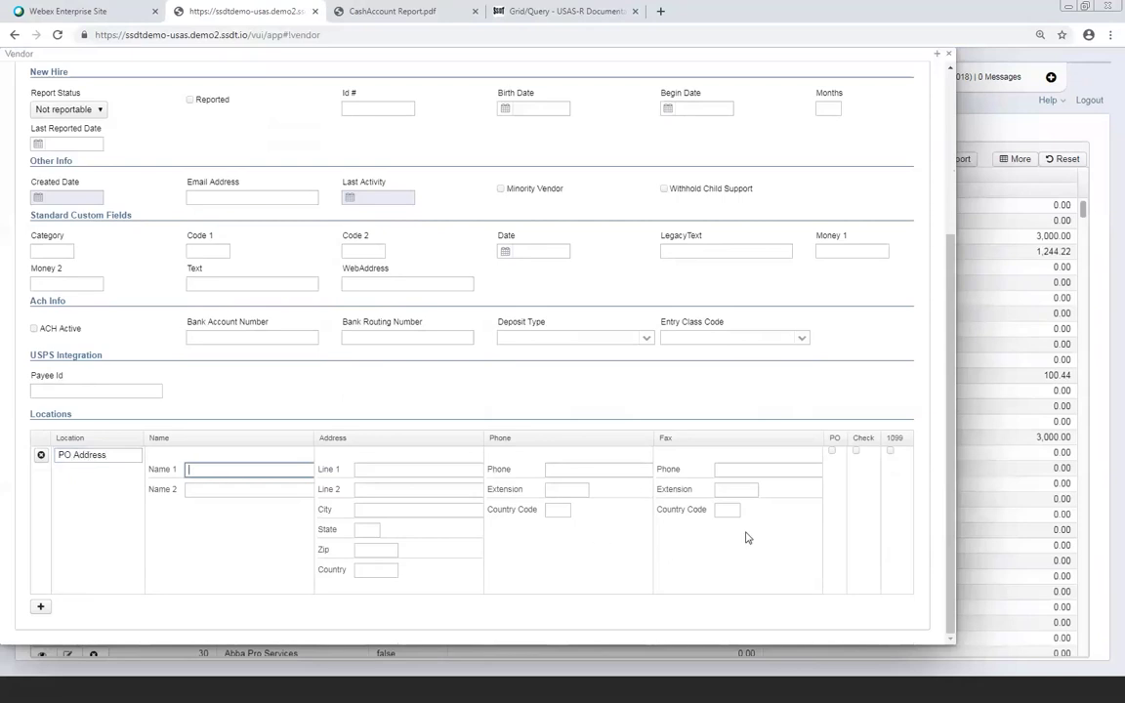
# Tick the location's PO and Check flags, then clear them again
pyautogui.click(831, 451)
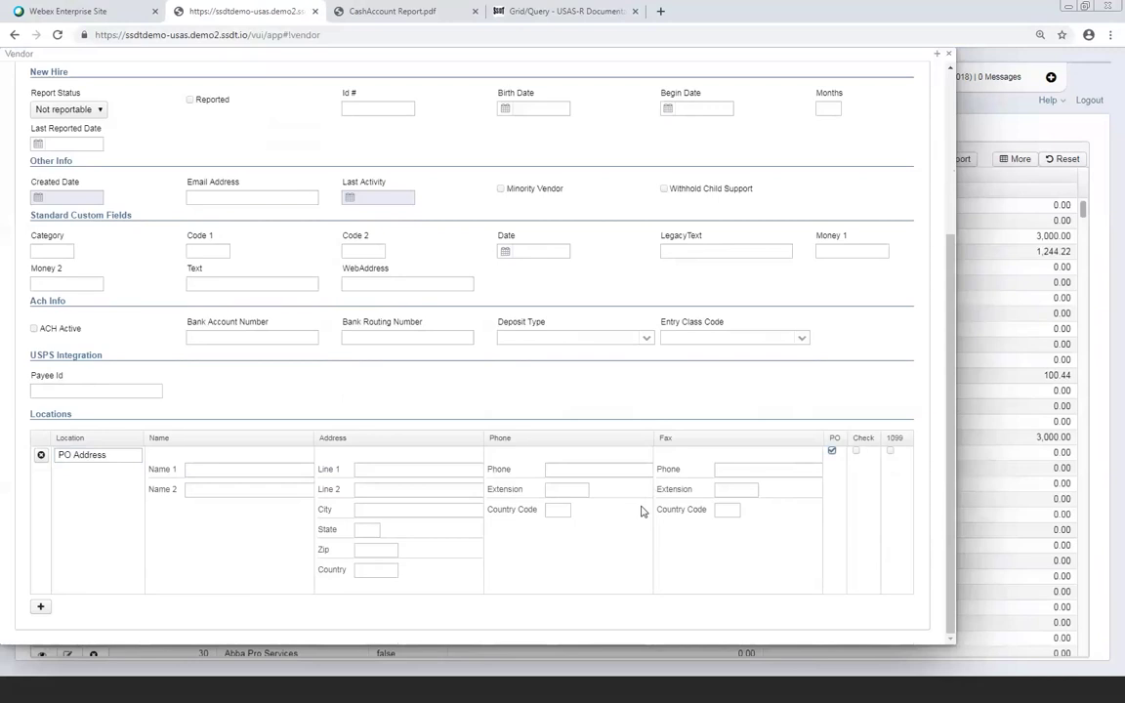
pyautogui.click(857, 452)
pyautogui.click(830, 450)
# Cancel the unsaved new vendor from the top of the Vendor dialog
pyautogui.scroll(5, 389, 458)
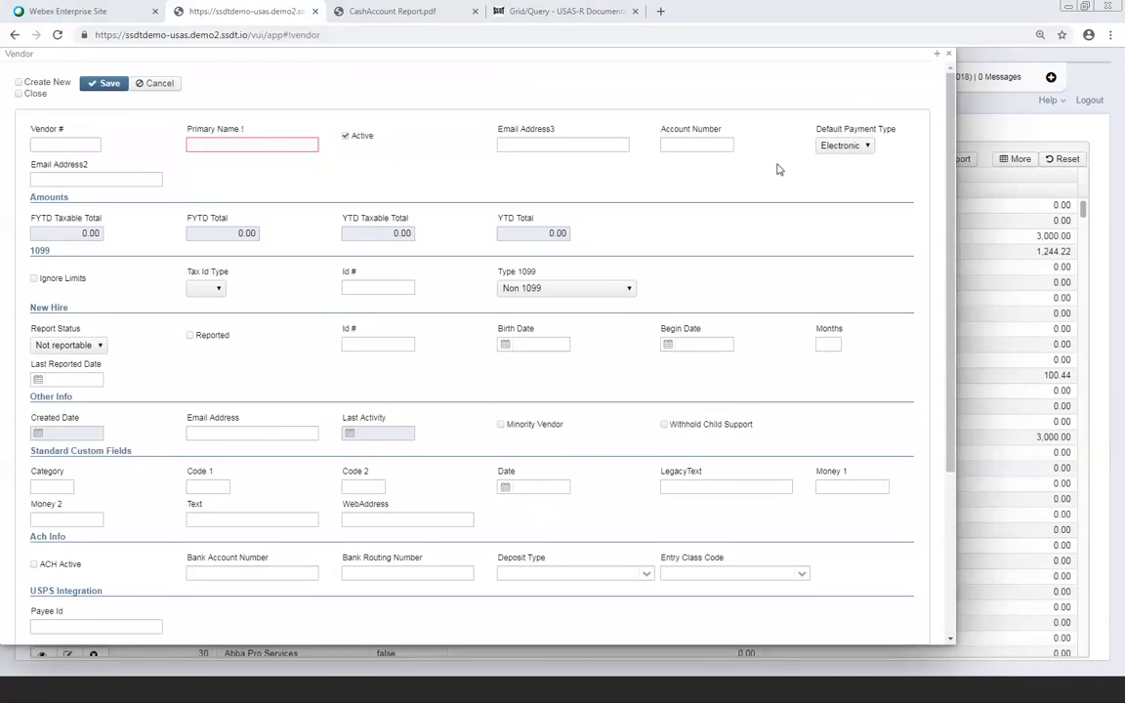
pyautogui.click(153, 83)
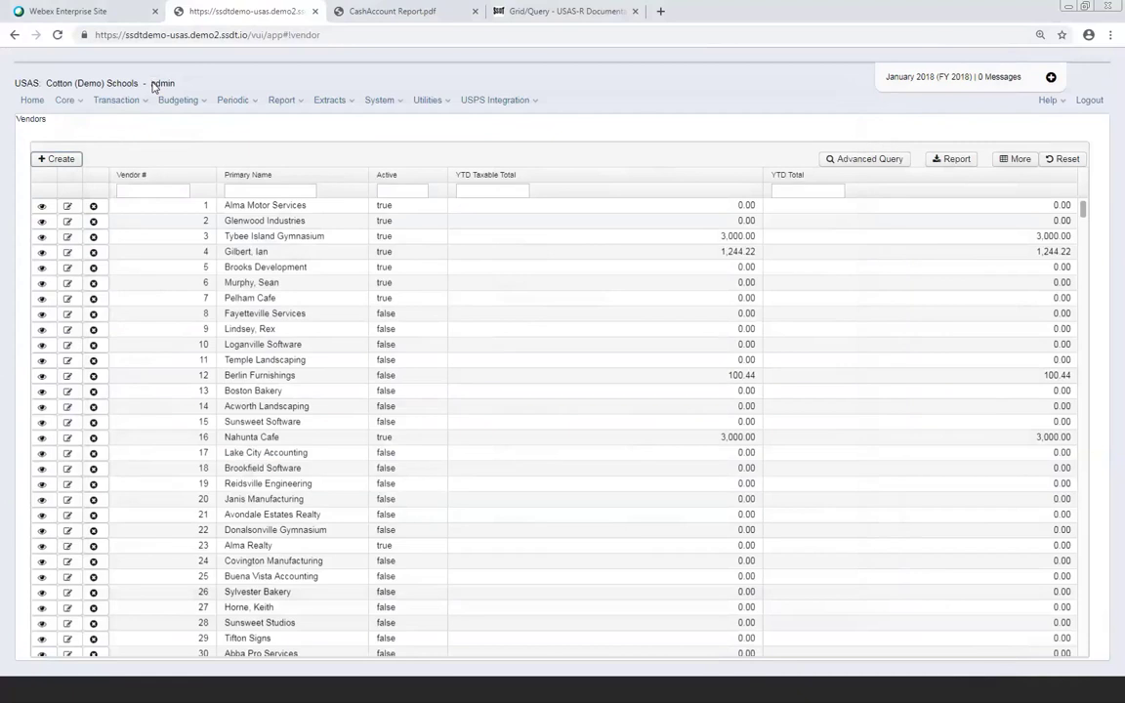
pyautogui.click(69, 100)
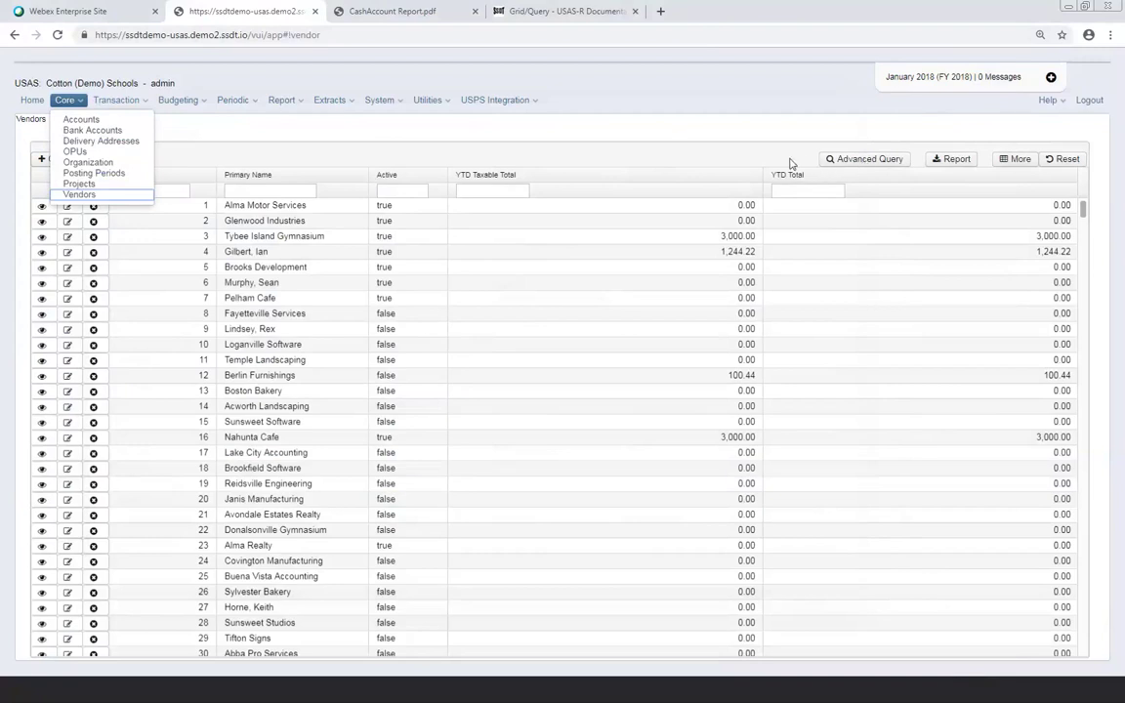
pyautogui.click(866, 159)
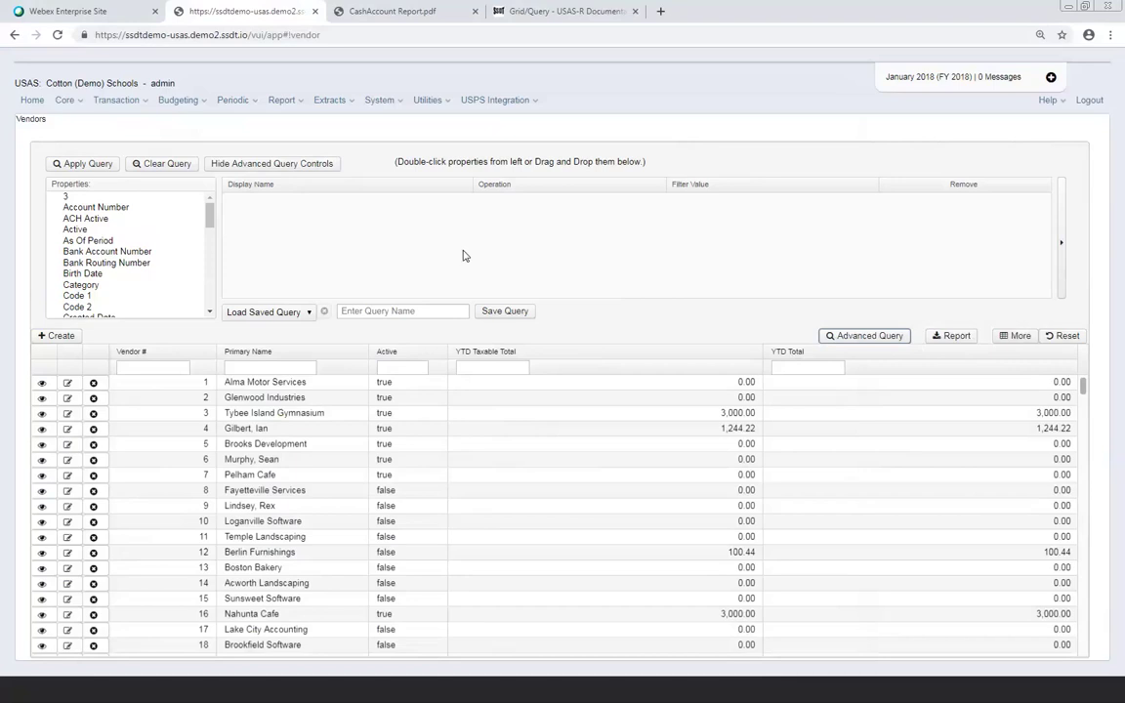
pyautogui.click(1020, 337)
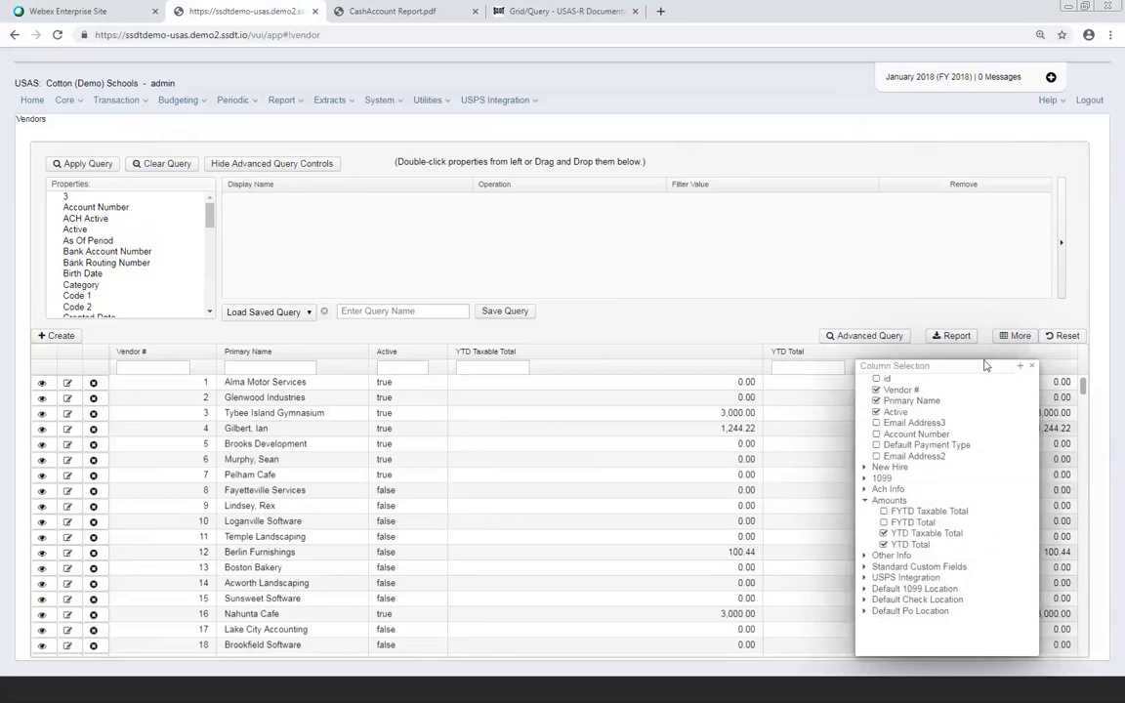
pyautogui.click(1030, 367)
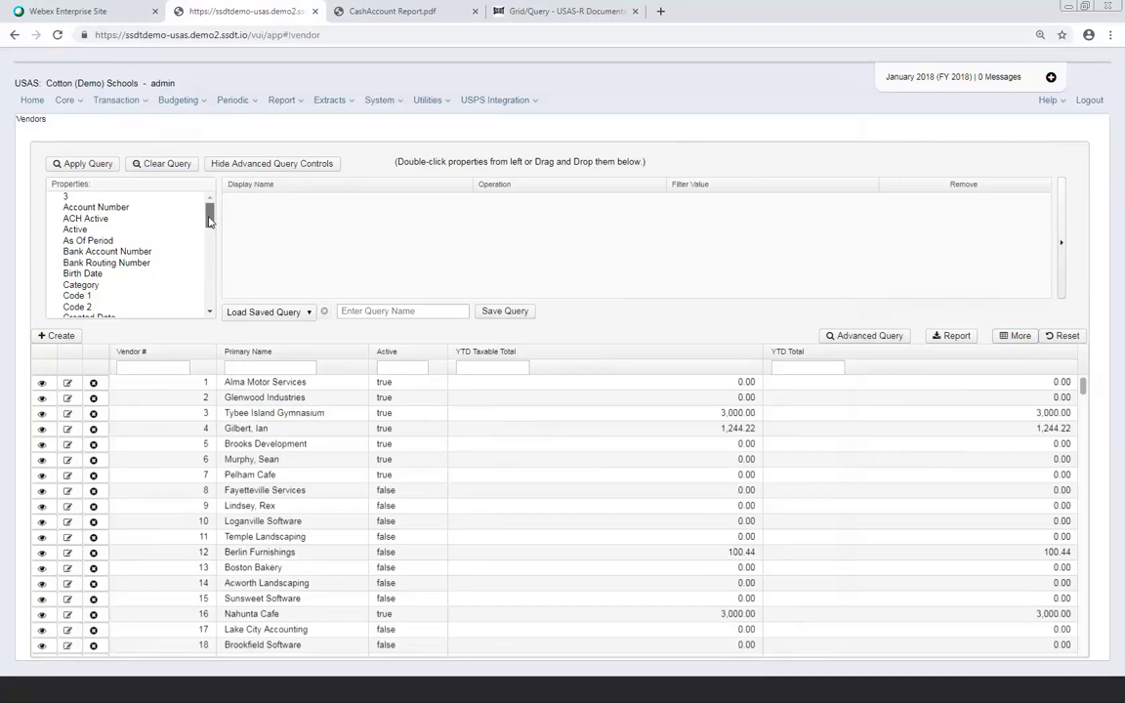
# Add a Type 1099 query condition using Not equals with filter value 'Non 1099'
pyautogui.moveTo(211, 217); pyautogui.dragTo(208, 301)
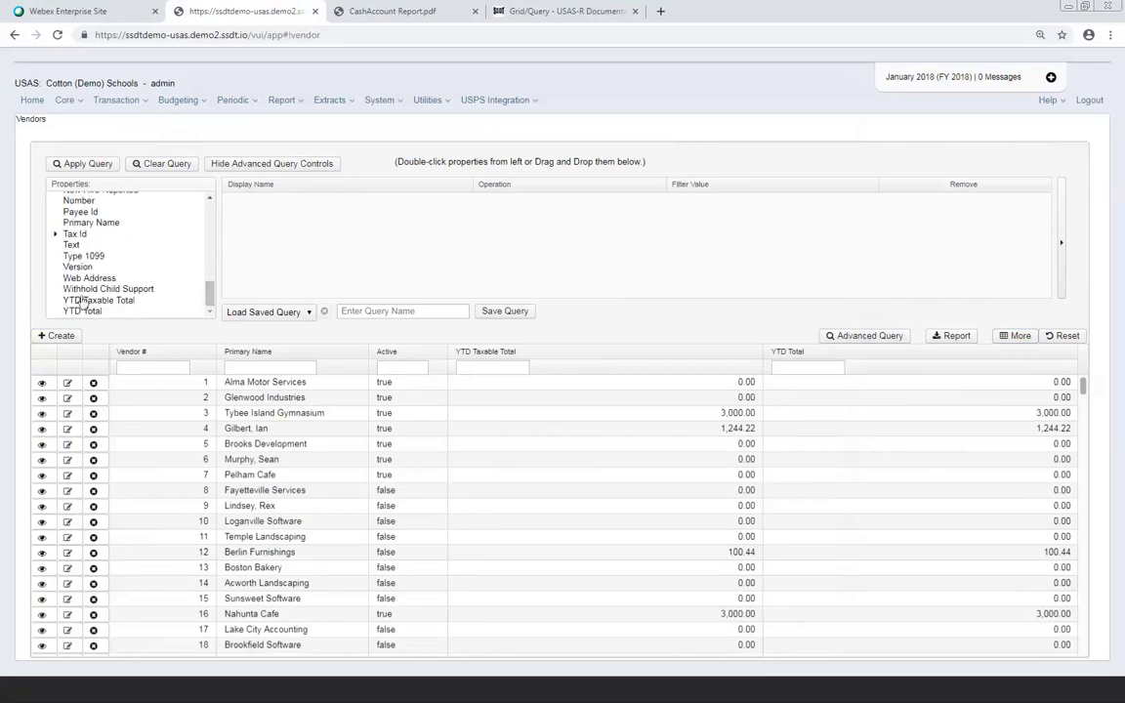
pyautogui.doubleClick(90, 259)
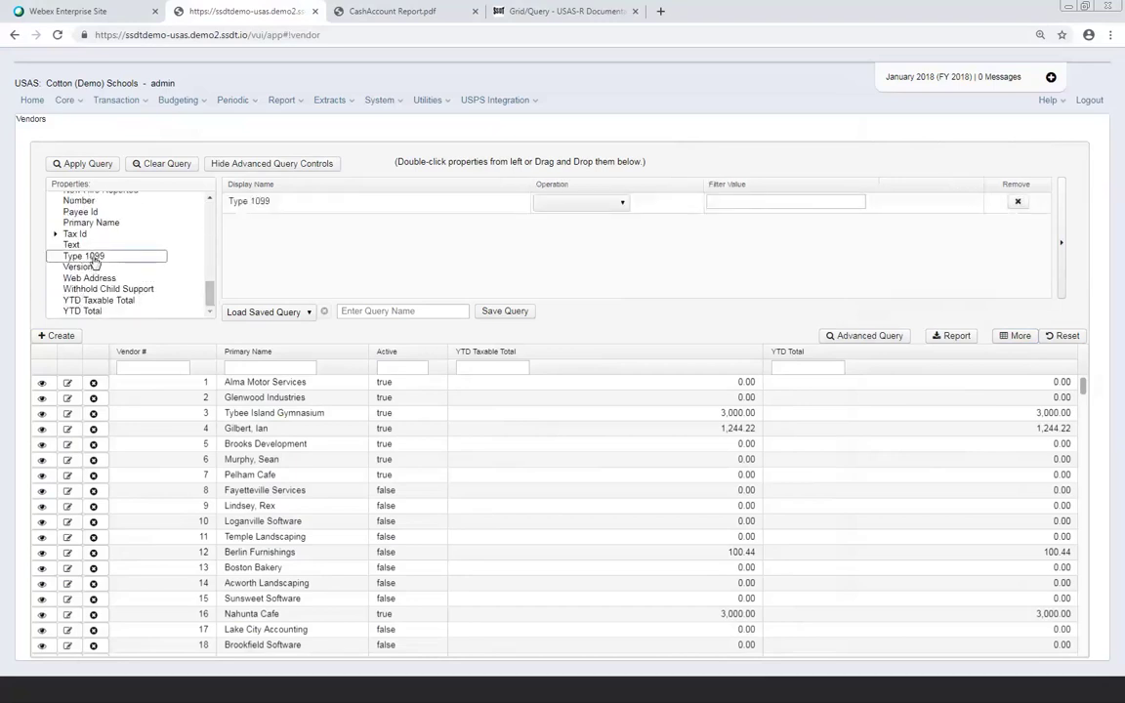
pyautogui.click(623, 204)
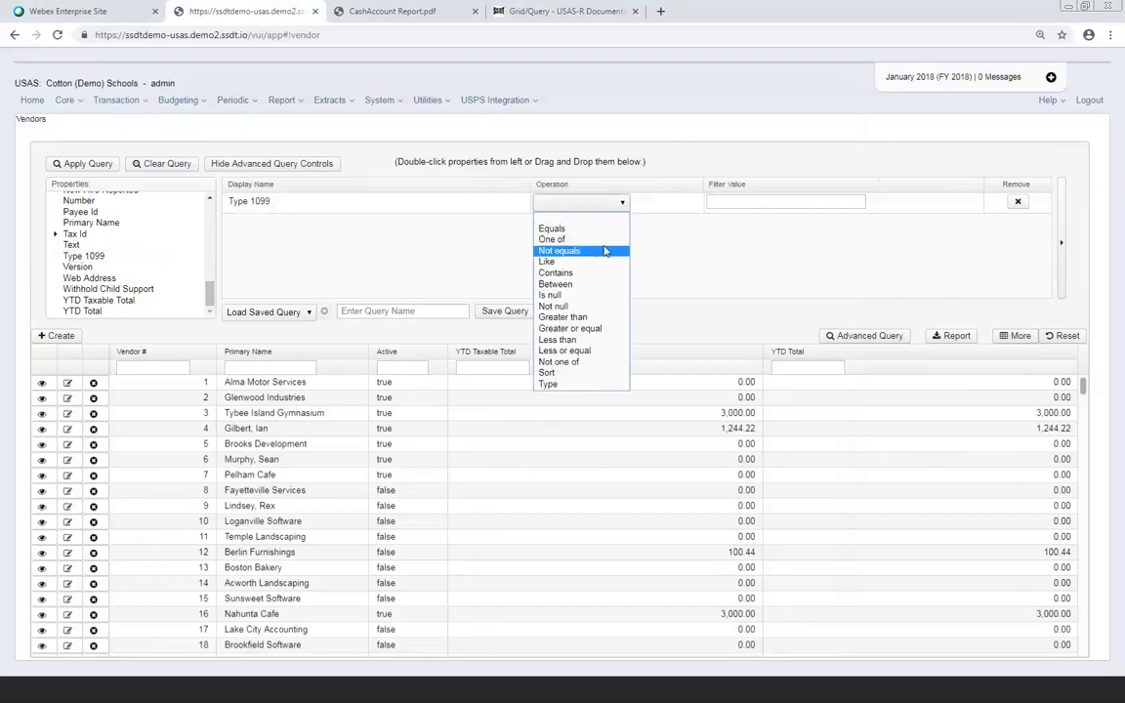
pyautogui.click(601, 250)
pyautogui.click(723, 203)
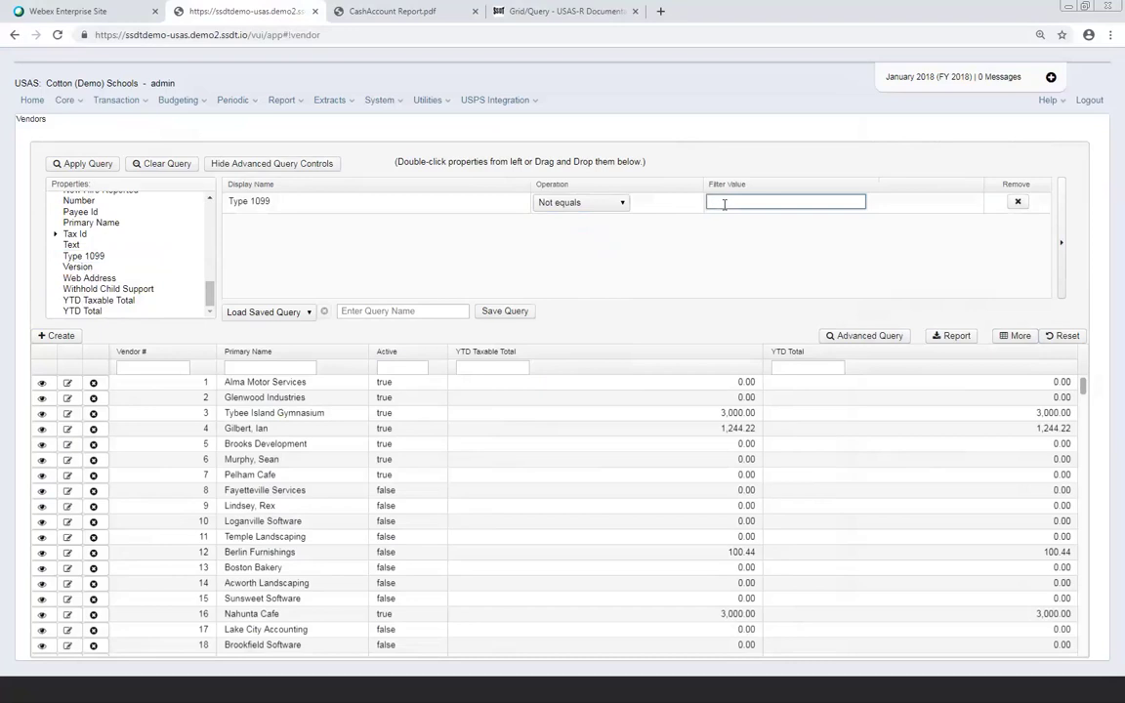
pyautogui.write('Non 1099')
pyautogui.press('BackSpace')
pyautogui.press('BackSpace')
pyautogui.press('BackSpace')
pyautogui.press('BackSpace')
pyautogui.write('1099')
# Add a YTD Taxable Total greater-or-equal 600 condition and apply the query
pyautogui.doubleClick(131, 305)
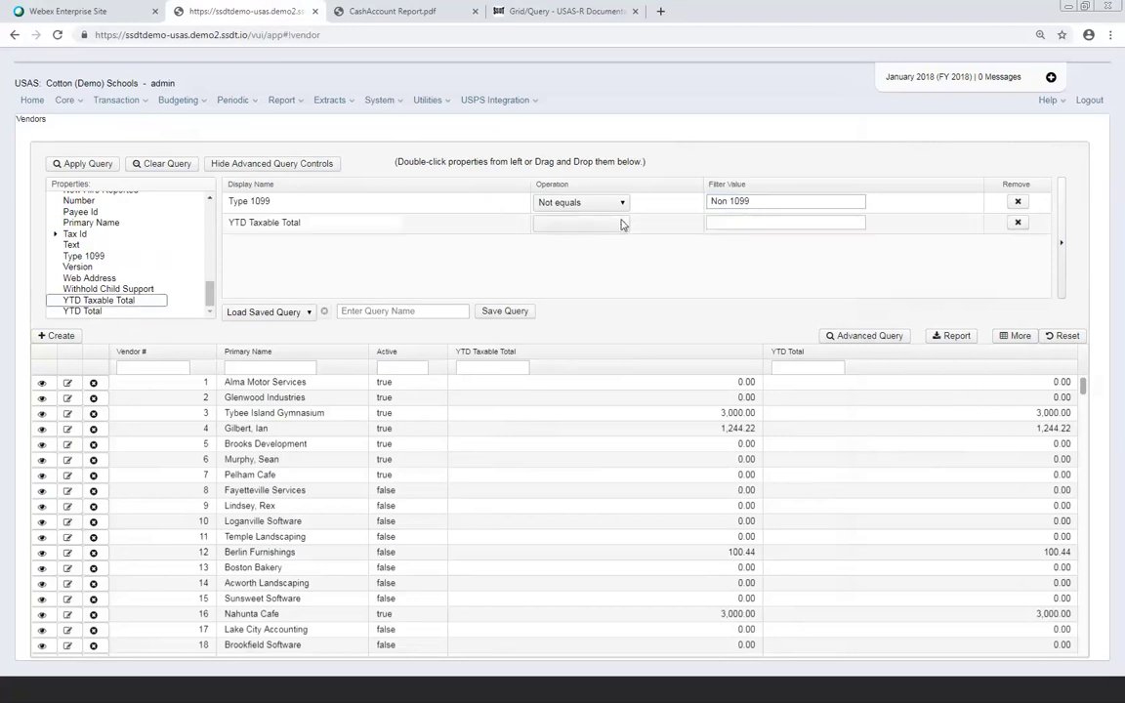
pyautogui.click(617, 222)
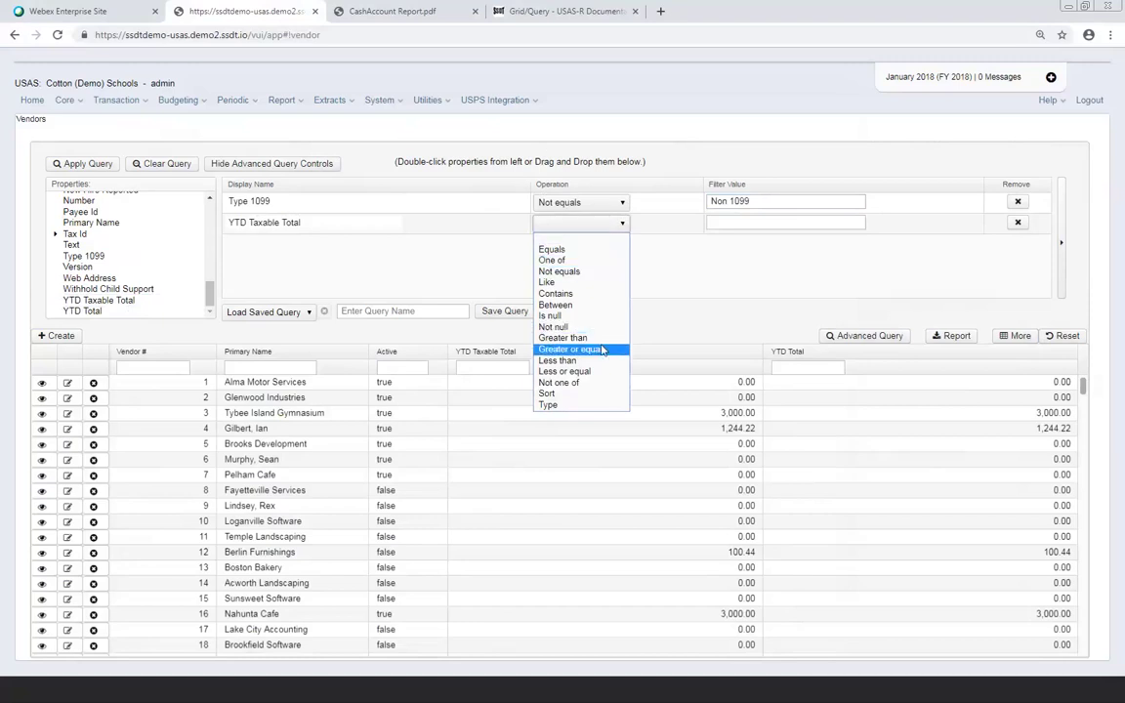
pyautogui.click(570, 348)
pyautogui.click(732, 219)
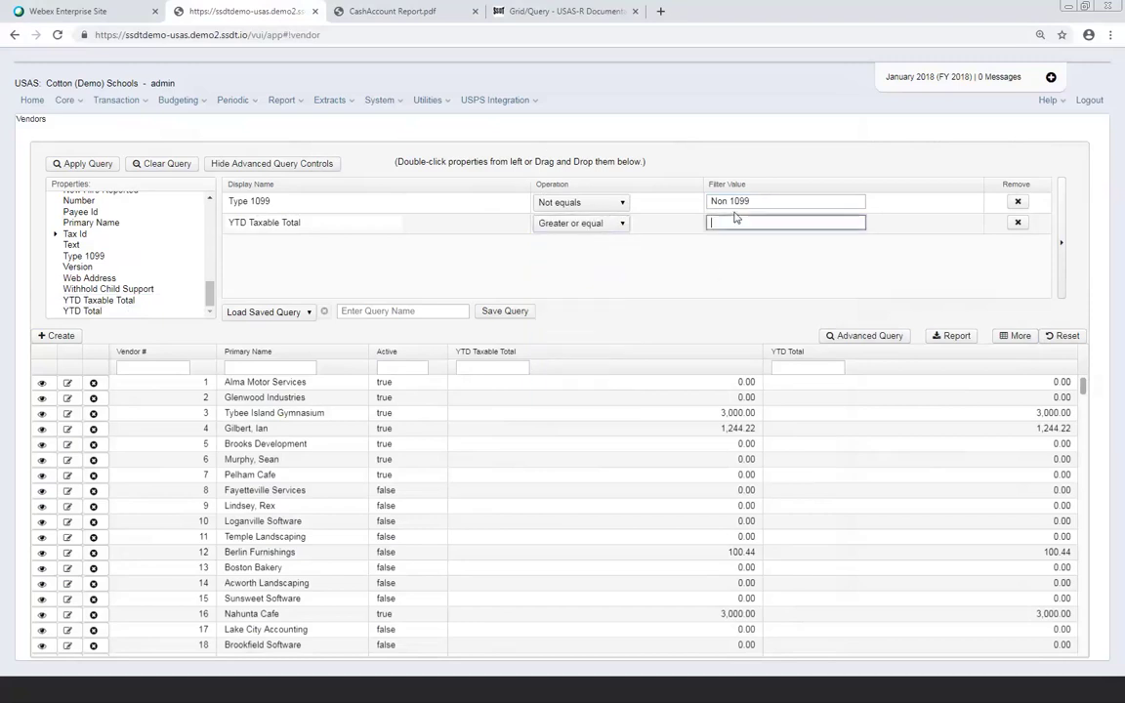
pyautogui.write('600')
pyautogui.click(83, 164)
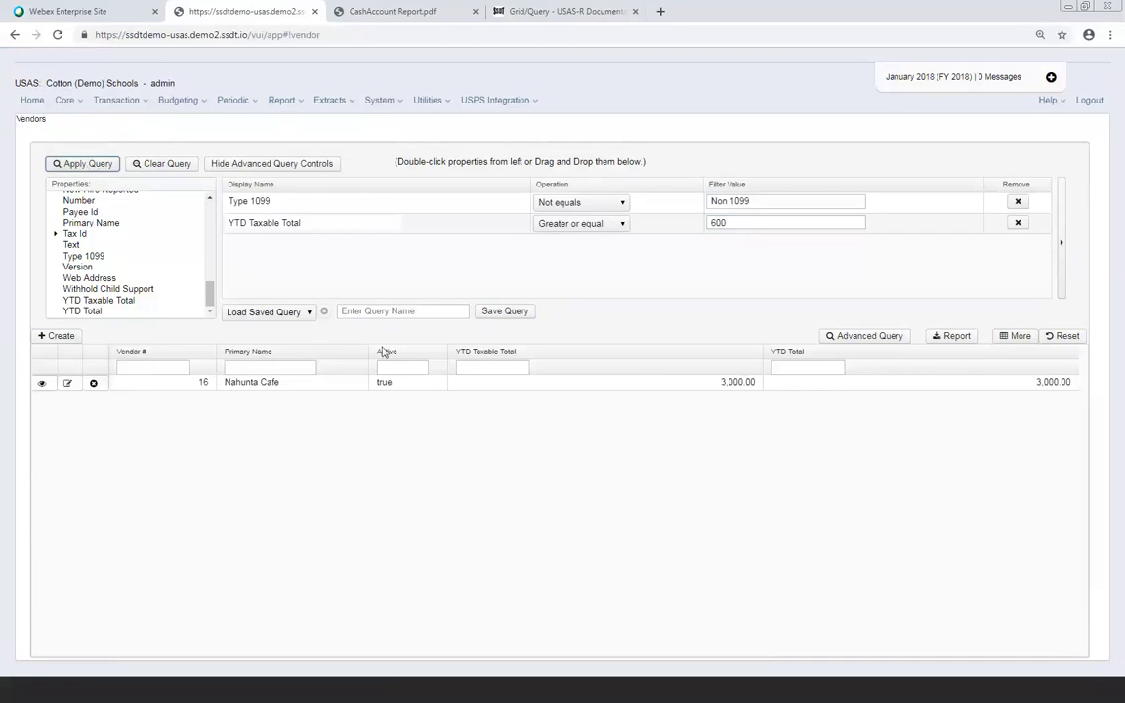
# Save the query as '1099 Vendors' and select it in the saved queries list
pyautogui.click(379, 312)
pyautogui.write('1099')
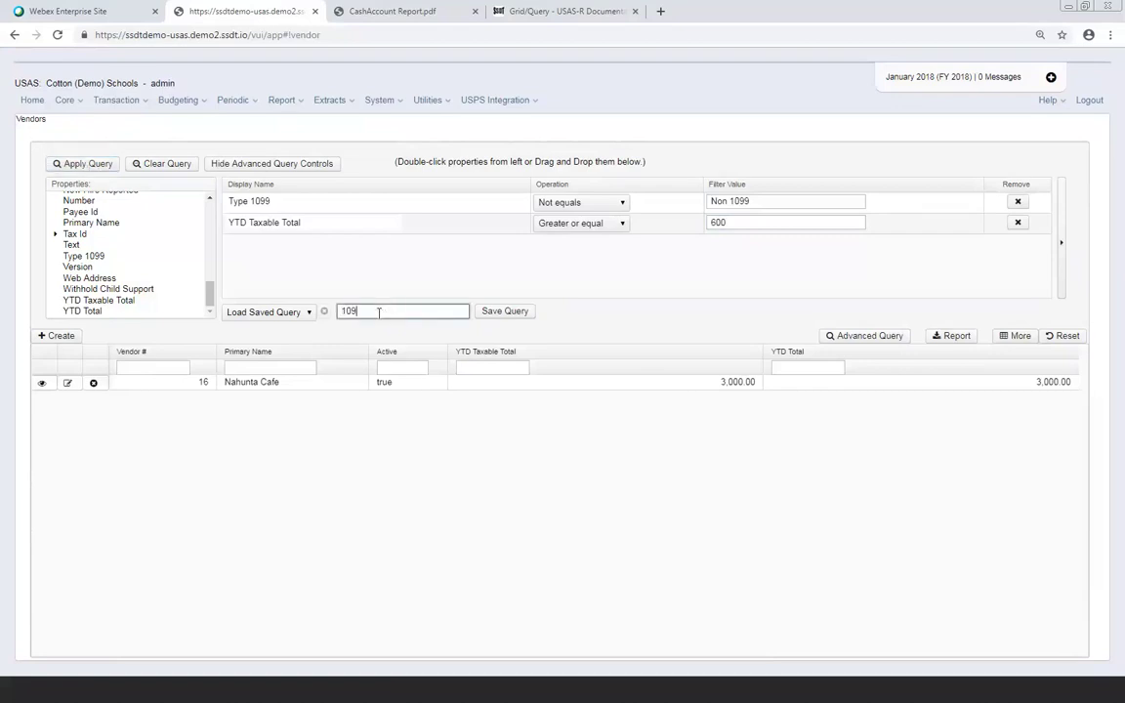
pyautogui.write('endors')
pyautogui.click(494, 315)
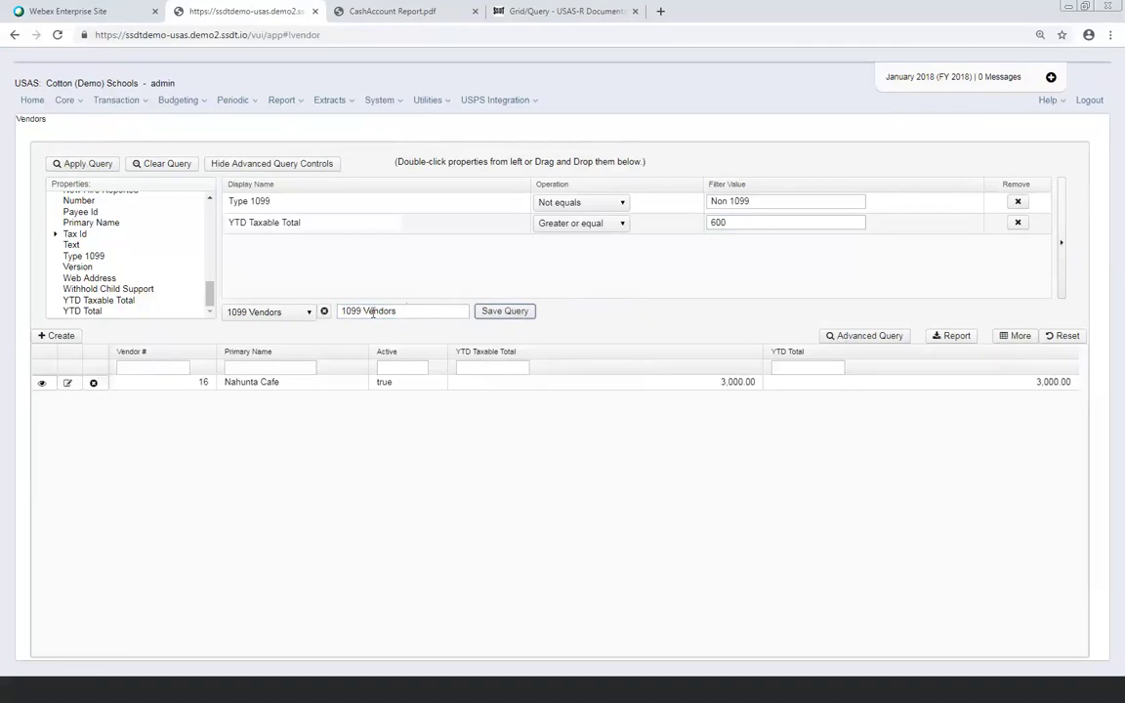
pyautogui.click(308, 312)
pyautogui.click(283, 338)
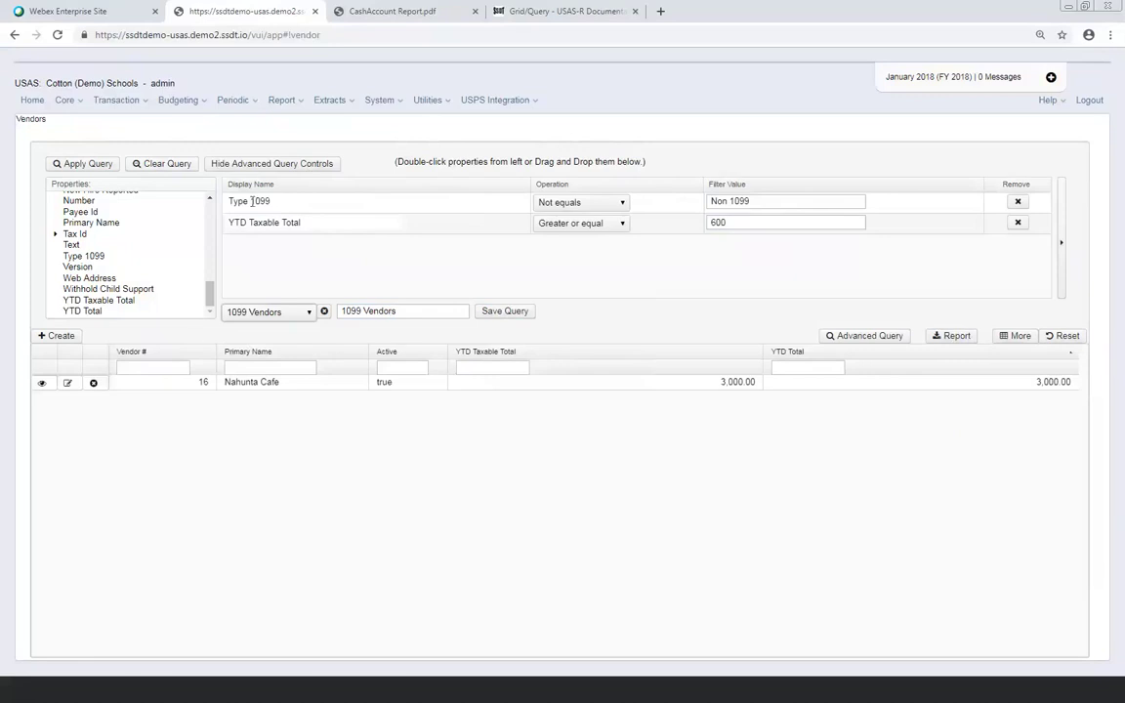
# Hide the advanced query controls and reload the grid with all vendors
pyautogui.click(871, 336)
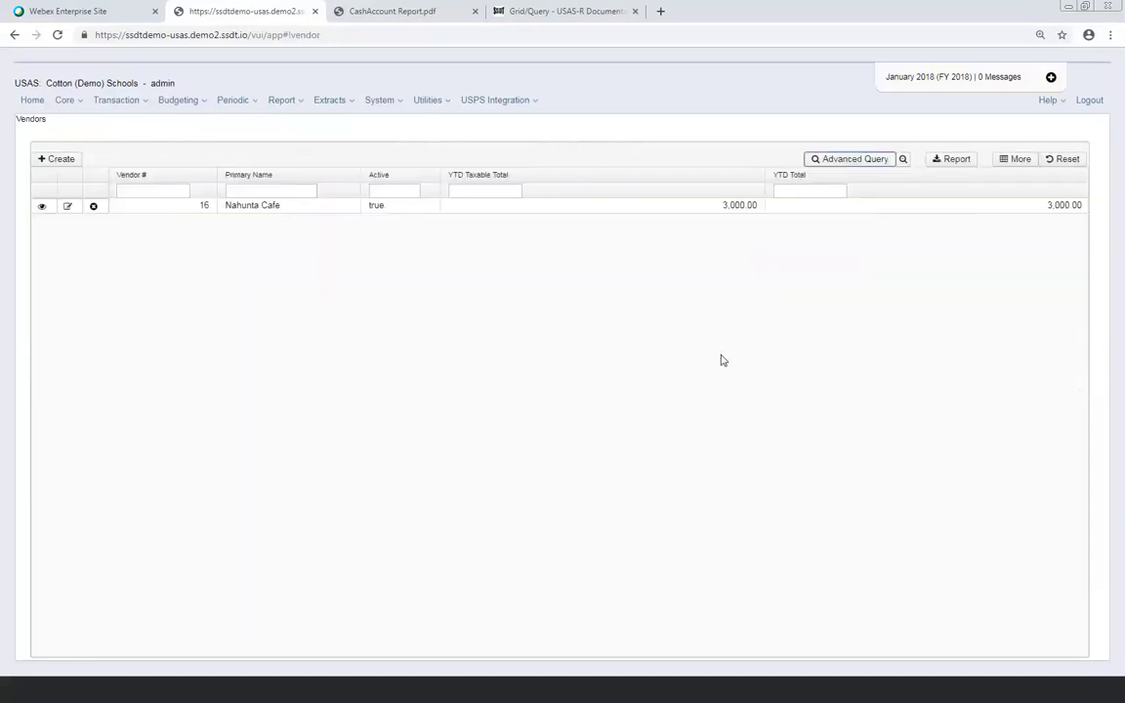
pyautogui.click(904, 159)
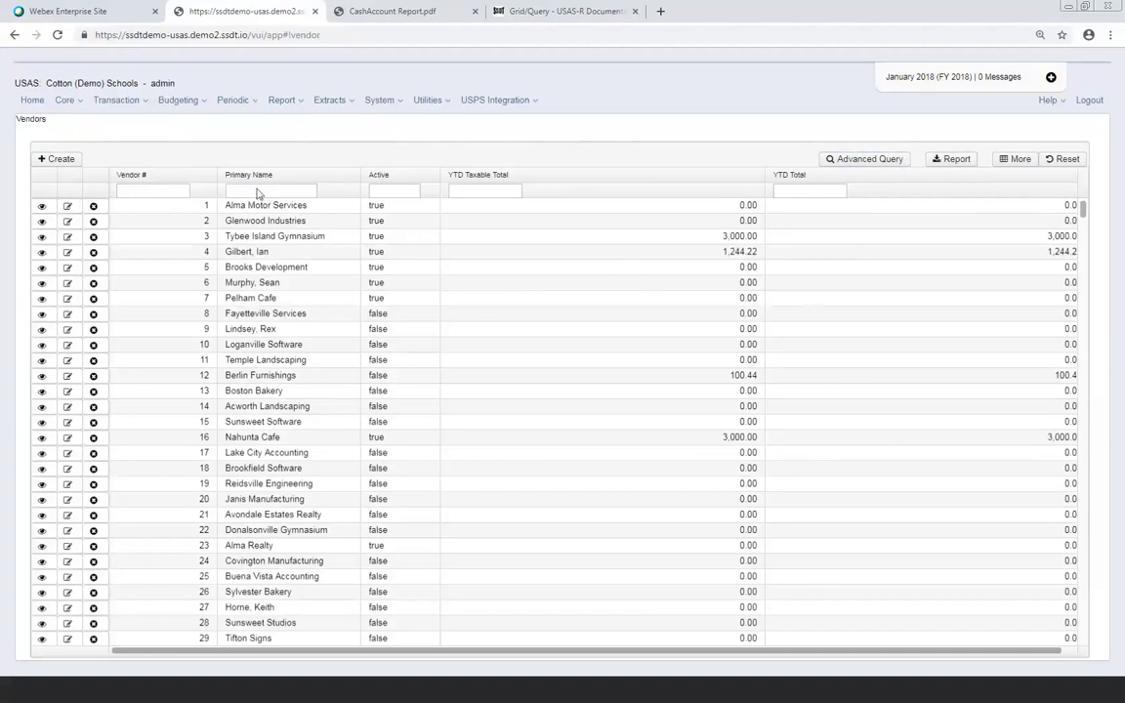
pyautogui.click(473, 193)
pyautogui.write('100')
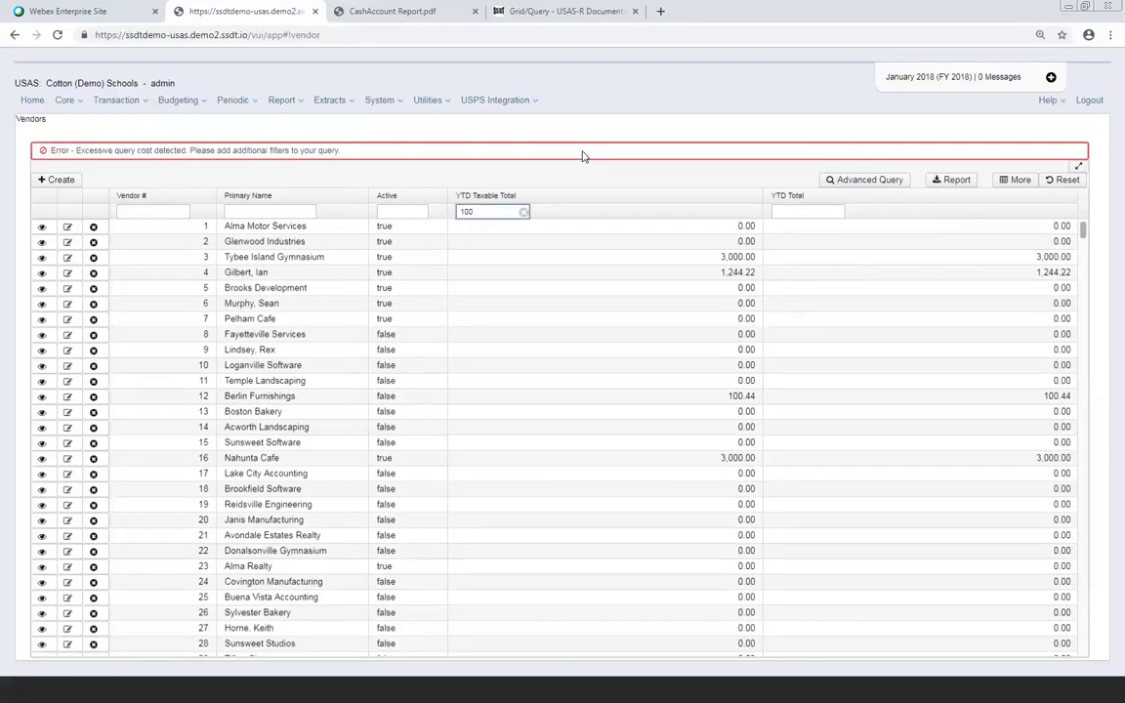
pyautogui.write('.00...1000')
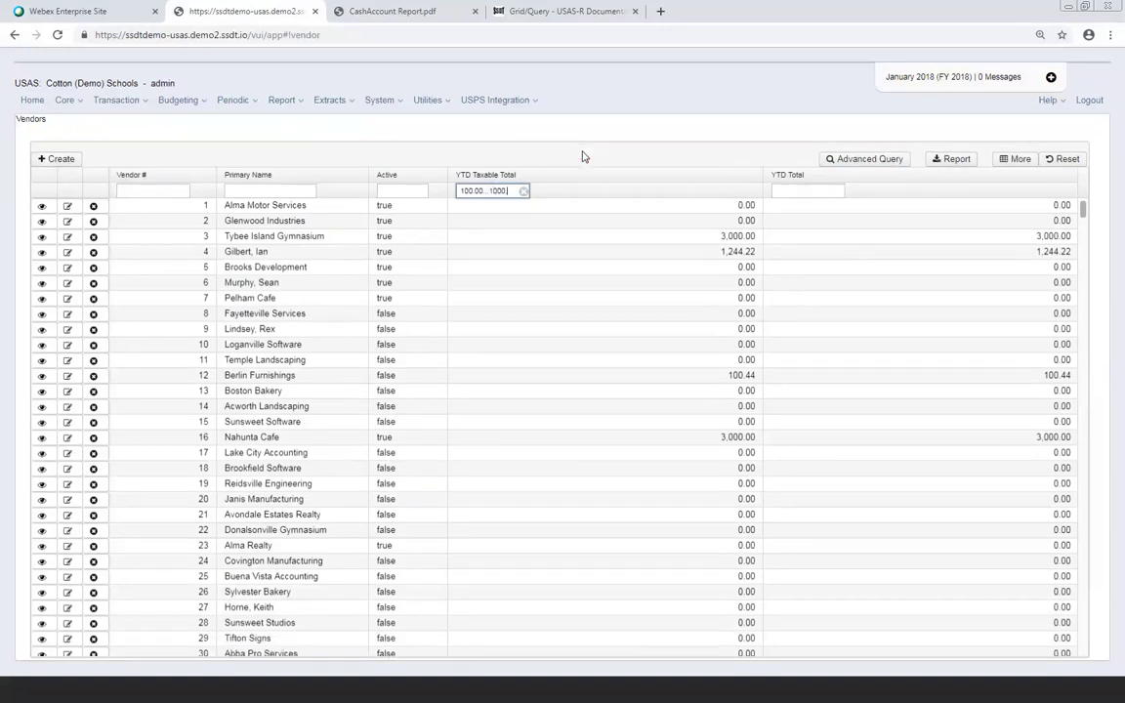
pyautogui.write('.00')
pyautogui.click(485, 191)
pyautogui.press('Return')
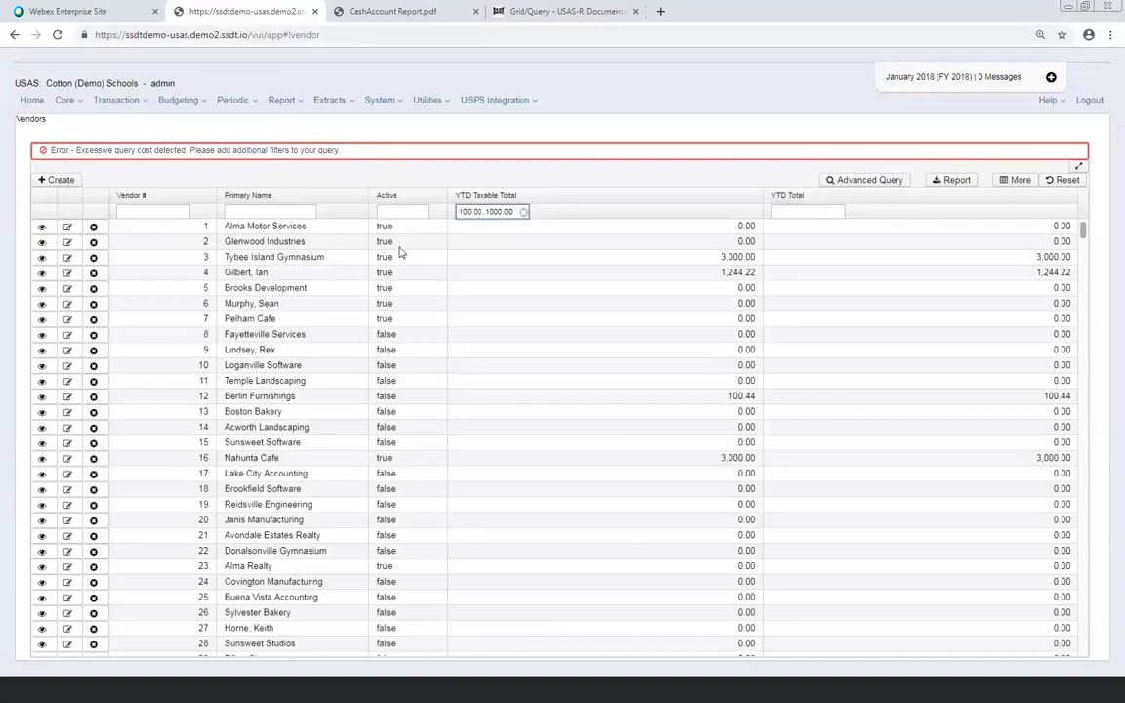
pyautogui.click(791, 211)
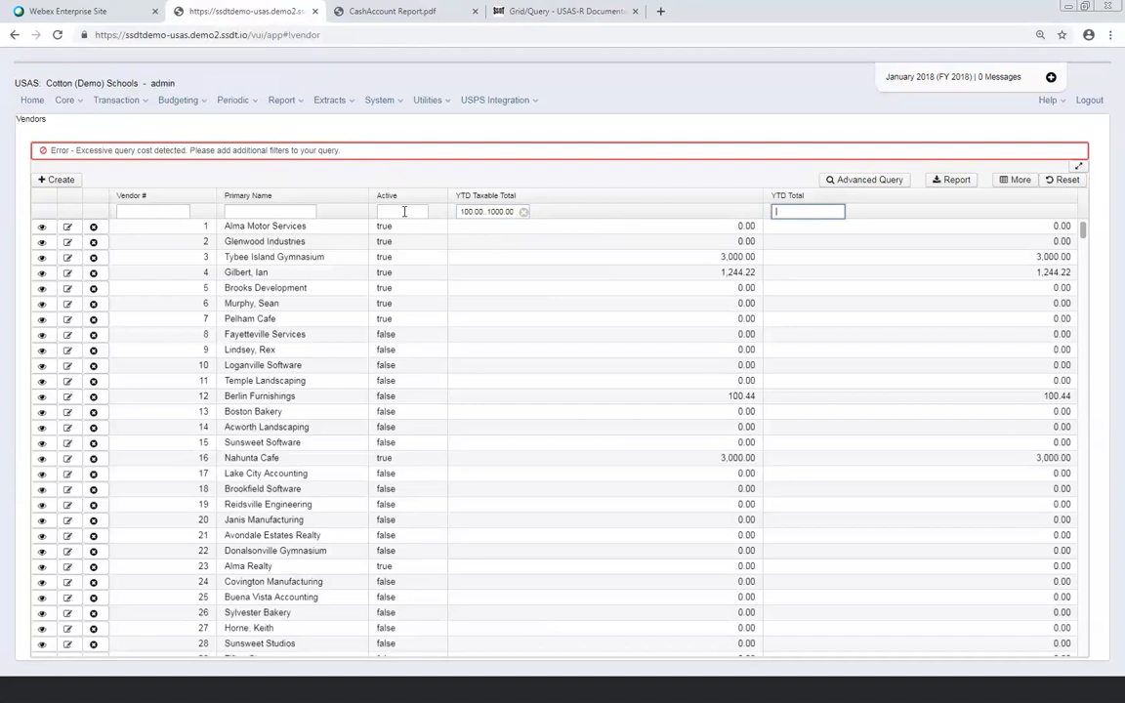
pyautogui.click(404, 210)
pyautogui.click(523, 212)
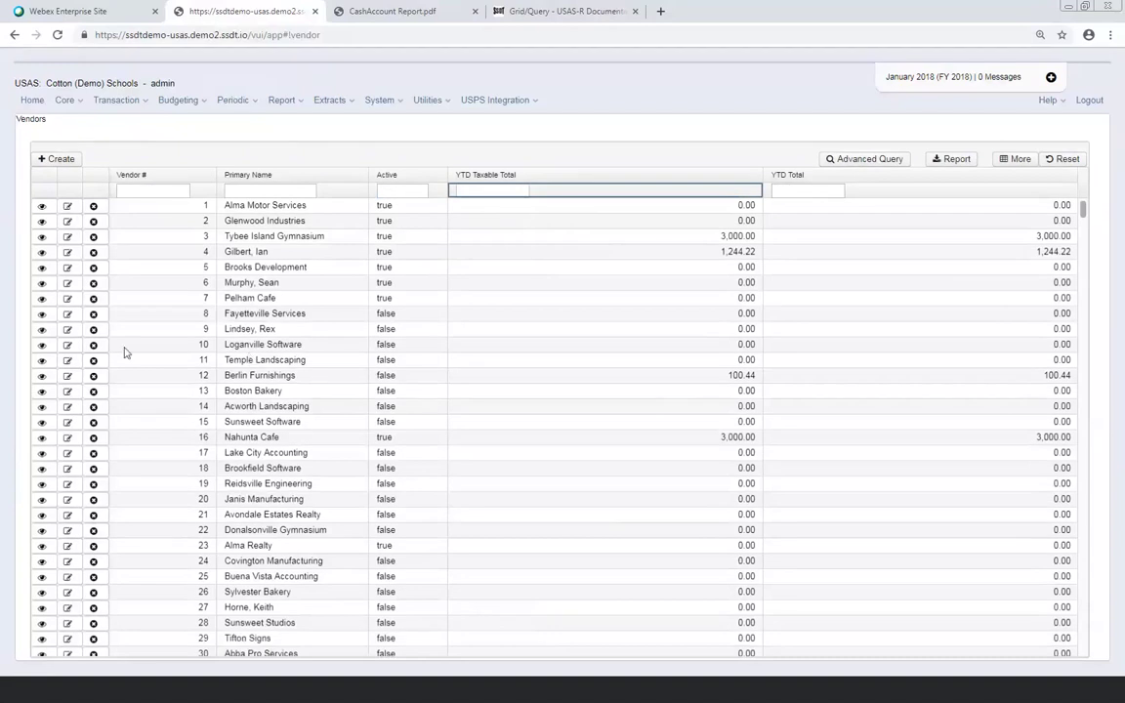
# Show the Transaction menu's pages, including Payables, Purchase Orders and Requisitions
pyautogui.click(68, 100)
pyautogui.click(114, 101)
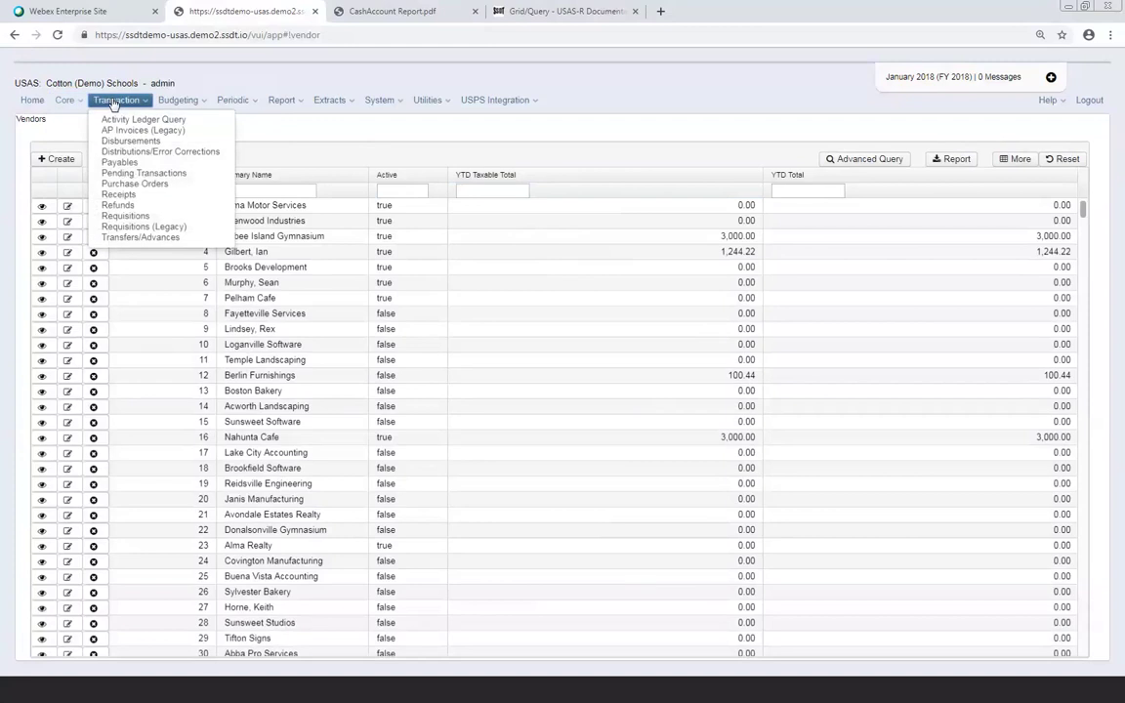
pyautogui.moveTo(127, 101)
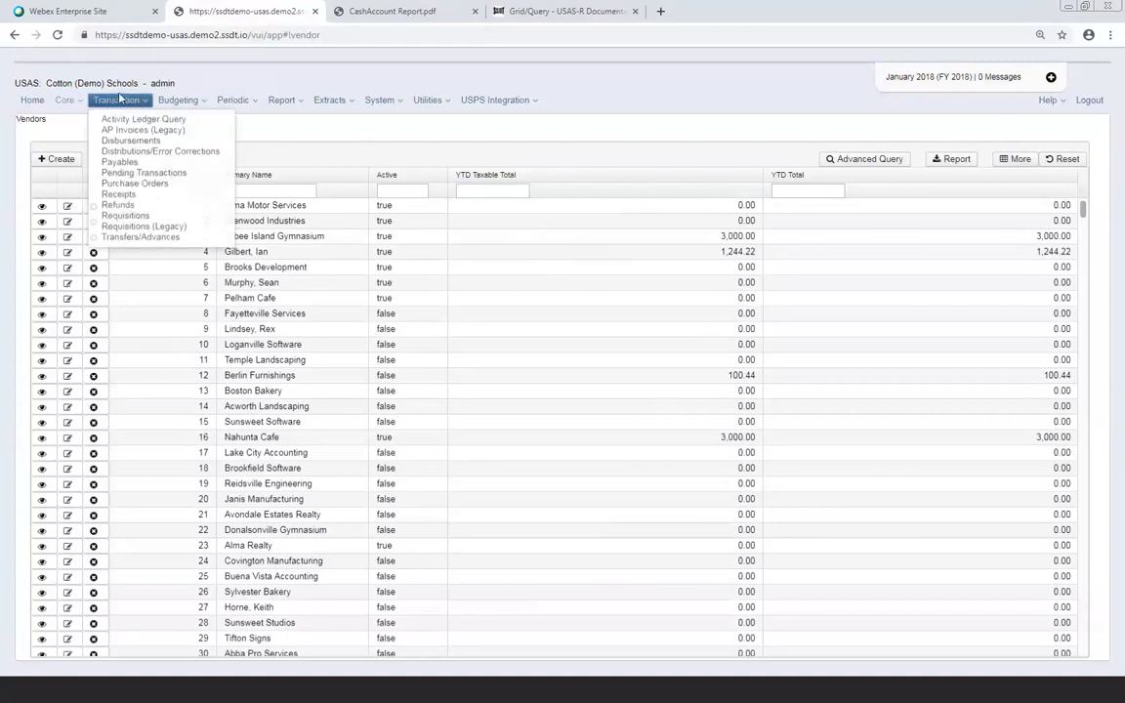
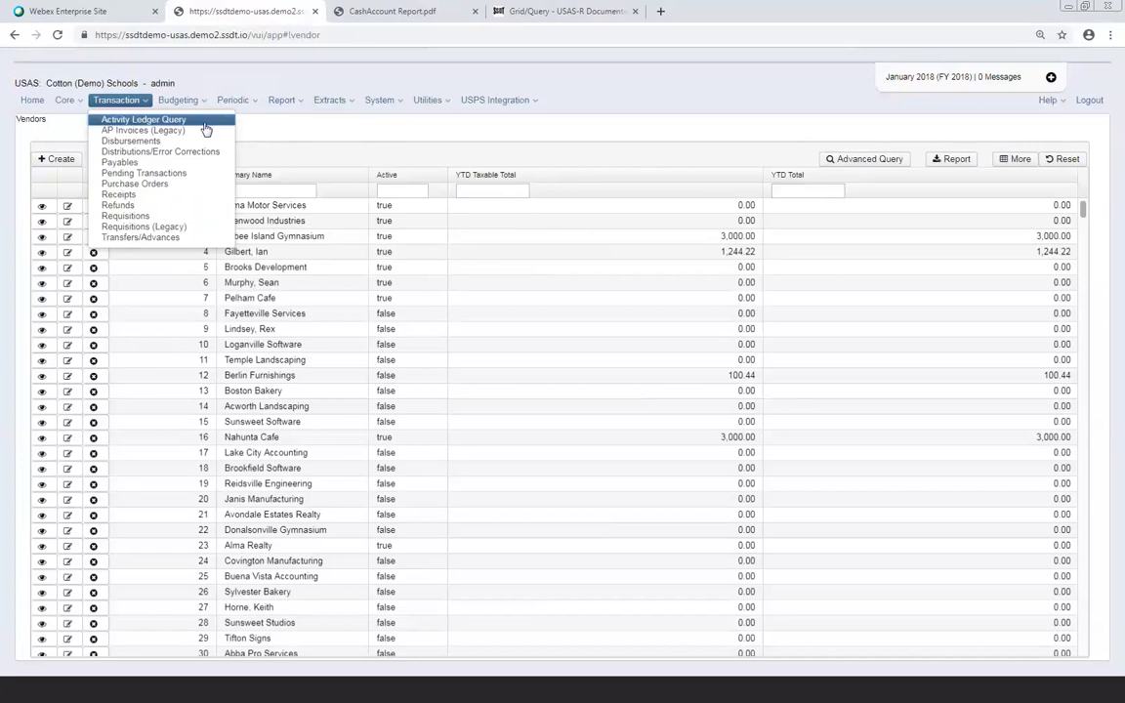
# Open the Requisitions list from the Transaction menu
pyautogui.click(160, 218)
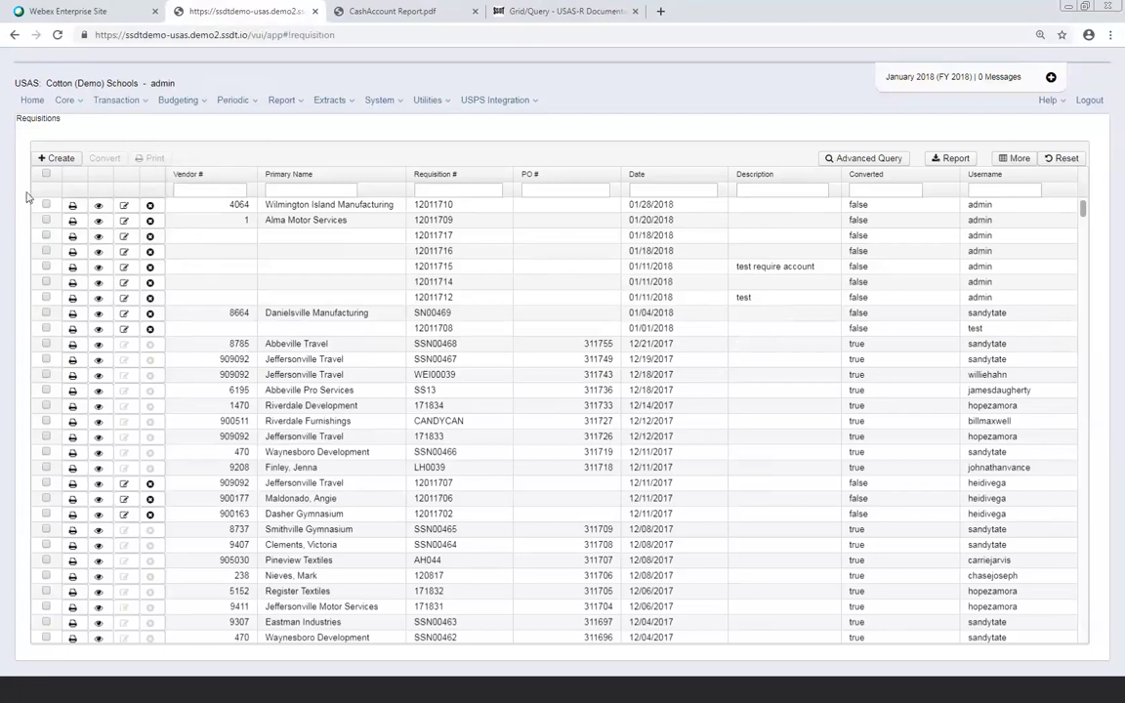
# Create a new requisition numbered MRD100, dated 01/18/18
pyautogui.click(62, 162)
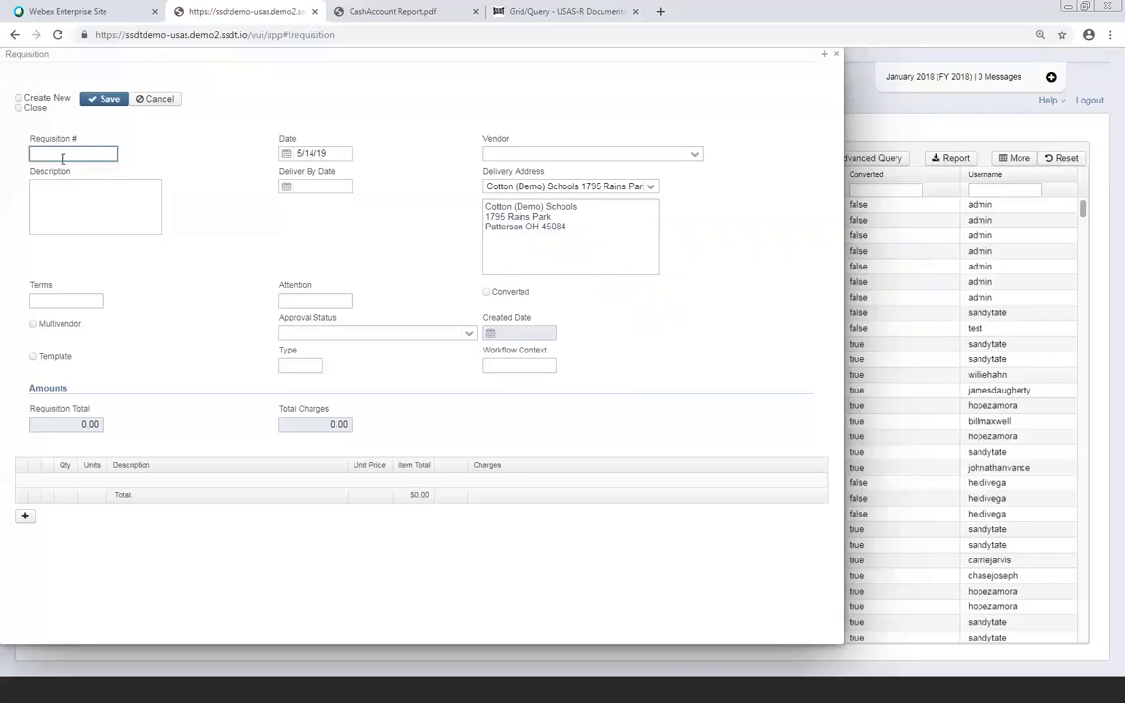
pyautogui.write('MRD100')
pyautogui.press('Tab')
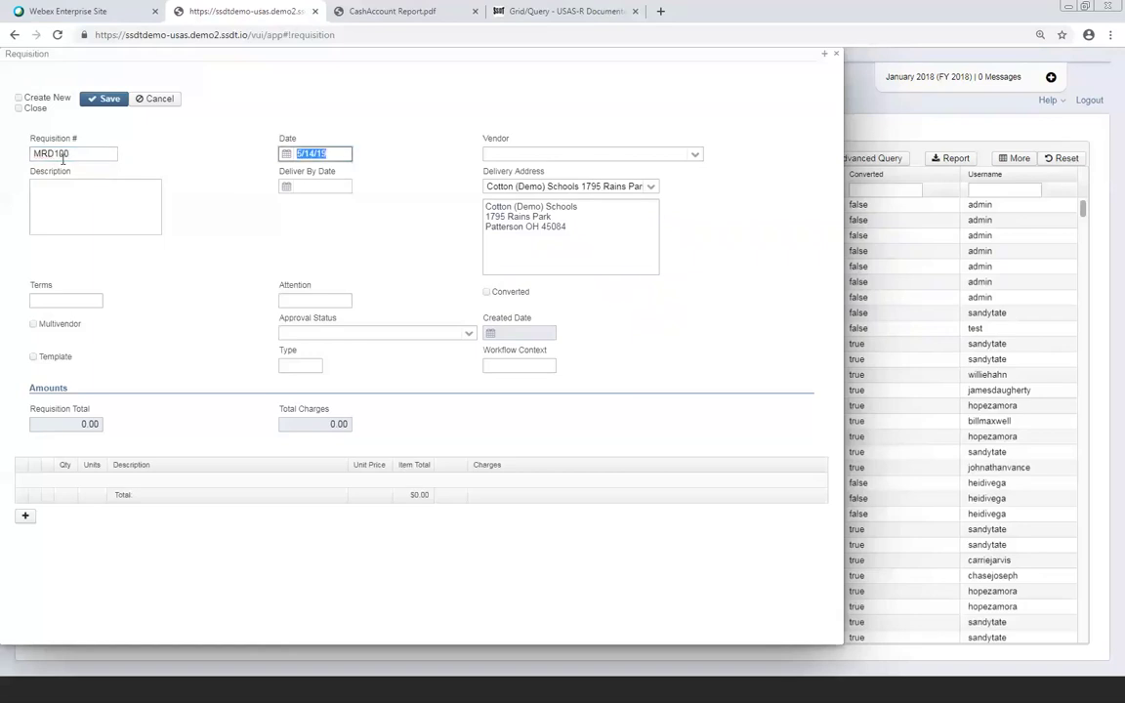
pyautogui.write('01/19')
pyautogui.press('BackSpace')
pyautogui.write('8/18')
pyautogui.press('Tab')
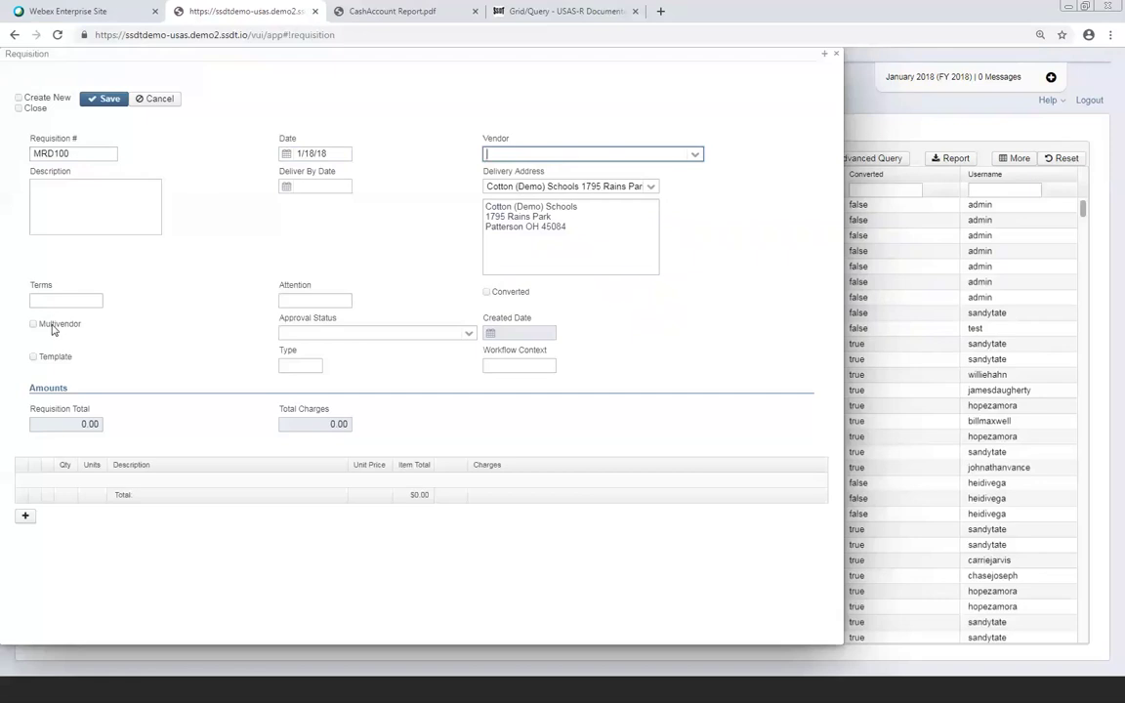
# Search vendors for %alma% and select 1317-Alma Travel as the vendor
pyautogui.click(696, 157)
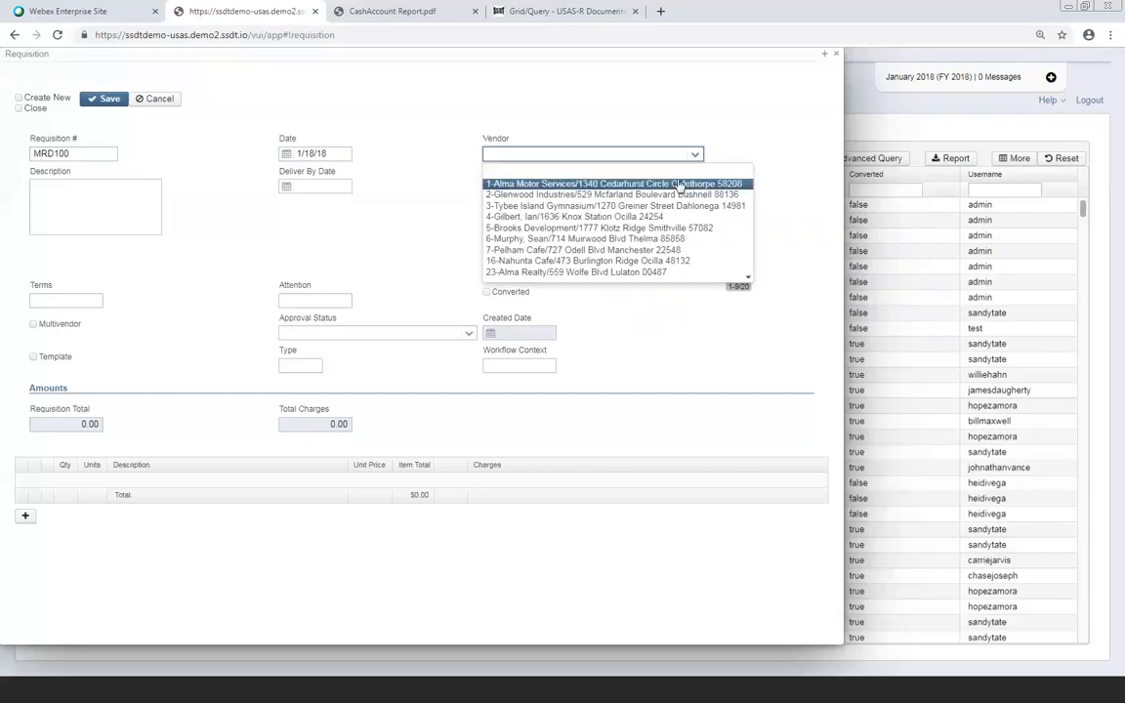
pyautogui.click(585, 154)
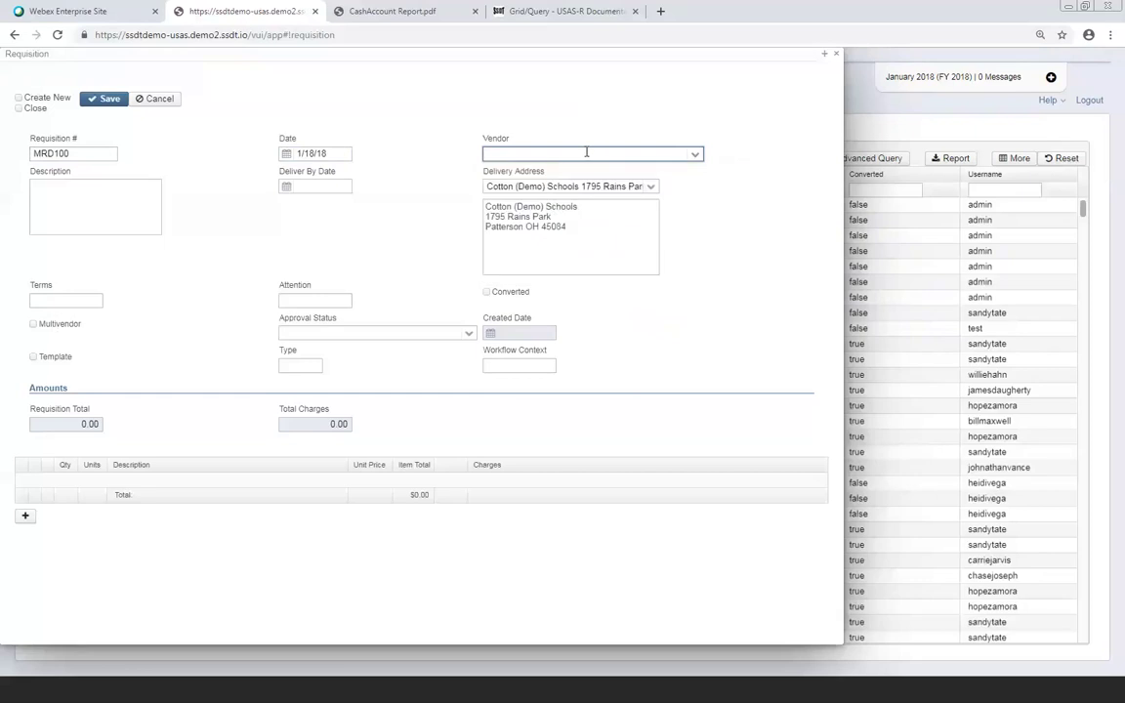
pyautogui.write('%')
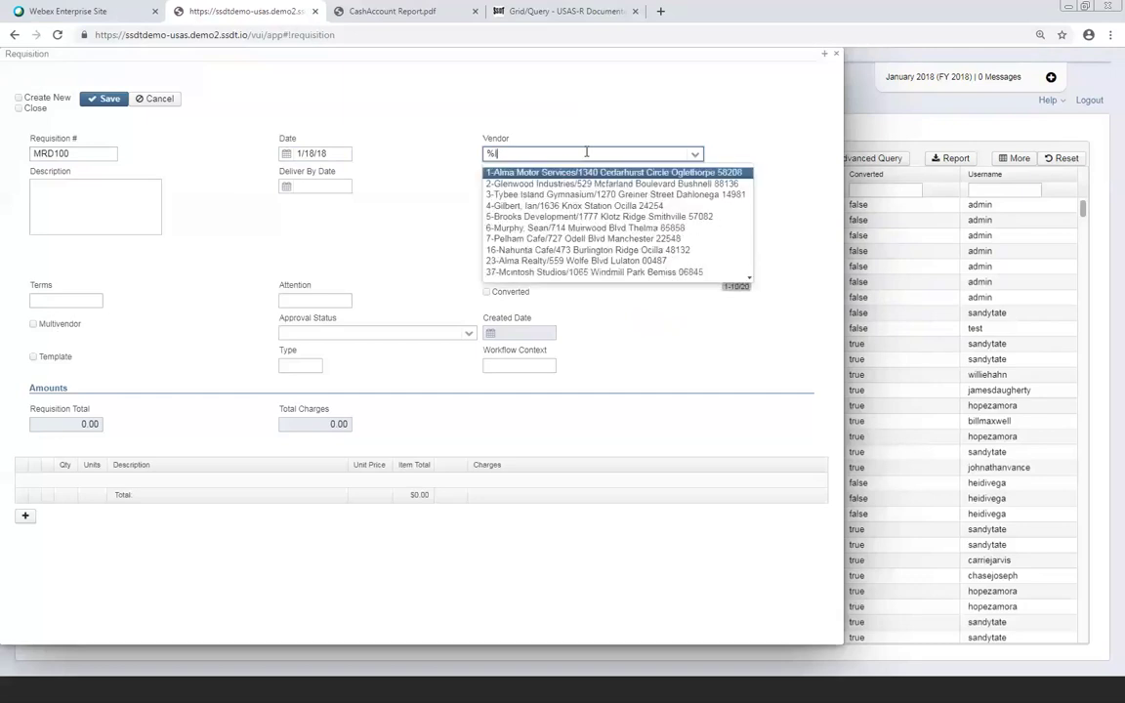
pyautogui.write('a')
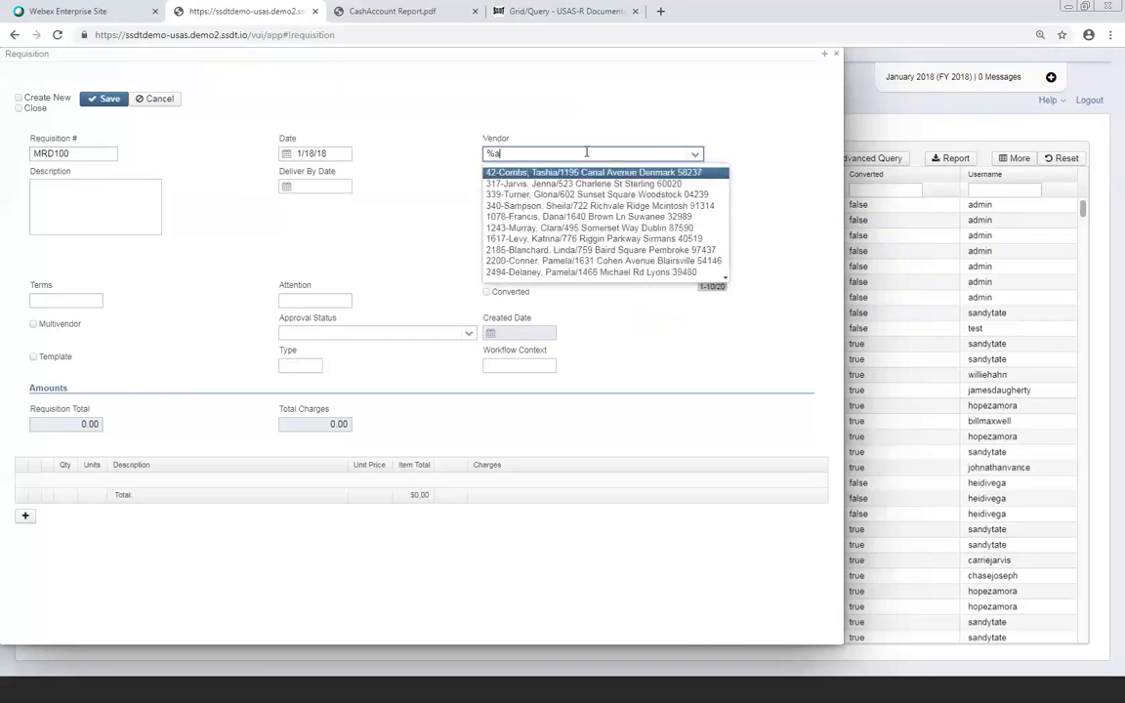
pyautogui.write('lma%')
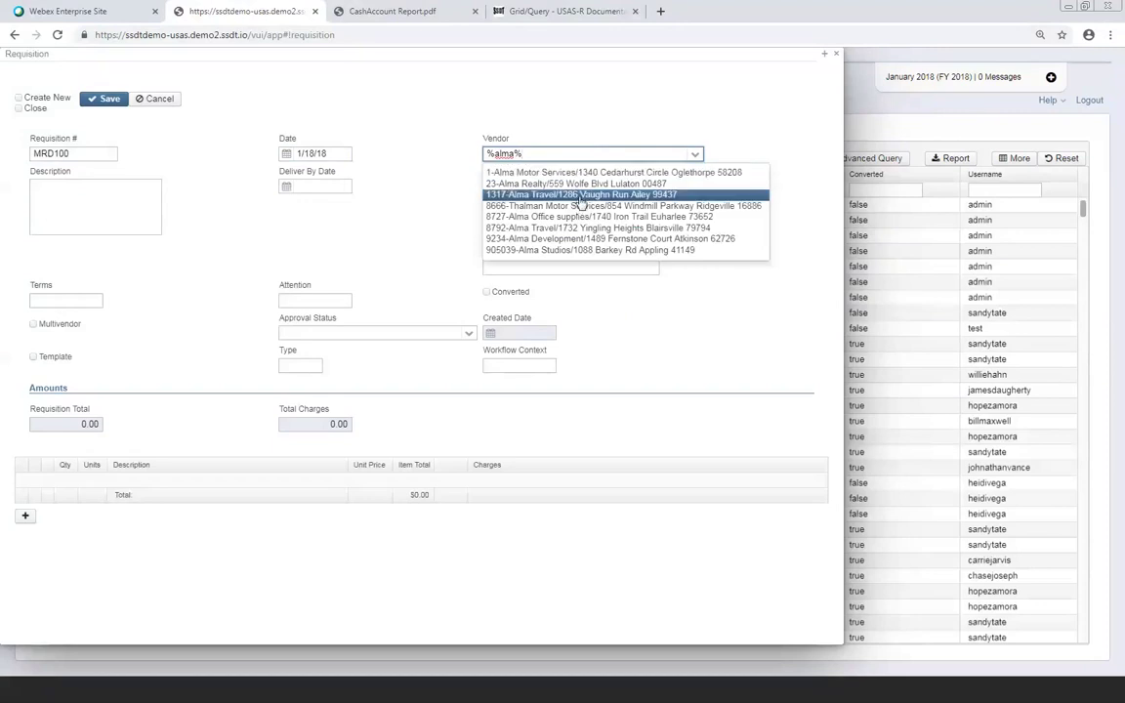
pyautogui.click(581, 193)
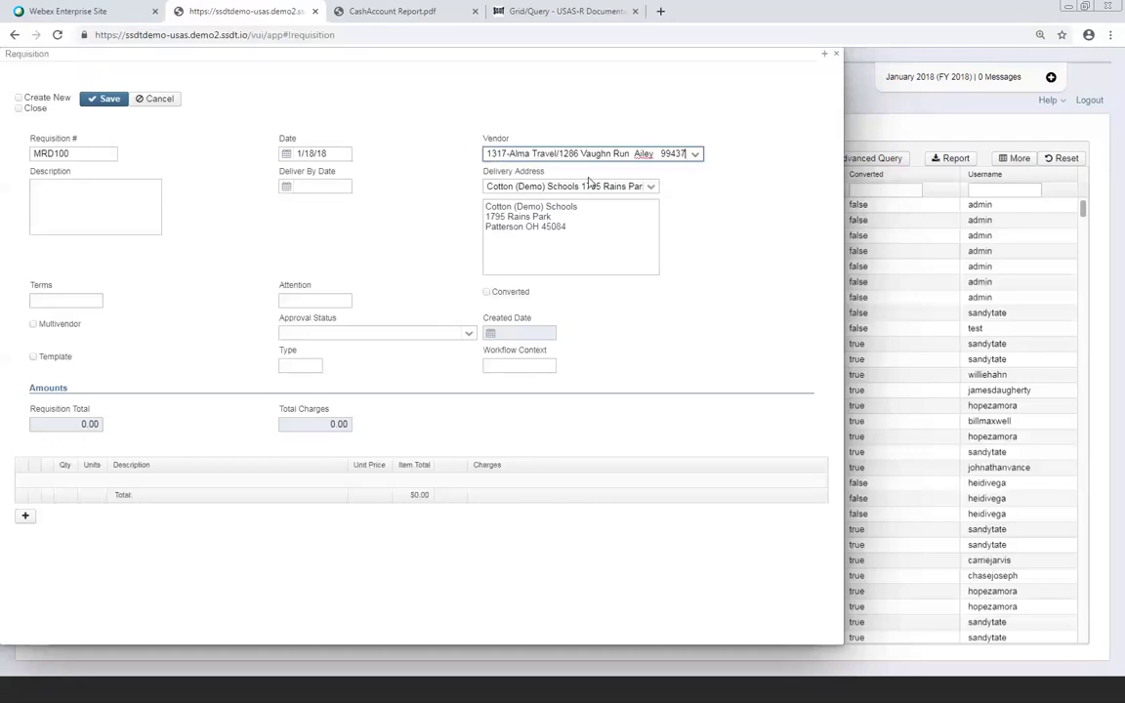
# Change the delivery address to the Cotton (Demo) Schools 1450 test location
pyautogui.click(651, 191)
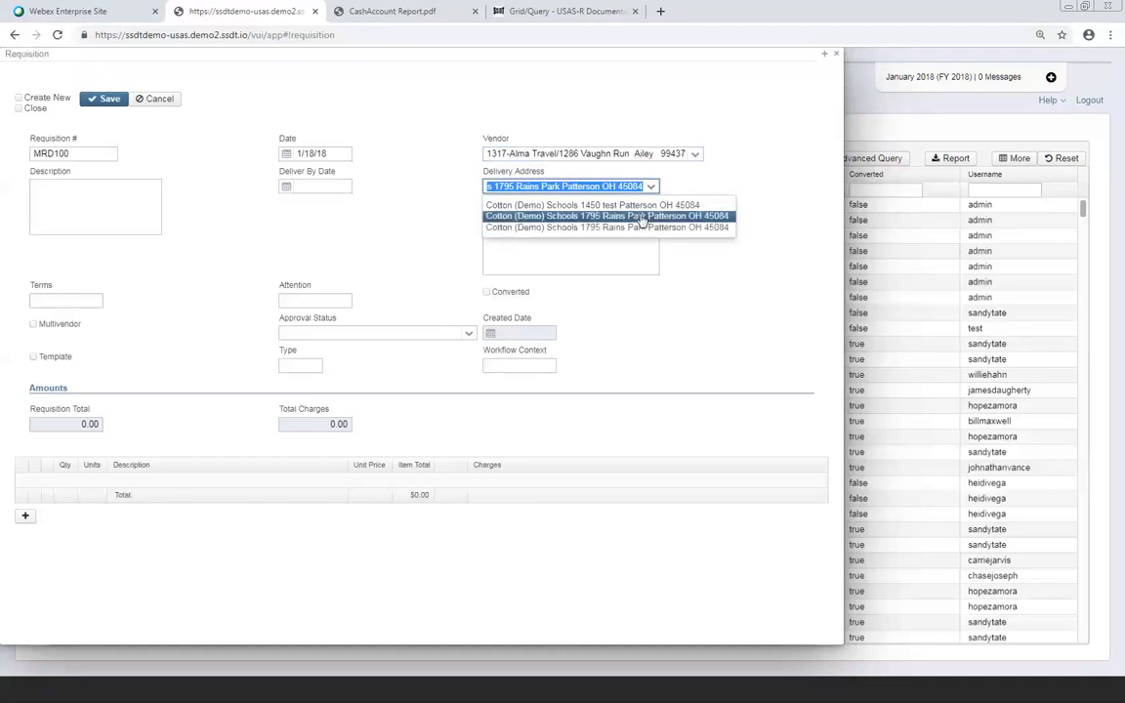
pyautogui.click(641, 207)
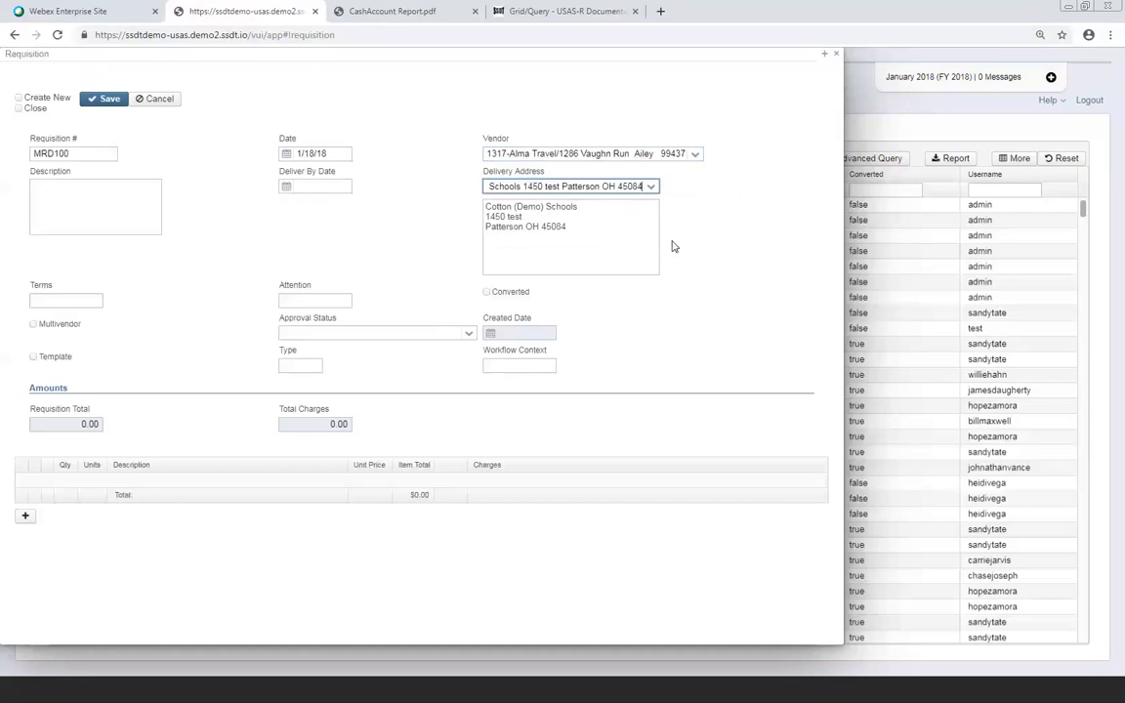
pyautogui.click(49, 191)
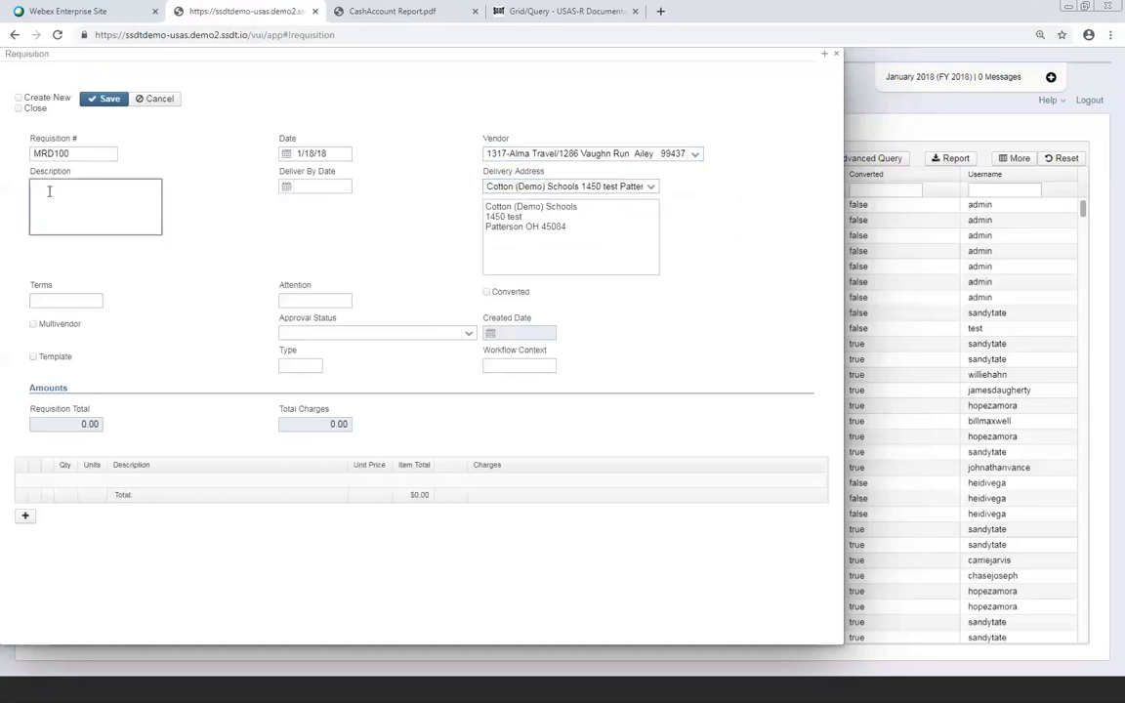
# Enter 'Main Description for Req' as the requisition description, then move through Terms and Attention
pyautogui.write('Main for')
pyautogui.press('BackSpace')
pyautogui.press('BackSpace')
pyautogui.press('BackSpace')
pyautogui.press('BackSpace')
pyautogui.write('Description for Req')
pyautogui.press('Tab')
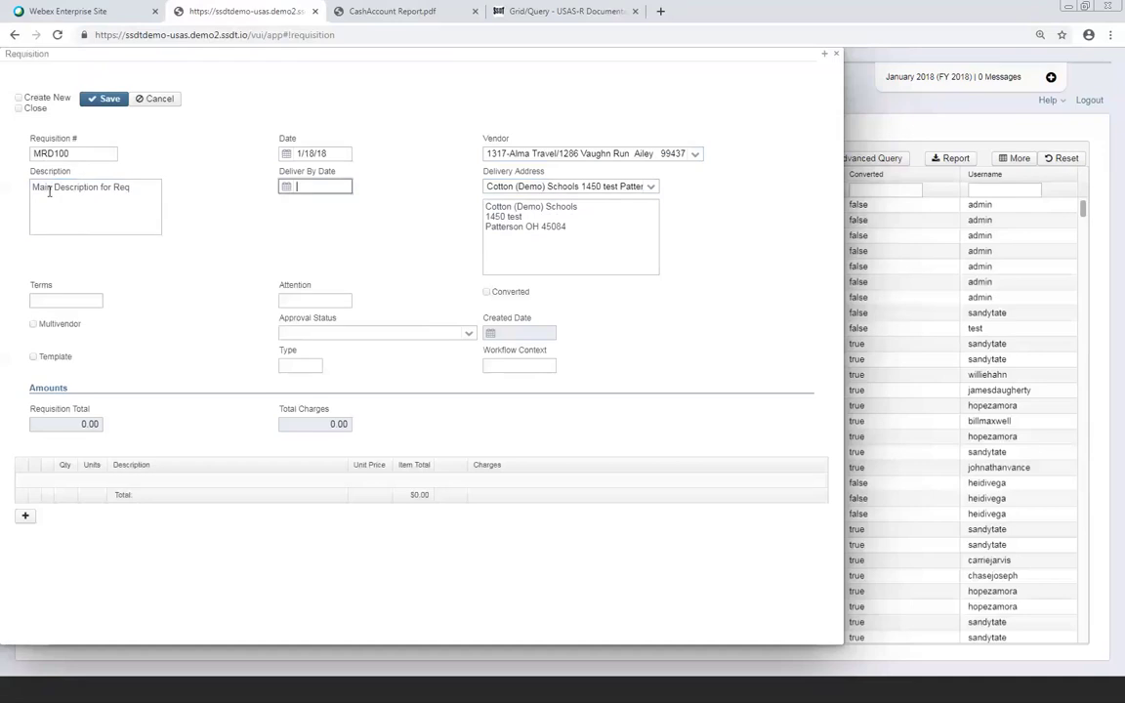
pyautogui.click(54, 303)
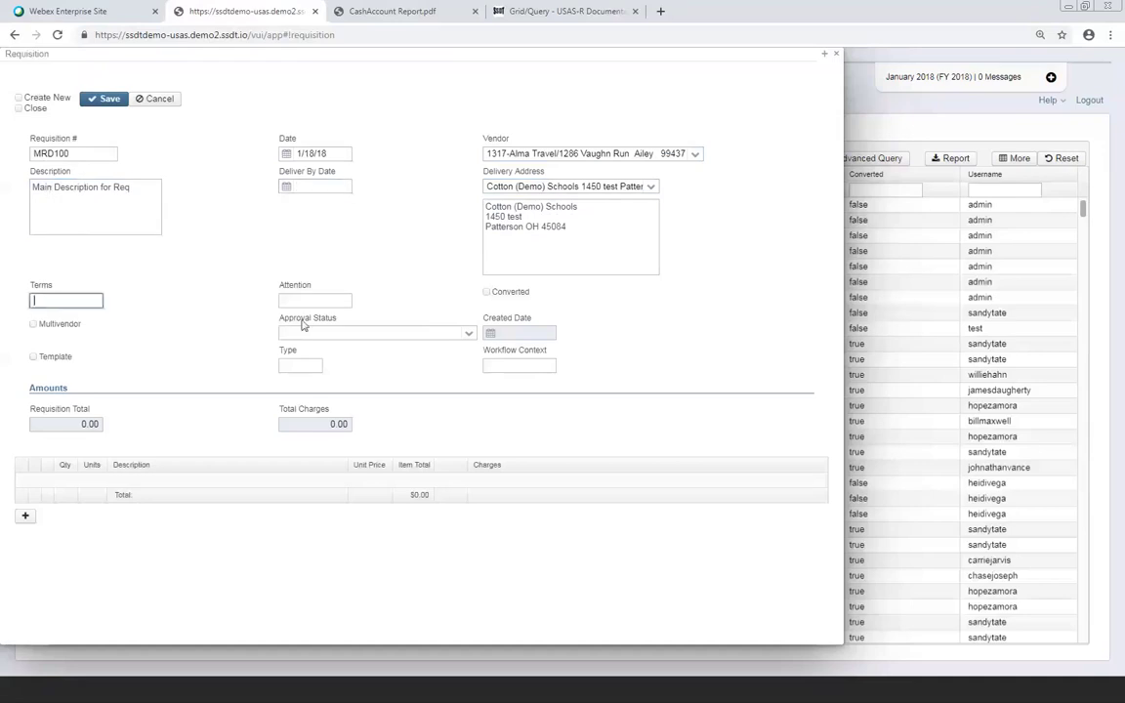
pyautogui.click(322, 299)
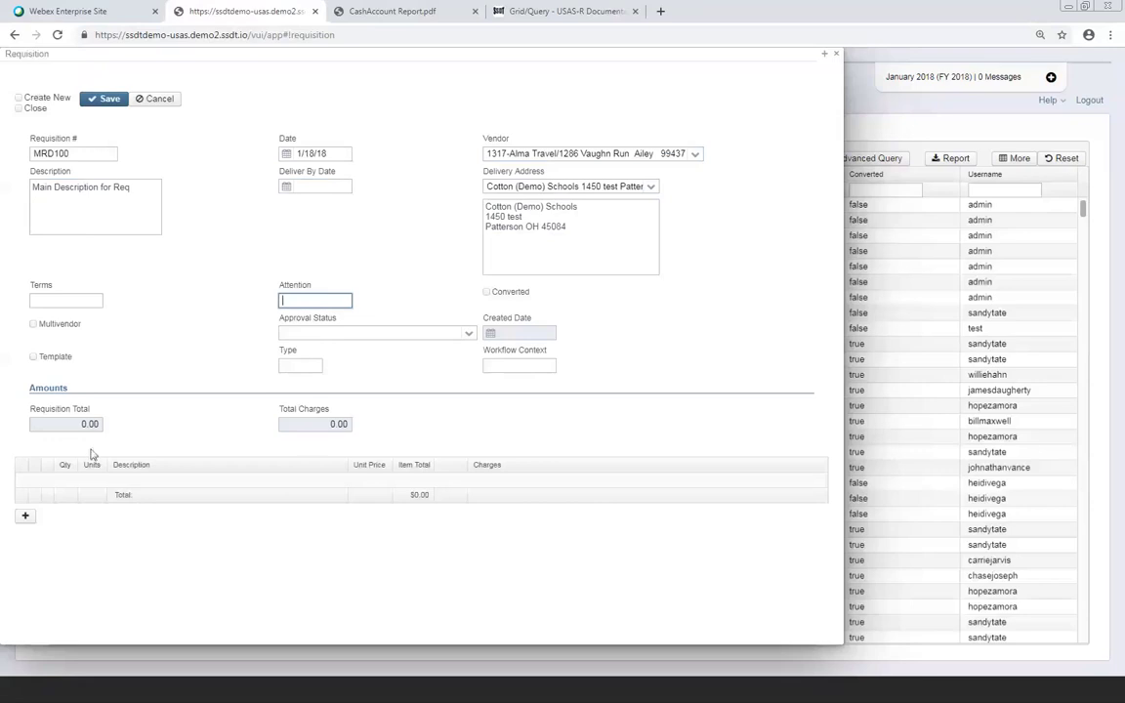
# Add a line item: quantity 1, description 'Testing', unit price 50
pyautogui.click(23, 517)
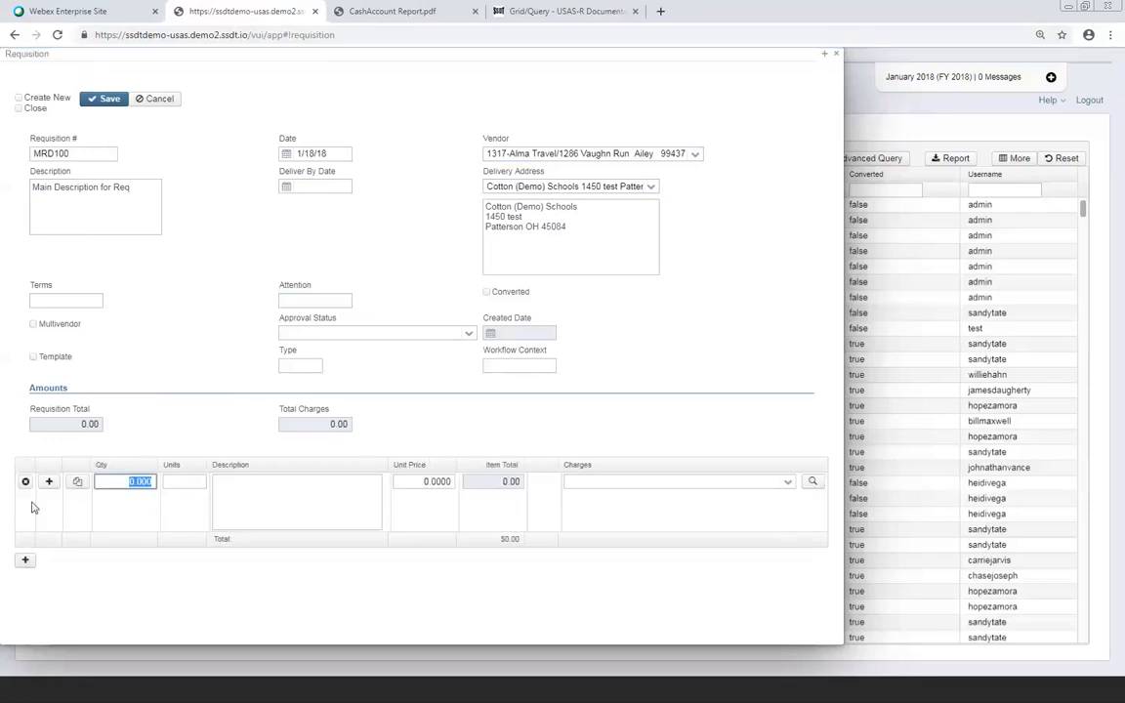
pyautogui.write('1')
pyautogui.press('Tab')
pyautogui.press('Tab')
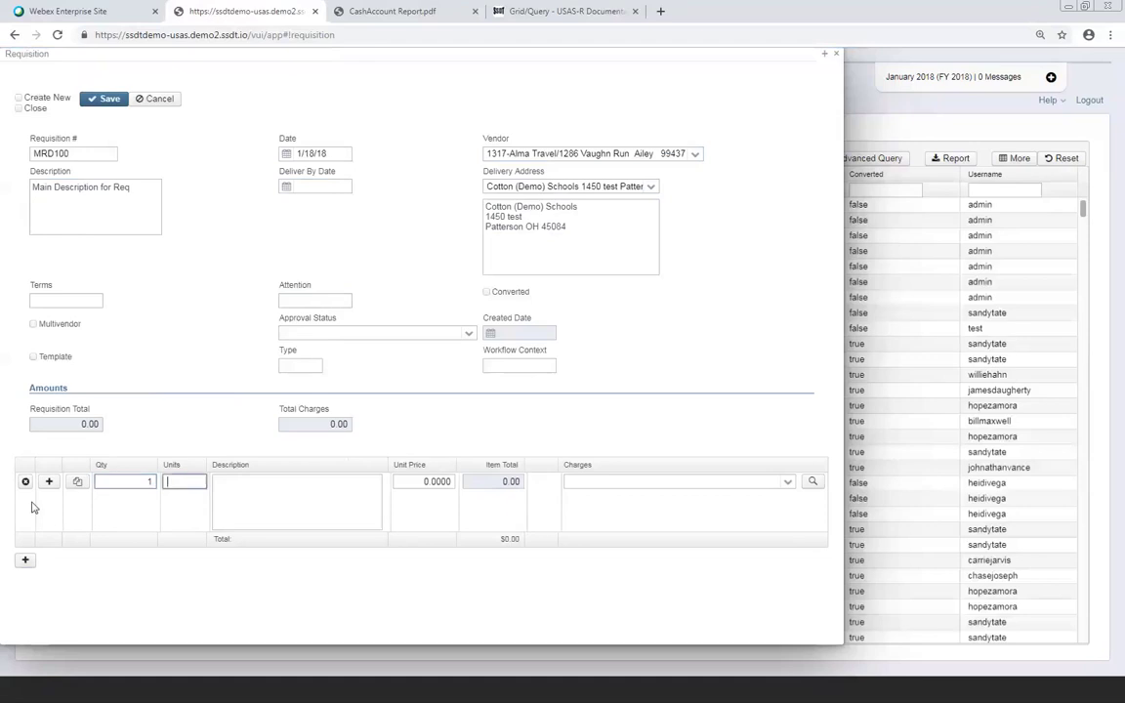
pyautogui.write('Testing')
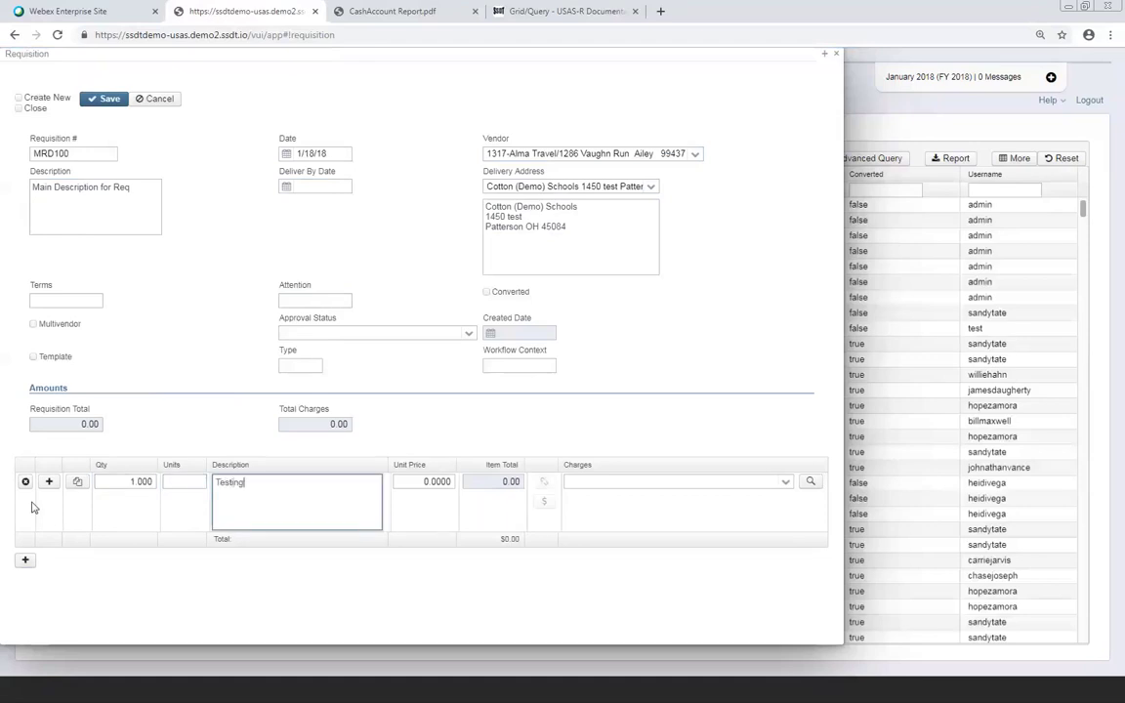
pyautogui.press('Tab')
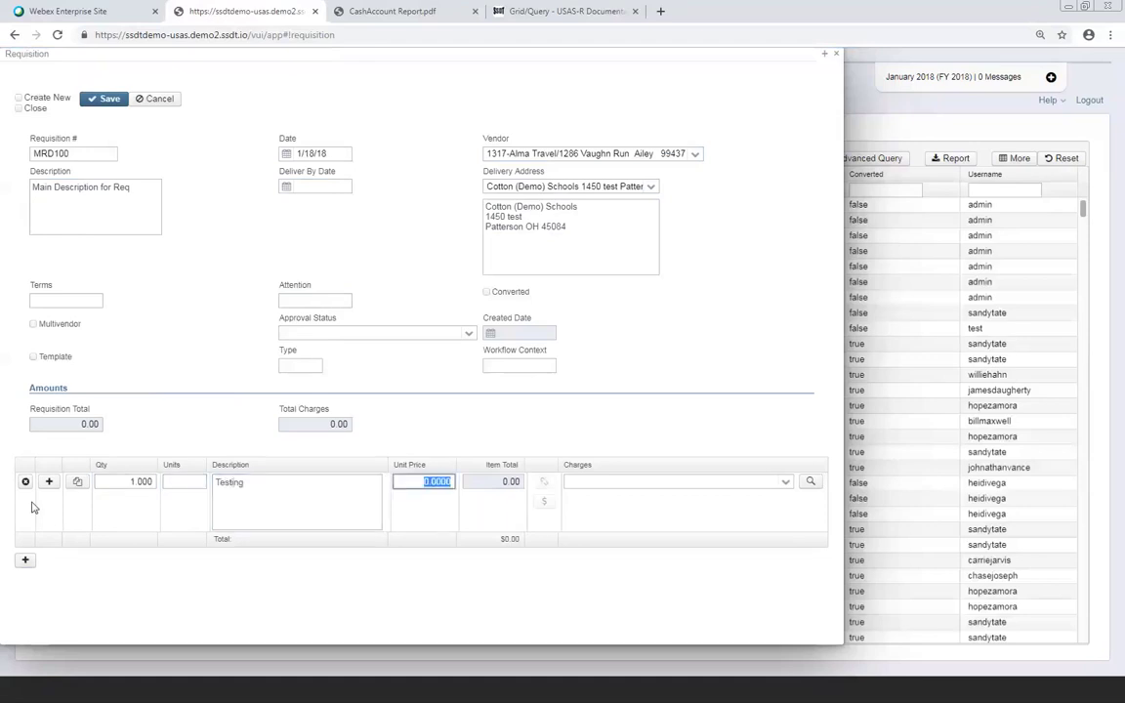
pyautogui.write('50')
pyautogui.press('Tab')
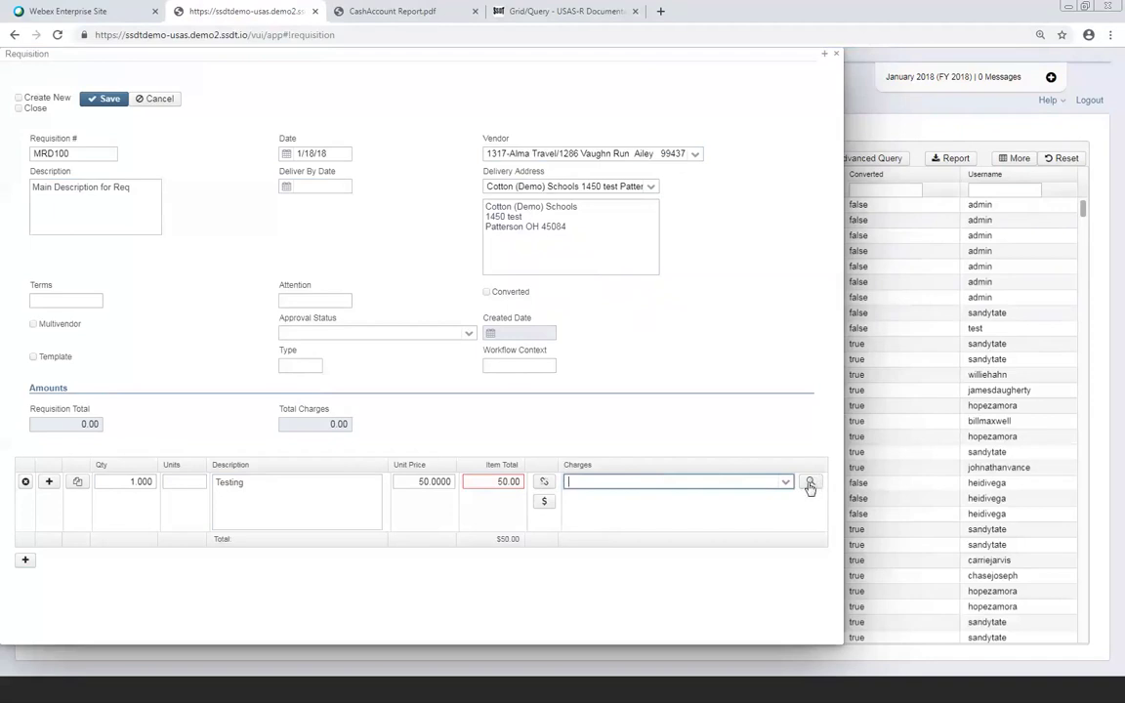
pyautogui.click(809, 485)
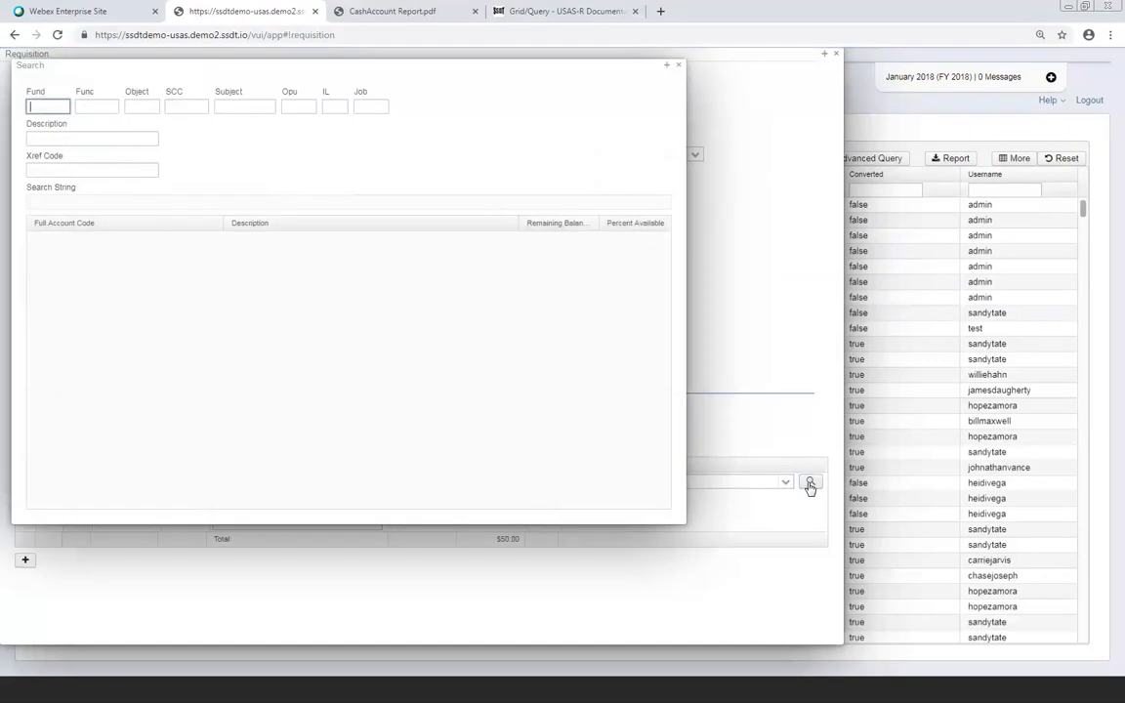
pyautogui.write('001')
pyautogui.press('Tab')
pyautogui.press('Tab')
pyautogui.write('5')
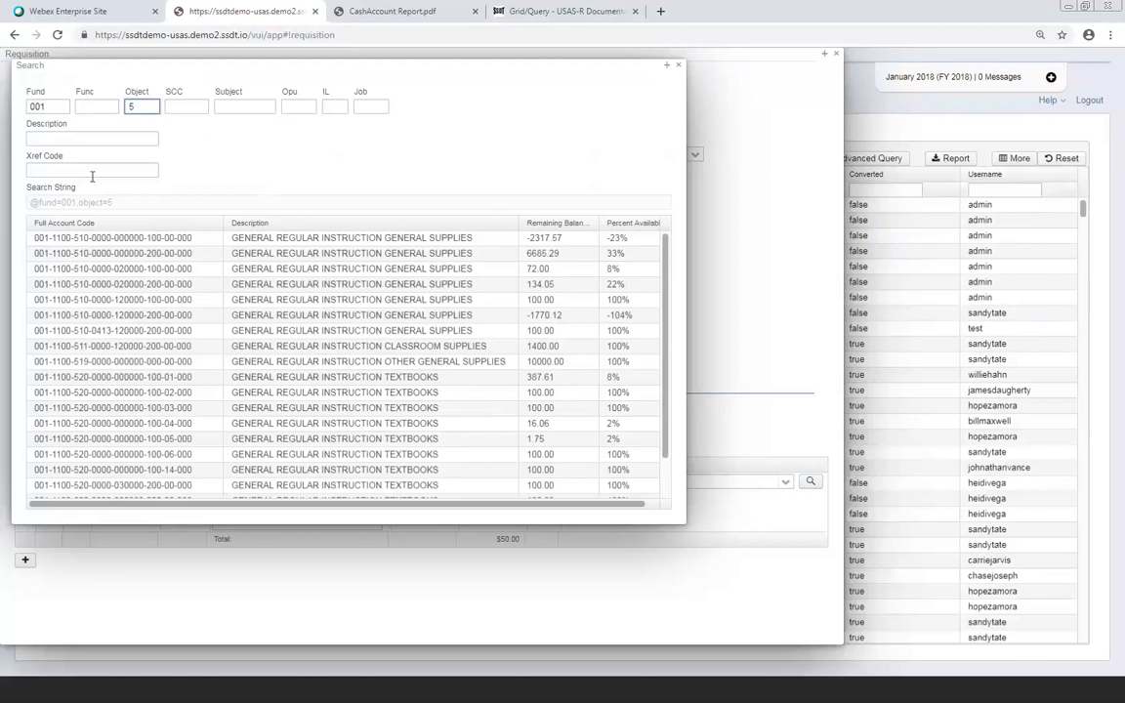
pyautogui.click(114, 253)
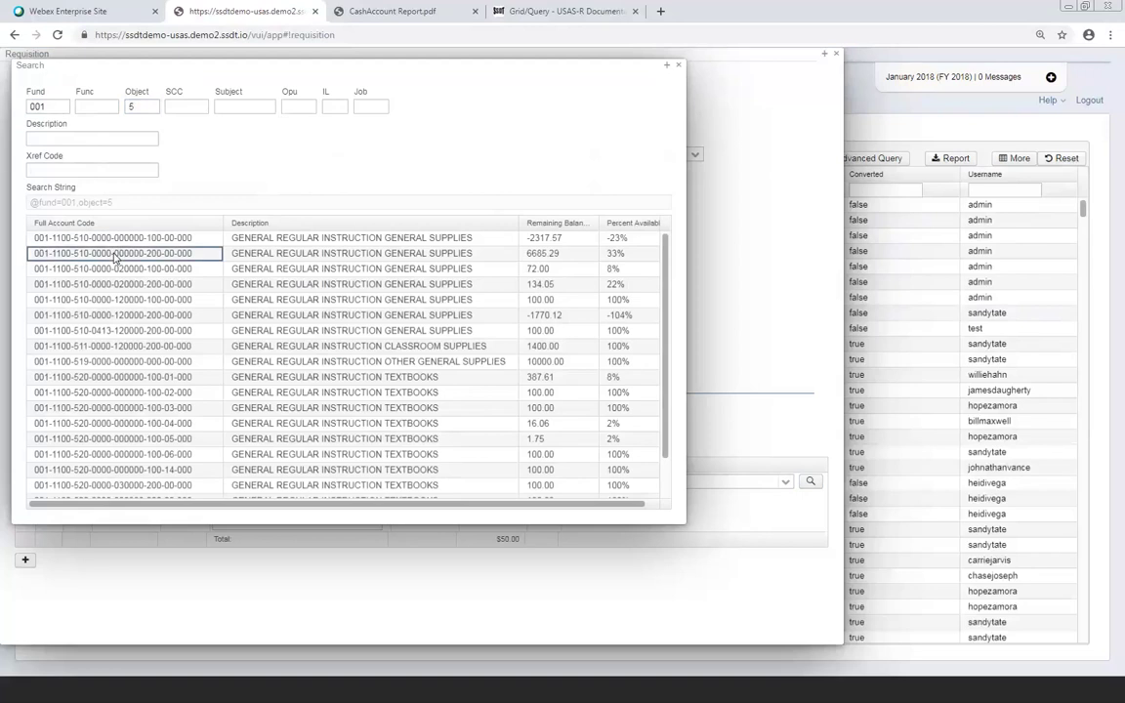
pyautogui.doubleClick(114, 253)
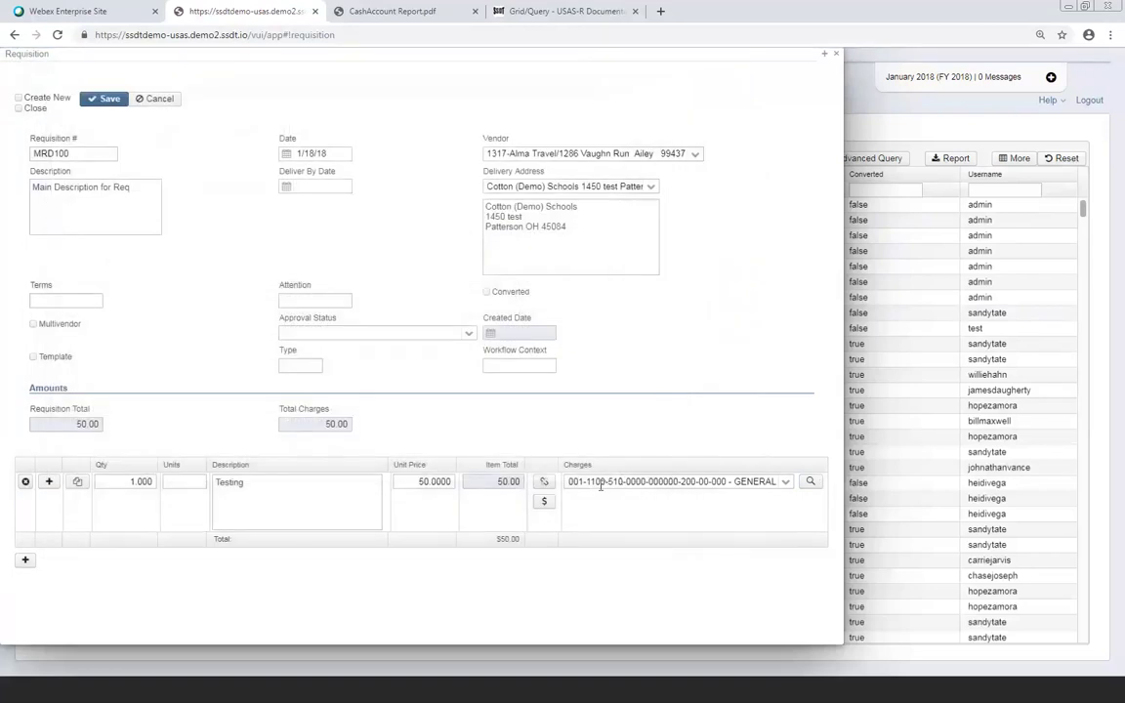
# Add a second line item: quantity 1, description 'testing', unit price 50
pyautogui.click(26, 560)
pyautogui.write('1')
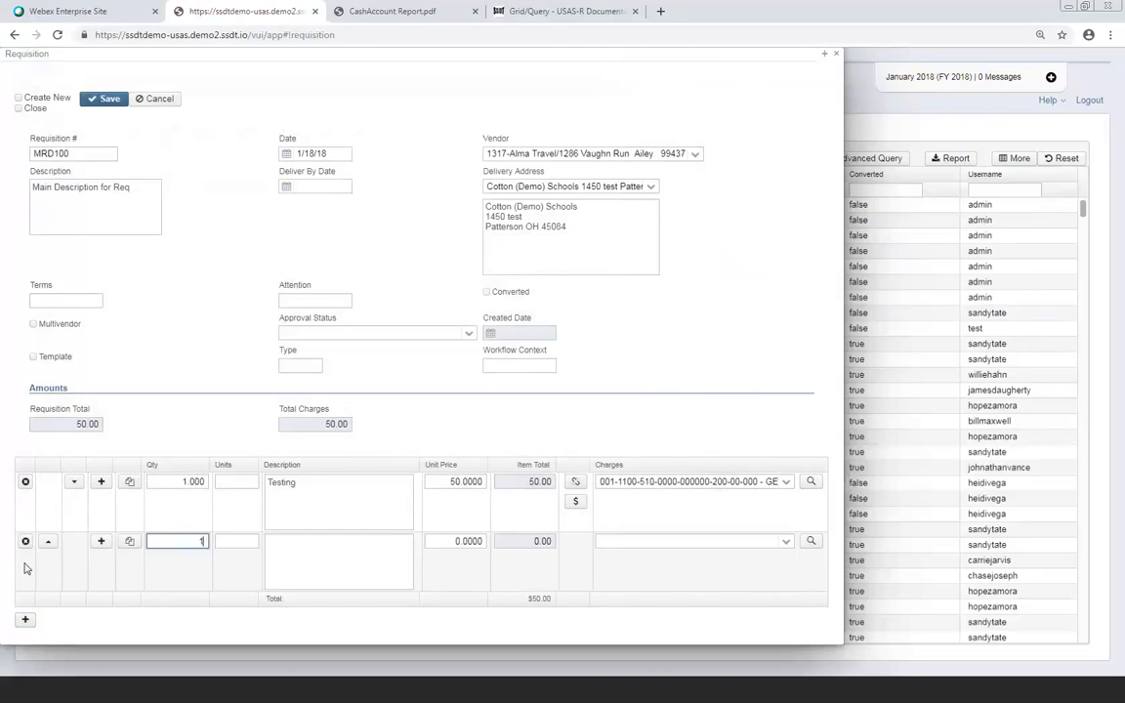
pyautogui.press('Tab')
pyautogui.press('Tab')
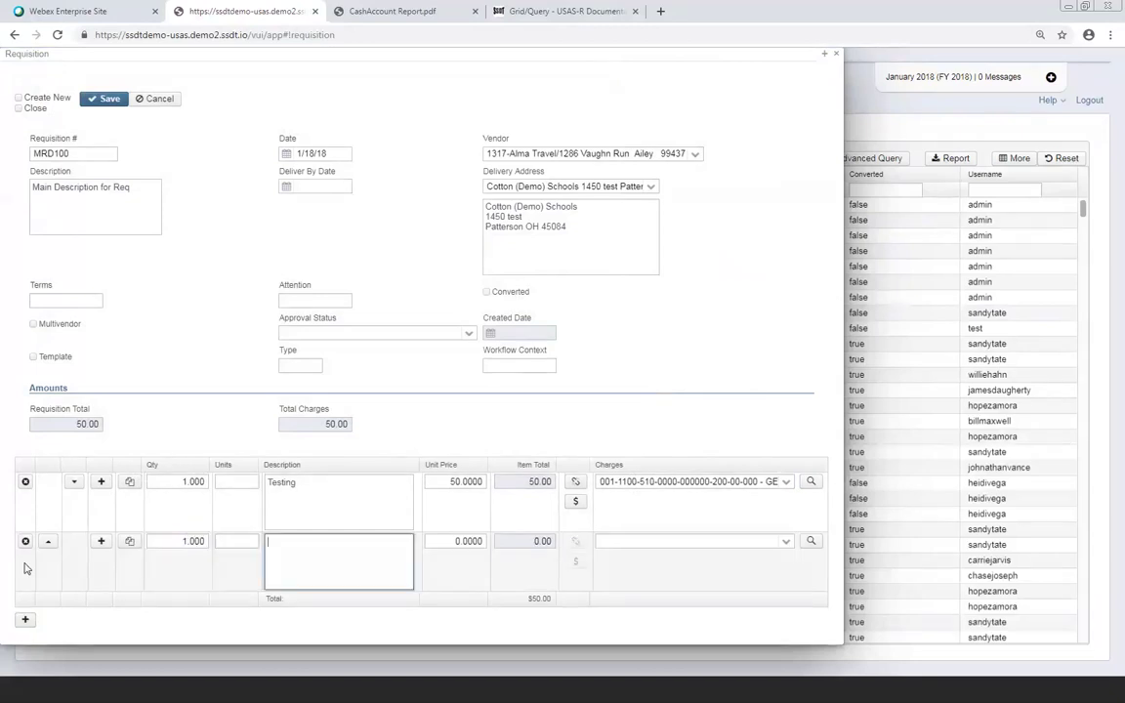
pyautogui.write('testing')
pyautogui.press('Tab')
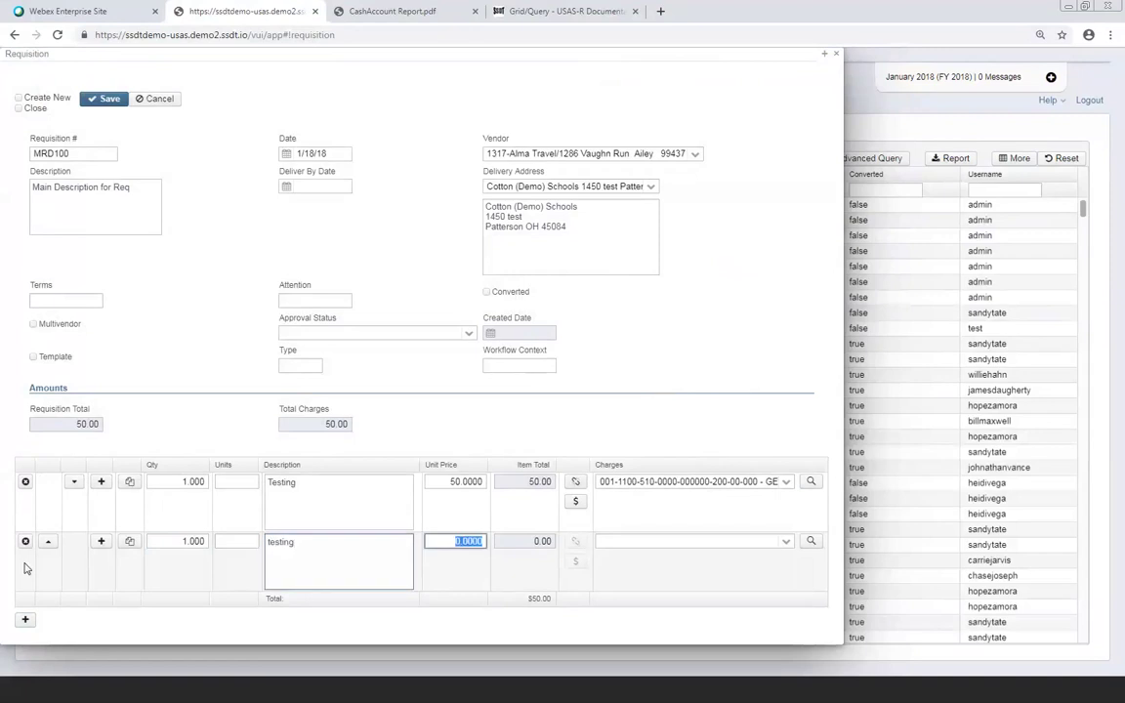
pyautogui.write('50')
pyautogui.press('Tab')
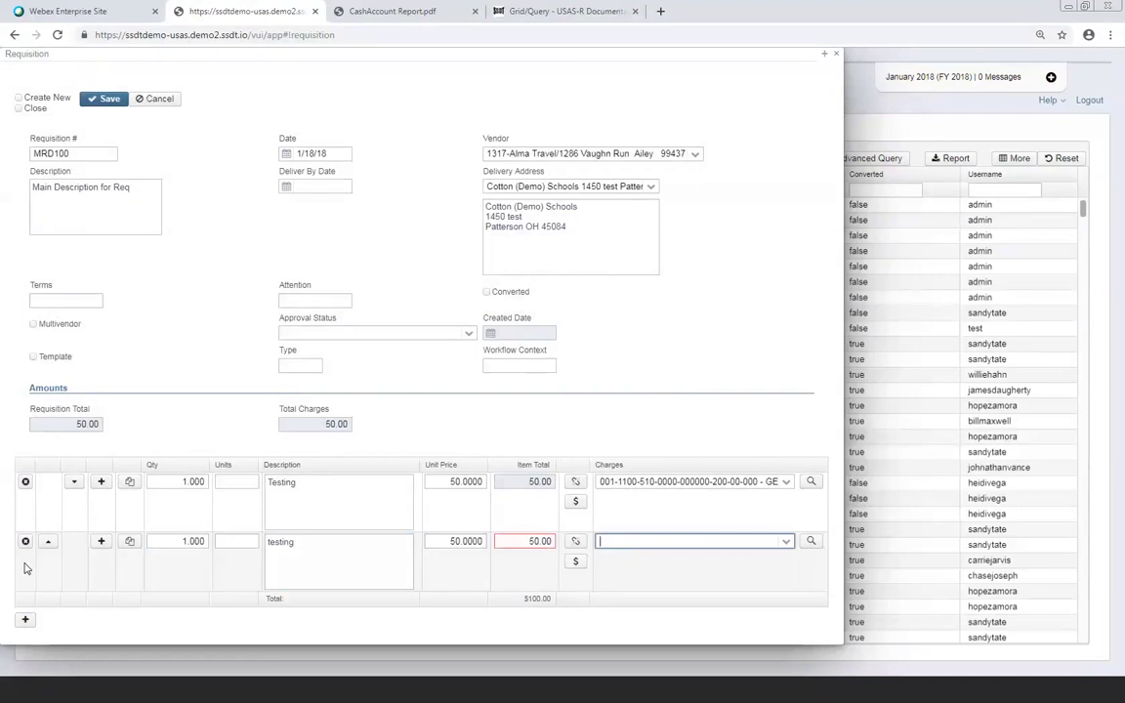
pyautogui.write('001-')
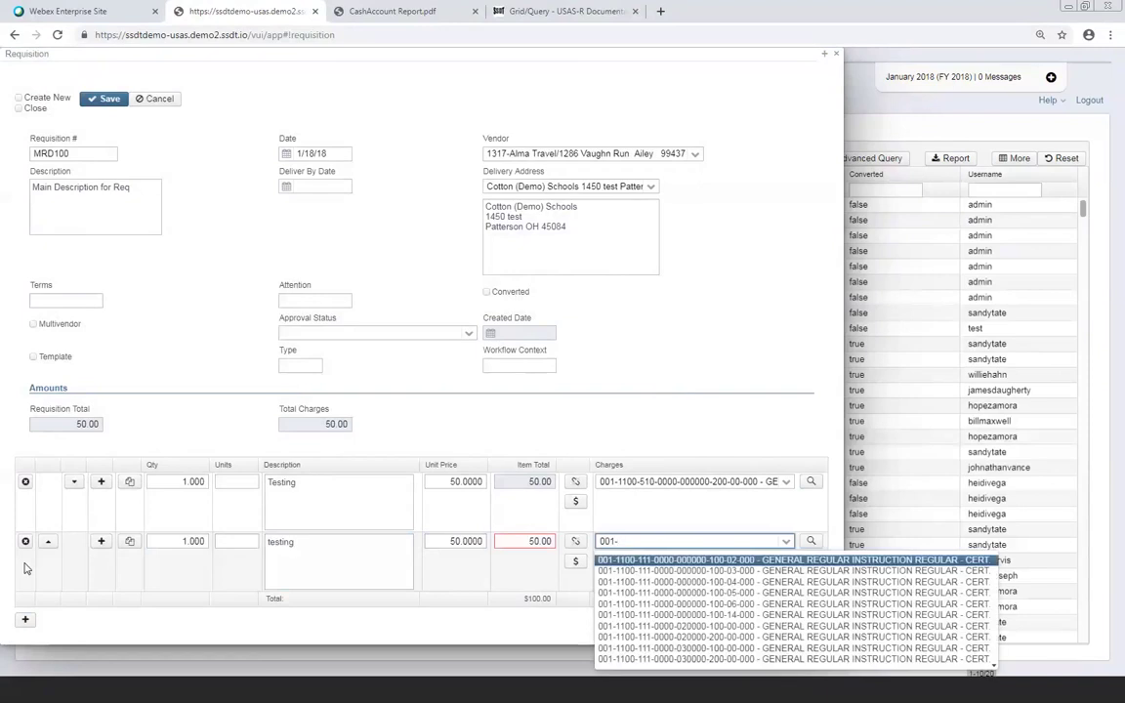
pyautogui.write('27')
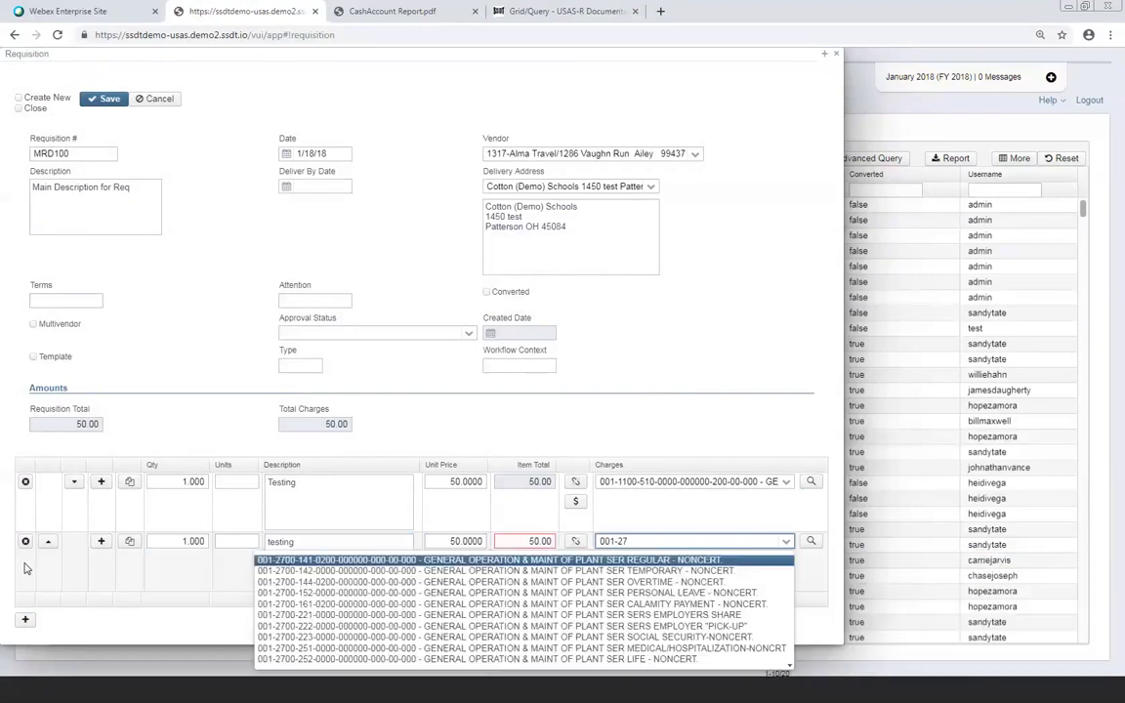
pyautogui.write('-5')
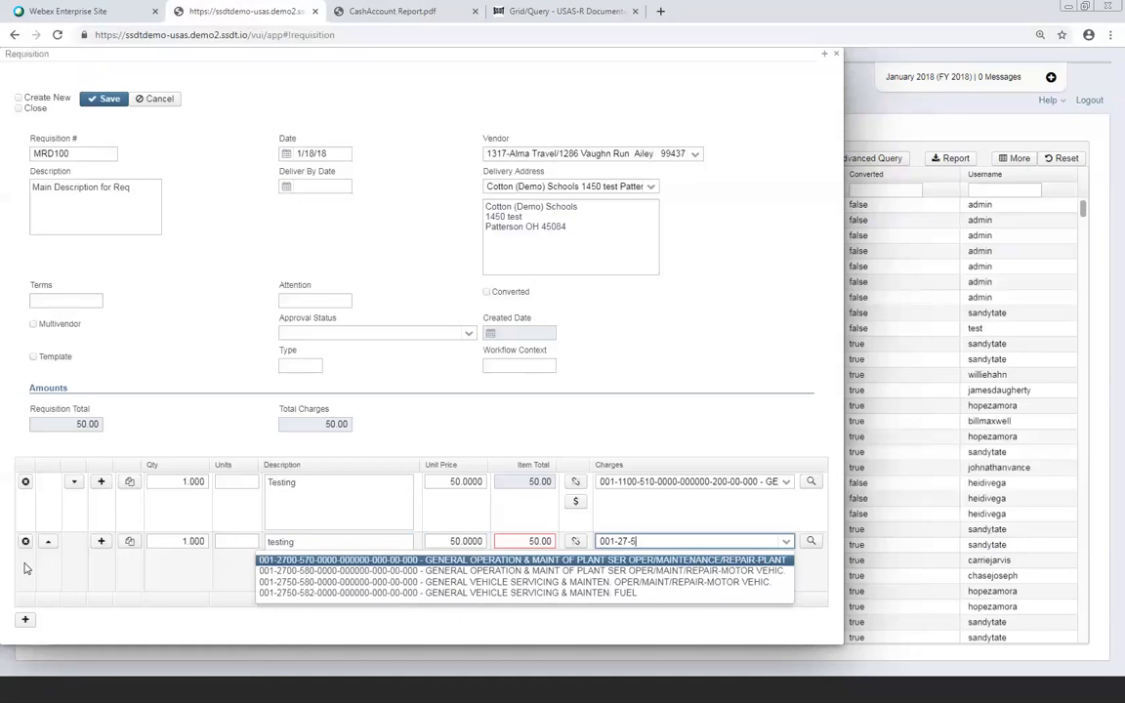
pyautogui.press('Down')
pyautogui.press('Return')
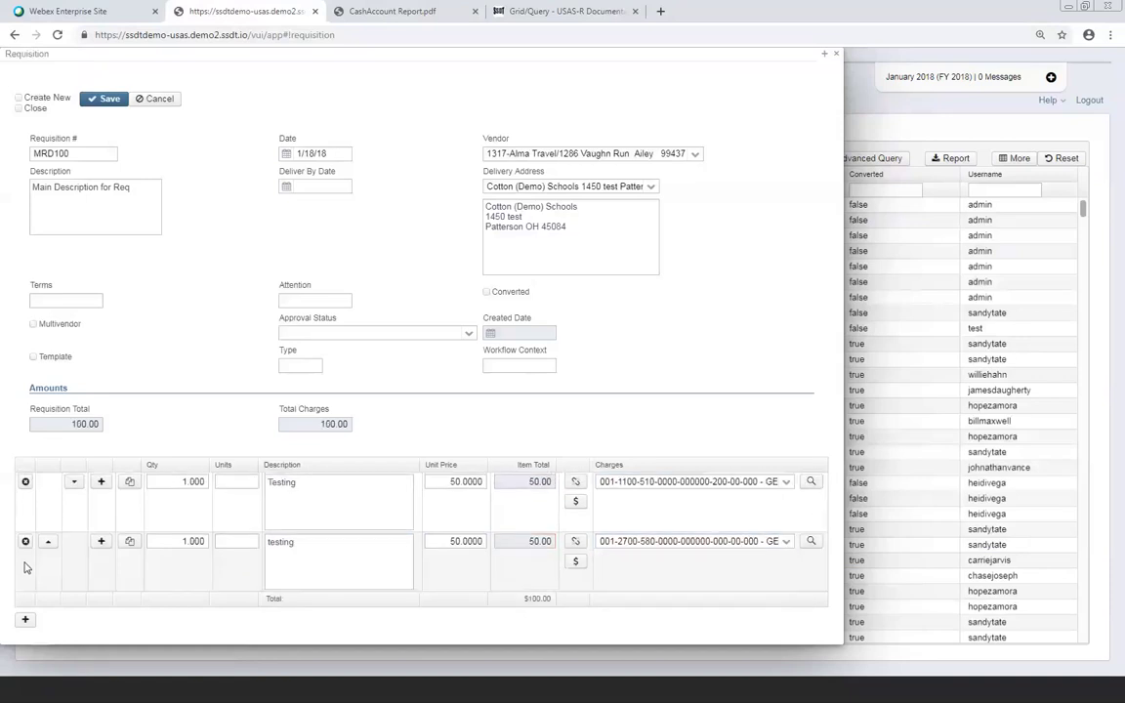
# Add a third line: quantity 1, description 'Copier', unit price 500
pyautogui.click(26, 622)
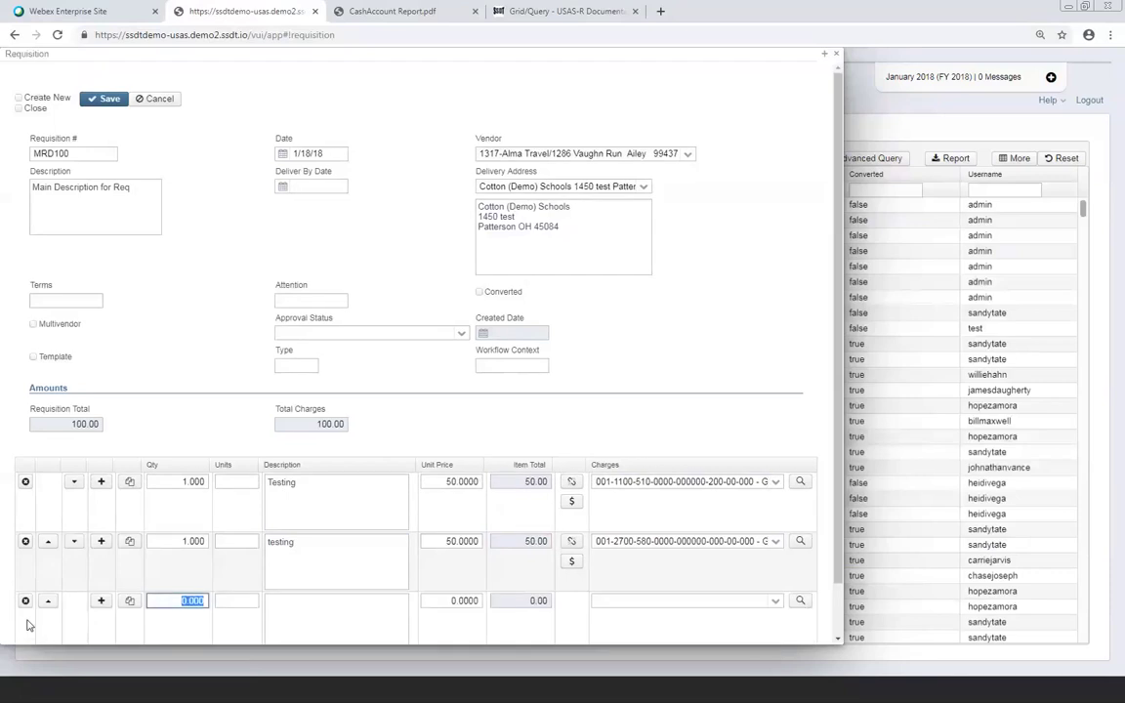
pyautogui.press('Tab')
pyautogui.hotkey('shift', 'Tab')
pyautogui.write('1')
pyautogui.press('Tab')
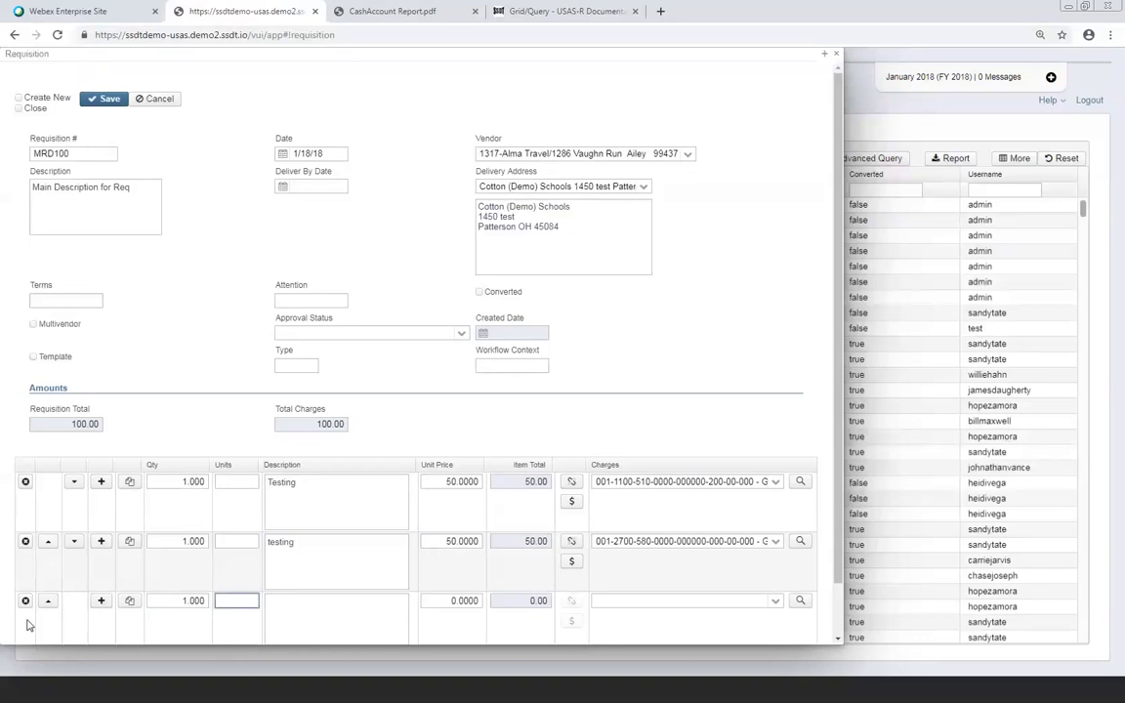
pyautogui.press('Tab')
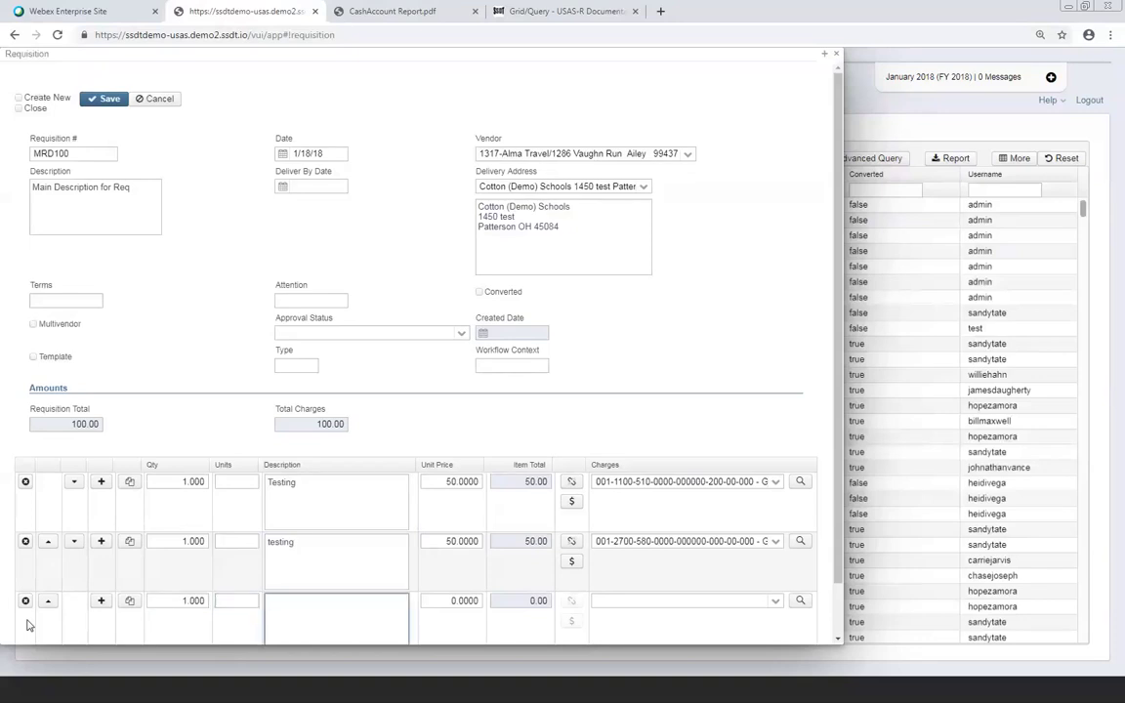
pyautogui.write('Copier')
pyautogui.press('Tab')
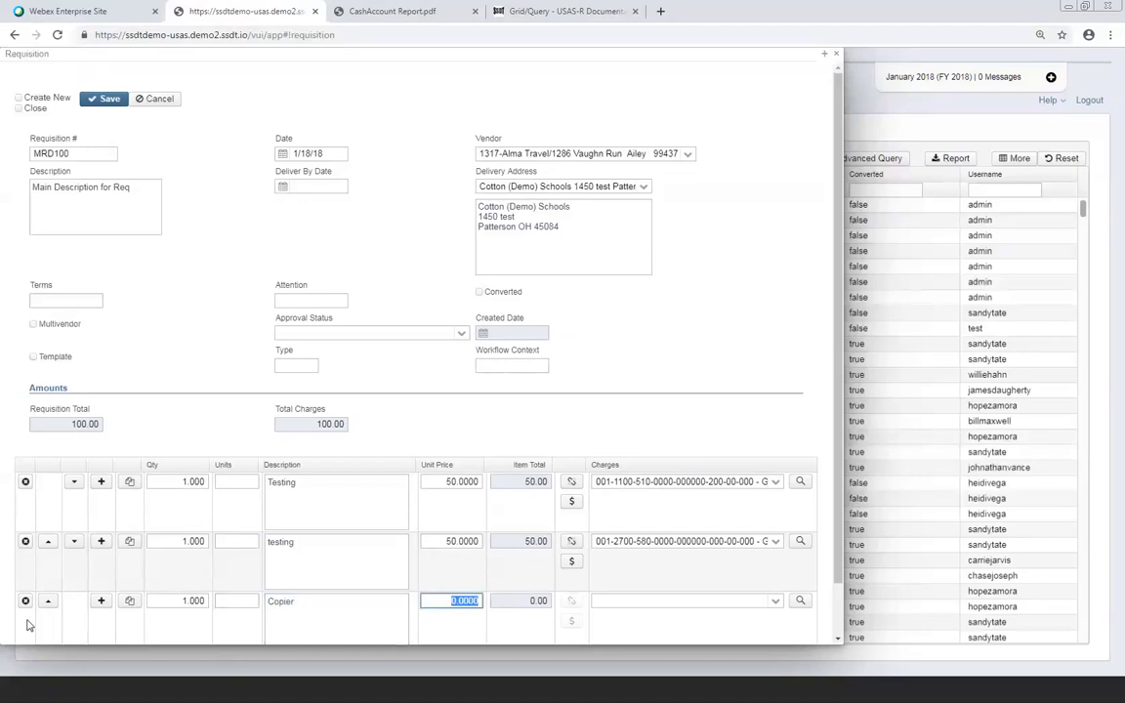
pyautogui.write('500')
pyautogui.press('Tab')
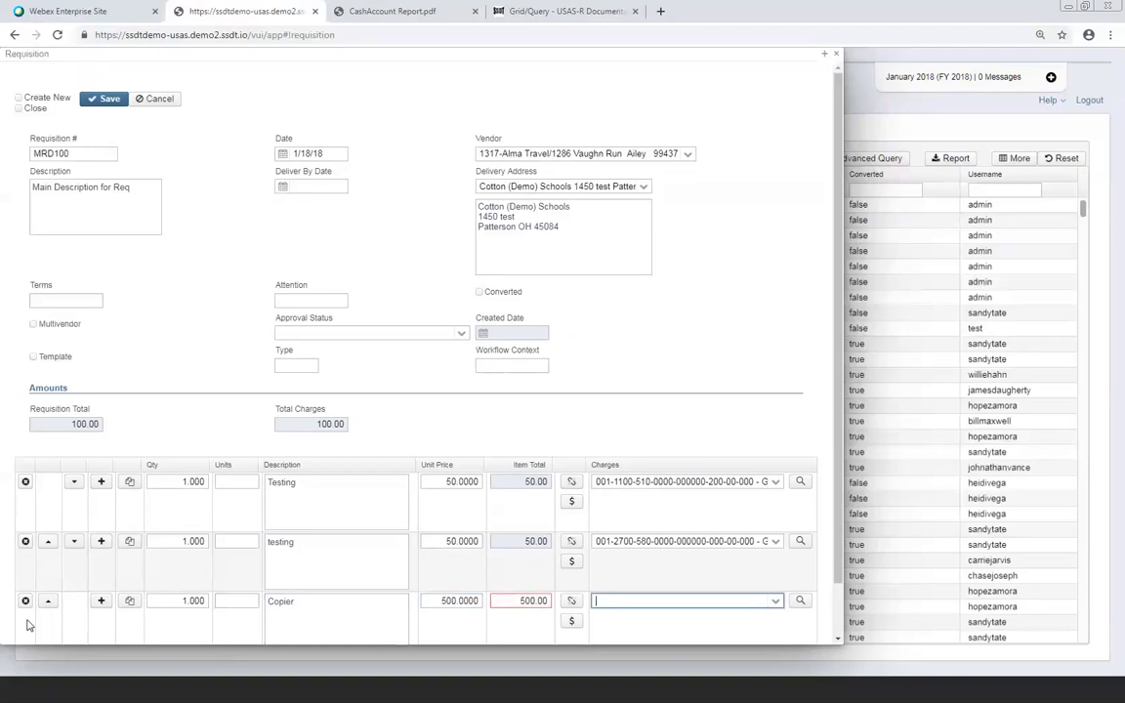
pyautogui.click(570, 623)
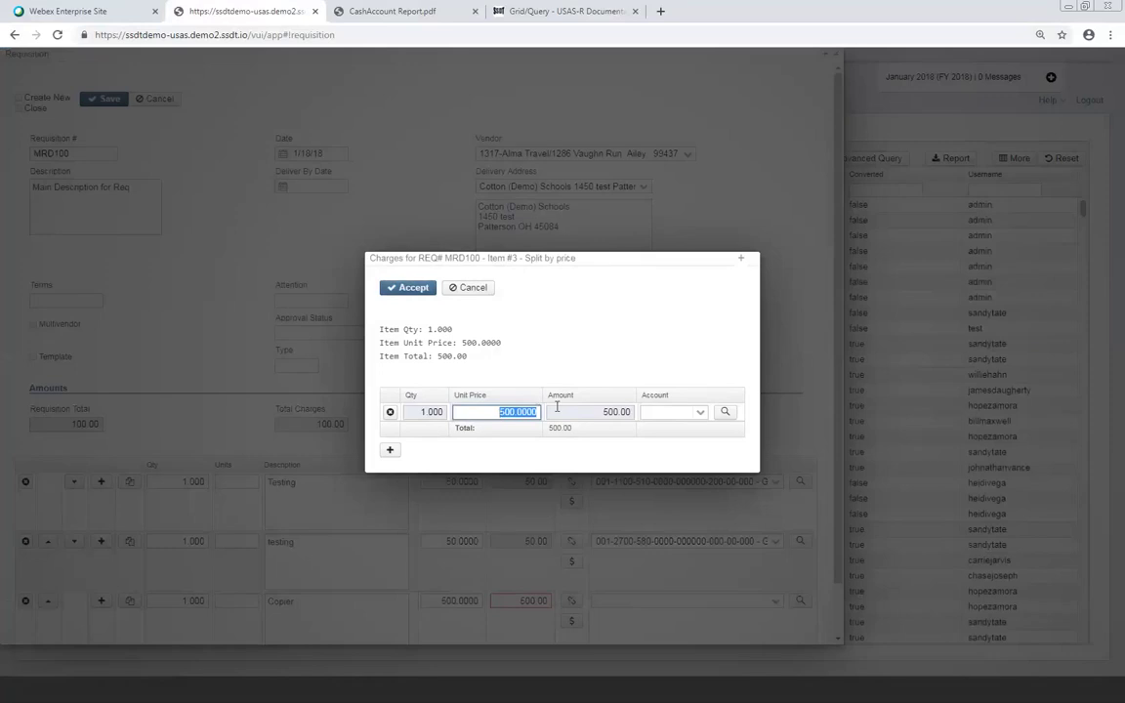
pyautogui.write('250')
pyautogui.press('Tab')
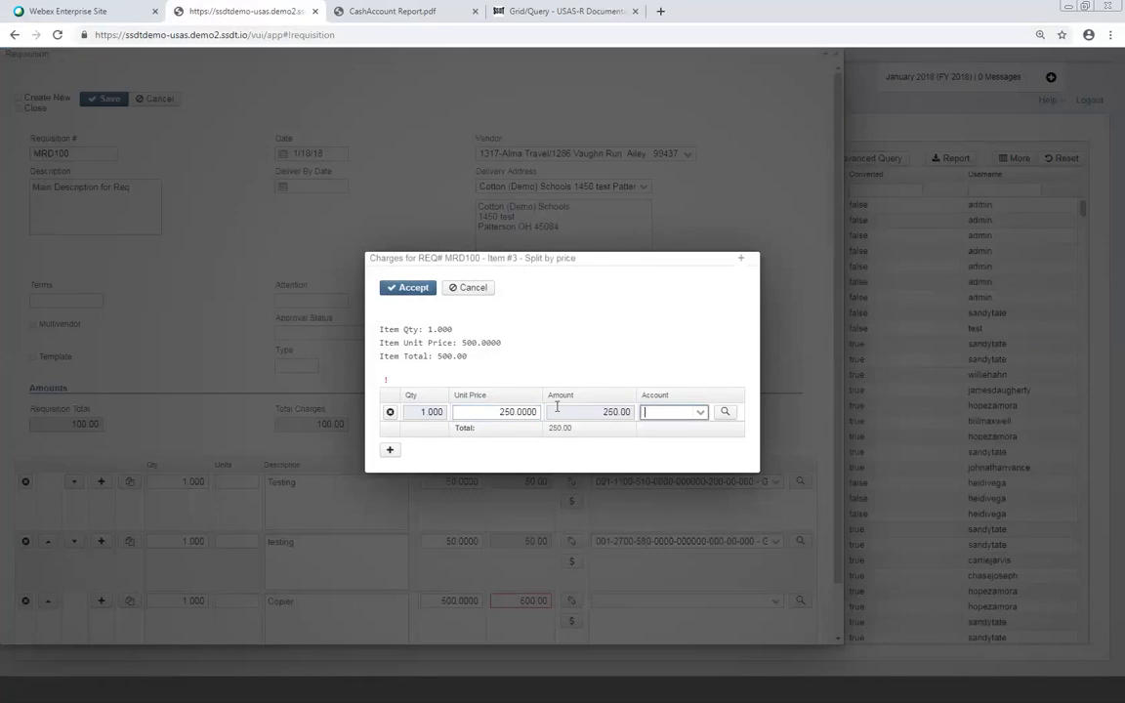
pyautogui.write('001-24')
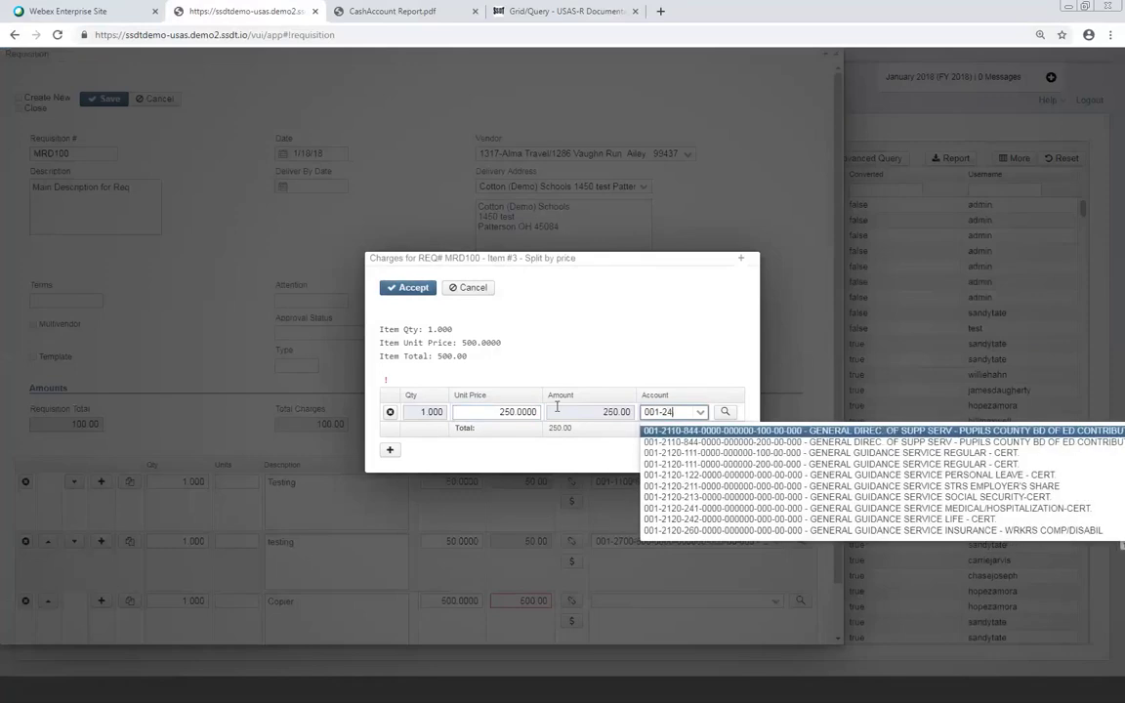
pyautogui.write('-6')
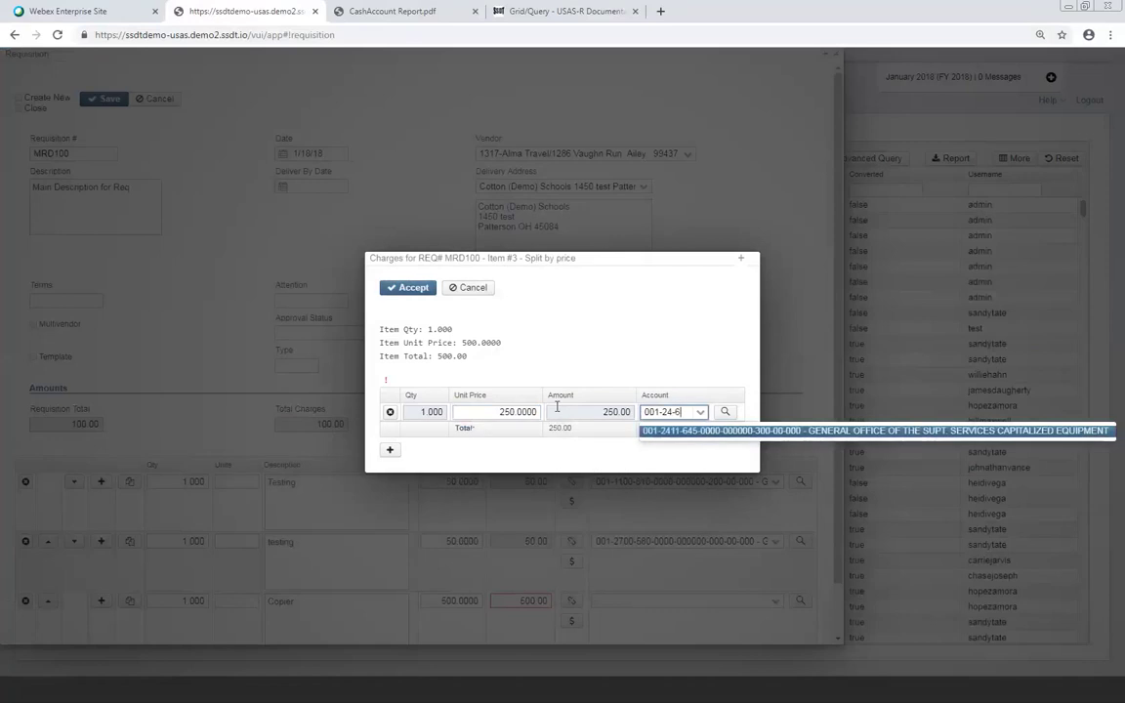
pyautogui.click(699, 437)
pyautogui.click(390, 450)
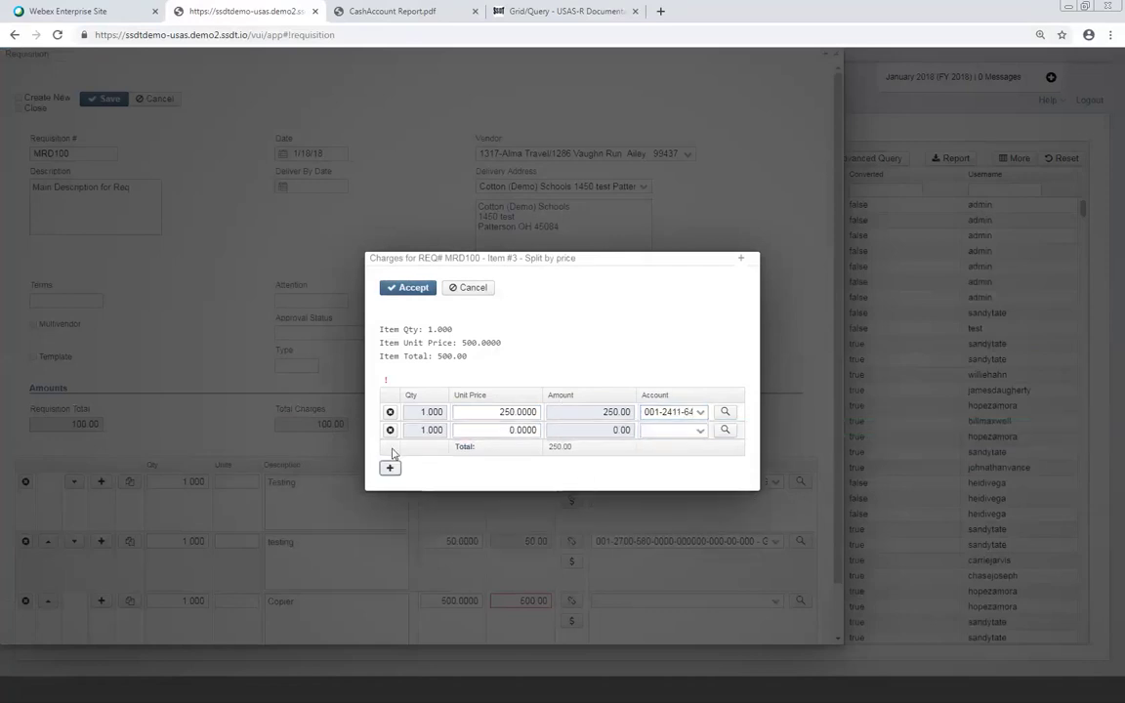
pyautogui.write('250')
pyautogui.press('Tab')
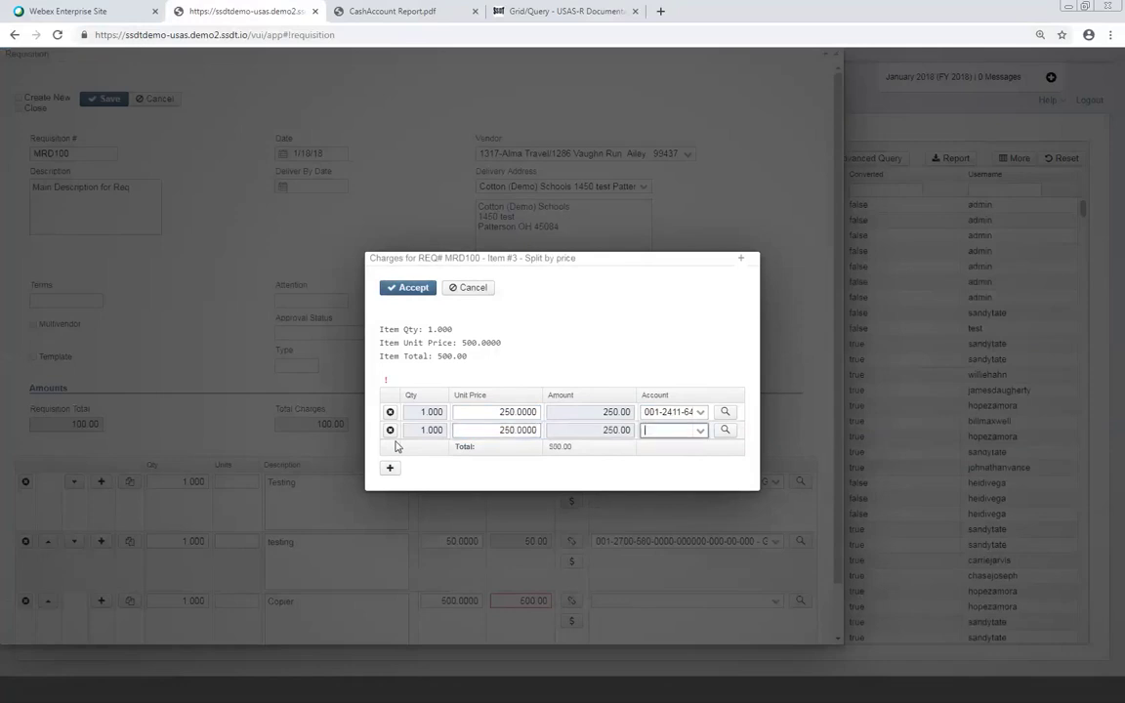
pyautogui.write('001-250')
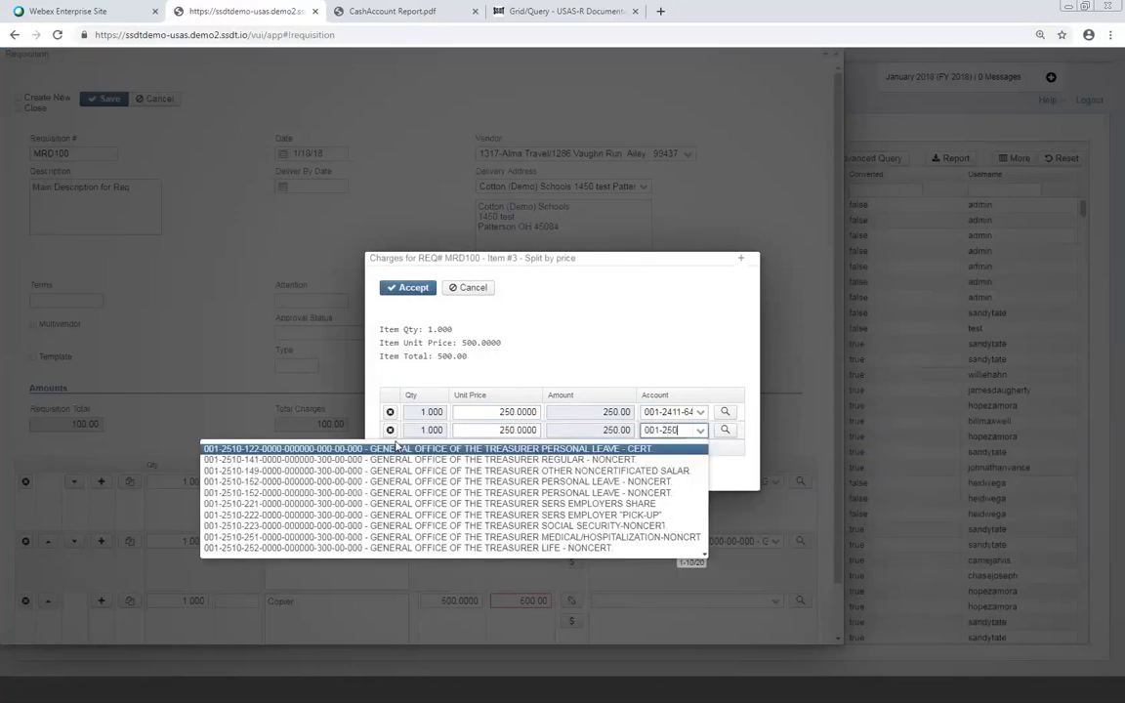
pyautogui.press('BackSpace')
pyautogui.write('-6')
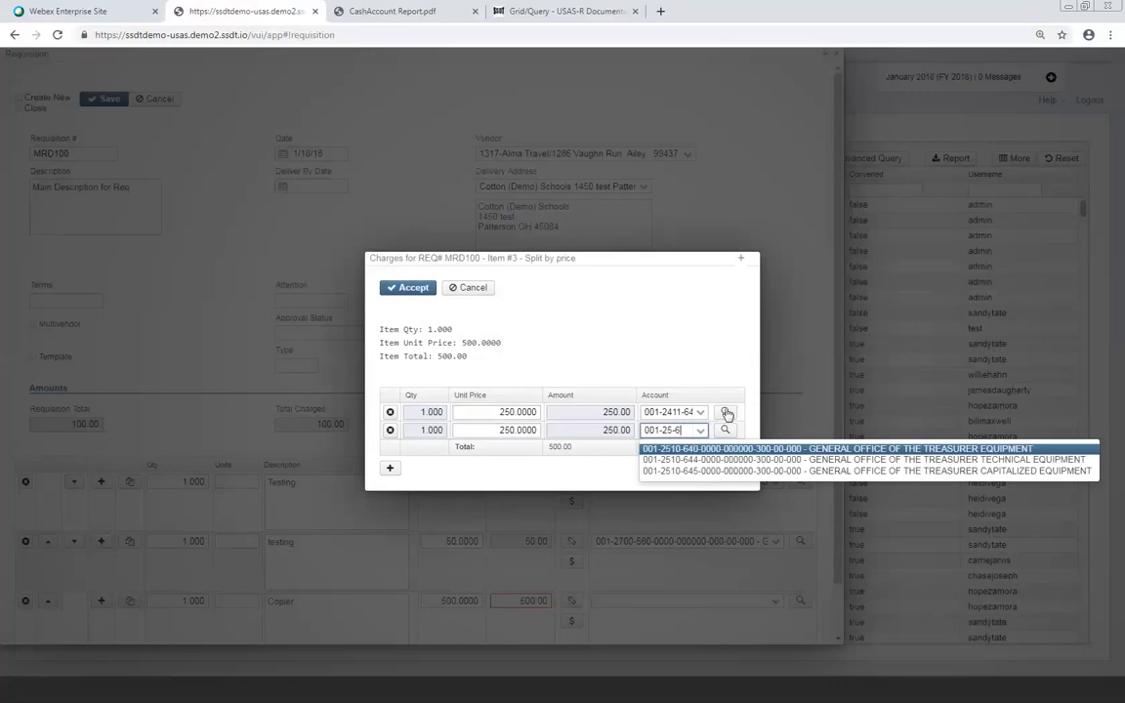
pyautogui.press('Return')
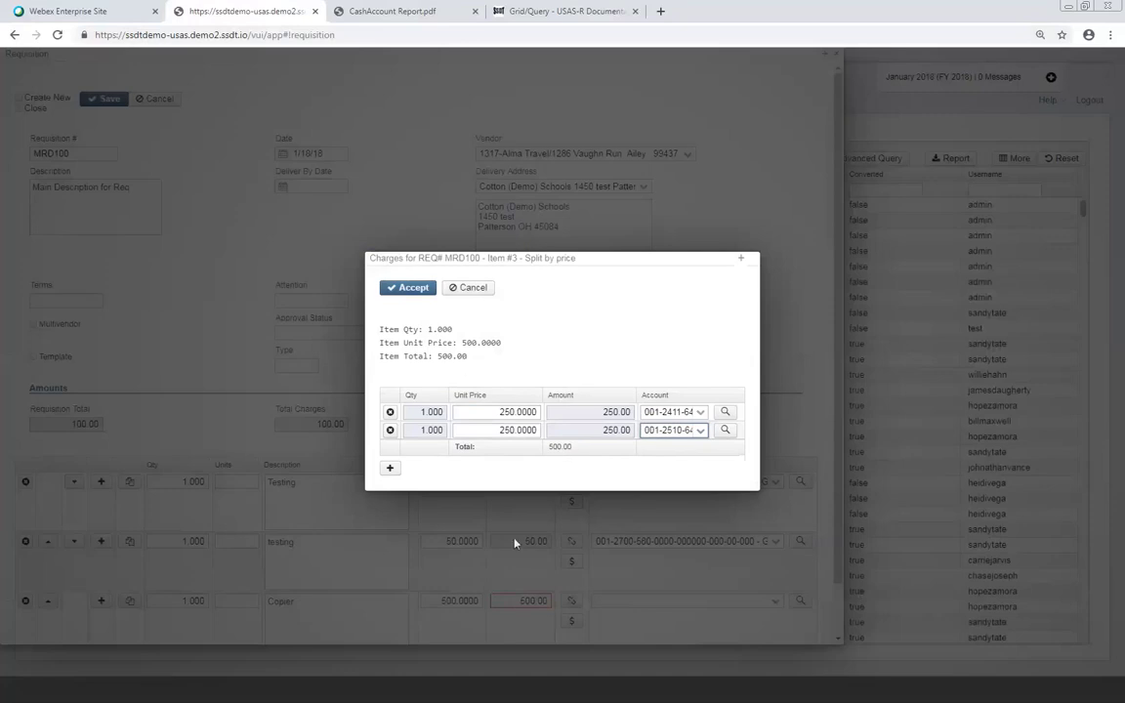
pyautogui.click(421, 293)
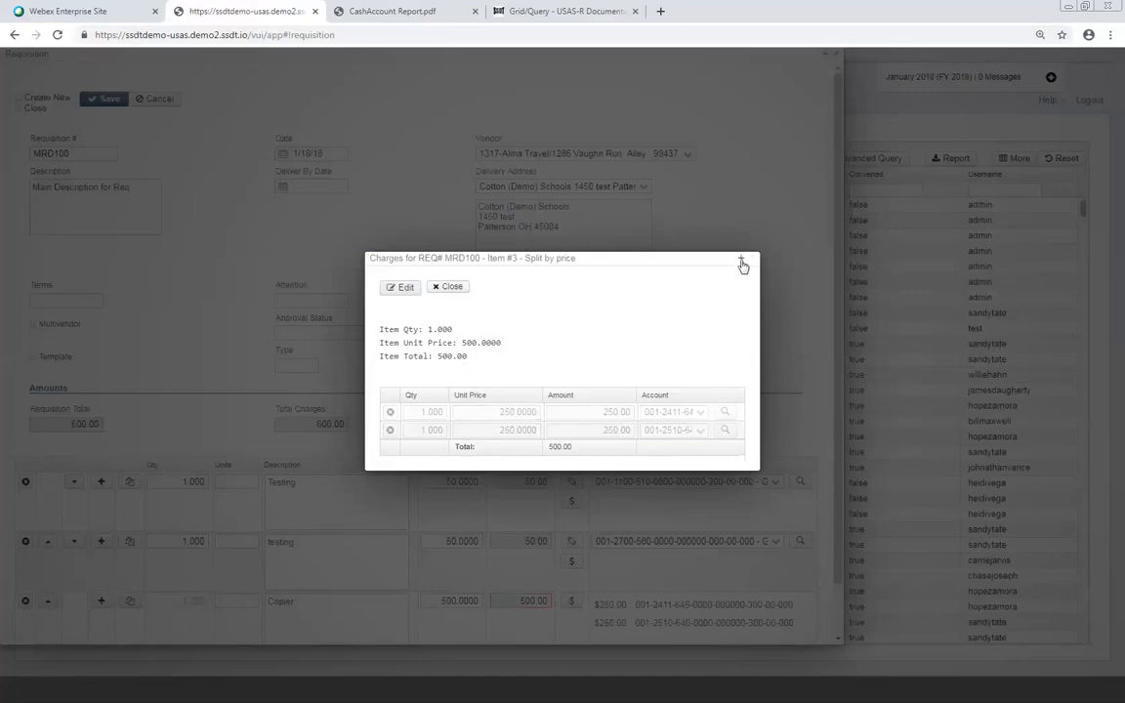
pyautogui.click(452, 287)
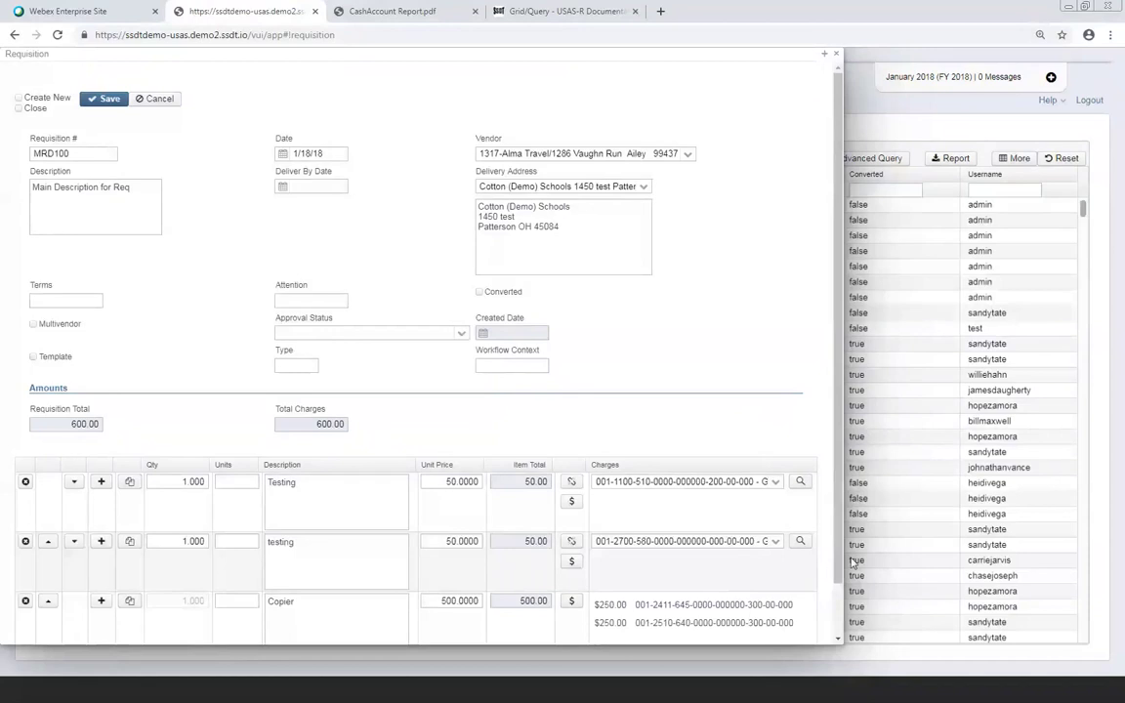
# Add a 'Chair' item line with quantity 10 at unit price 25.0000, totalling 250.00
pyautogui.scroll(-1, 838, 564)
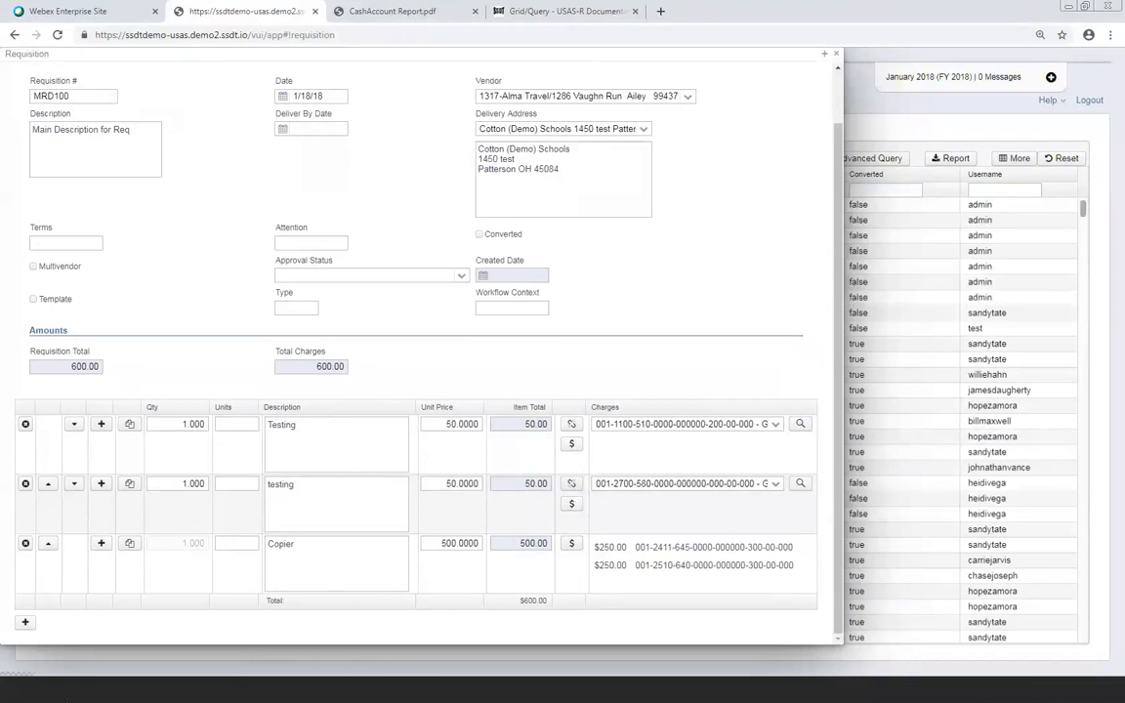
pyautogui.click(27, 624)
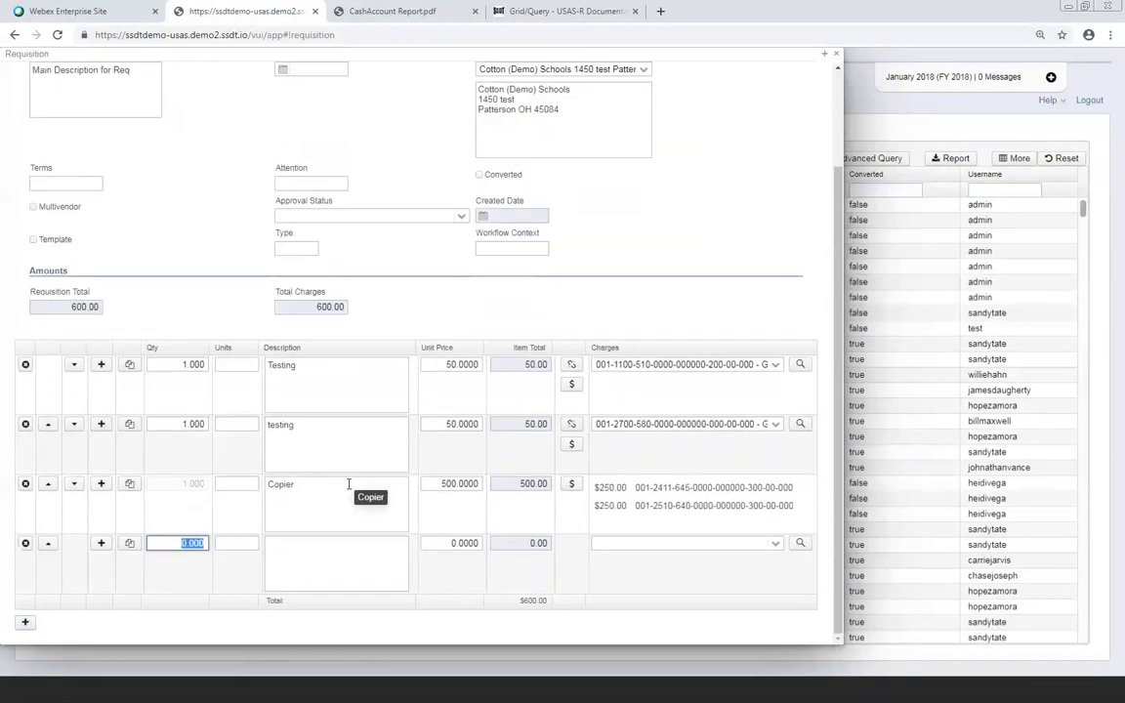
pyautogui.write('10')
pyautogui.press('Tab')
pyautogui.press('Tab')
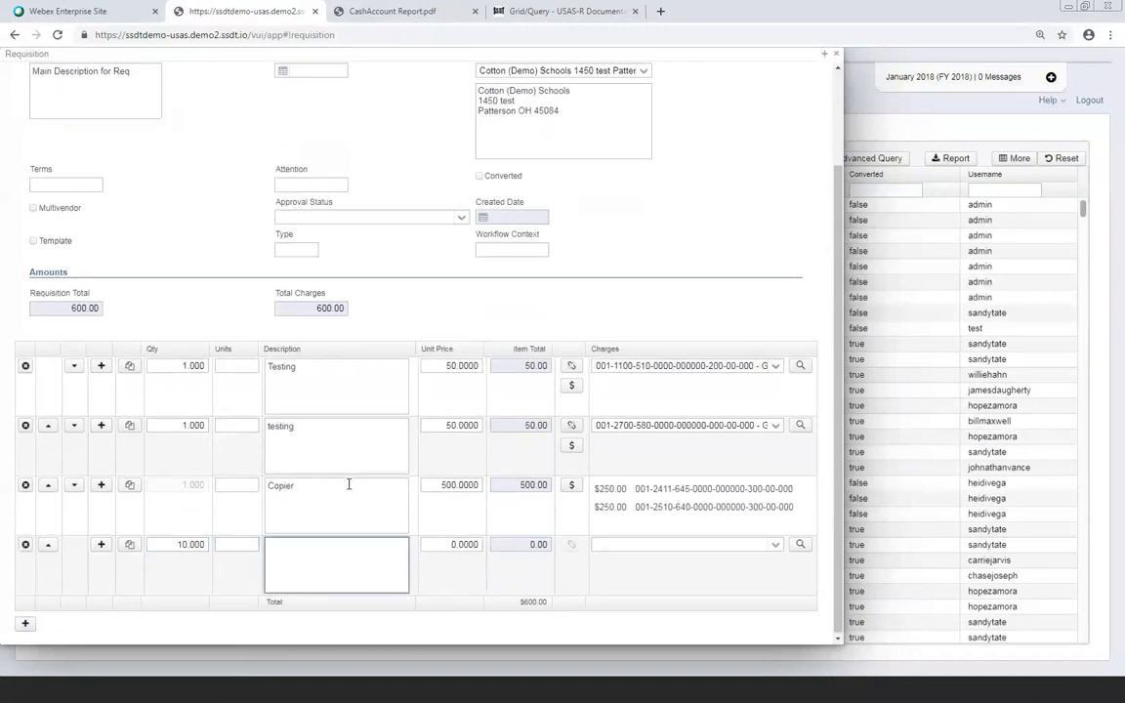
pyautogui.write('Chair')
pyautogui.press('Tab')
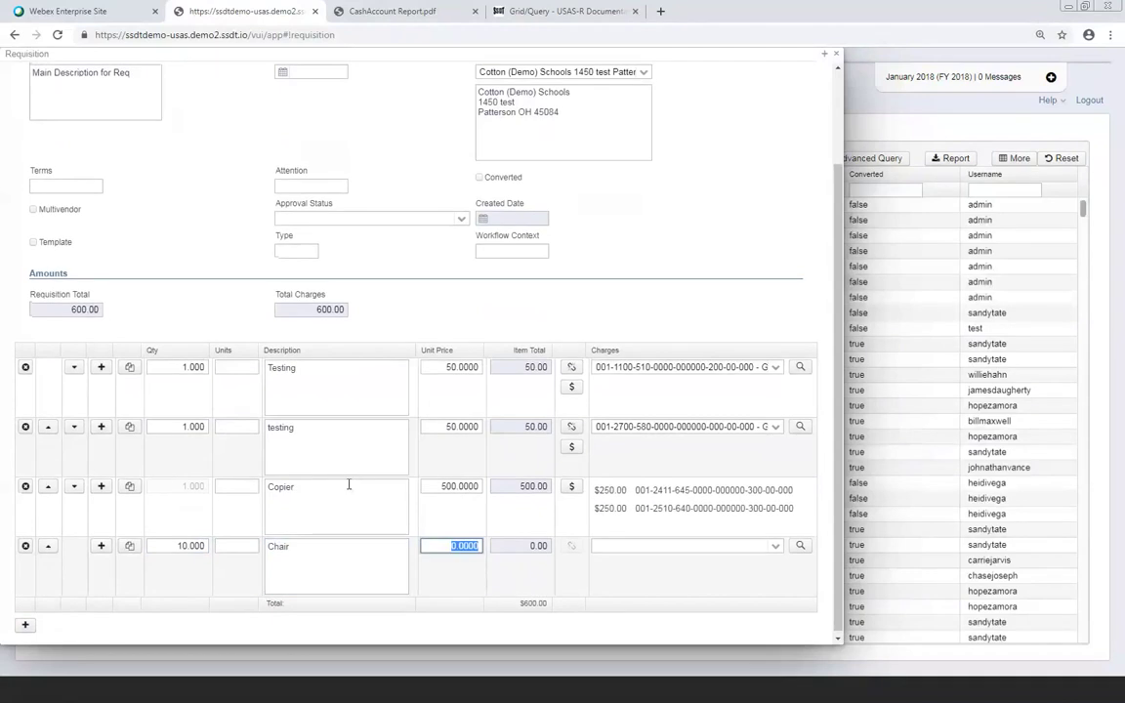
pyautogui.press('Tab')
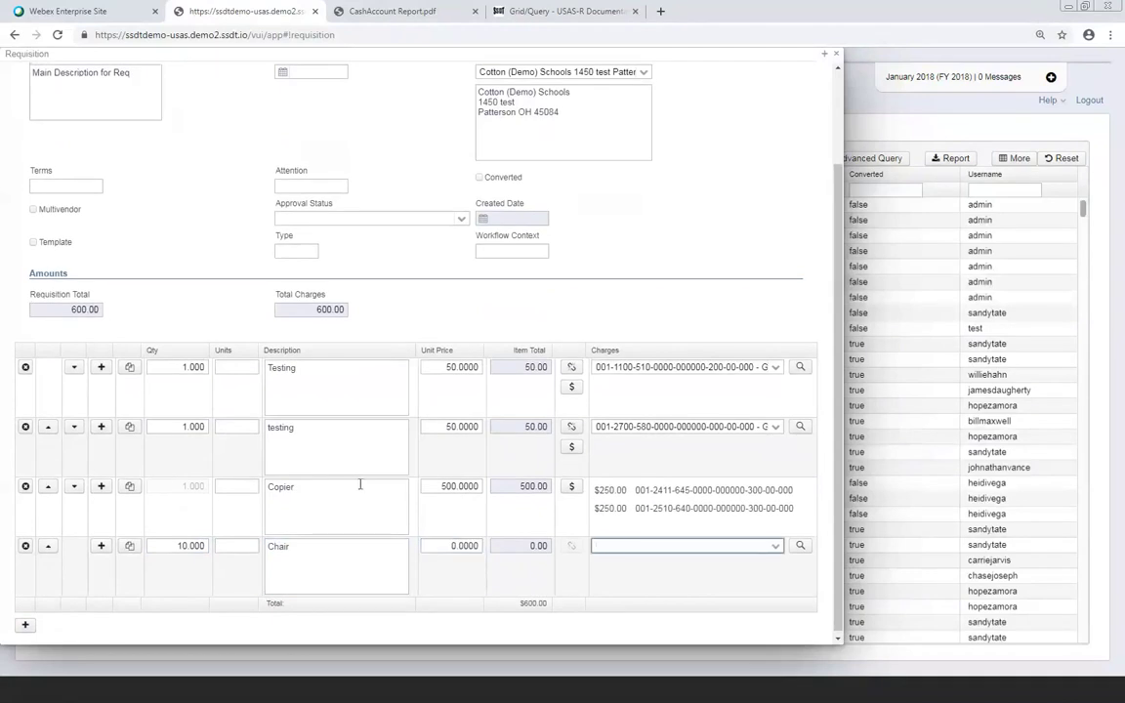
pyautogui.click(538, 546)
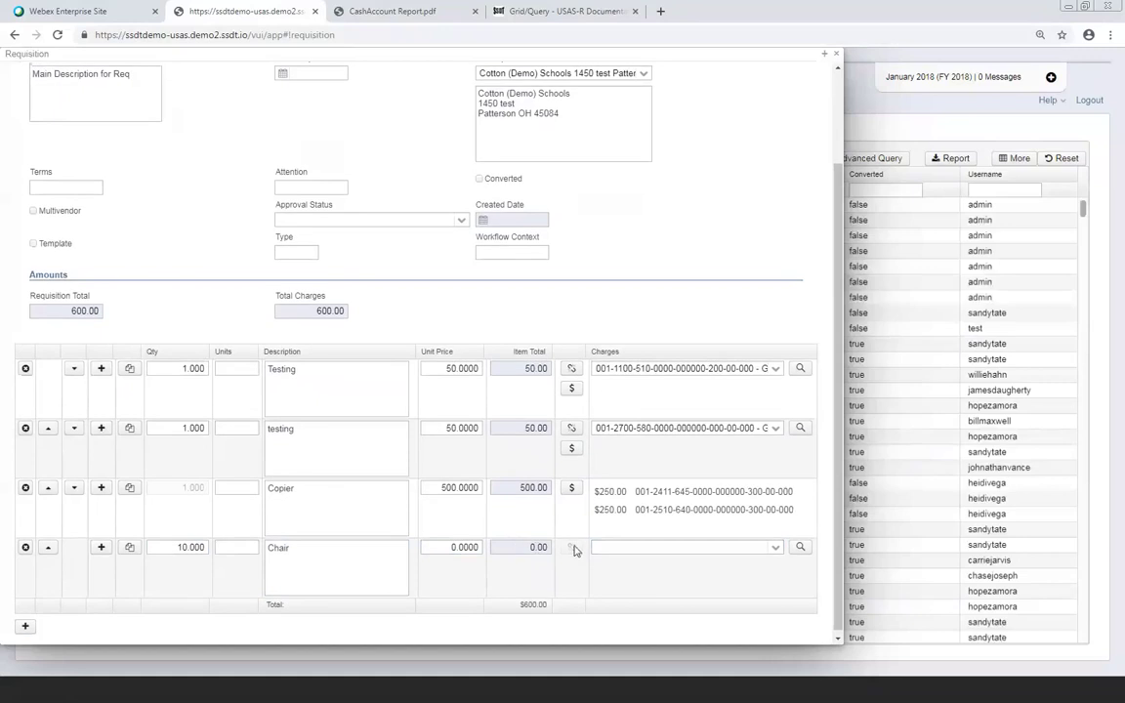
pyautogui.click(468, 547)
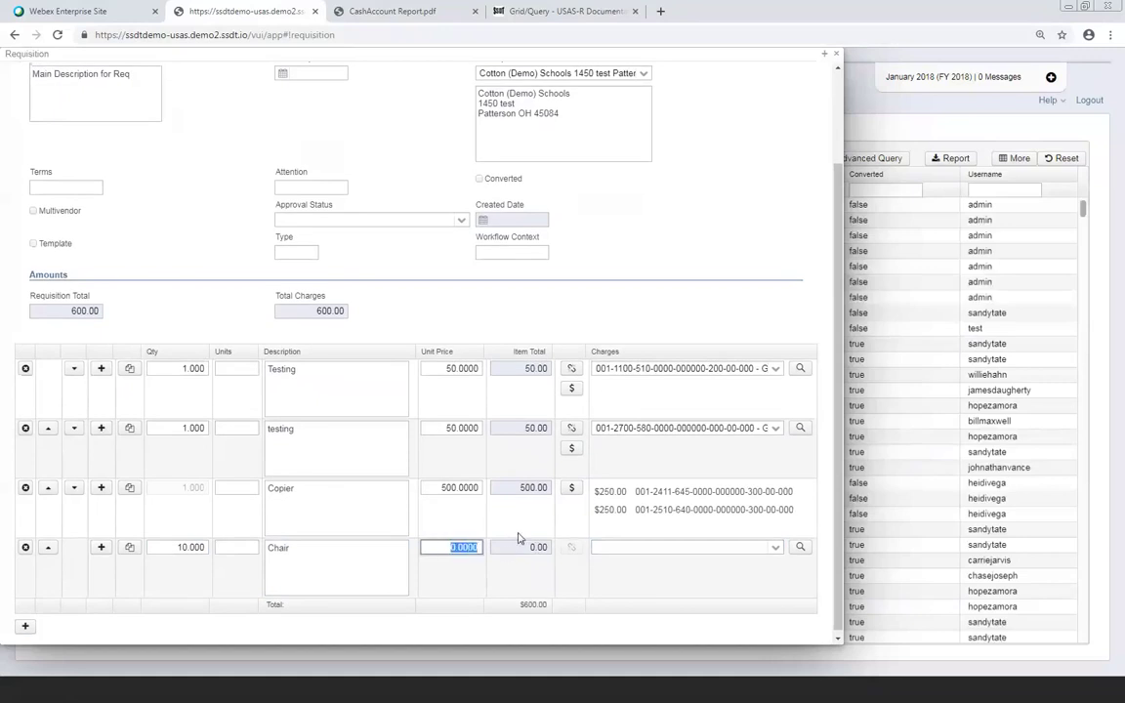
pyautogui.write('25')
pyautogui.press('Tab')
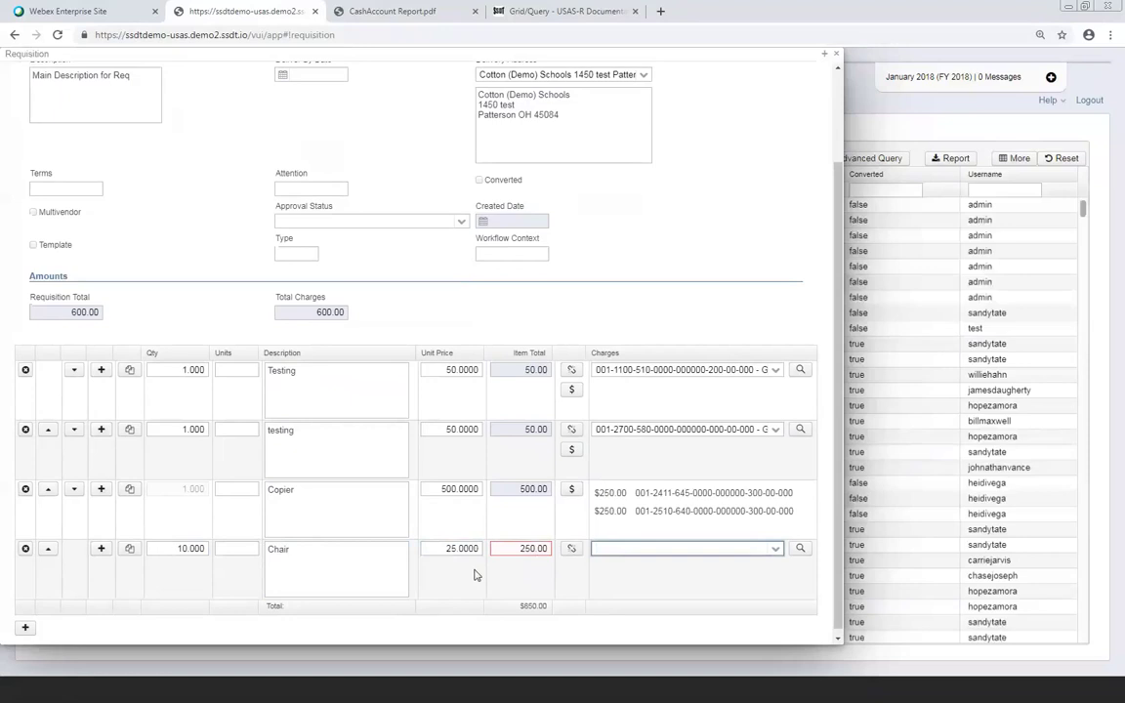
pyautogui.click(571, 551)
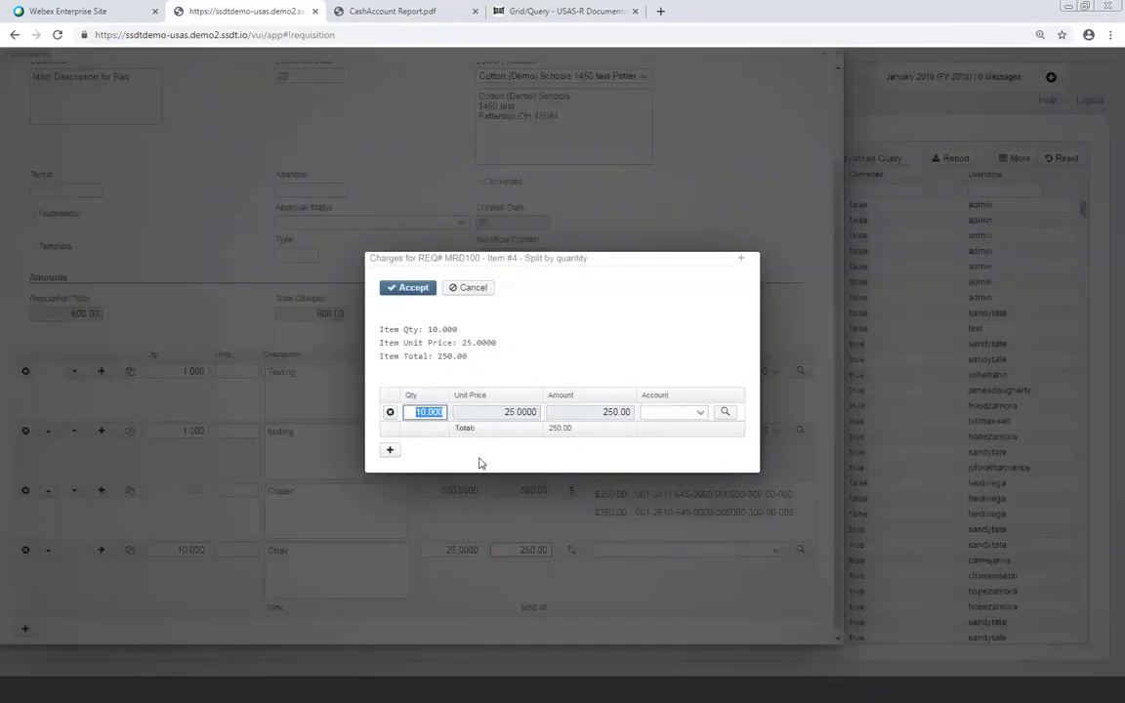
pyautogui.write('5')
pyautogui.press('Tab')
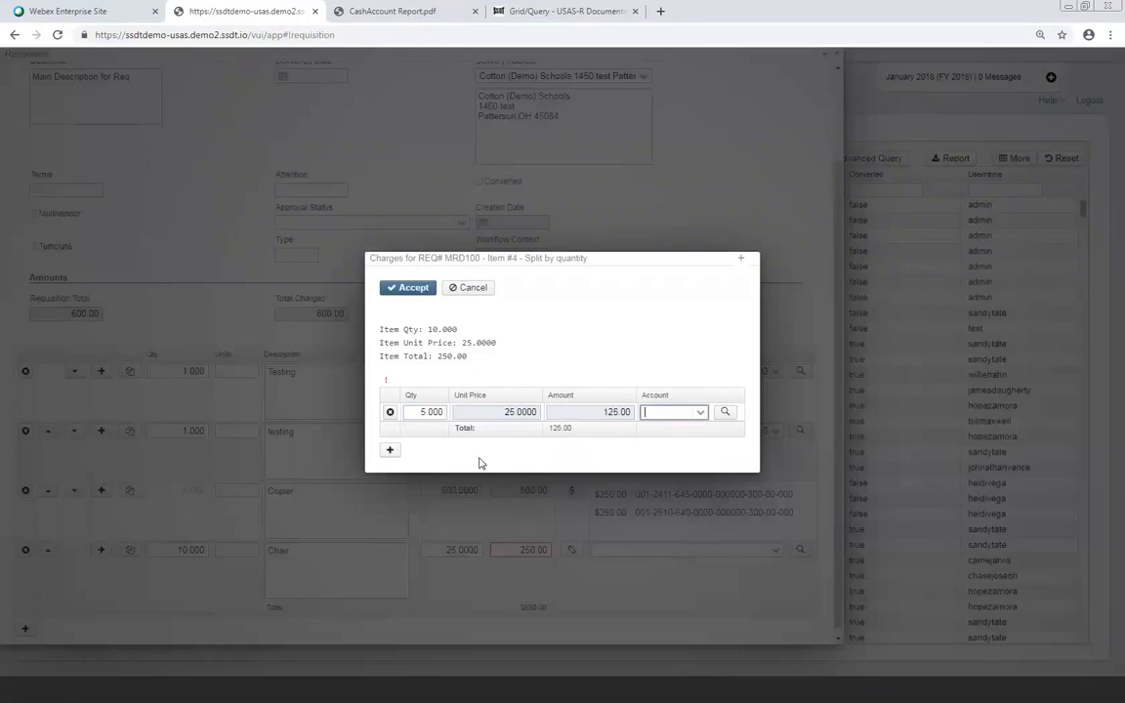
pyautogui.write('001-2')
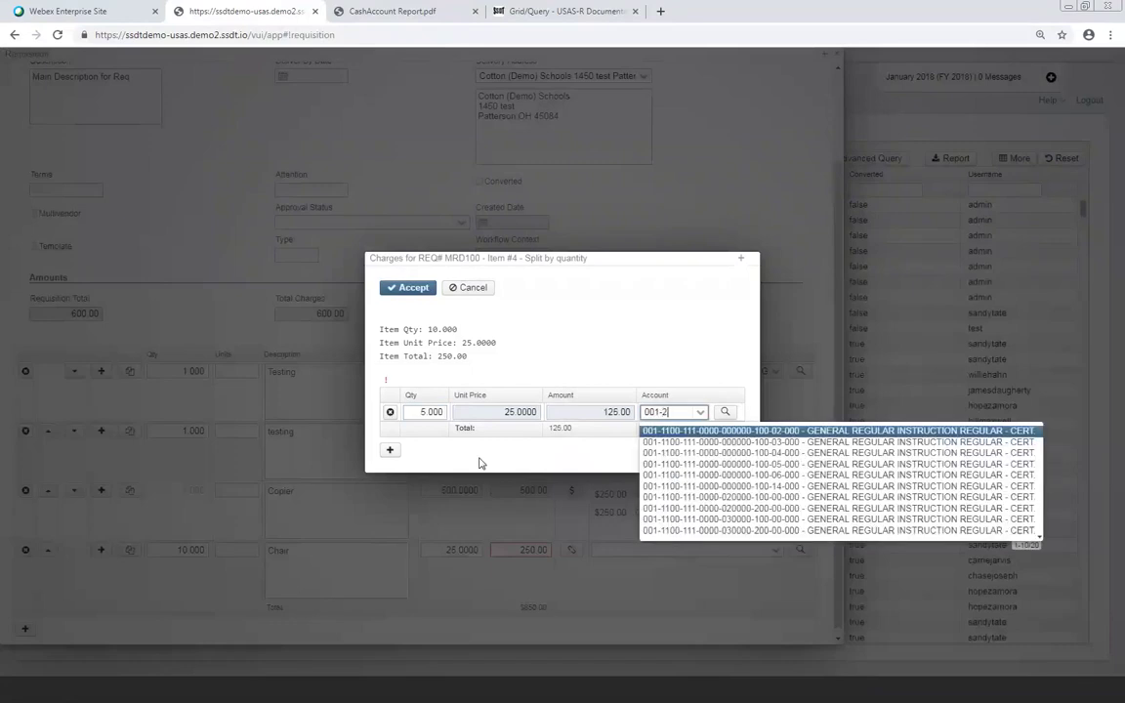
pyautogui.write('7-5')
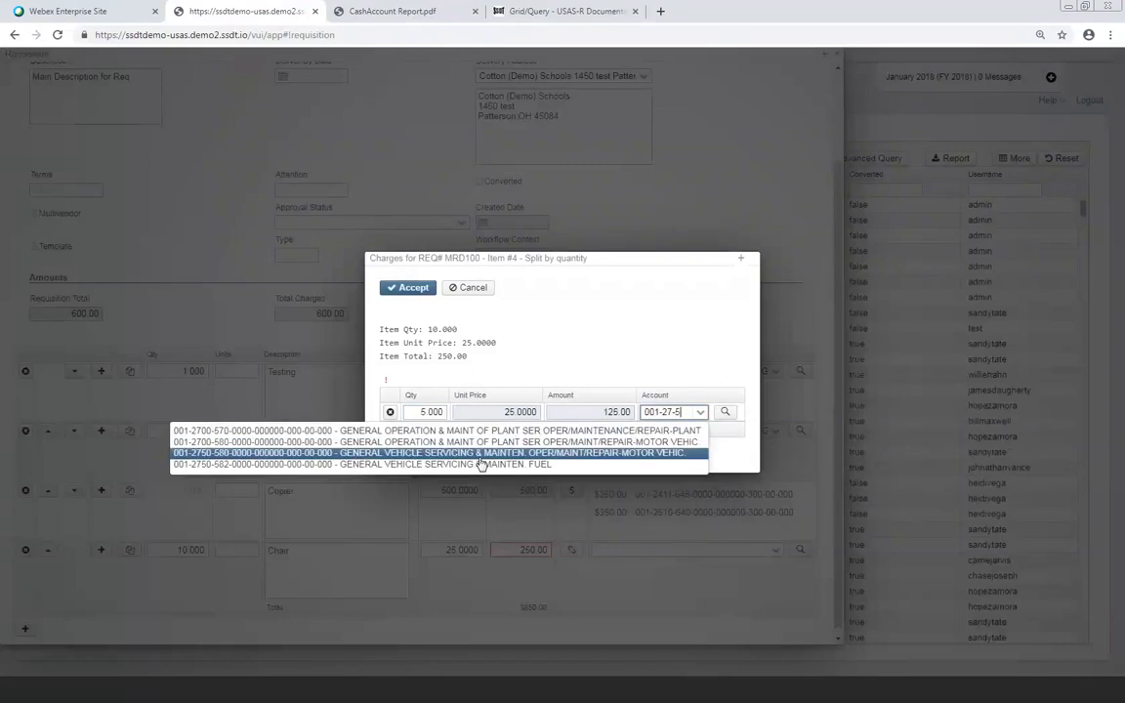
pyautogui.click(480, 460)
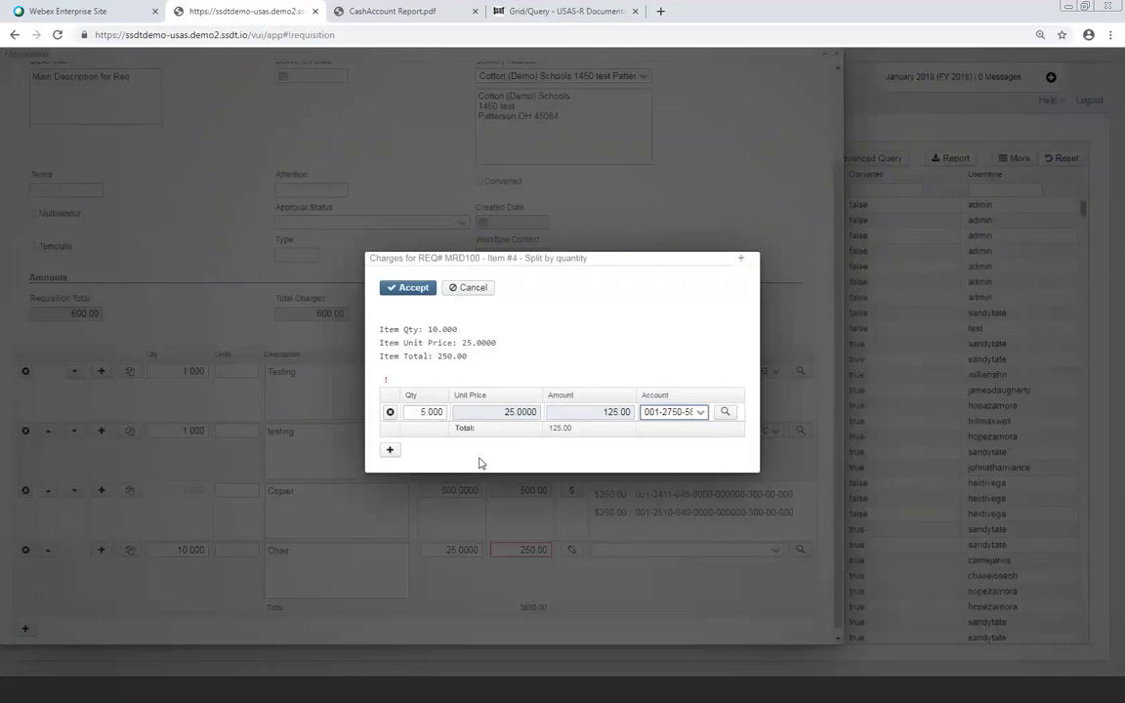
pyautogui.click(390, 451)
pyautogui.write('5')
pyautogui.press('Tab')
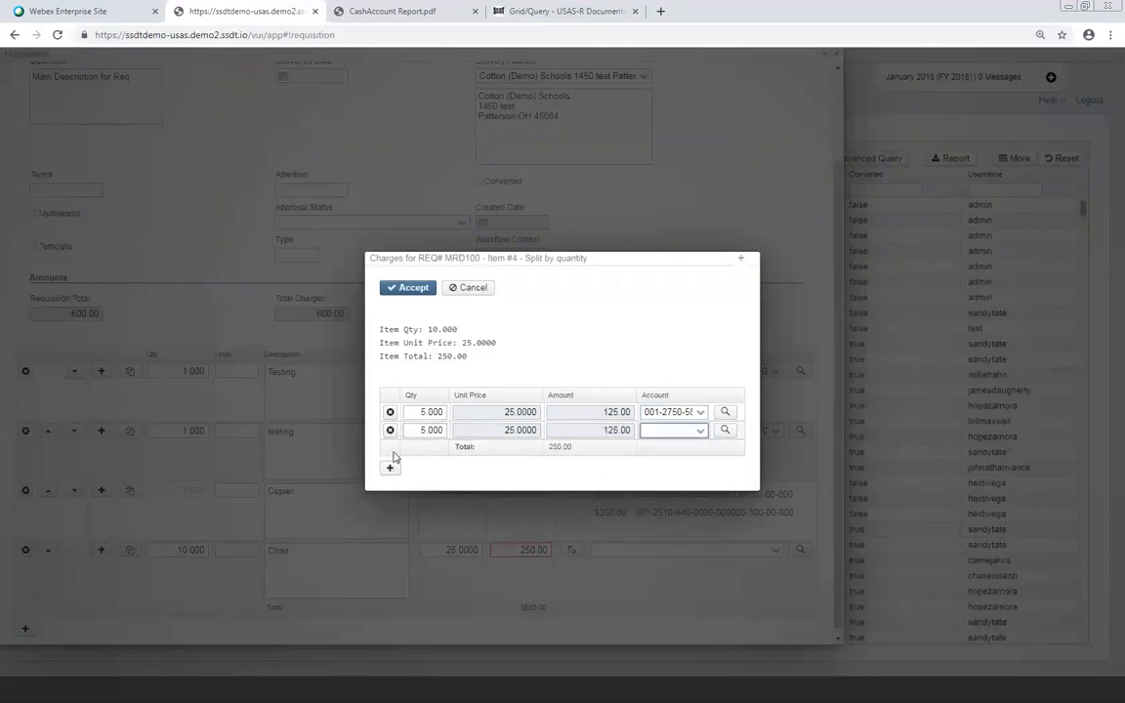
pyautogui.write('001-28')
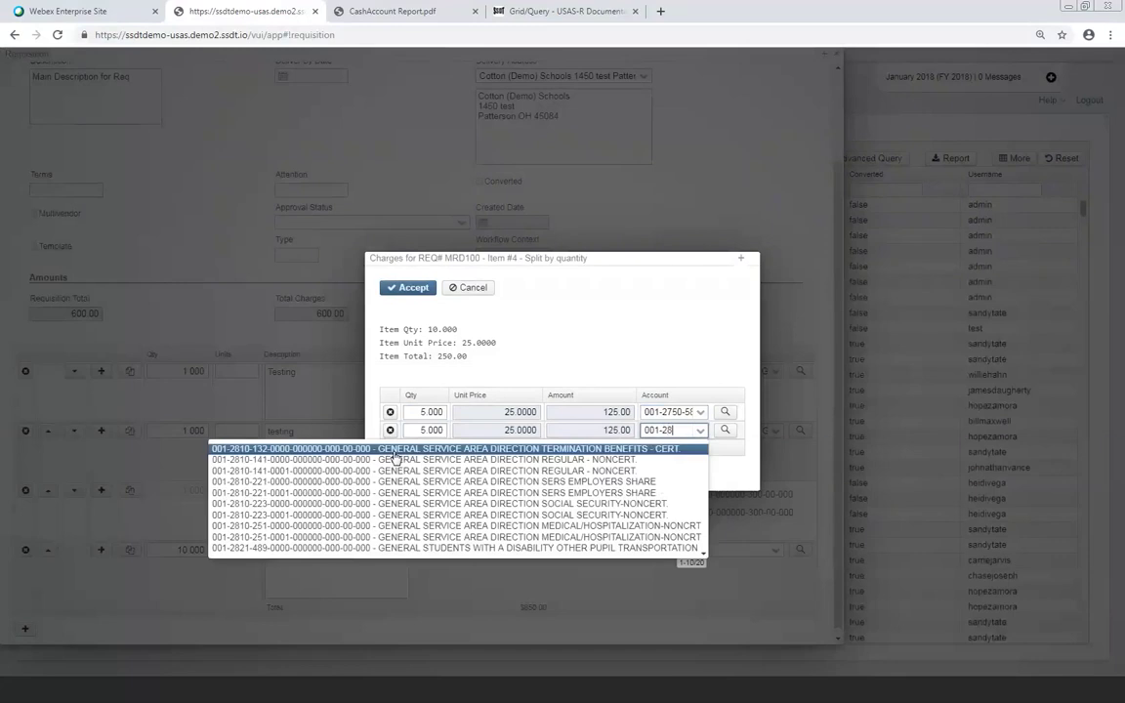
pyautogui.write('-6')
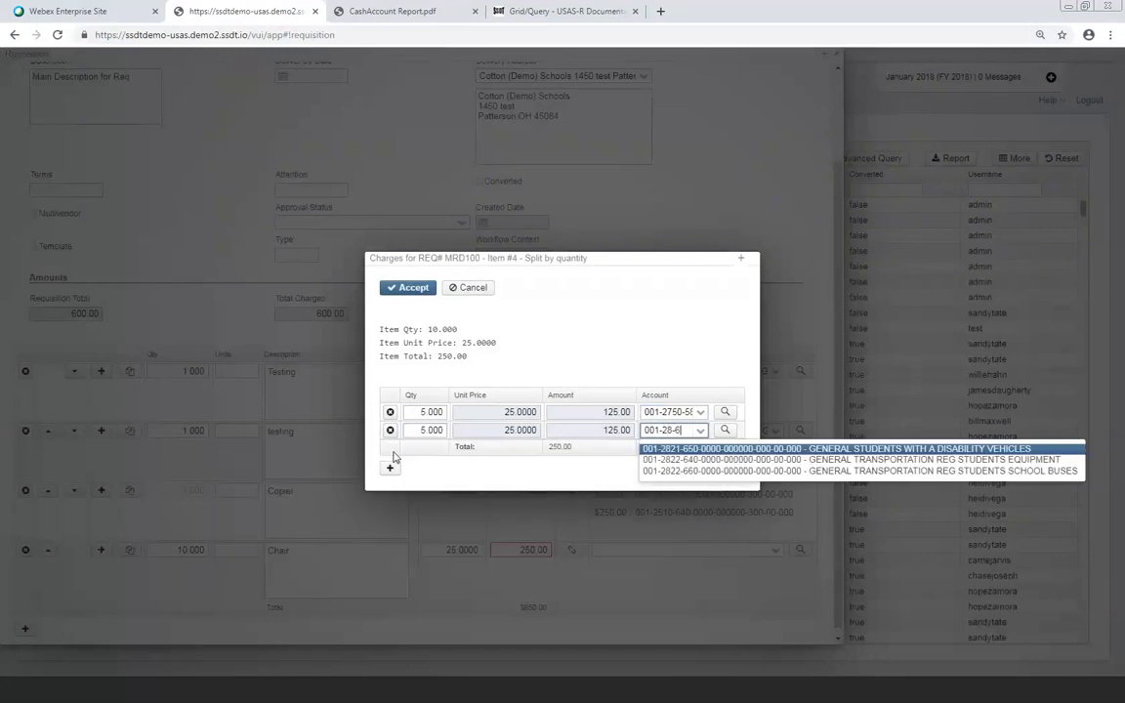
pyautogui.press('Return')
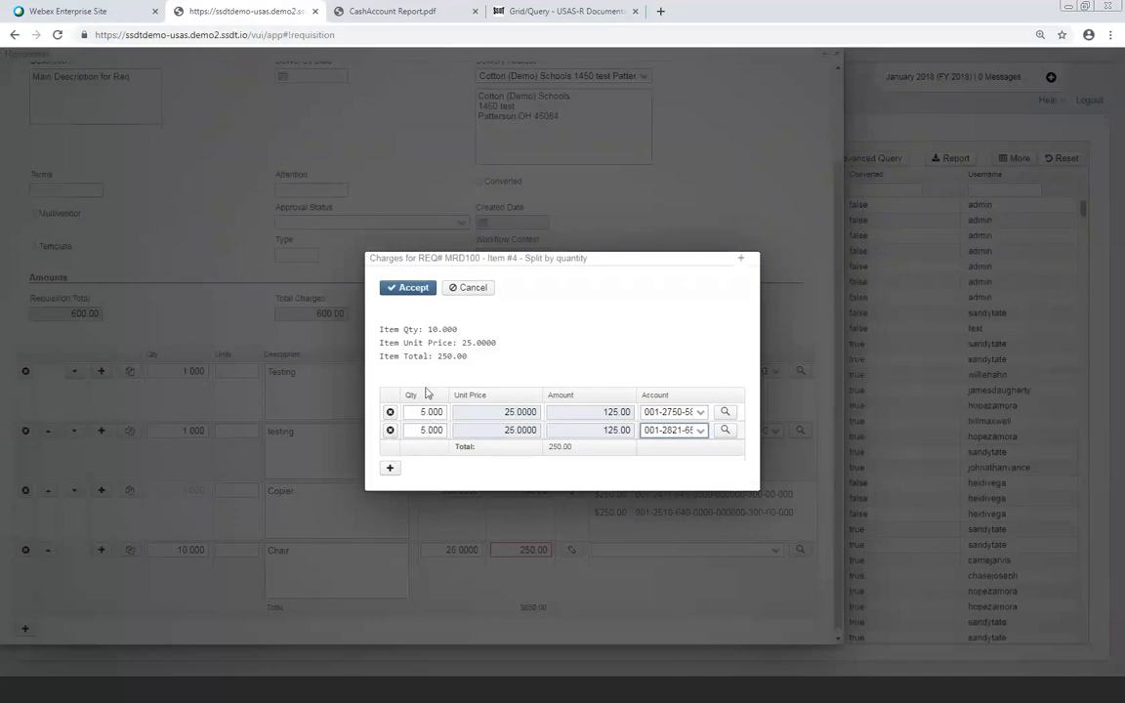
pyautogui.click(420, 291)
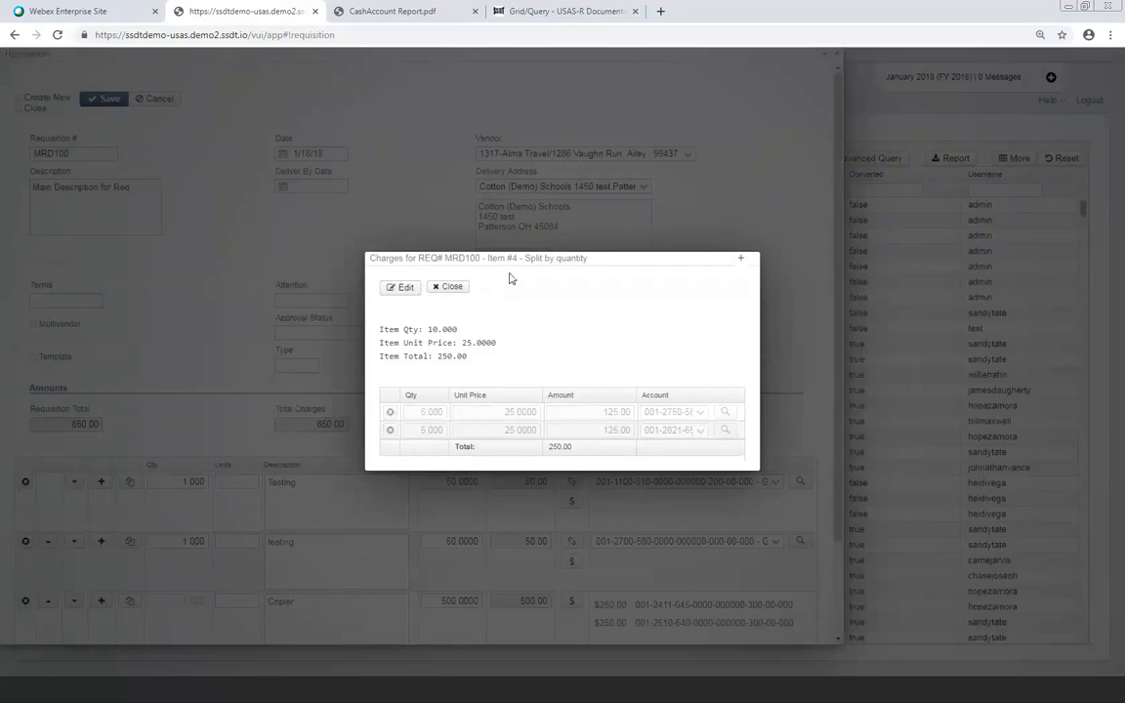
pyautogui.click(450, 286)
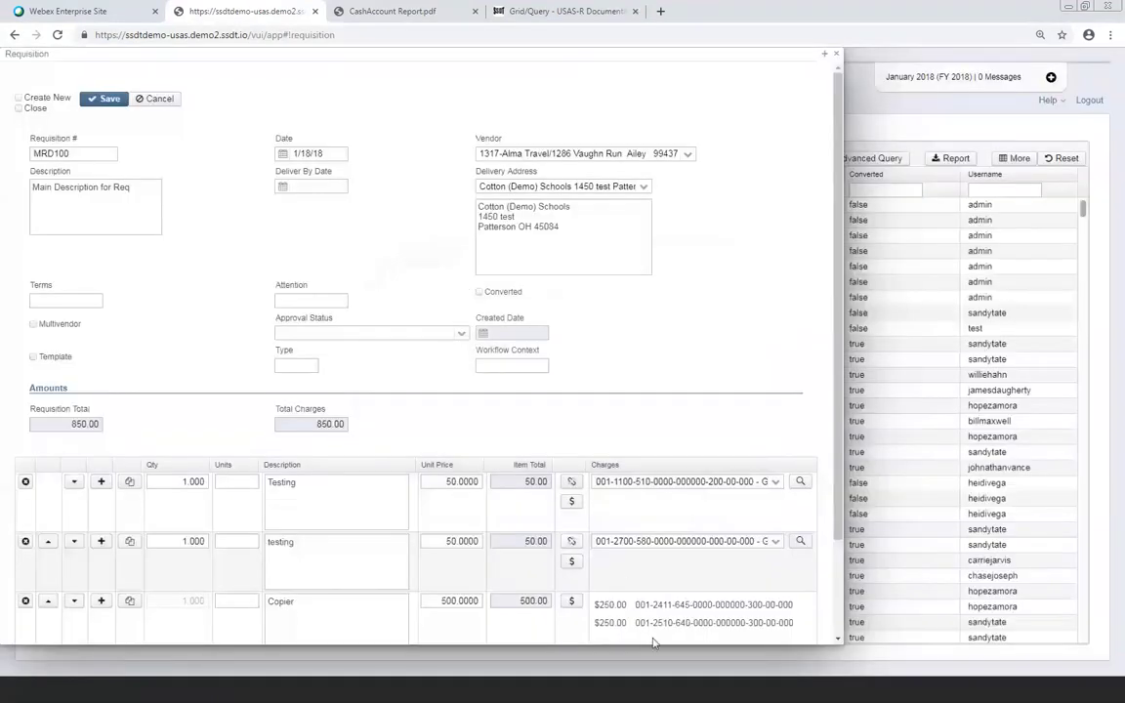
# Duplicate the Chair line, including its 10 × 25.0000 price and two 125.00 charges
pyautogui.scroll(-2, 653, 641)
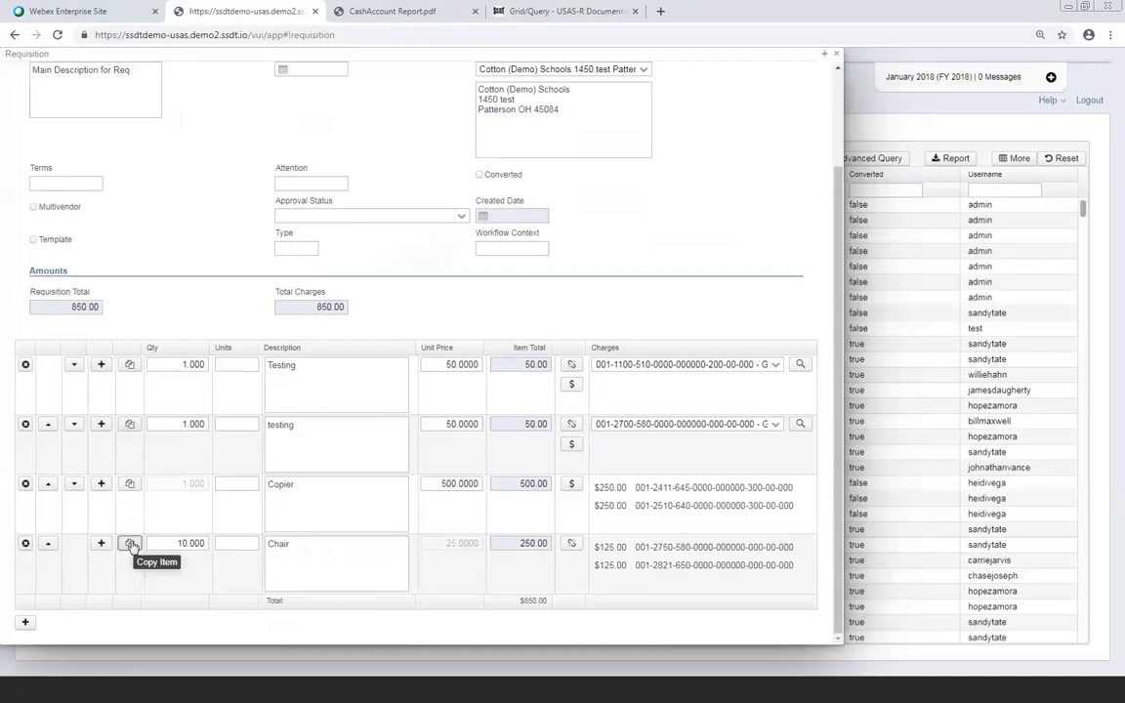
pyautogui.click(131, 543)
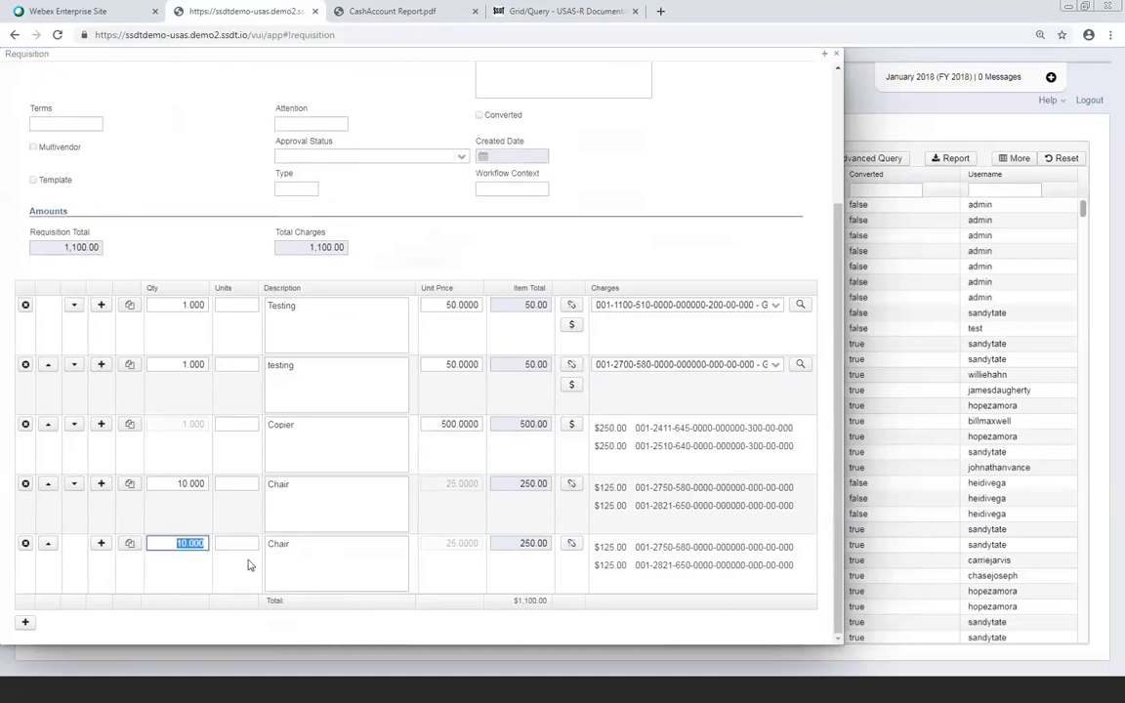
pyautogui.scroll(3, 321, 537)
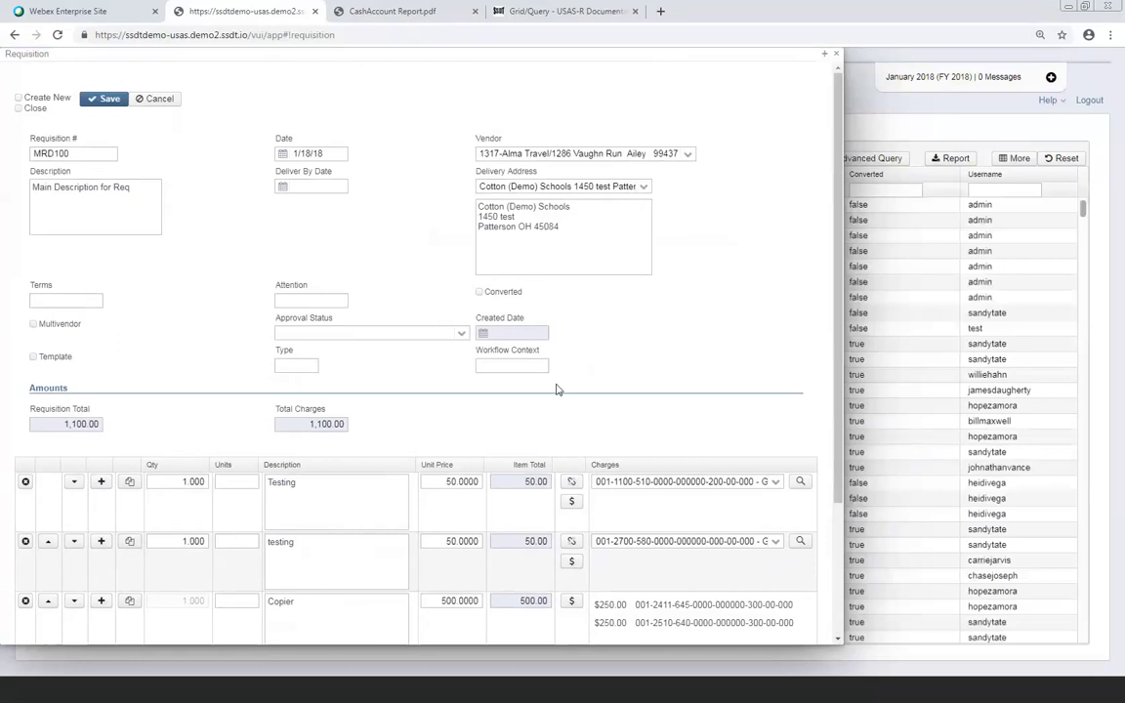
# Delete the duplicated last Chair line and confirm the removal
pyautogui.scroll(-3, 557, 389)
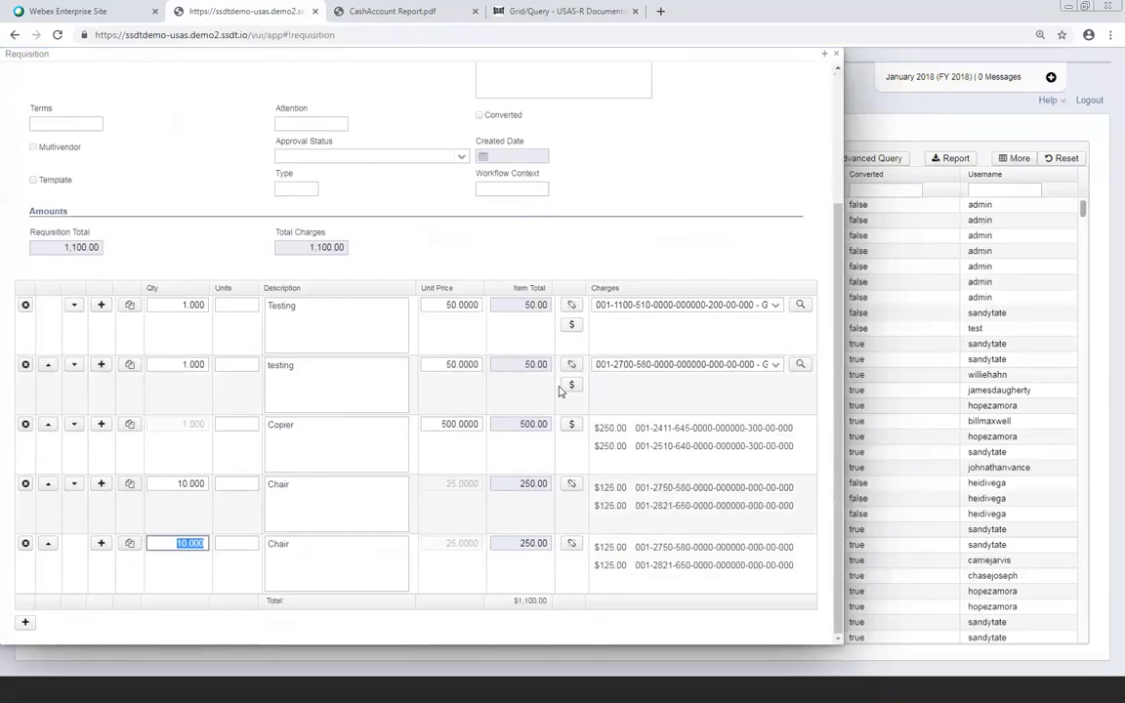
pyautogui.click(26, 545)
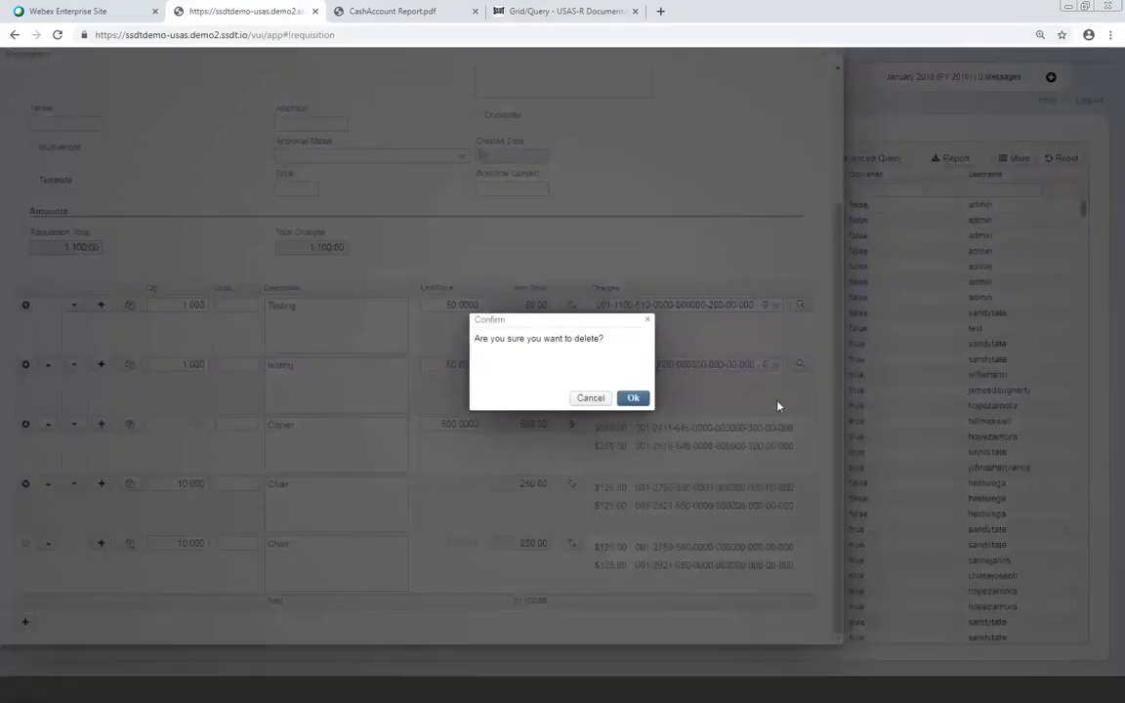
pyautogui.click(632, 398)
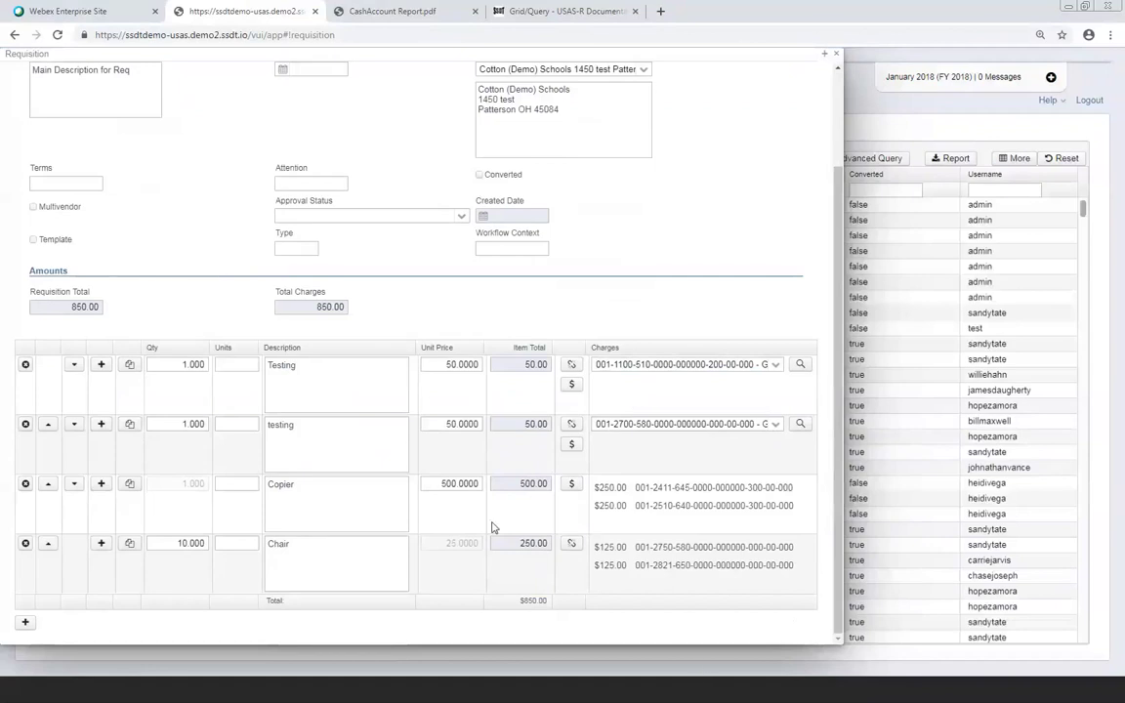
pyautogui.scroll(2, 494, 529)
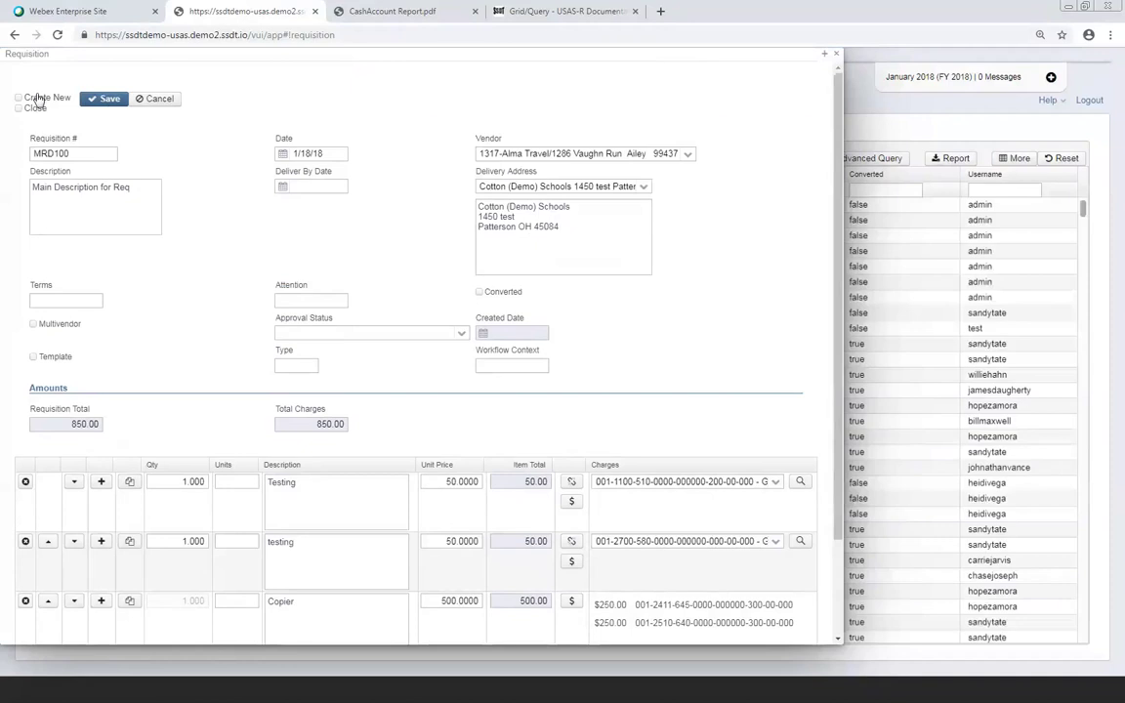
# Save requisition MRD100 with Create New ticked, then discard the blank new requisition
pyautogui.click(17, 98)
pyautogui.click(102, 102)
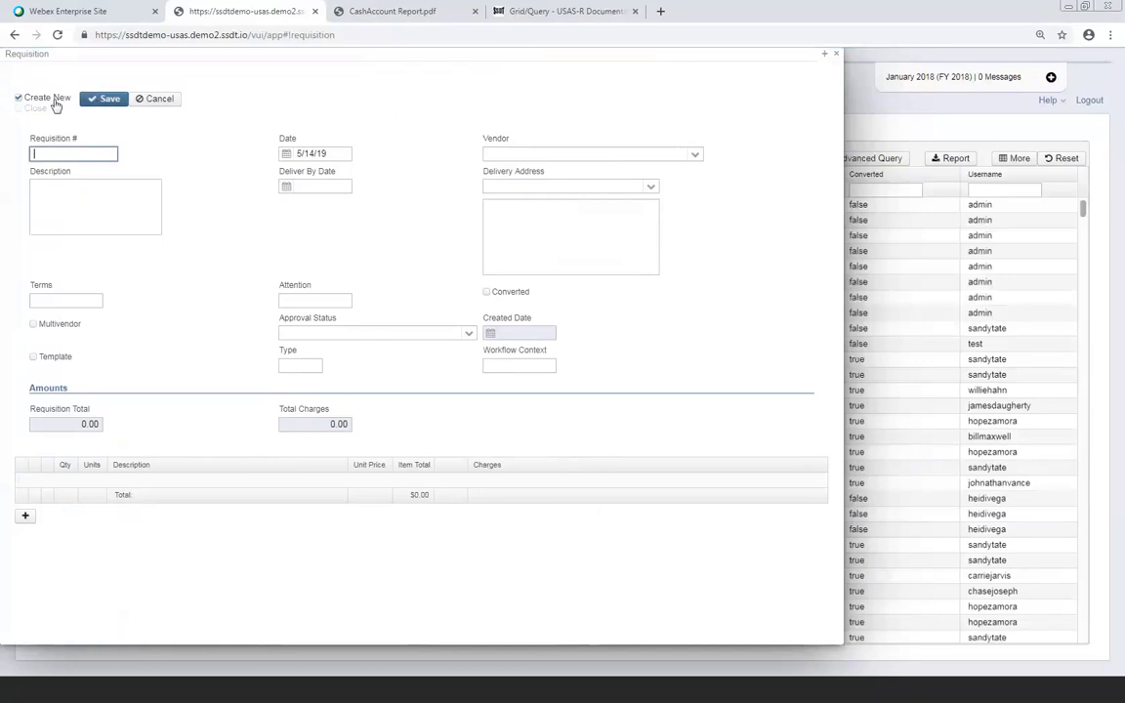
pyautogui.click(156, 99)
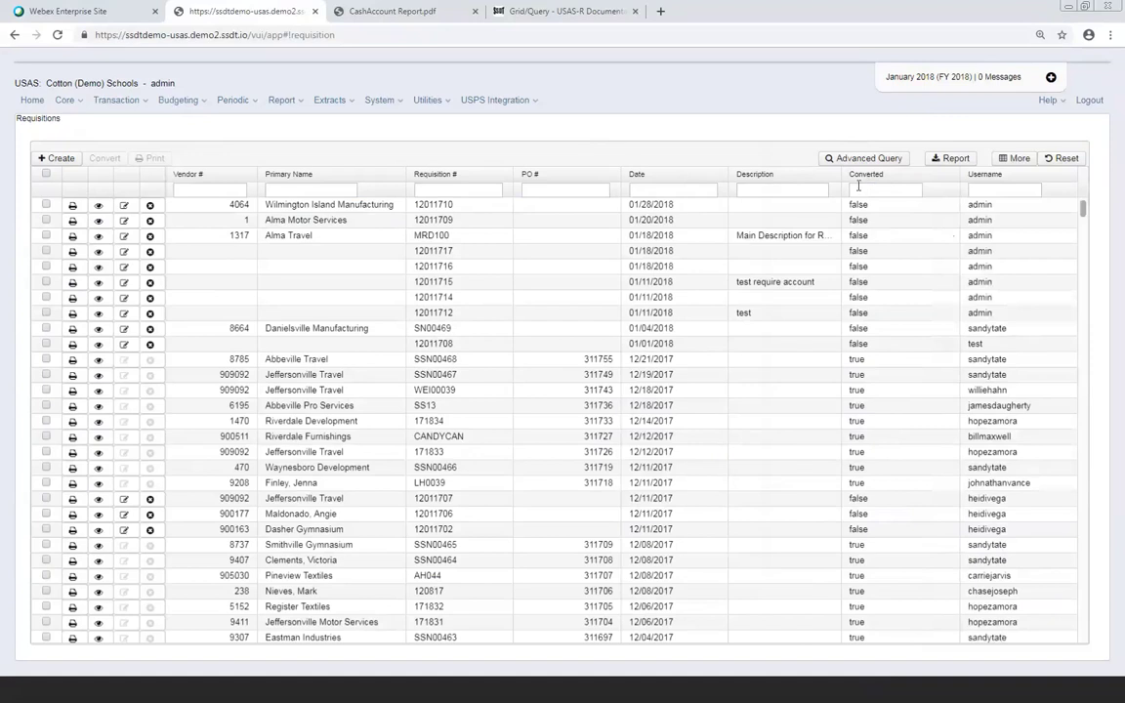
# Filter the Requisitions grid to Converted 'f' and dates 01/01/2018 - 01/31/2018
pyautogui.click(857, 187)
pyautogui.write('f')
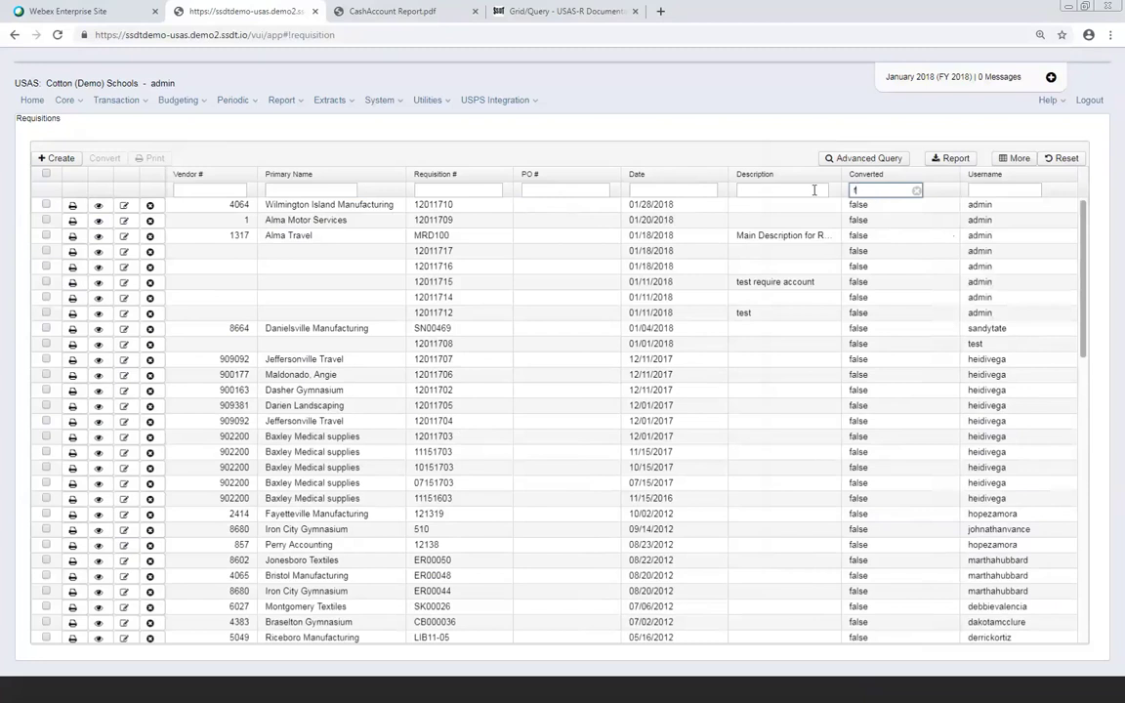
pyautogui.click(681, 193)
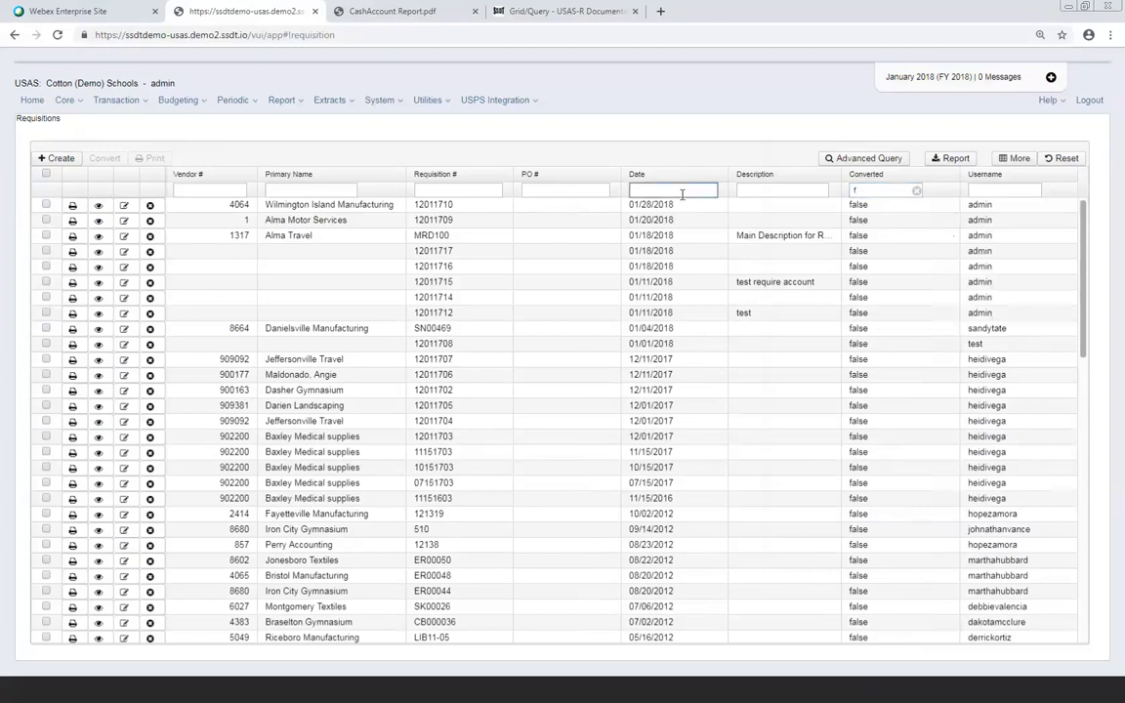
pyautogui.write('01/01/')
pyautogui.write('2018 - 0')
pyautogui.write('1/31/201')
pyautogui.write('8')
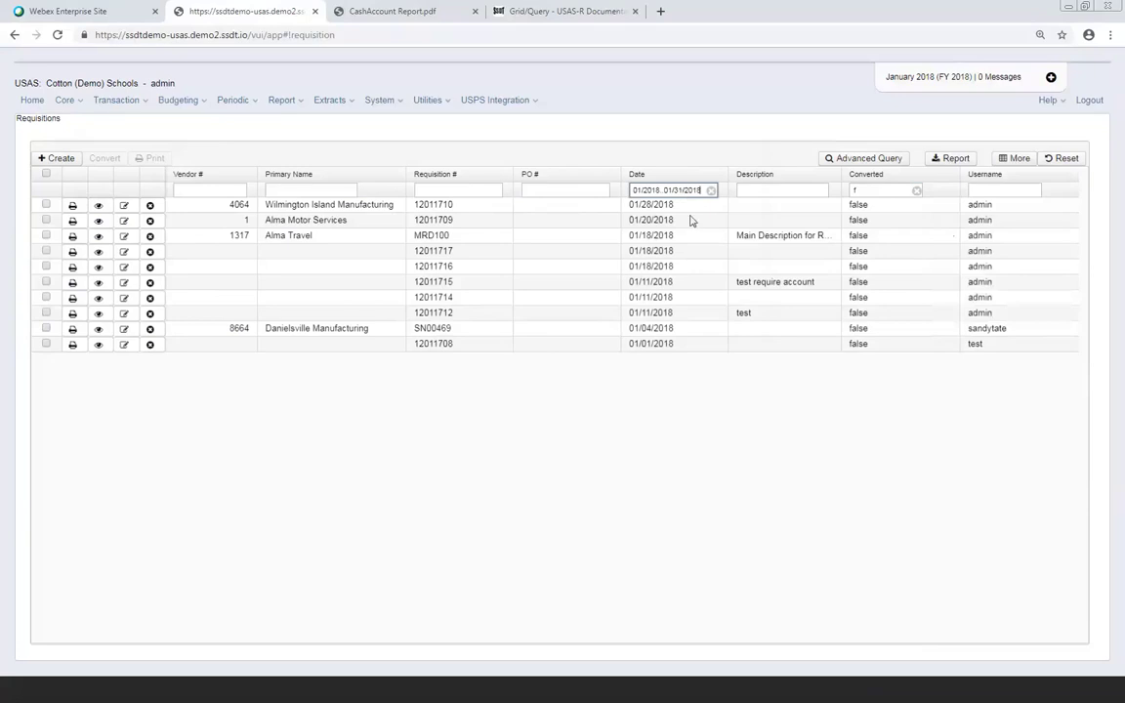
# Sort the requisitions by Date and Username, then by PO #
pyautogui.click(715, 175)
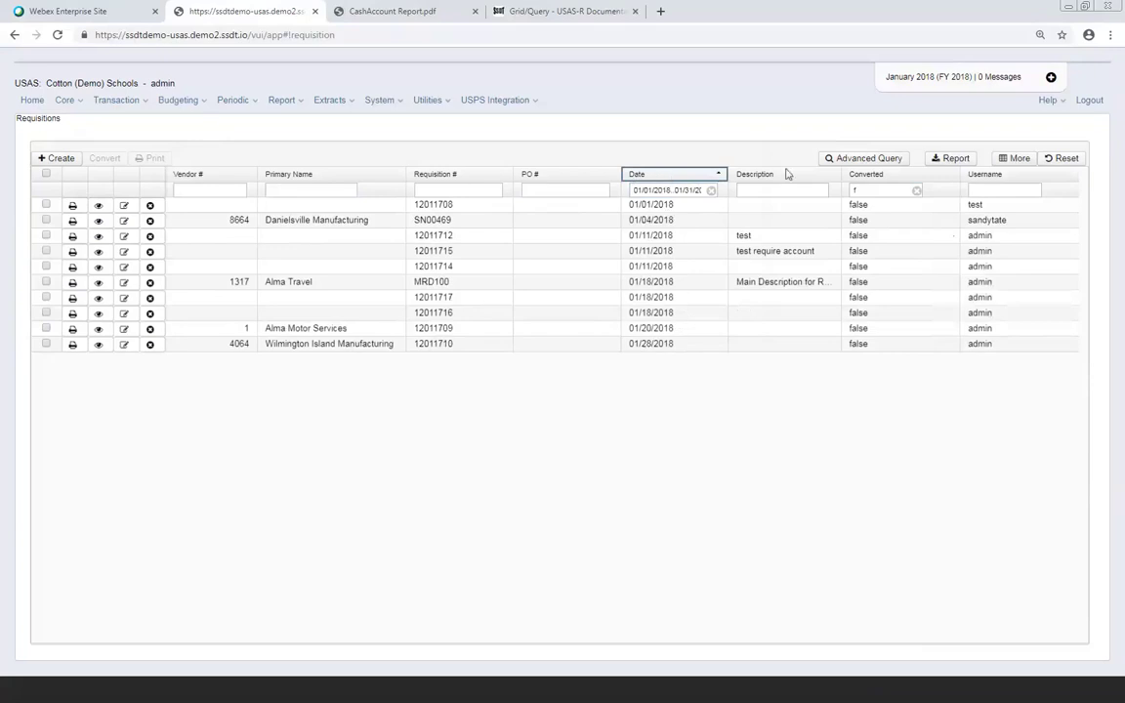
pyautogui.keyDown('shift'); pyautogui.click(1052, 177); pyautogui.keyUp('shift')
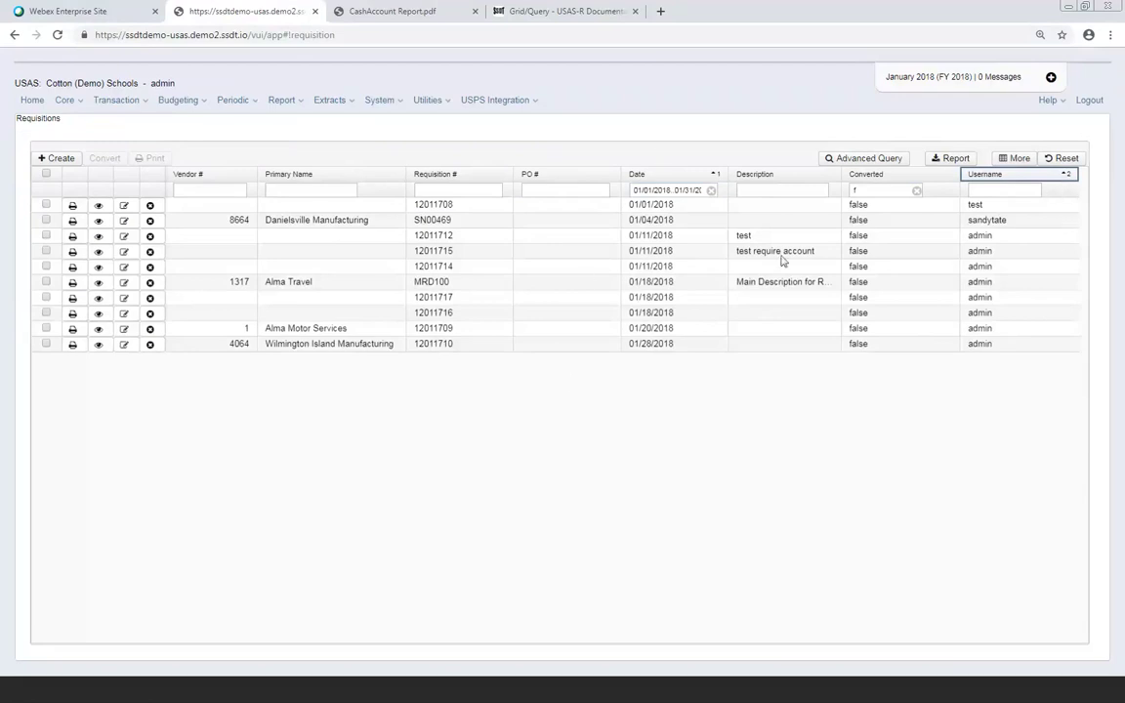
pyautogui.click(1031, 177)
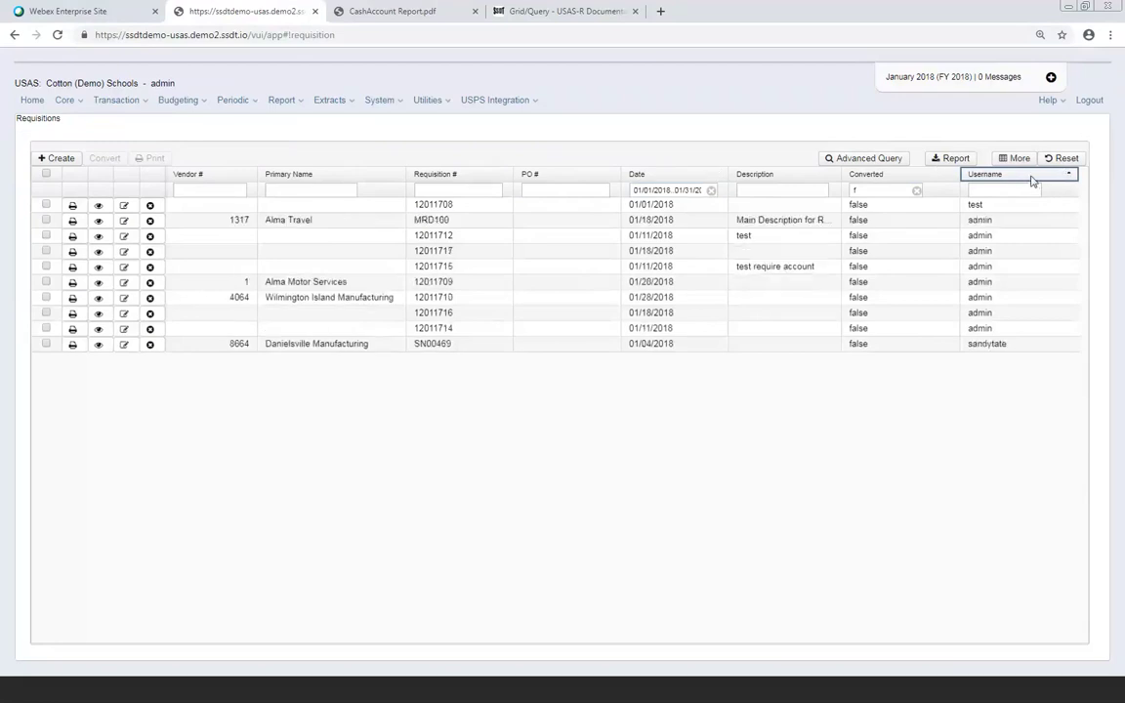
pyautogui.click(584, 178)
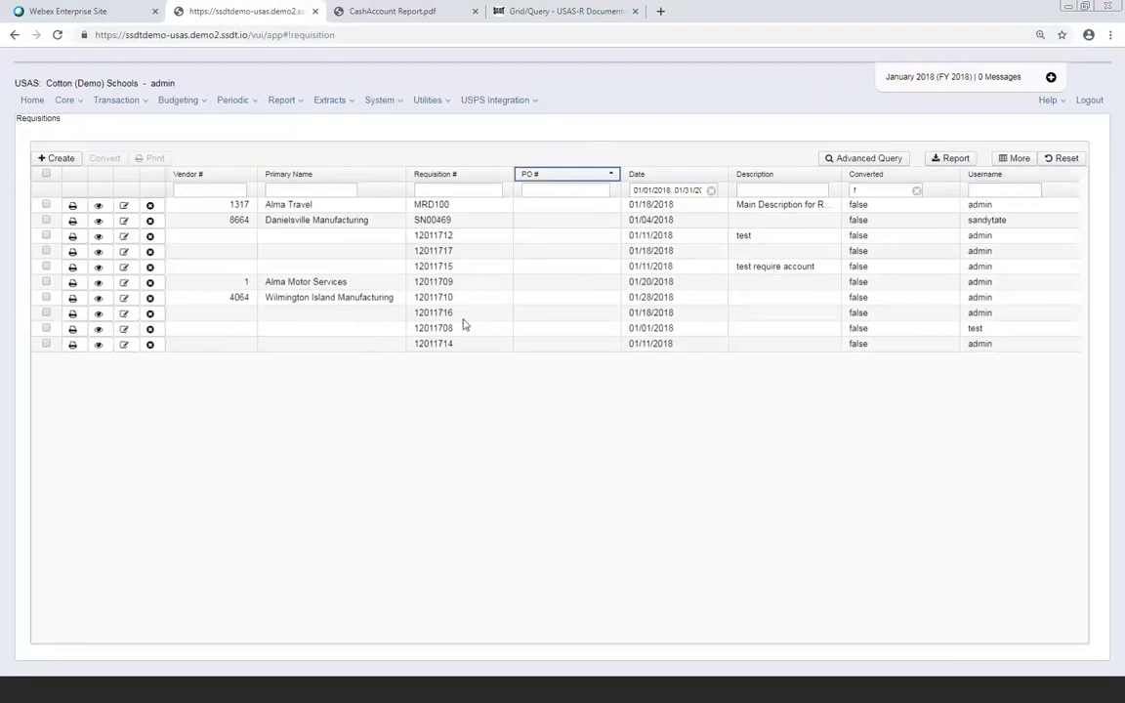
# Select requisitions MRD100, SN00469 and 12011712 and start converting them
pyautogui.click(46, 205)
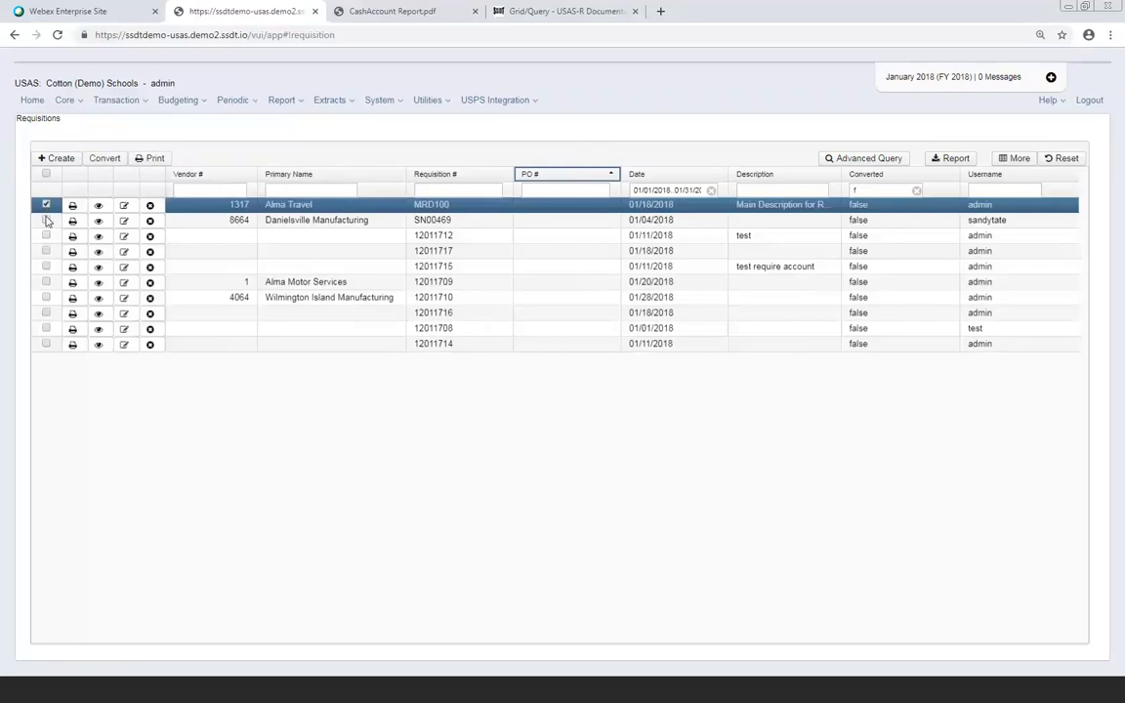
pyautogui.click(46, 220)
pyautogui.click(46, 237)
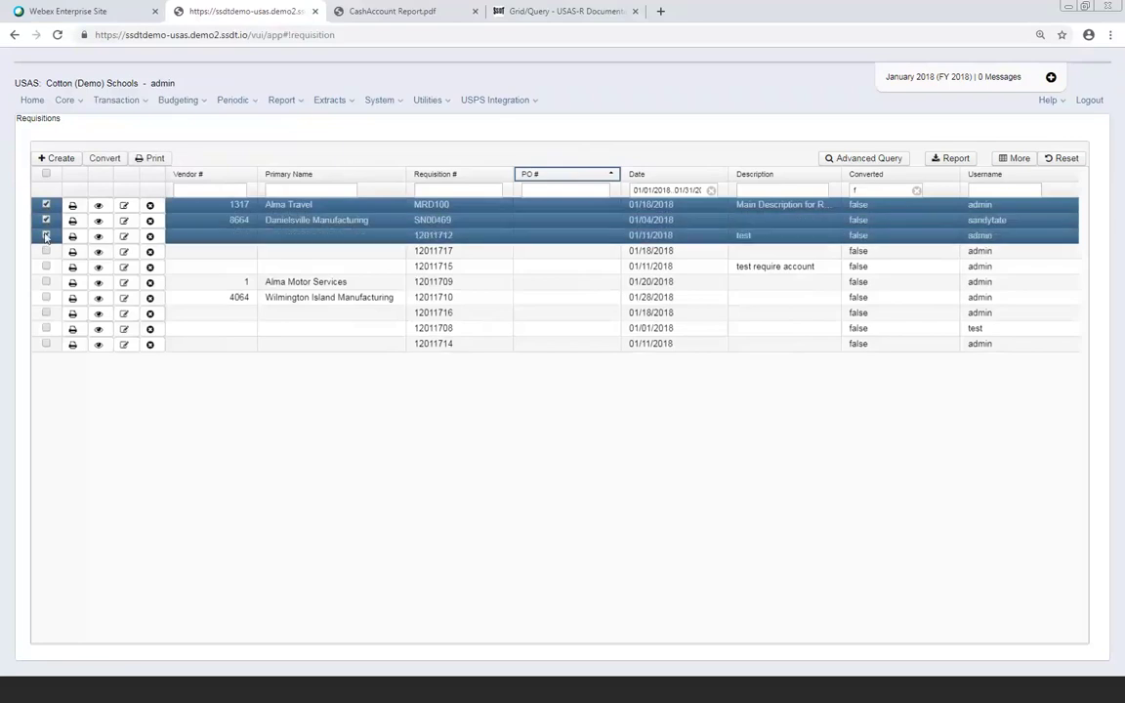
pyautogui.click(105, 159)
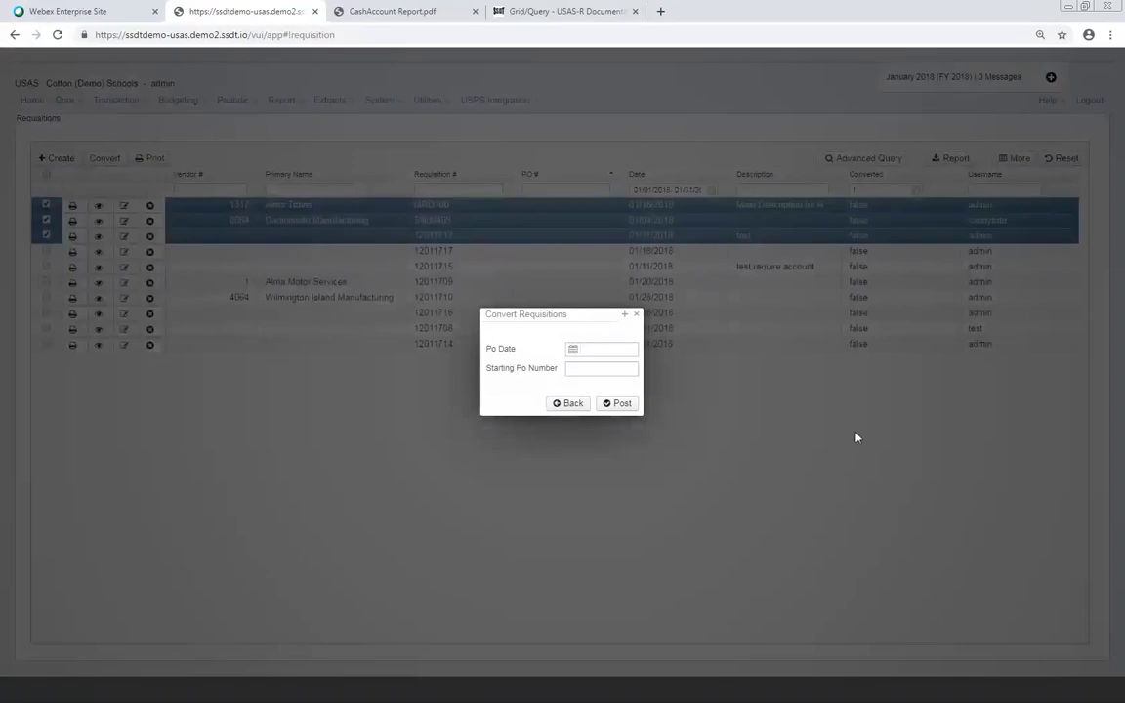
# Post the conversion with PO date 01/15/18 and no starting PO number
pyautogui.click(590, 349)
pyautogui.write('01/14/')
pyautogui.press('BackSpace')
pyautogui.press('BackSpace')
pyautogui.write('5/18')
pyautogui.click(580, 367)
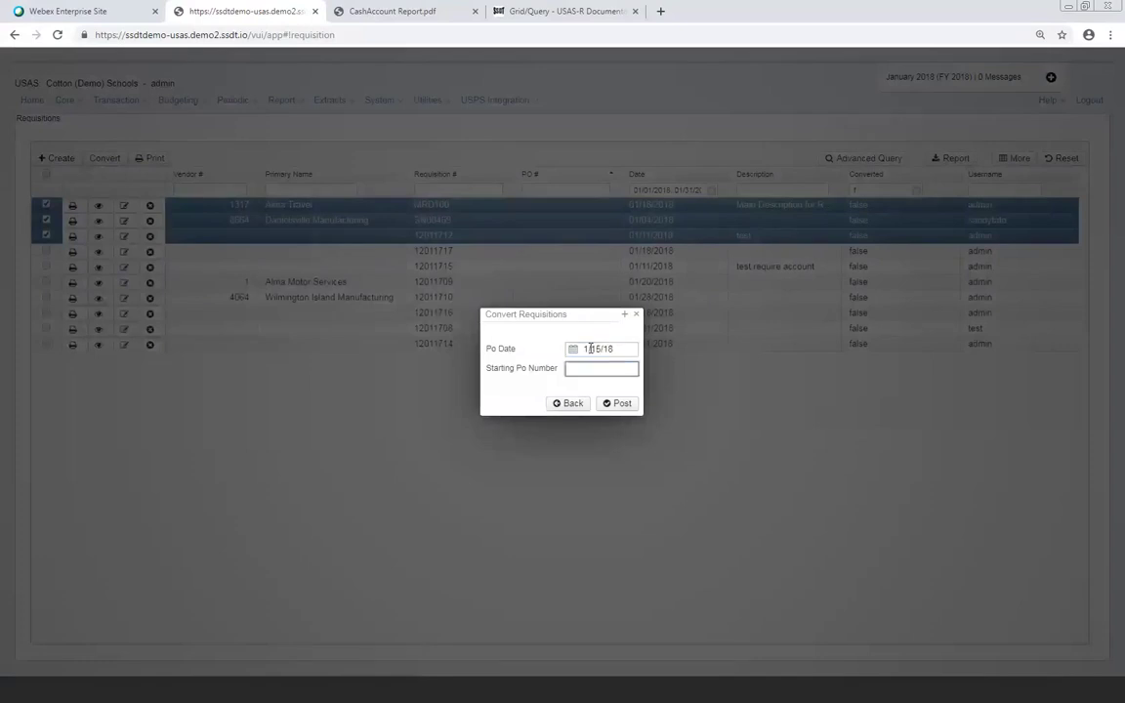
pyautogui.click(622, 408)
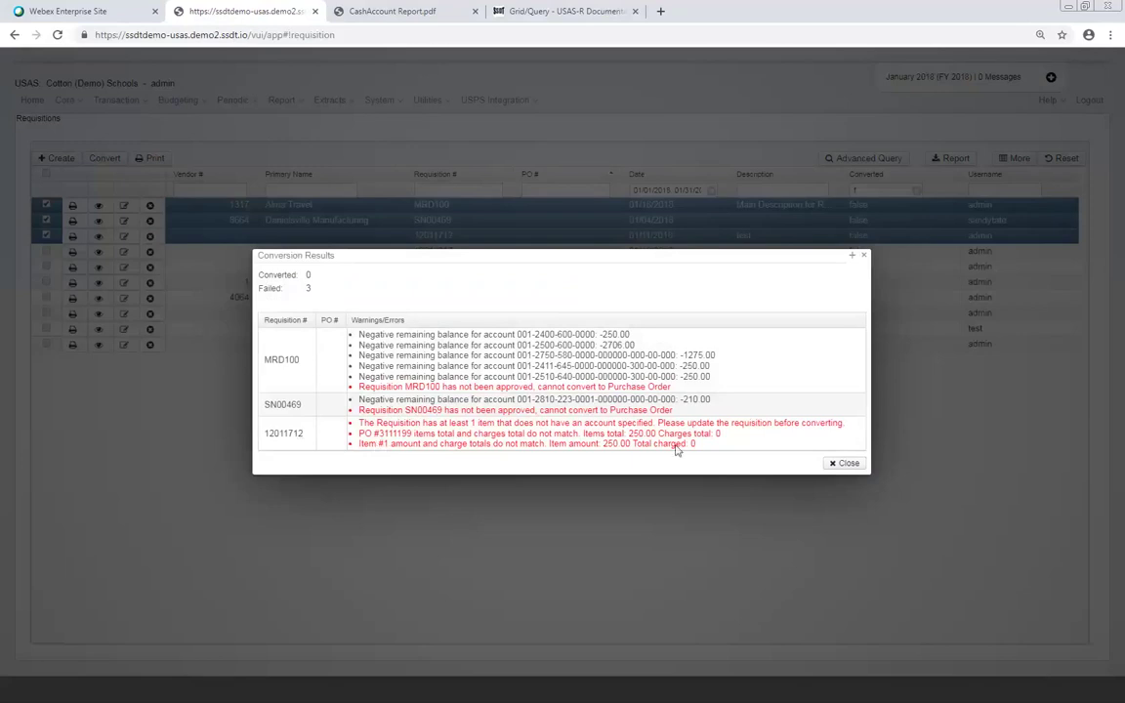
# Dismiss the Conversion Results and bring up the System administration menu
pyautogui.click(846, 464)
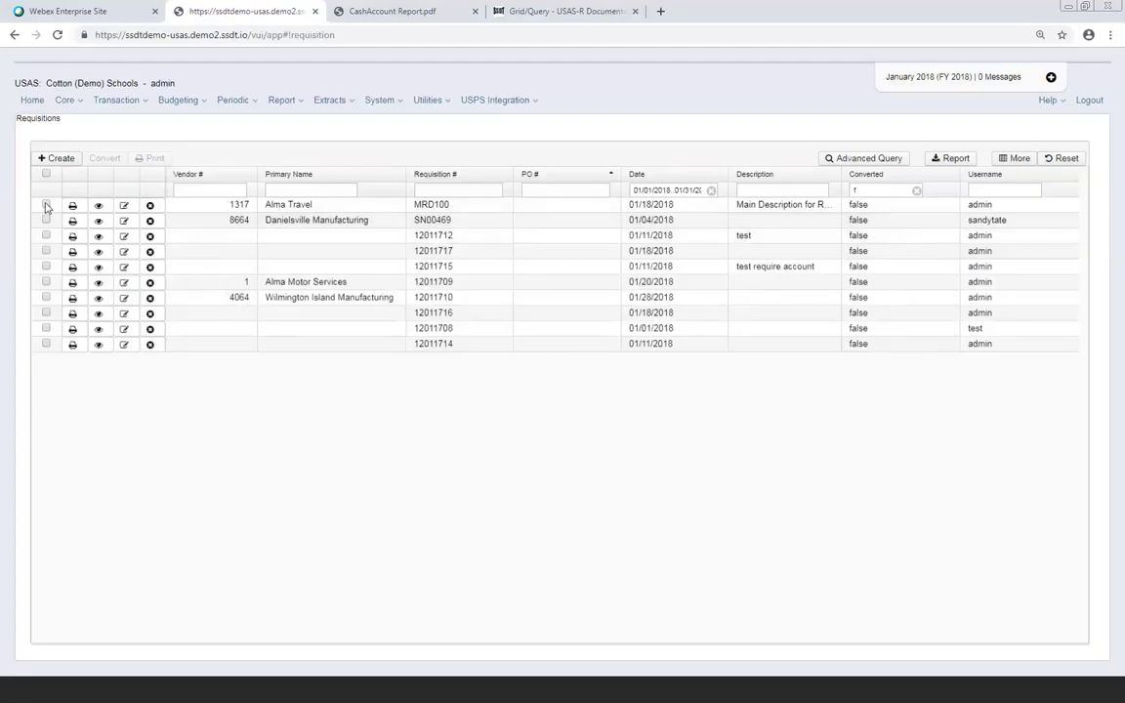
pyautogui.click(388, 101)
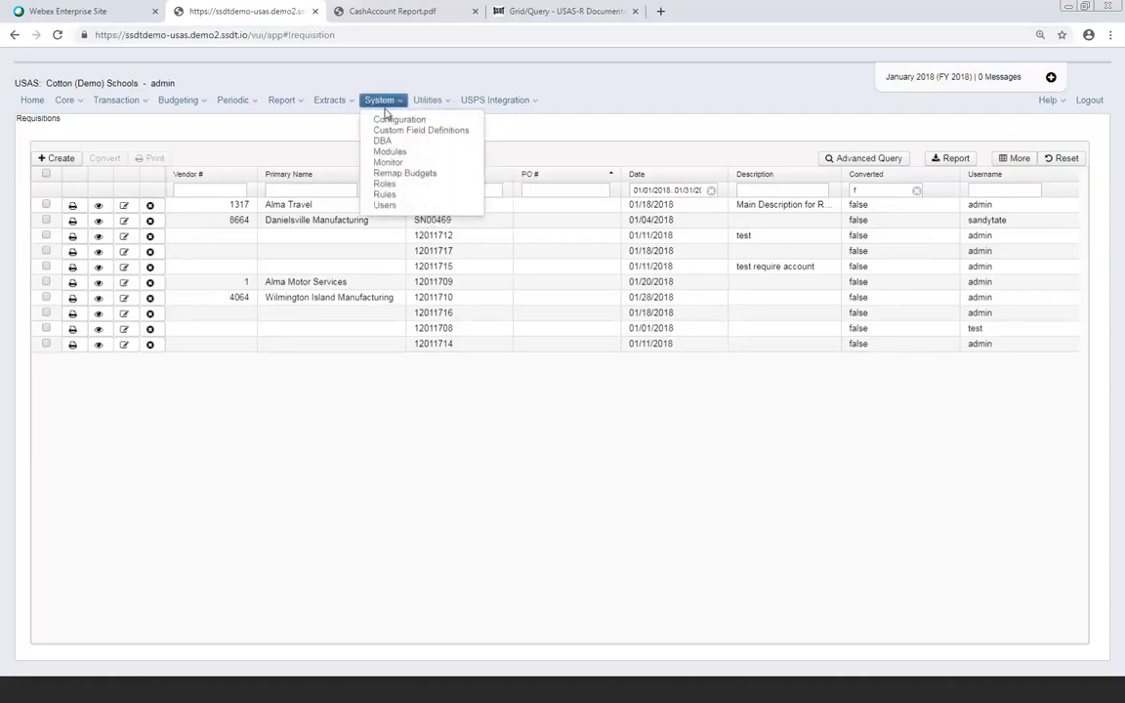
# Uninstall the Classic RequisitionApproval Module from the System > Modules page
pyautogui.click(388, 151)
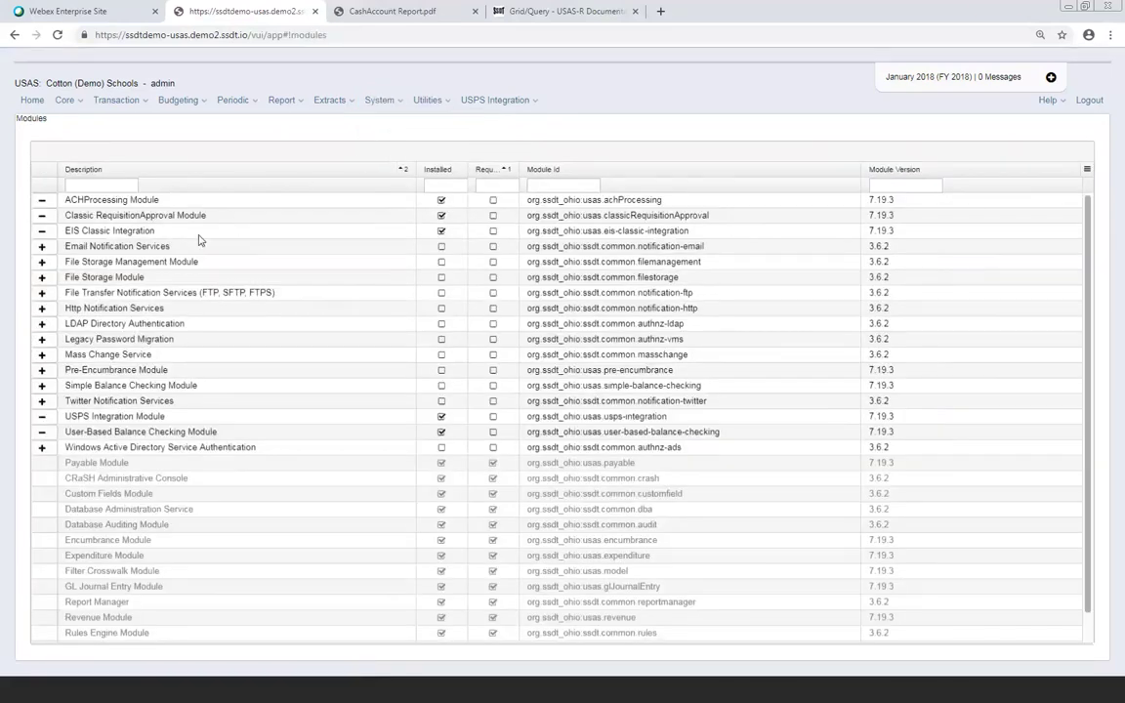
pyautogui.click(42, 216)
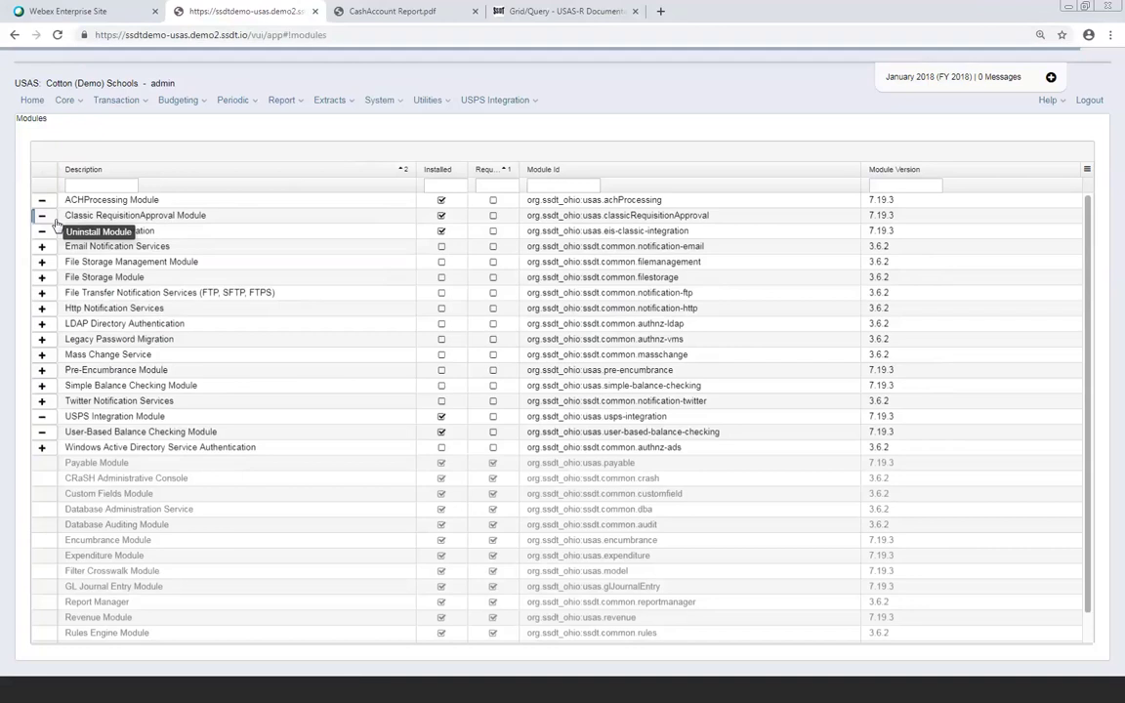
pyautogui.click(54, 220)
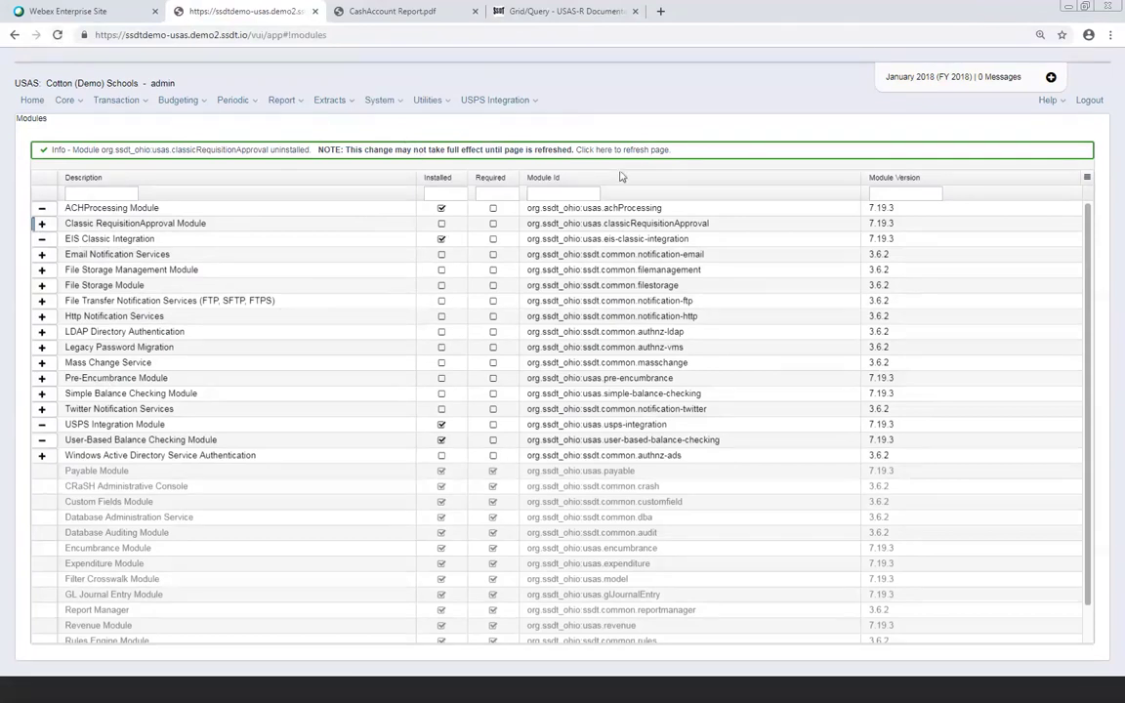
# Refresh the Modules page so the Classic RequisitionApproval Module removal applies
pyautogui.click(602, 153)
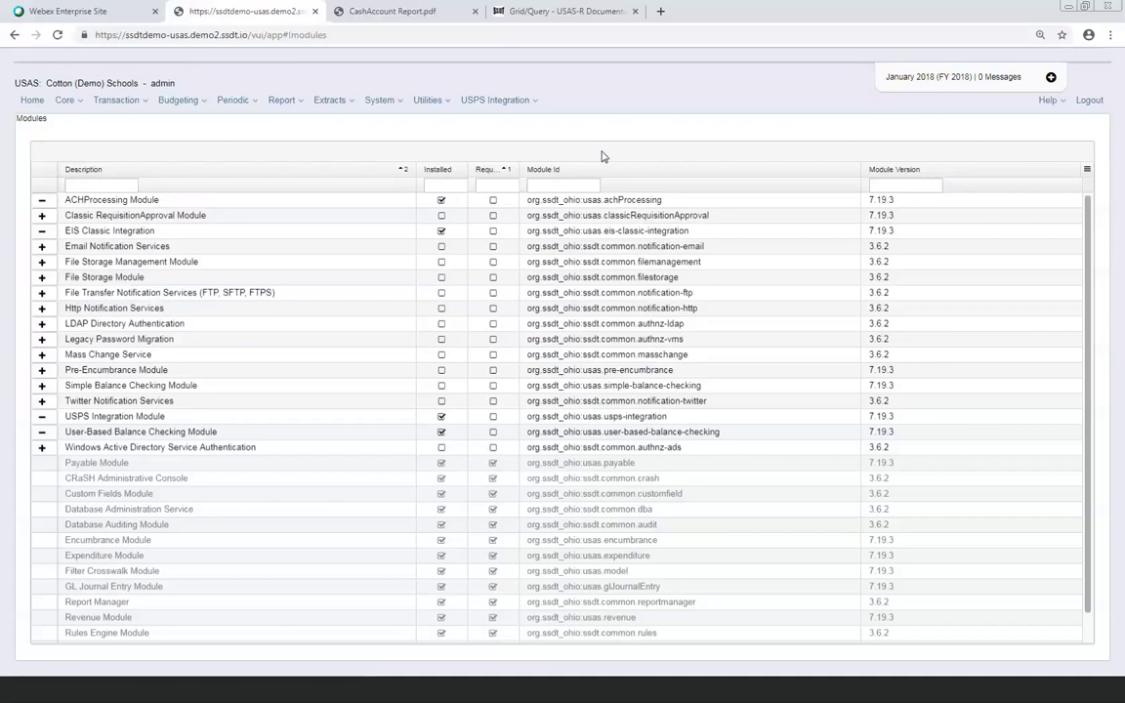
# Go to Transaction > Requisitions and view requisition MRD100, then close its details
pyautogui.click(142, 104)
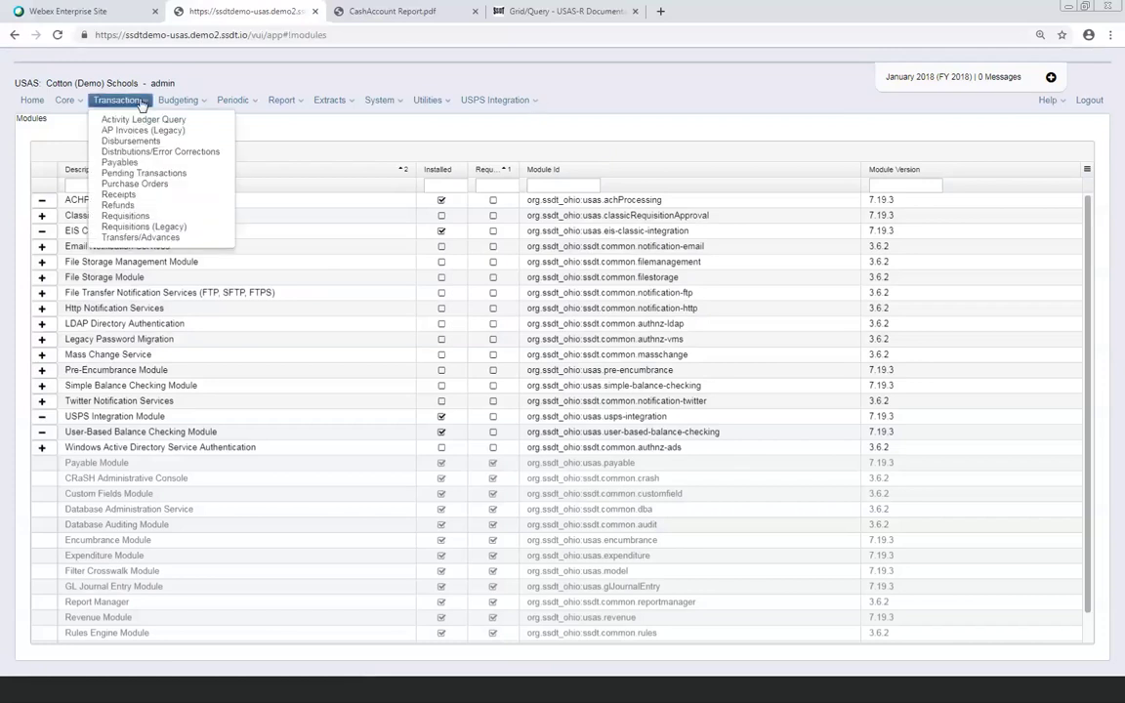
pyautogui.click(142, 215)
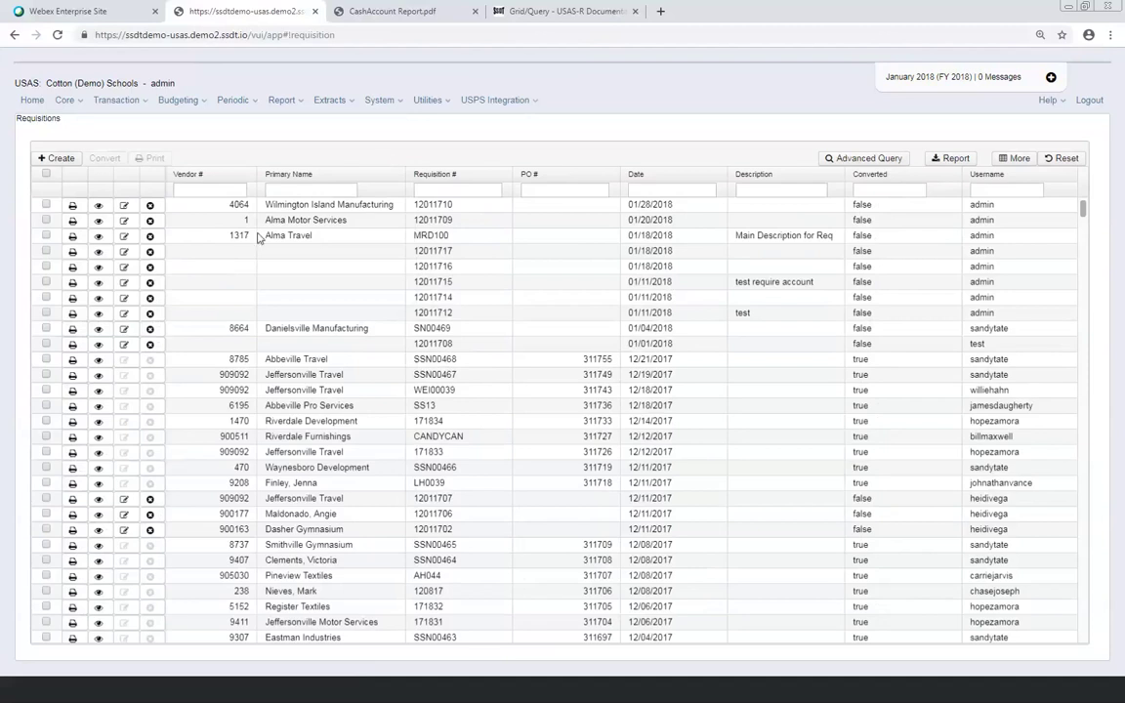
pyautogui.click(97, 237)
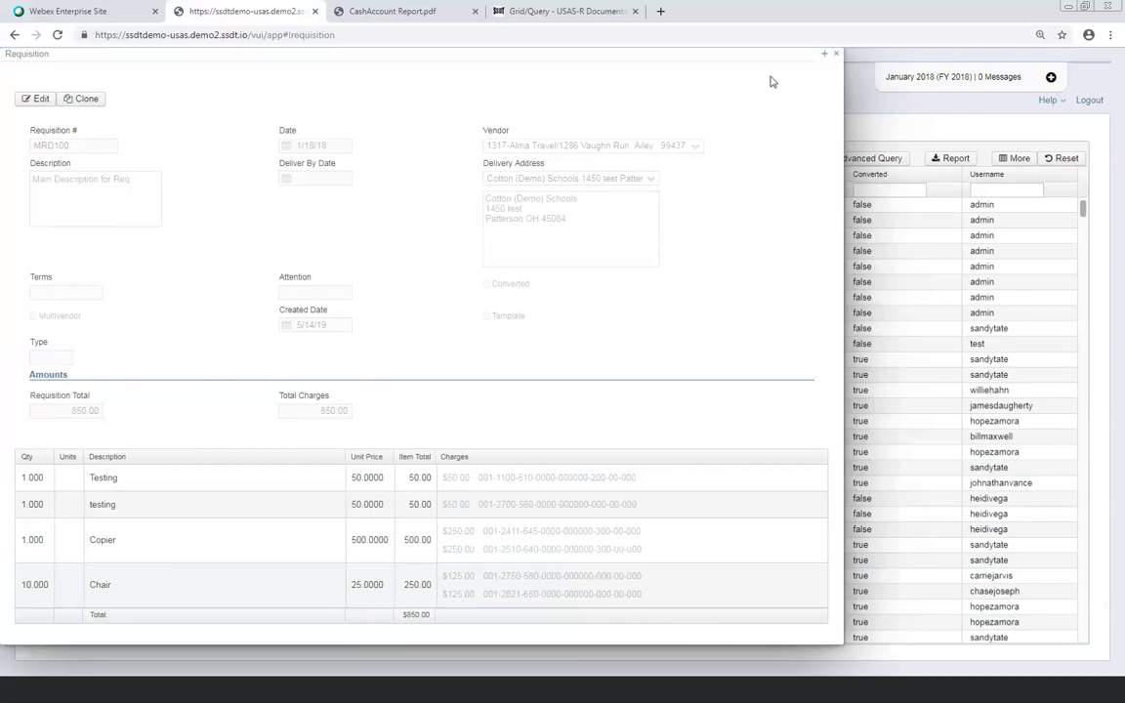
pyautogui.press('Escape')
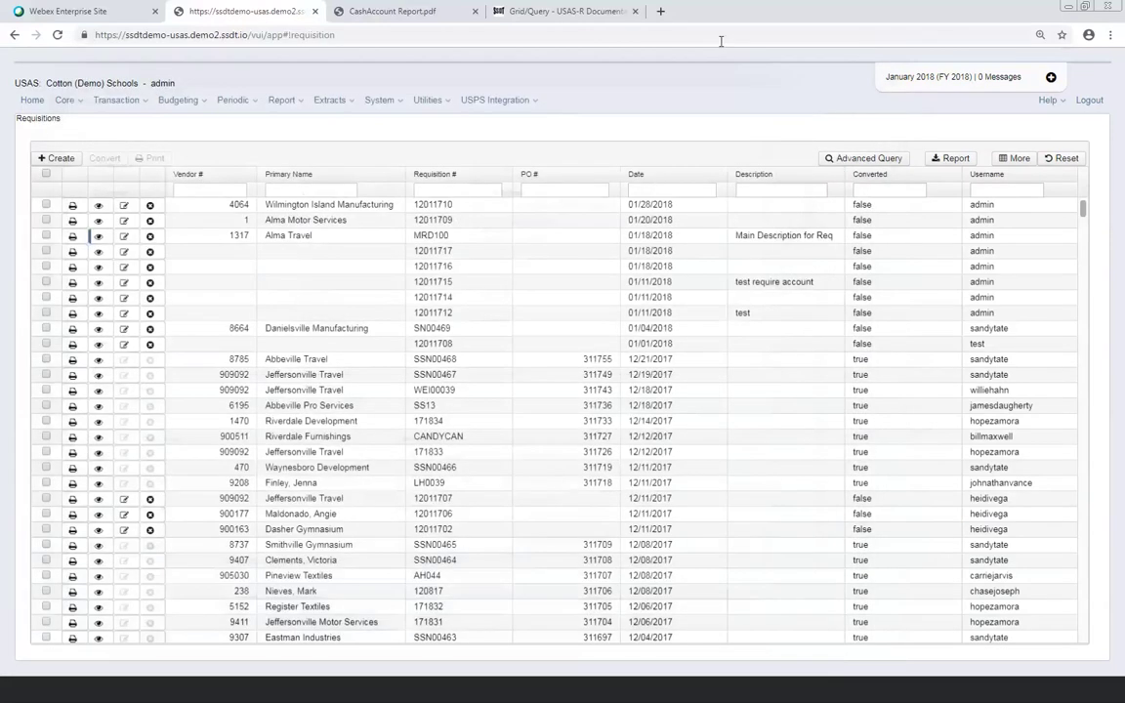
# Convert requisition MRD100 to a purchase order with PO date 01/15/18 and post it
pyautogui.click(46, 236)
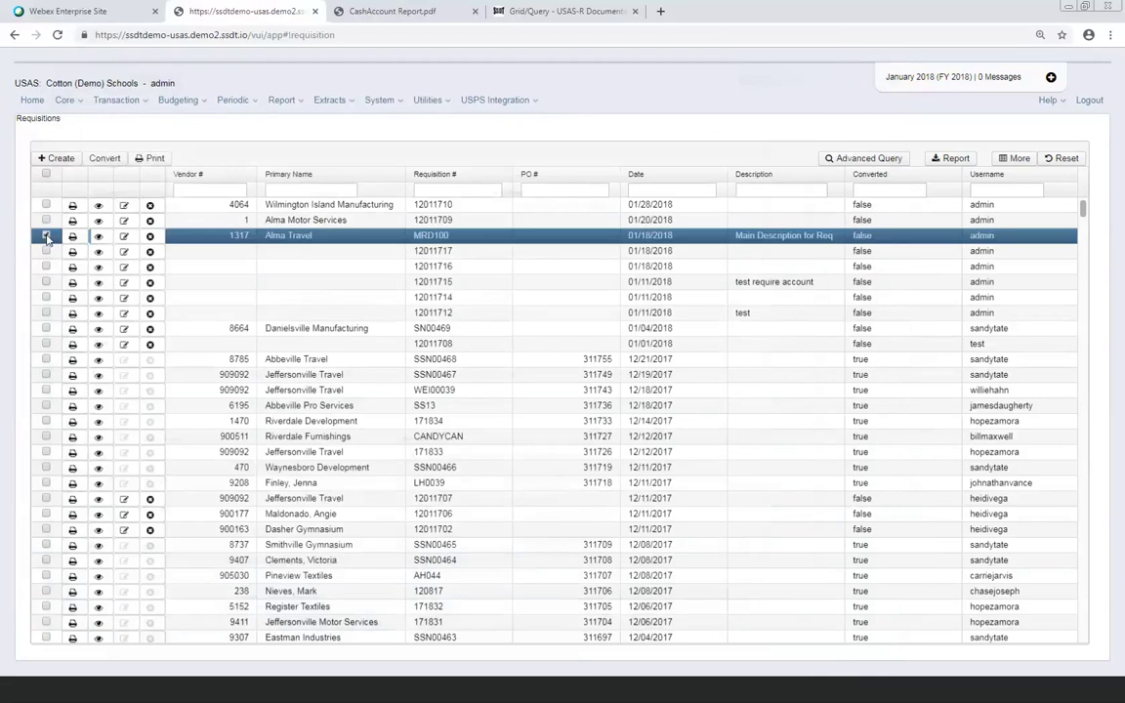
pyautogui.click(104, 159)
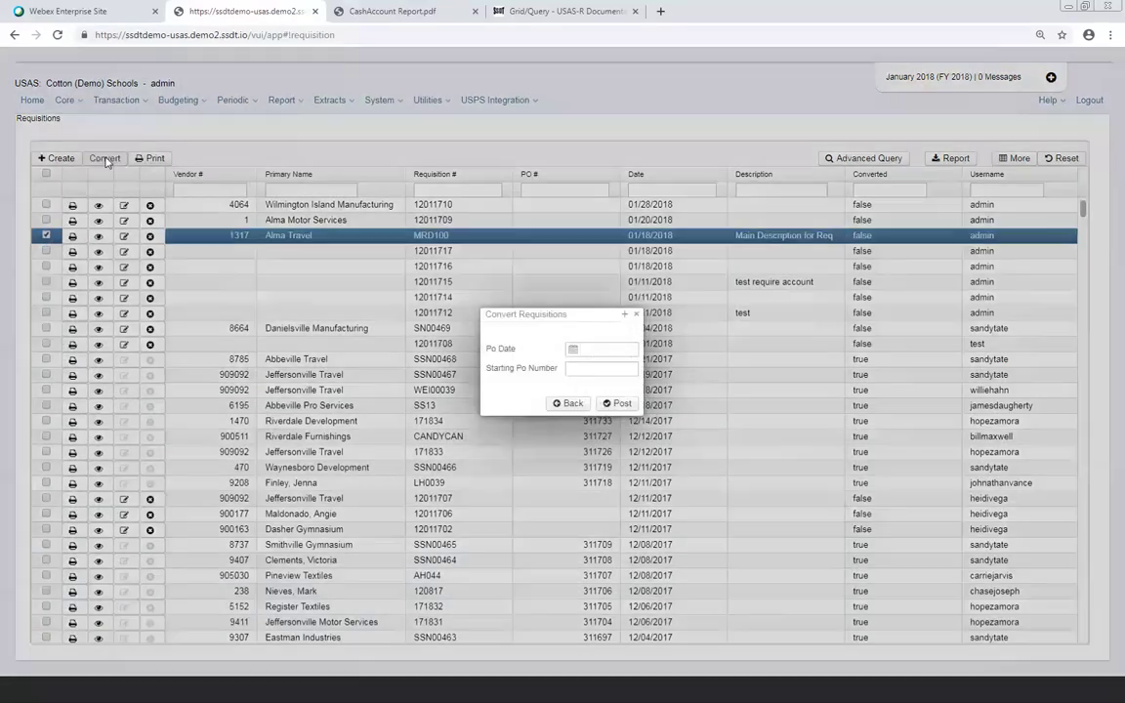
pyautogui.click(588, 343)
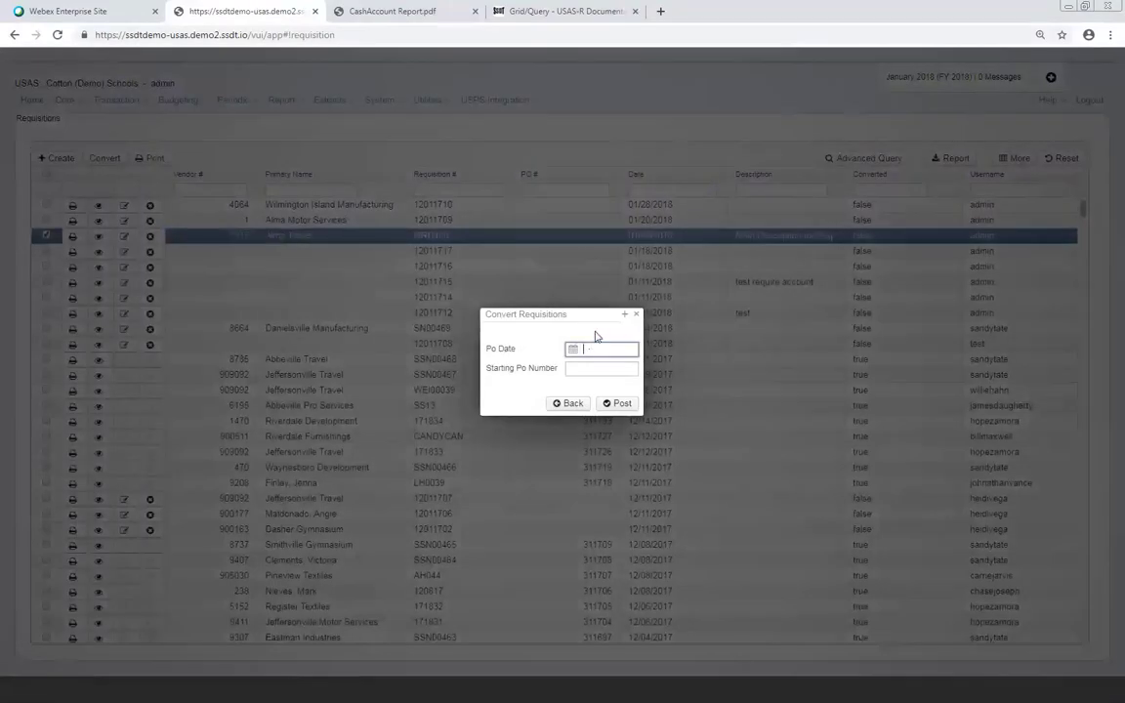
pyautogui.write('01/15/18')
pyautogui.click(619, 404)
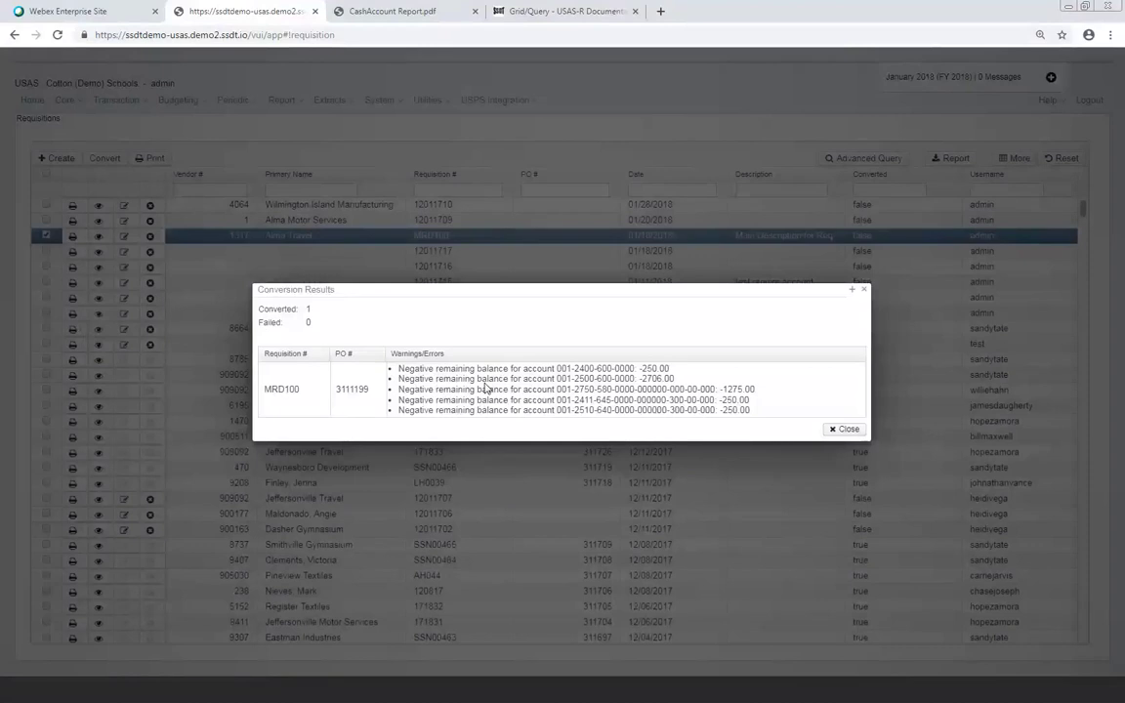
pyautogui.click(845, 431)
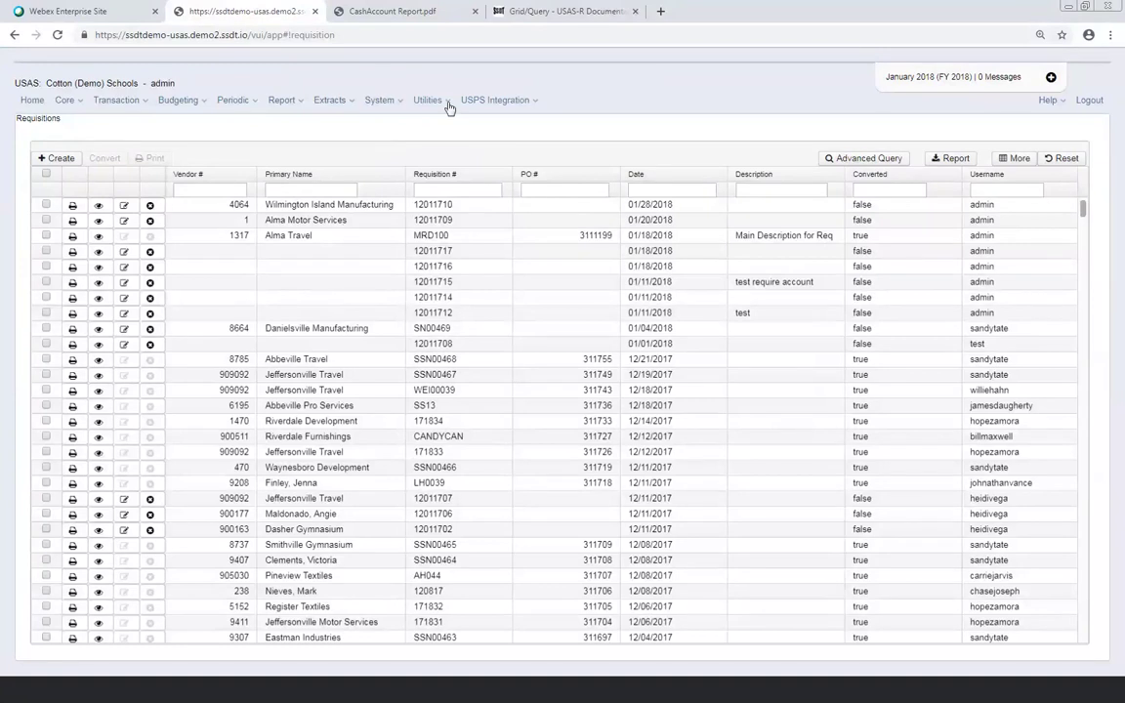
# Open the admin user's record from System > Users
pyautogui.click(377, 99)
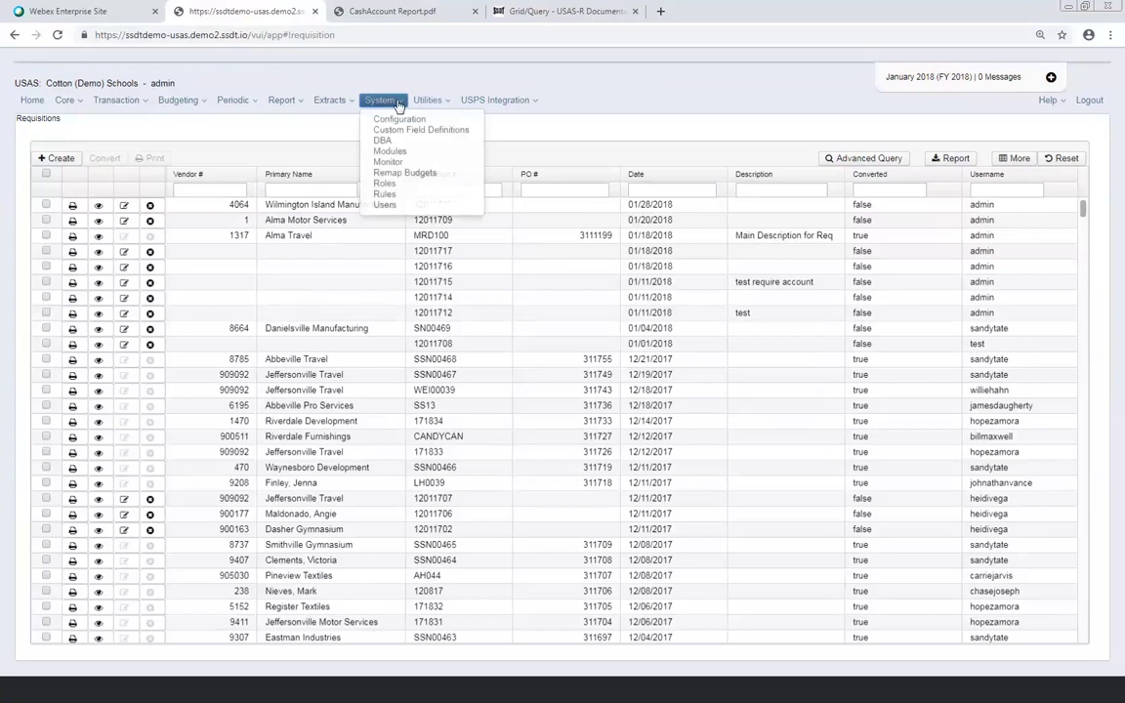
pyautogui.click(391, 205)
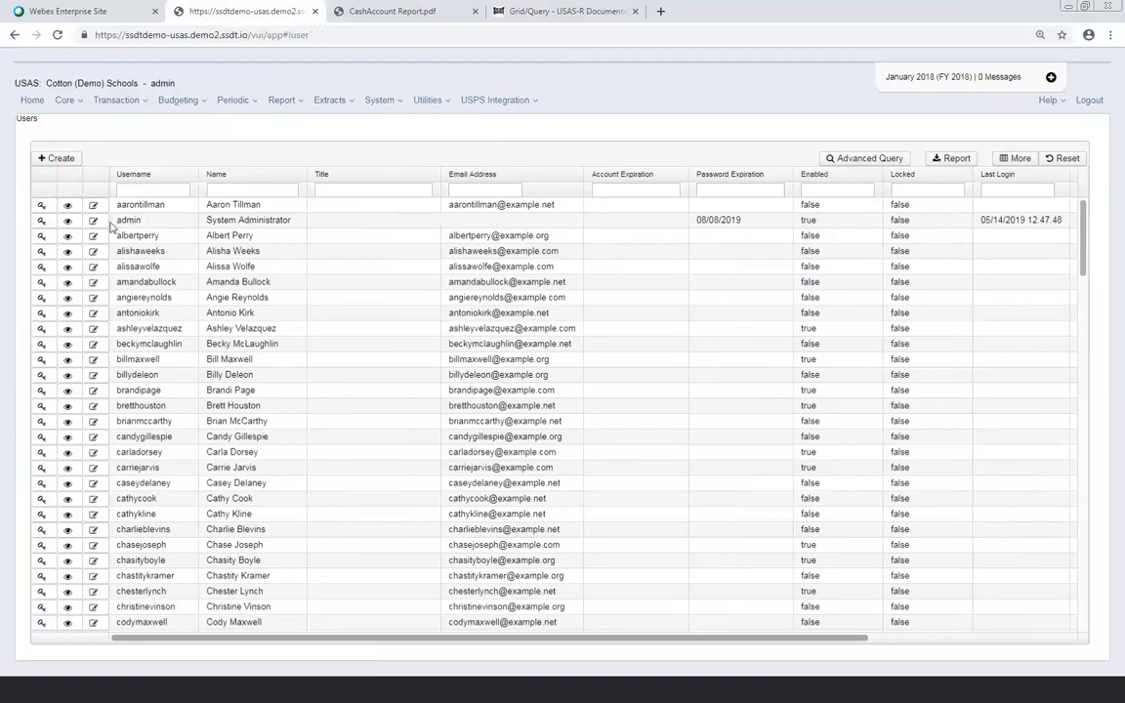
pyautogui.click(68, 221)
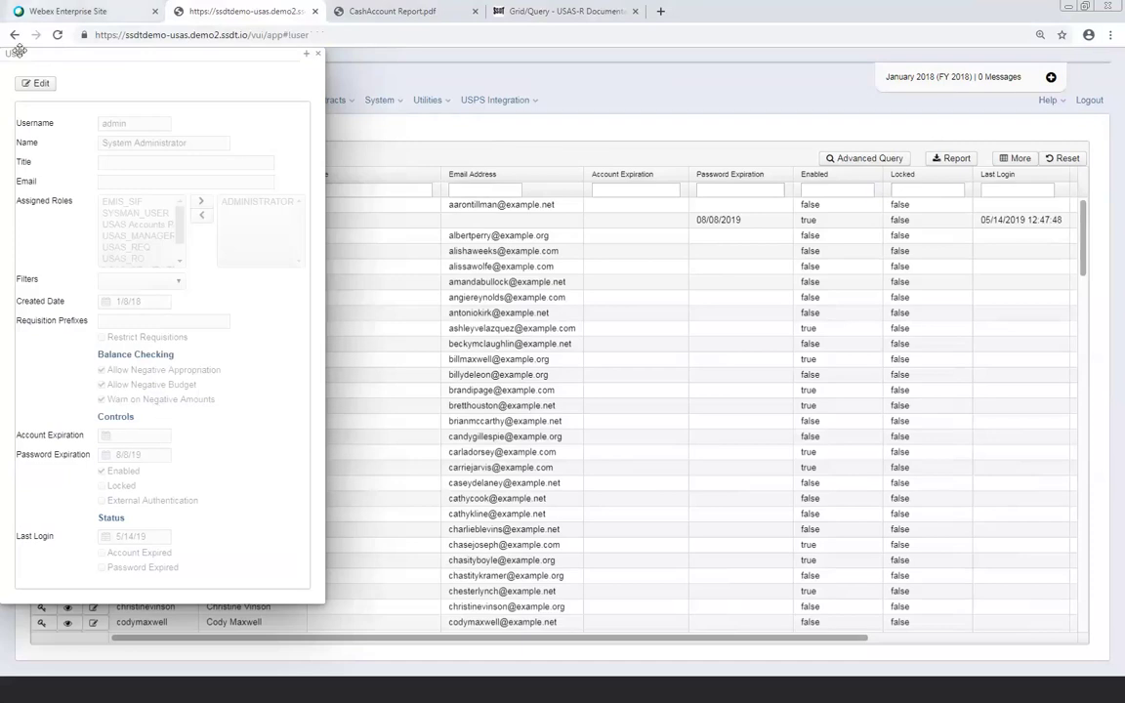
# Edit the admin user and enter MRD as its requisition prefix
pyautogui.click(36, 85)
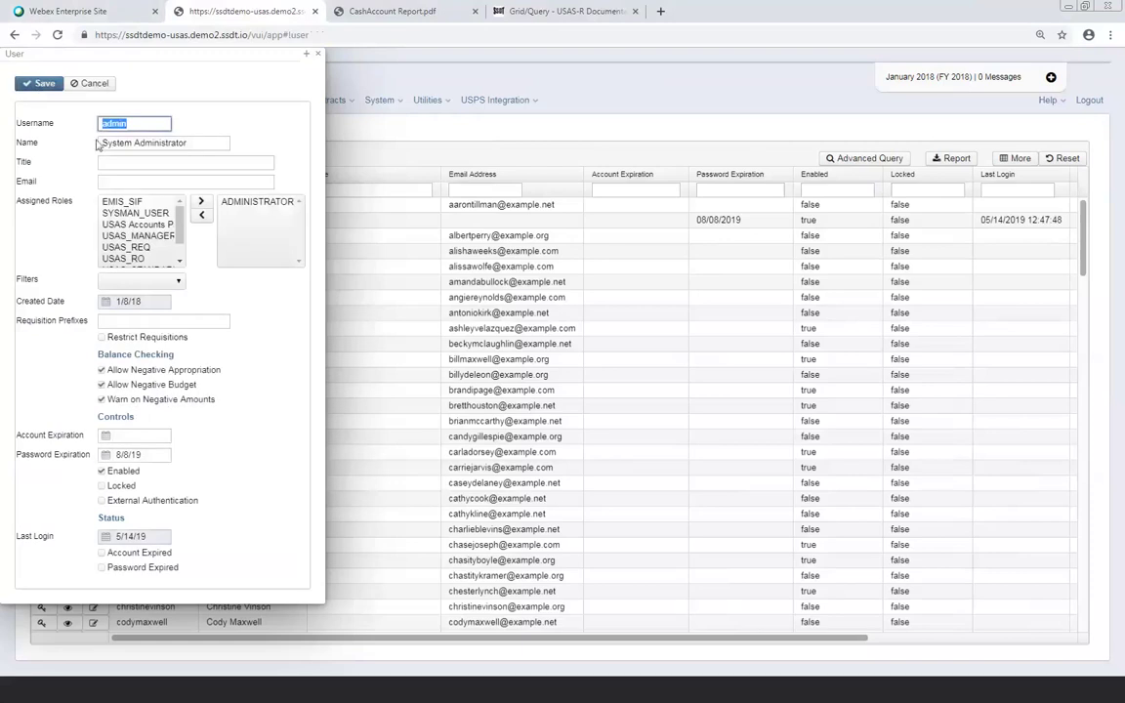
pyautogui.click(125, 322)
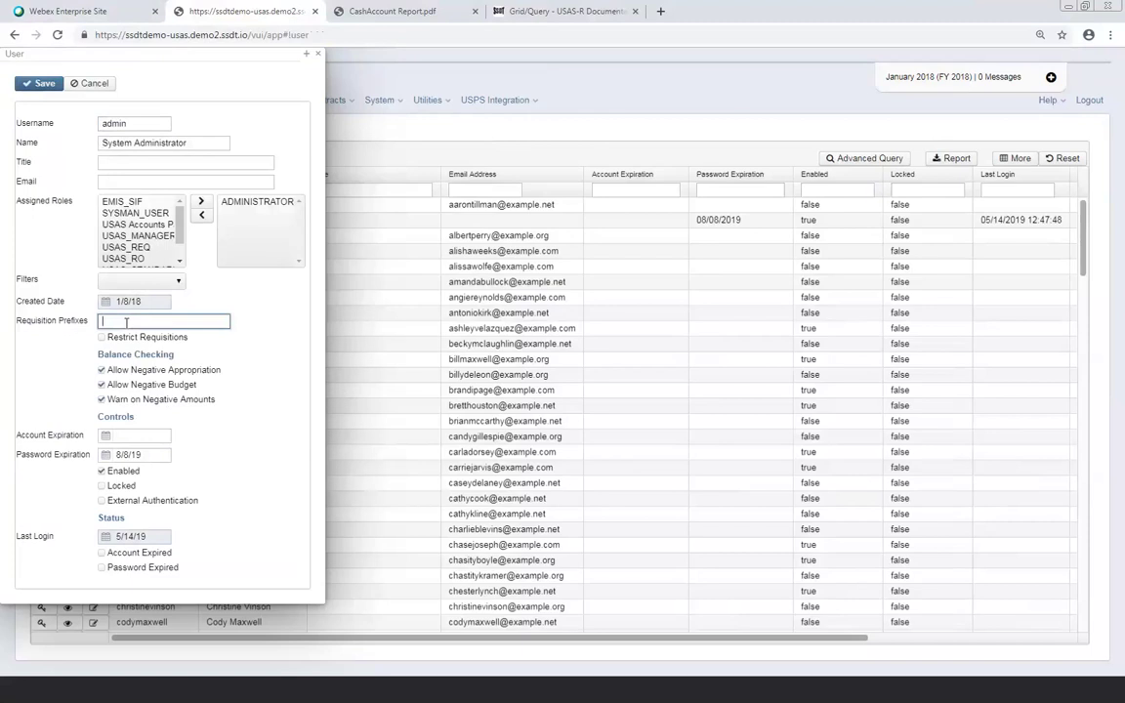
pyautogui.write('MRD')
pyautogui.moveTo(122, 343)
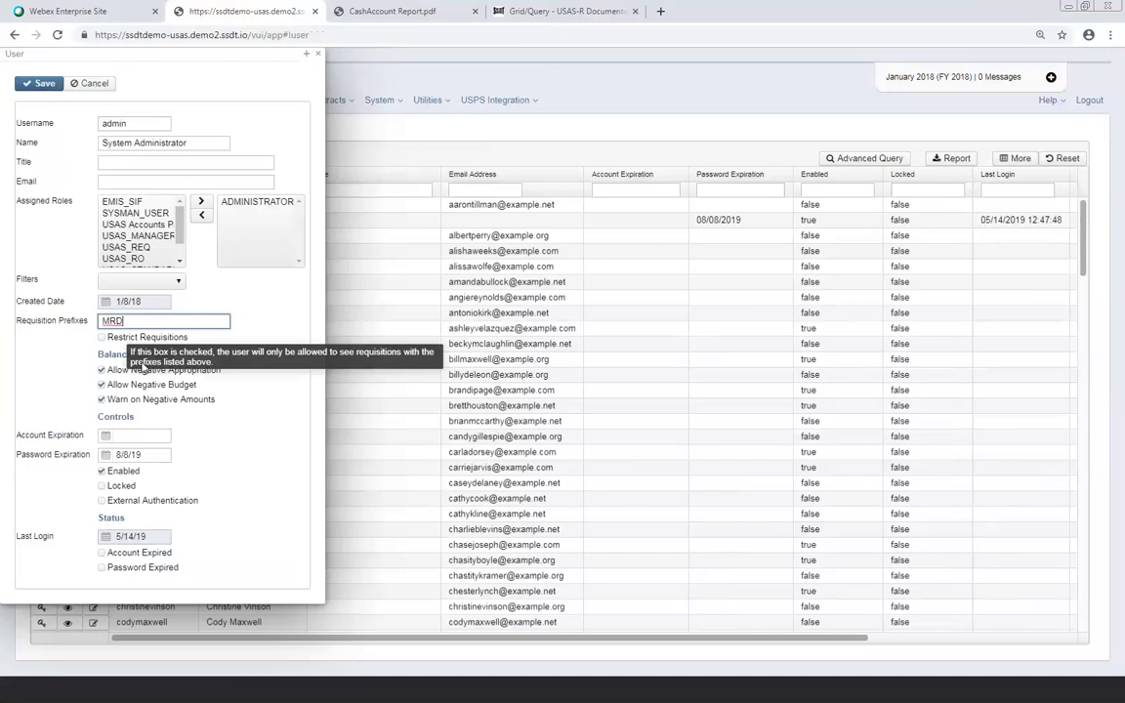
# Check Restrict Requisitions and add ABC to the prefixes, making them MRD,ABC
pyautogui.click(102, 336)
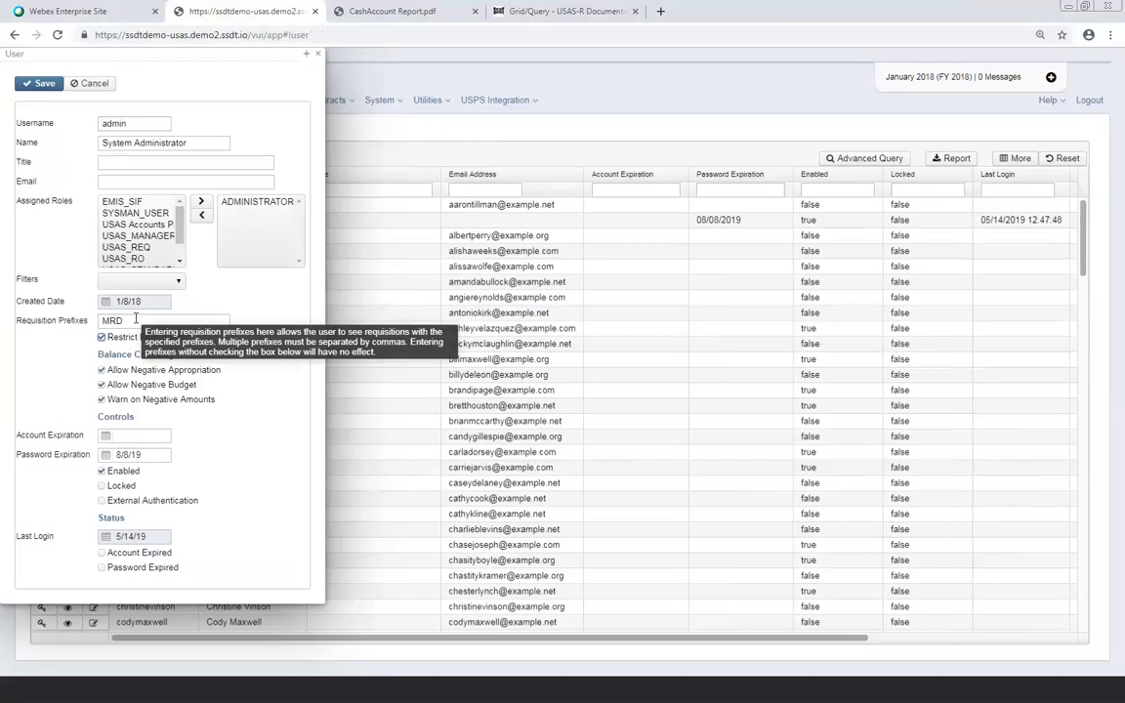
pyautogui.click(136, 320)
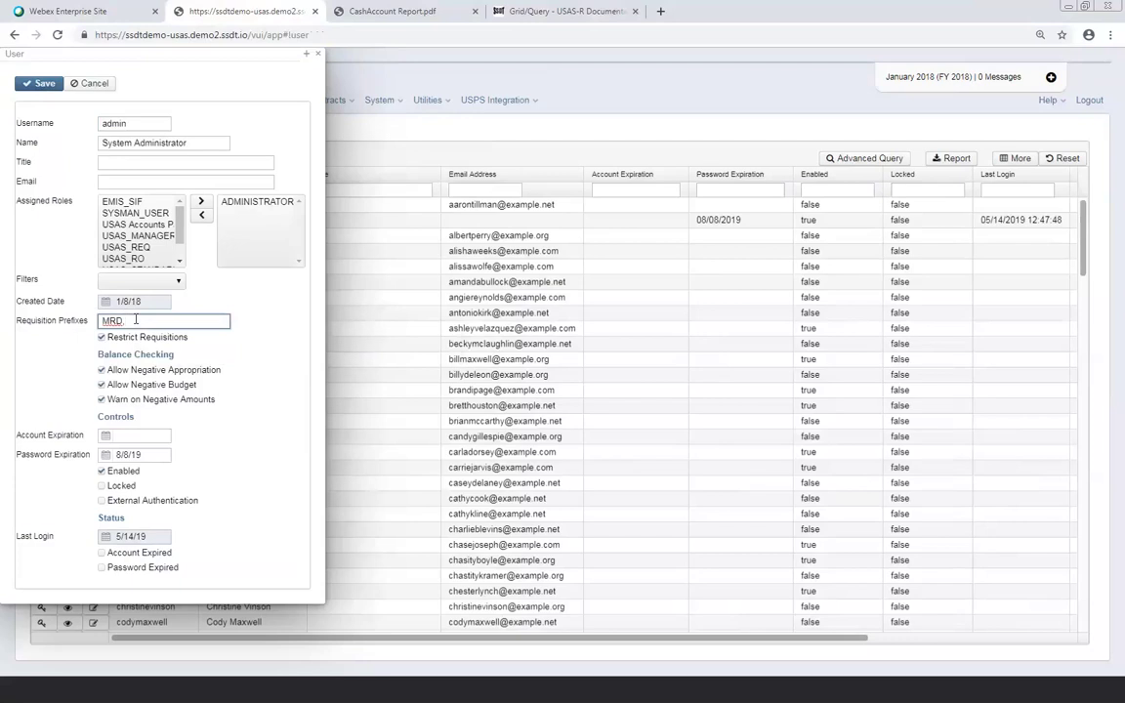
pyautogui.write('ABC')
# Pick 018 fund from the admin user's Filters dropdown
pyautogui.click(179, 283)
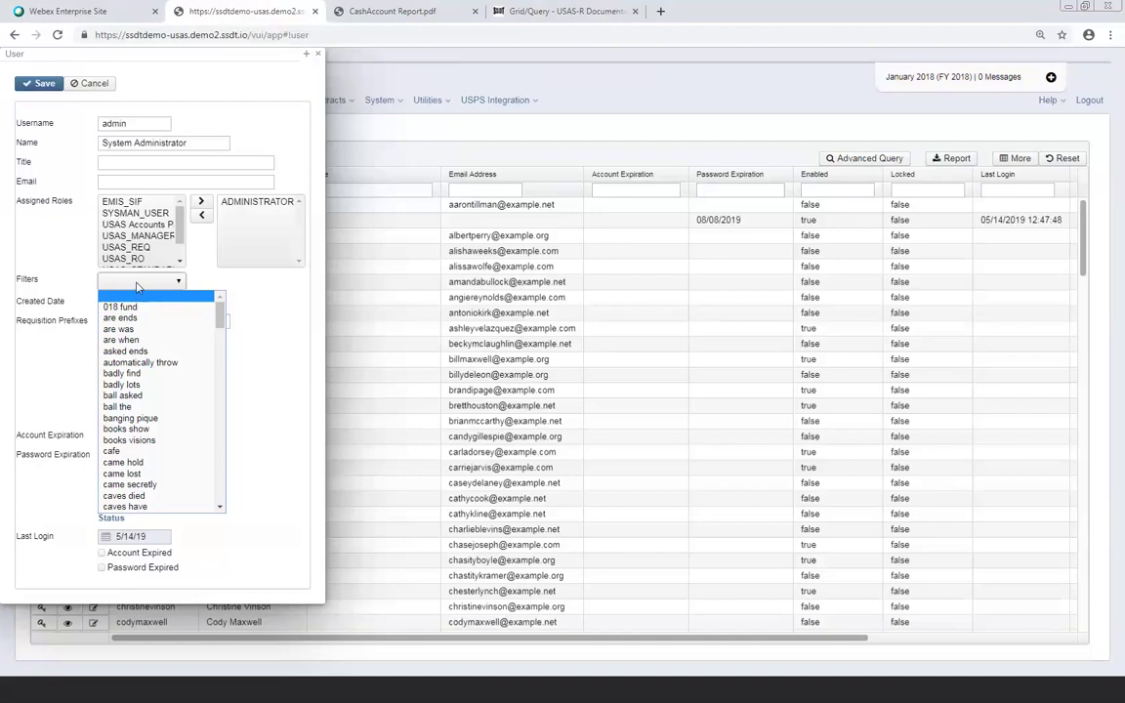
pyautogui.click(159, 307)
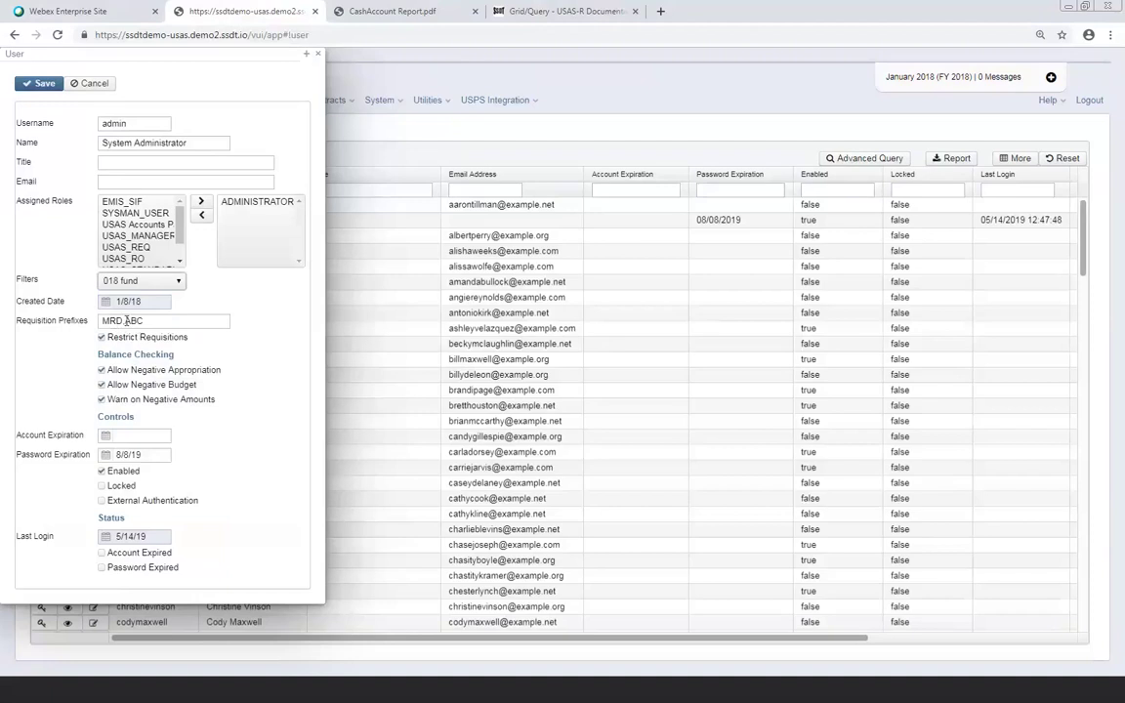
pyautogui.moveTo(133, 321)
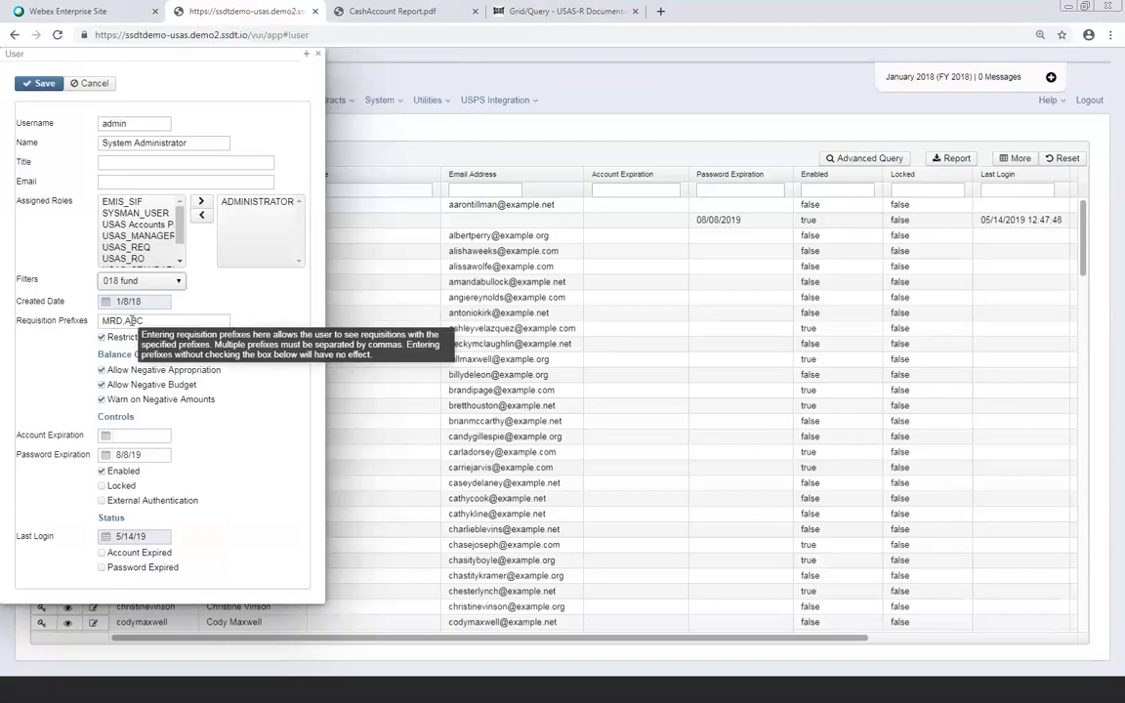
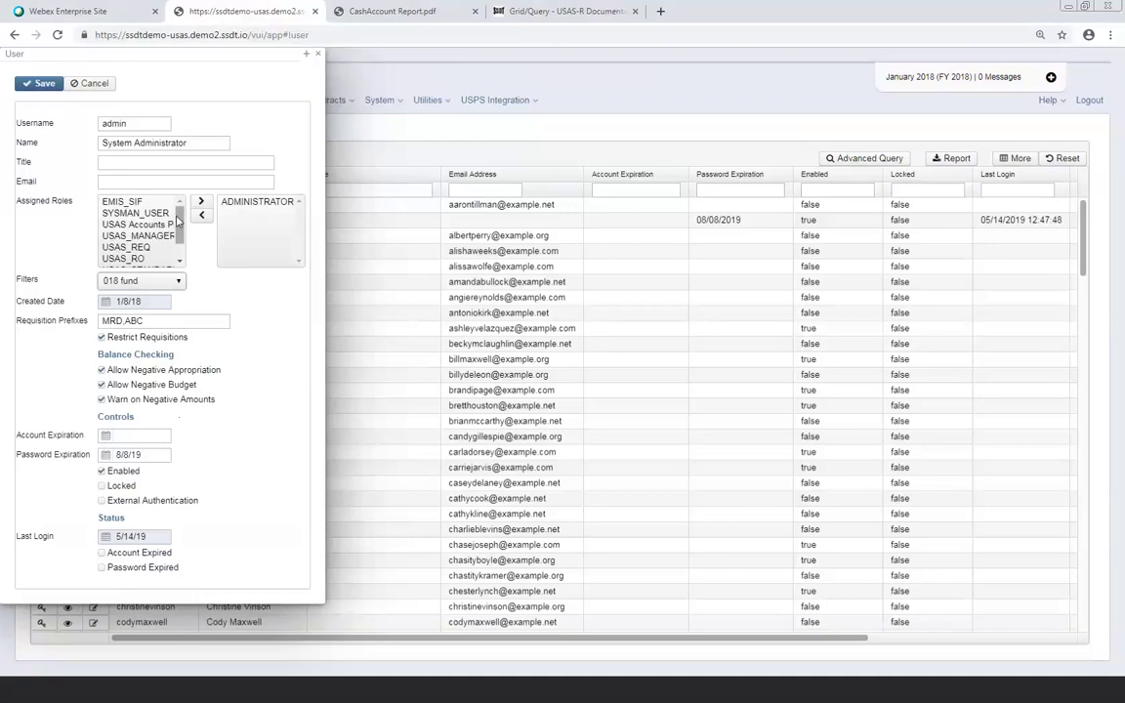
# Review the admin user's roles and account expiration field, then close the form without saving
pyautogui.moveTo(180, 225); pyautogui.dragTo(181, 238)
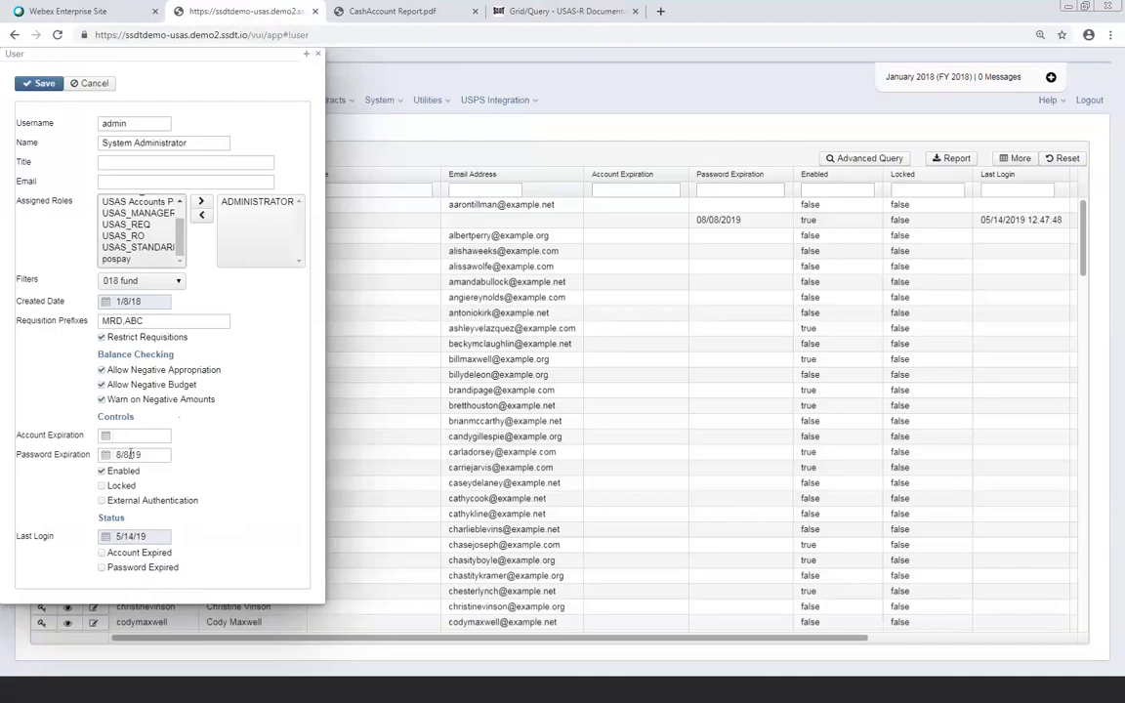
pyautogui.moveTo(133, 432)
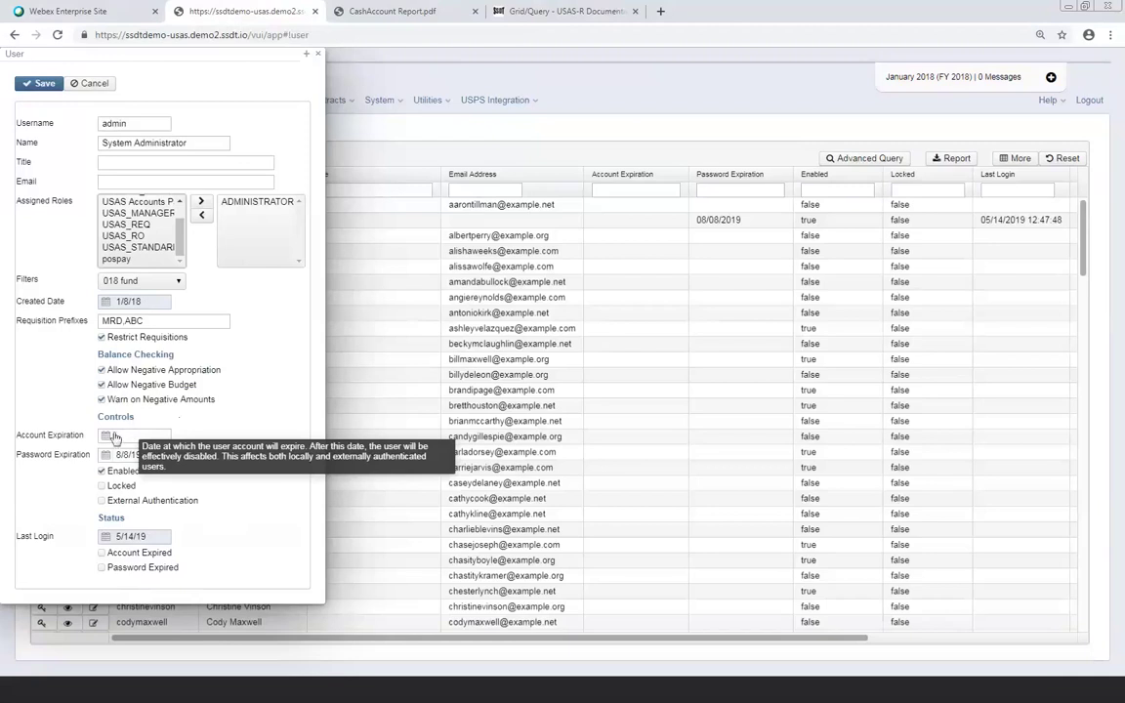
pyautogui.click(124, 432)
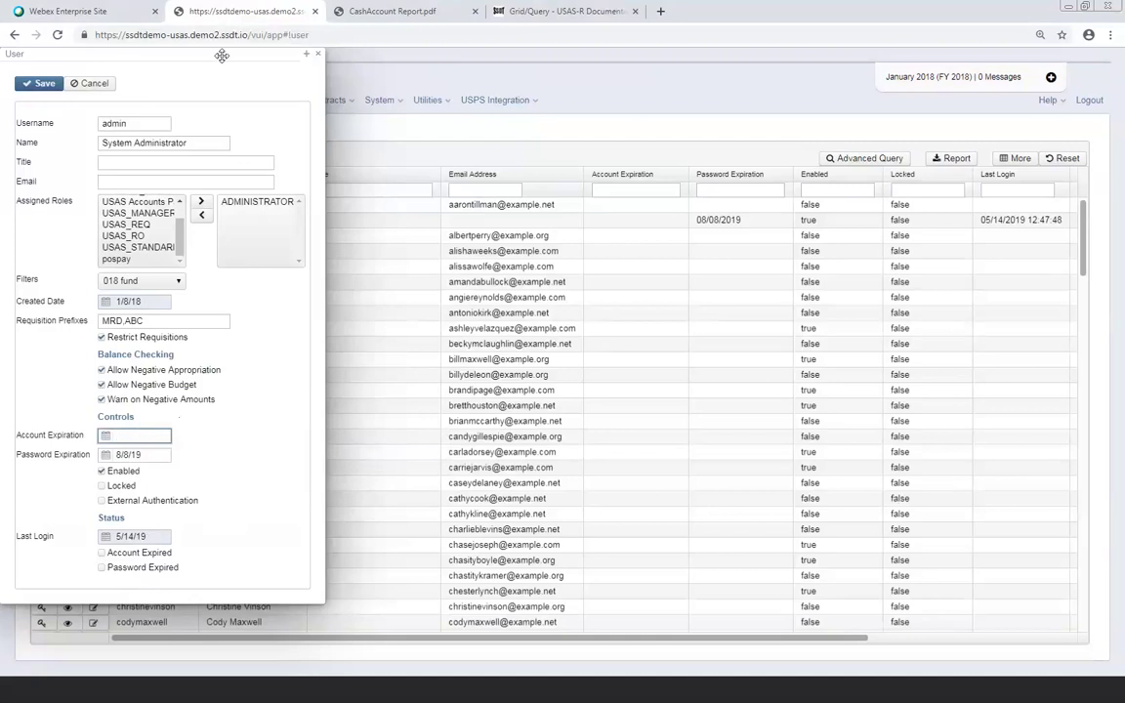
pyautogui.click(318, 55)
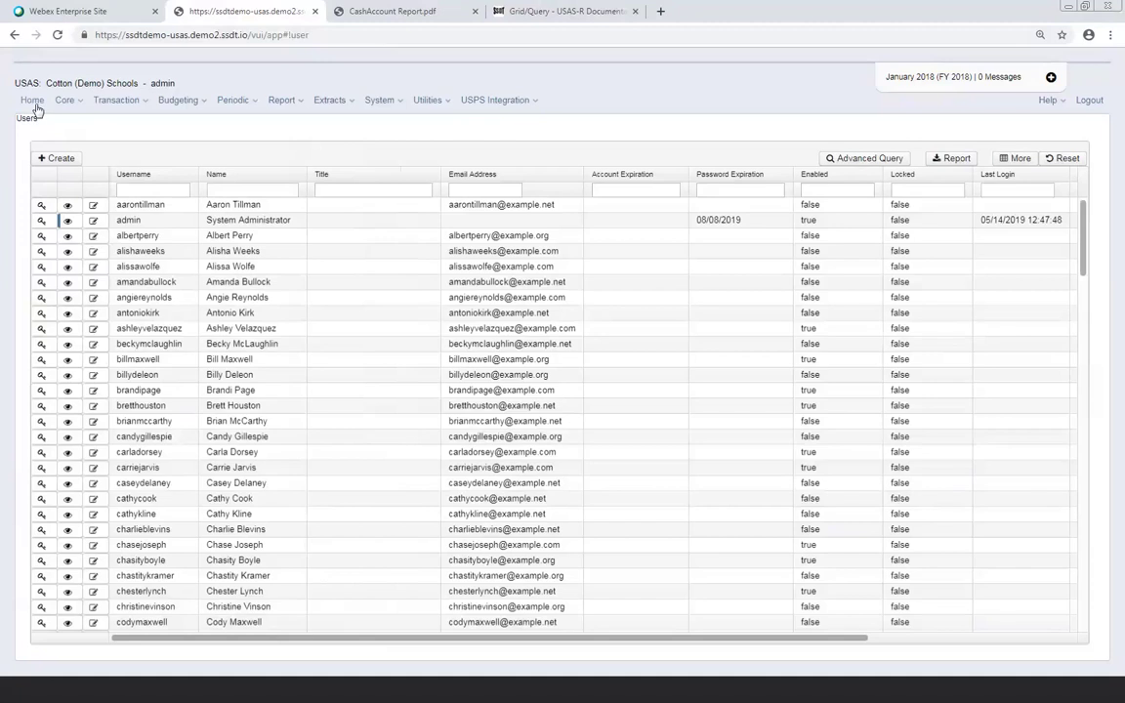
# View the admin user's details read-only, close them, and return to the Home page
pyautogui.click(67, 223)
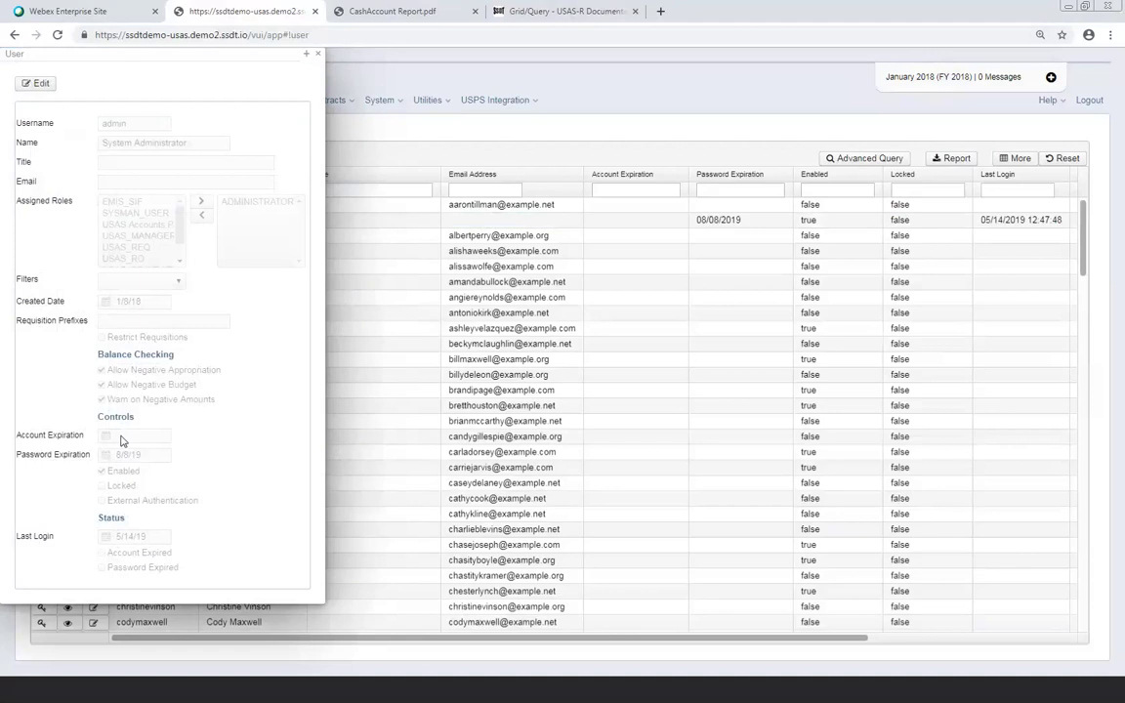
pyautogui.moveTo(117, 440)
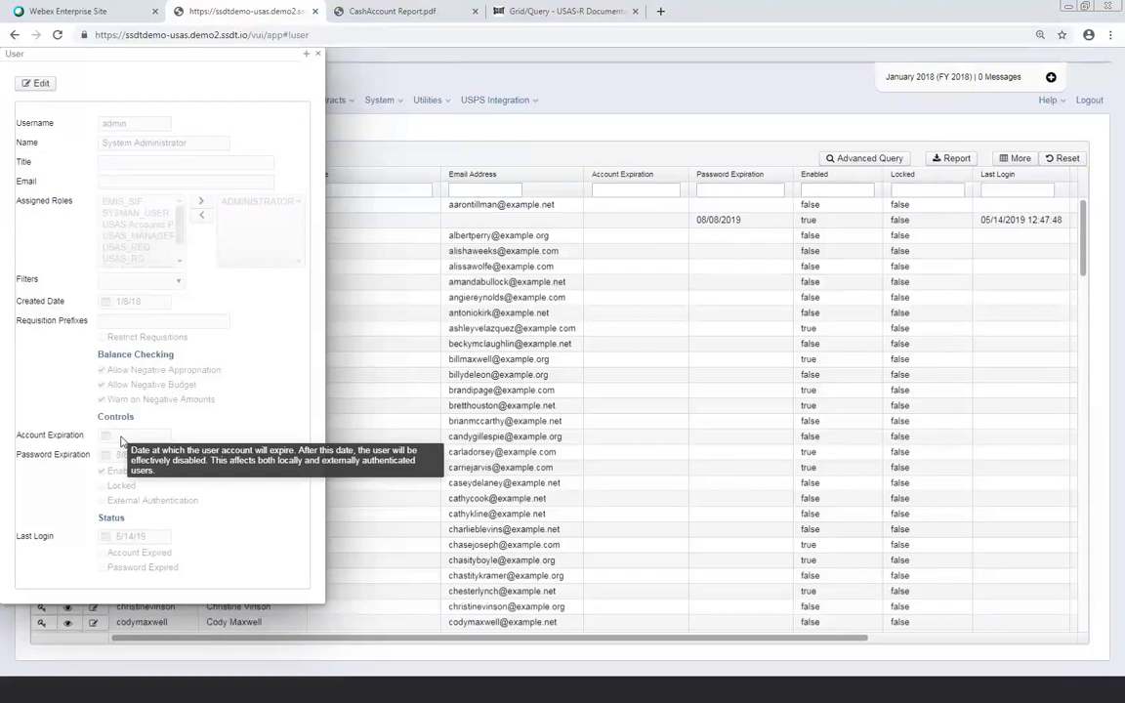
pyautogui.click(318, 55)
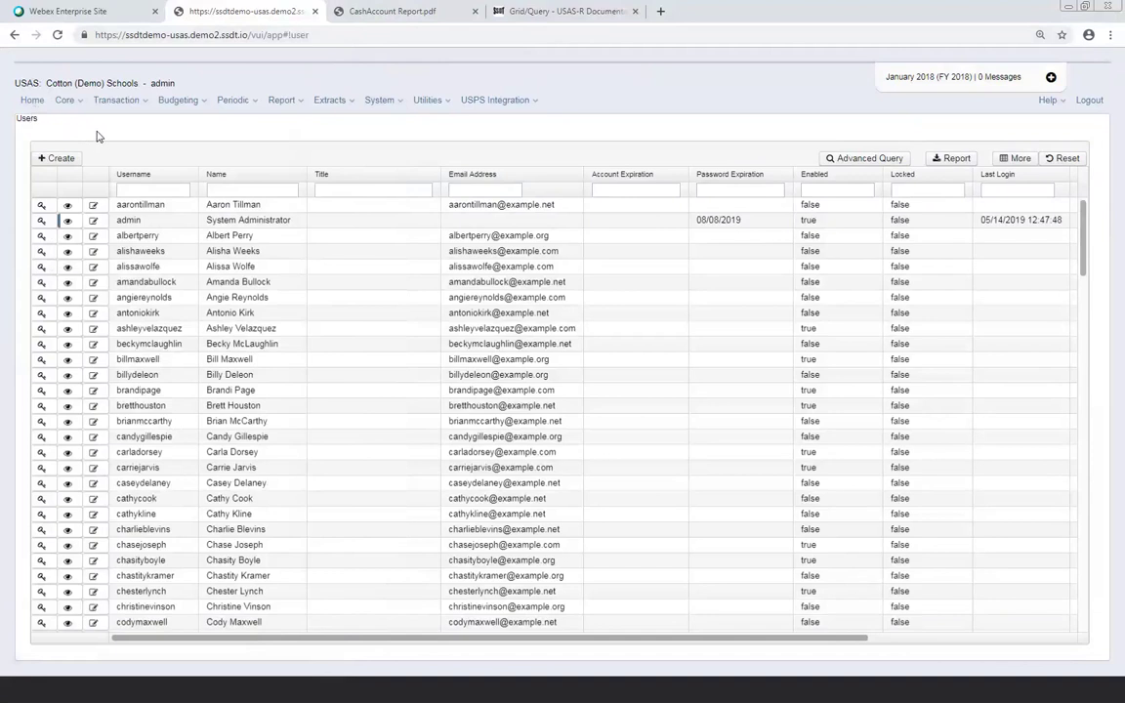
pyautogui.click(41, 104)
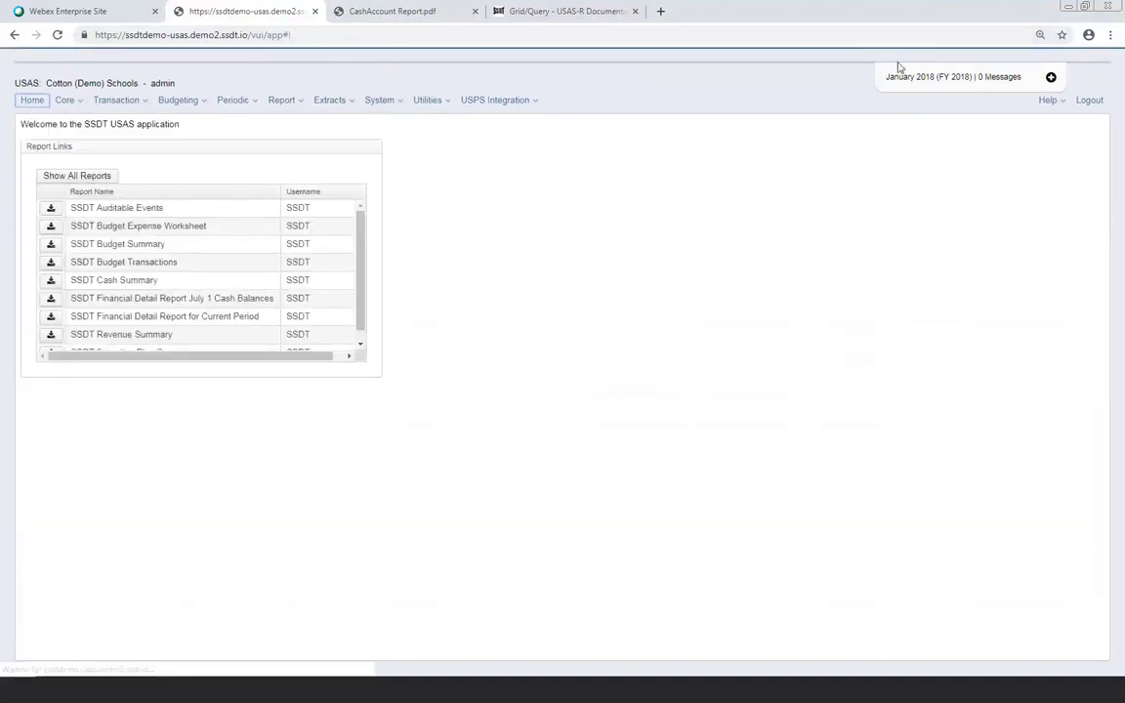
# Log out and sign back in with the administrator username and account password
pyautogui.click(1095, 102)
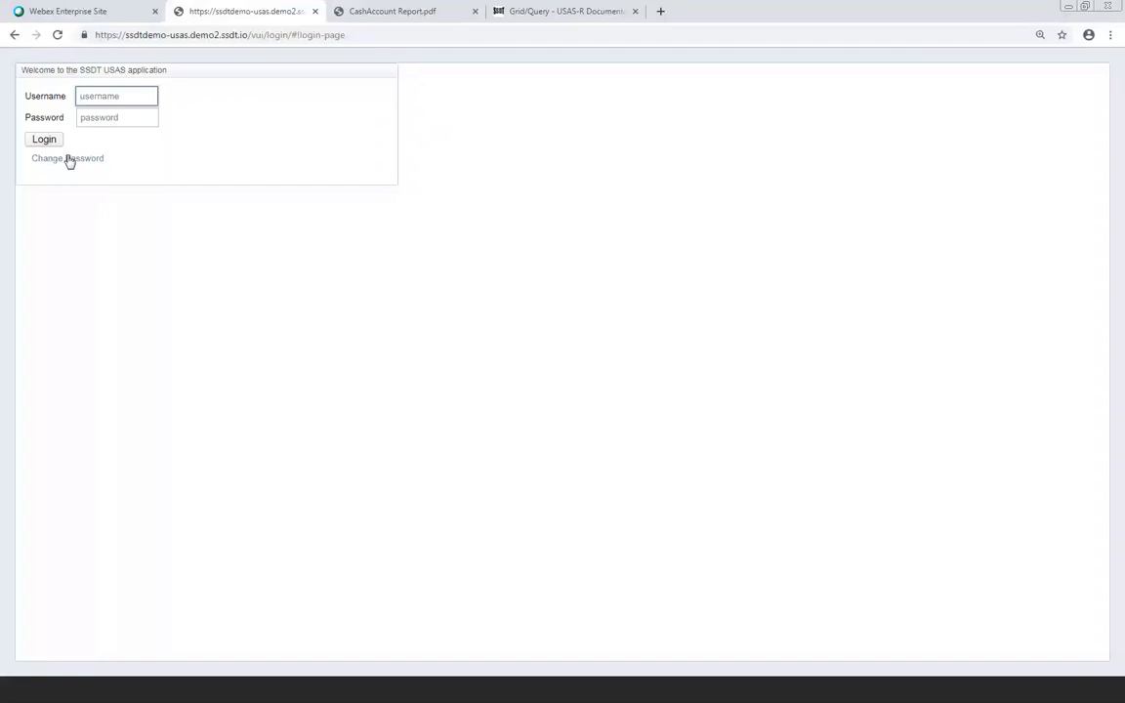
pyautogui.click(119, 96)
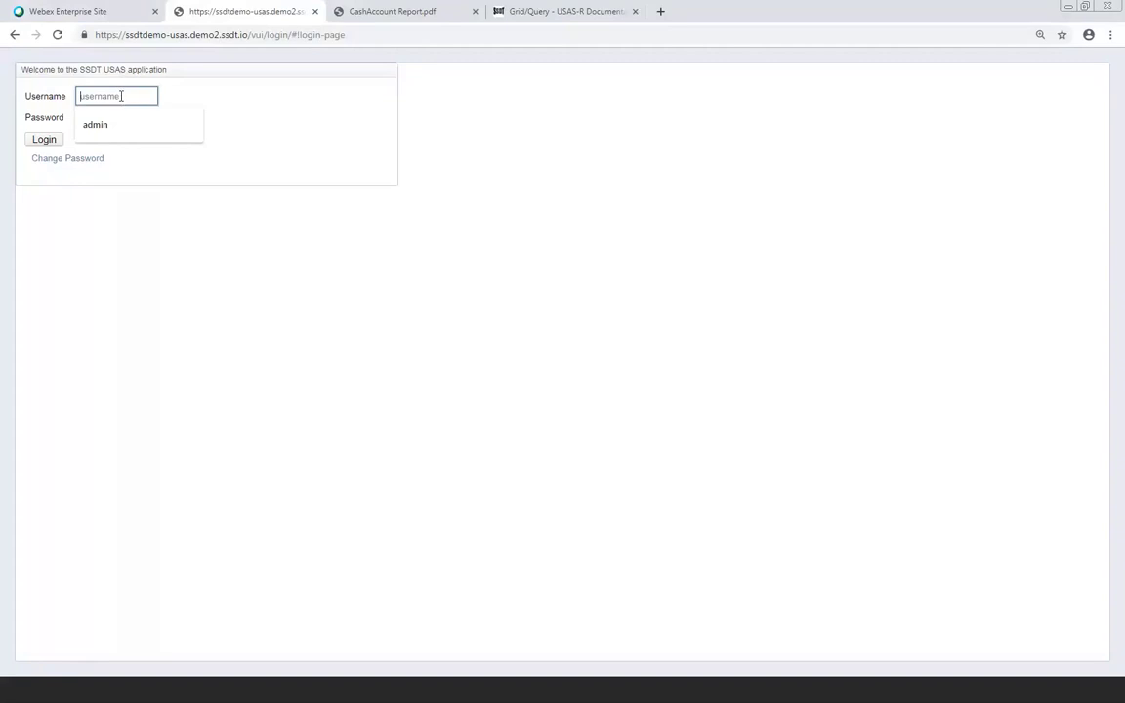
pyautogui.write('admin')
pyautogui.press('Tab')
pyautogui.write('demo')
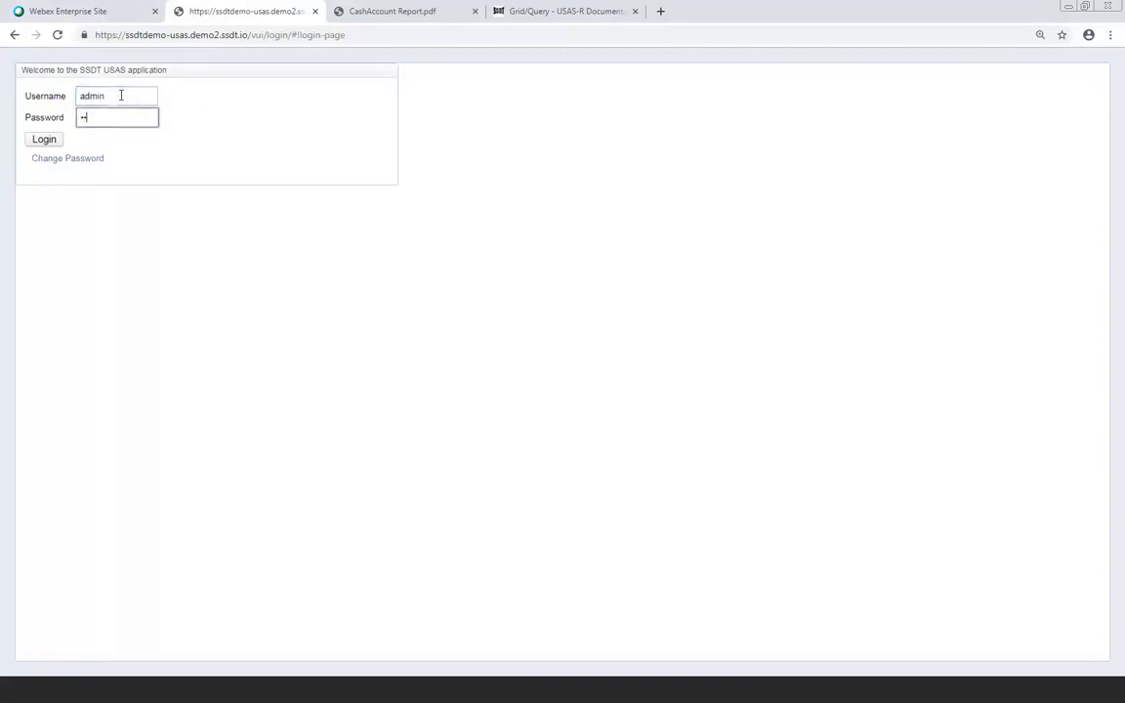
pyautogui.write('password123')
pyautogui.press('Return')
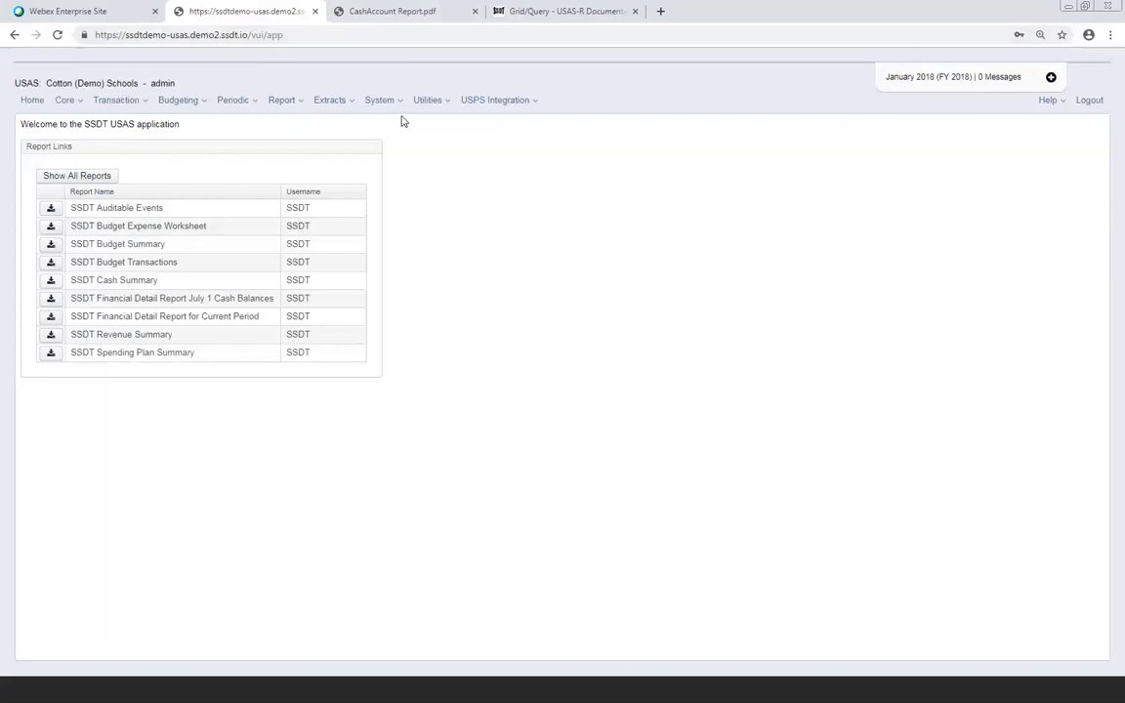
# Visit System Configuration, then System Modules, and return to System Configuration
pyautogui.click(400, 107)
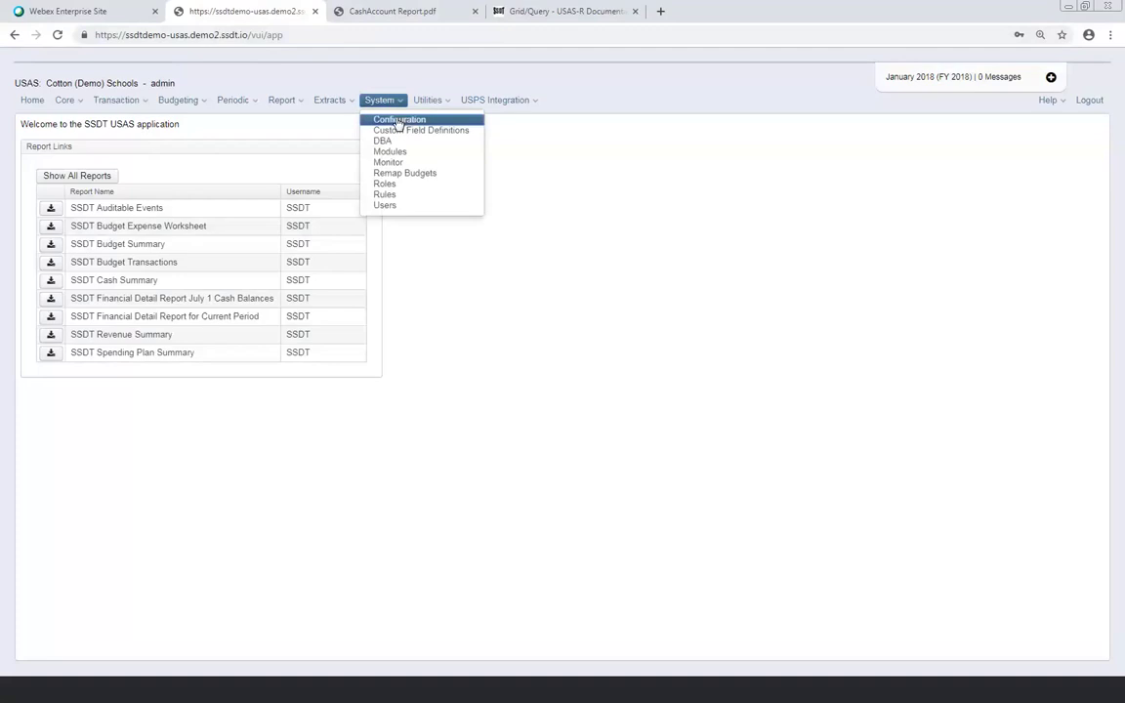
pyautogui.click(398, 121)
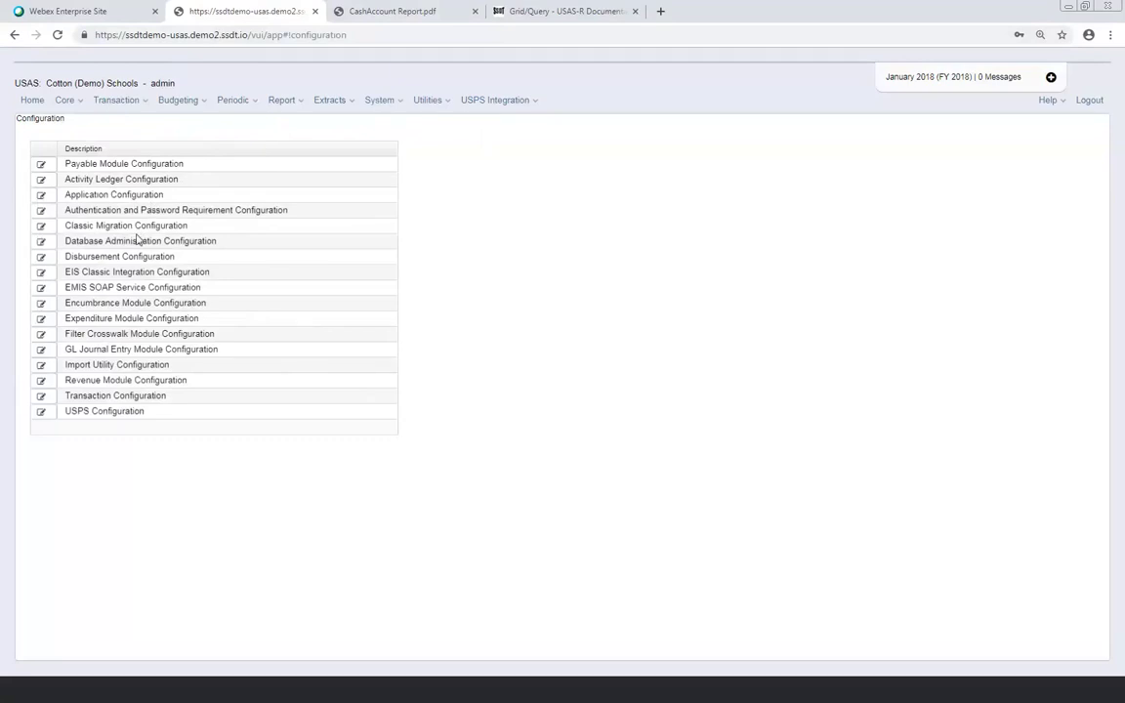
pyautogui.click(382, 102)
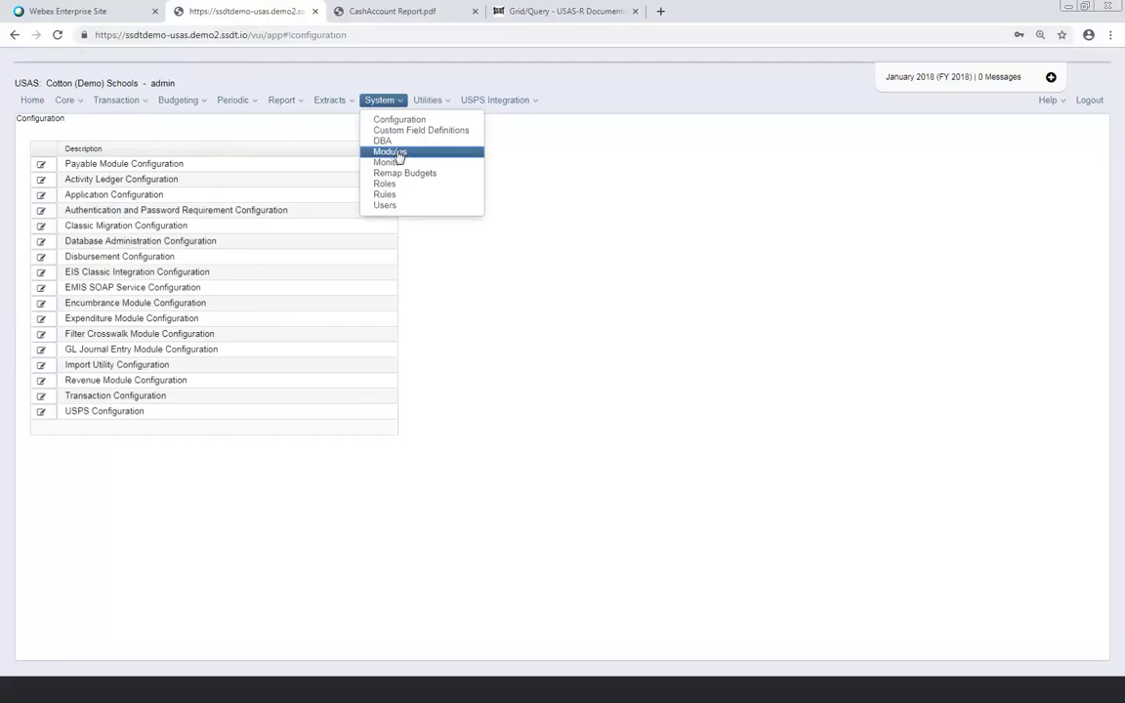
pyautogui.click(391, 152)
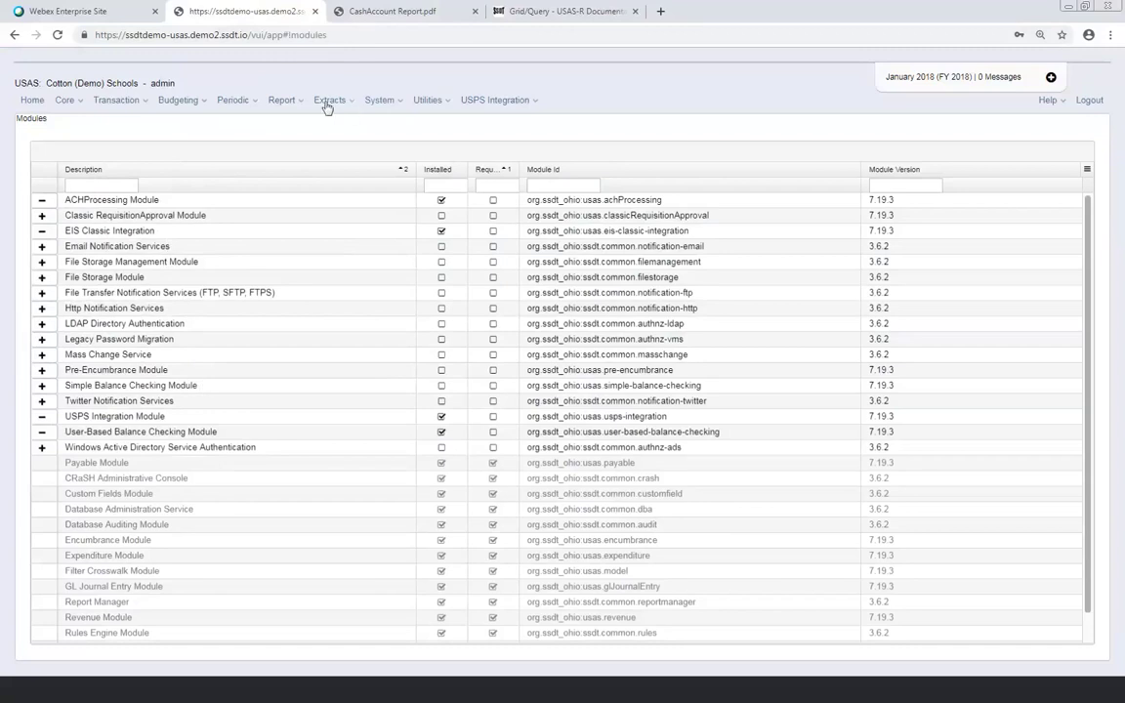
pyautogui.click(394, 103)
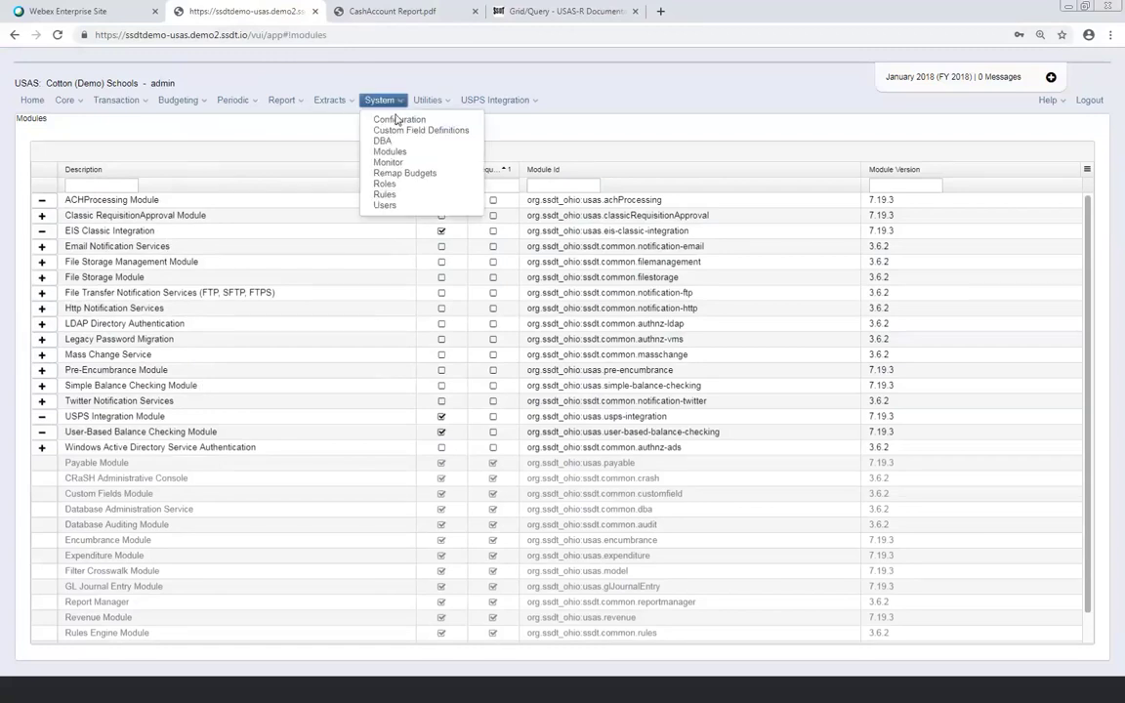
pyautogui.click(397, 121)
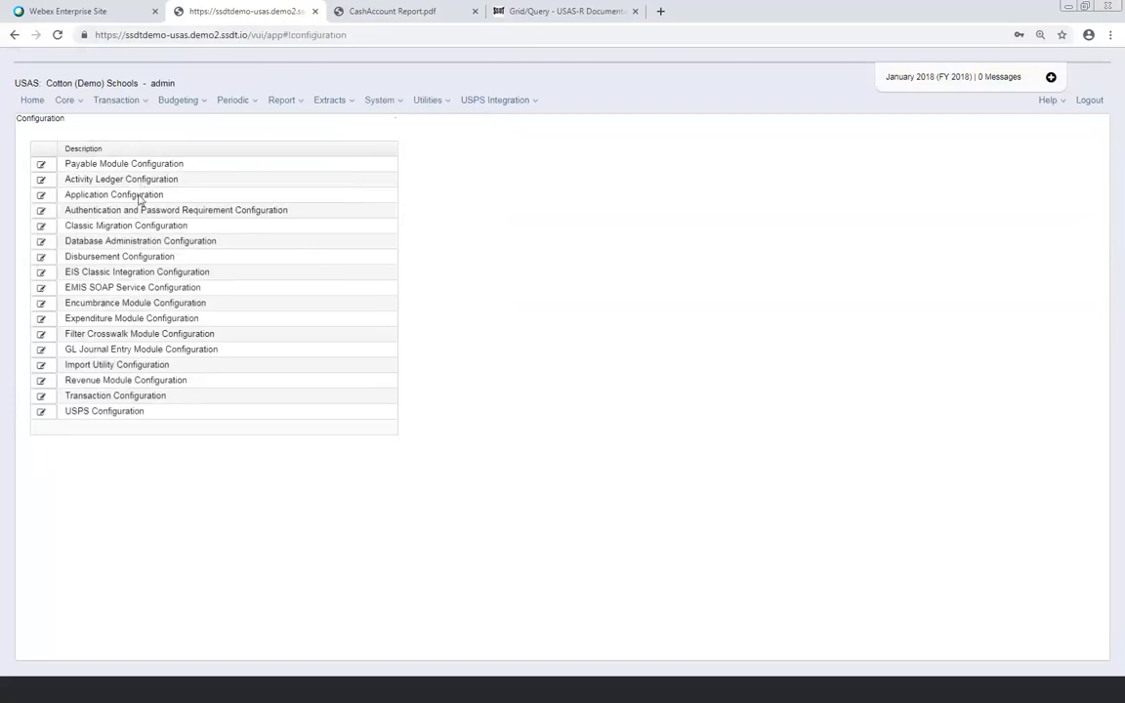
# Inspect the password requirement settings (minimum length 8, lifetime 90) and cancel without changes
pyautogui.click(41, 210)
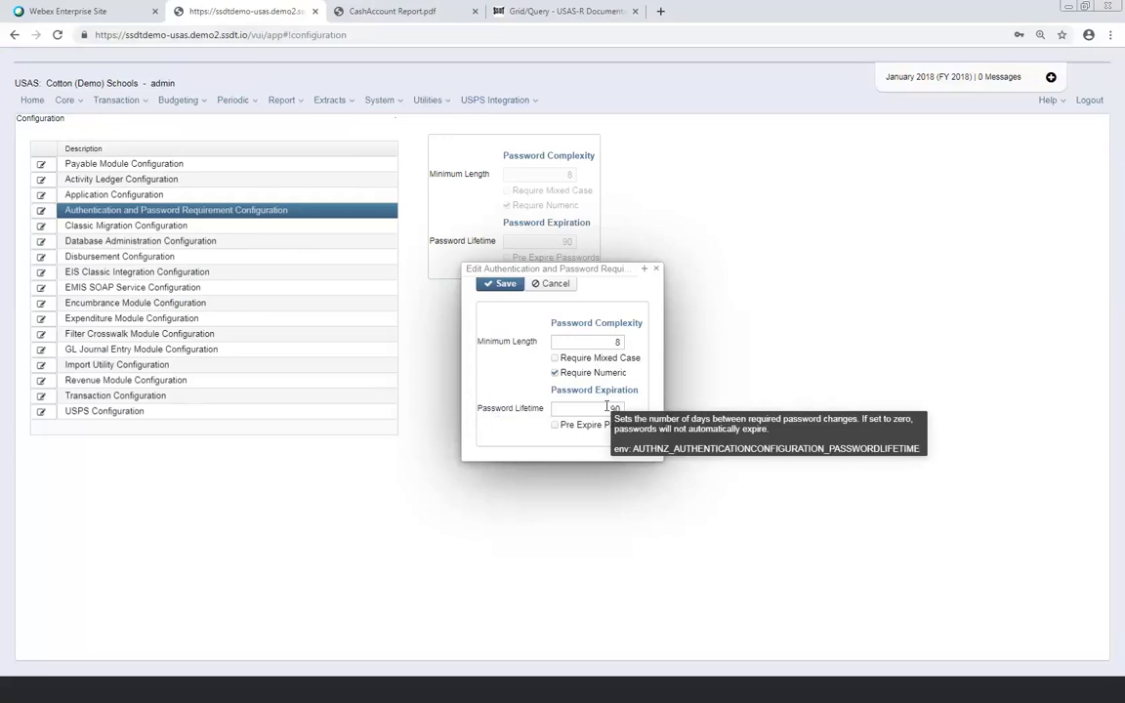
pyautogui.click(614, 407)
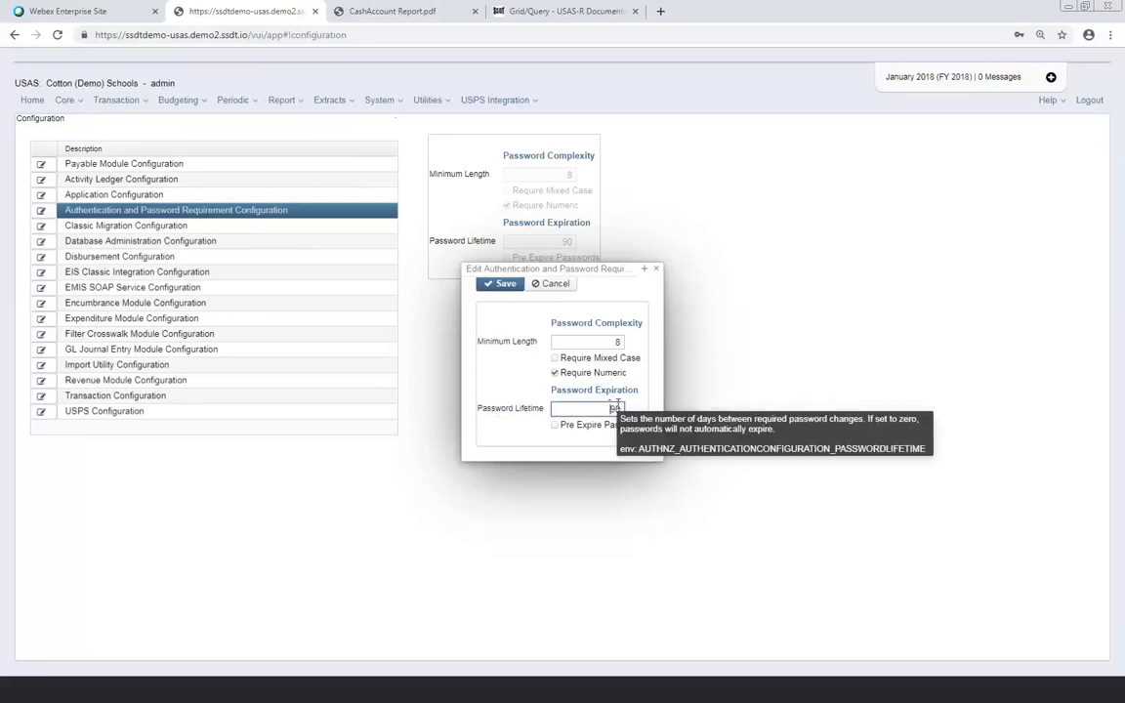
pyautogui.click(561, 291)
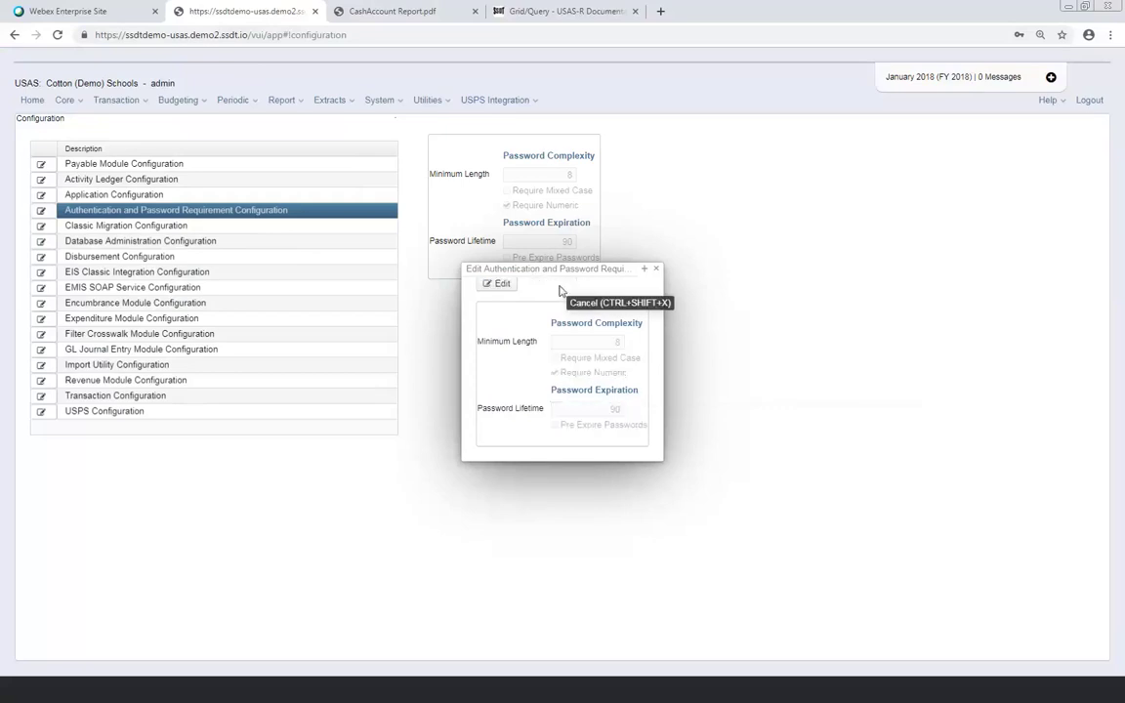
pyautogui.click(655, 269)
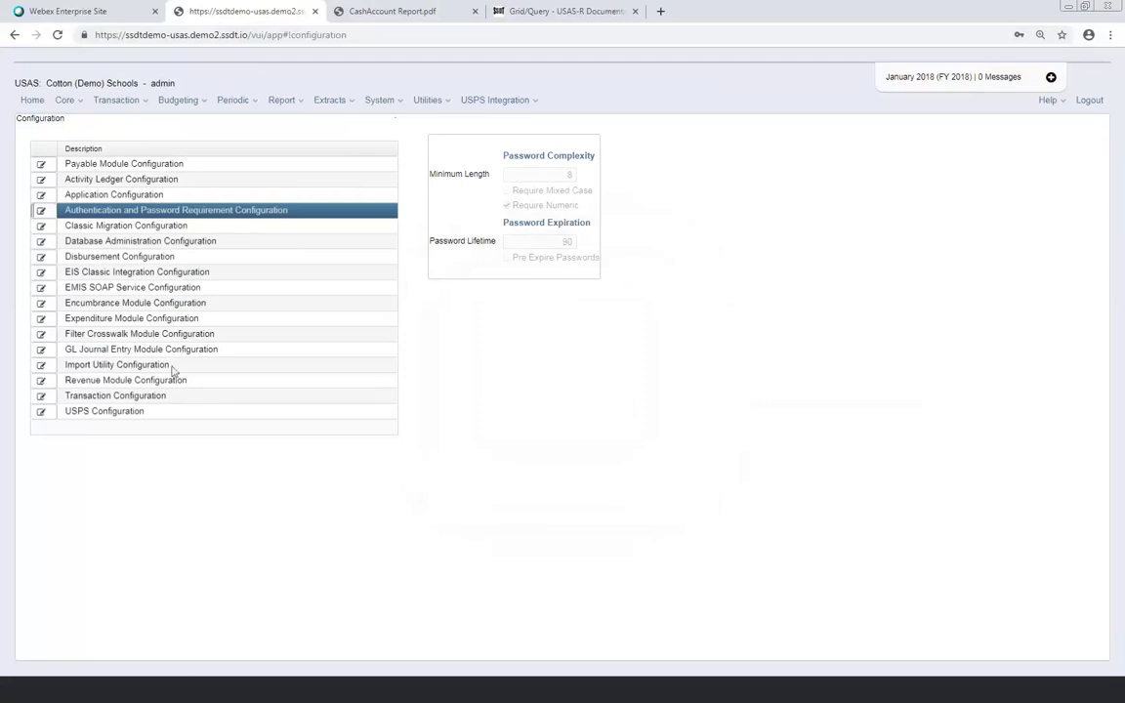
# Go to Transaction > Purchase Orders
pyautogui.click(113, 100)
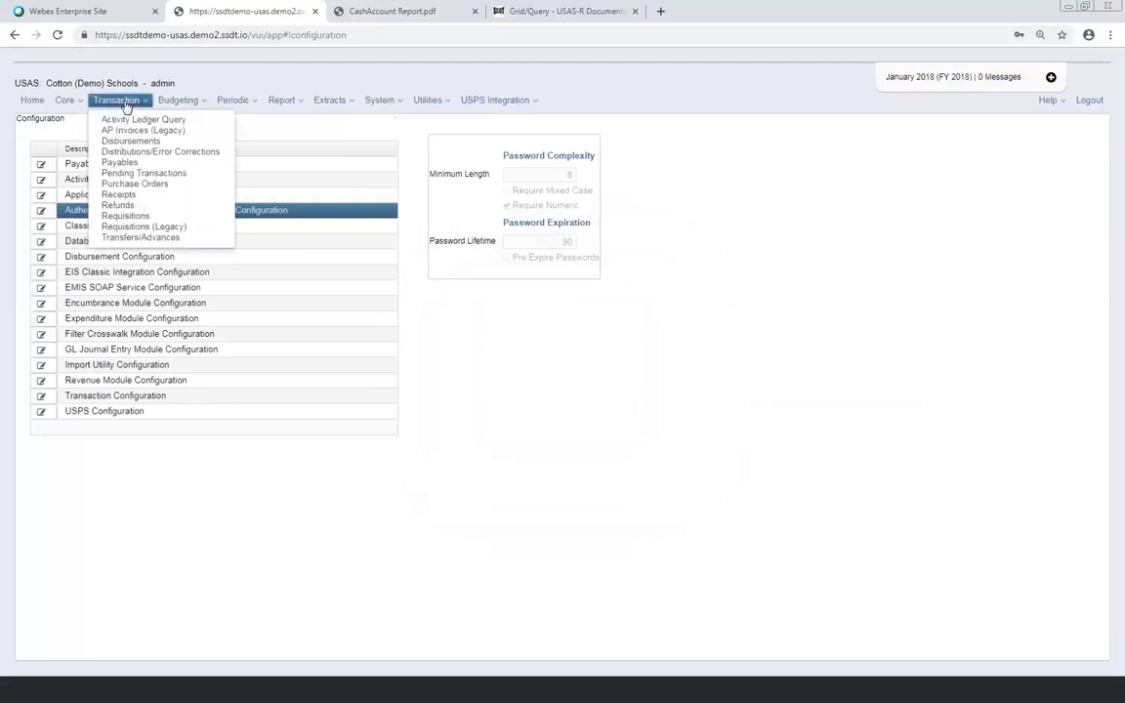
pyautogui.click(143, 184)
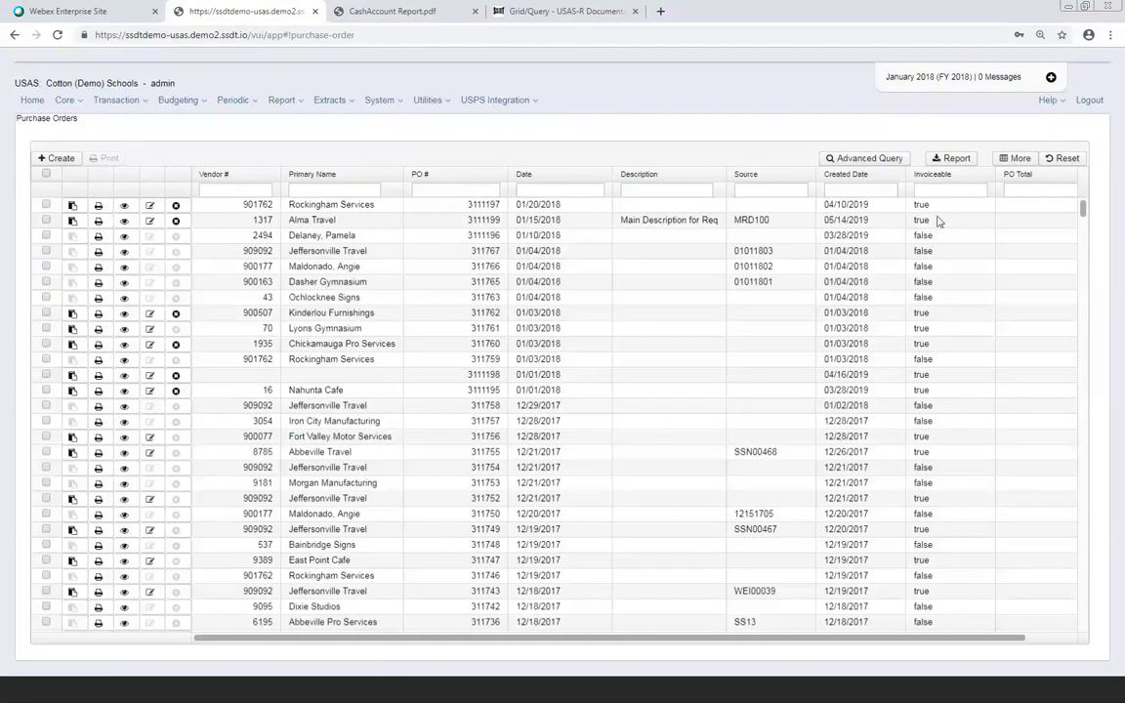
# Filter the Invoiceable column with 't' to list only invoiceable purchase orders
pyautogui.click(943, 192)
pyautogui.write('t')
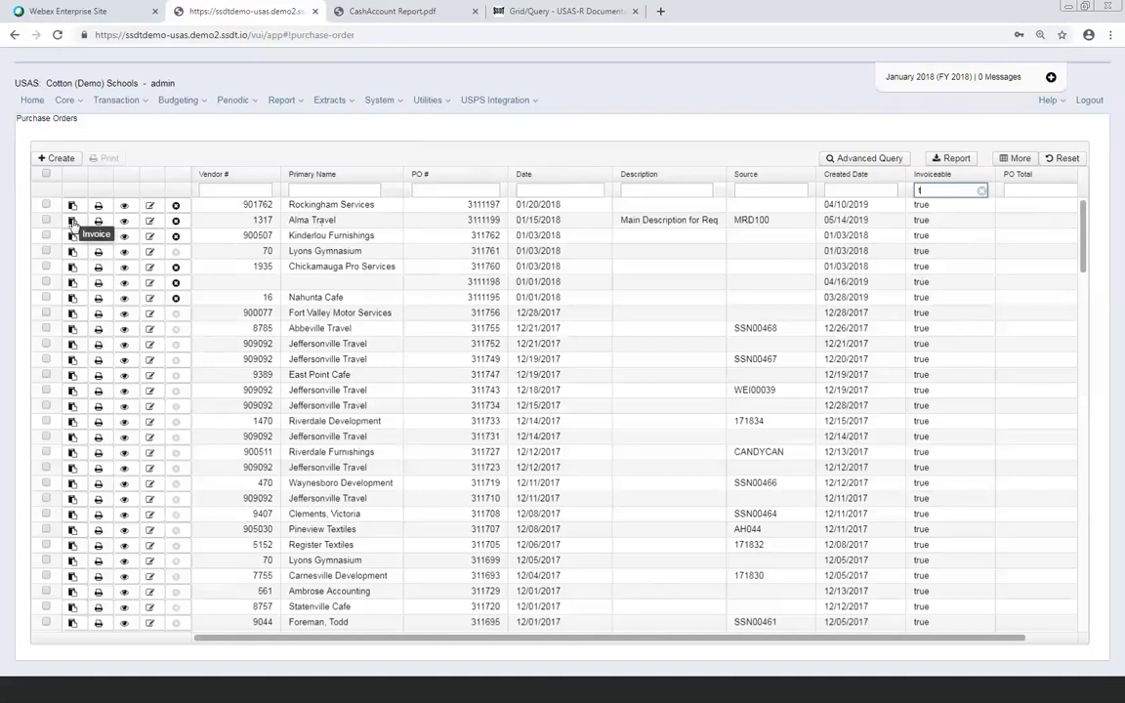
# Open Alma Travel's PO 3111199 read-only, showing its 850.00 total
pyautogui.click(122, 222)
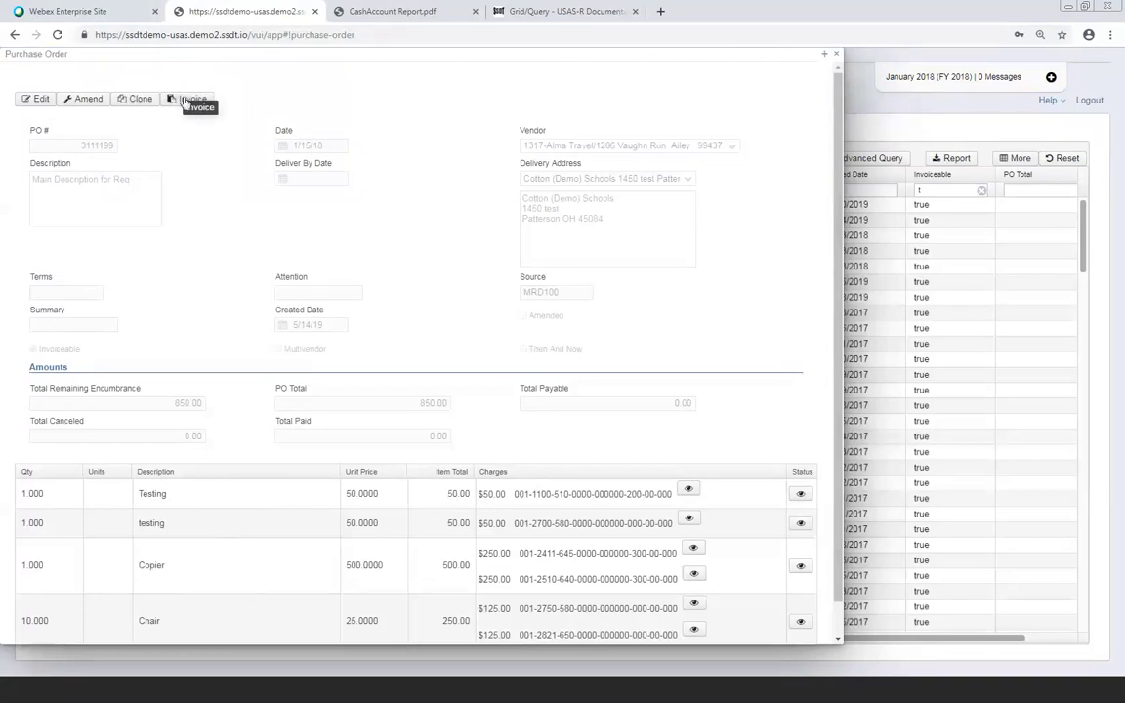
# Make PO 3111199 editable and view encumbrance impacts of the Copier's first $250.00 charge
pyautogui.click(26, 103)
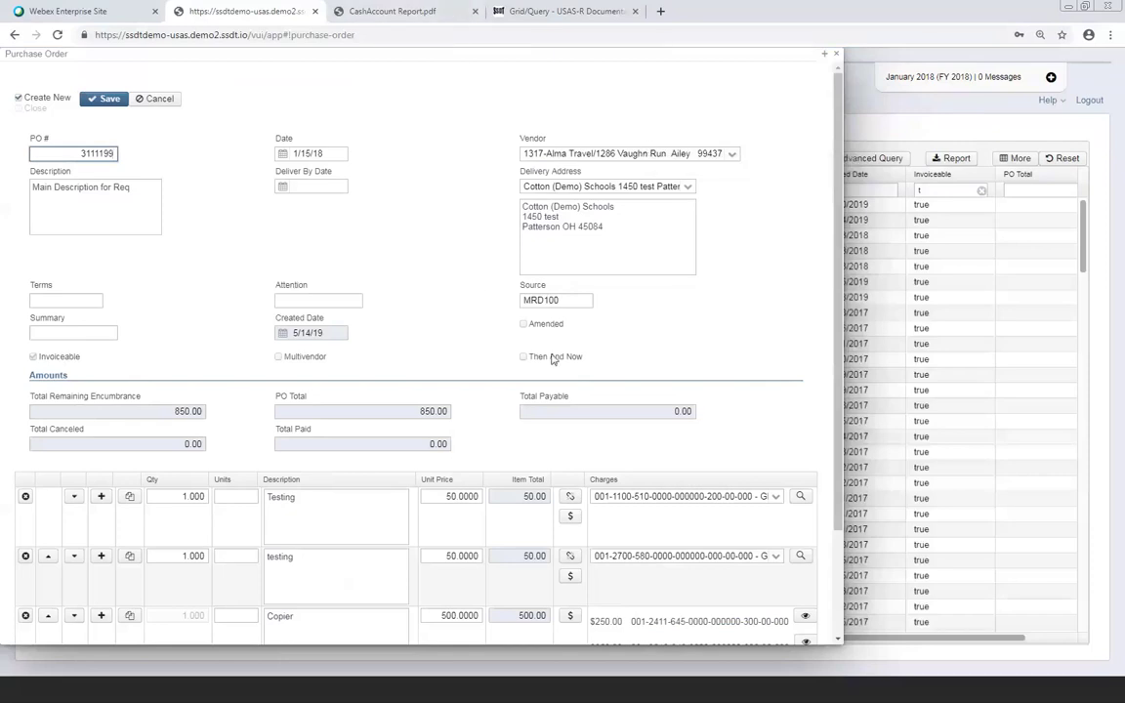
pyautogui.moveTo(556, 360)
pyautogui.scroll(-3, 416, 318)
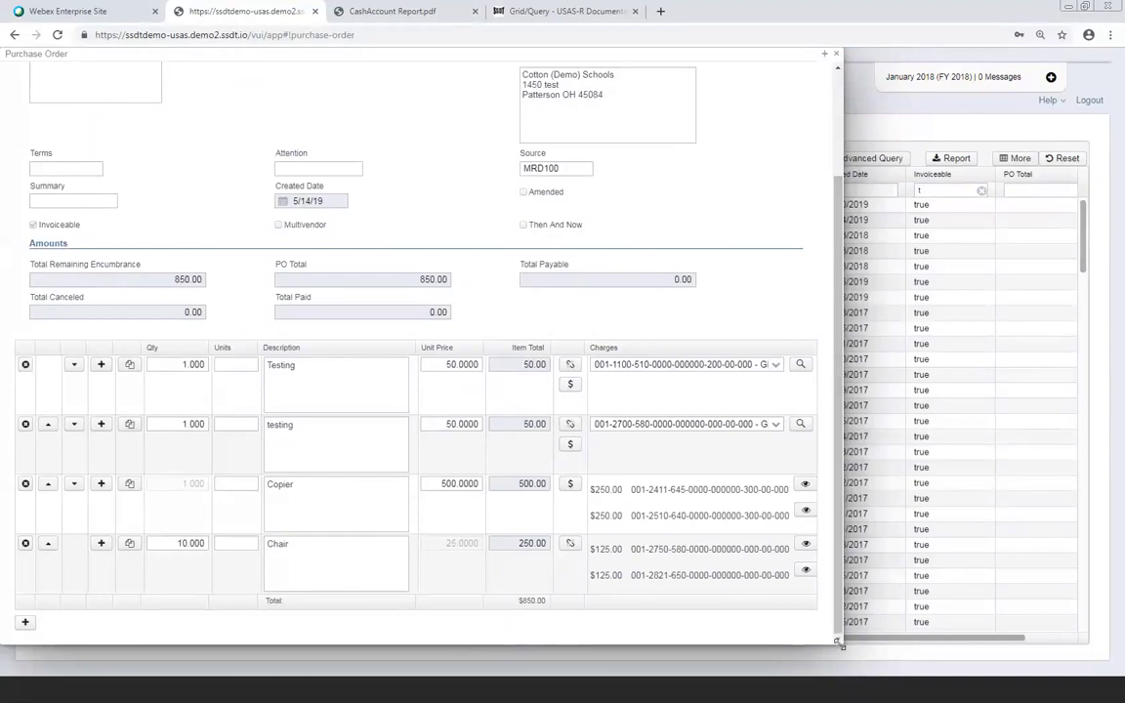
pyautogui.moveTo(838, 642); pyautogui.dragTo(915, 649)
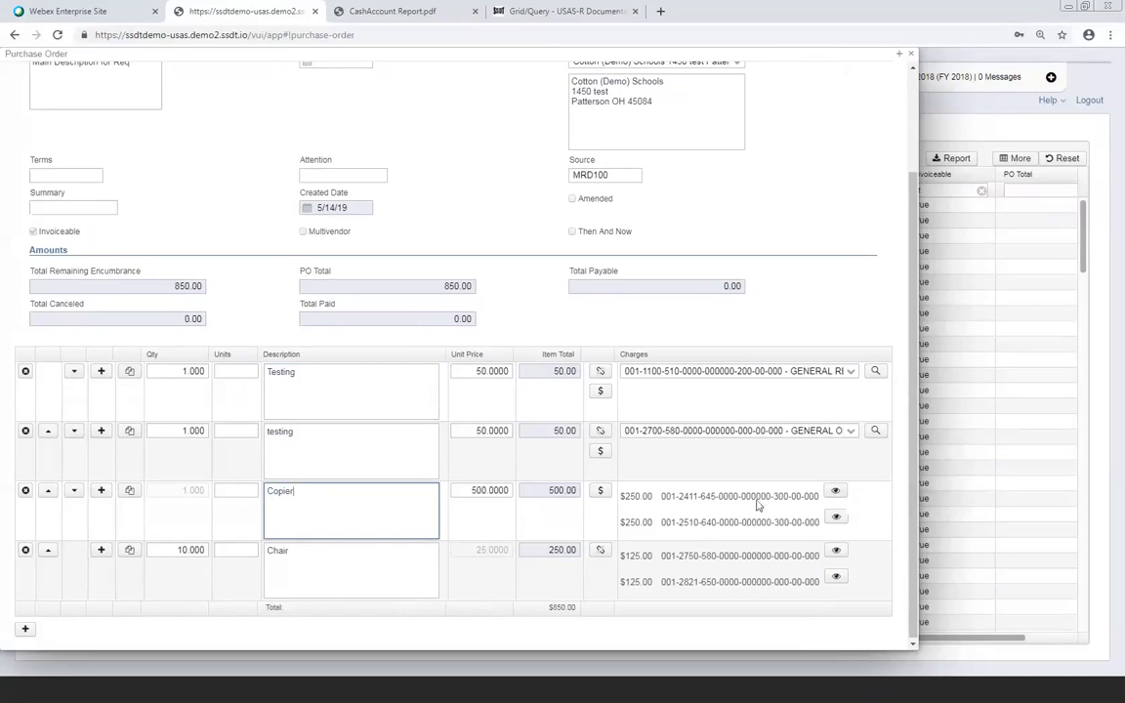
pyautogui.click(834, 494)
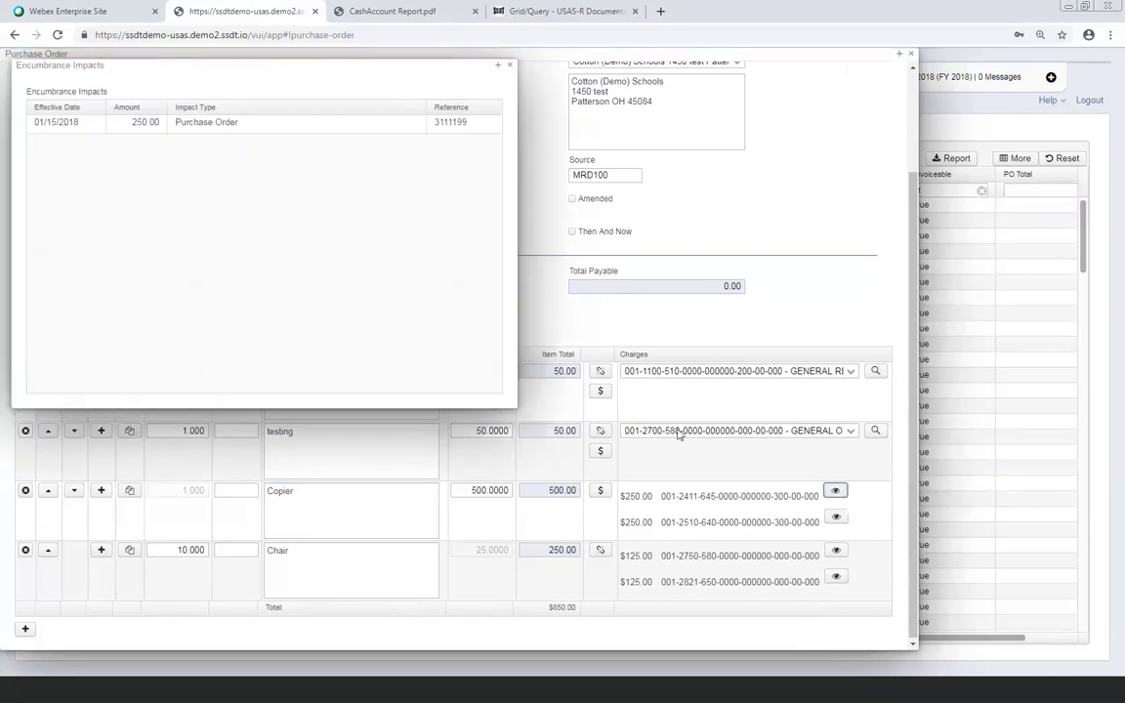
# Check the Copier's second charge encumbrance impacts, closing both impact dialogs
pyautogui.click(509, 68)
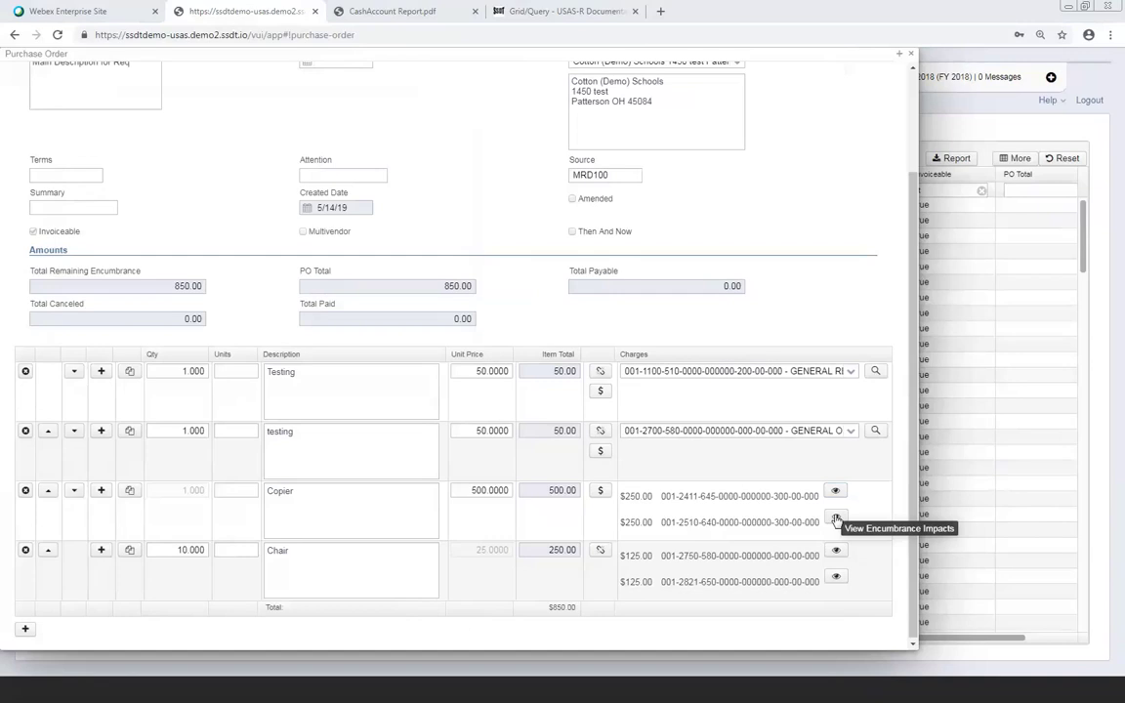
pyautogui.click(835, 519)
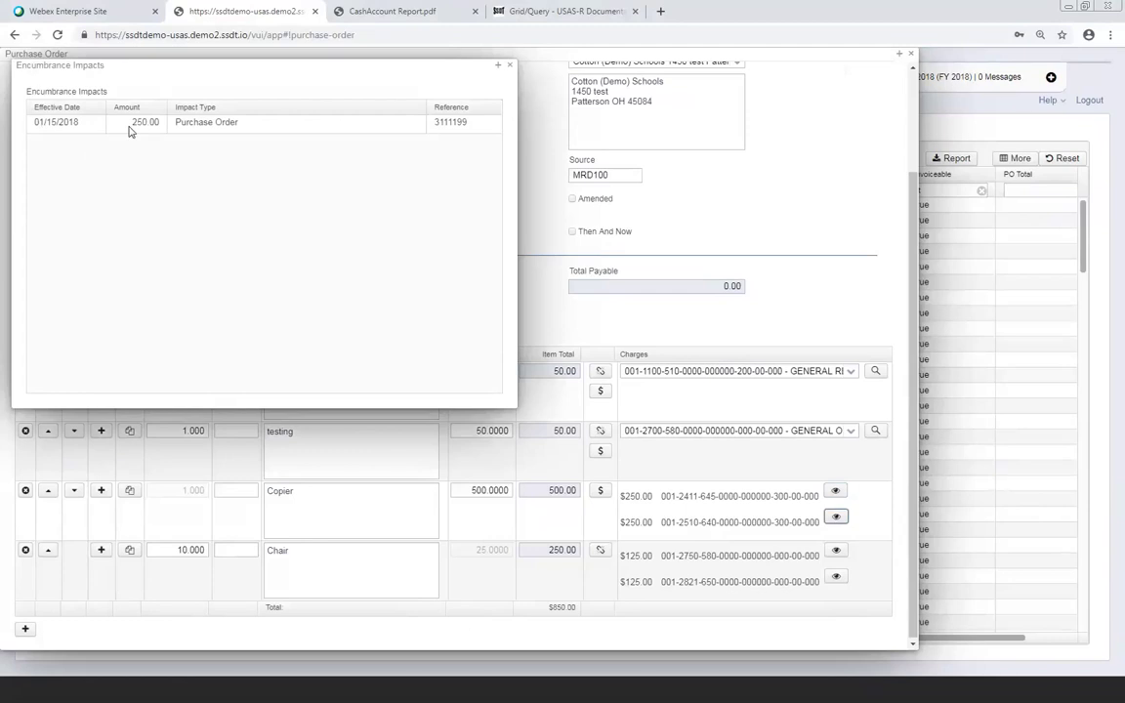
pyautogui.click(510, 67)
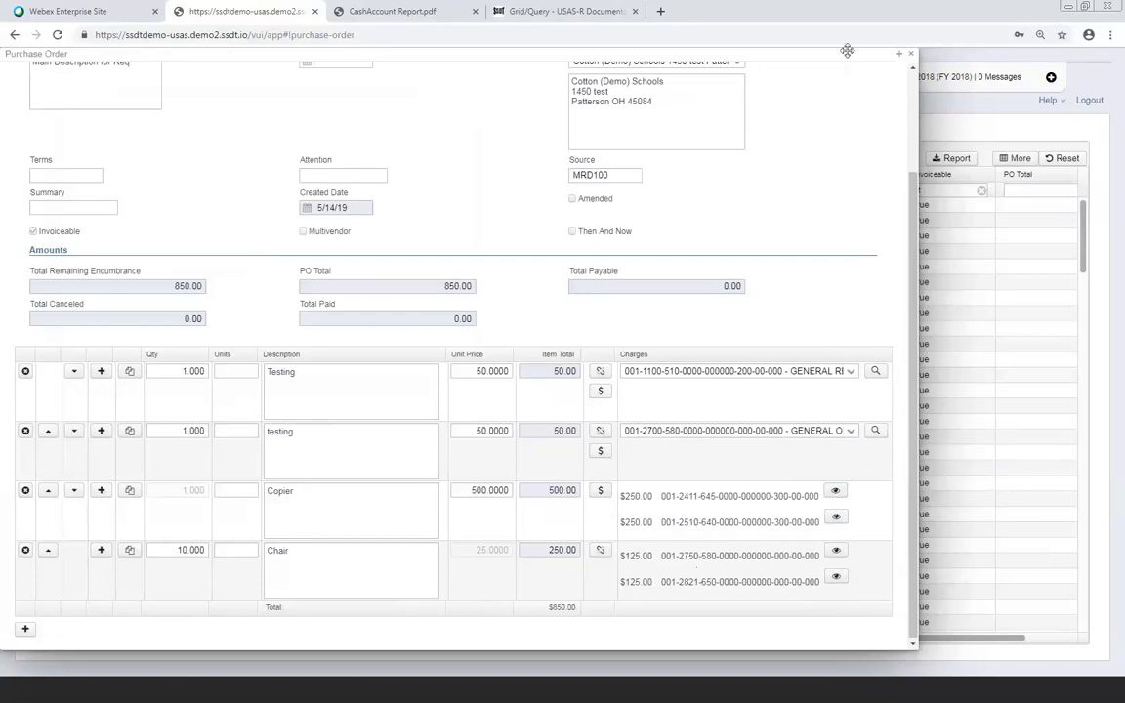
# Save purchase order 3111199 and review its 850.00 total and negative balance warnings
pyautogui.scroll(3, 407, 197)
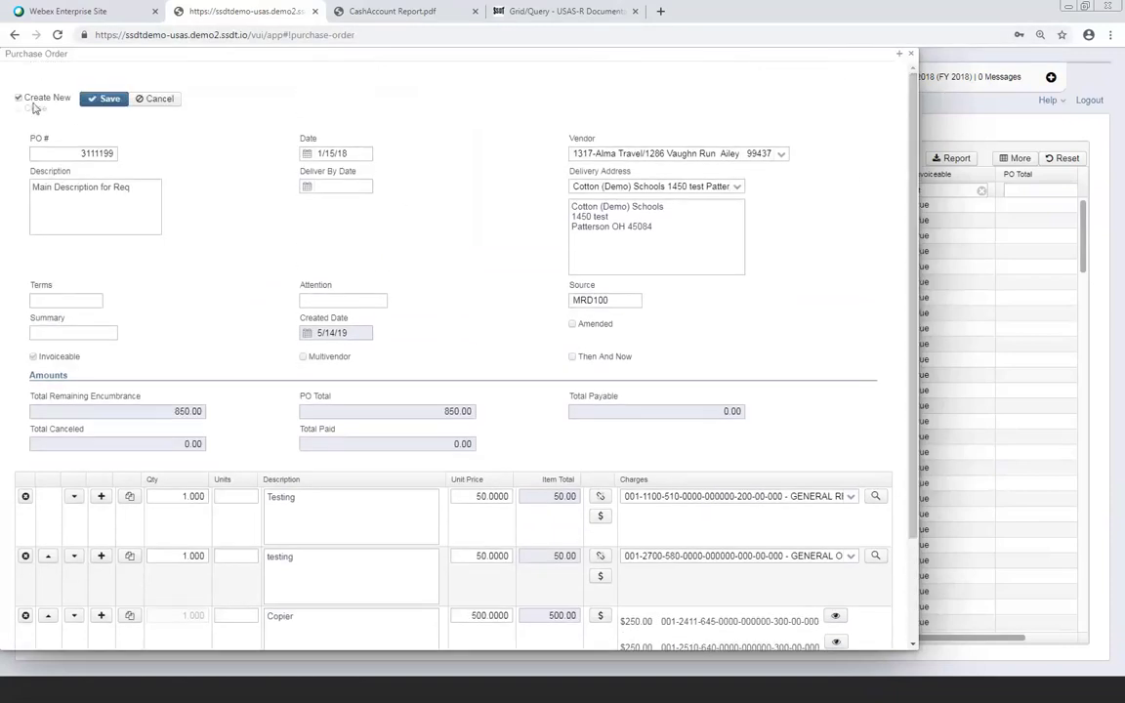
pyautogui.click(104, 99)
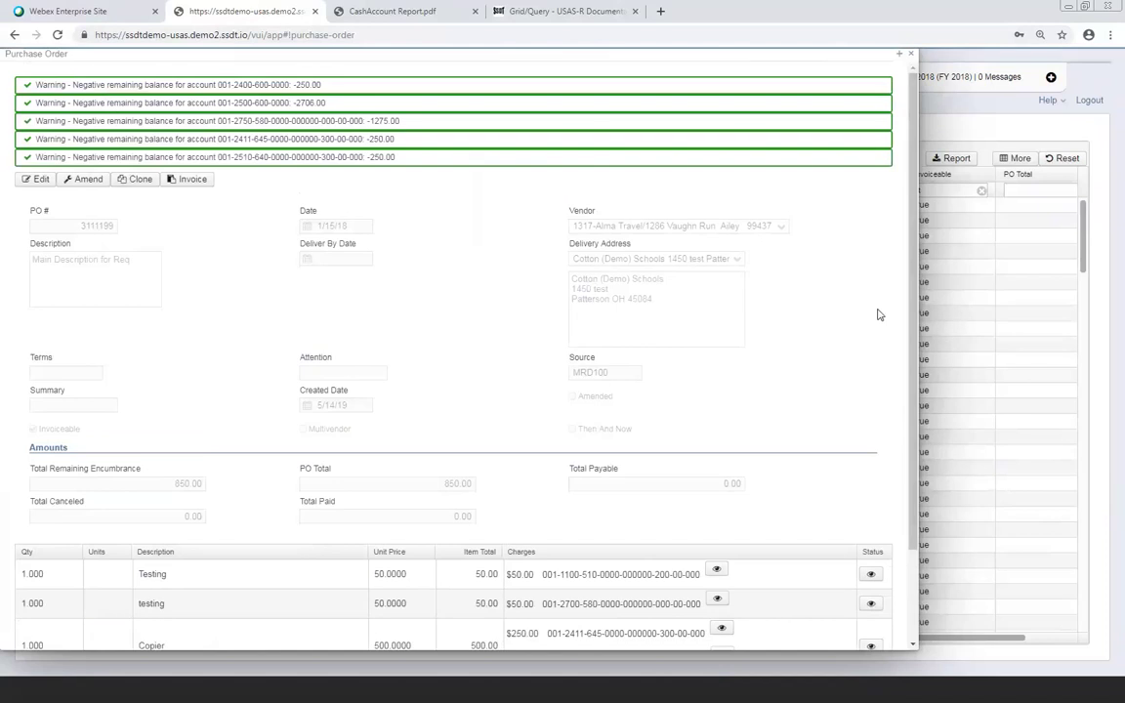
pyautogui.scroll(-2, 877, 314)
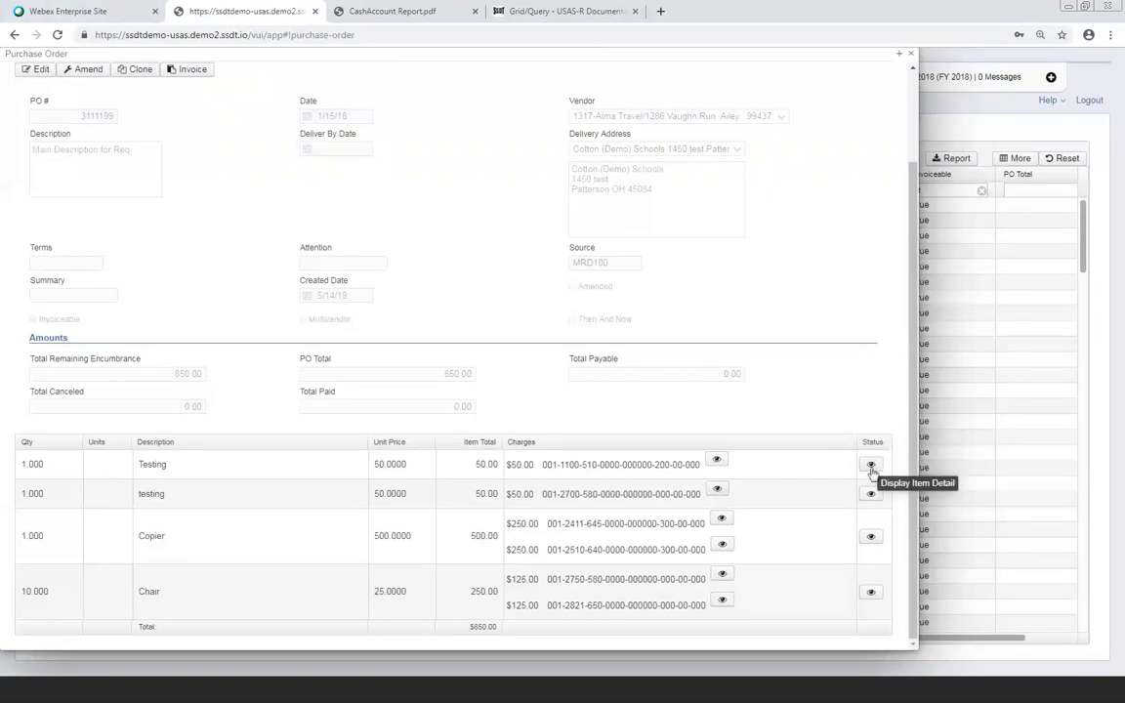
pyautogui.click(871, 466)
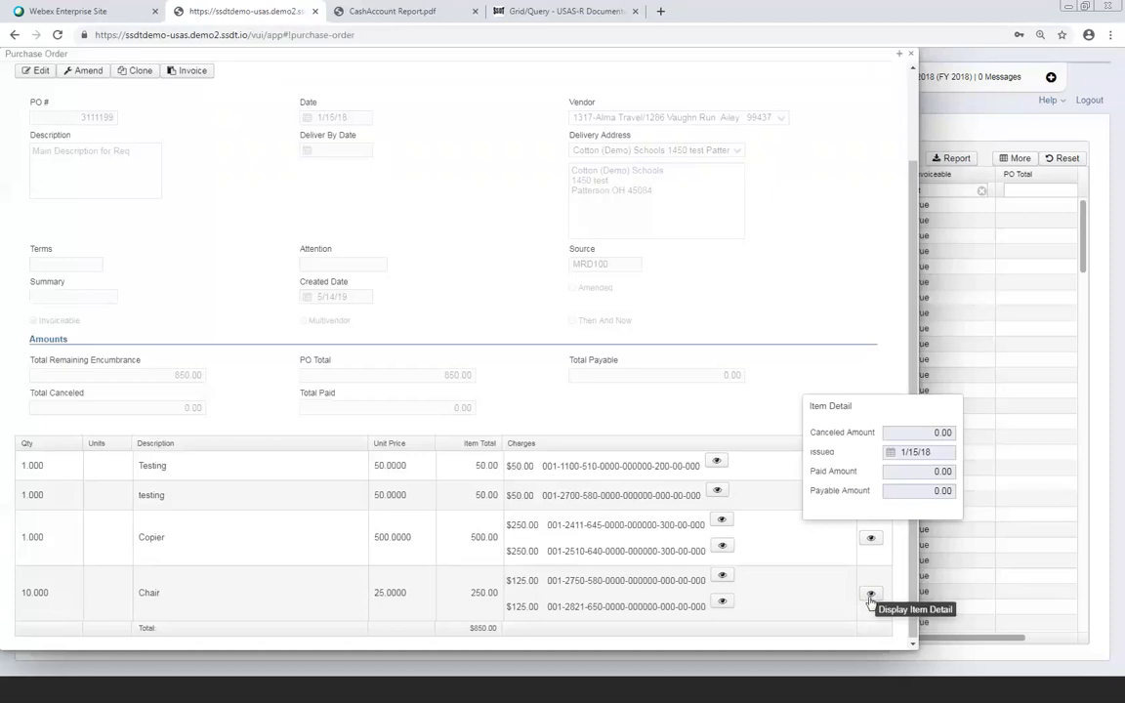
pyautogui.click(856, 369)
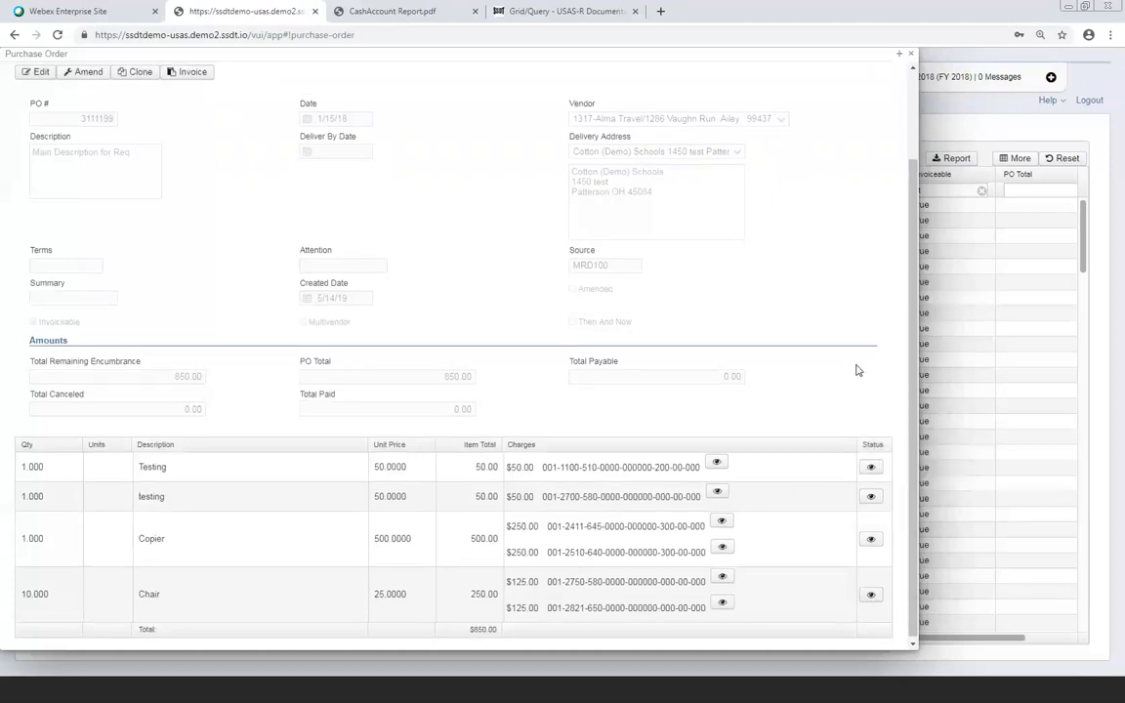
pyautogui.scroll(1, 856, 370)
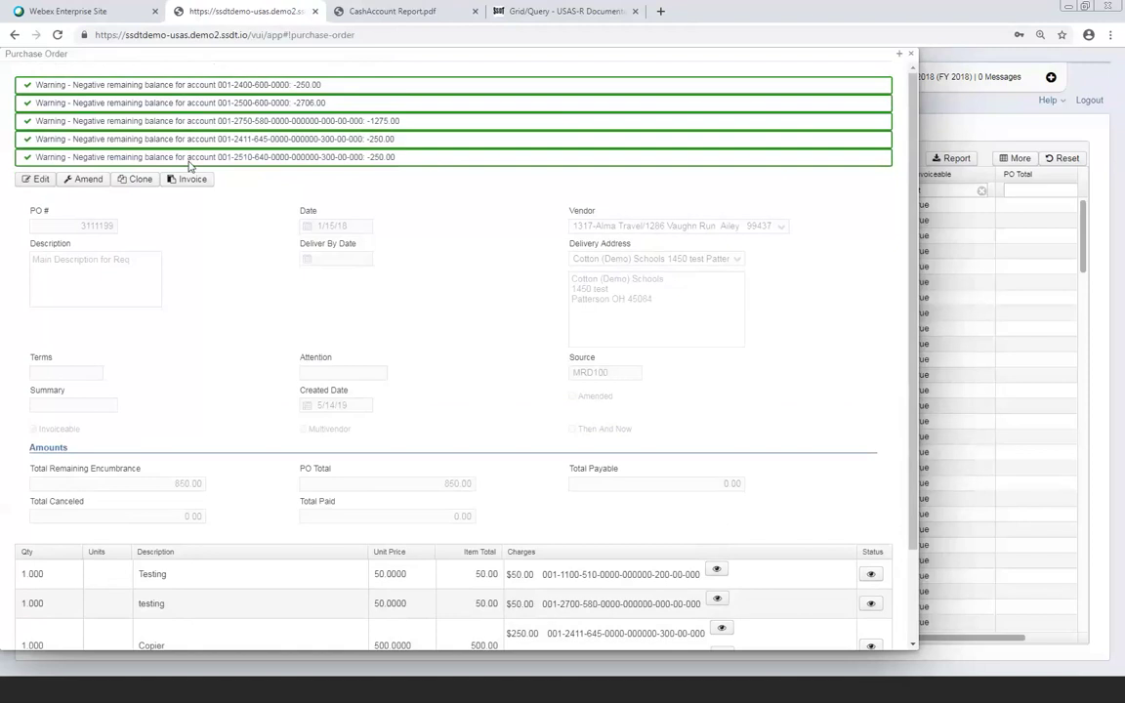
# Amend purchase order 3111199 and bring its line items with 1/15/18 issued dates into view
pyautogui.scroll(-1, 183, 289)
pyautogui.click(87, 185)
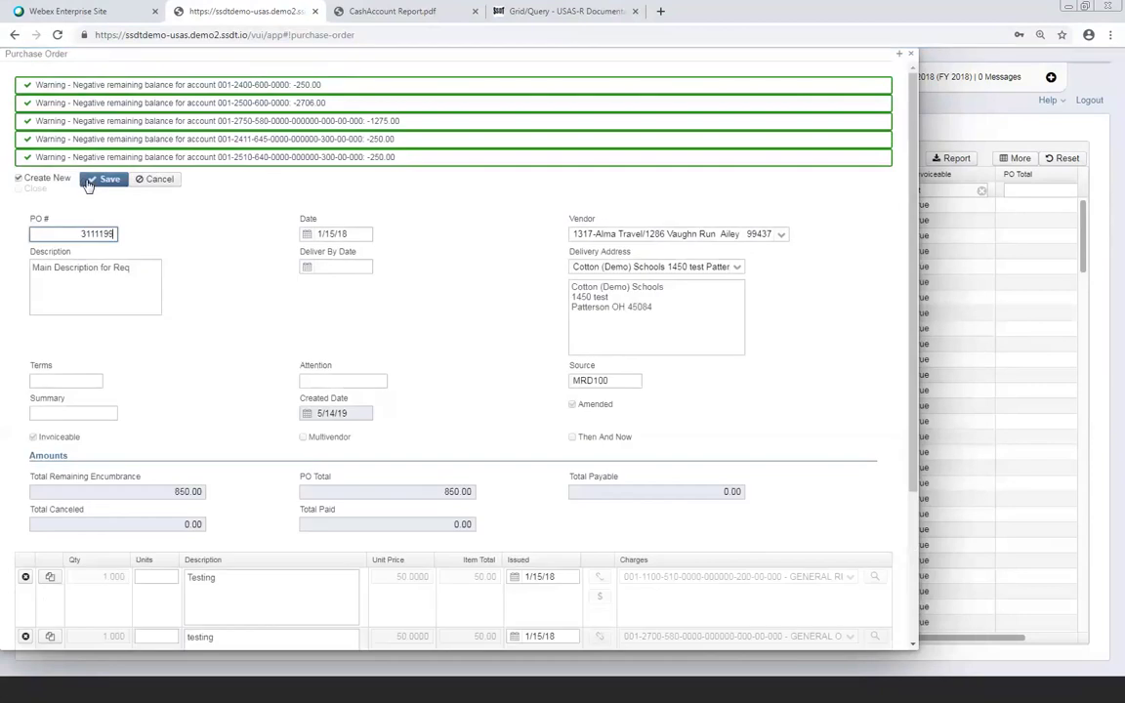
pyautogui.scroll(-3, 88, 188)
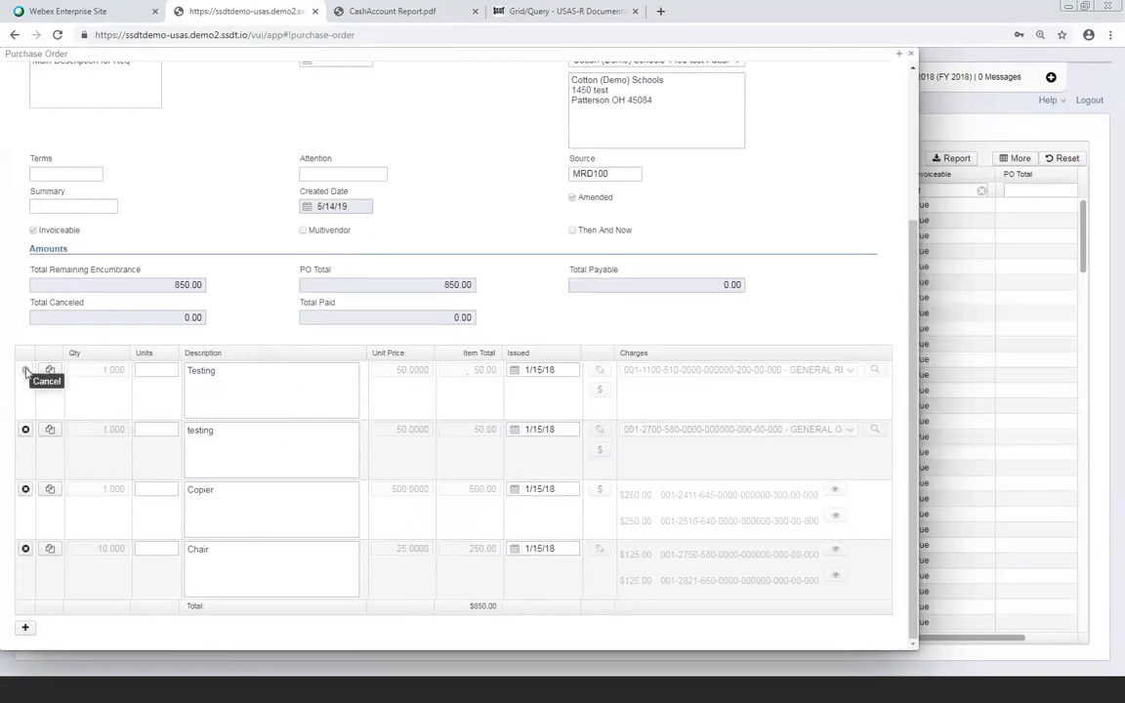
# Cancel the first Testing line and copy it into a new row
pyautogui.click(26, 371)
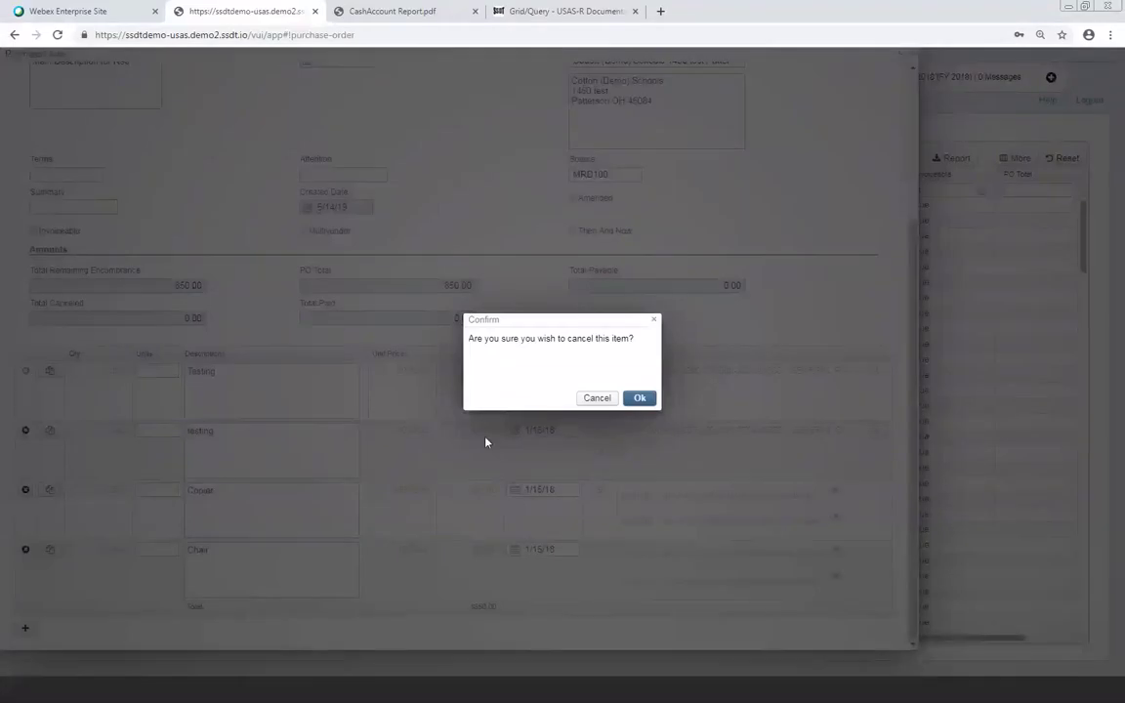
pyautogui.click(640, 400)
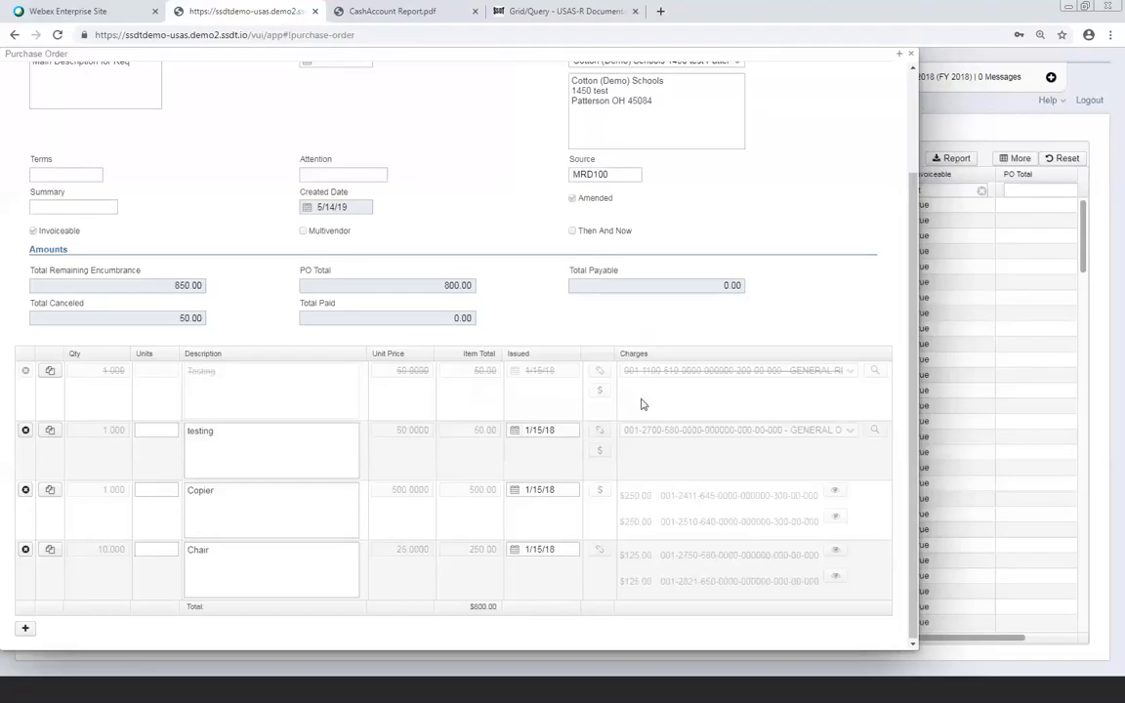
pyautogui.click(51, 371)
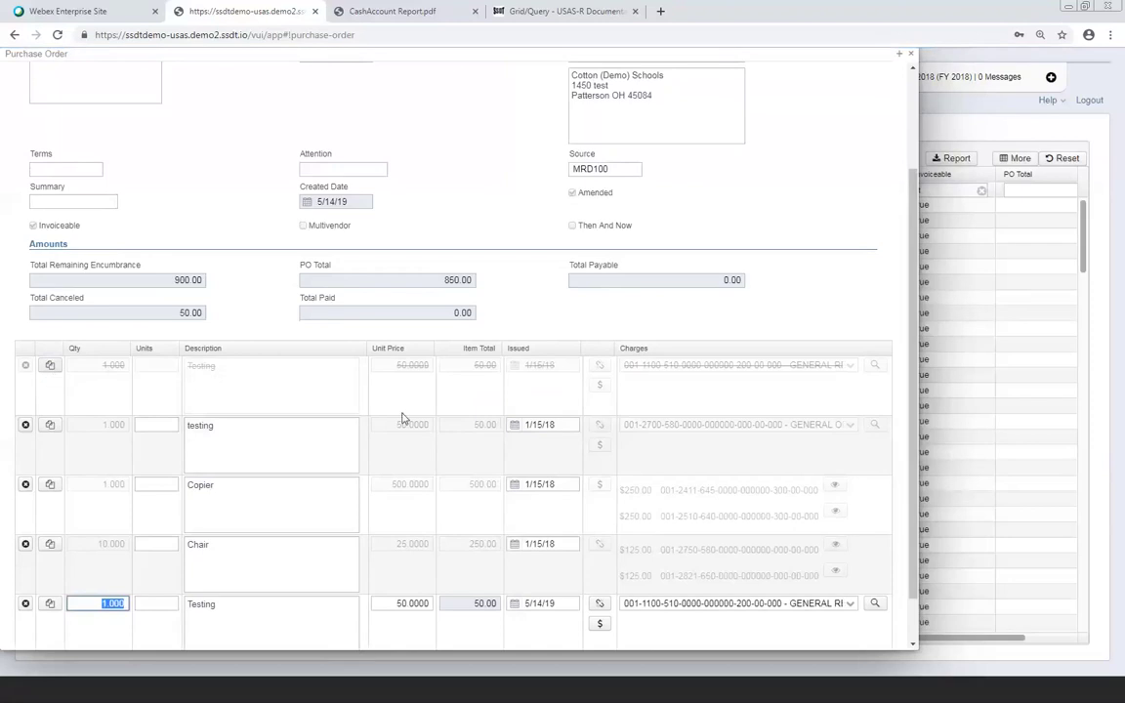
# Give the new Testing row a 500 unit price and an issued date of 01/20/18
pyautogui.click(395, 602)
pyautogui.write('500')
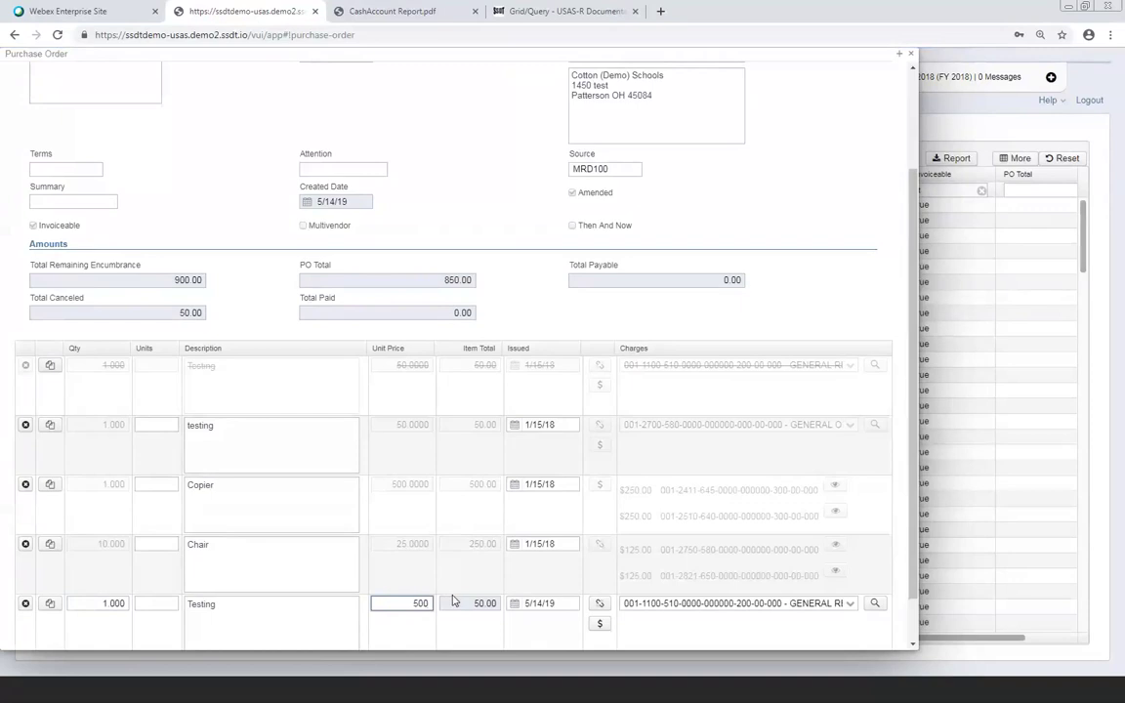
pyautogui.press('Tab')
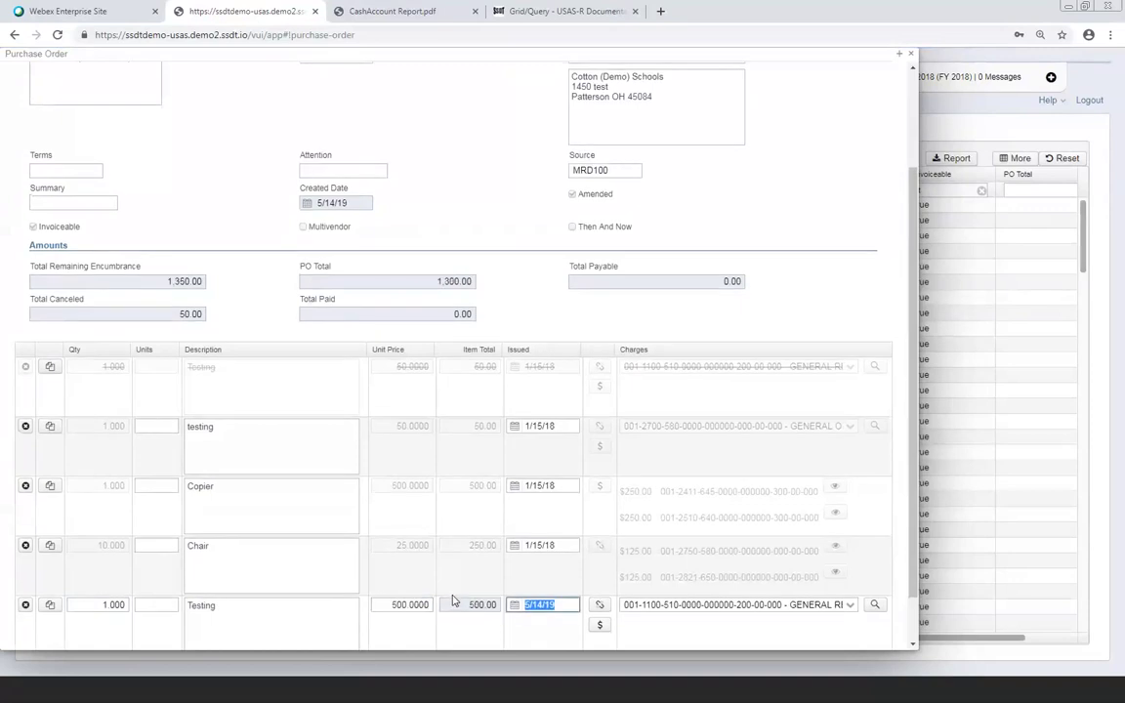
pyautogui.write('01/210')
pyautogui.press('BackSpace')
pyautogui.press('BackSpace')
pyautogui.press('BackSpace')
pyautogui.press('BackSpace')
pyautogui.write('/20/18')
pyautogui.press('Tab')
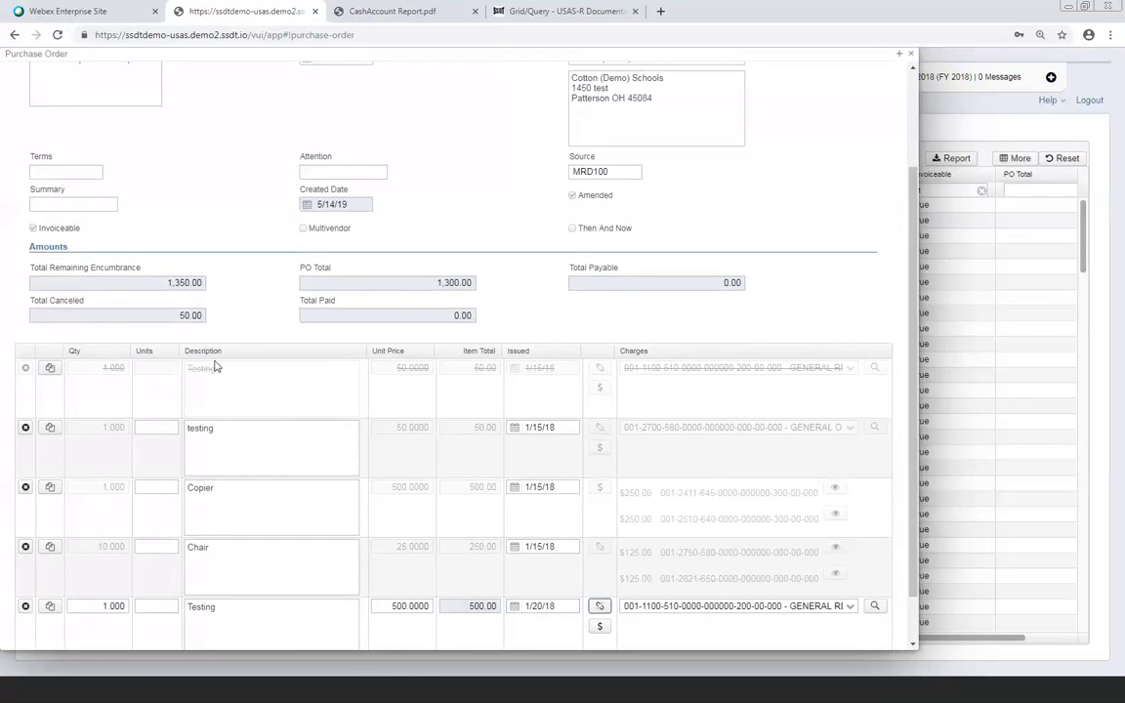
pyautogui.scroll(-2, 211, 413)
pyautogui.scroll(4, 207, 430)
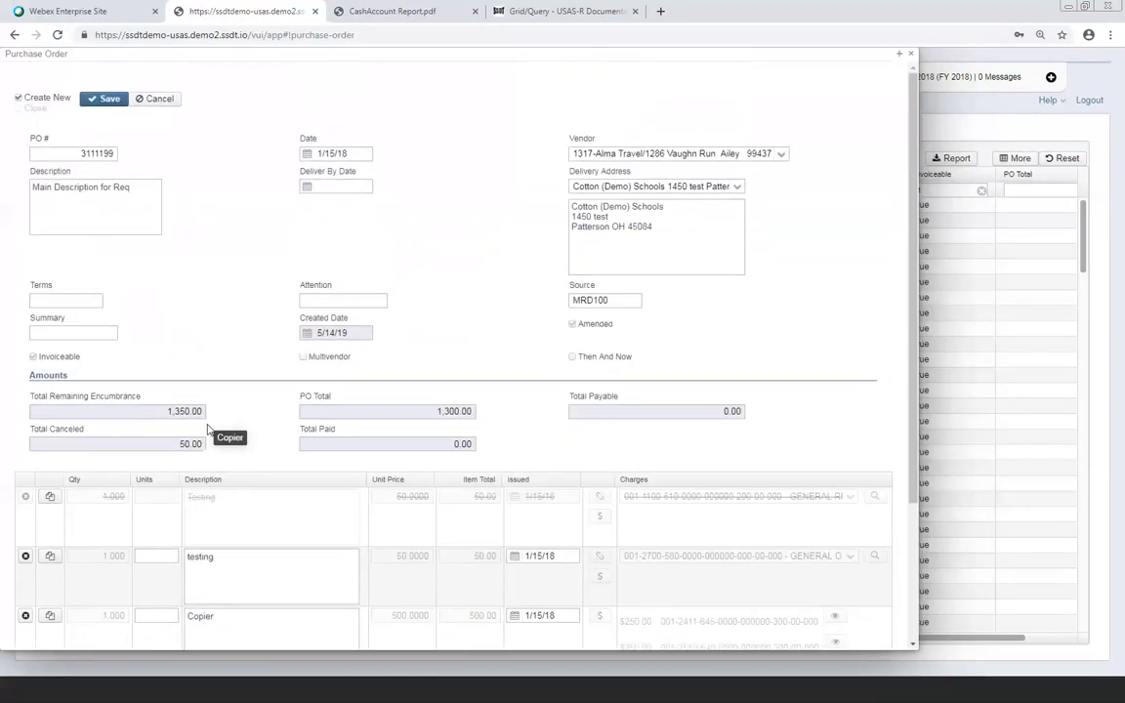
# Save amended PO 3111199 and review the unknown posting-period error and negative-balance warnings
pyautogui.click(102, 99)
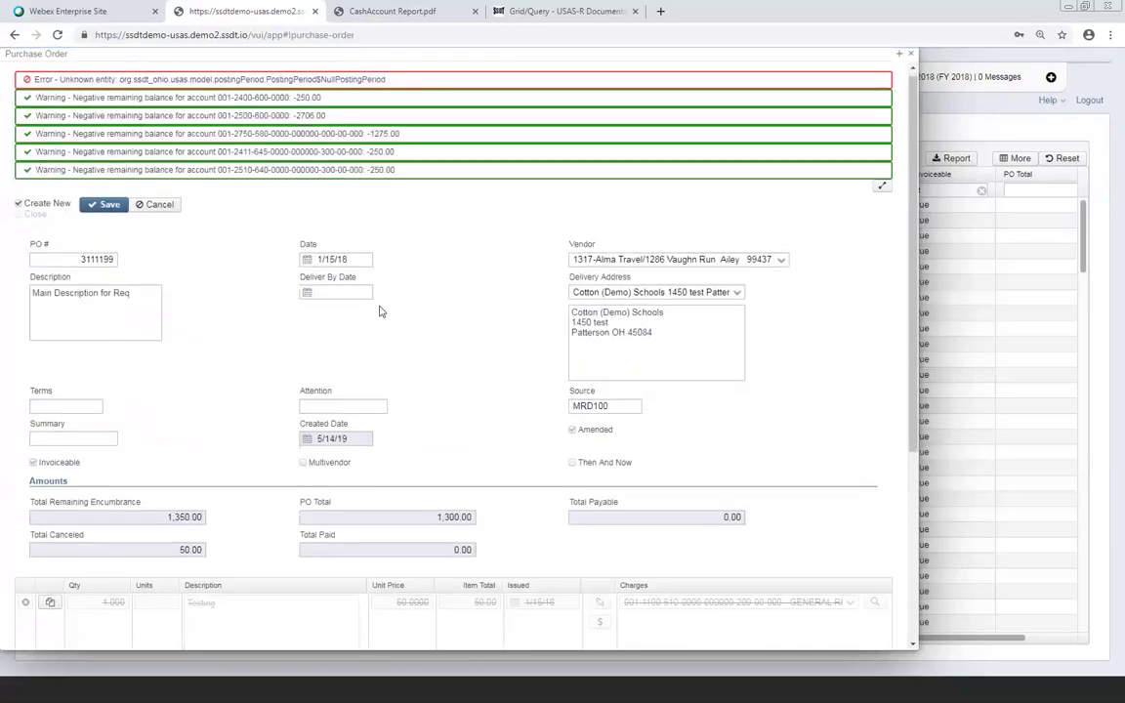
pyautogui.scroll(-5, 381, 310)
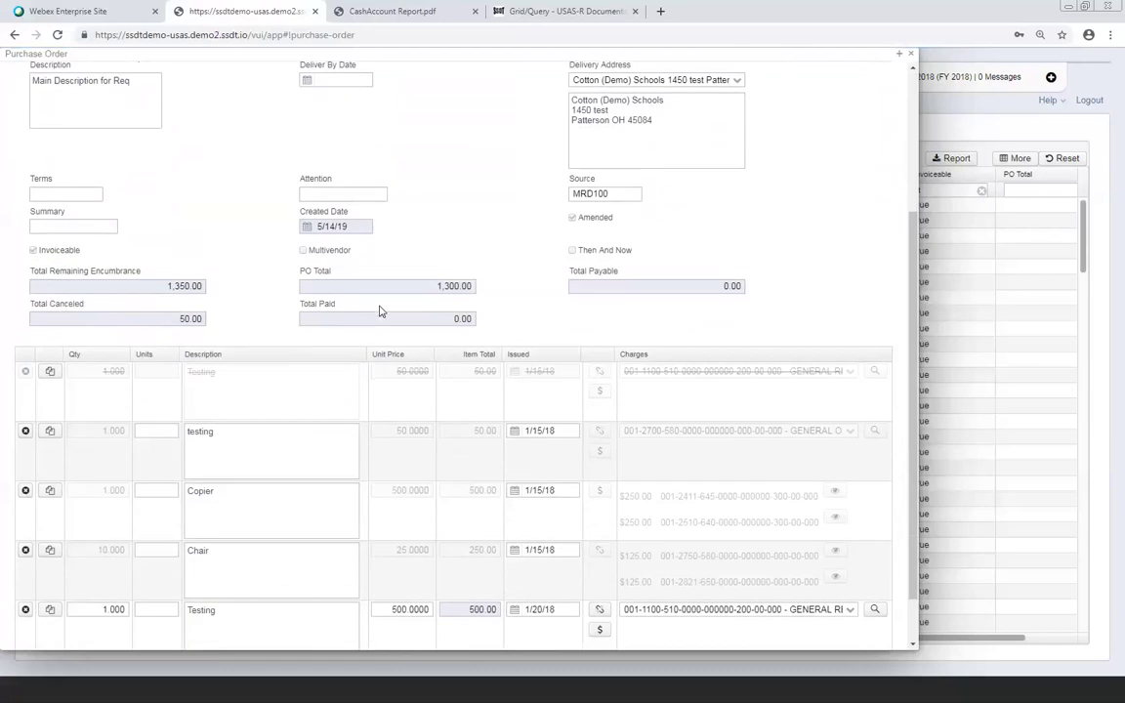
pyautogui.scroll(-1, 380, 310)
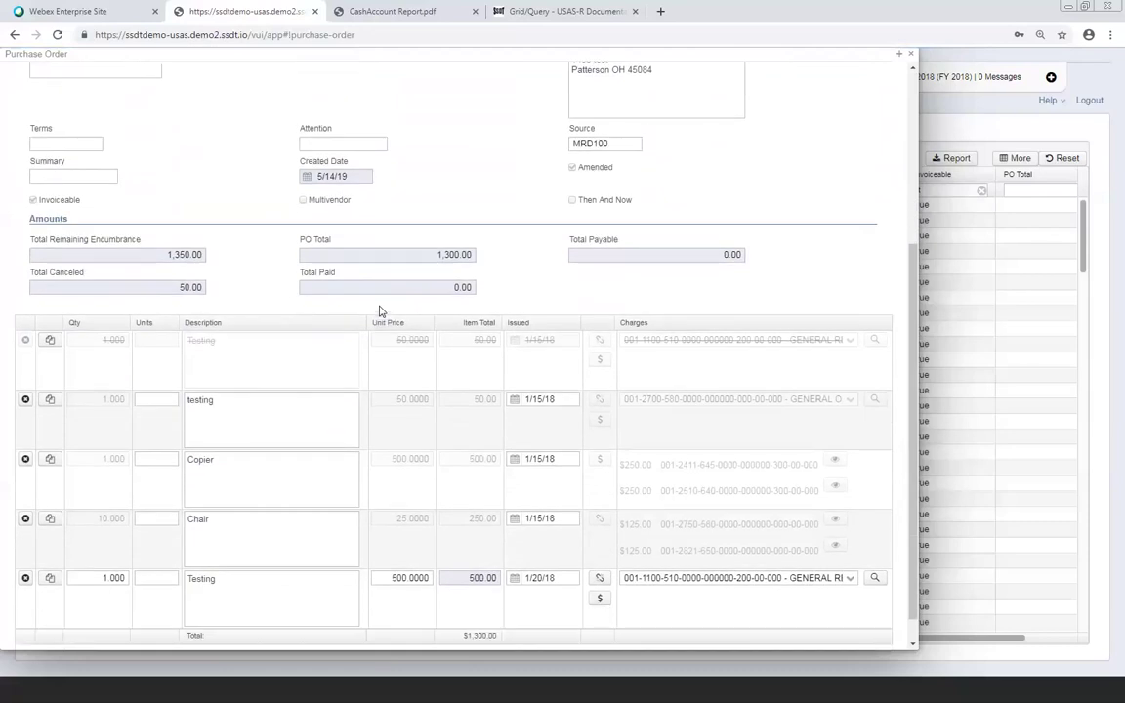
pyautogui.scroll(-1, 438, 310)
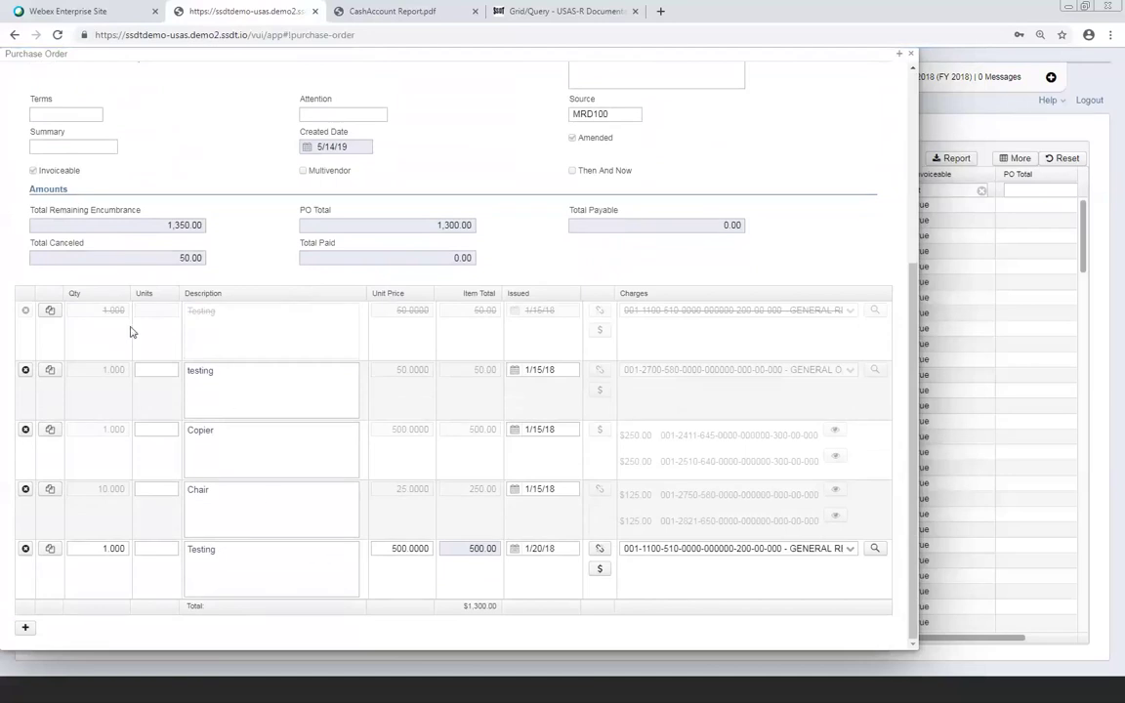
pyautogui.scroll(10, 130, 331)
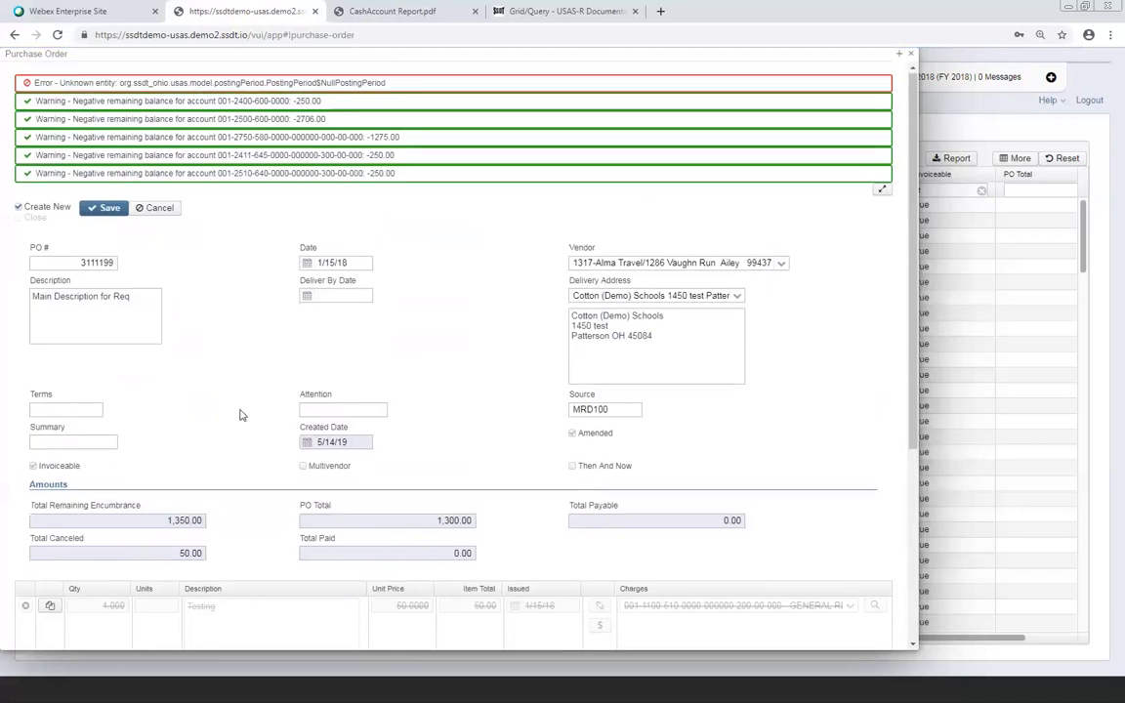
pyautogui.scroll(-4, 241, 391)
pyautogui.scroll(-2, 241, 416)
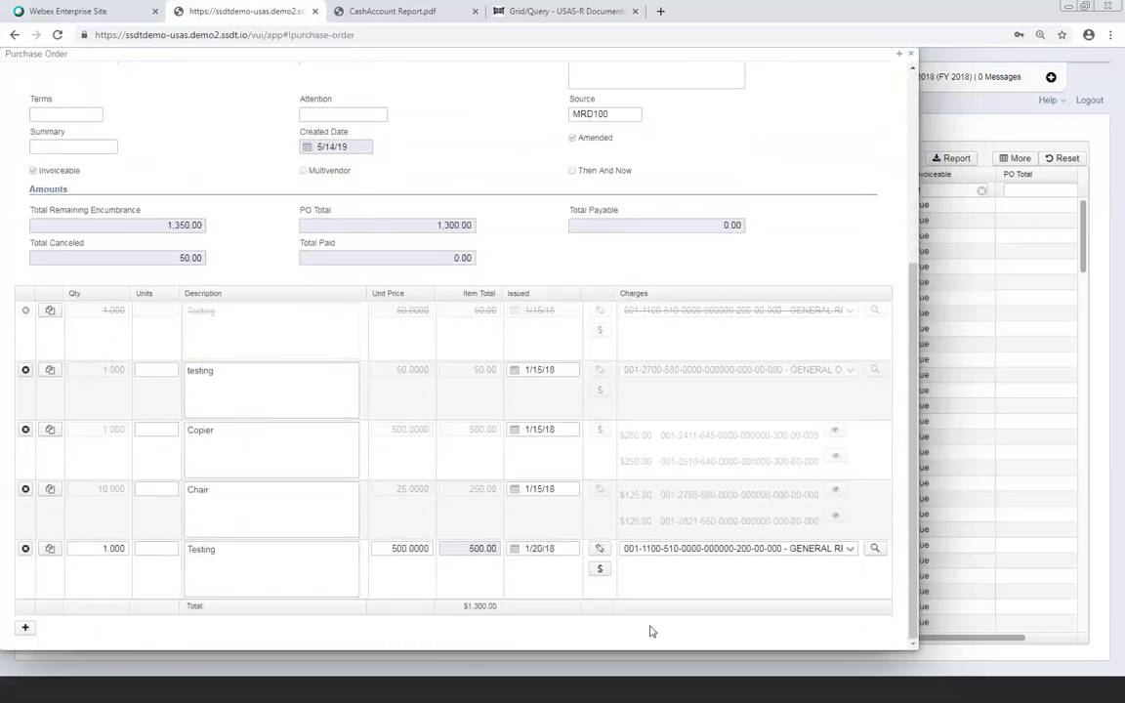
# Change the new Testing line's issued date to 5/14/19
pyautogui.moveTo(562, 548); pyautogui.dragTo(507, 543)
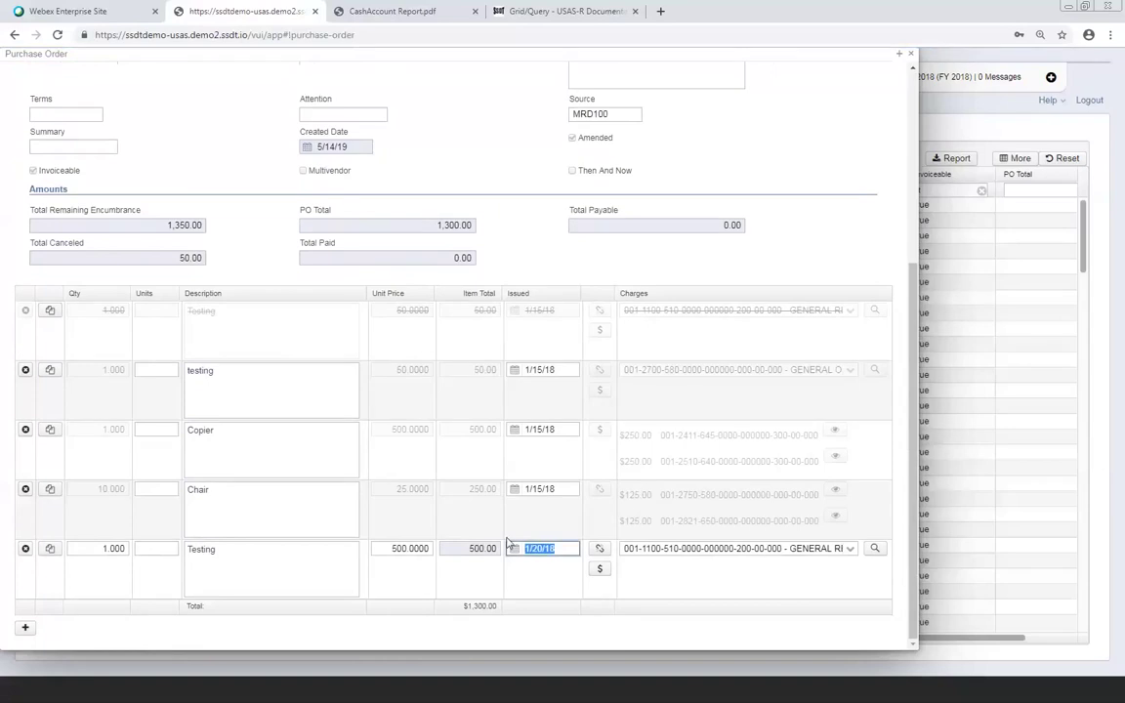
pyautogui.write('01/20')
pyautogui.press('BackSpace')
pyautogui.press('BackSpace')
pyautogui.press('BackSpace')
pyautogui.press('BackSpace')
pyautogui.press('BackSpace')
pyautogui.write('04/')
pyautogui.press('BackSpace')
pyautogui.press('BackSpace')
pyautogui.write('5/14/19')
# Save the purchase order again and check the lines after the posting-period error
pyautogui.scroll(3, 176, 360)
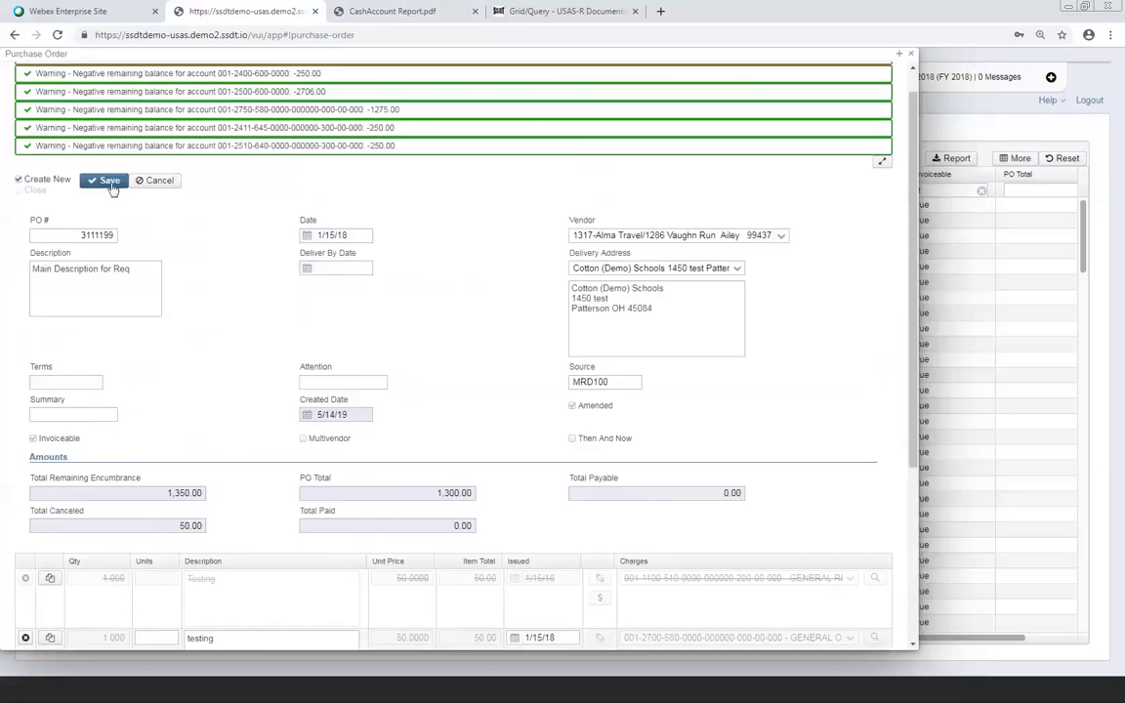
pyautogui.click(109, 180)
pyautogui.scroll(-3, 156, 225)
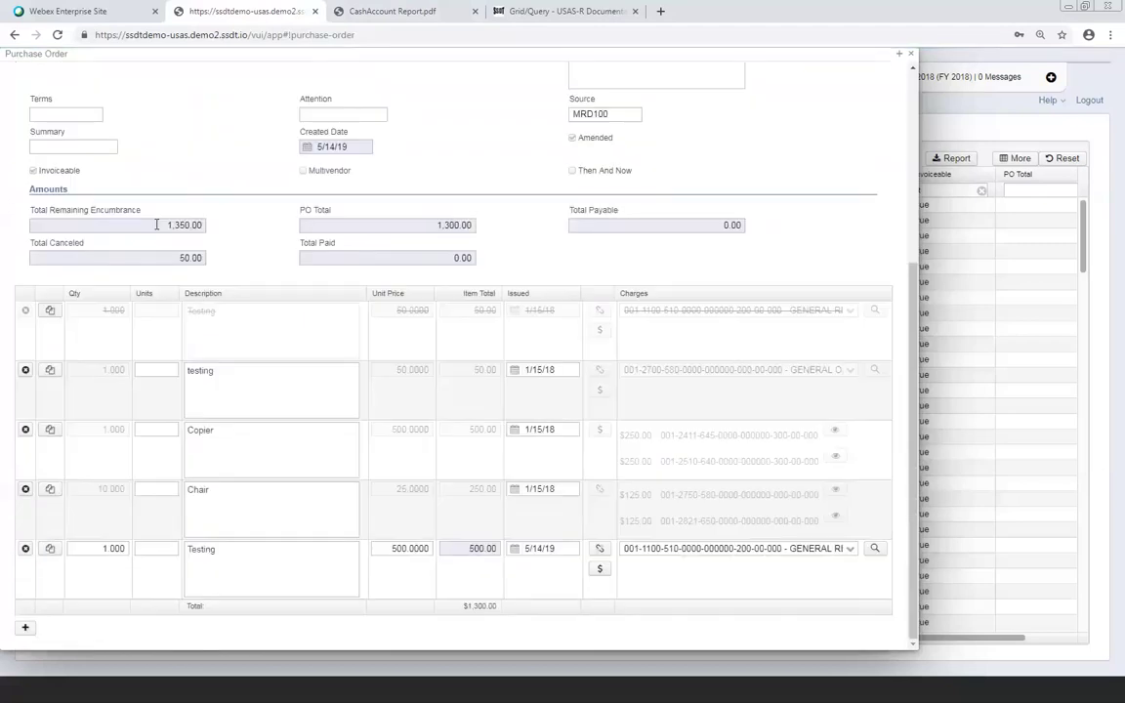
pyautogui.scroll(3, 156, 225)
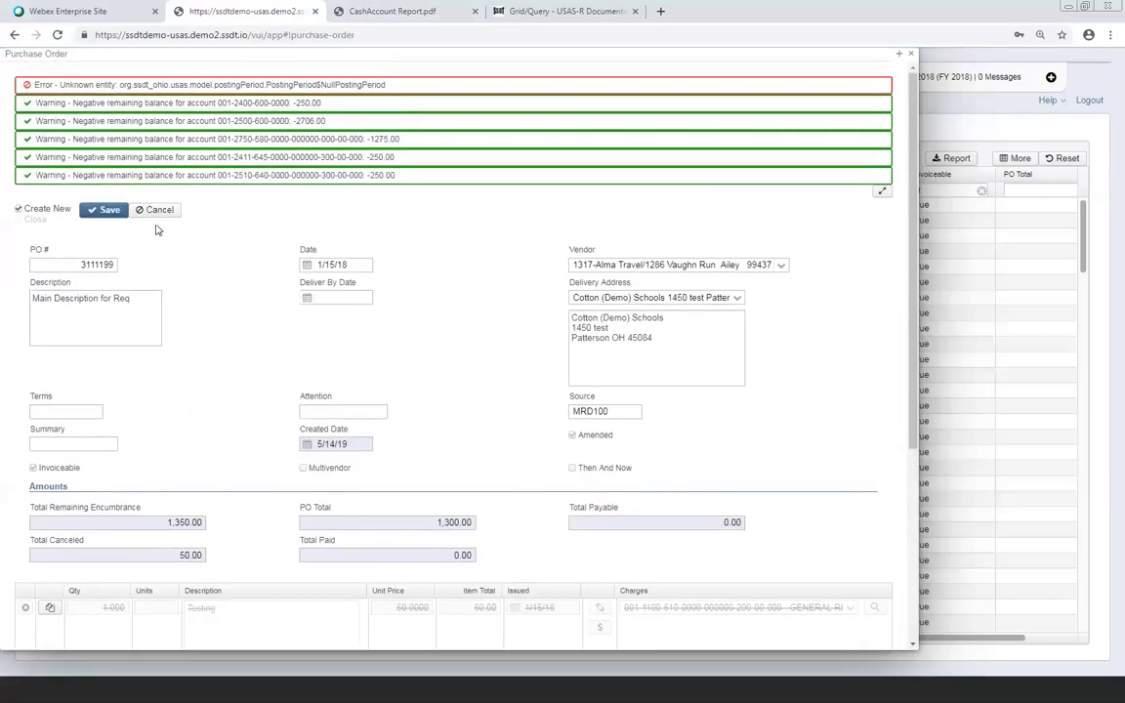
pyautogui.scroll(-3, 156, 229)
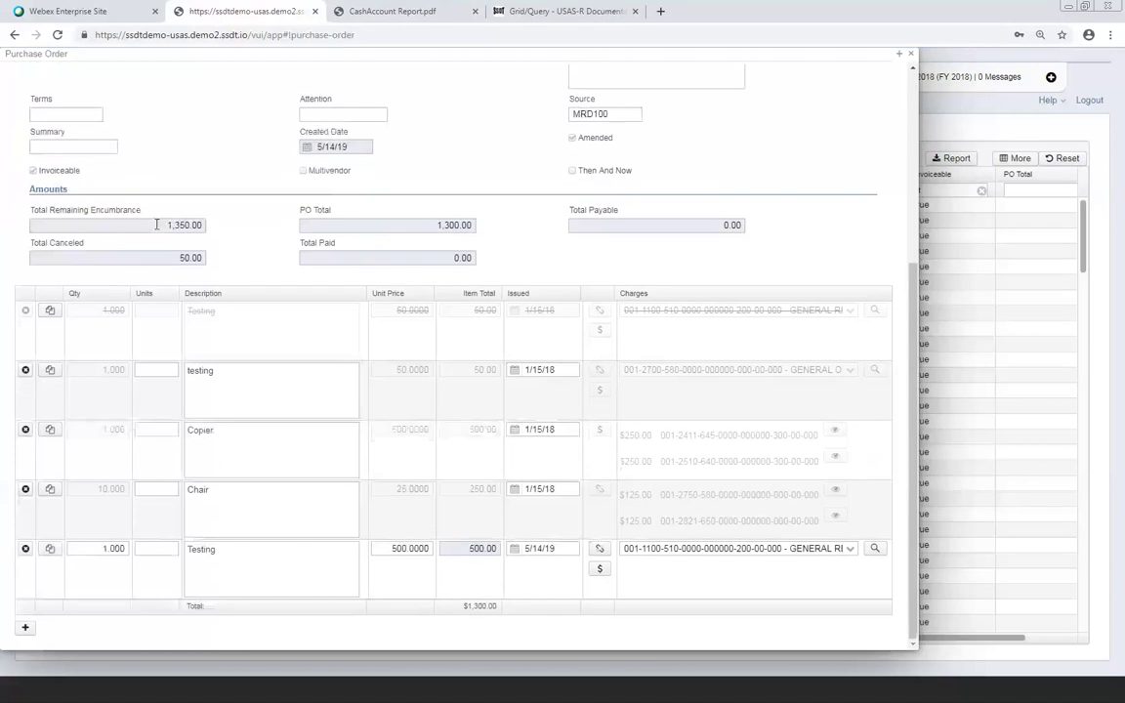
# Replace the Testing line's issued date with 01/15/18
pyautogui.click(562, 547)
pyautogui.hotkey('ctrl', 'a')
pyautogui.write('01')
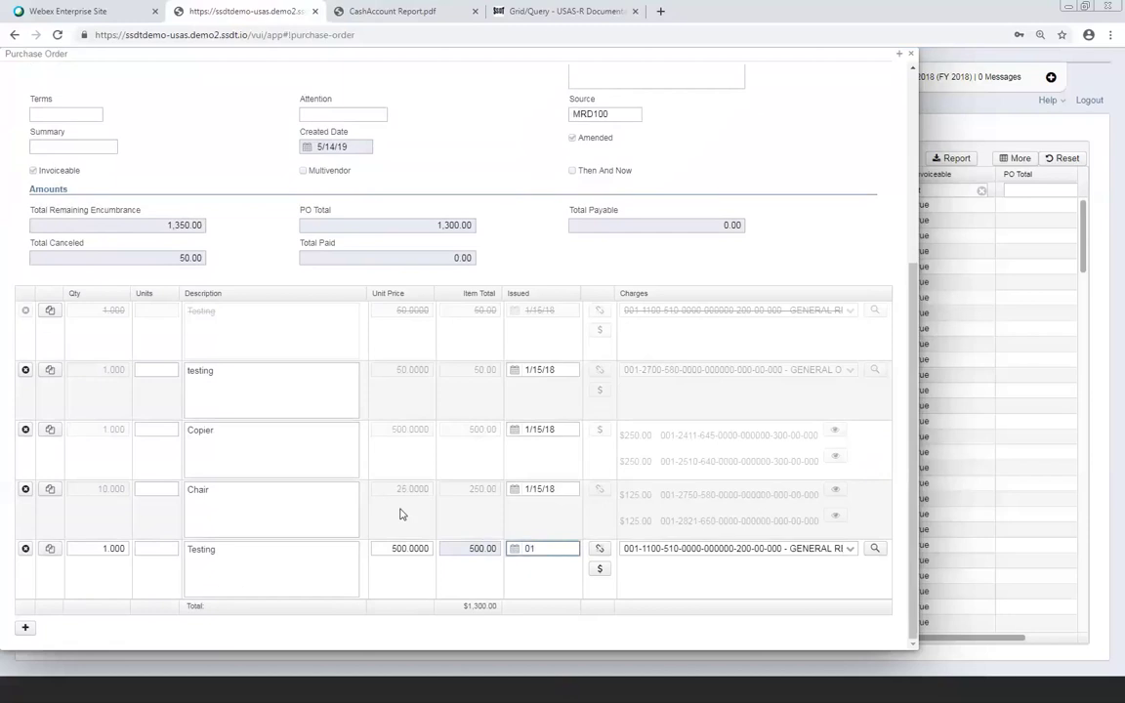
pyautogui.write('1518')
pyautogui.press('Tab')
# Save the purchase order with the new date and review the resulting error messages
pyautogui.scroll(3, 395, 493)
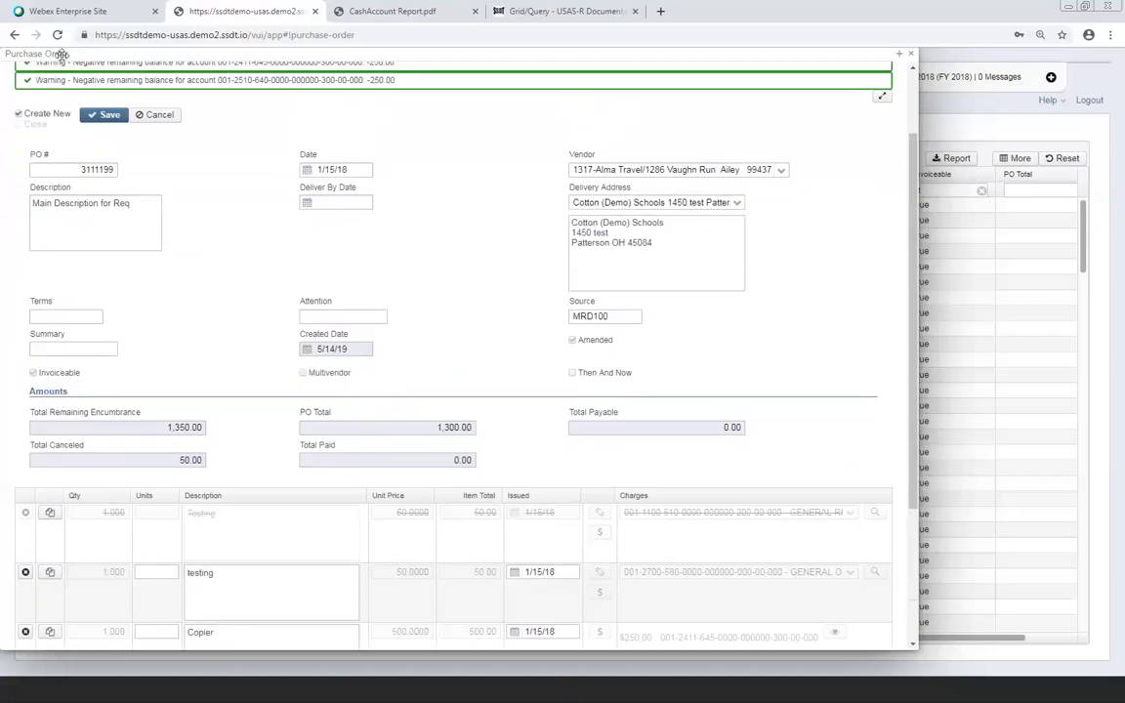
pyautogui.click(105, 116)
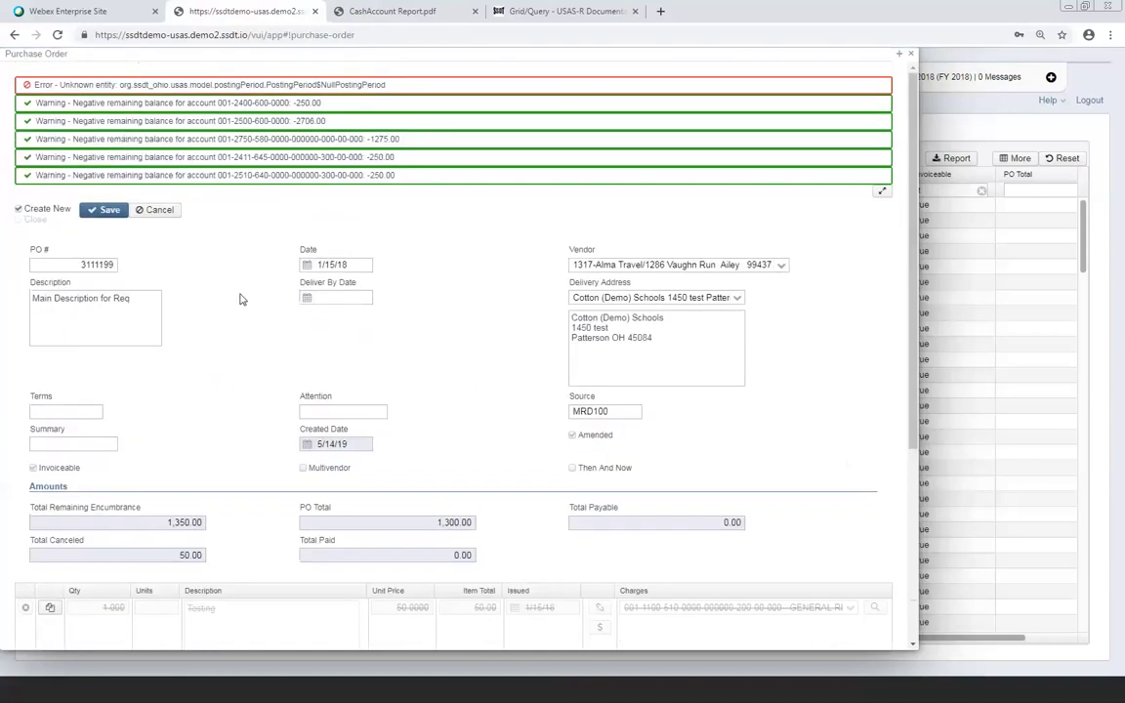
pyautogui.scroll(-3, 241, 299)
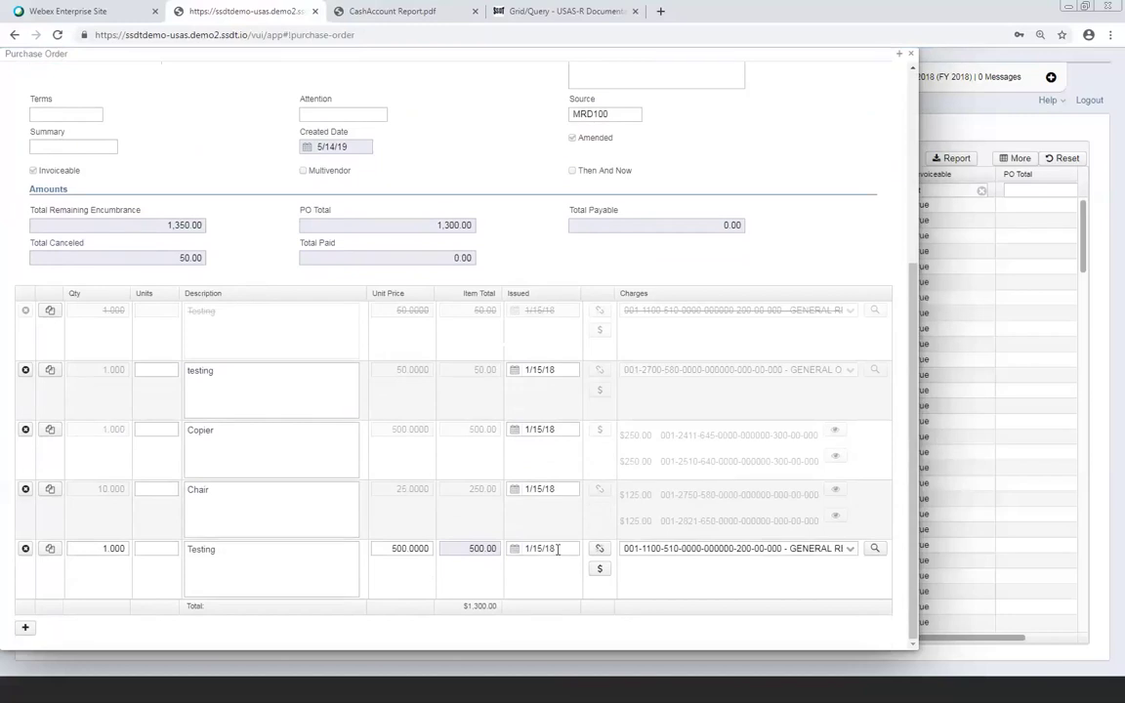
pyautogui.scroll(5, 557, 551)
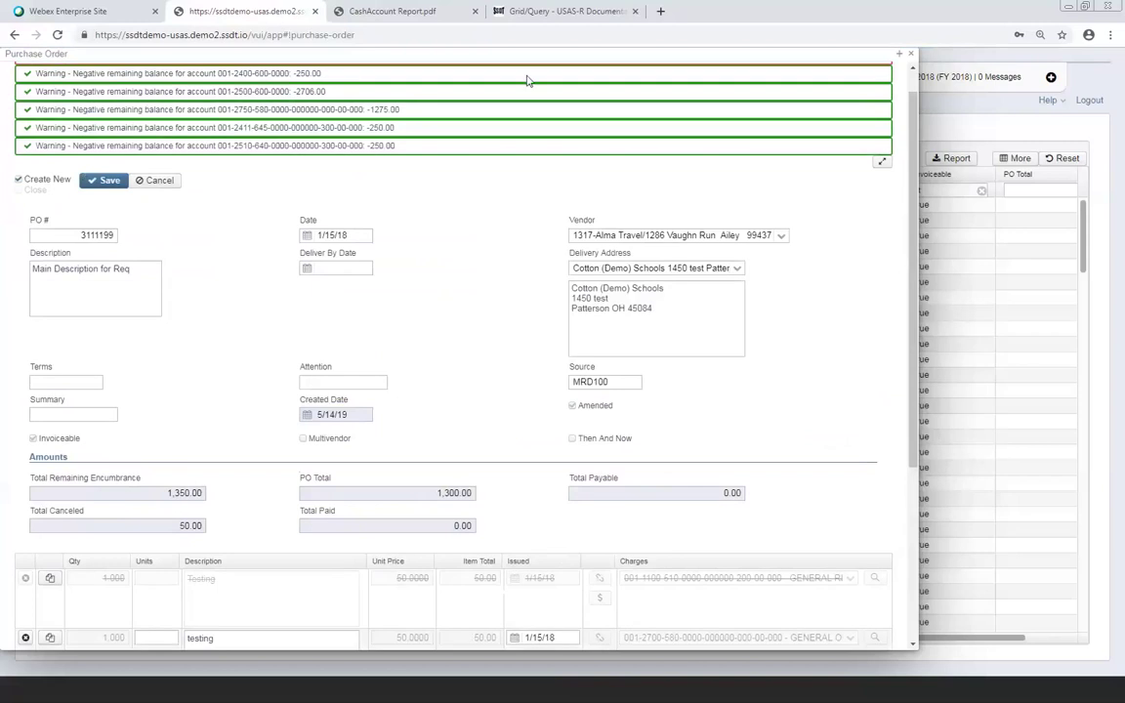
pyautogui.scroll(1, 527, 80)
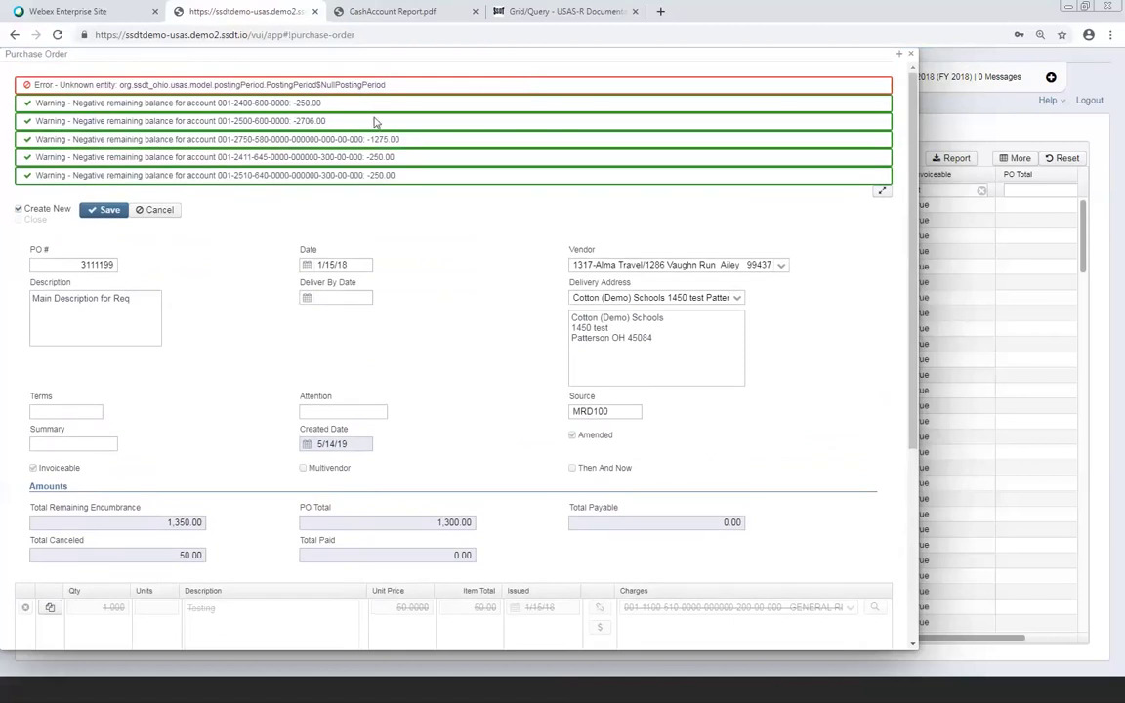
pyautogui.scroll(-3, 366, 332)
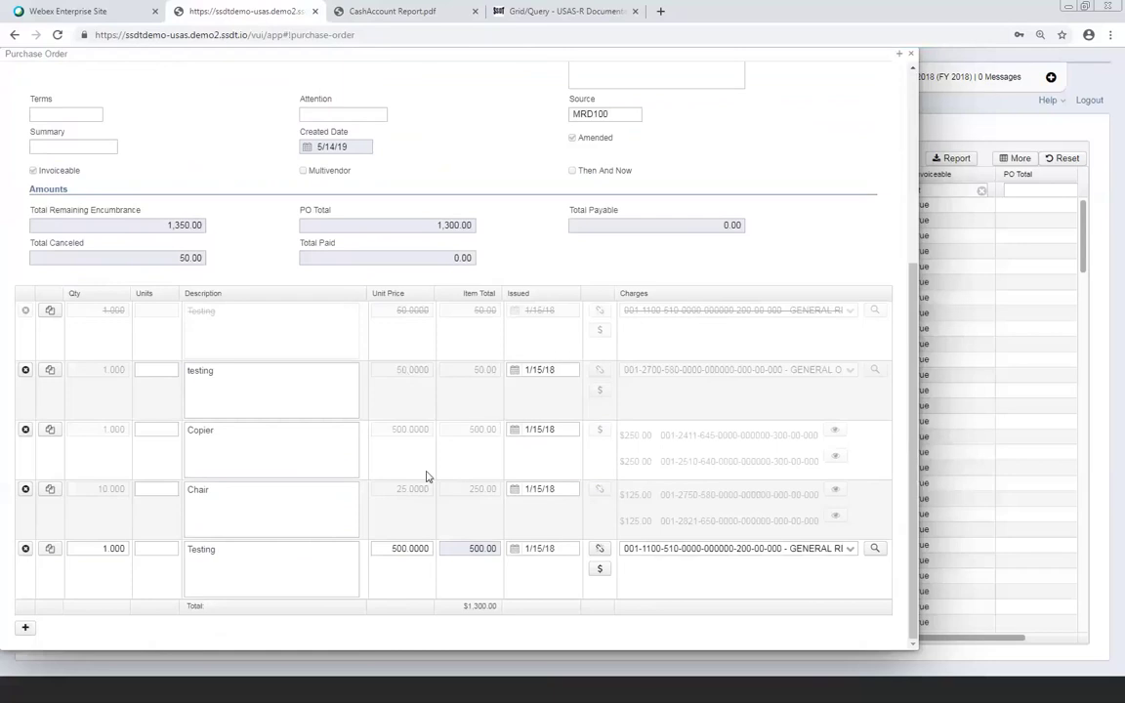
# Delete the 500.00 Testing line and add a new line: Qty 1, Testing, unit price 50
pyautogui.click(24, 549)
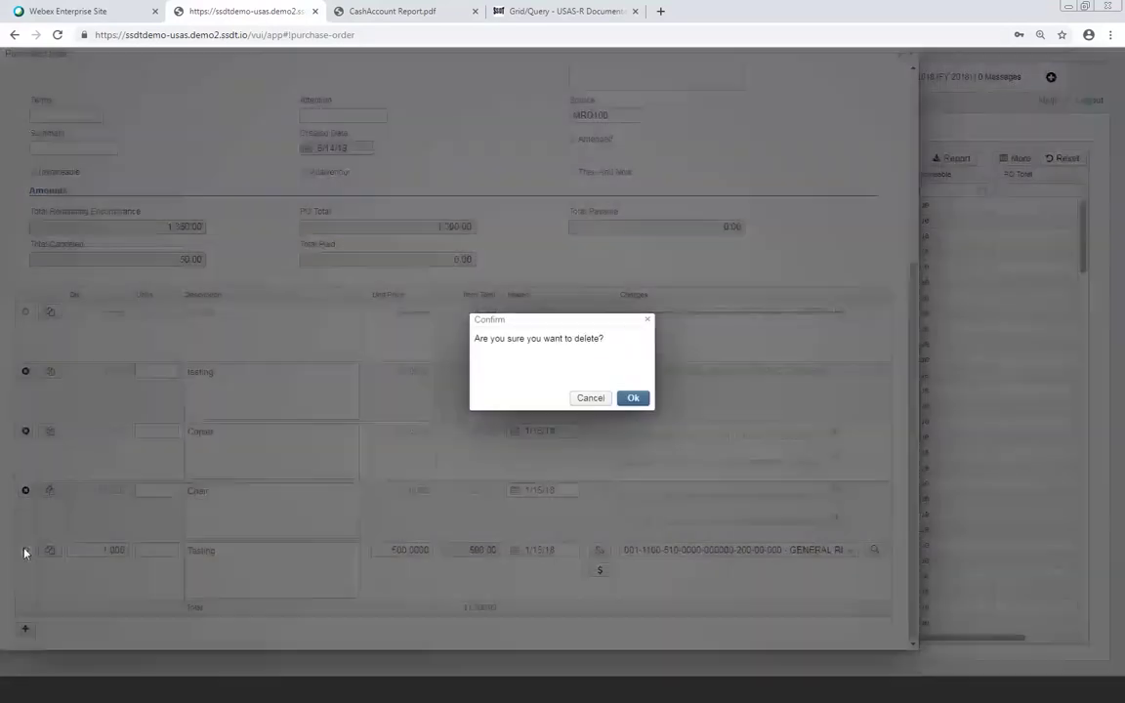
pyautogui.click(630, 398)
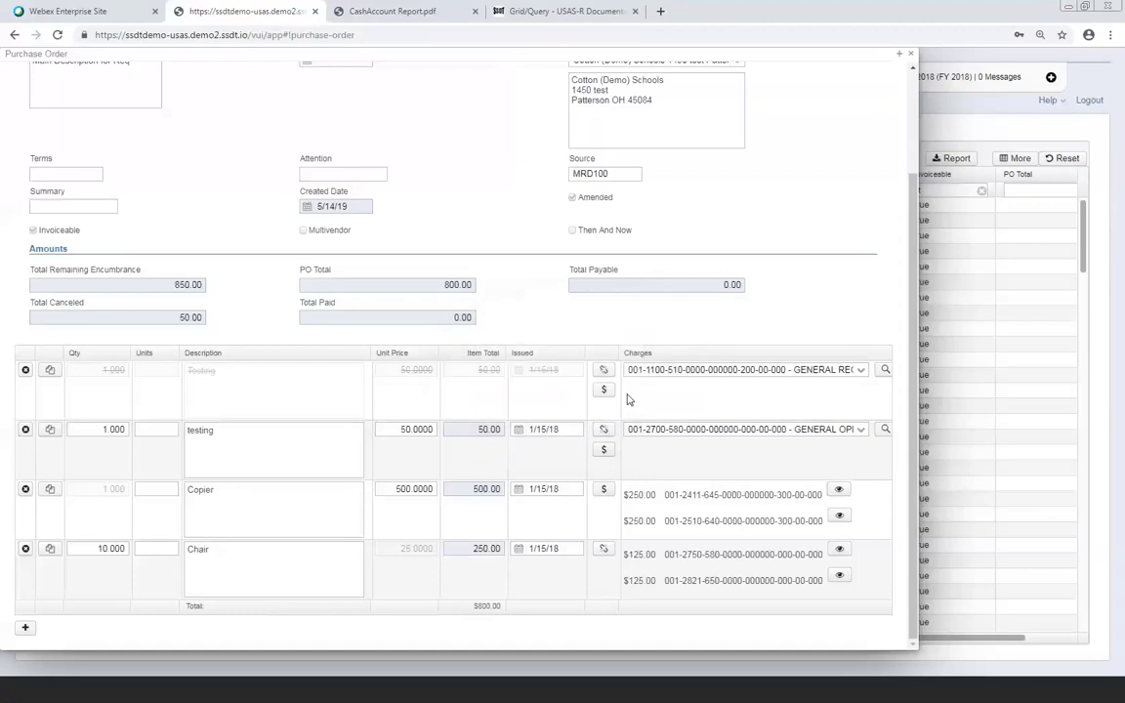
pyautogui.click(26, 626)
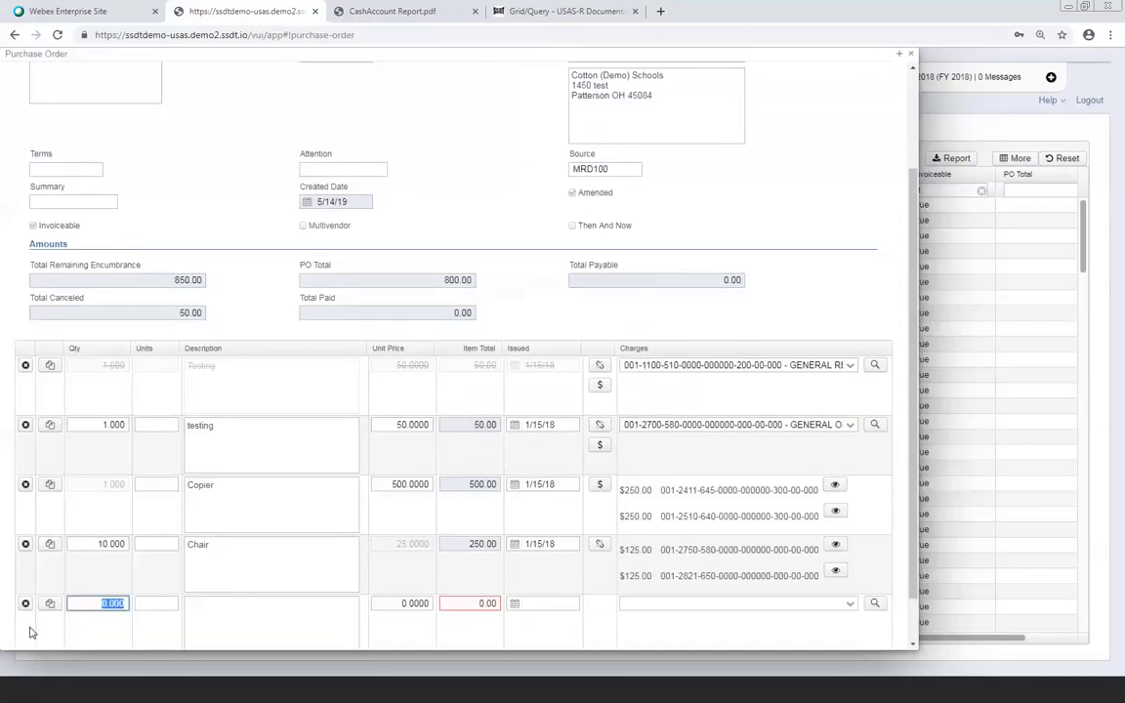
pyautogui.write('1')
pyautogui.press('Tab')
pyautogui.press('Tab')
pyautogui.write('Testing')
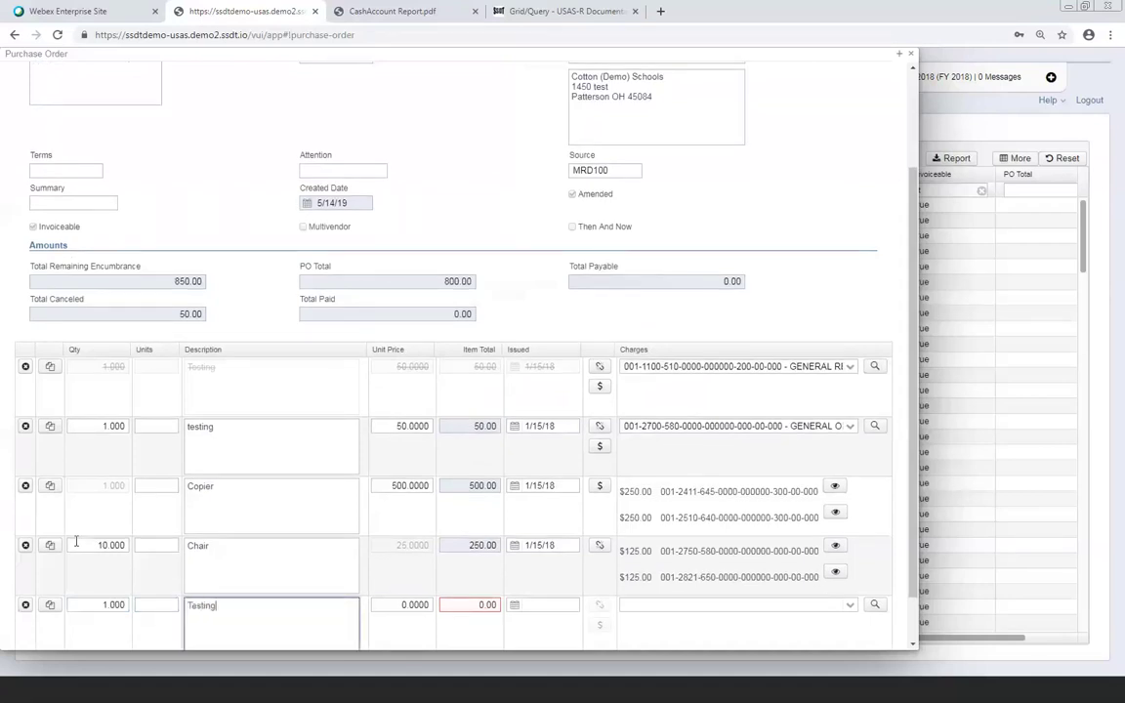
pyautogui.press('Tab')
pyautogui.write('50')
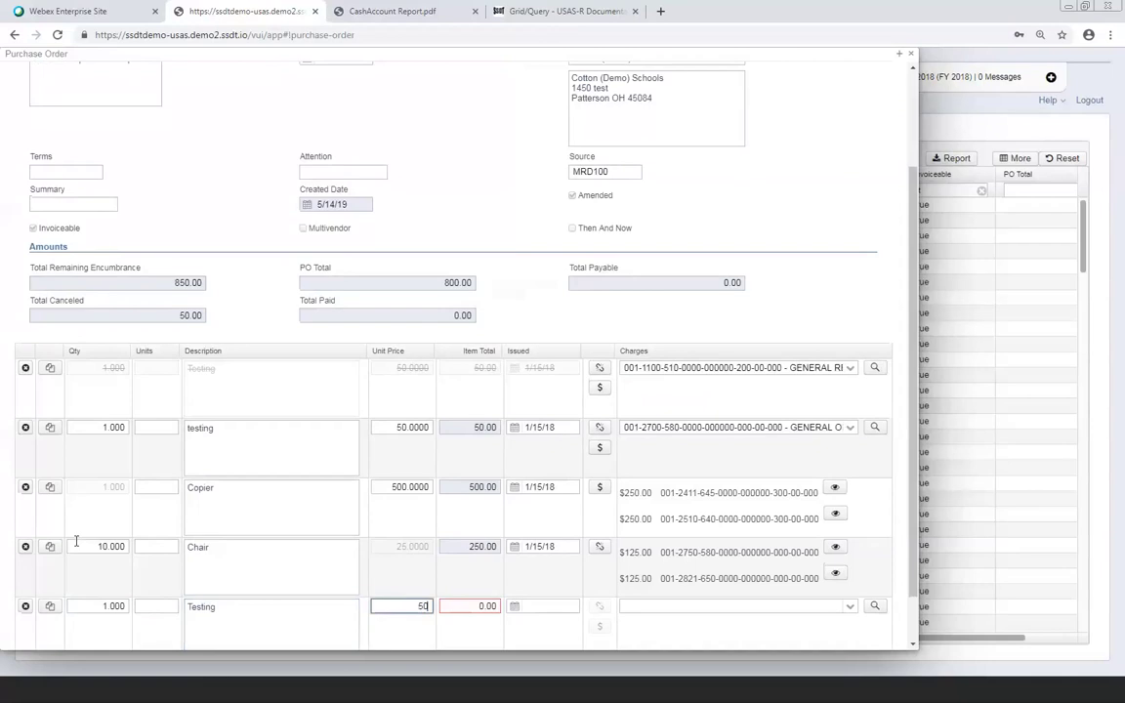
pyautogui.press('Tab')
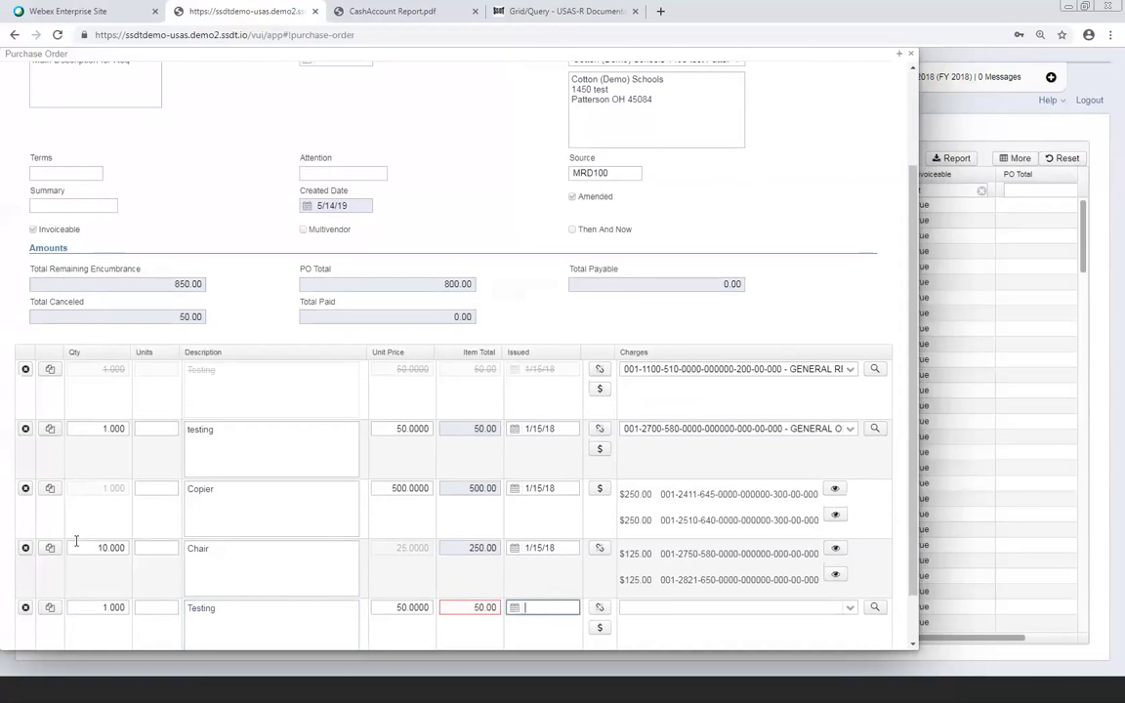
pyautogui.press('Tab')
pyautogui.press('Tab')
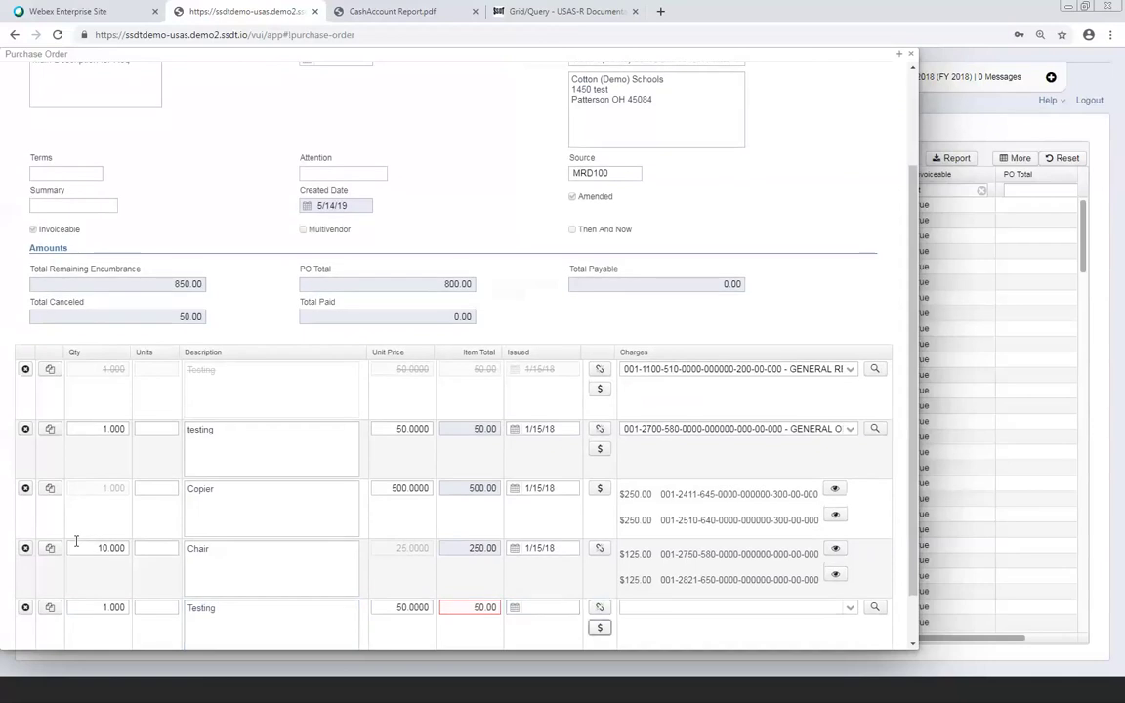
pyautogui.press('Tab')
pyautogui.write('00')
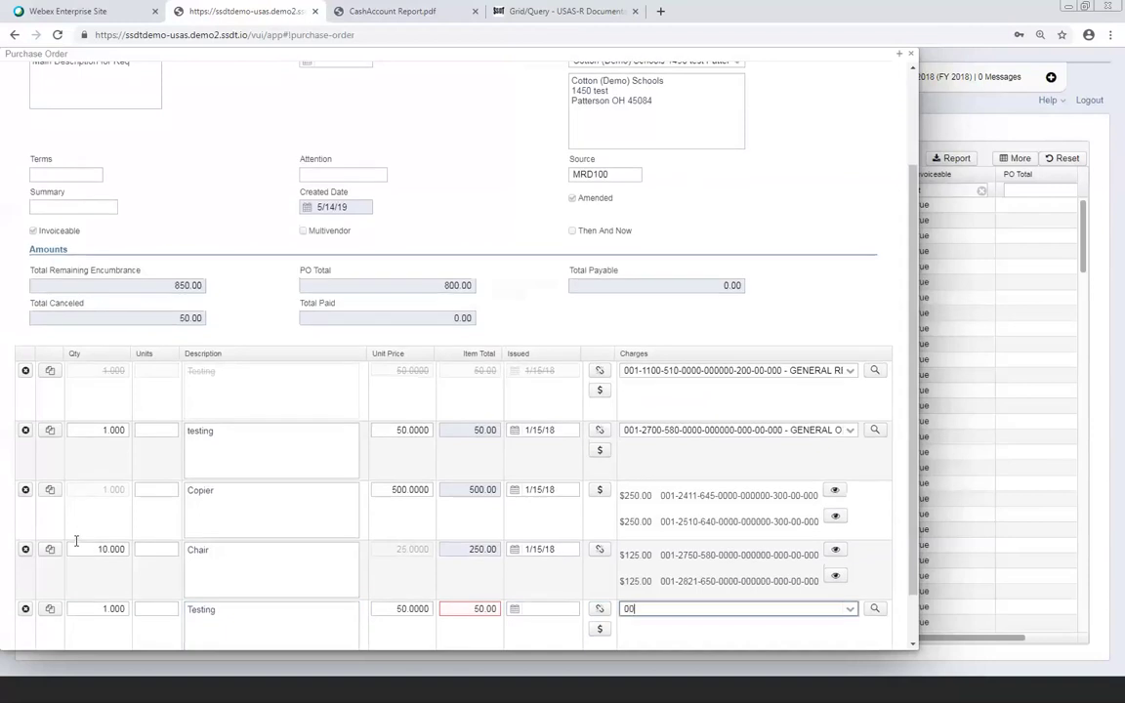
pyautogui.write('1-1100-5')
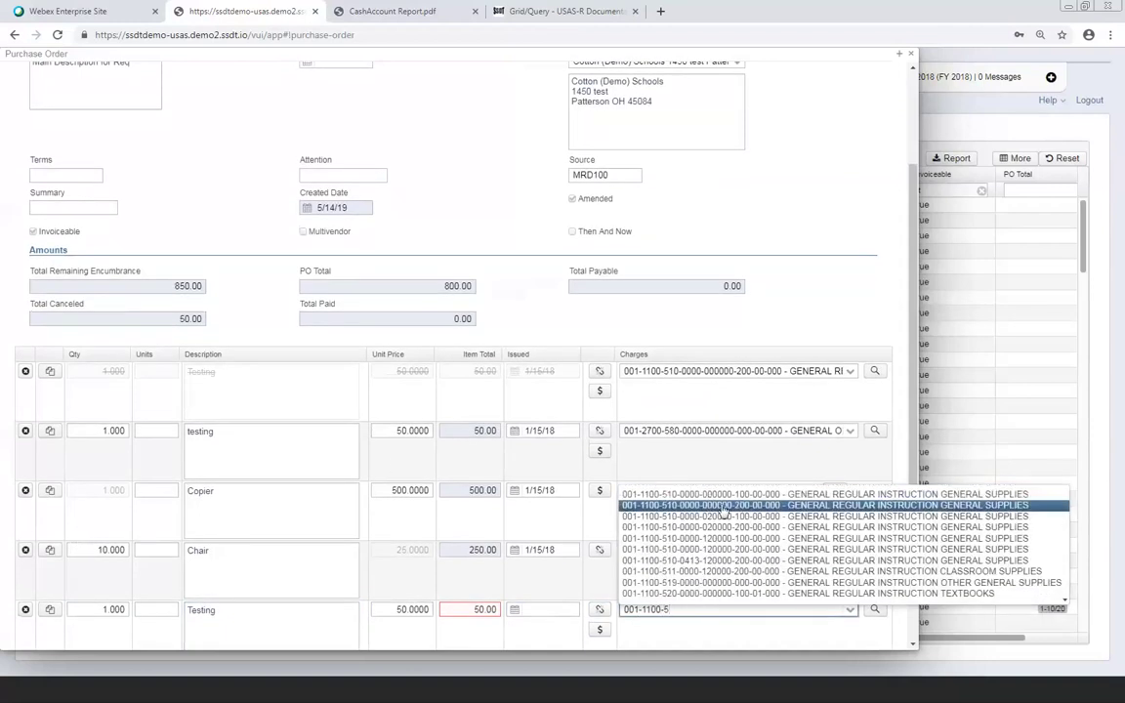
pyautogui.click(723, 506)
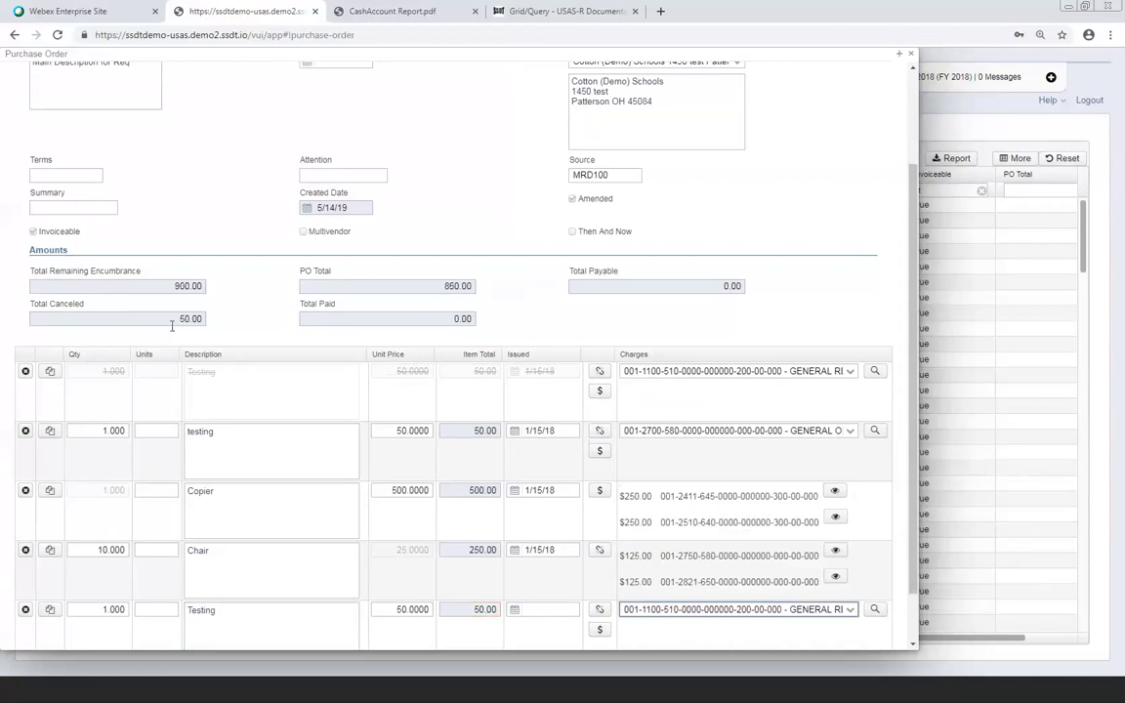
pyautogui.scroll(3, 173, 326)
# Attempt a save, then set the new Testing line's issued date to 01/15/18
pyautogui.click(107, 99)
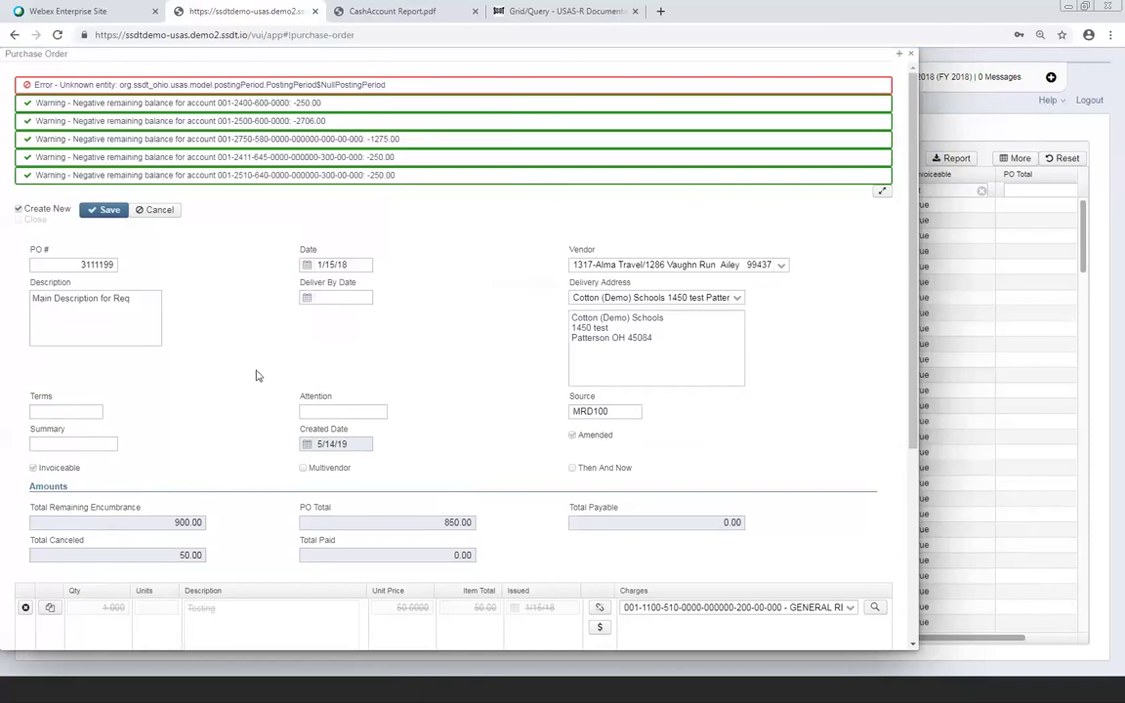
pyautogui.scroll(-3, 264, 422)
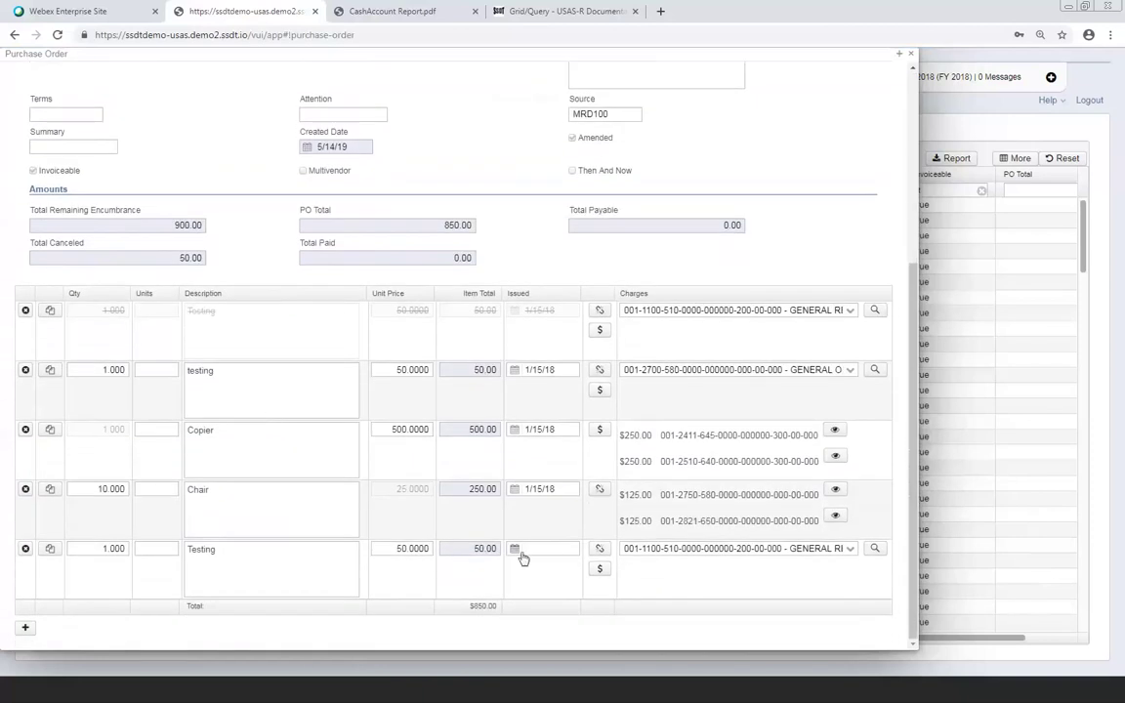
pyautogui.click(529, 549)
pyautogui.write('01/15/18')
pyautogui.press('Return')
pyautogui.click(94, 214)
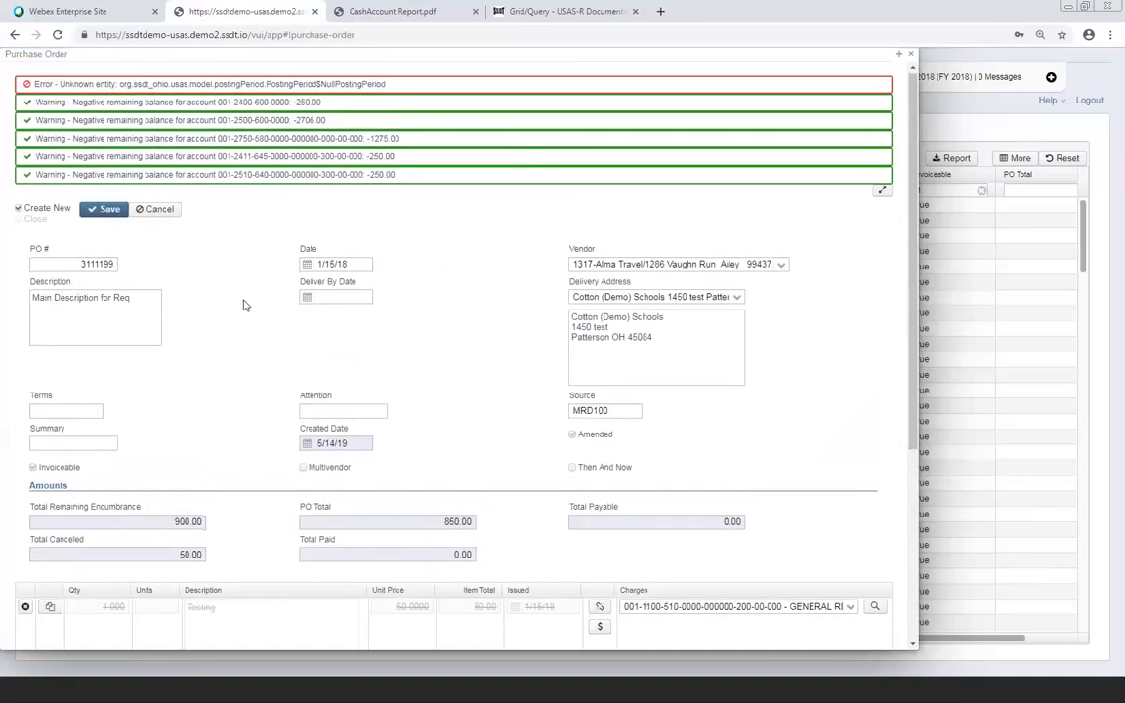
pyautogui.scroll(-3, 244, 306)
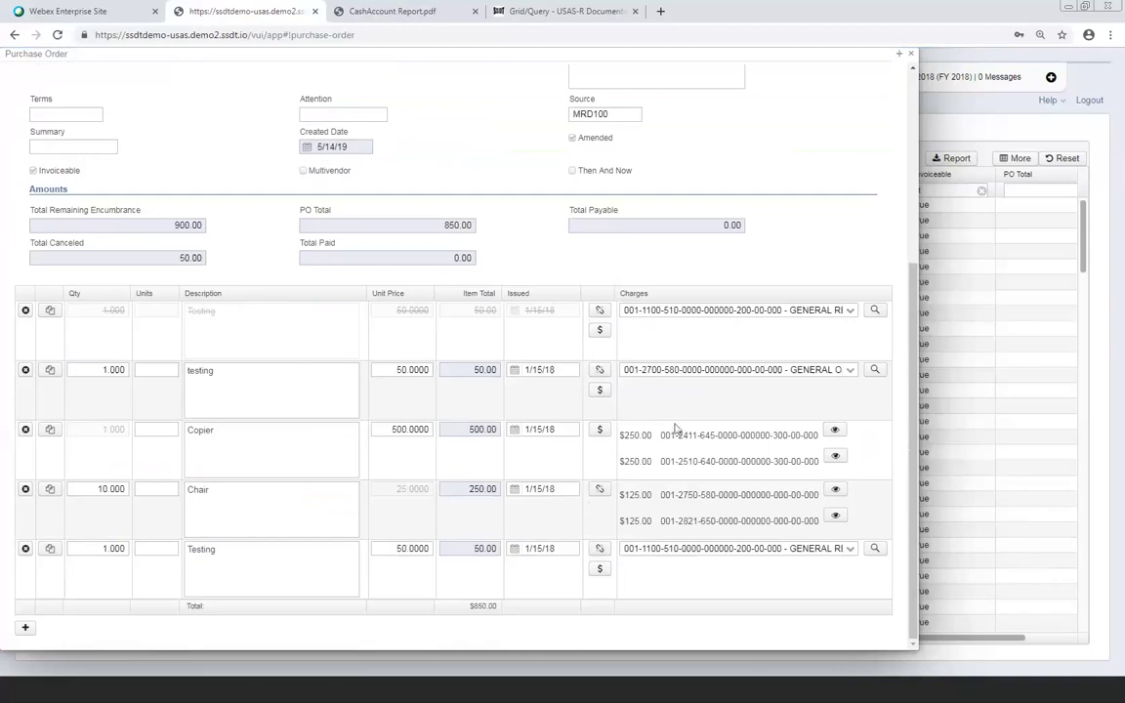
pyautogui.scroll(3, 672, 430)
pyautogui.scroll(1, 673, 430)
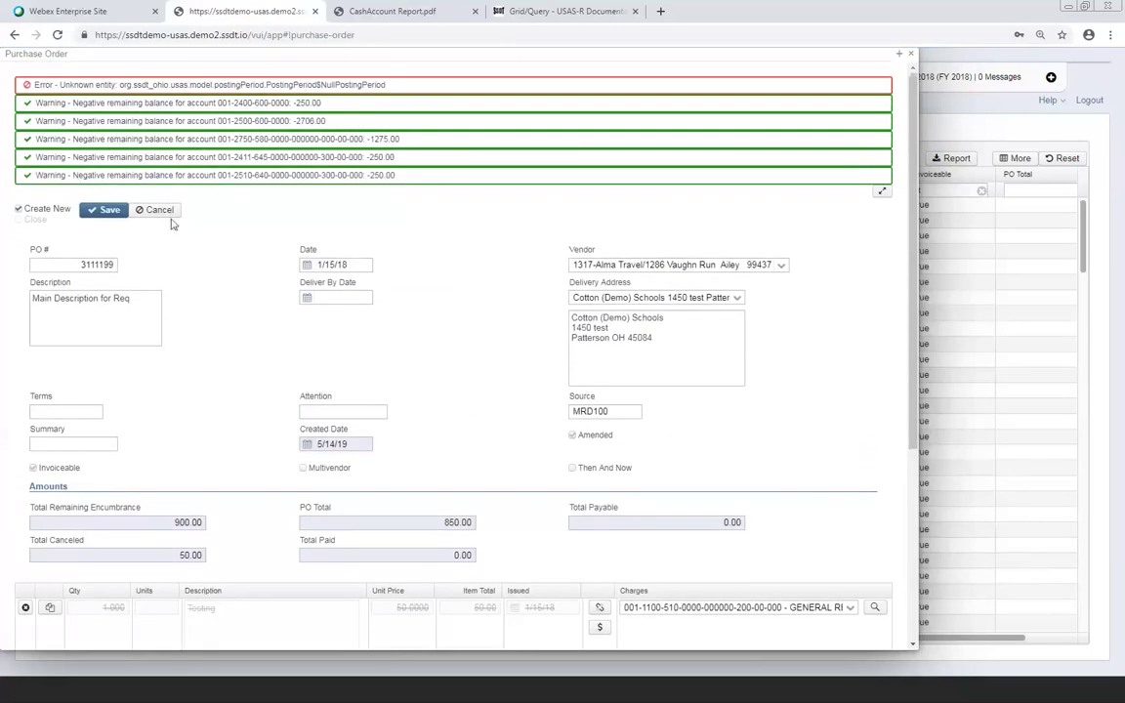
pyautogui.scroll(-2, 254, 253)
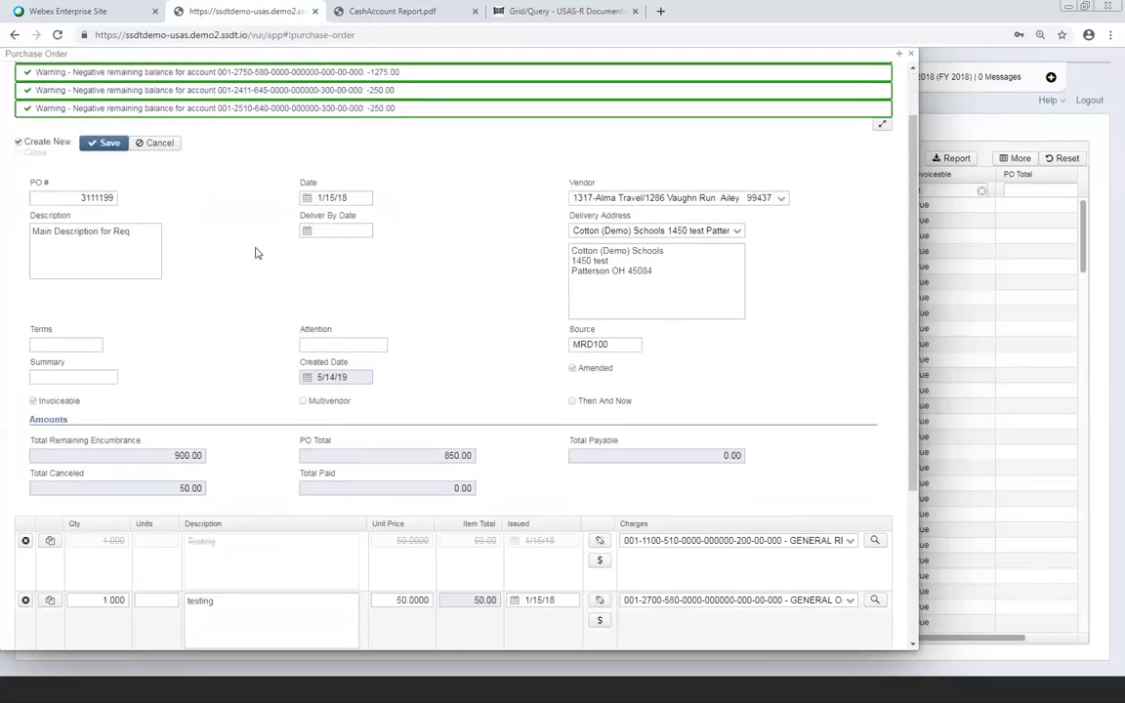
pyautogui.scroll(-5, 255, 253)
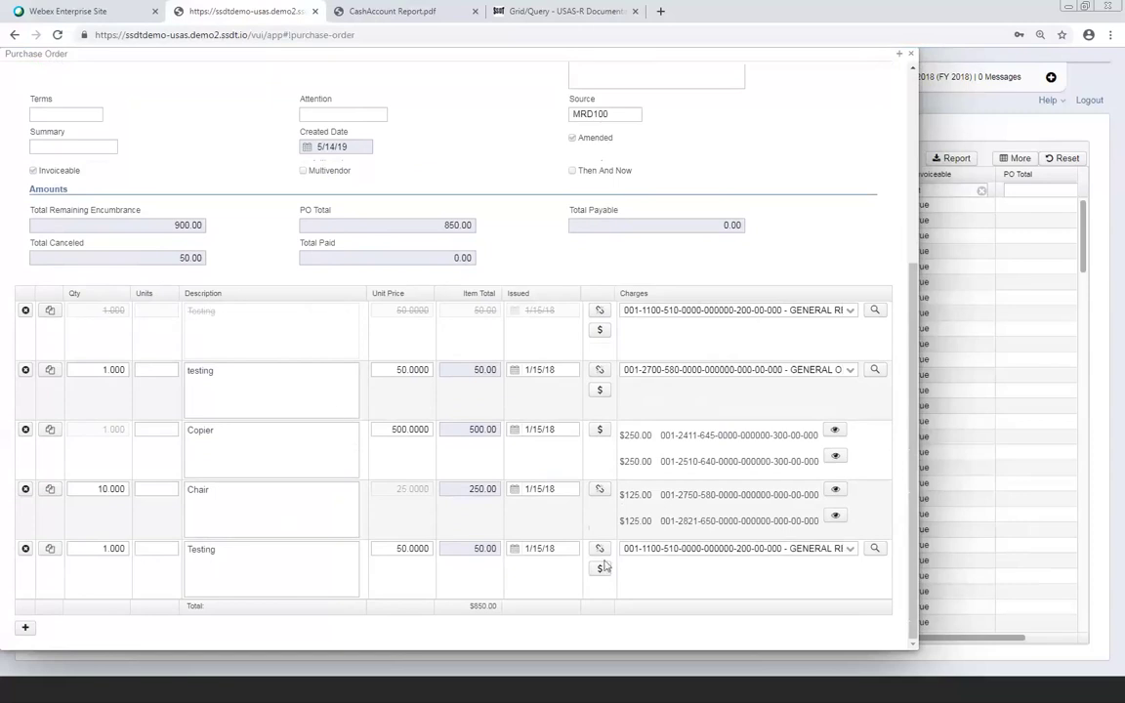
pyautogui.scroll(3, 456, 551)
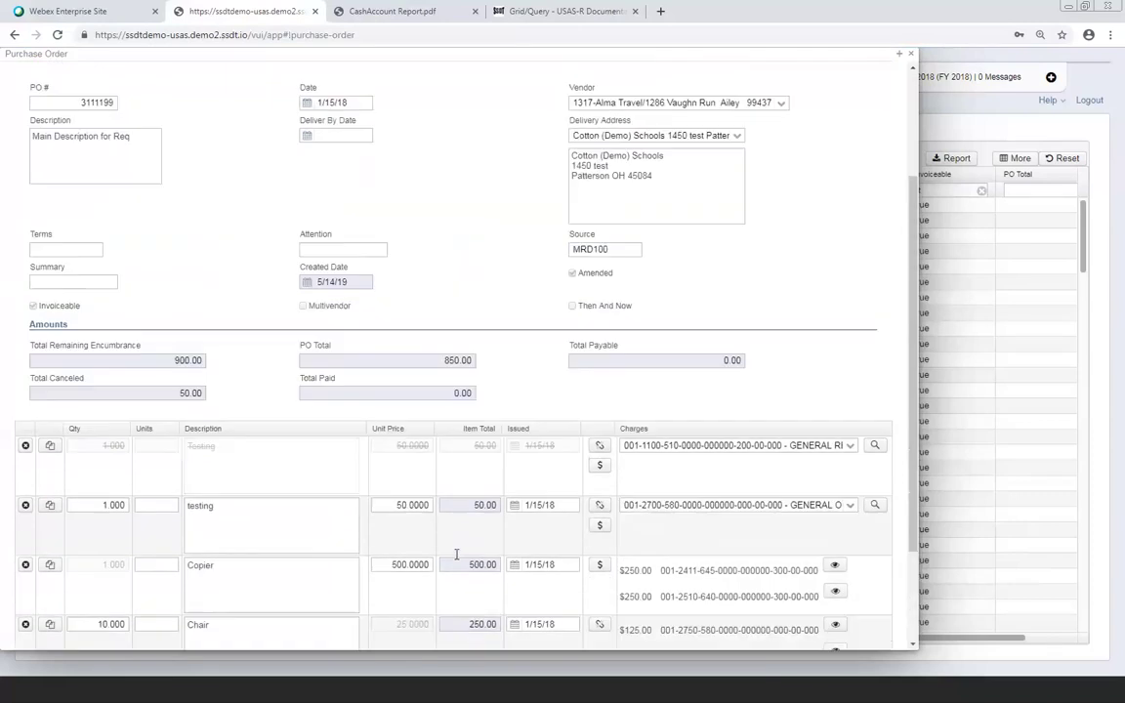
pyautogui.scroll(-3, 456, 554)
pyautogui.scroll(5, 456, 553)
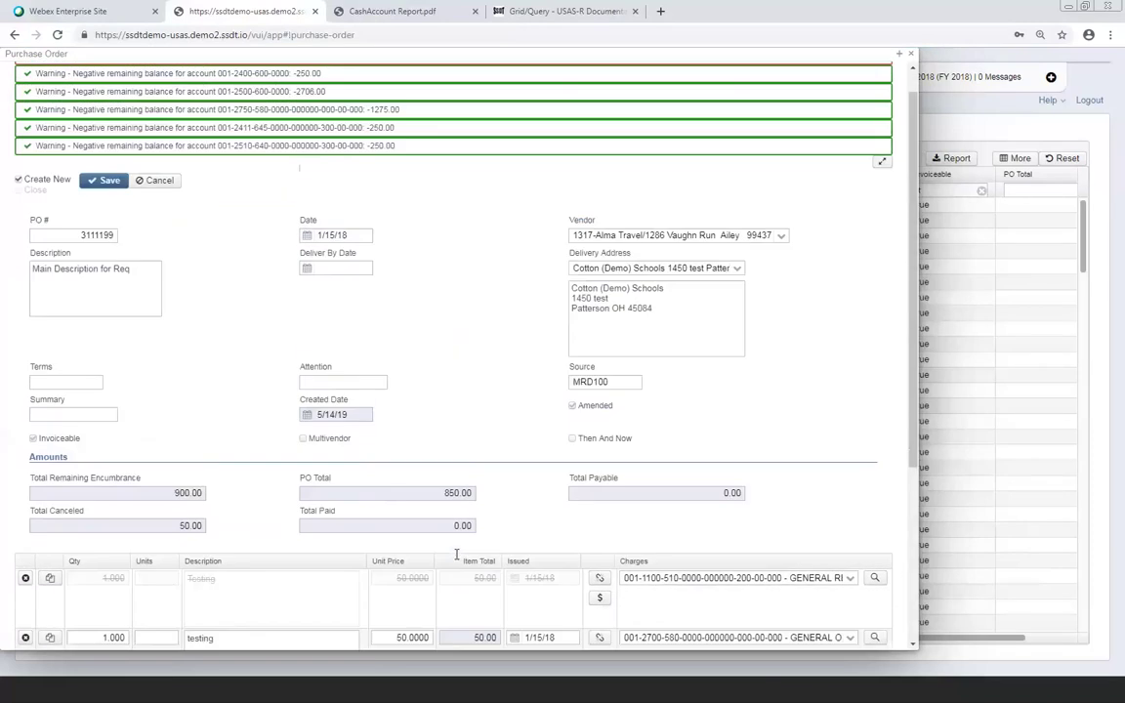
# Cancel editing and review PO 3111199's Testing, testing, Copier and Chair lines totaling 850.00
pyautogui.click(157, 182)
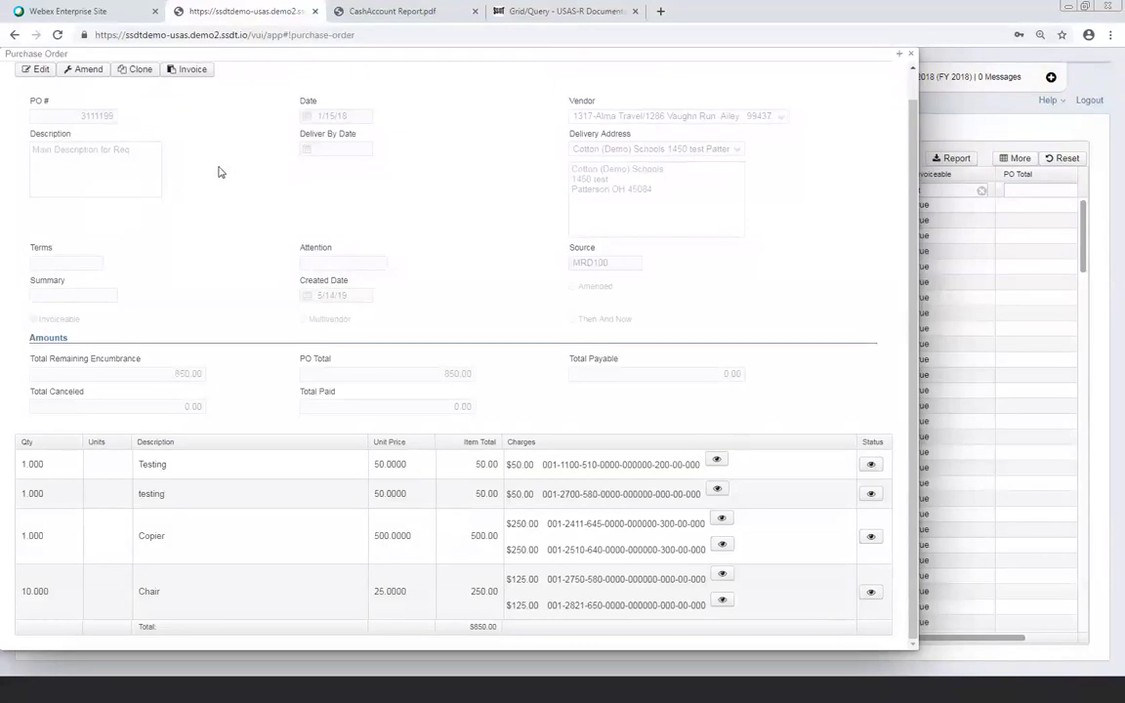
pyautogui.scroll(1, 267, 324)
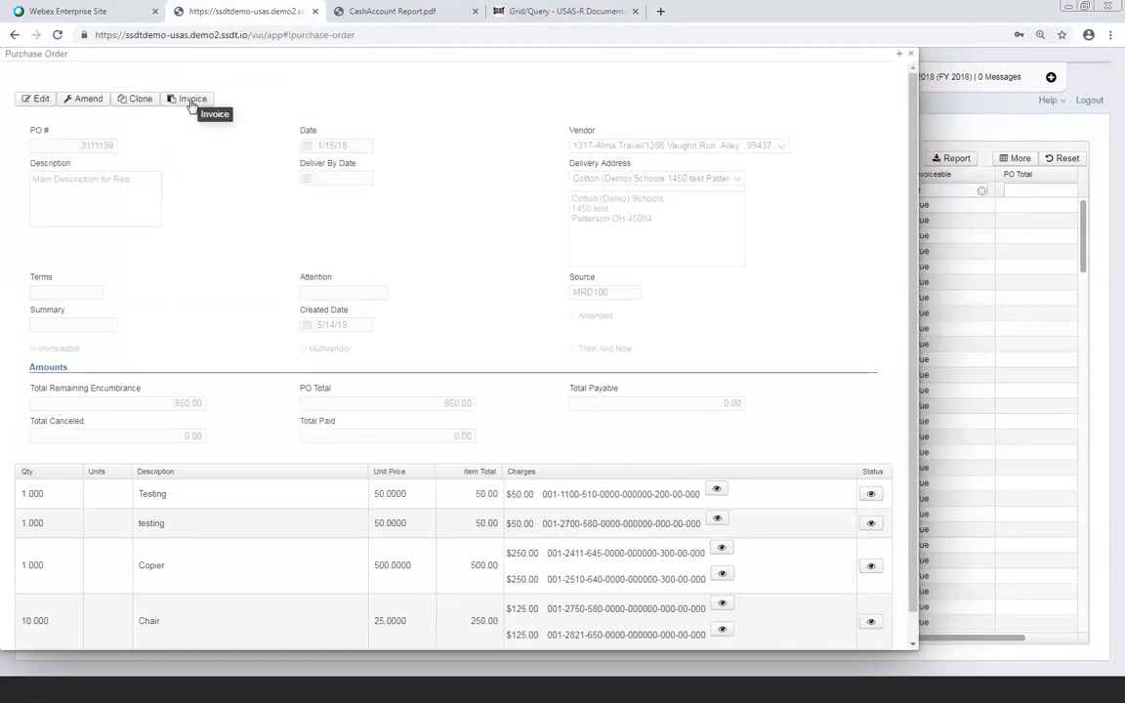
# Move the Purchase Order window aside and start a new AP invoice against PO 3111199
pyautogui.moveTo(352, 50); pyautogui.dragTo(494, 217)
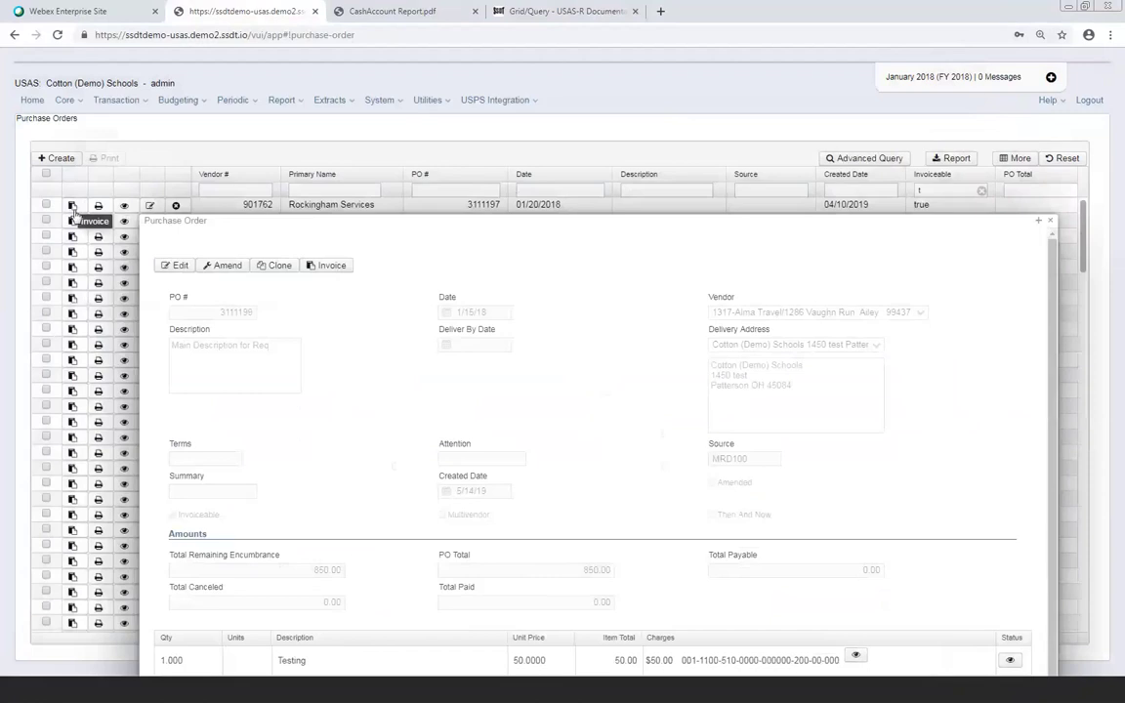
pyautogui.click(330, 266)
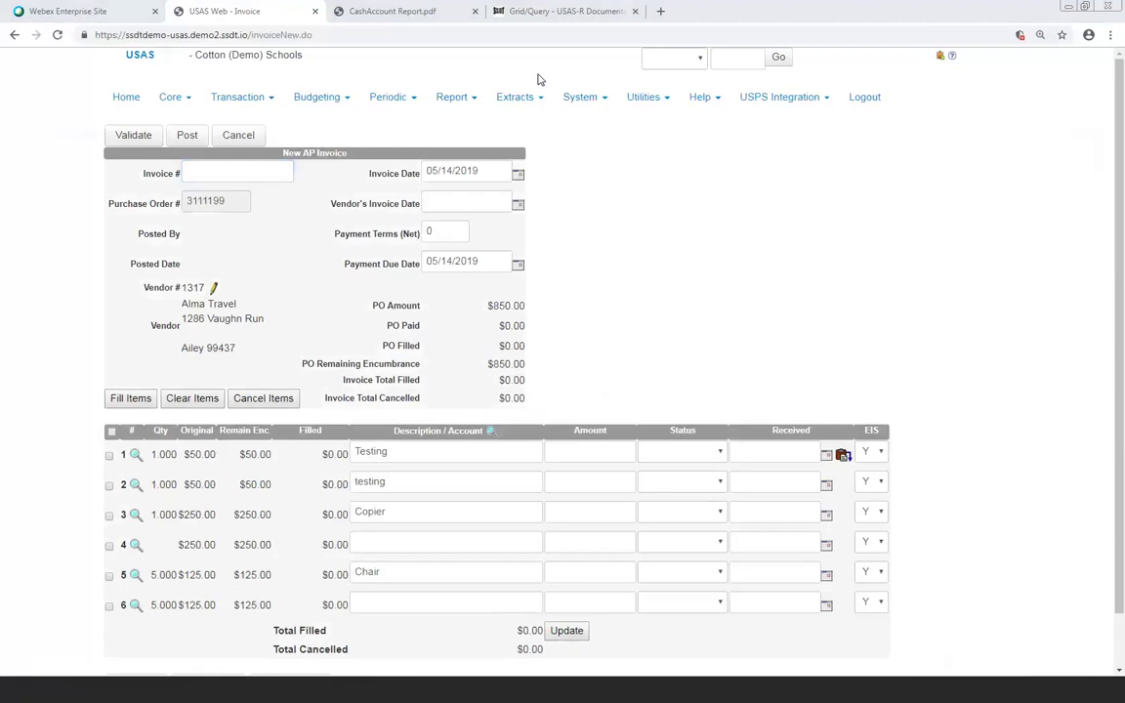
# Place the cursor in the Invoice # field of the new AP invoice for PO 3111199
pyautogui.click(214, 173)
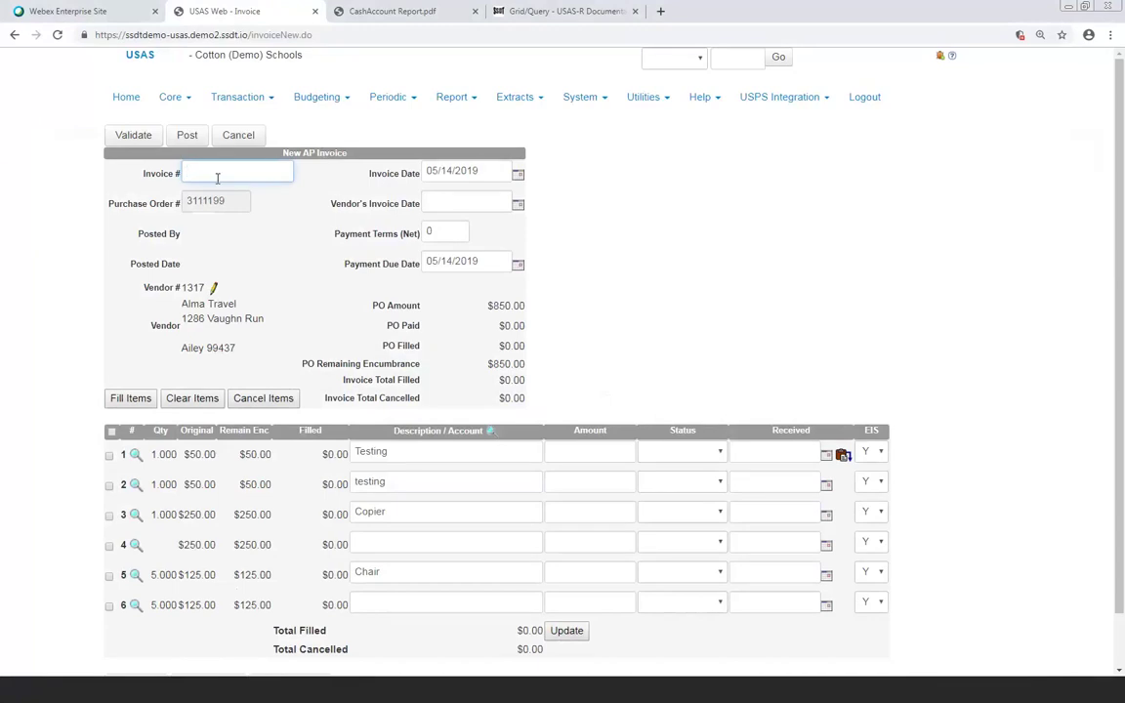
# Enter invoice number TEST, invoice date 01/20/2018 and vendor's invoice date 11/01/2018
pyautogui.write('TEST')
pyautogui.press('Tab')
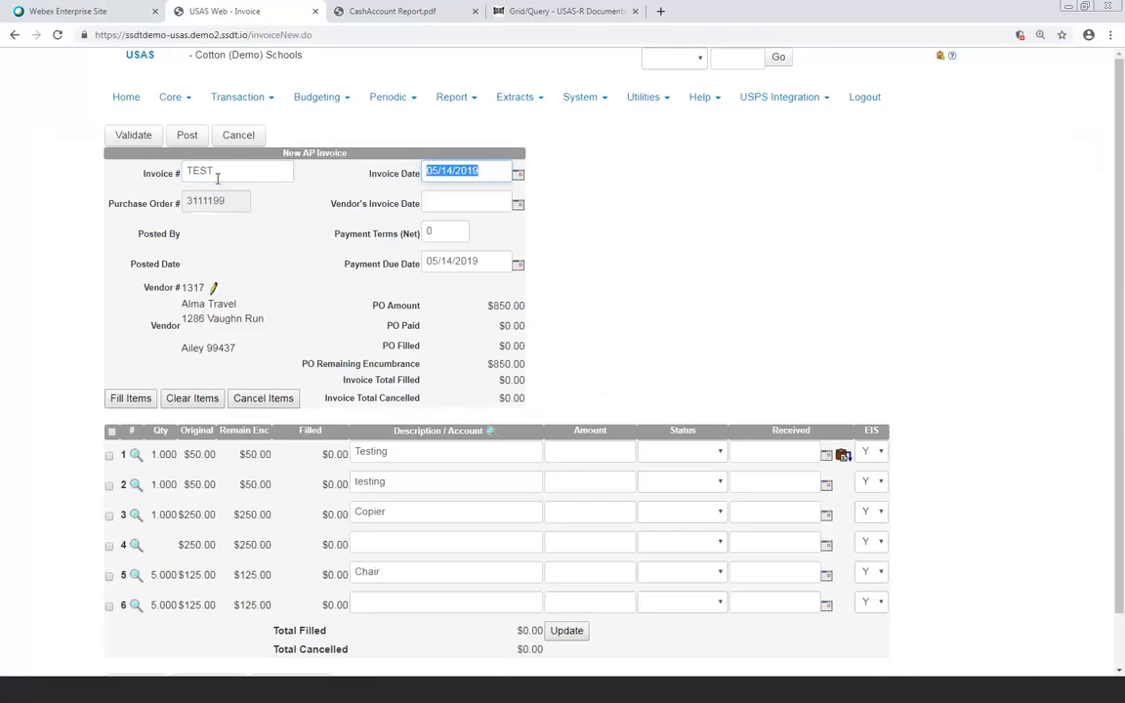
pyautogui.write('01/20/2018')
pyautogui.press('Tab')
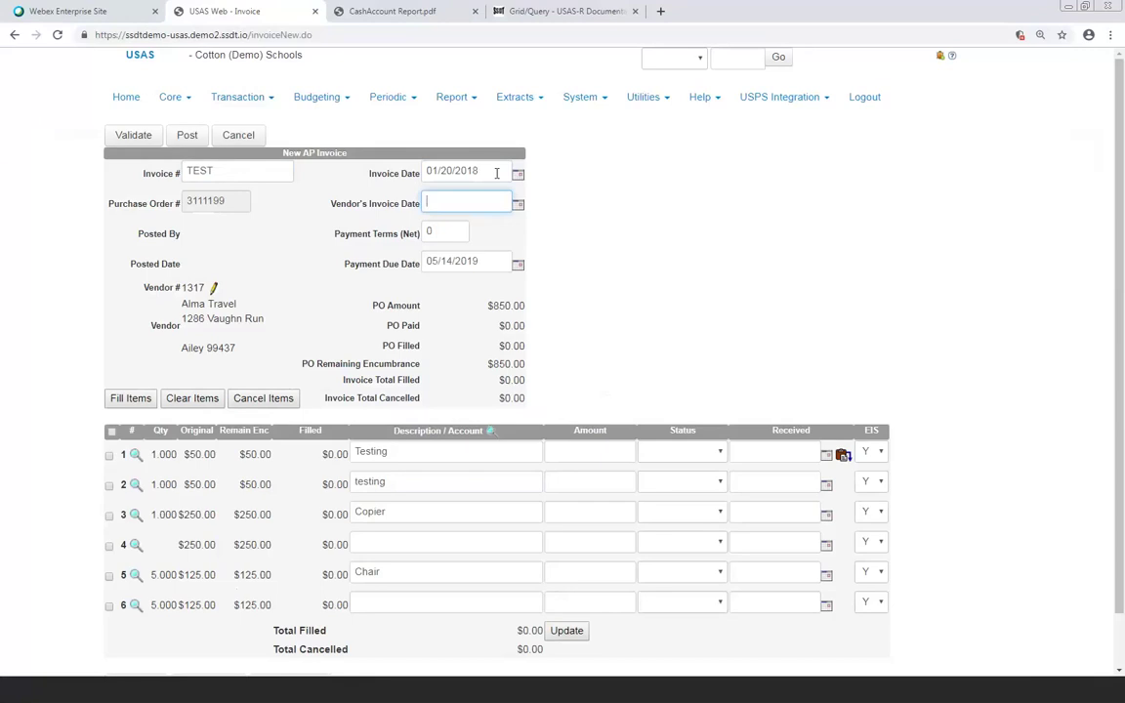
pyautogui.write('11/01/2018')
pyautogui.press('Tab')
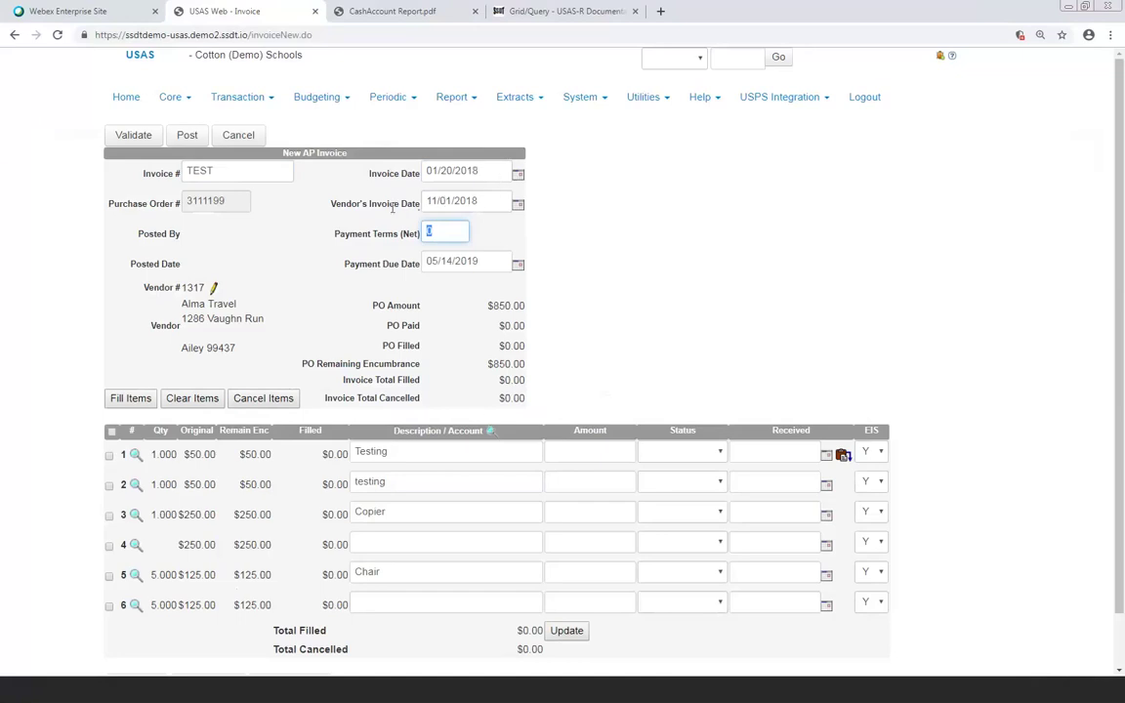
# Keep payment terms at 0 and set the payment due date to 01/20/2018
pyautogui.click(484, 203)
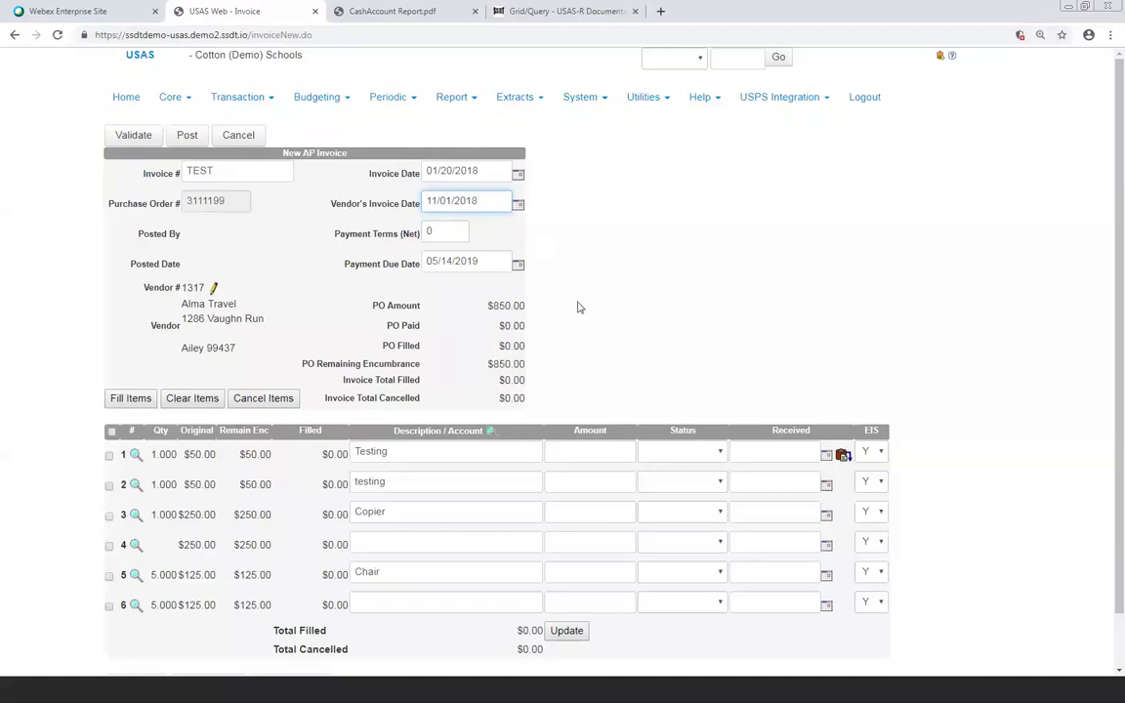
pyautogui.click(468, 234)
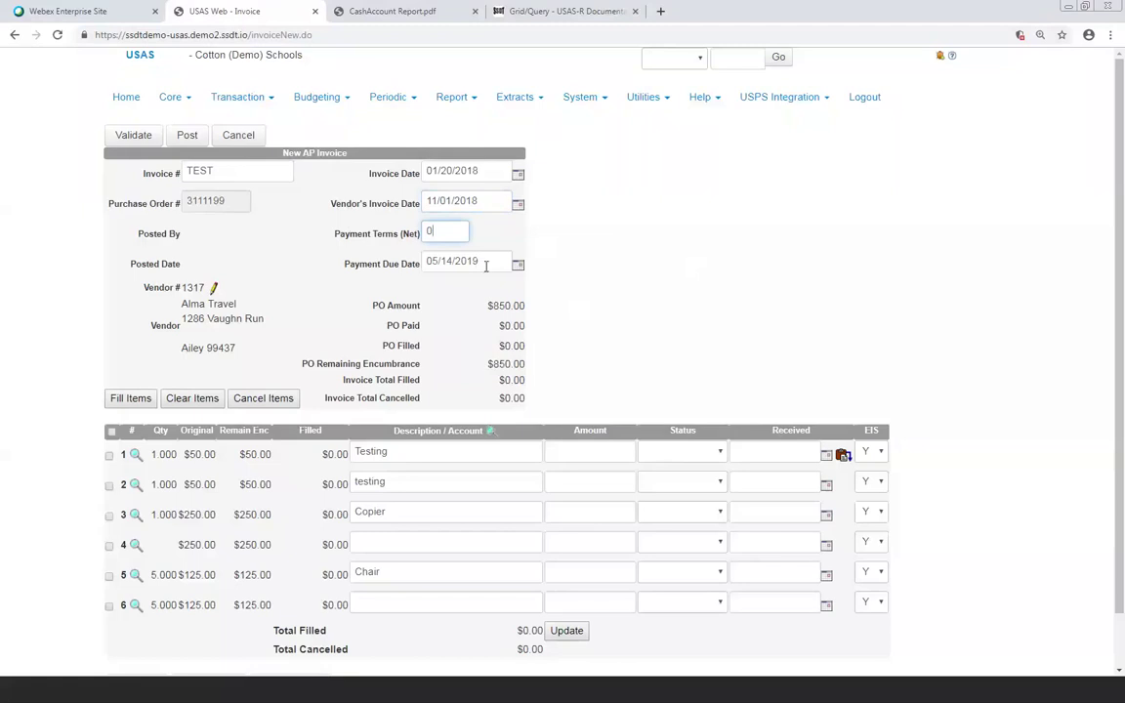
pyautogui.press('Tab')
pyautogui.write('01/20/')
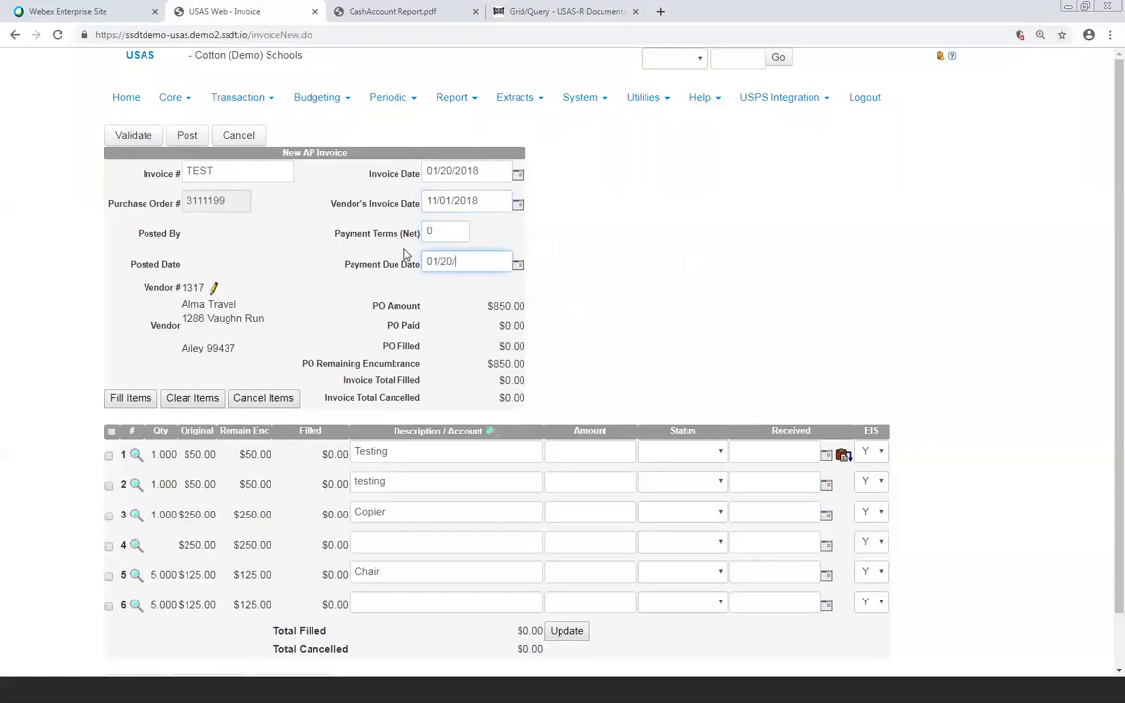
pyautogui.write('2018')
pyautogui.press('Tab')
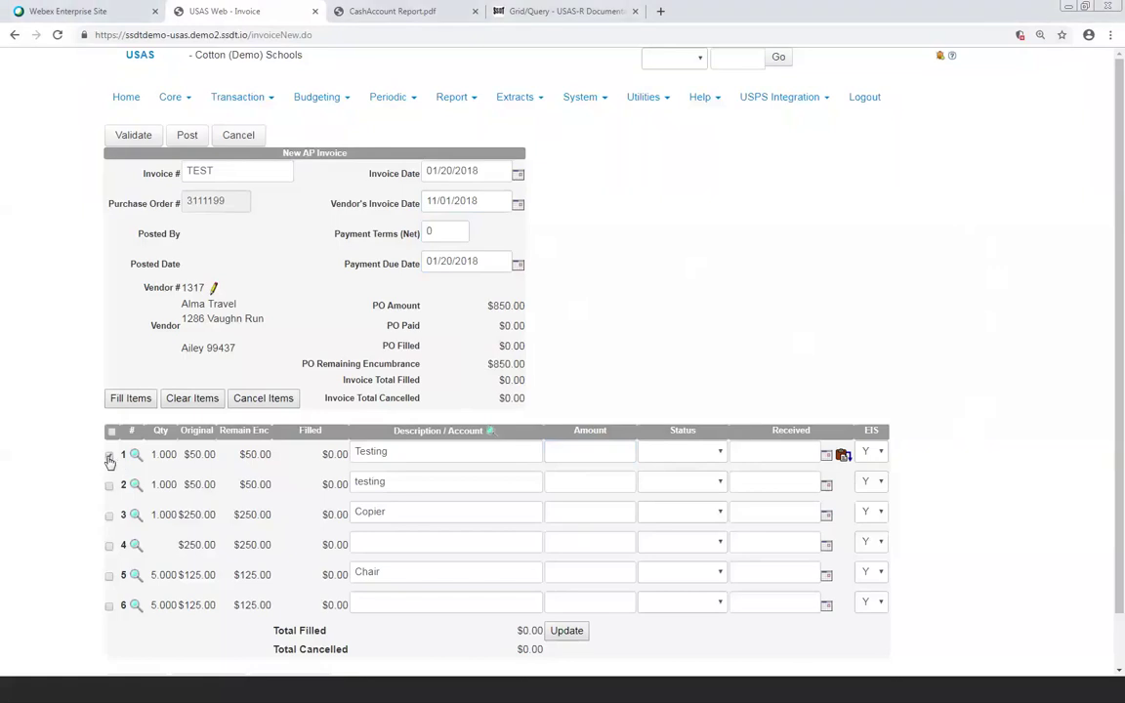
# Fill line 1, then lines 3–6, at their full amounts for a $800.00 filled total
pyautogui.click(110, 456)
pyautogui.click(135, 399)
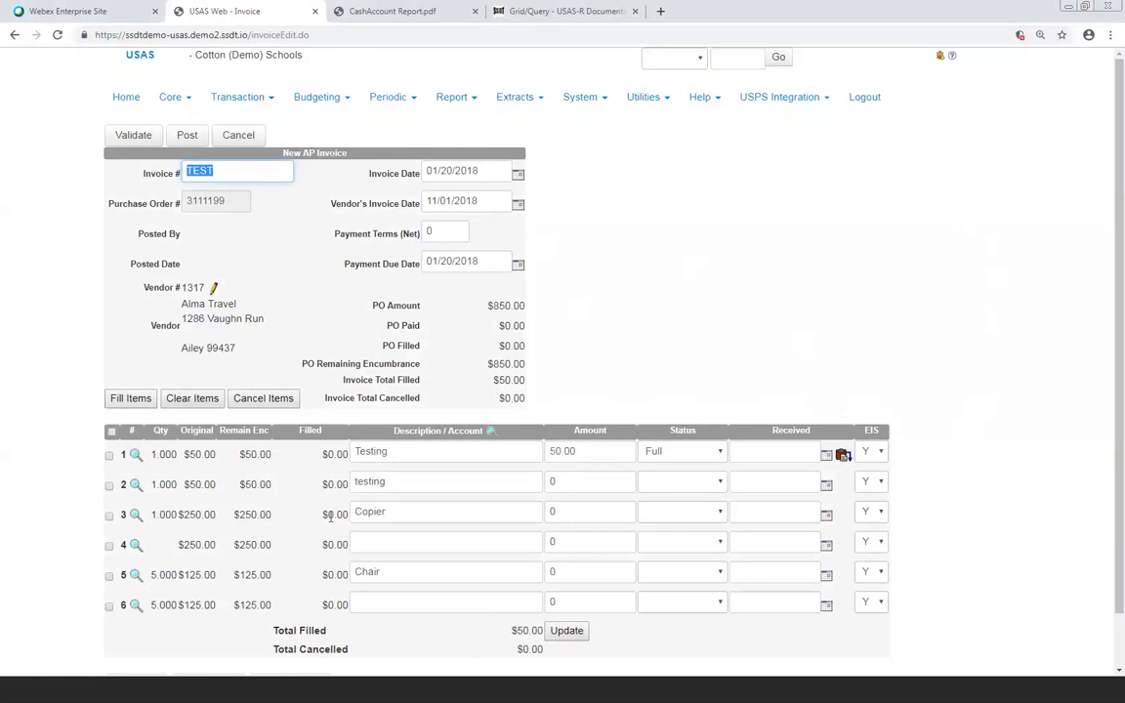
pyautogui.click(112, 519)
pyautogui.click(110, 514)
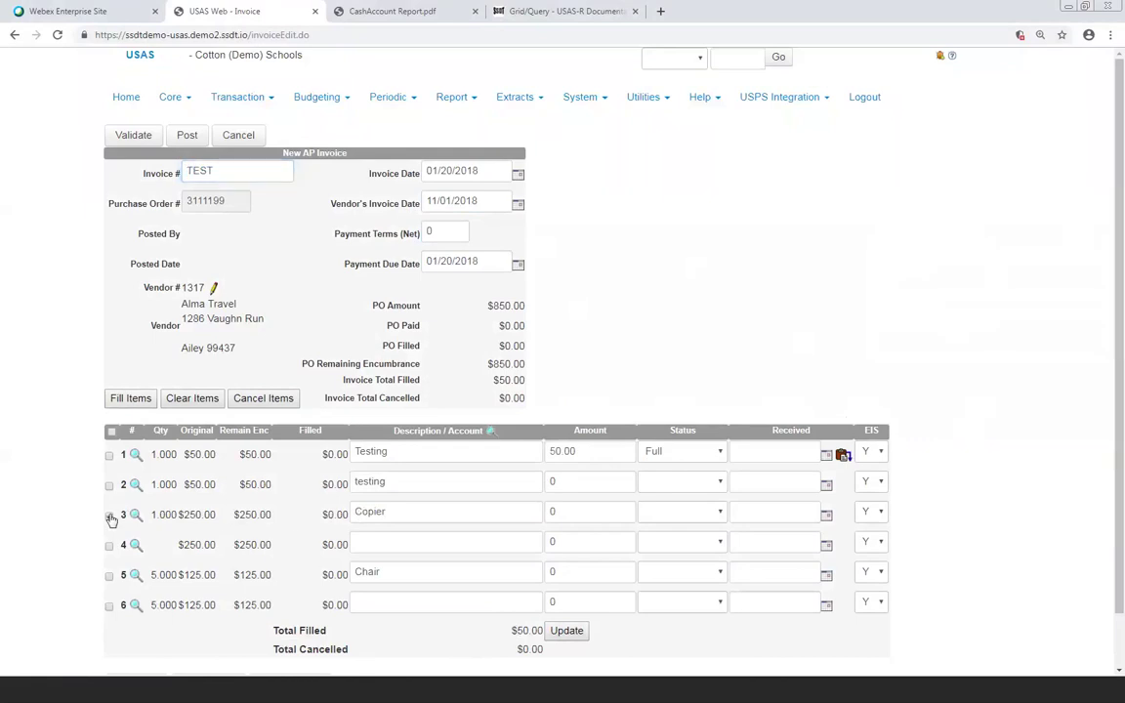
pyautogui.click(109, 545)
pyautogui.click(110, 576)
pyautogui.click(109, 606)
pyautogui.click(142, 400)
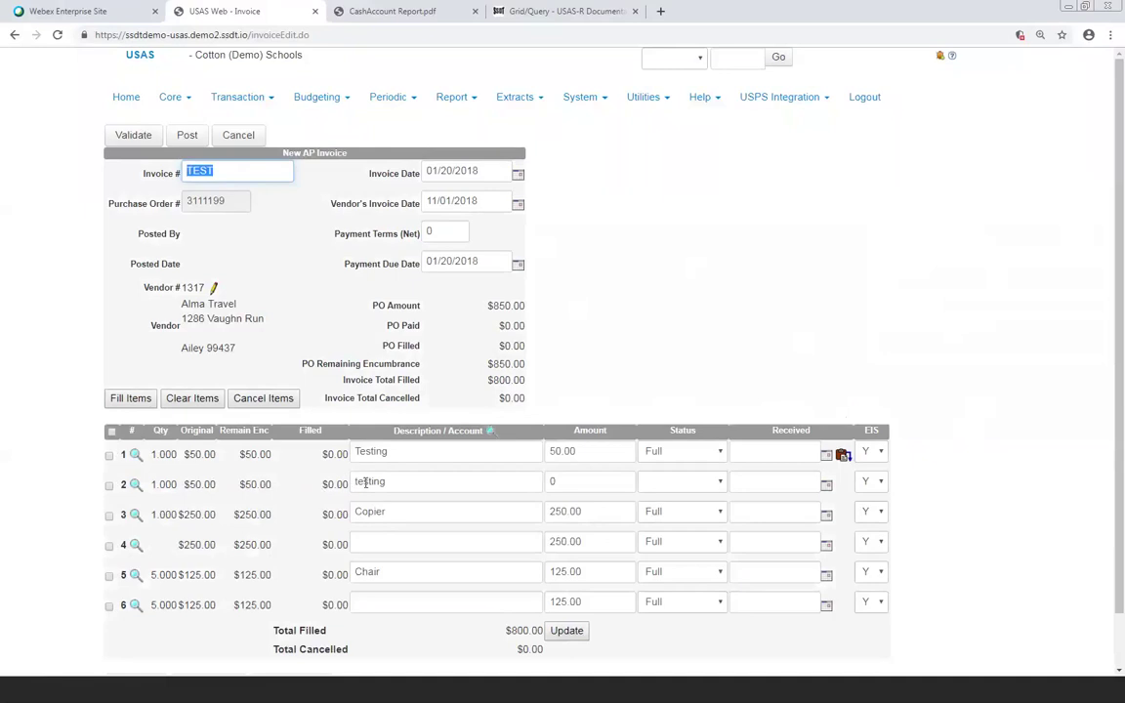
# Enter 45 as line 2's amount and set its status to Full
pyautogui.click(567, 480)
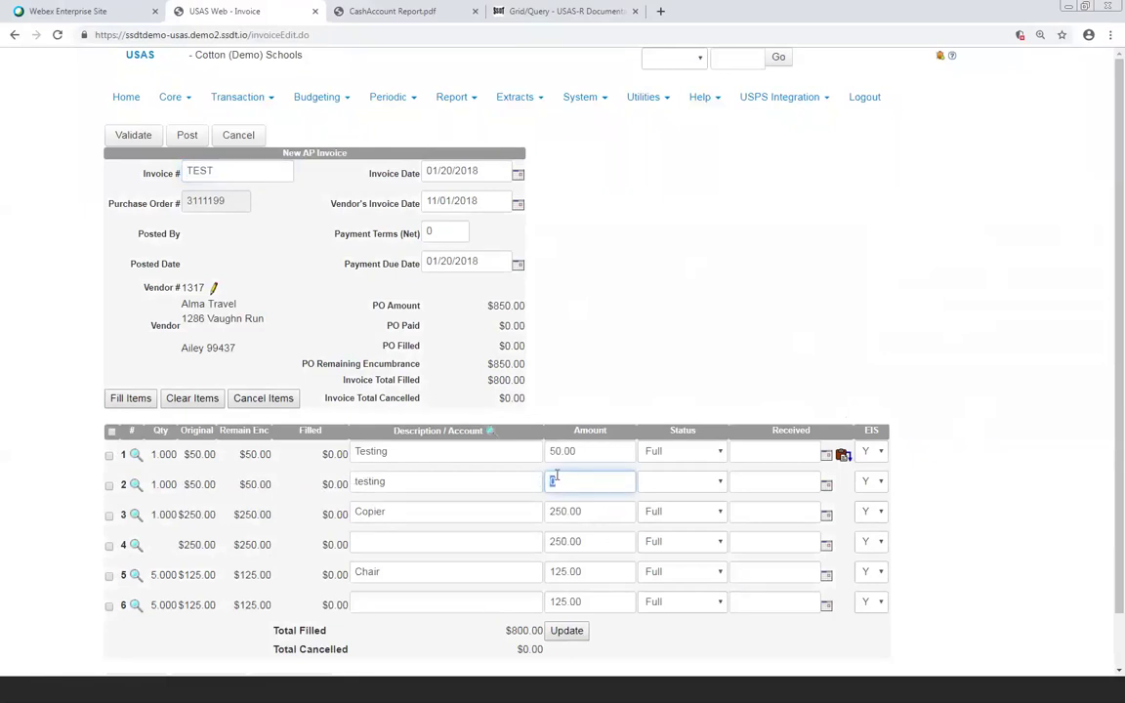
pyautogui.write('45')
pyautogui.click(681, 493)
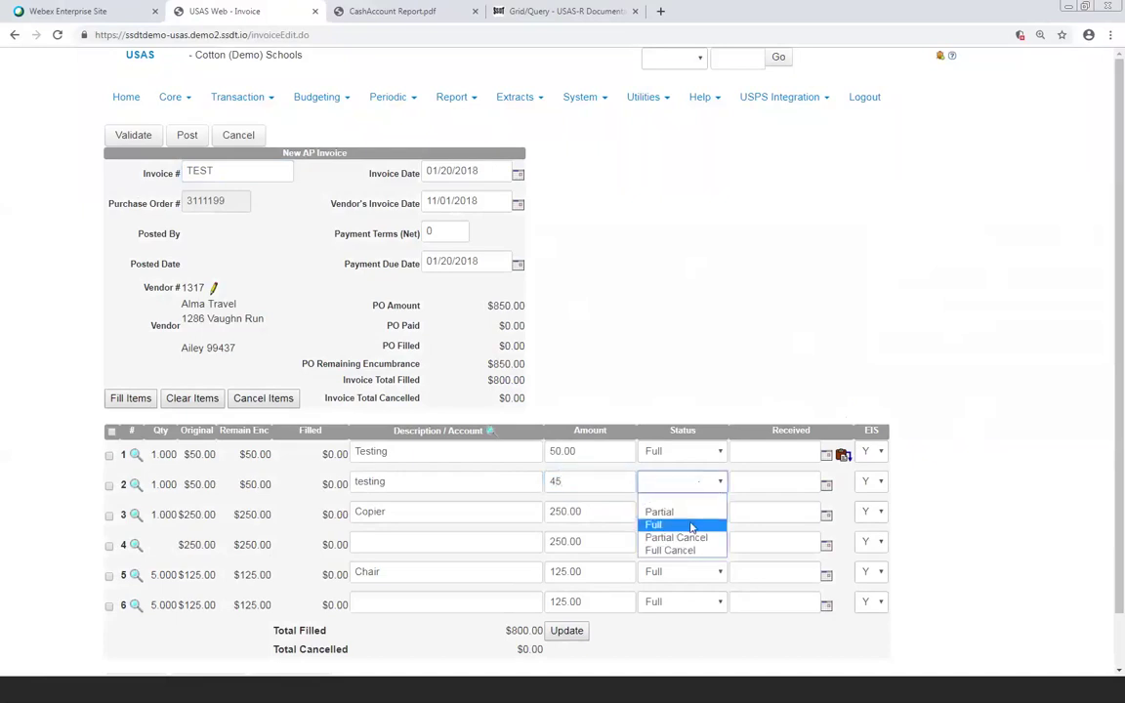
pyautogui.click(694, 524)
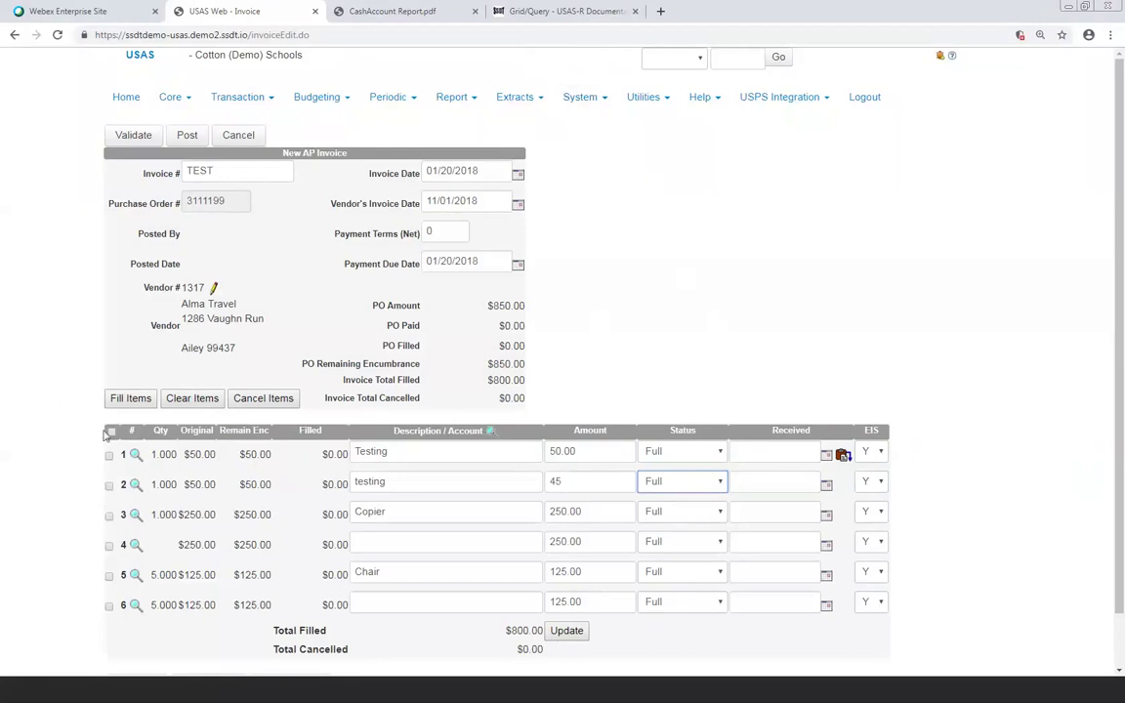
pyautogui.moveTo(136, 454)
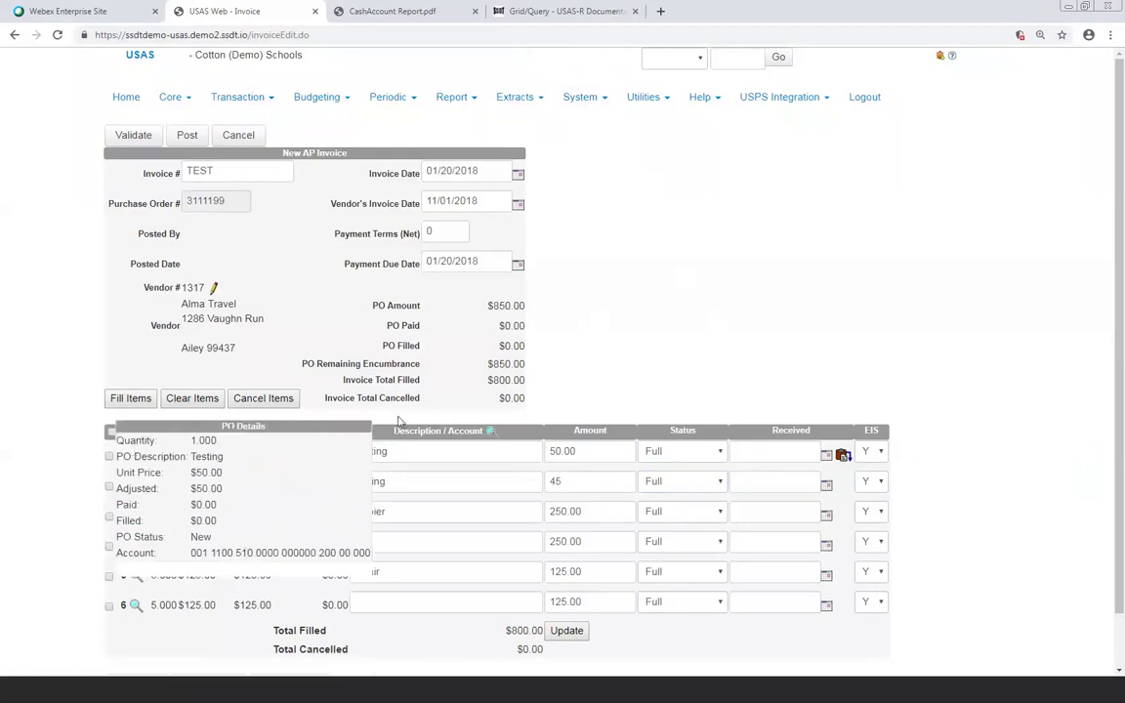
pyautogui.moveTo(136, 484)
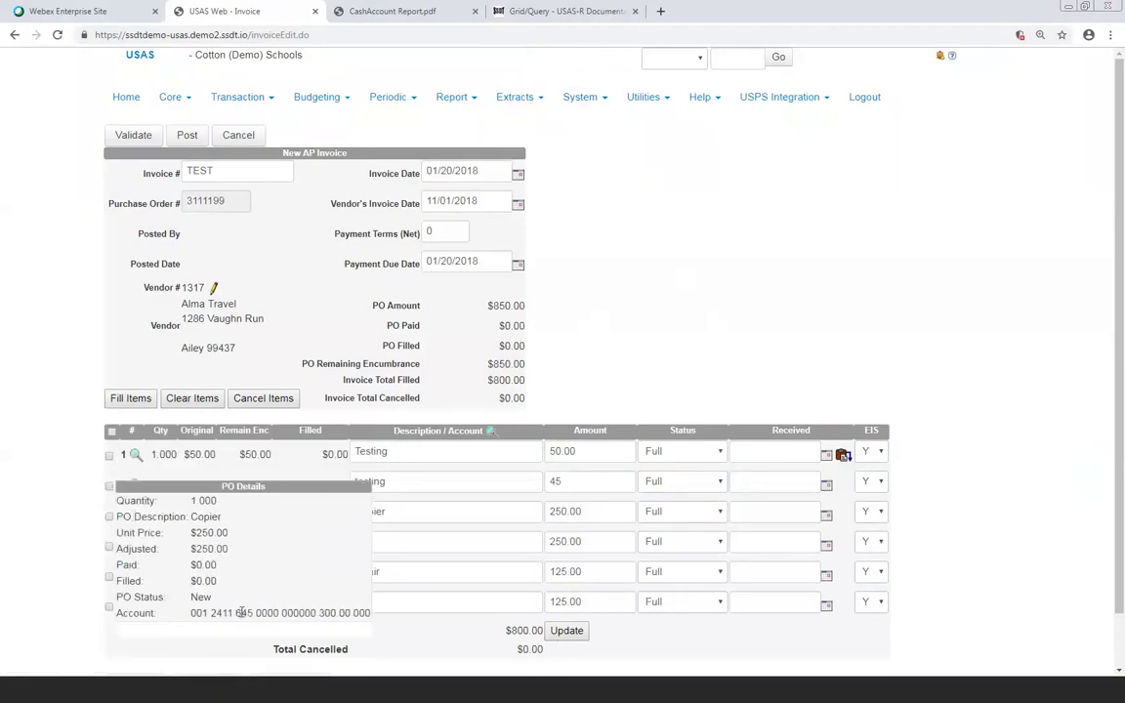
pyautogui.moveTo(136, 575)
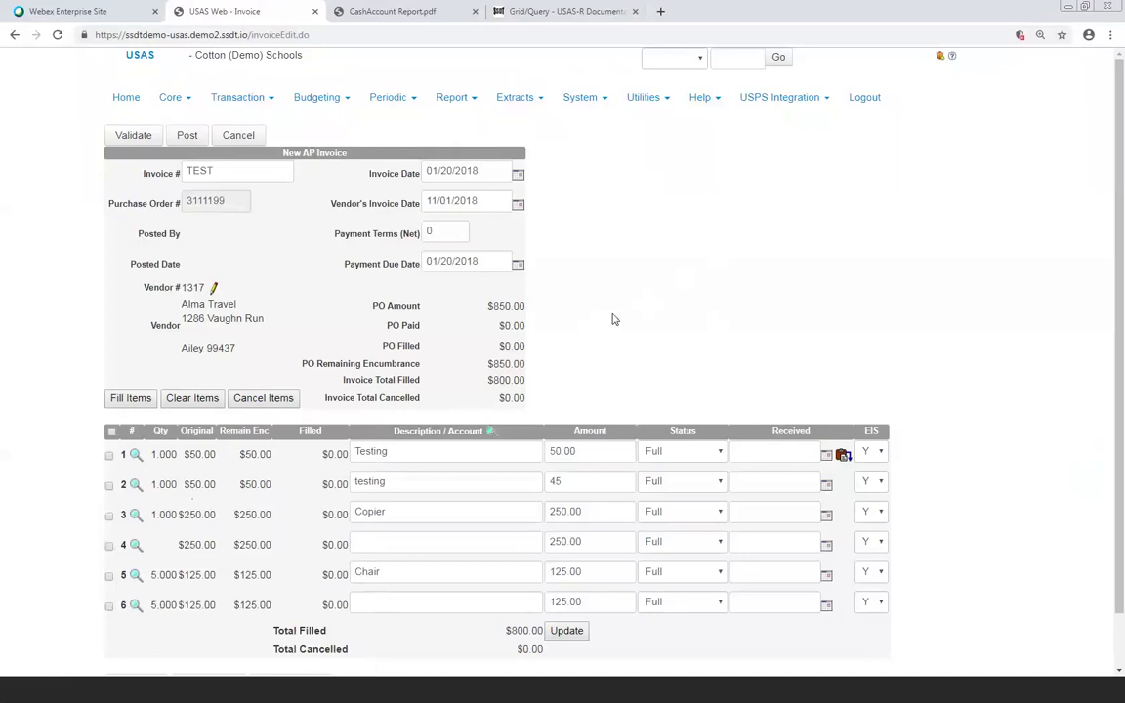
pyautogui.click(567, 483)
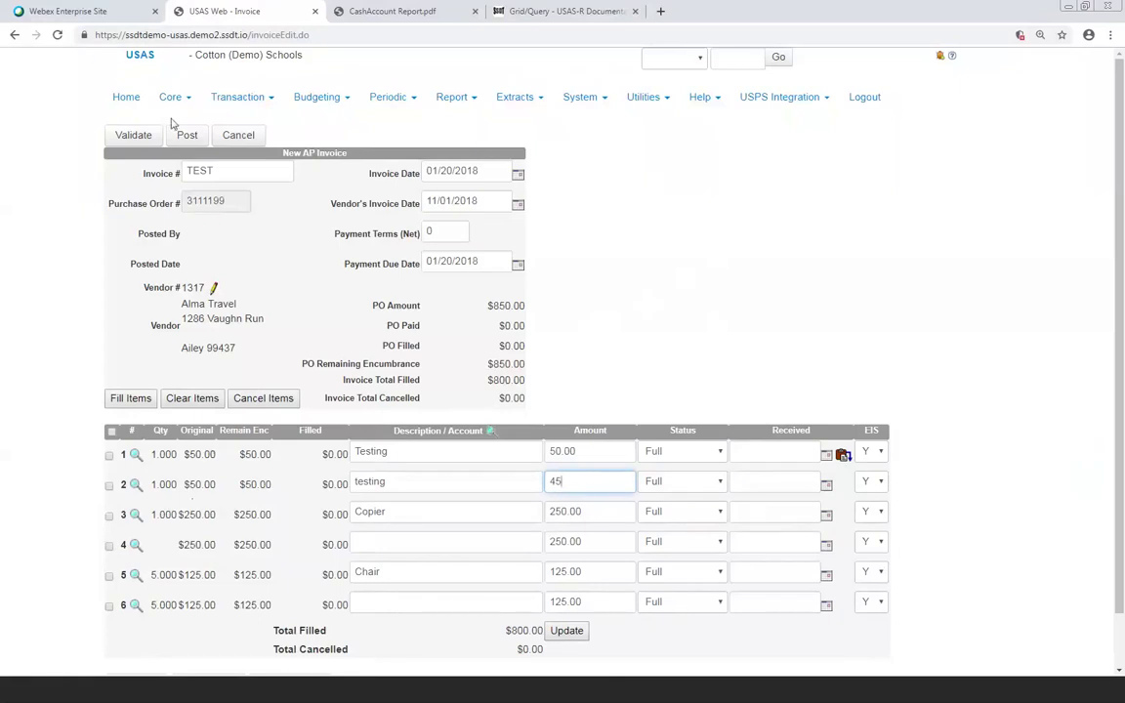
# Validate invoice TEST and post it against PO 3111199
pyautogui.click(134, 135)
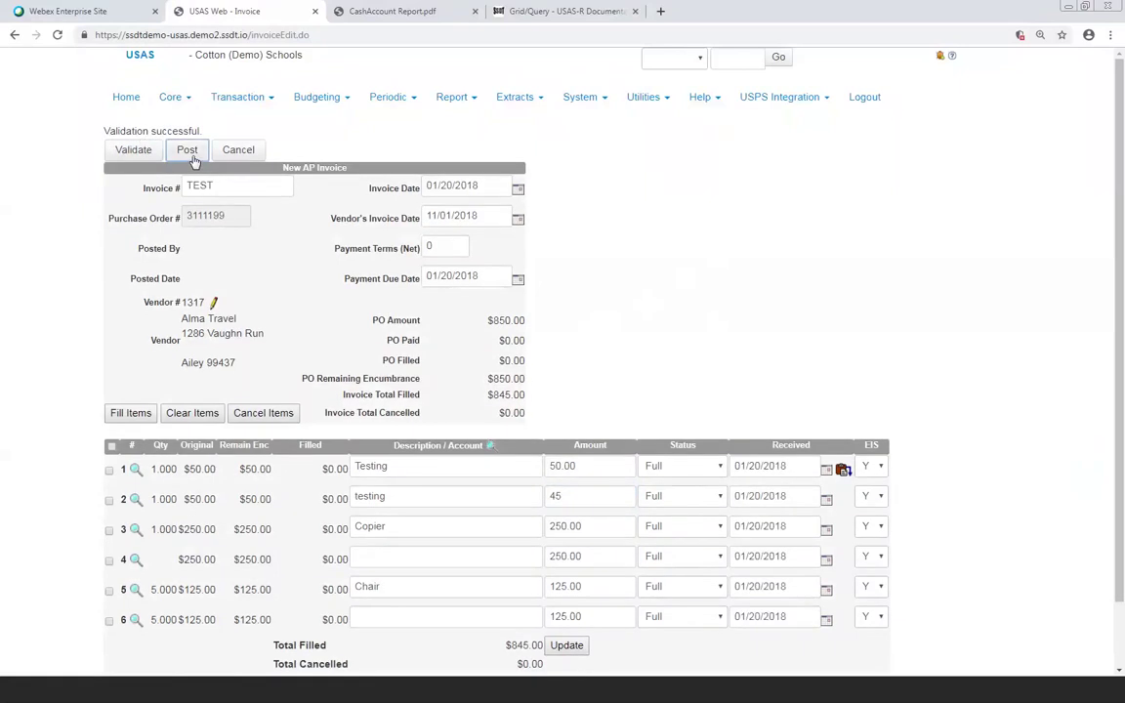
pyautogui.click(188, 151)
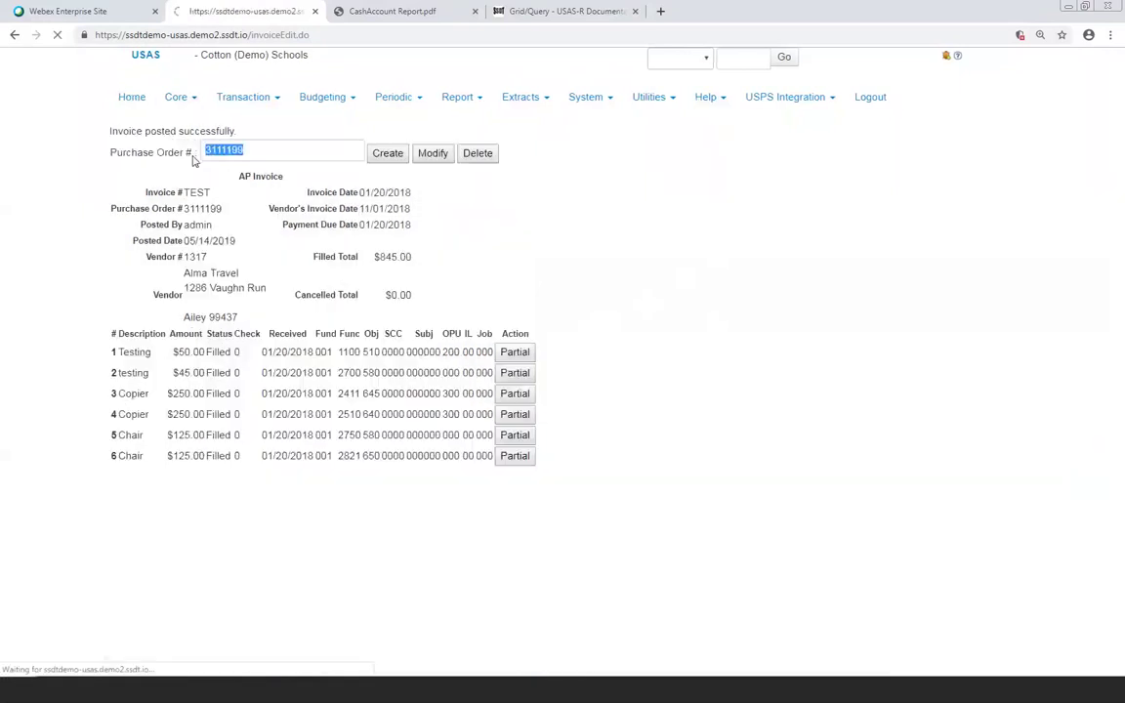
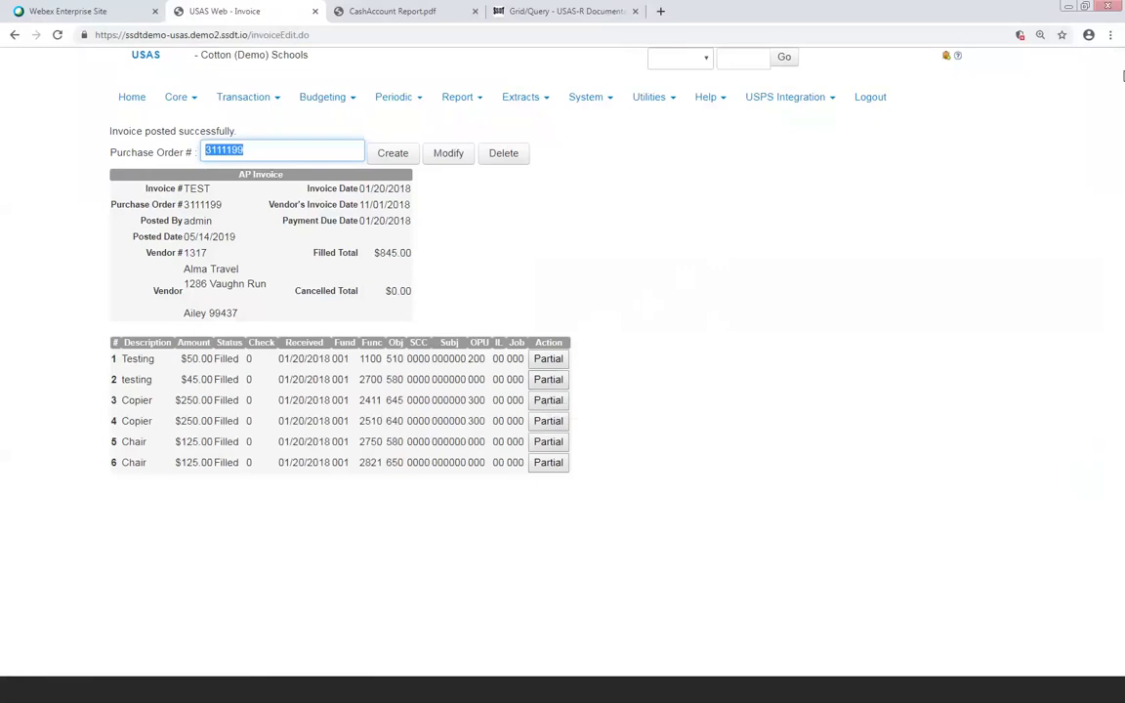
# Go to Transaction > Payables to list payables by vendor, including Alma Travel's 845.00
pyautogui.click(954, 691)
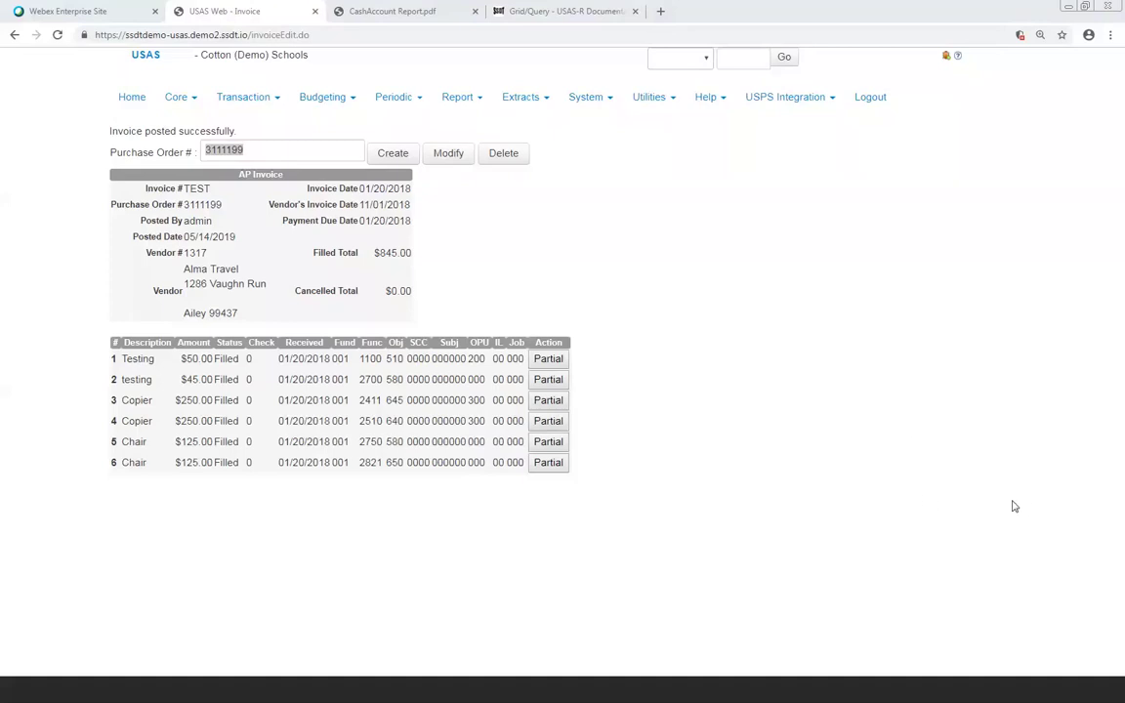
pyautogui.click(645, 424)
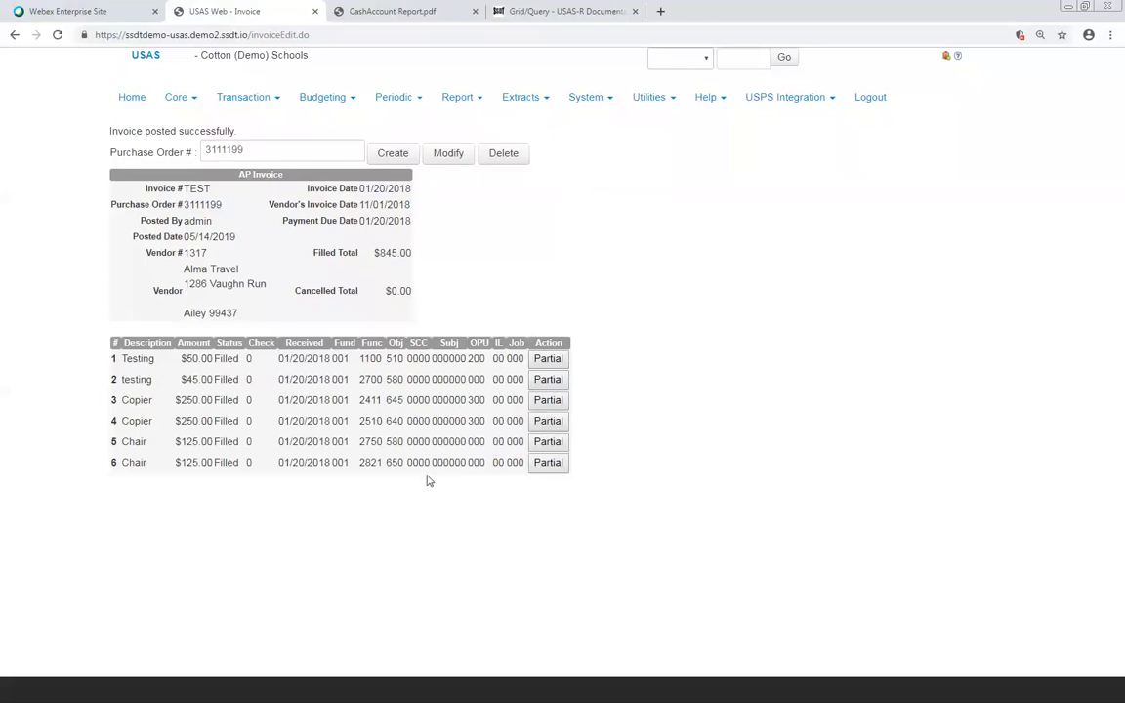
pyautogui.click(273, 98)
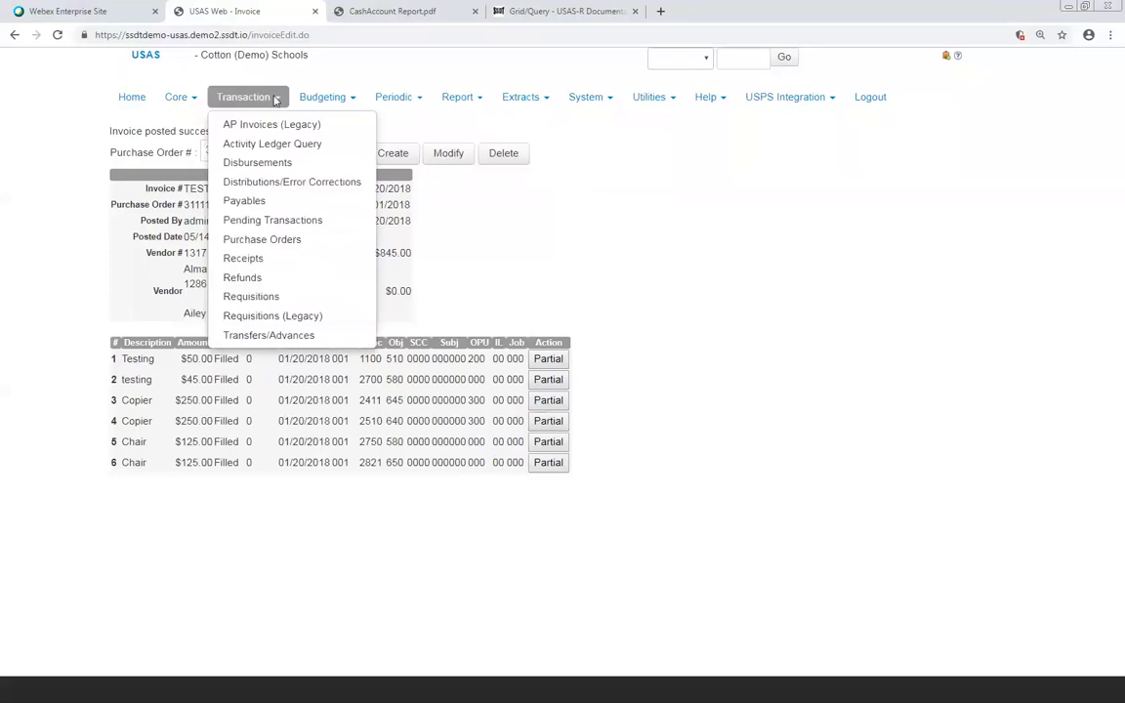
pyautogui.click(257, 201)
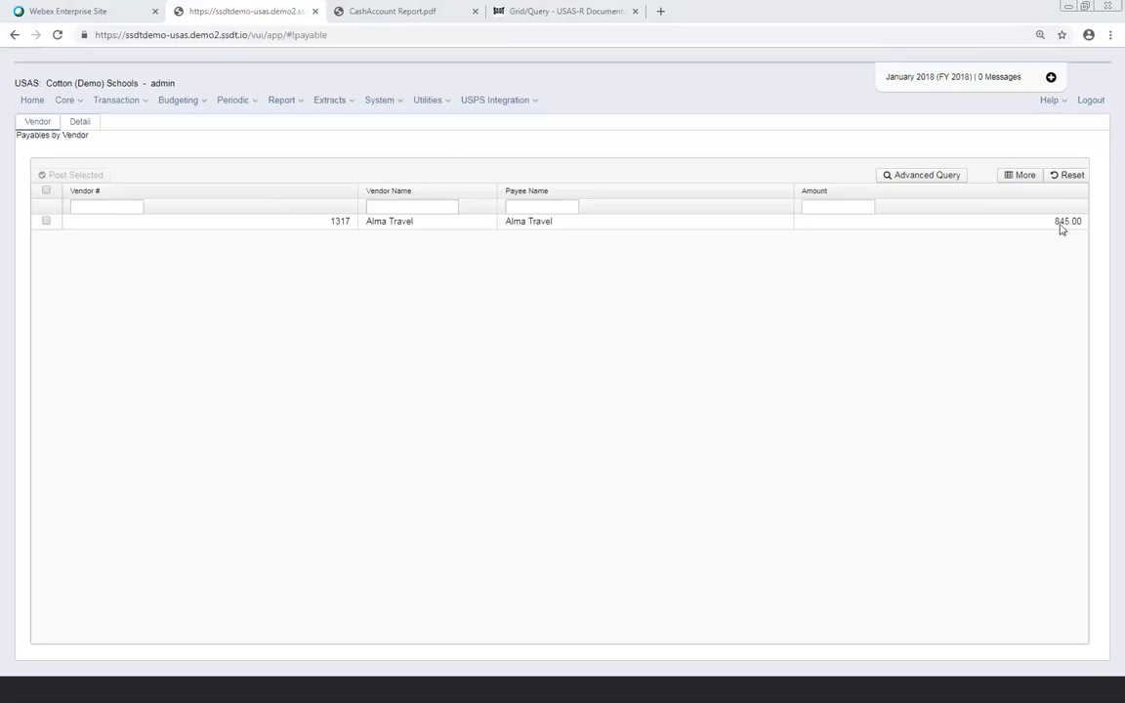
# Switch Payables to the Detail view, listing the six invoice TEST lines for PO 3111199
pyautogui.click(80, 122)
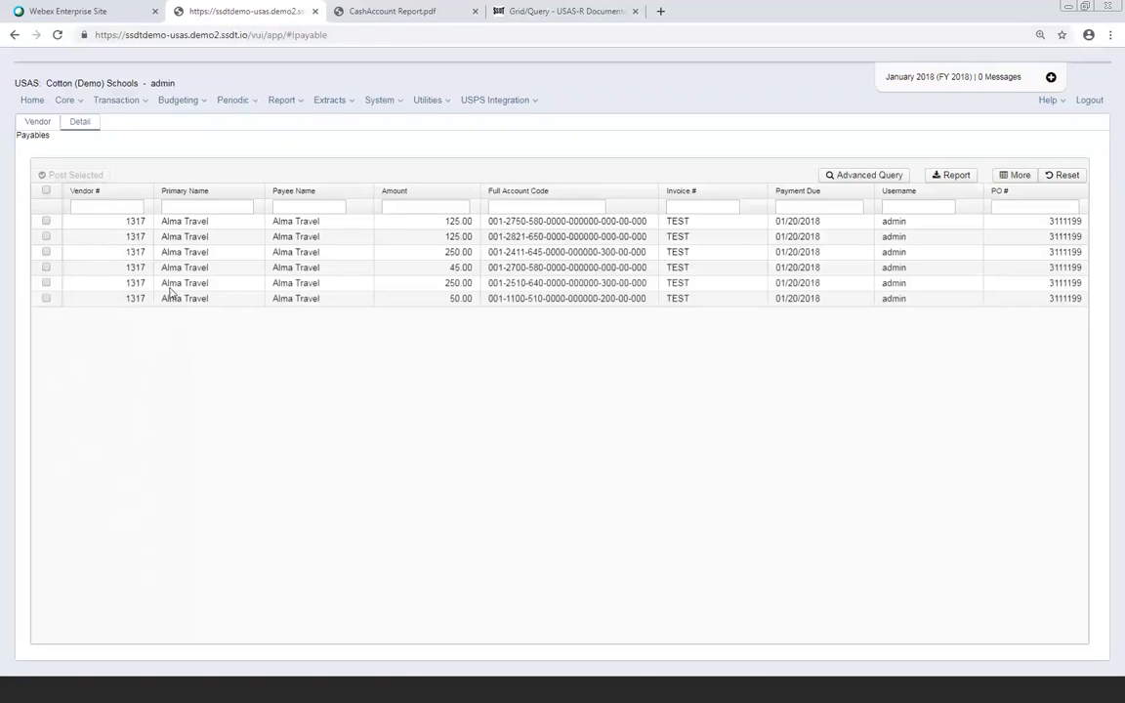
# Return to the Vendor view and select the Alma Travel 845.00 payable for posting
pyautogui.click(43, 123)
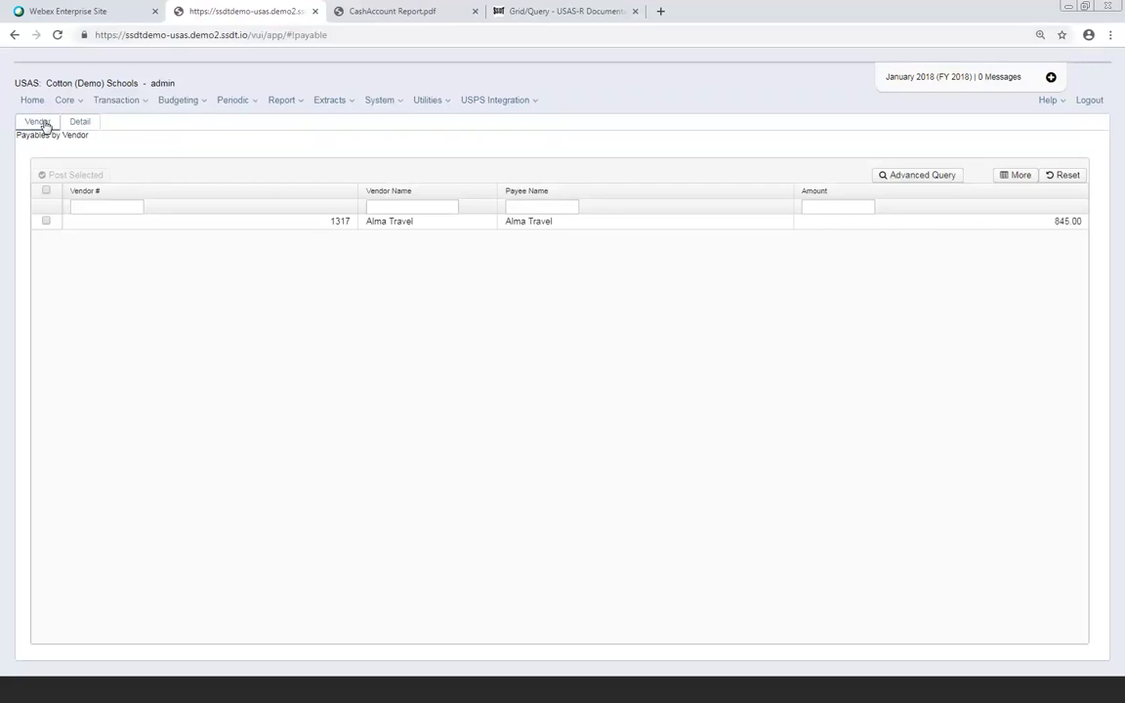
pyautogui.click(46, 221)
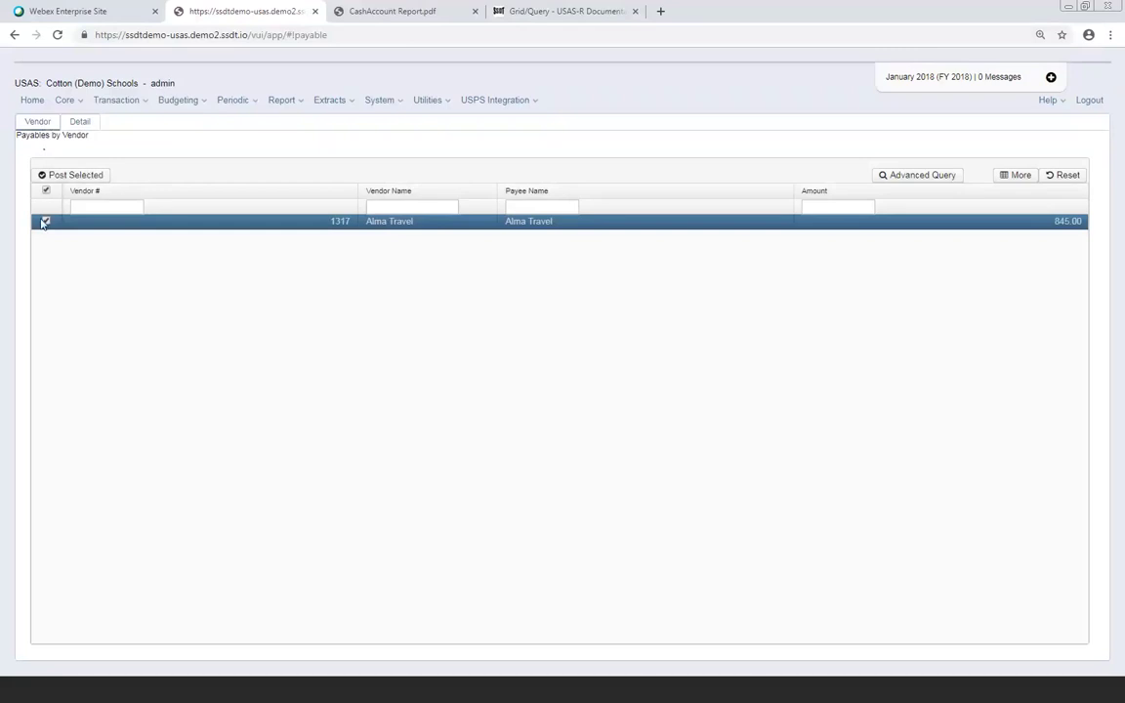
# Post the selected Alma Travel payable with Post Selected to review the disbursement summary
pyautogui.click(95, 178)
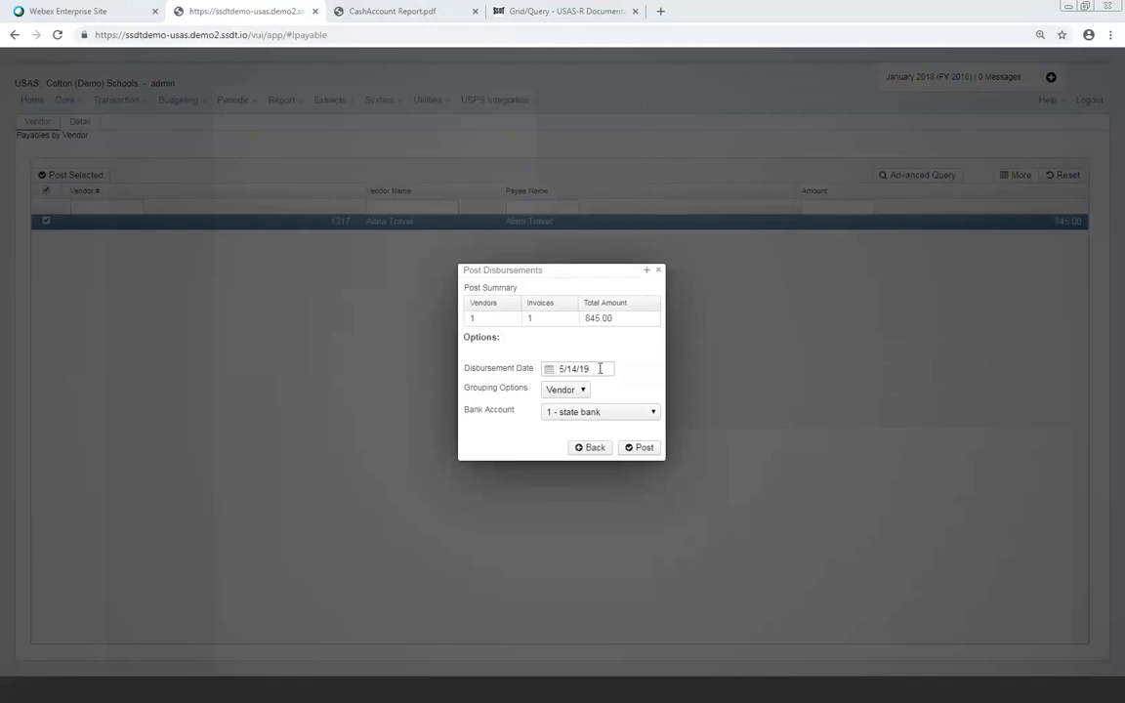
# Set the disbursement date to 01/20/18, trying Invoice grouping but keeping it on Vendor
pyautogui.moveTo(602, 369); pyautogui.dragTo(542, 371)
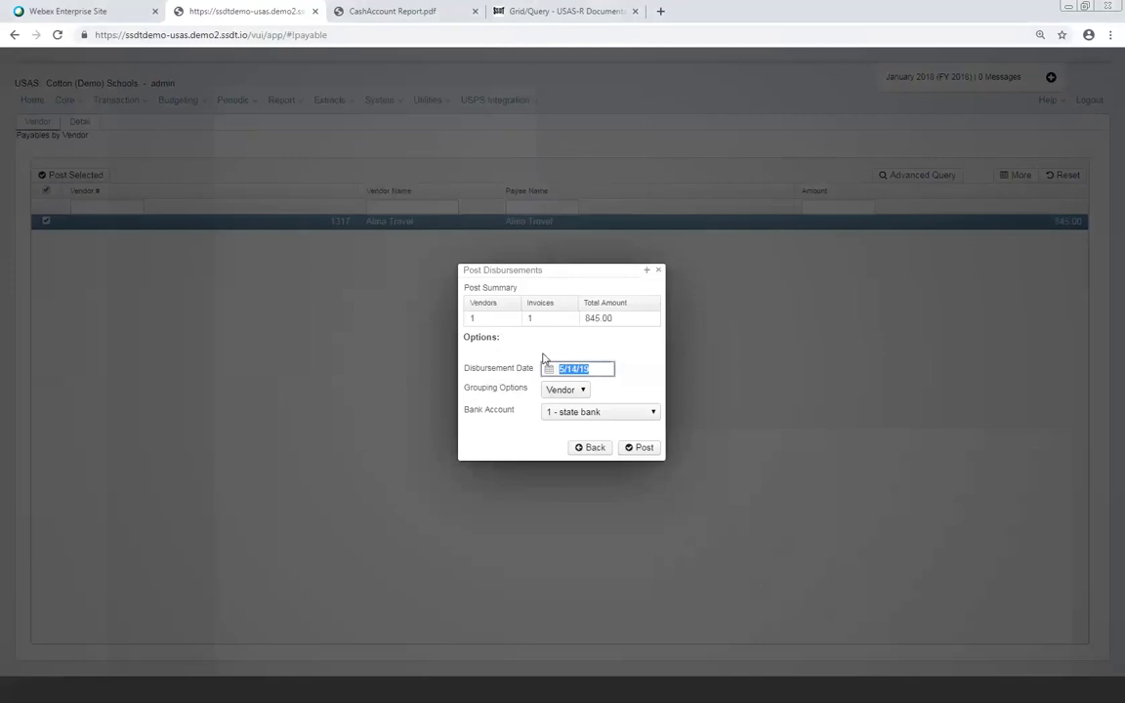
pyautogui.write('01/20/18')
pyautogui.press('Tab')
pyautogui.click(583, 390)
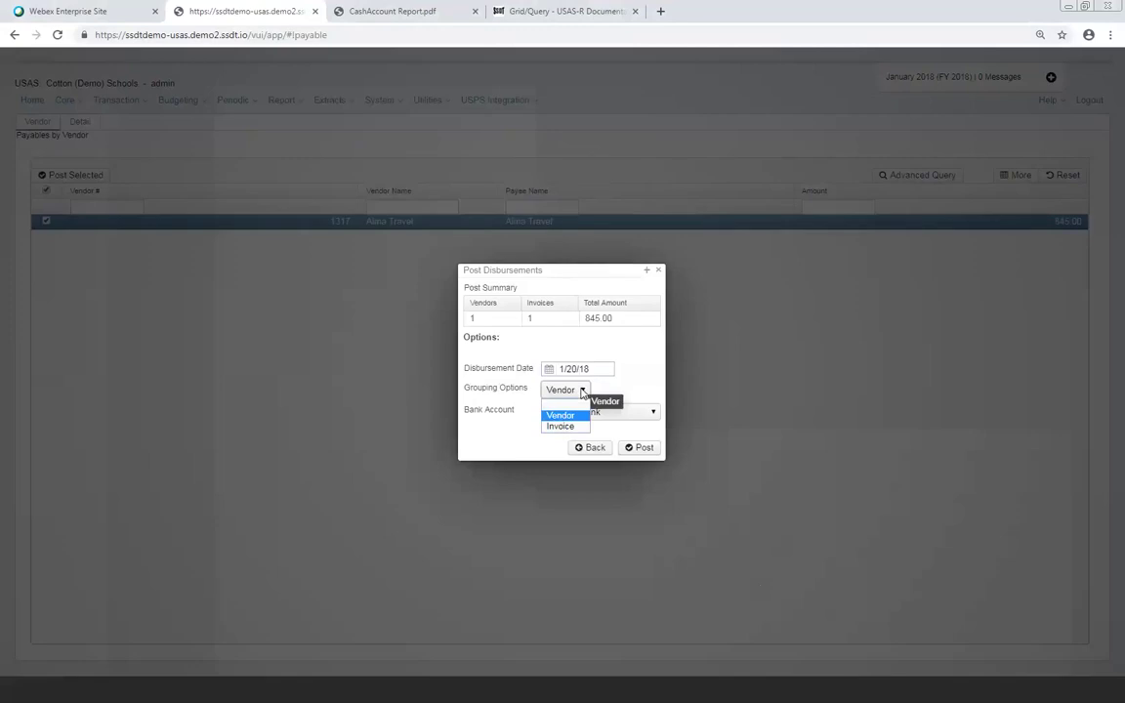
pyautogui.click(558, 426)
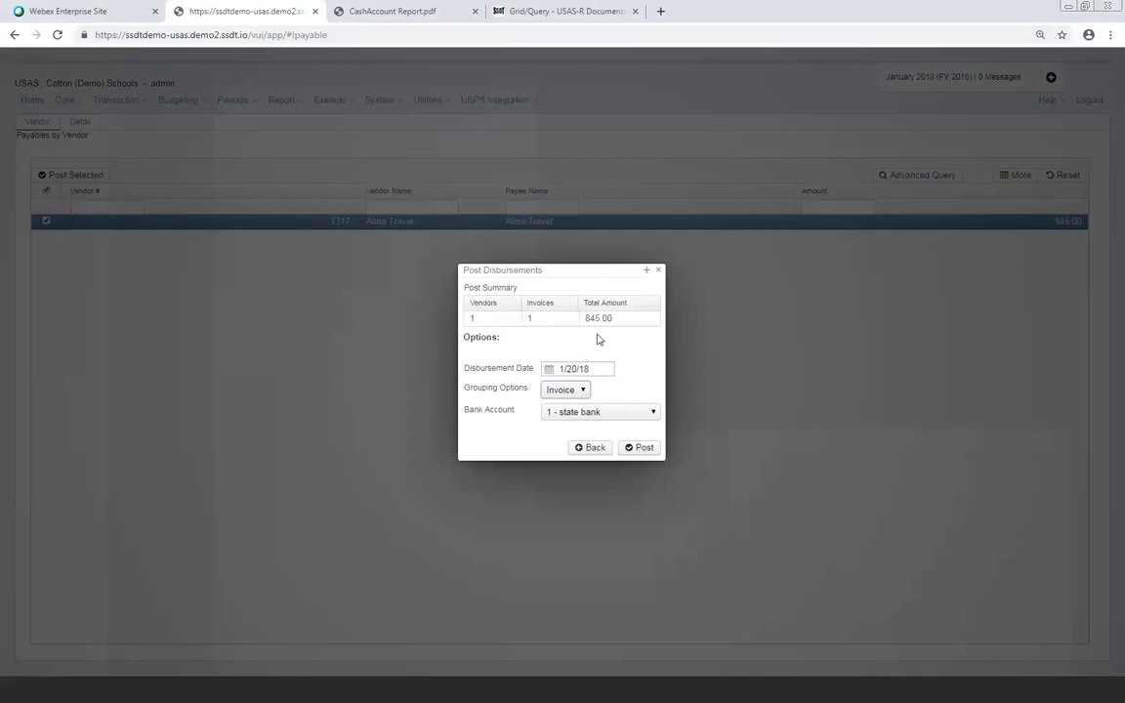
pyautogui.click(582, 390)
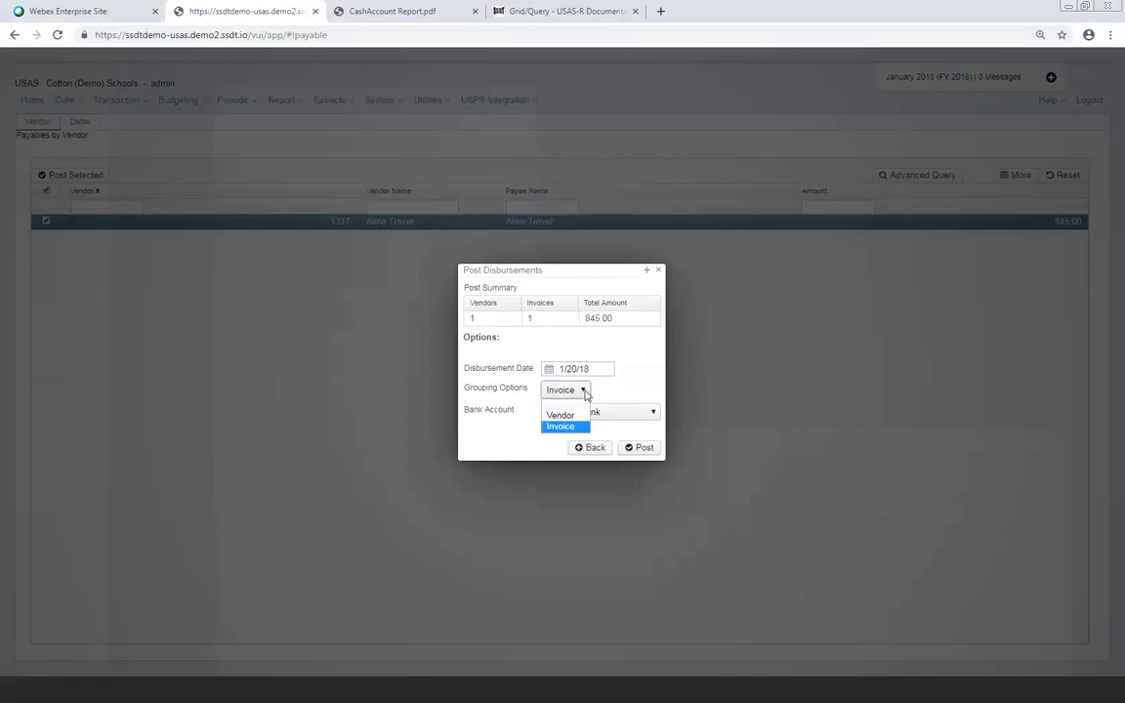
pyautogui.click(565, 416)
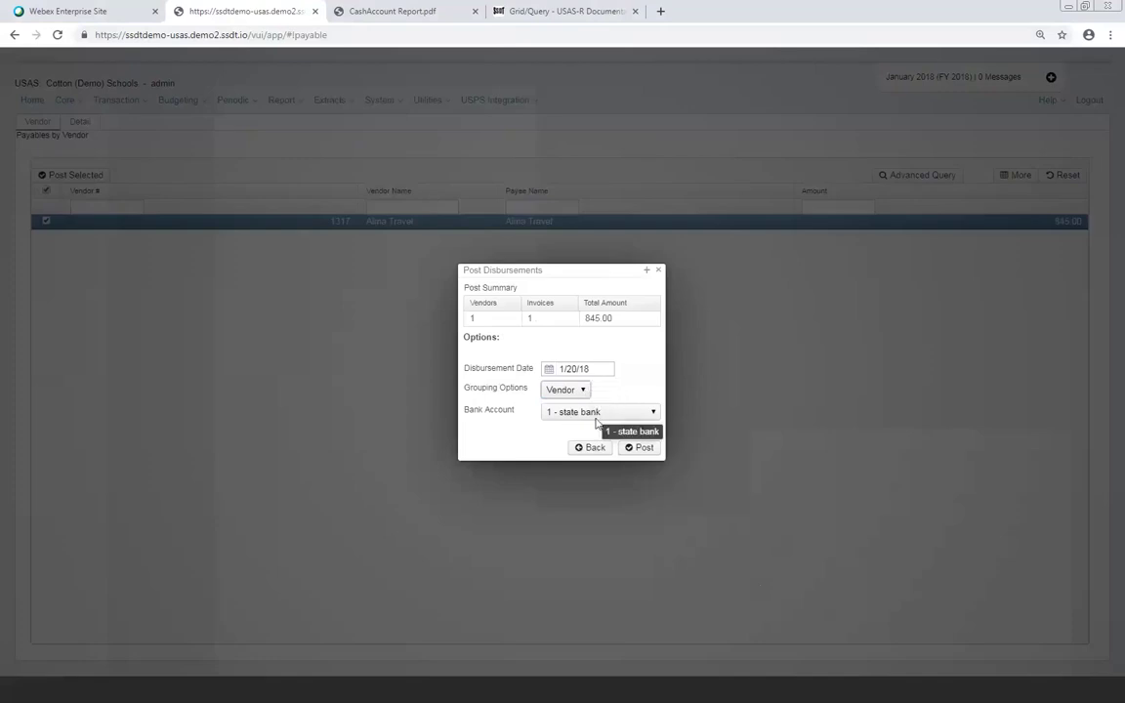
# Pay the disbursement from 2 - Default Bank Account and post it
pyautogui.click(647, 412)
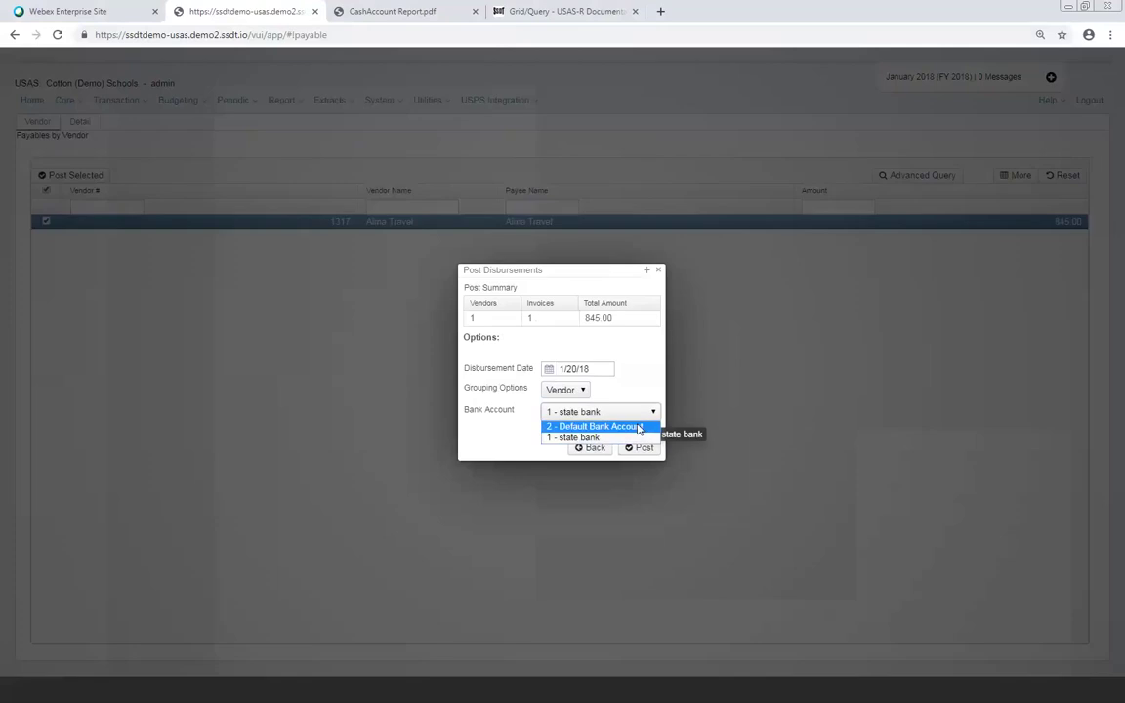
pyautogui.click(640, 427)
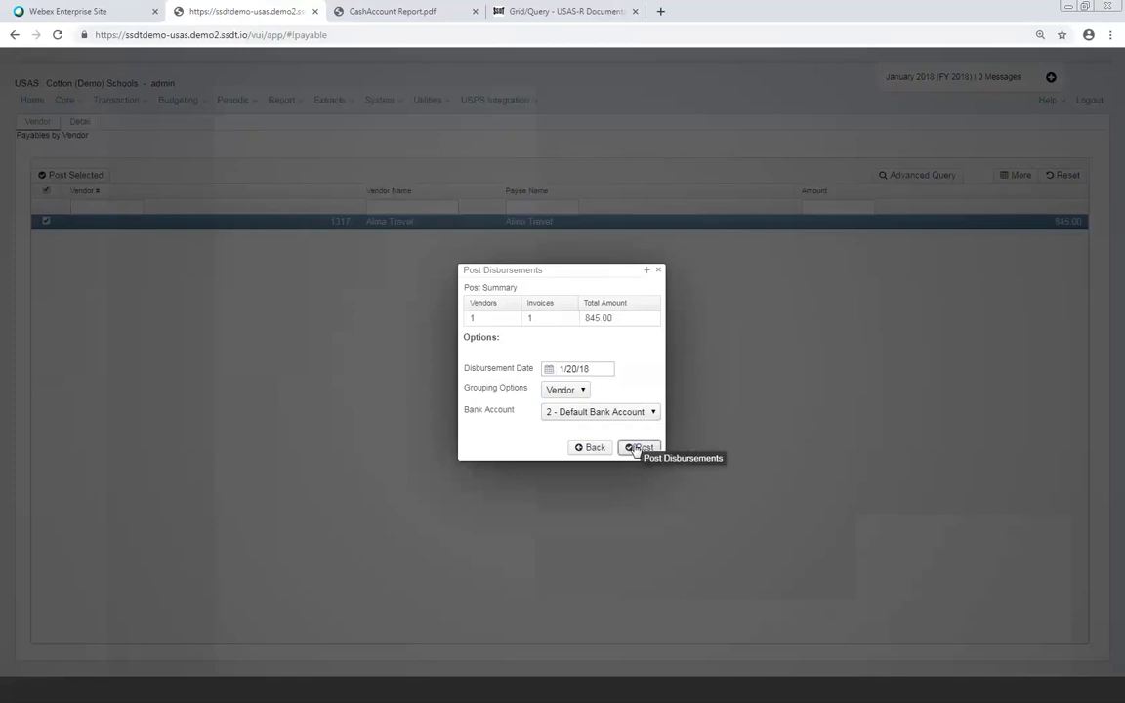
pyautogui.click(636, 448)
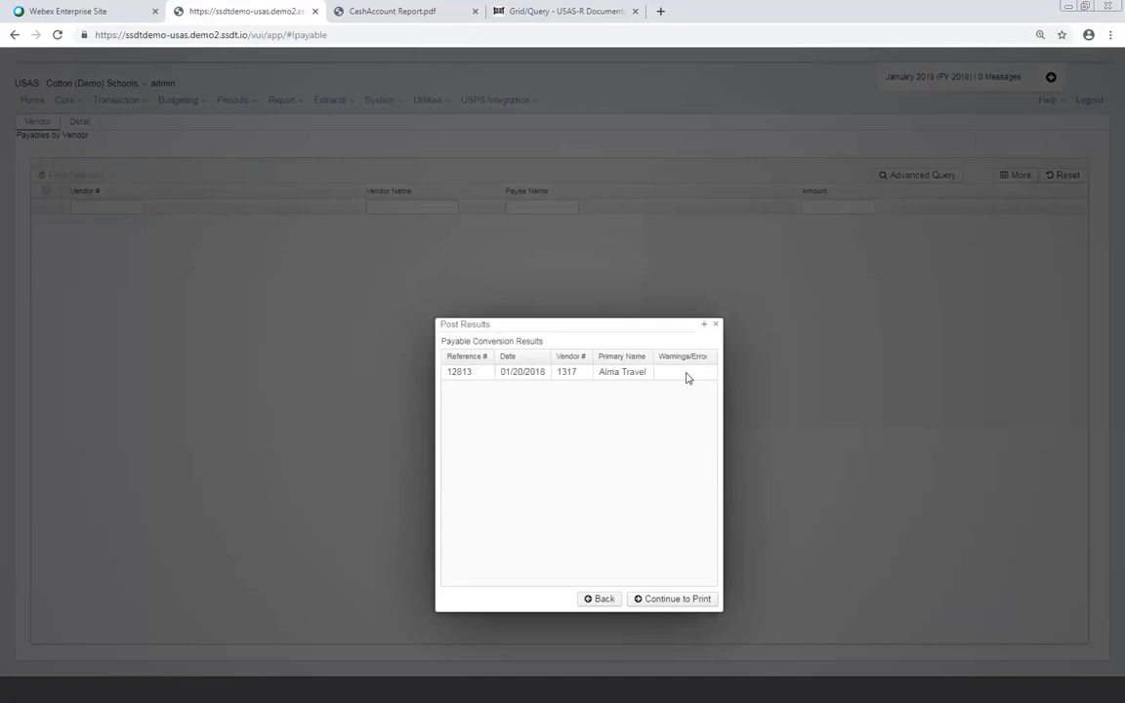
# Accept the post results for reference 12813 and continue to printing
pyautogui.click(664, 599)
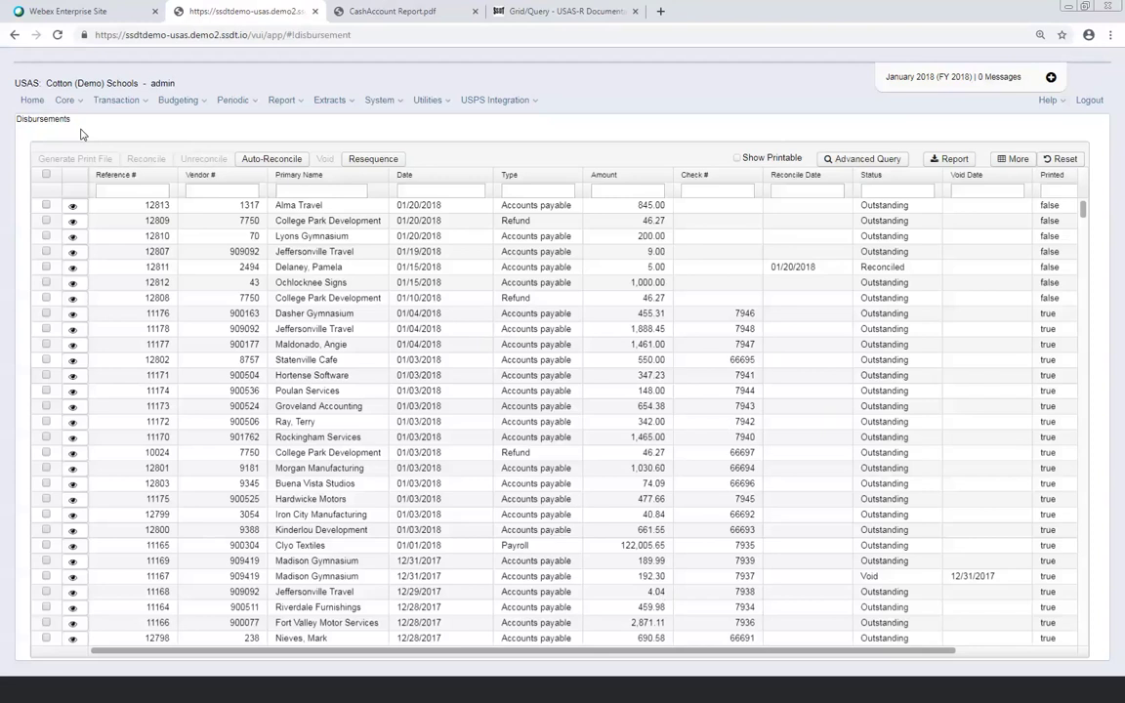
# Turn on Show Printable to list only the six unprinted disbursements
pyautogui.click(738, 160)
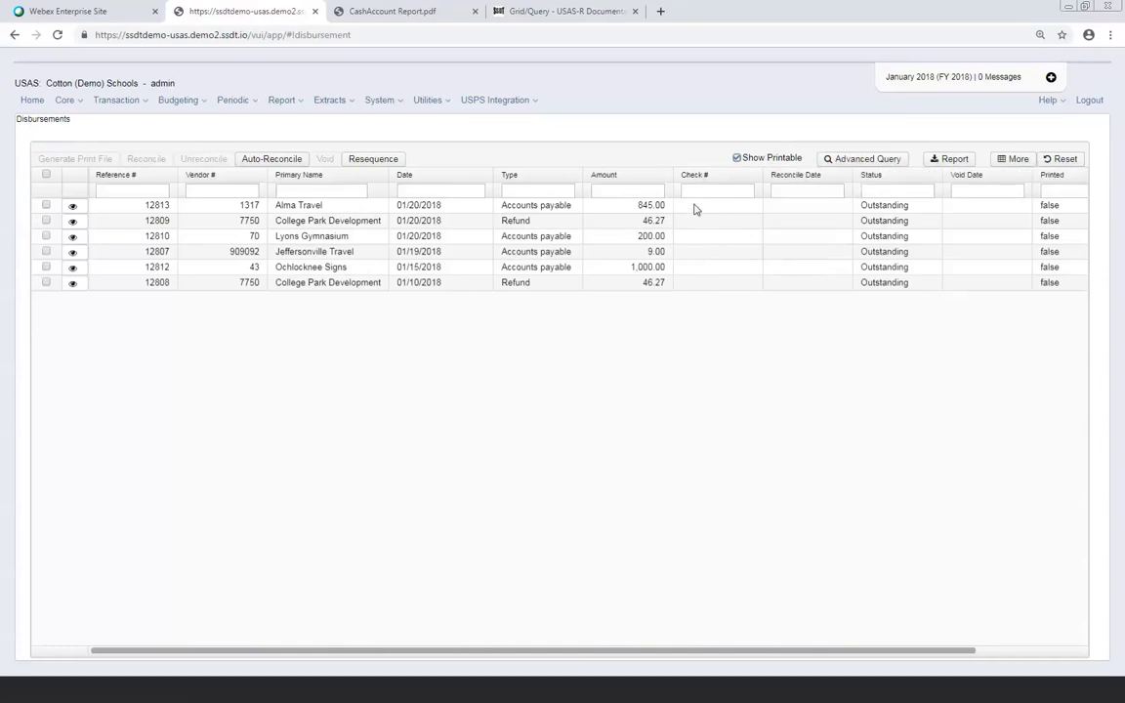
# Select disbursement 12813 for Alma Travel and open Generate Print File
pyautogui.click(46, 205)
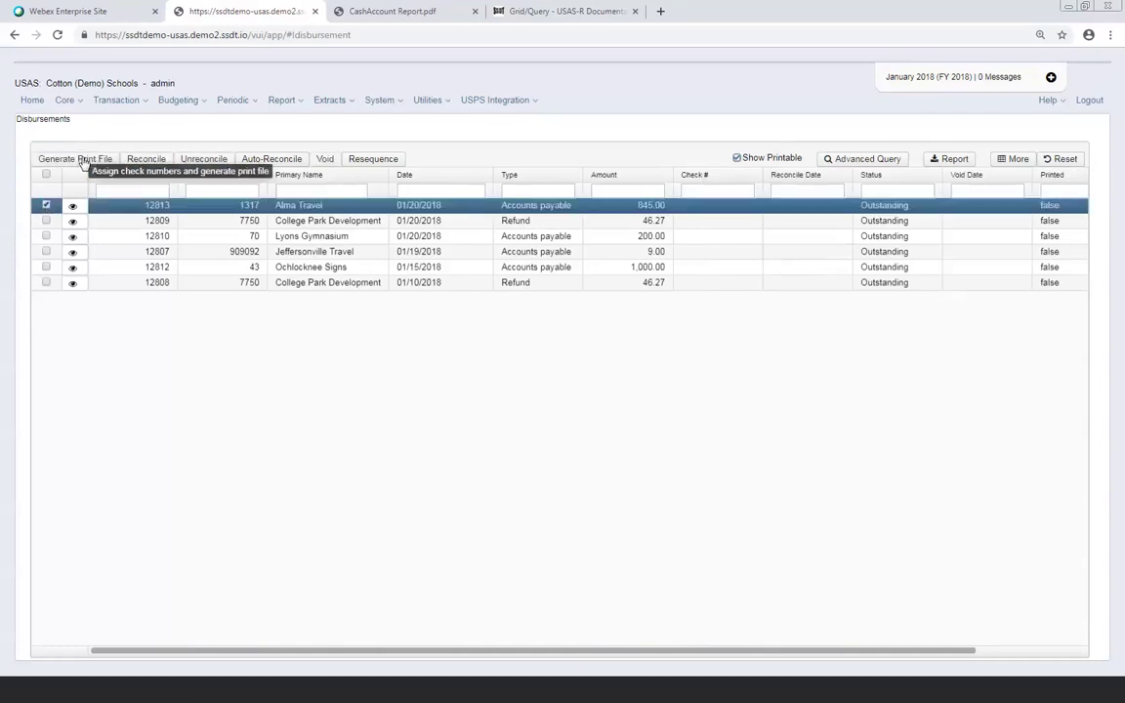
pyautogui.click(83, 159)
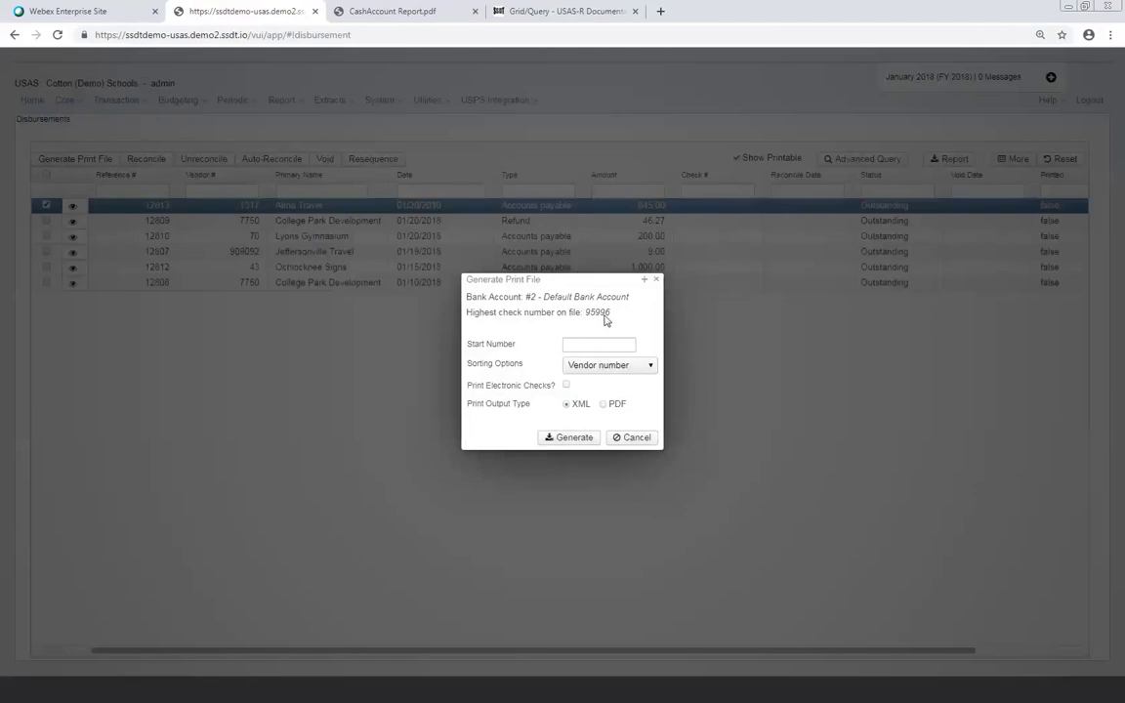
# Generate the XML print file sorted by vendor number, with electronic checks left off
pyautogui.click(601, 346)
pyautogui.click(648, 365)
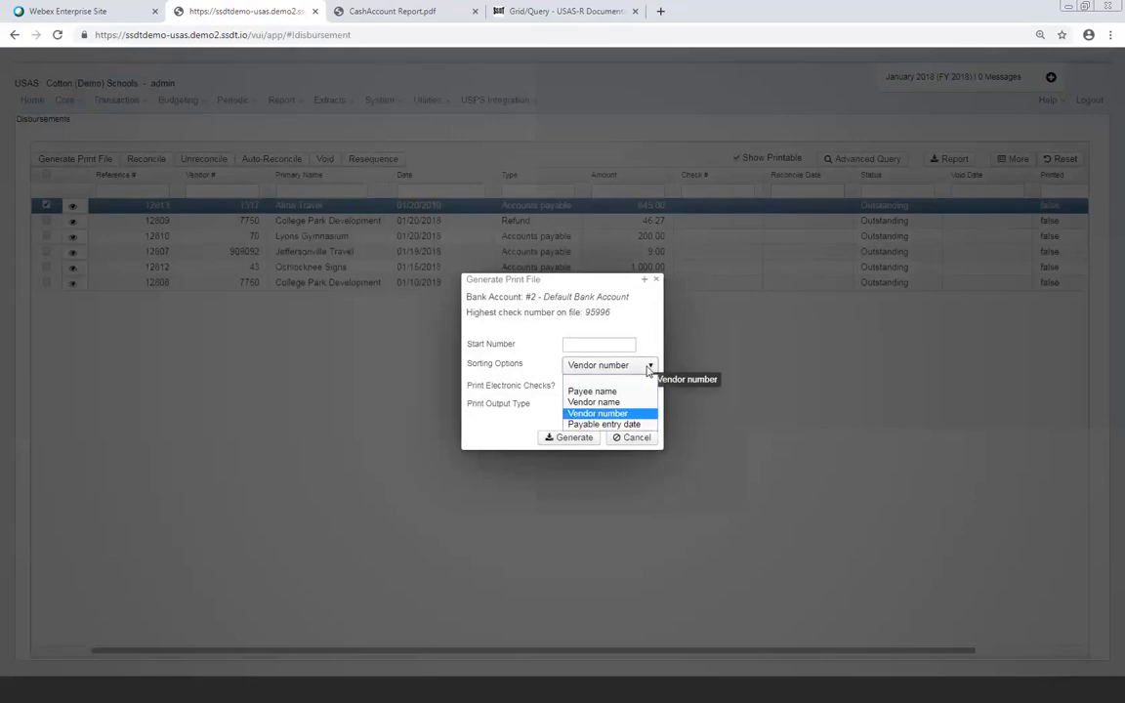
pyautogui.click(477, 436)
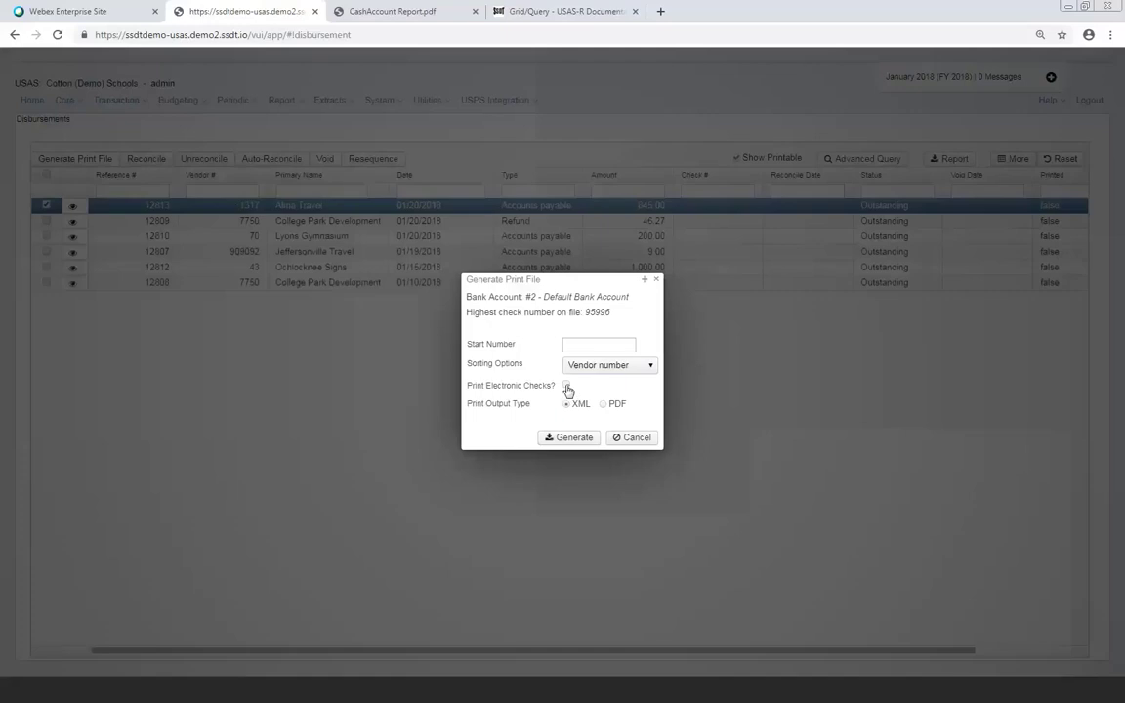
pyautogui.click(566, 385)
pyautogui.click(566, 385)
pyautogui.click(570, 438)
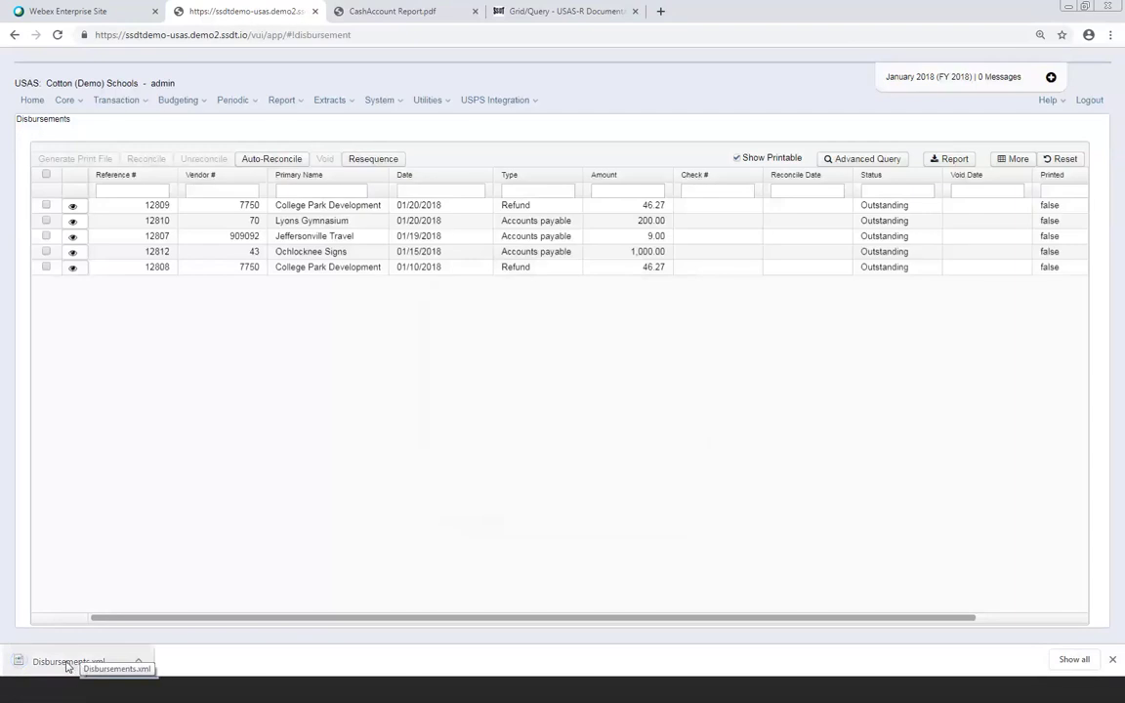
# View and close the downloaded Disbursements.xml print file, then uncheck Show Printable to list all disbursements
pyautogui.click(65, 663)
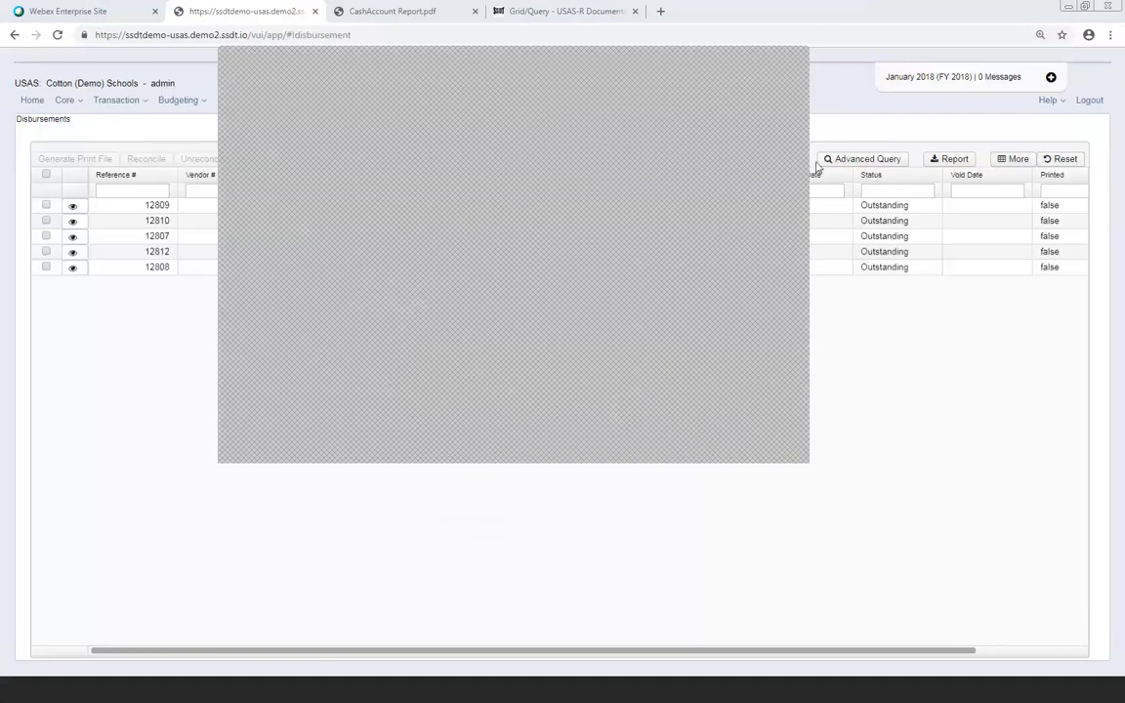
pyautogui.click(794, 64)
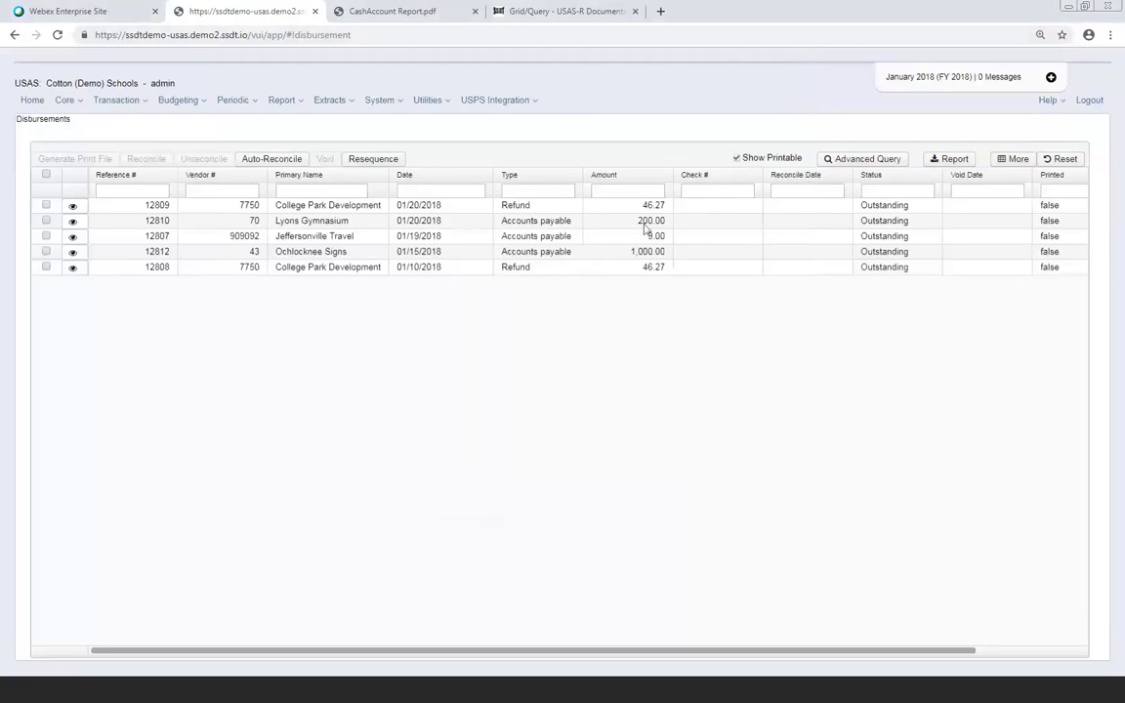
pyautogui.click(738, 159)
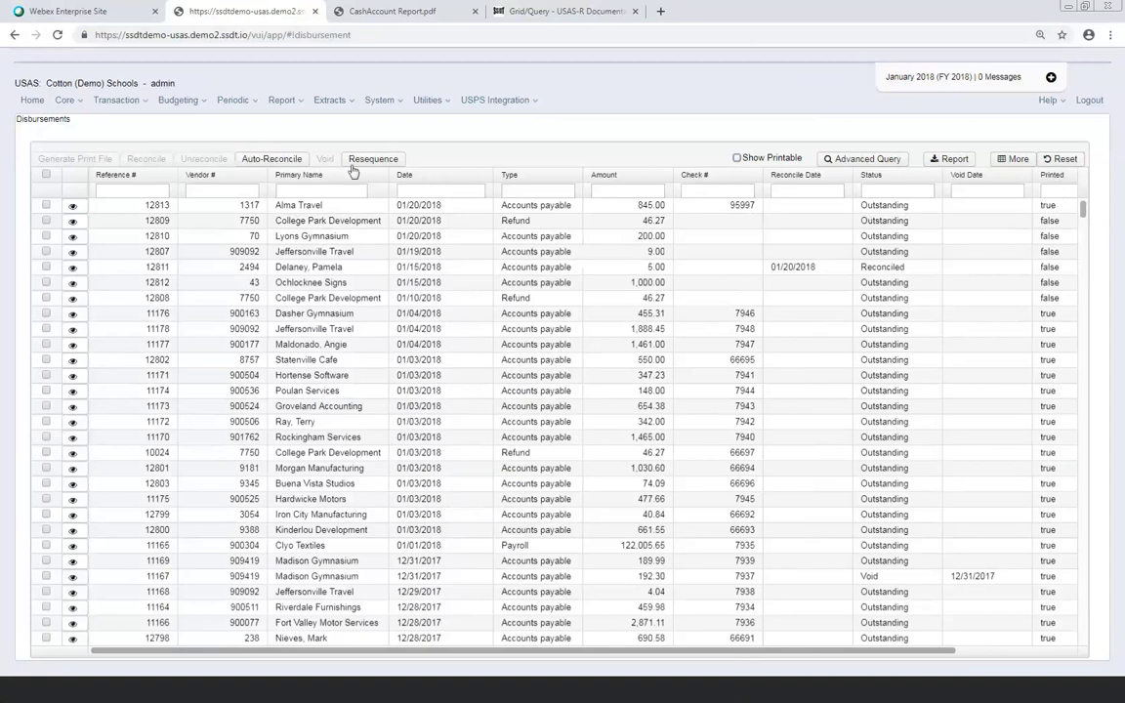
# View disbursement 12813's detail record: check 95997 with six line items
pyautogui.click(72, 207)
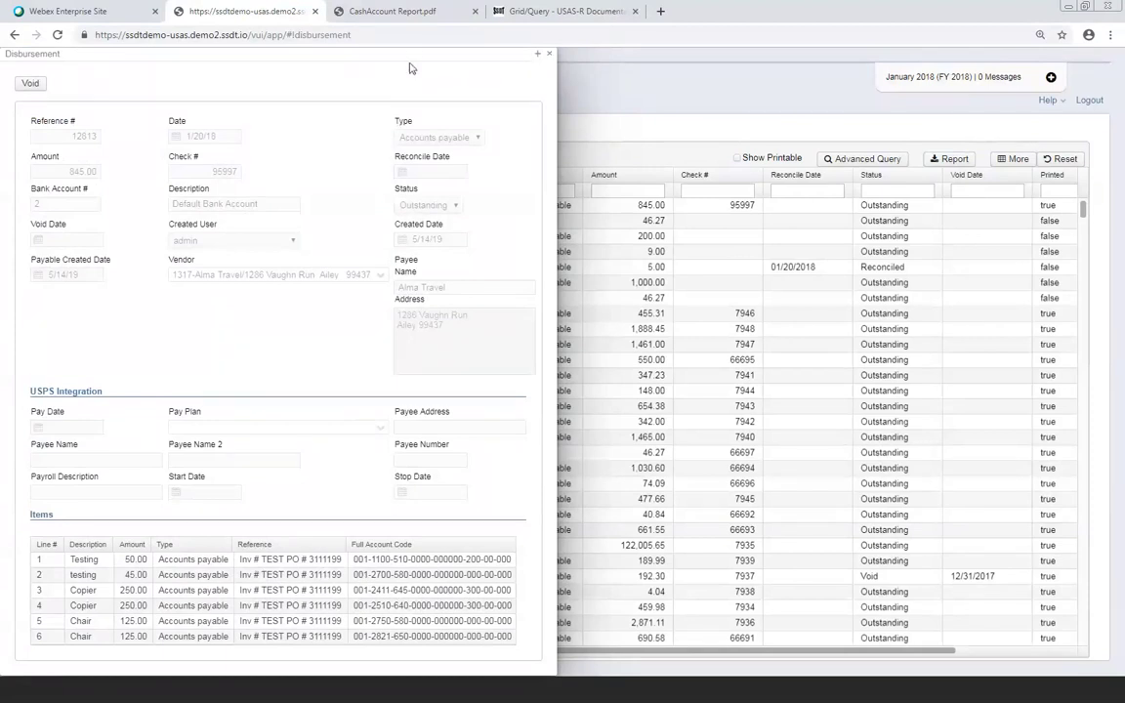
# Close the disbursement 12813 detail to return to the full Disbursements list
pyautogui.click(549, 58)
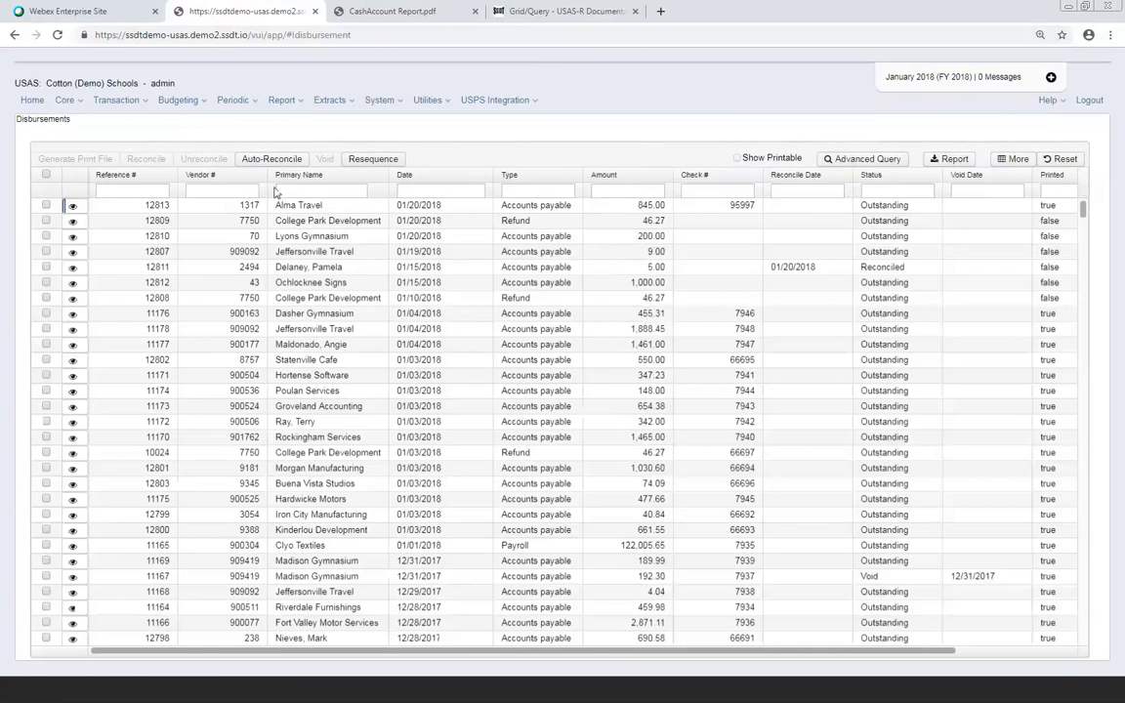
# Select Alma Travel disbursement 12813, back out of reconciling, and open its void form dated 5/14/19
pyautogui.click(46, 205)
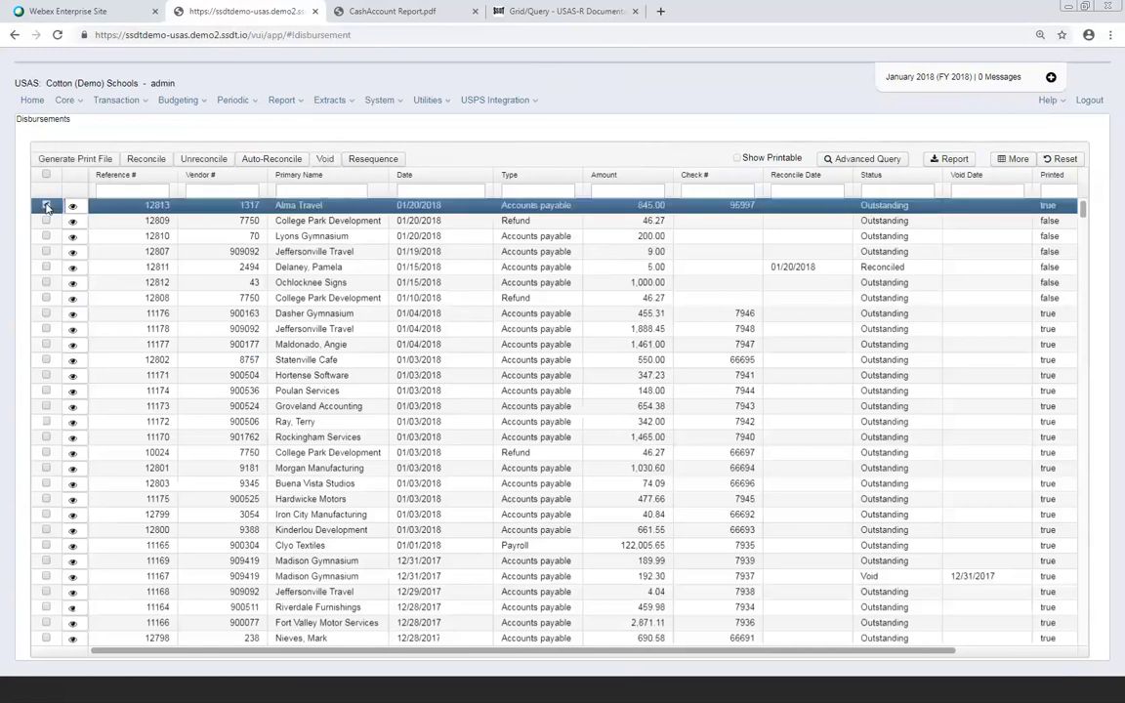
pyautogui.click(146, 159)
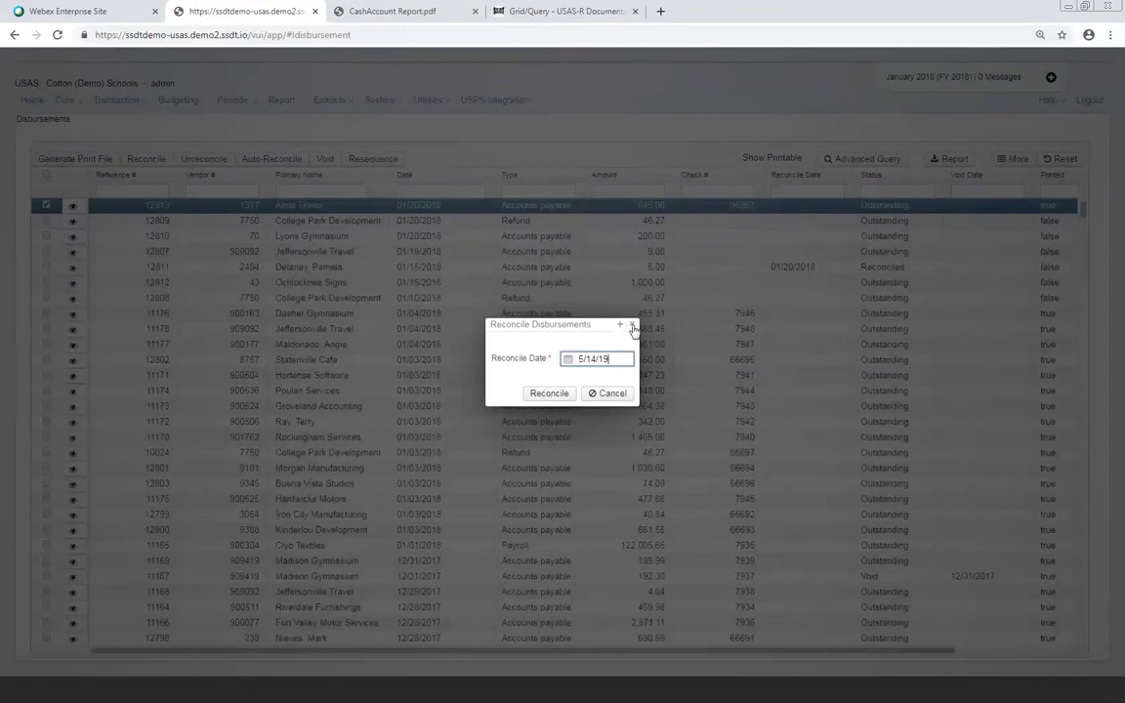
pyautogui.click(632, 325)
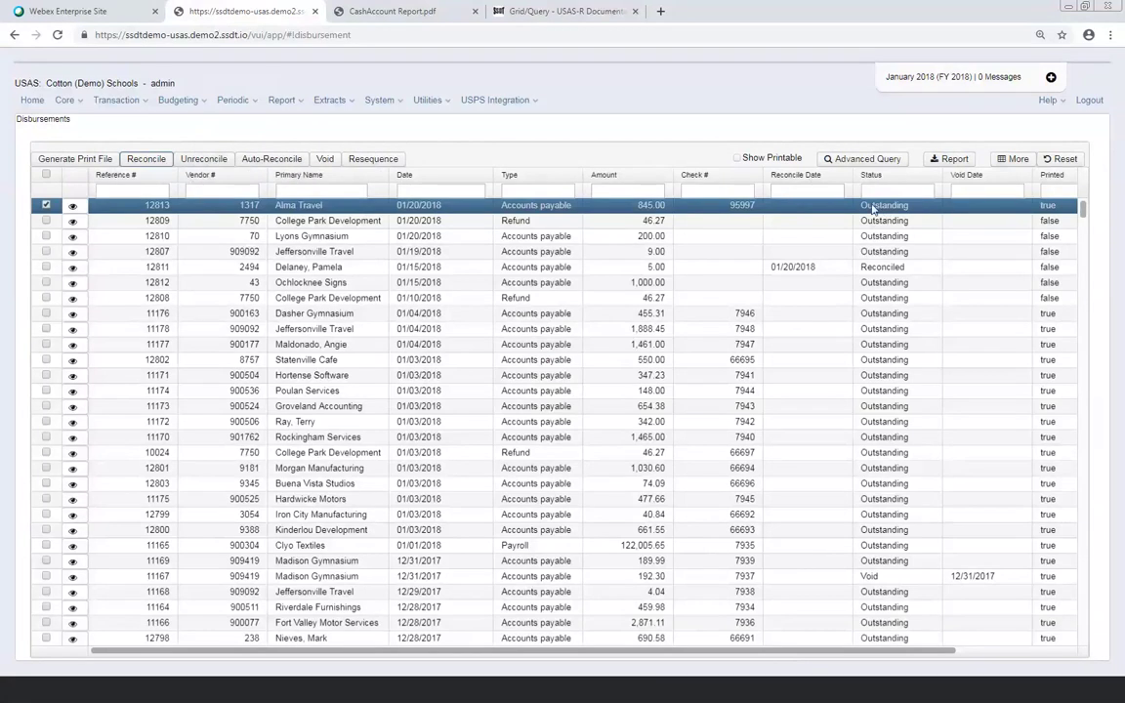
pyautogui.click(323, 160)
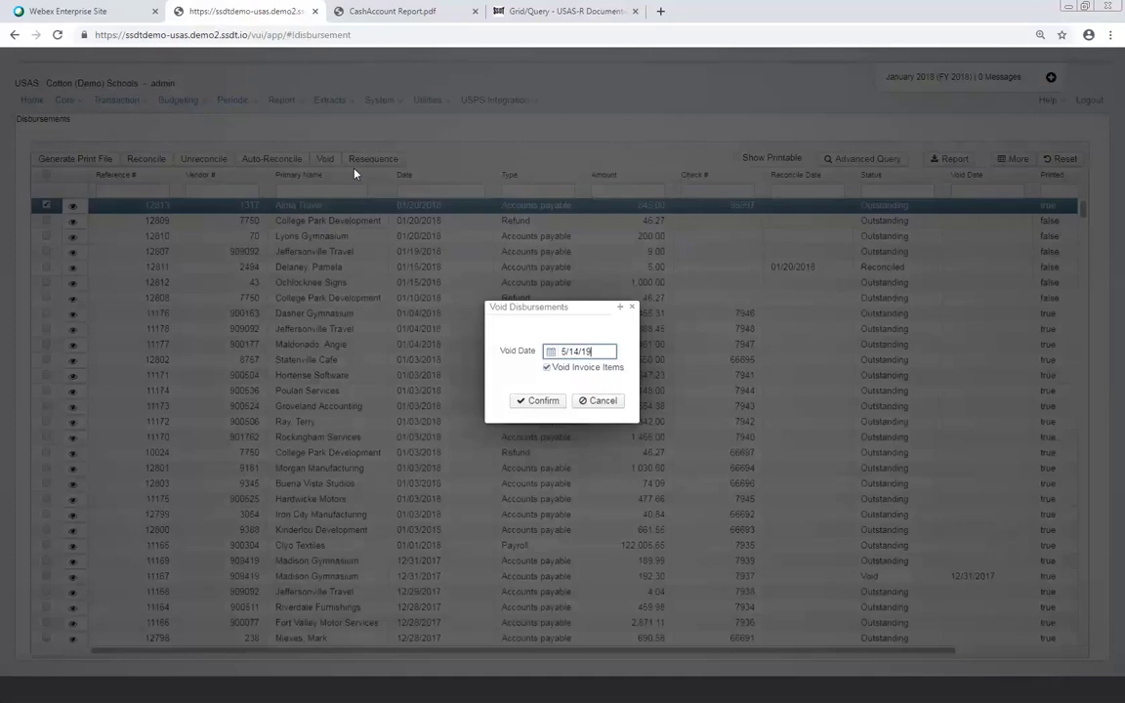
# Turn off Void Invoice Items for the 12813 void, keeping the 5/14/19 date
pyautogui.click(547, 368)
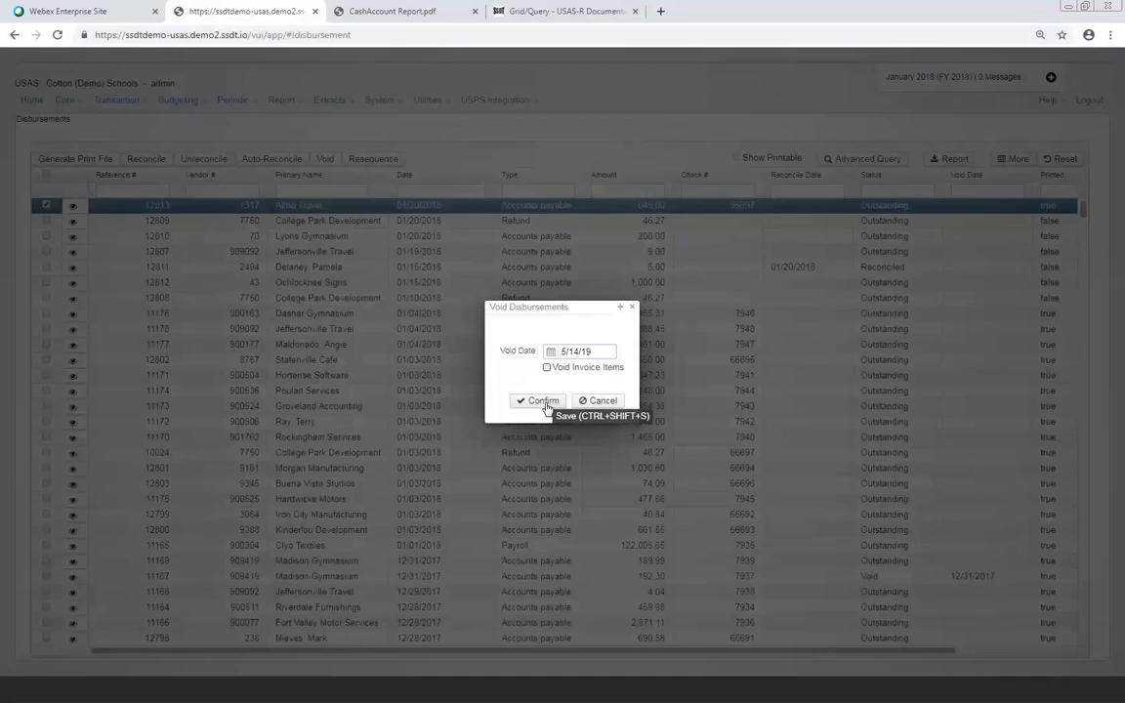
pyautogui.click(546, 368)
pyautogui.click(547, 367)
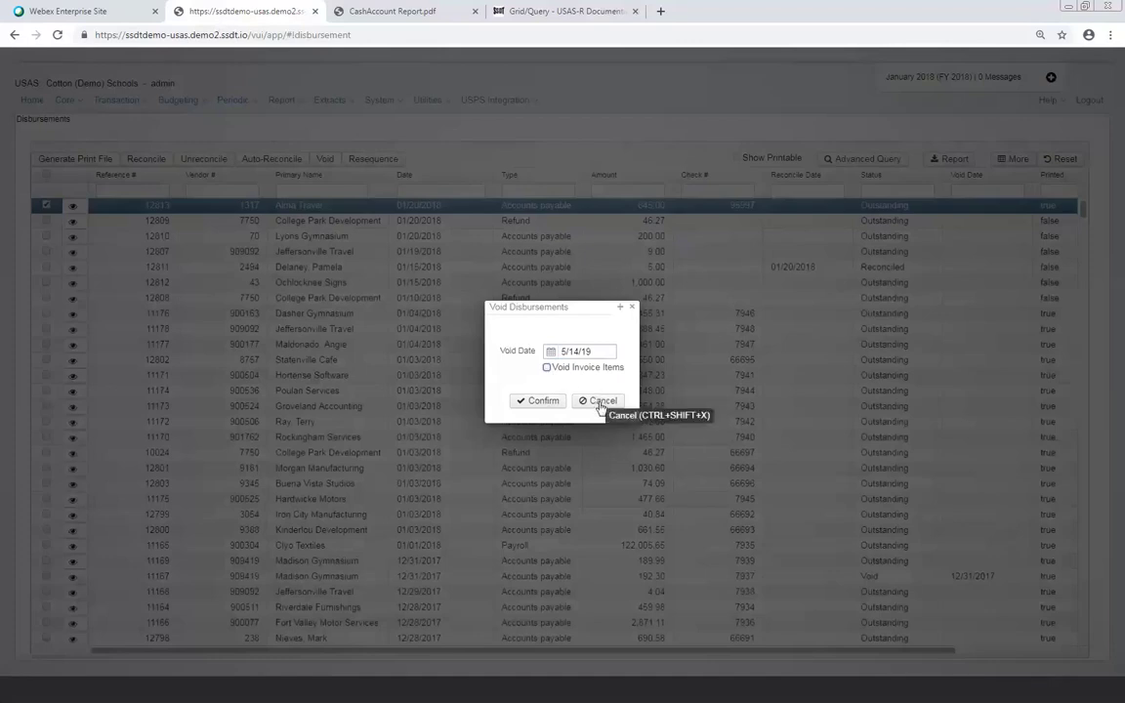
pyautogui.click(599, 402)
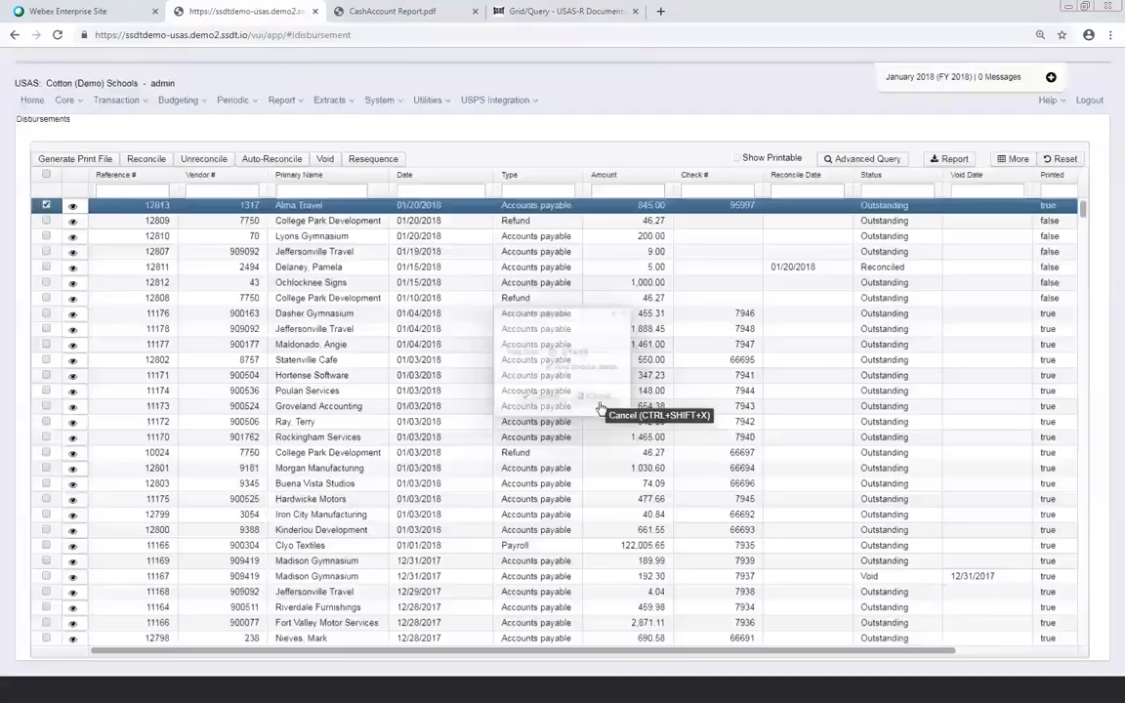
pyautogui.click(361, 161)
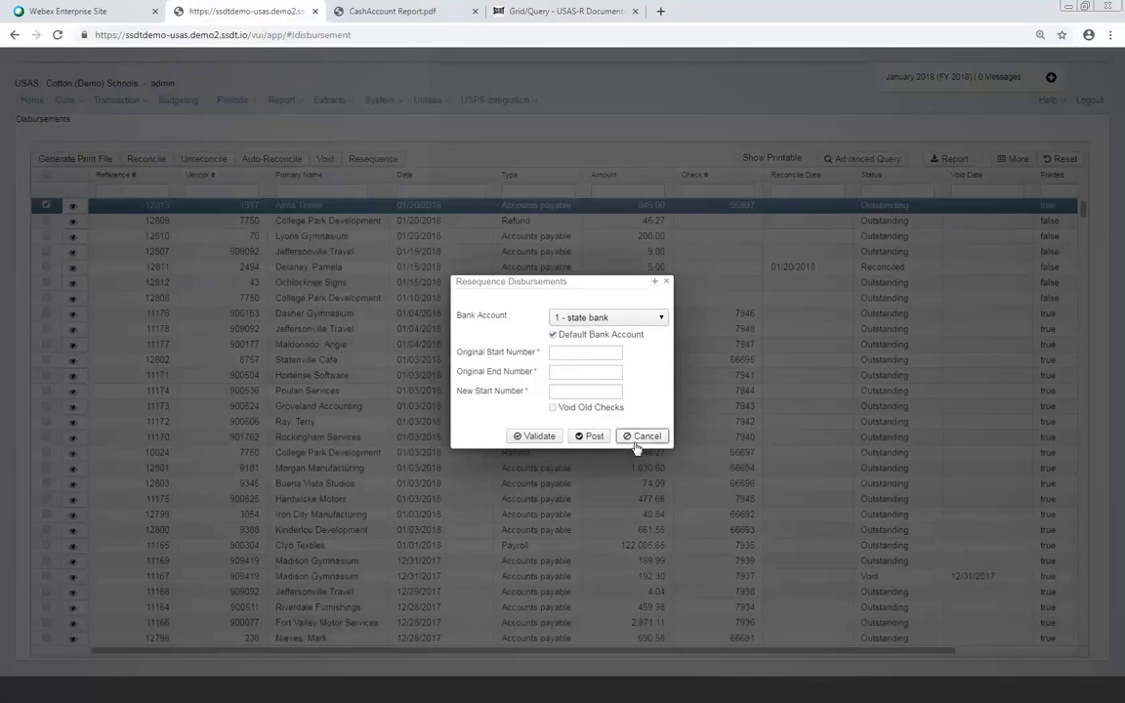
pyautogui.click(641, 438)
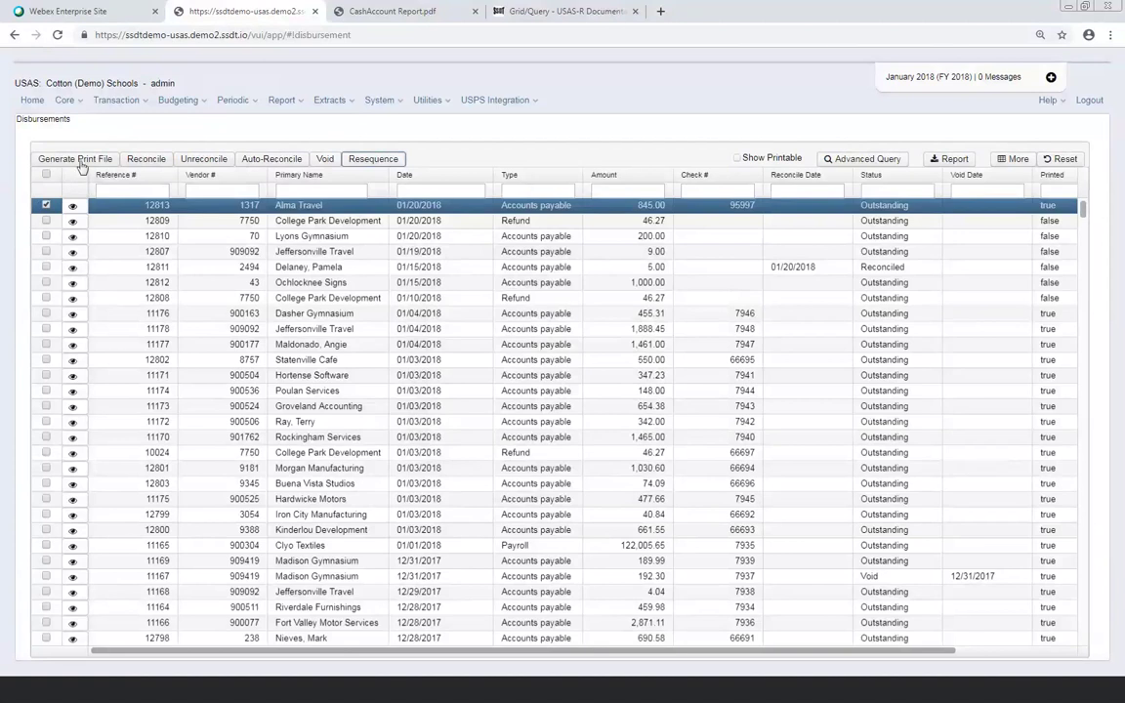
pyautogui.click(80, 158)
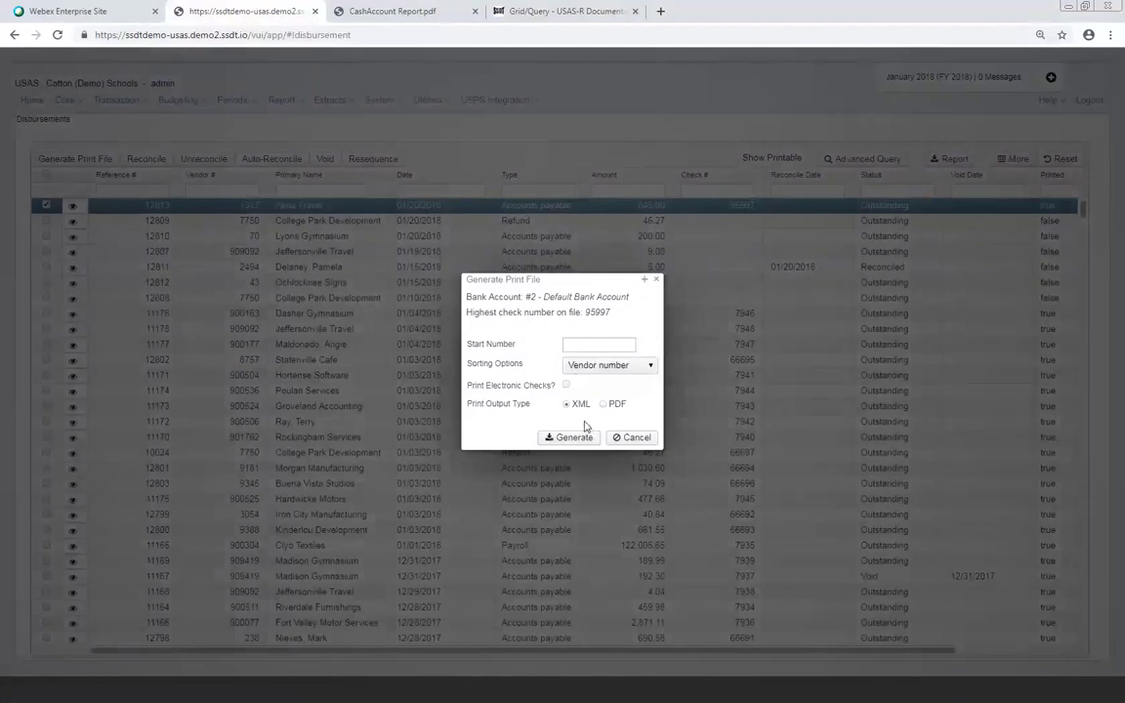
pyautogui.click(655, 279)
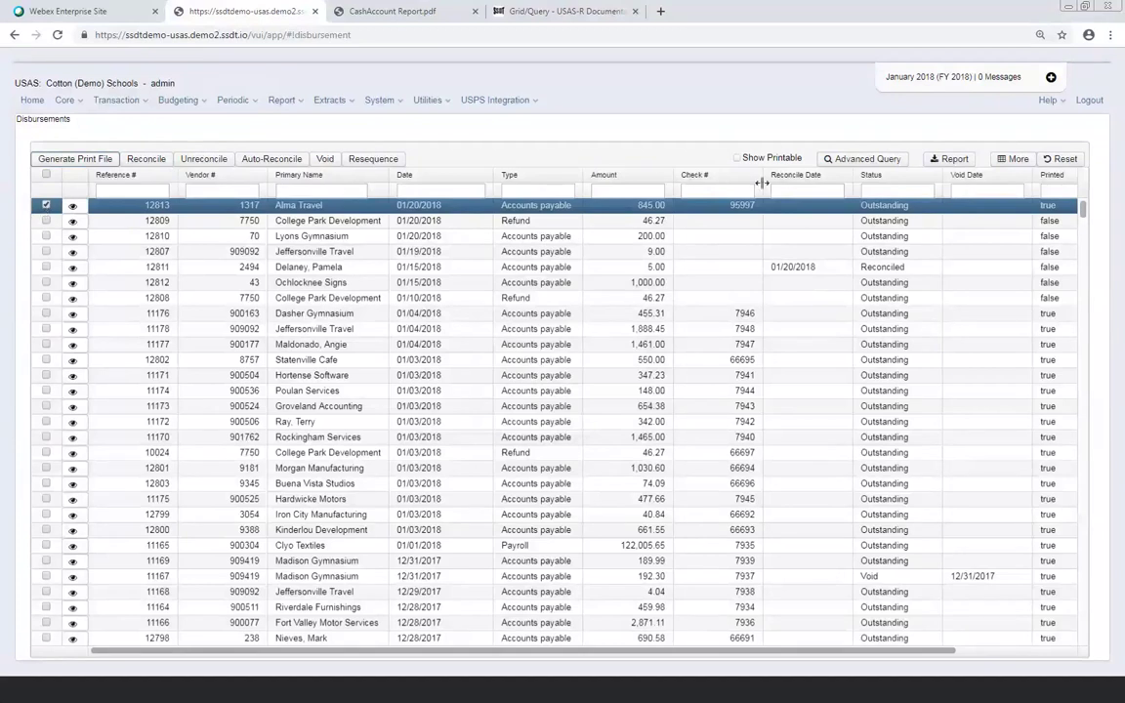
pyautogui.click(98, 158)
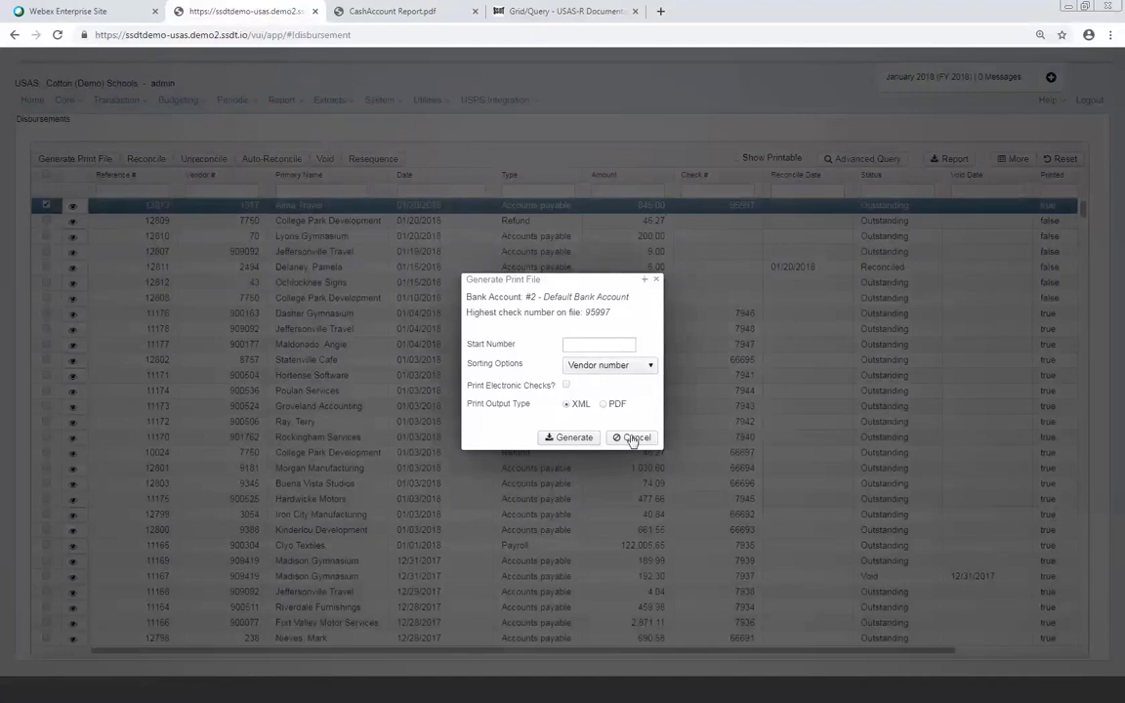
pyautogui.click(656, 282)
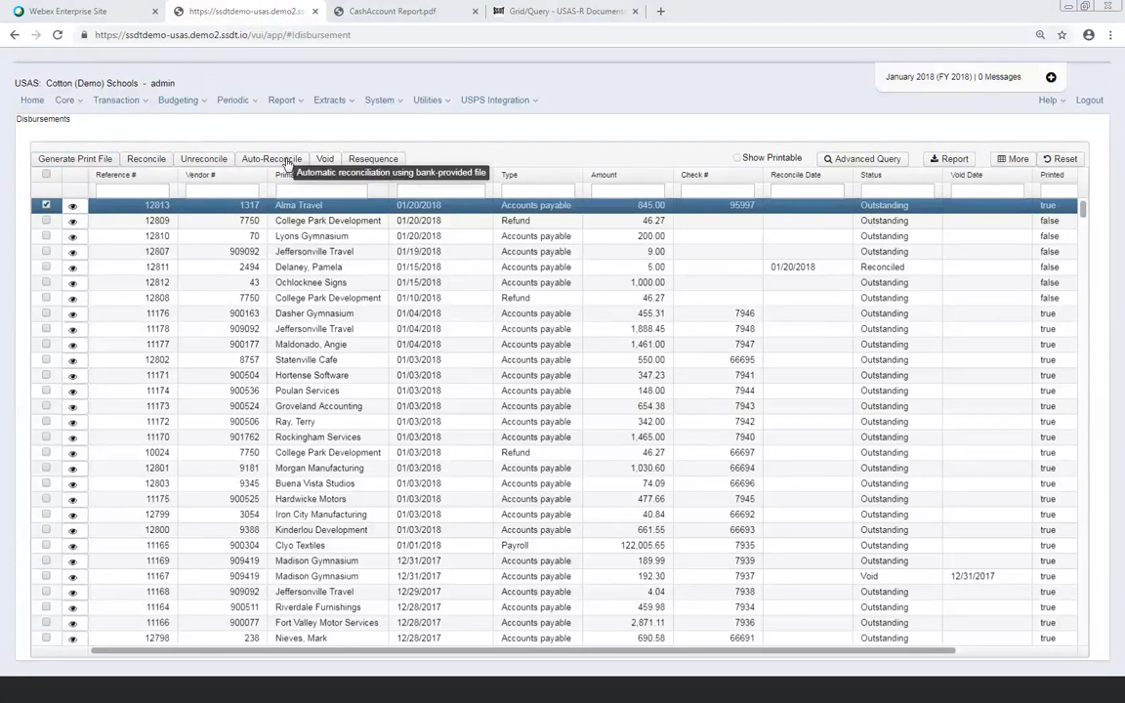
# Go to Utilities > Automatic Reconciliation to reach the import-format page
pyautogui.click(446, 103)
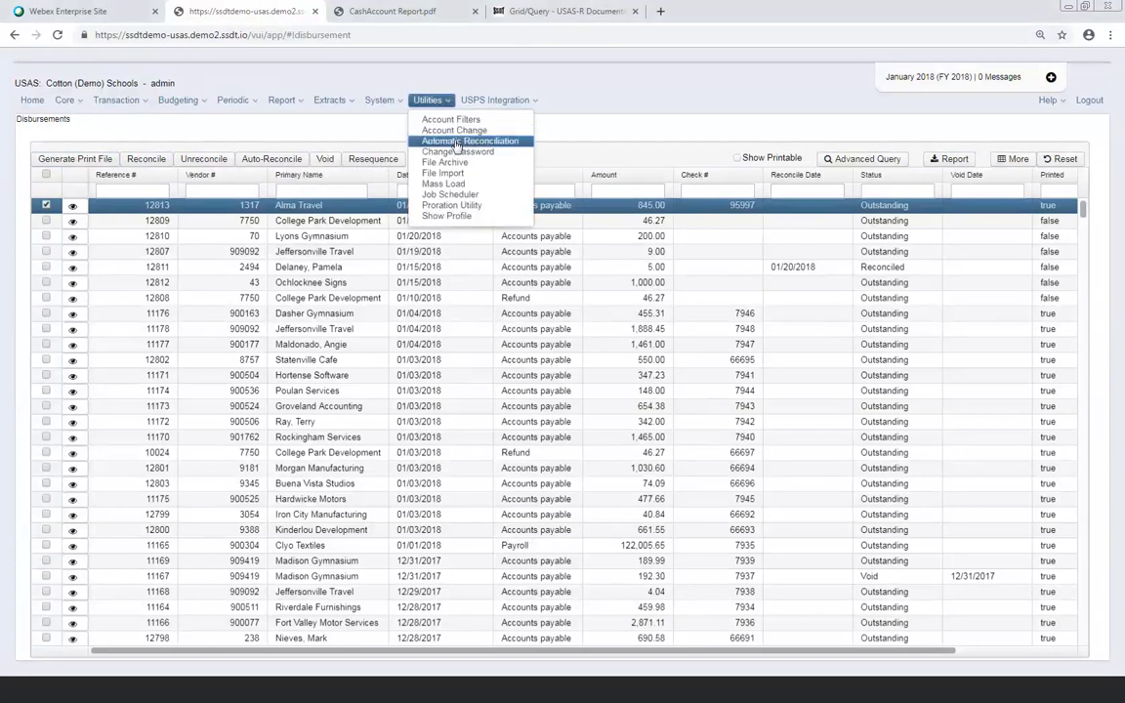
pyautogui.click(456, 143)
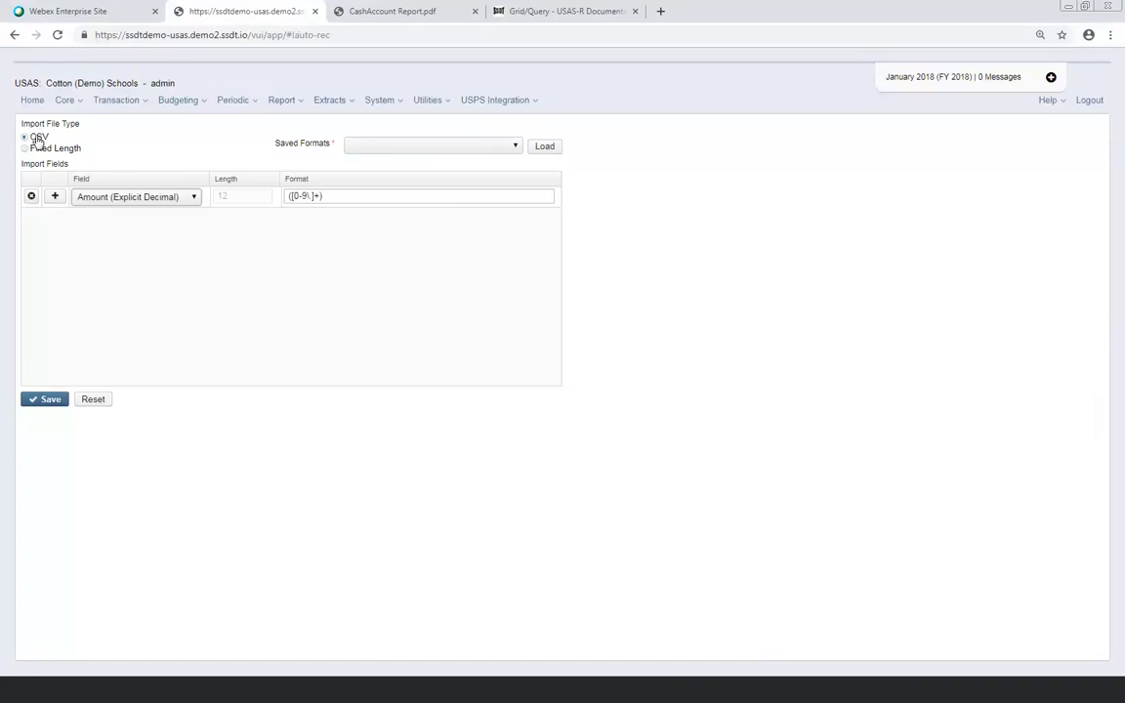
pyautogui.click(196, 197)
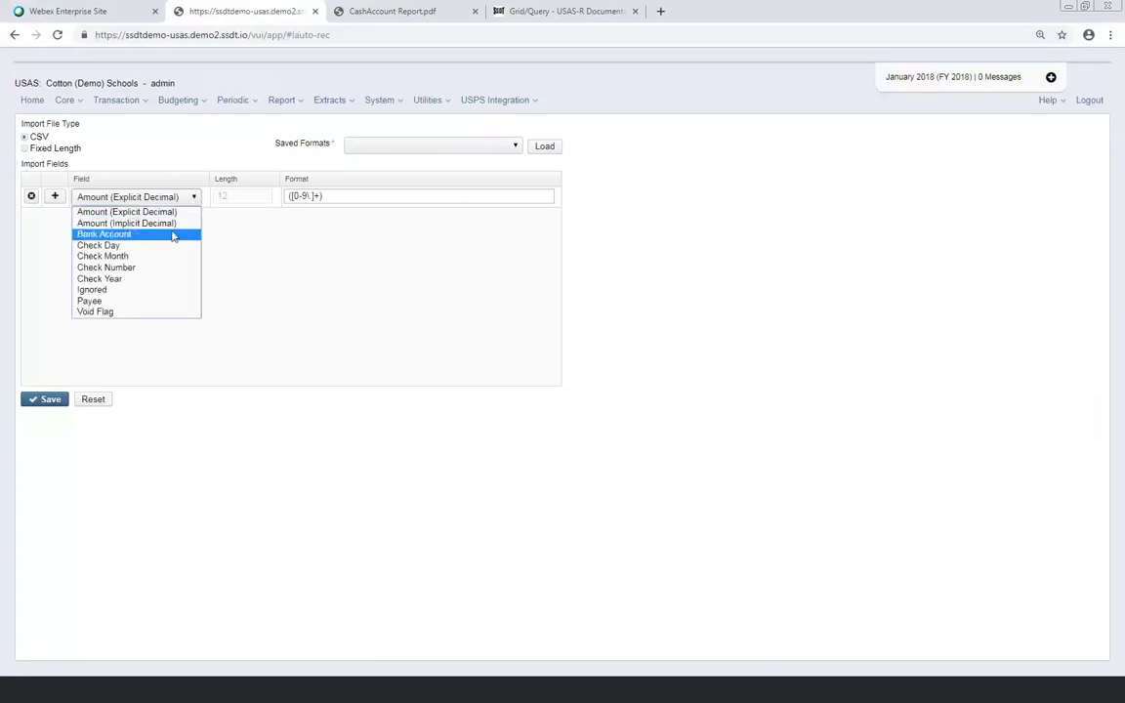
# Set the CSV fields to Check Number and Amount (Implicit Decimal), adding a third row
pyautogui.click(149, 271)
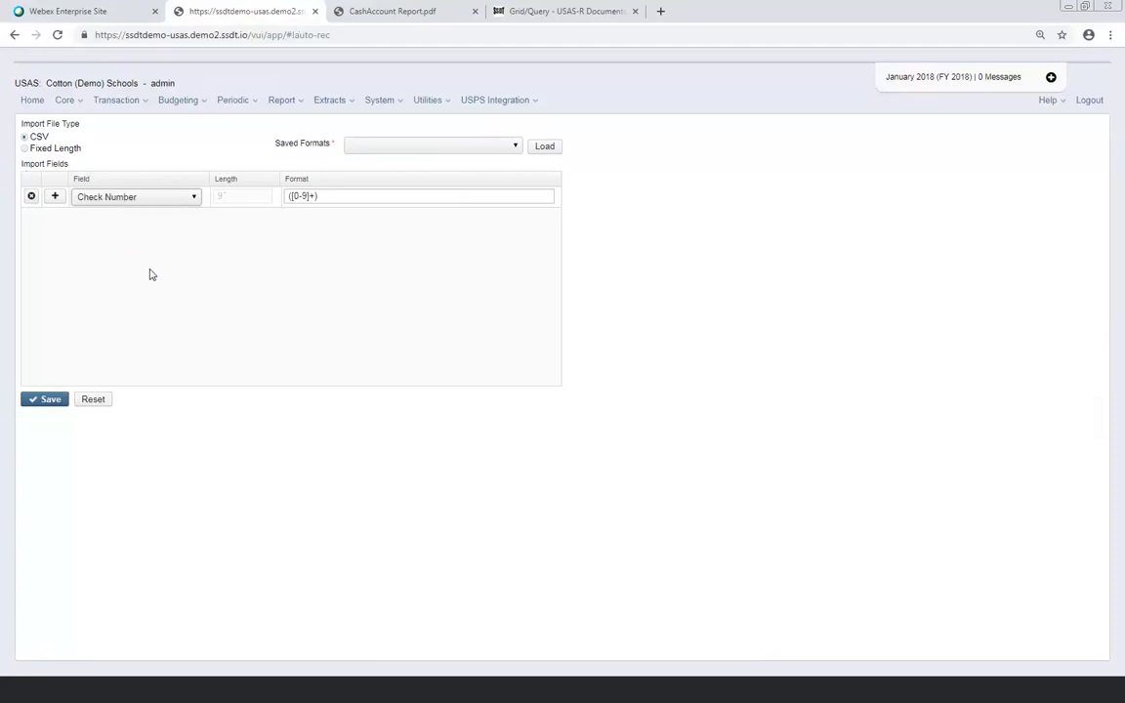
pyautogui.click(55, 197)
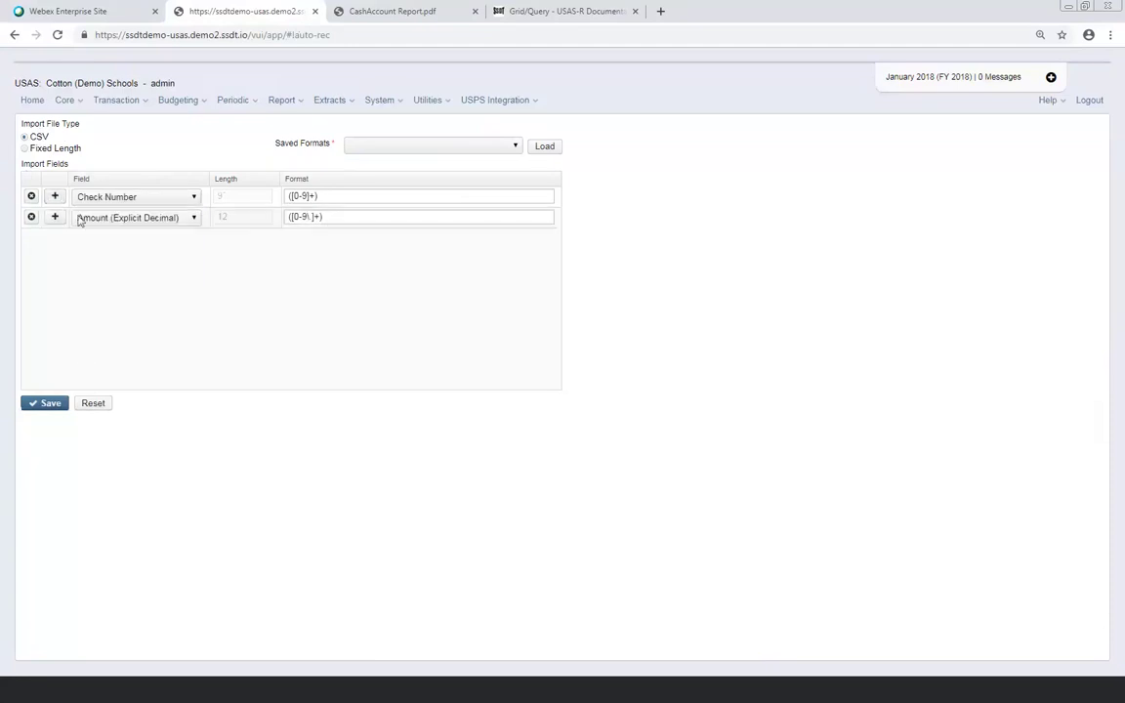
pyautogui.click(194, 219)
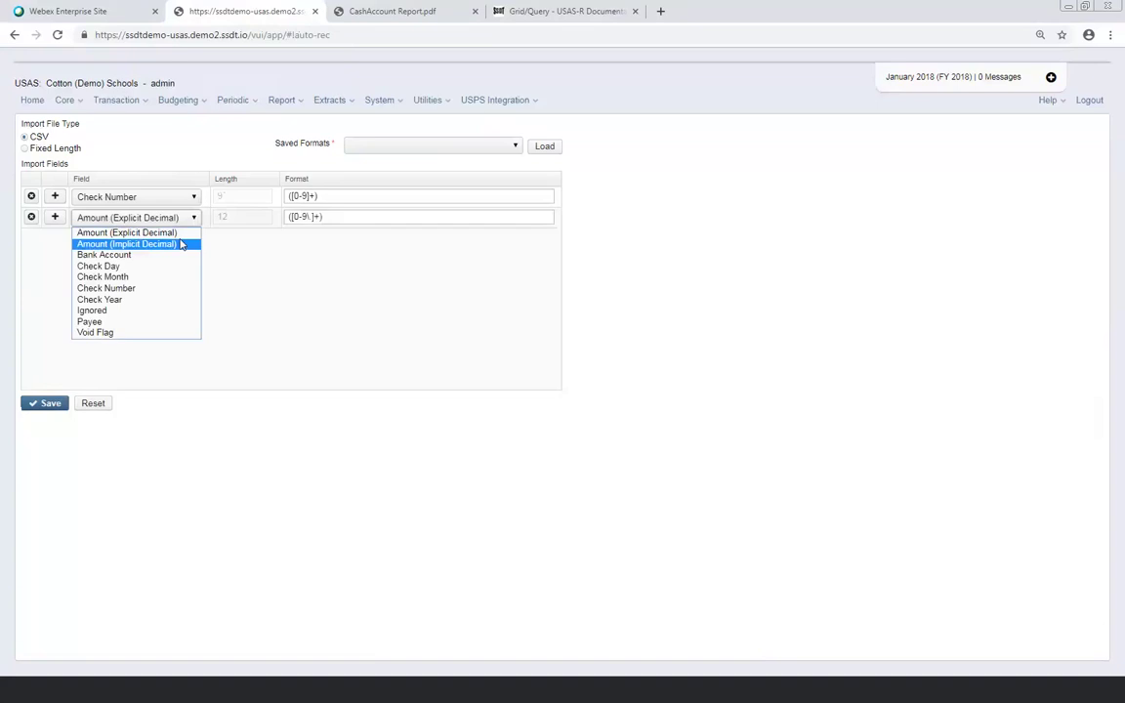
pyautogui.click(181, 244)
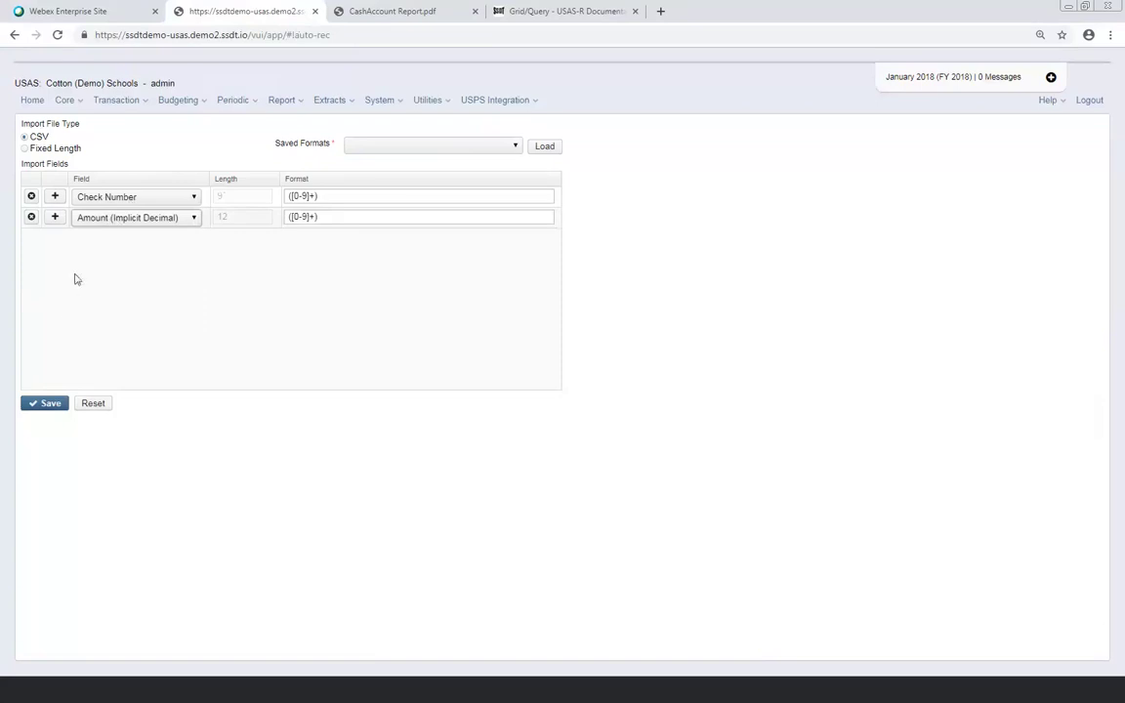
pyautogui.click(55, 217)
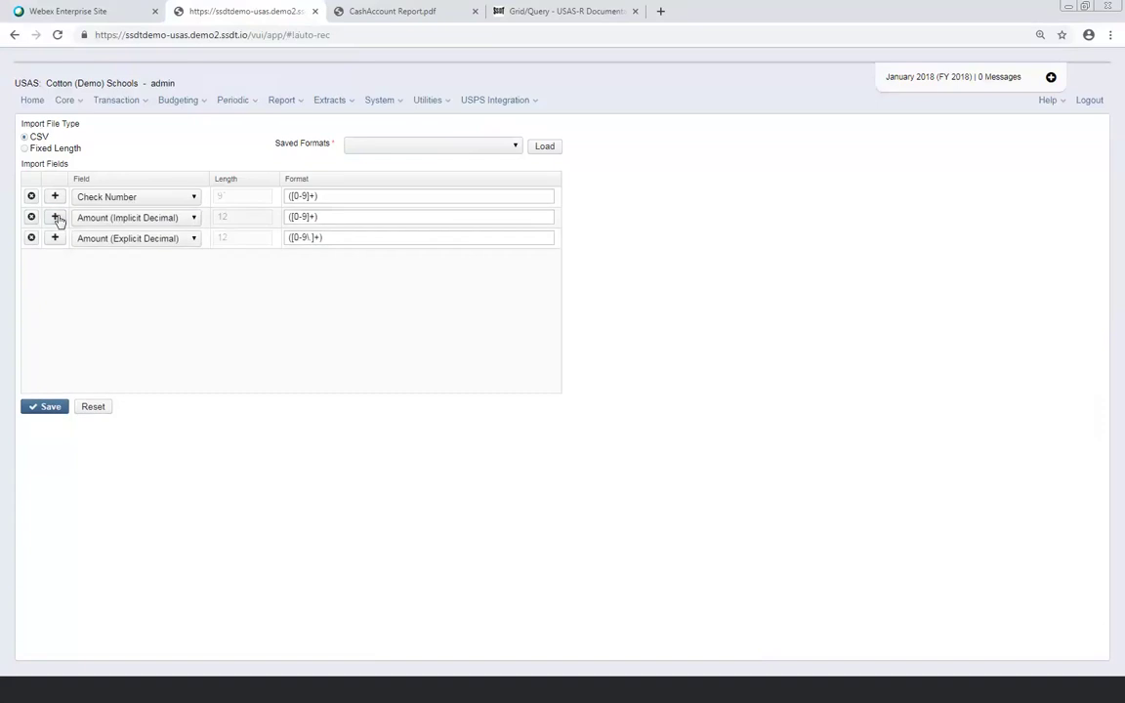
# Reorder the CSV fields to Ignored, Check Number, Amount (Implicit Decimal) and delete the fourth row
pyautogui.click(195, 241)
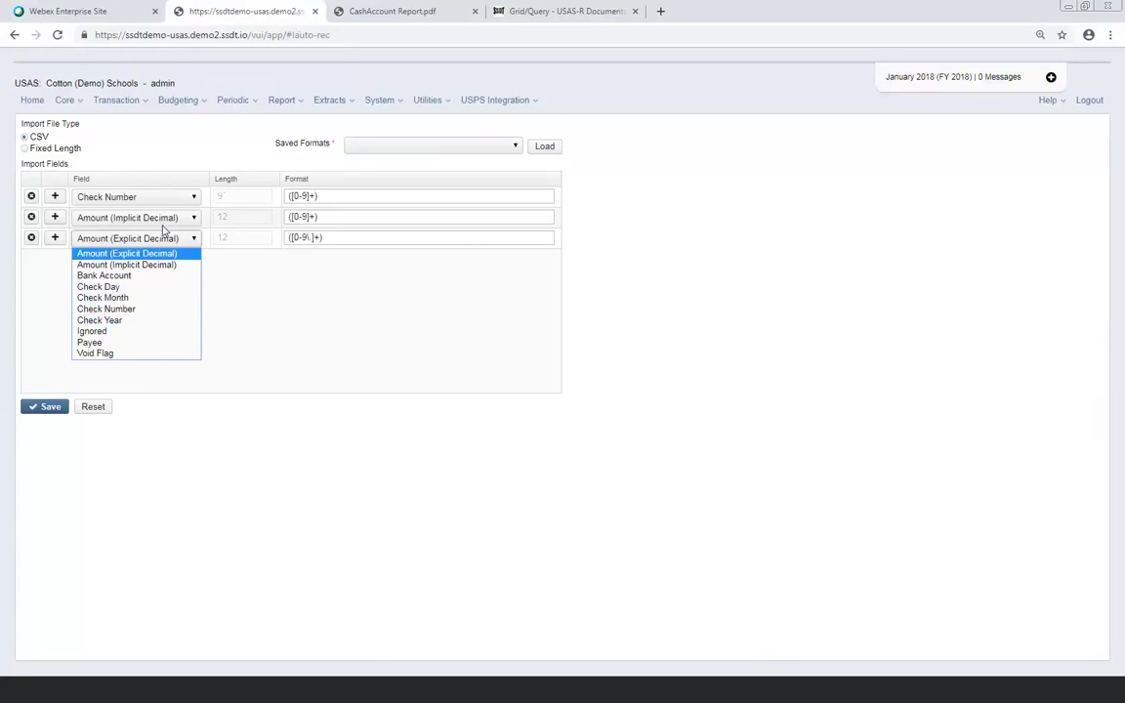
pyautogui.click(305, 328)
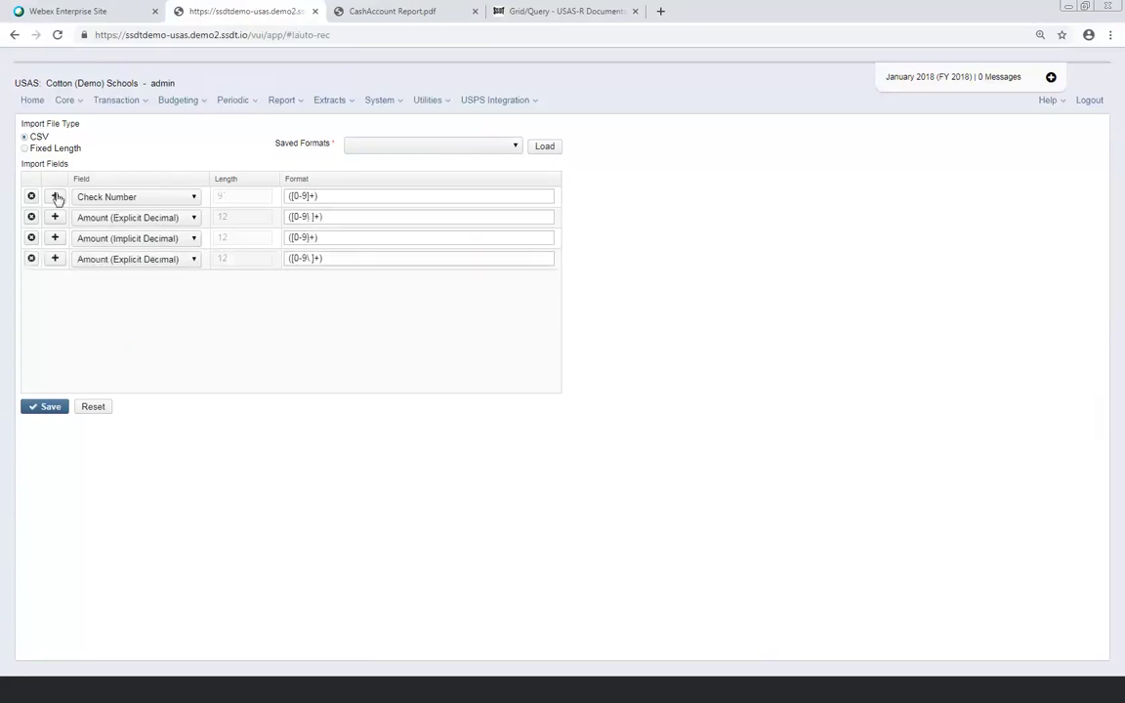
pyautogui.click(190, 199)
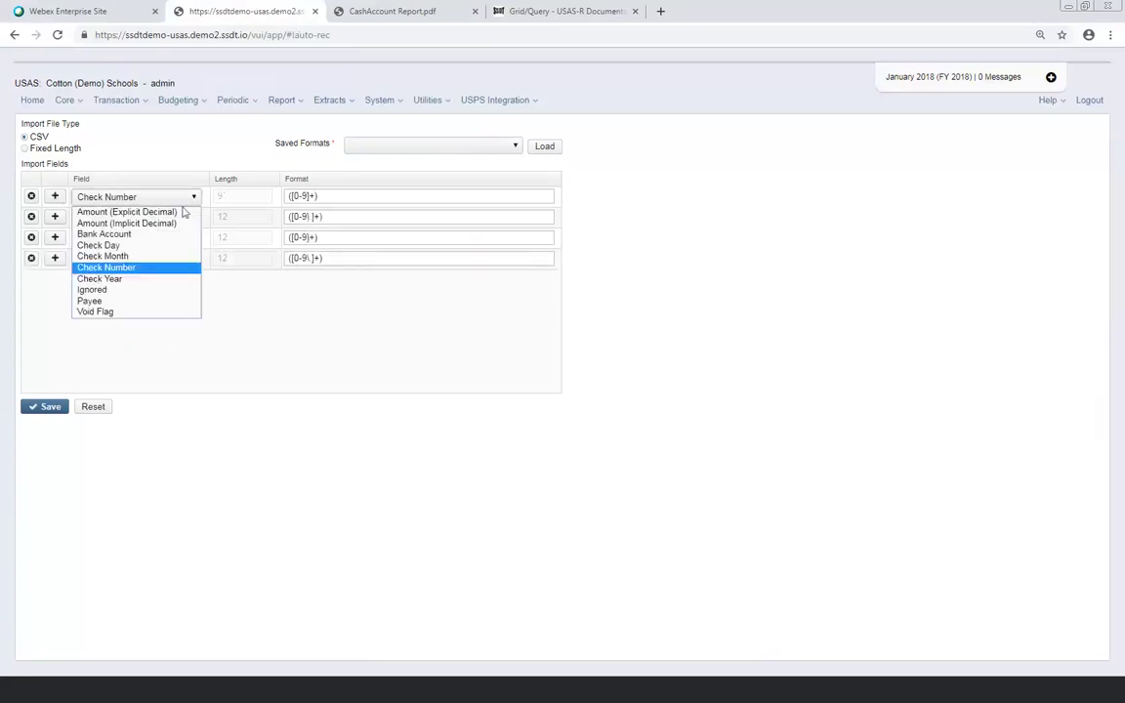
pyautogui.click(150, 290)
pyautogui.click(196, 218)
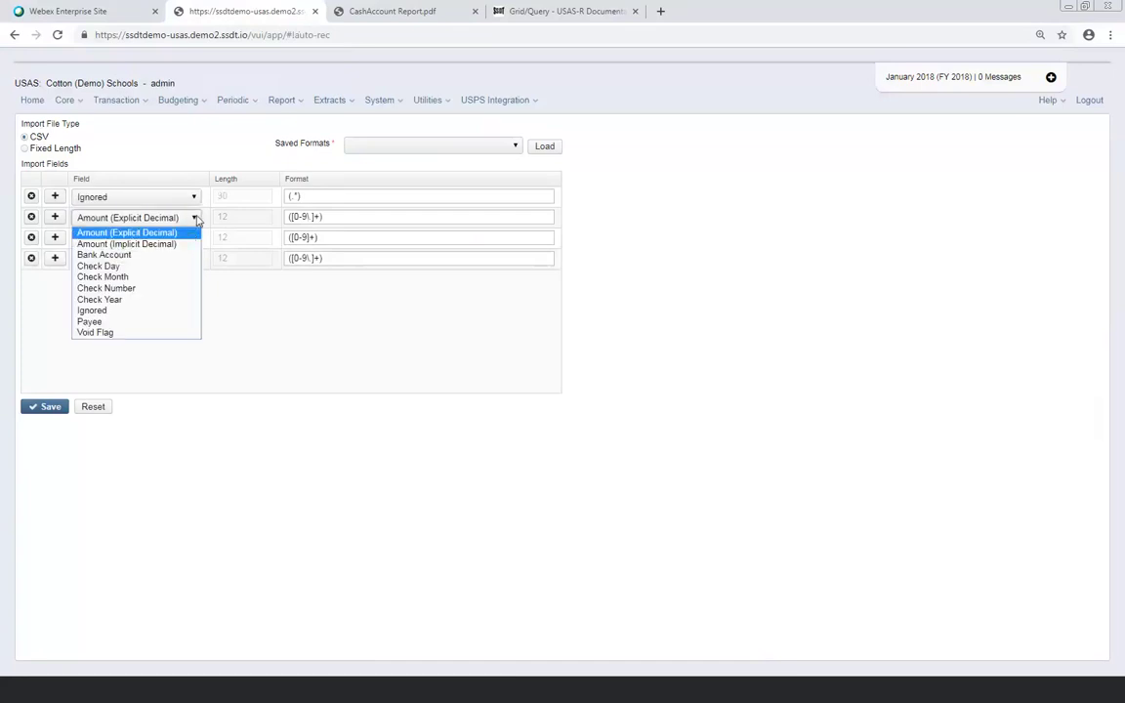
pyautogui.click(175, 288)
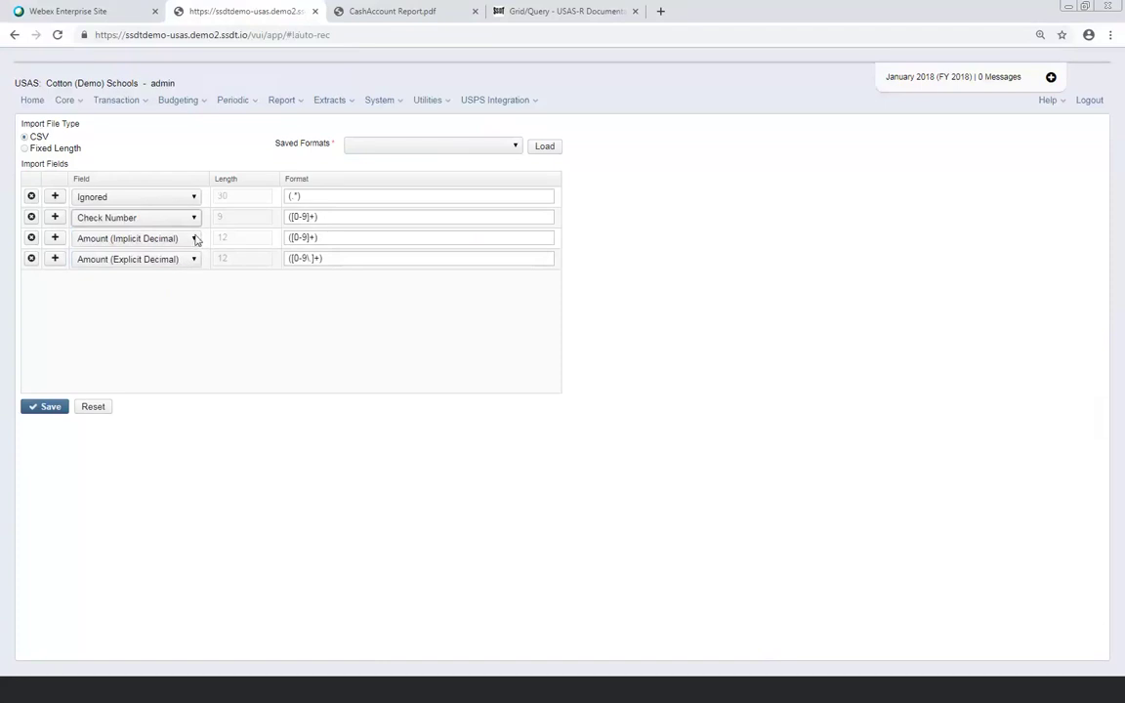
pyautogui.click(30, 258)
pyautogui.click(639, 398)
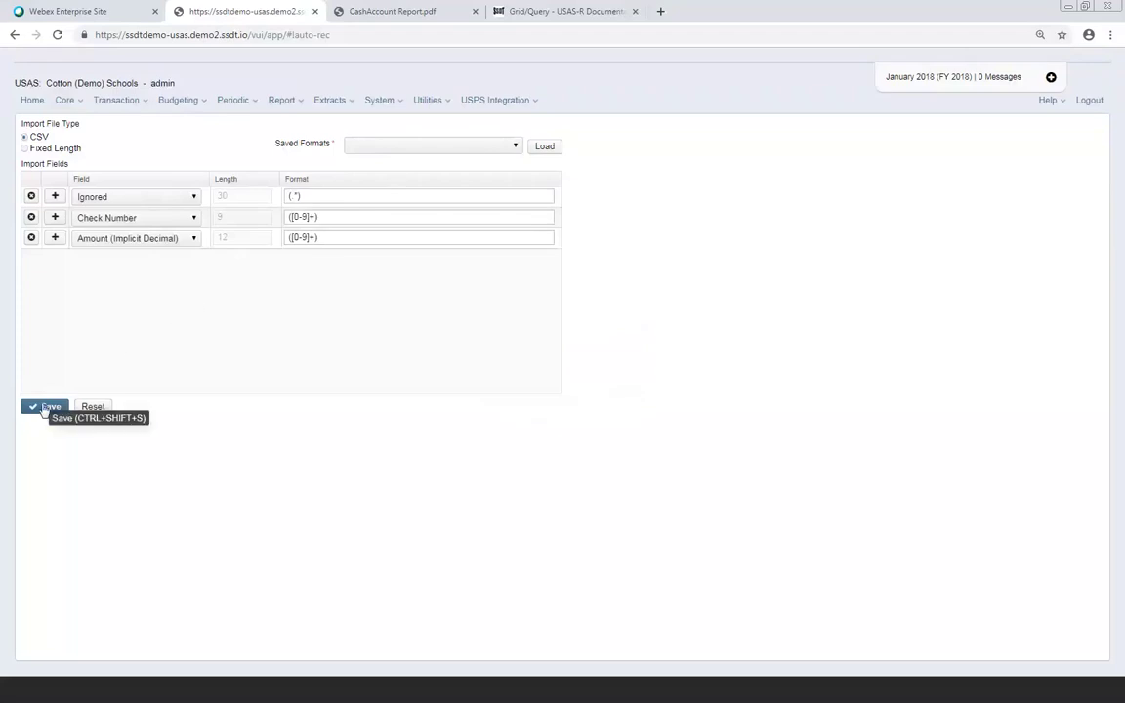
# Save the three-field layout as format 'SAMPLEVILLE BANK' and select it in Saved Formats
pyautogui.click(43, 408)
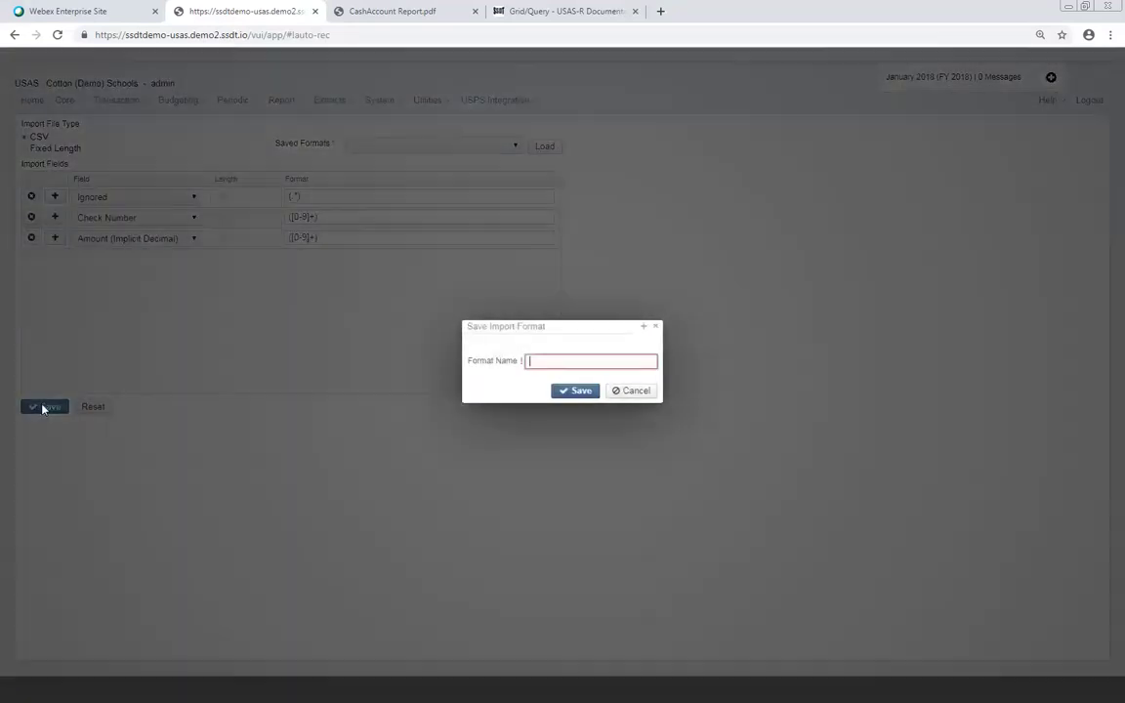
pyautogui.click(564, 360)
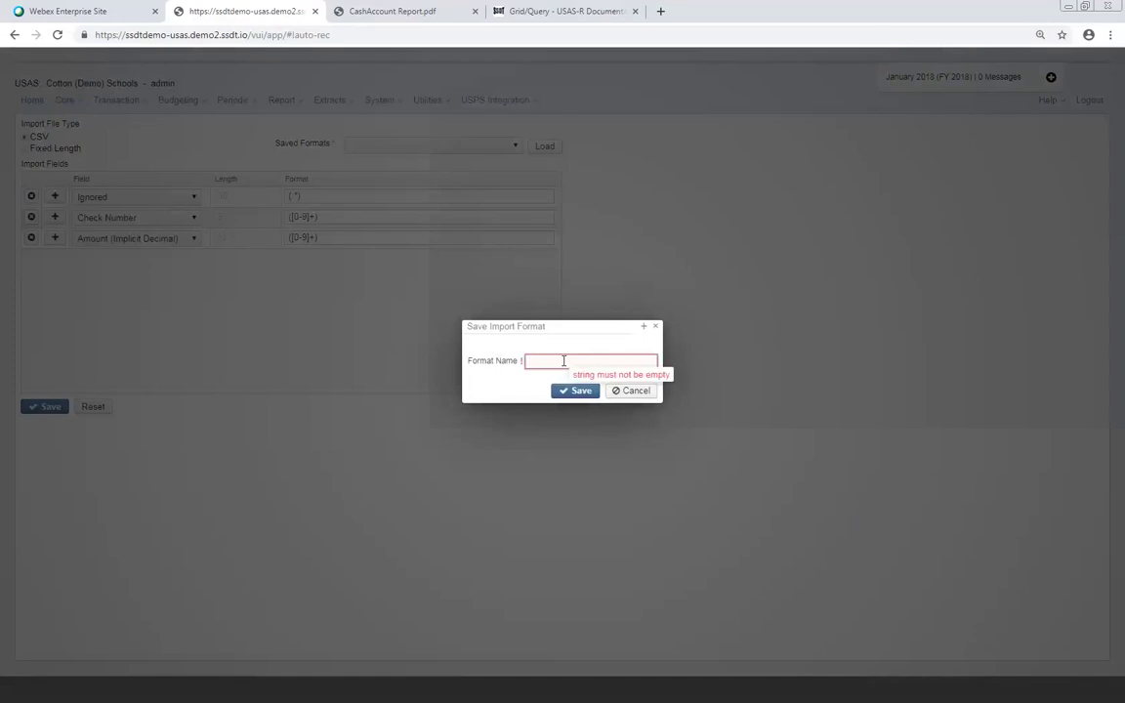
pyautogui.write('SAMPLEV')
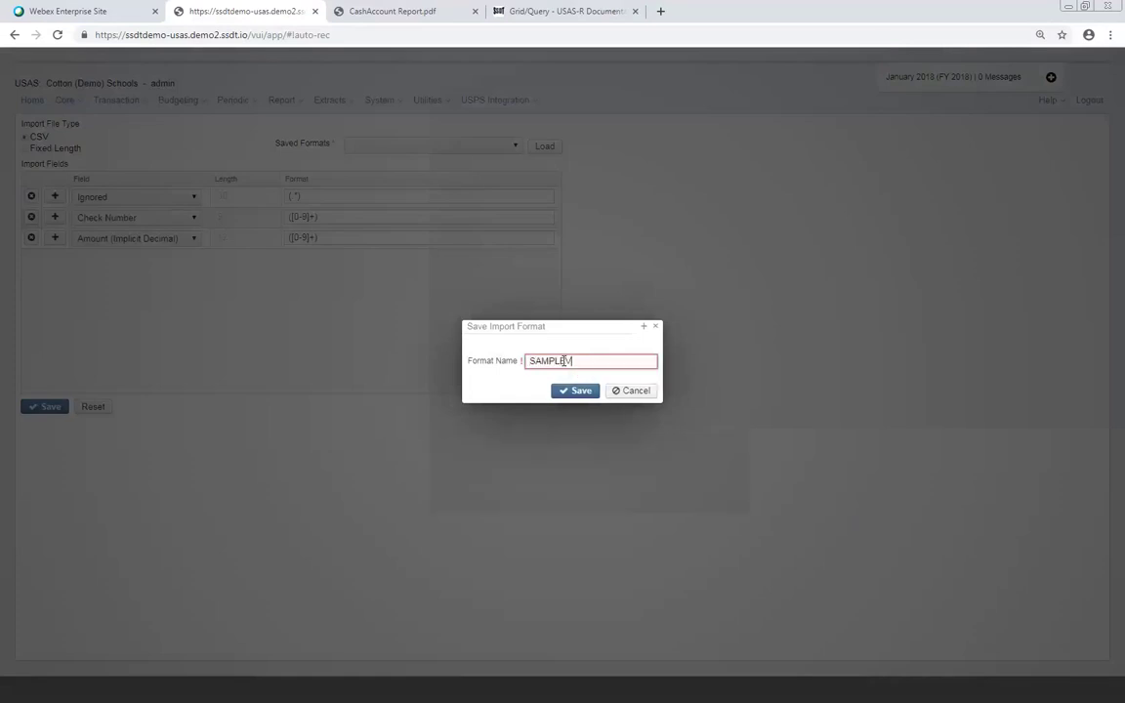
pyautogui.write('ILLE BANK')
pyautogui.click(569, 395)
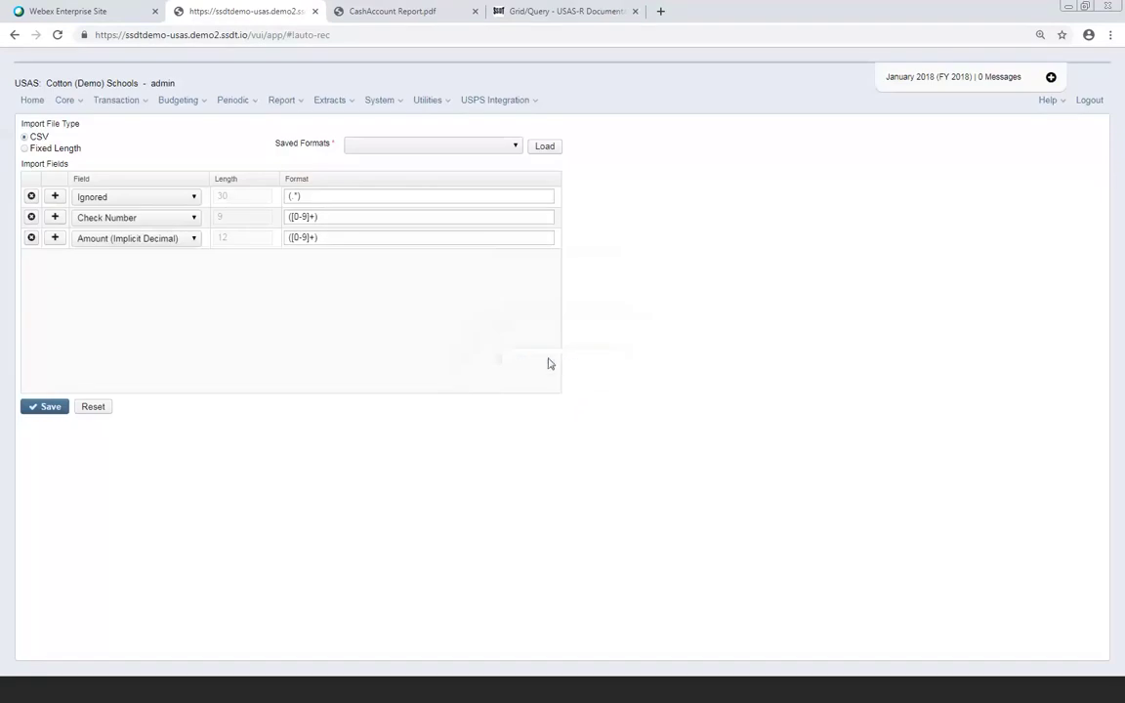
pyautogui.click(513, 147)
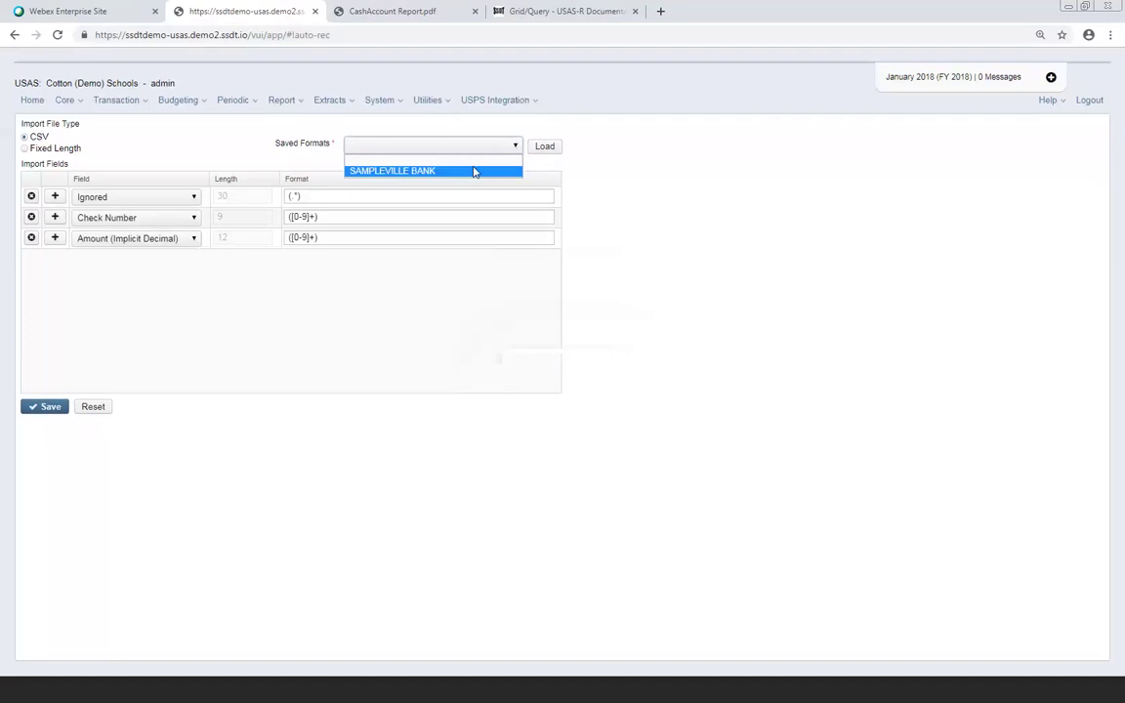
pyautogui.click(474, 171)
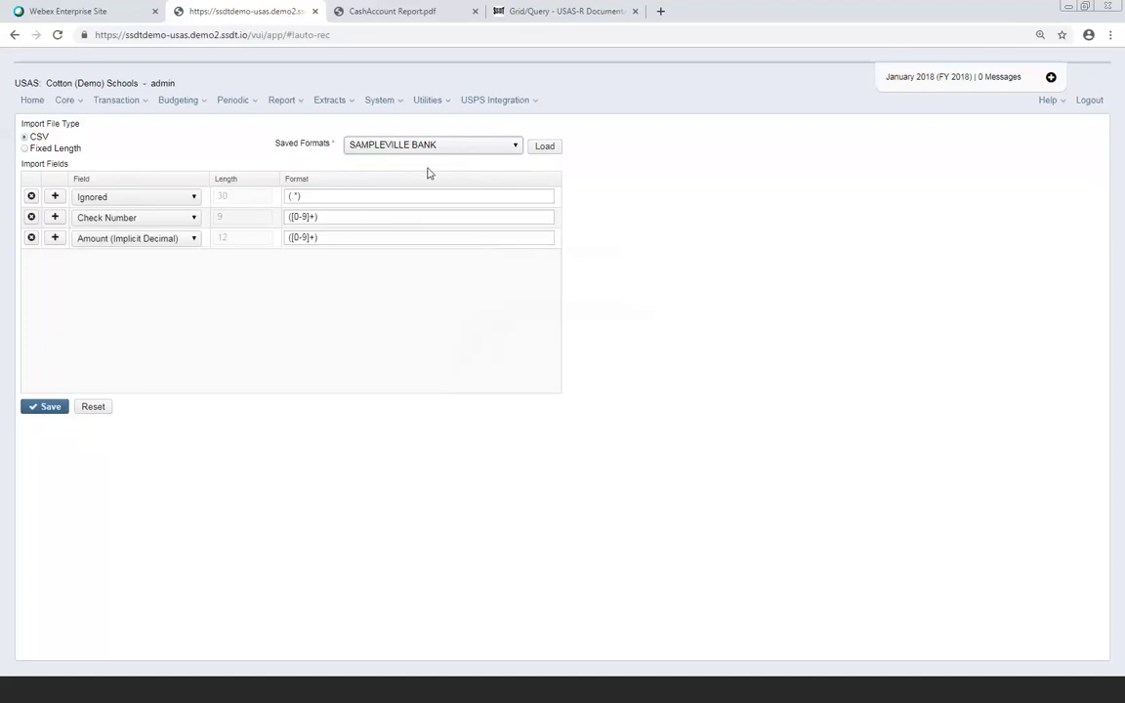
# Return to Disbursements, select the first row, and start a bank reconciliation file upload
pyautogui.click(137, 101)
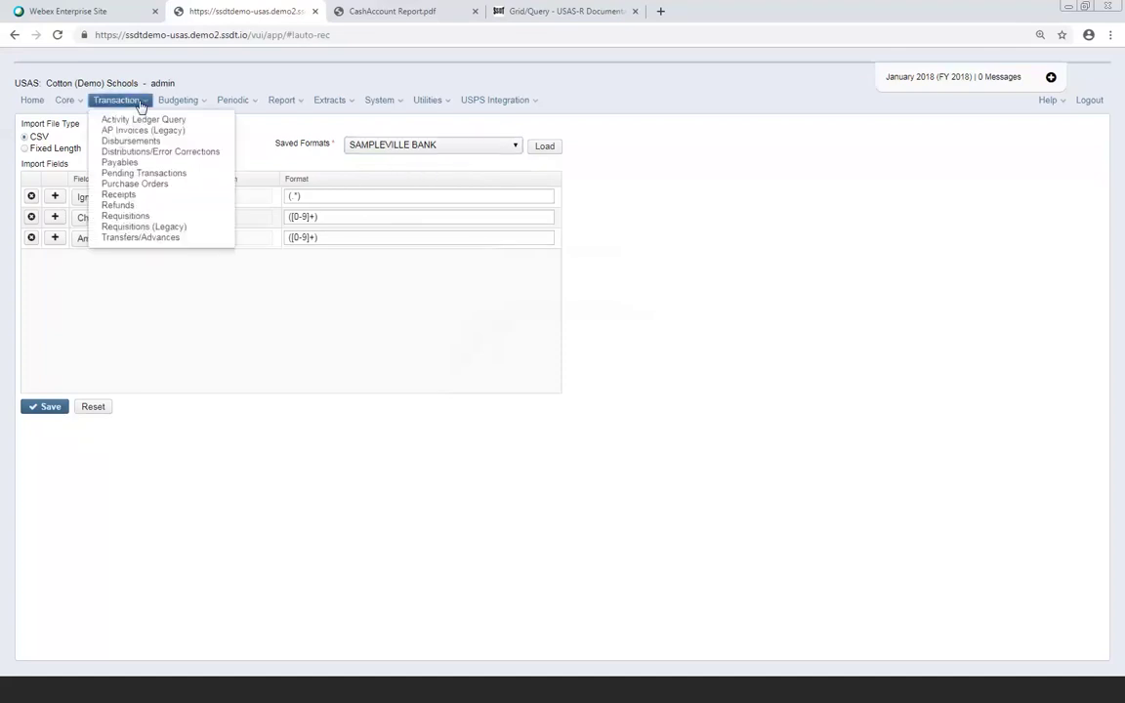
pyautogui.click(143, 142)
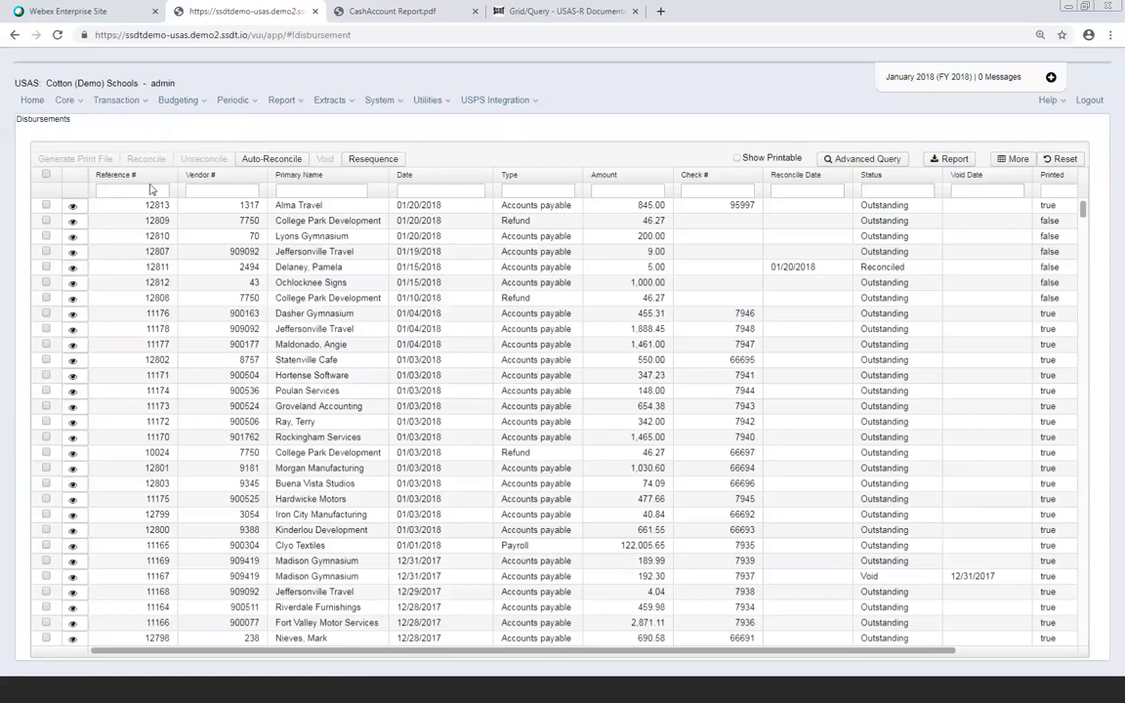
pyautogui.click(45, 206)
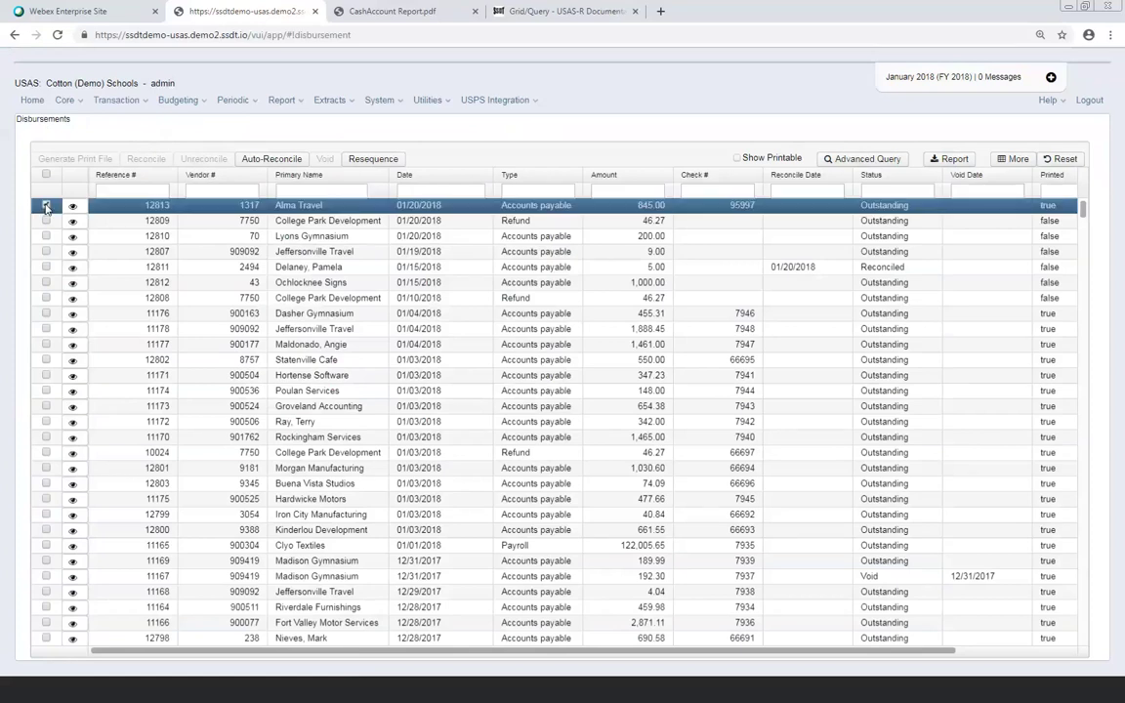
pyautogui.click(267, 159)
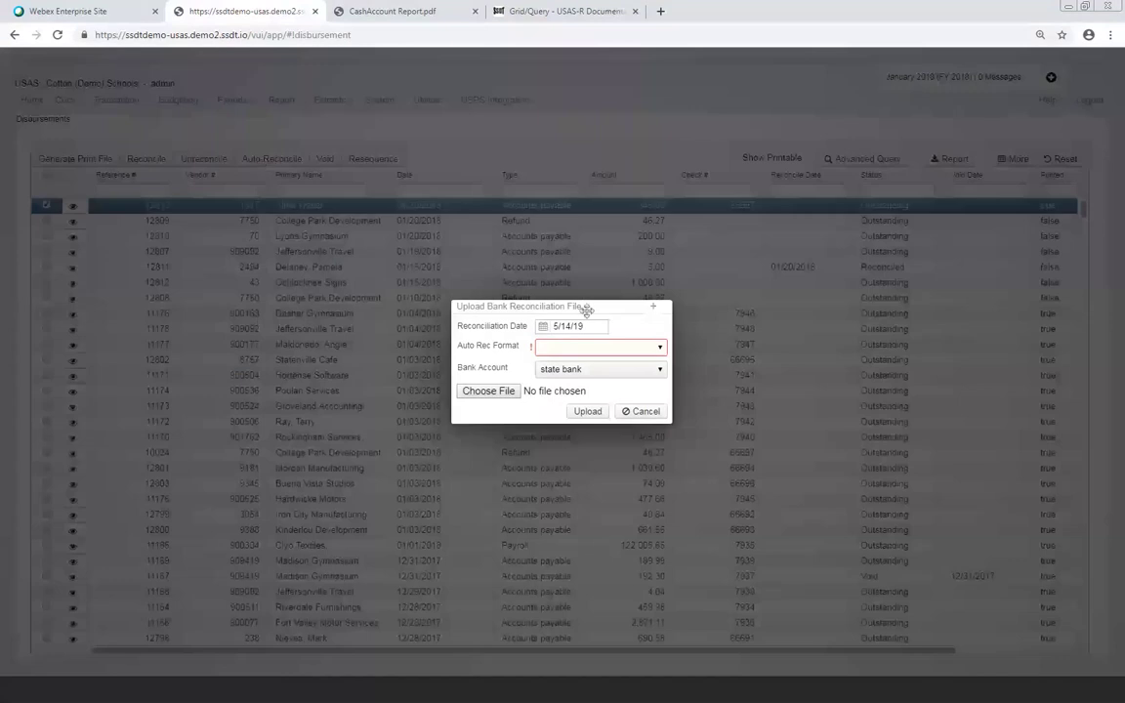
# Enter reconciliation date 01/31/19 with format SAMPLEVILLE BANK, then cancel the upload
pyautogui.moveTo(589, 326); pyautogui.dragTo(548, 333)
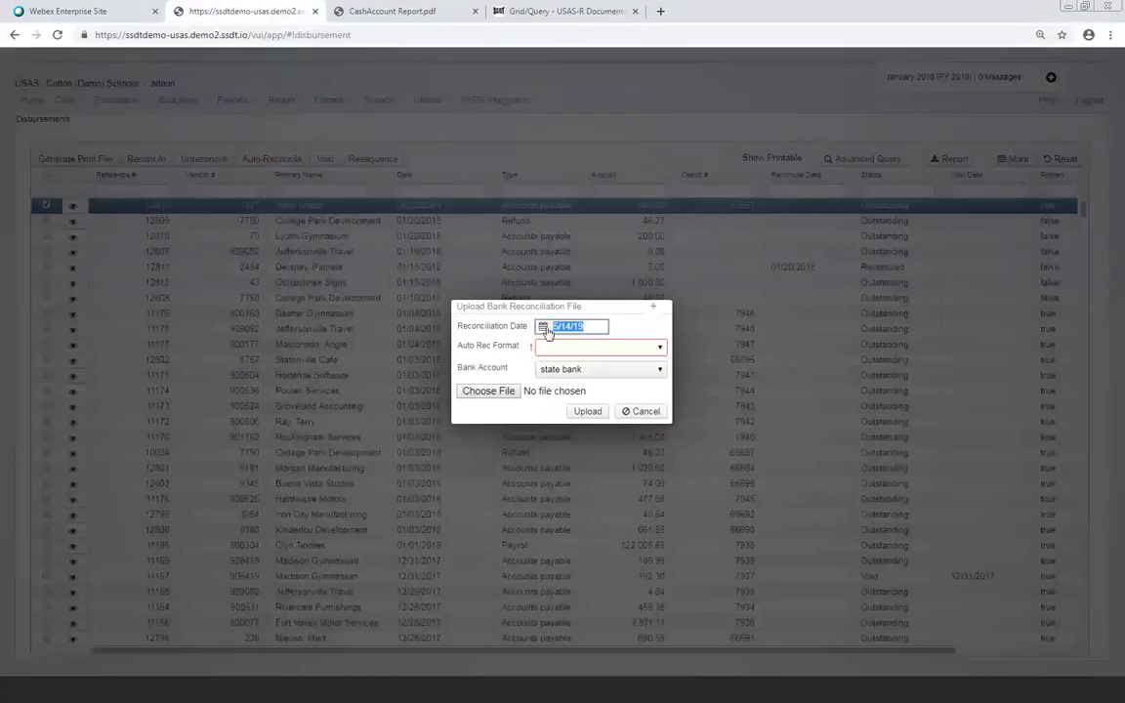
pyautogui.write('01/31/19')
pyautogui.click(660, 349)
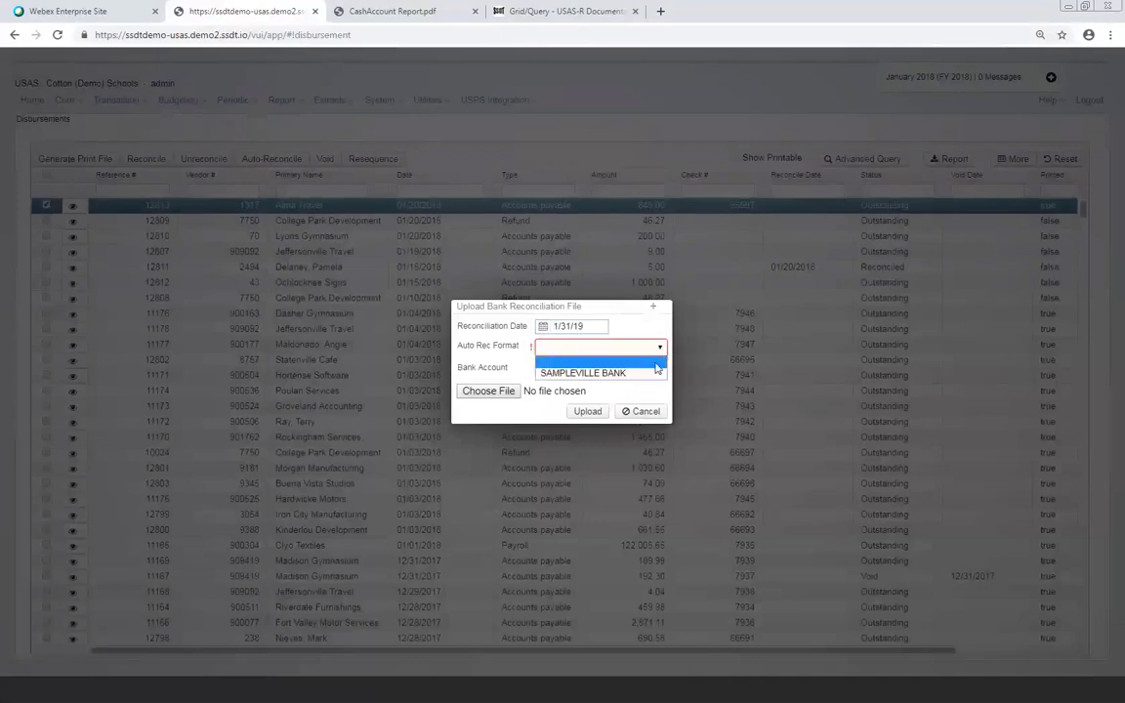
pyautogui.click(647, 373)
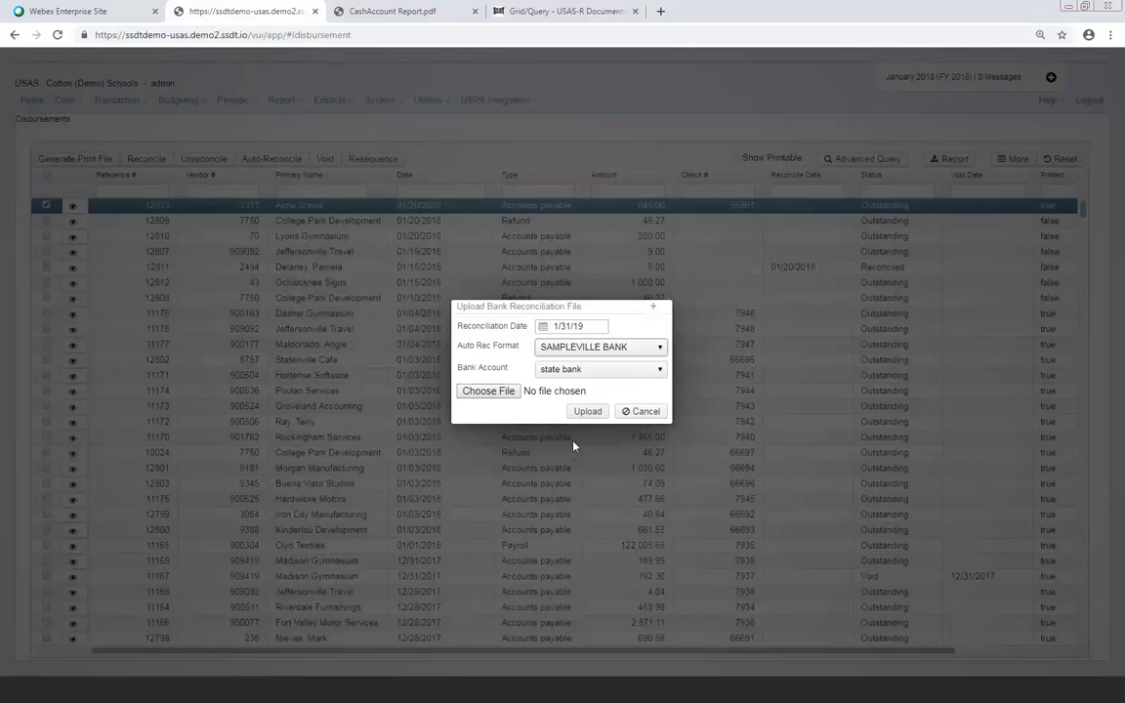
pyautogui.click(642, 411)
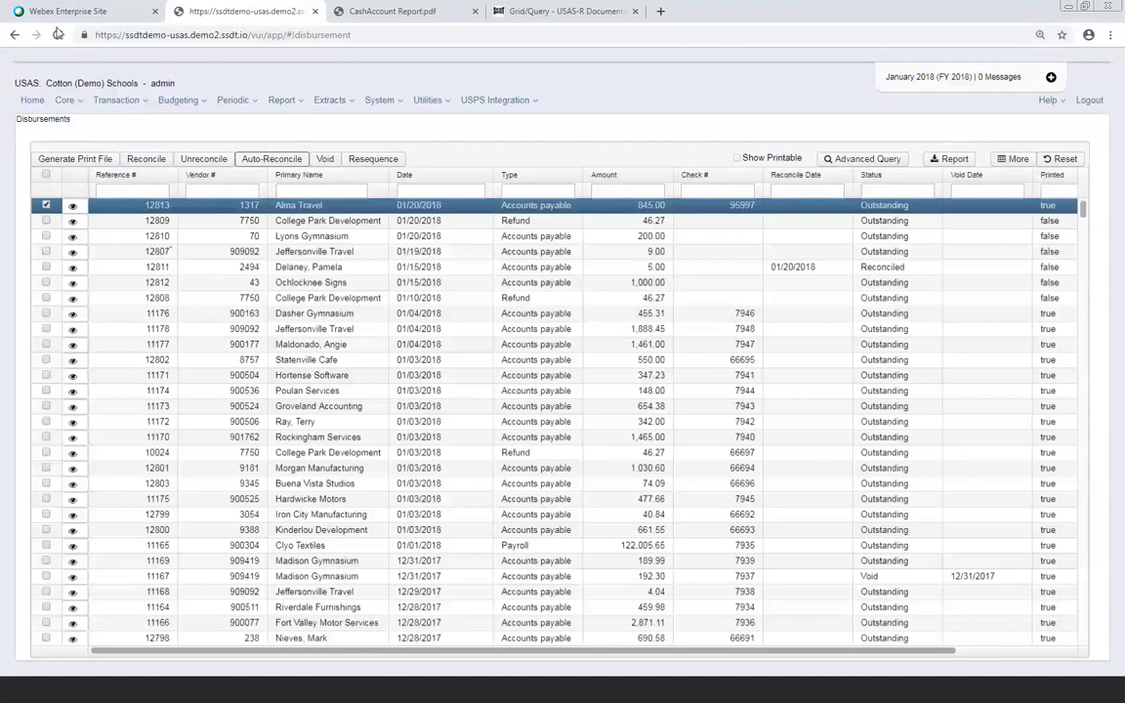
# Look through the Utilities menu, then the Transaction menu, to reach the Scenarios and Proposed Amounts functions
pyautogui.click(427, 101)
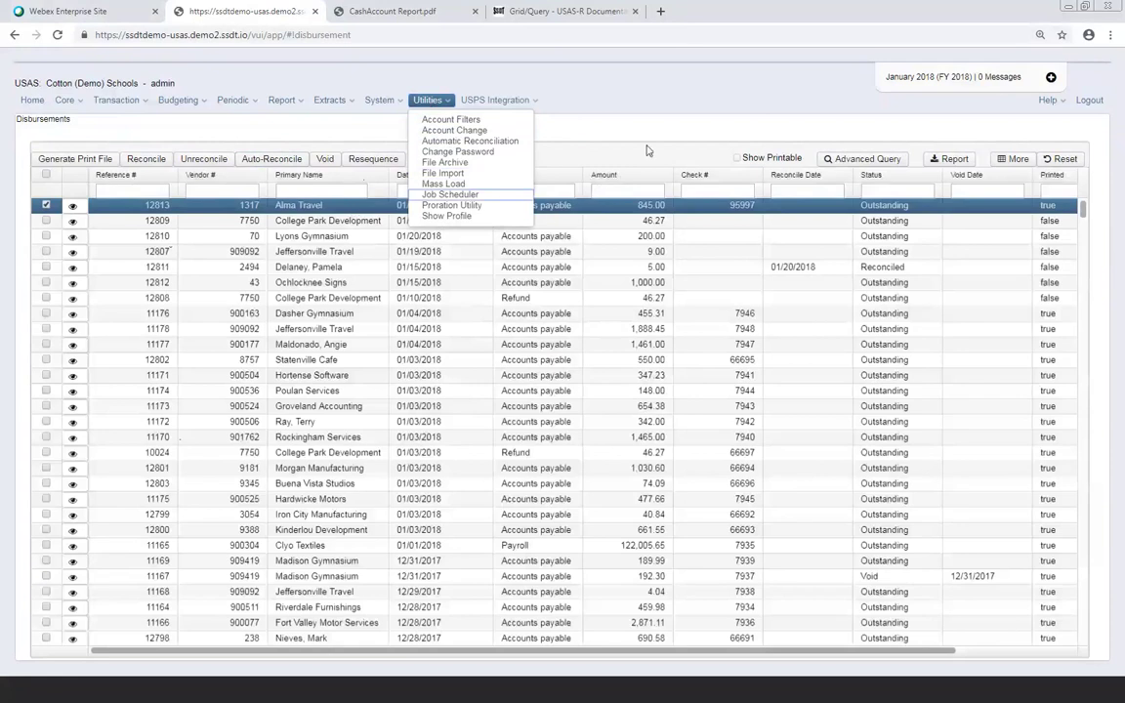
pyautogui.click(646, 89)
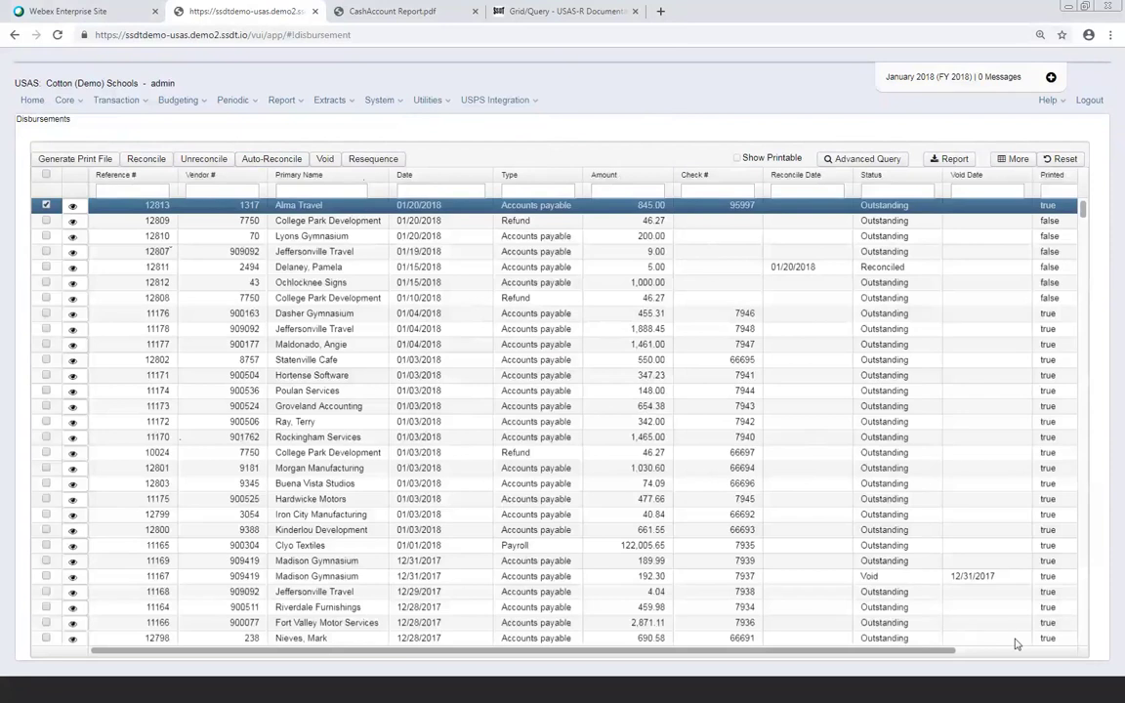
pyautogui.click(142, 106)
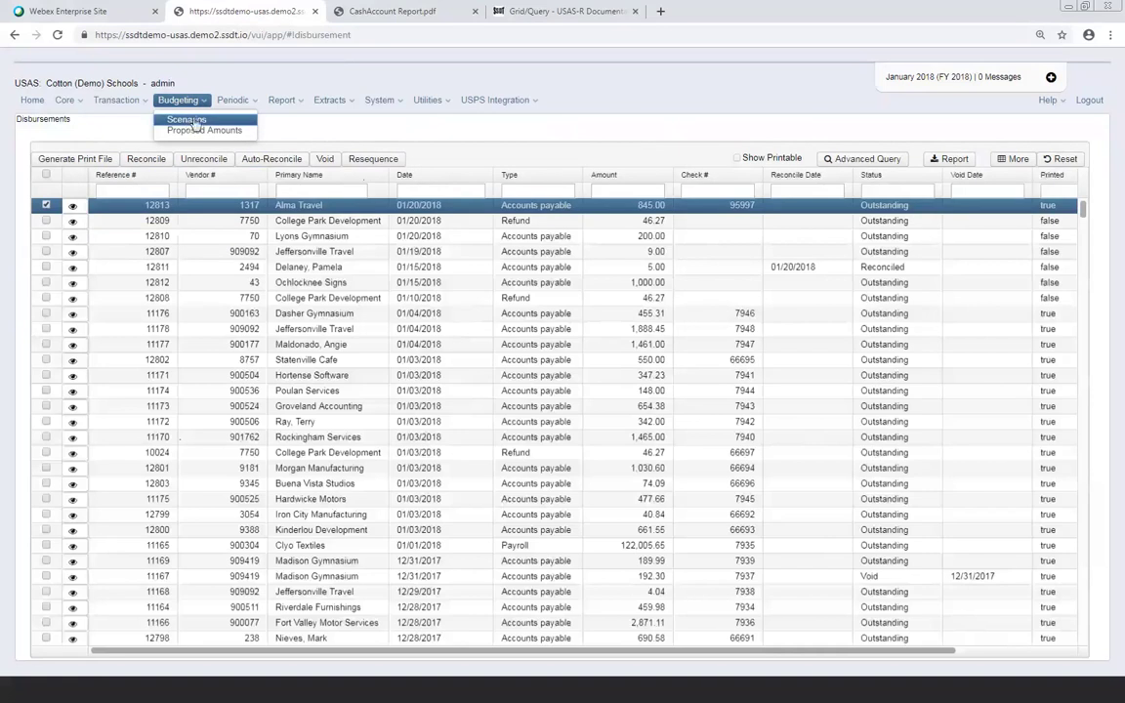
# Review the Periodic and USPS Integration menu options, then switch to the Grid/Query documentation page
pyautogui.click(242, 102)
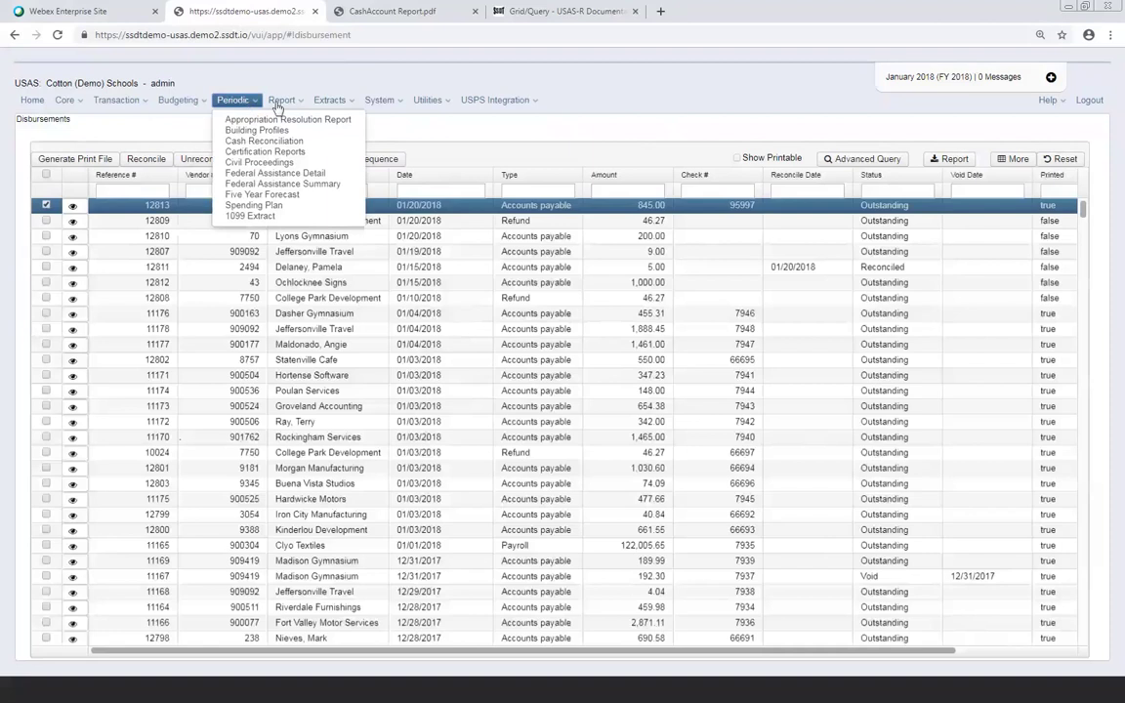
pyautogui.click(527, 100)
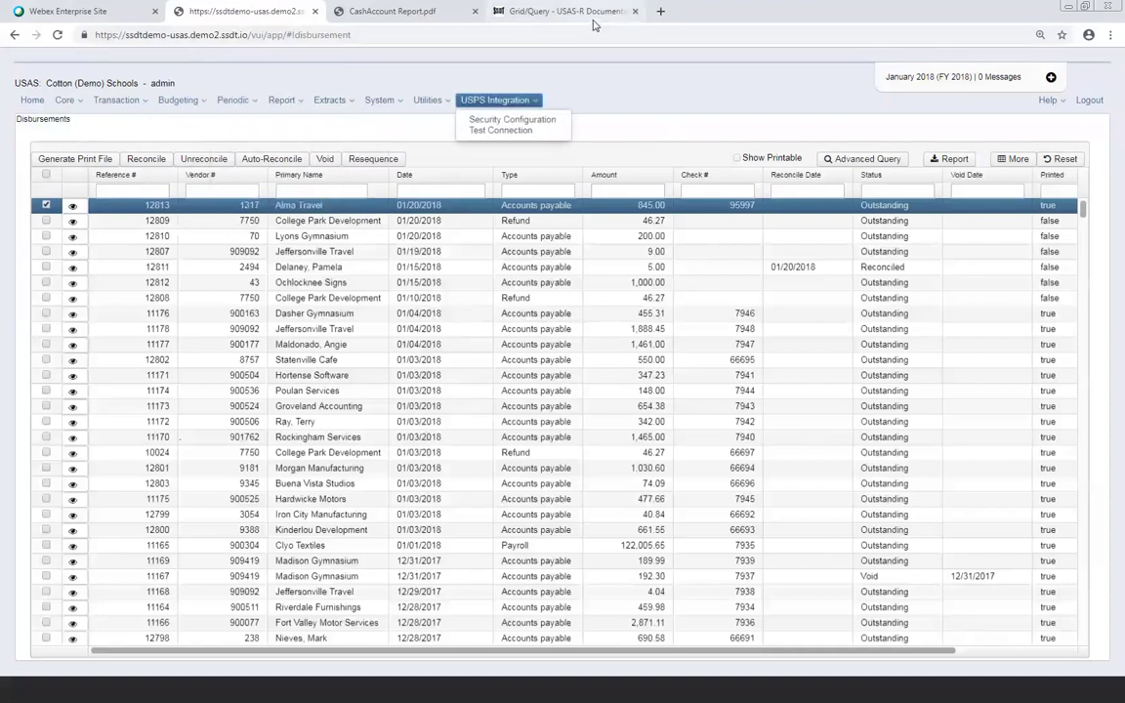
pyautogui.click(586, 14)
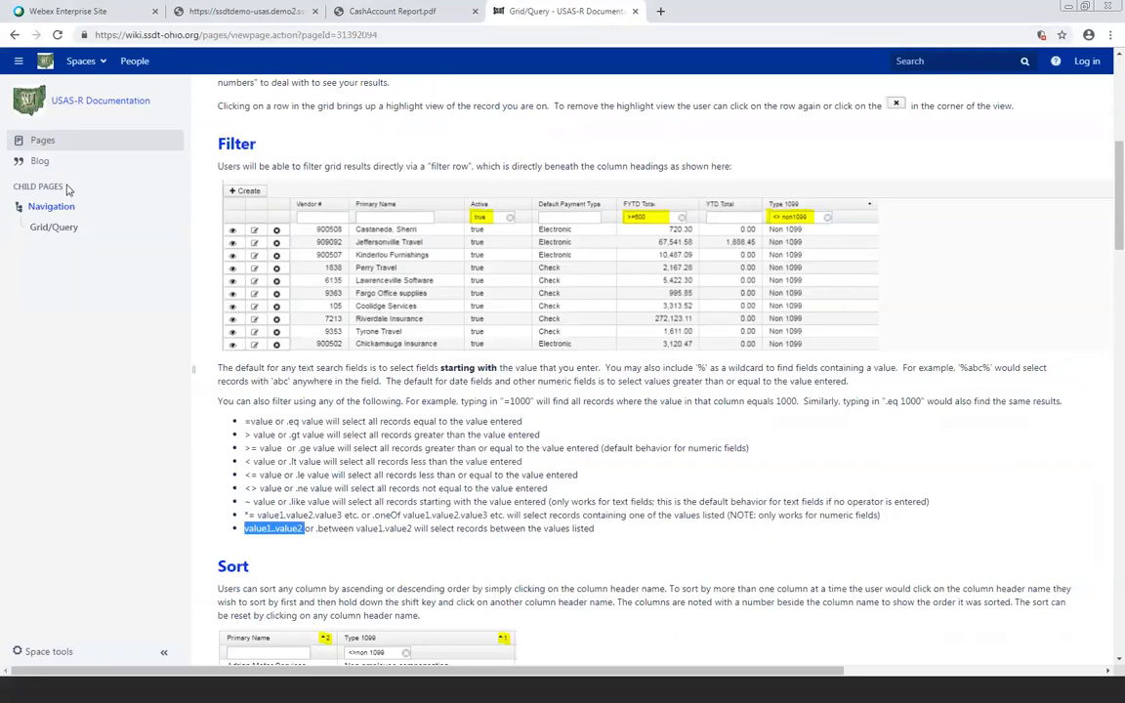
# Go to the USAS-R Documentation wiki home and open the USAS-R User Manual
pyautogui.click(106, 103)
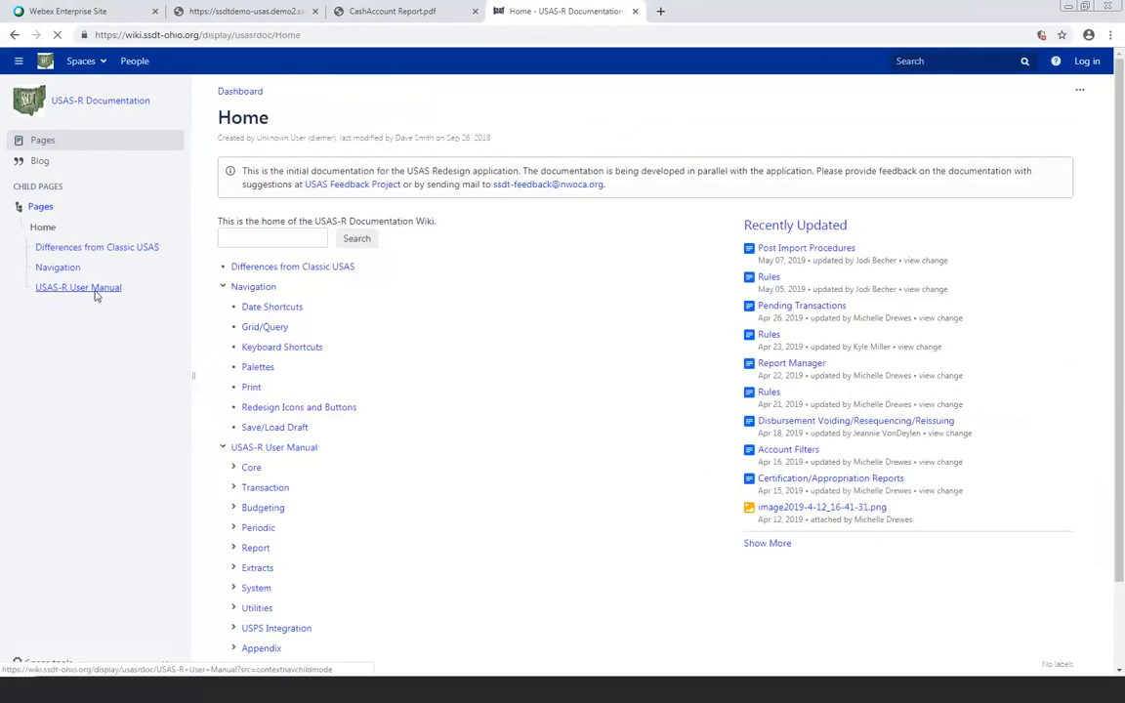
pyautogui.click(97, 297)
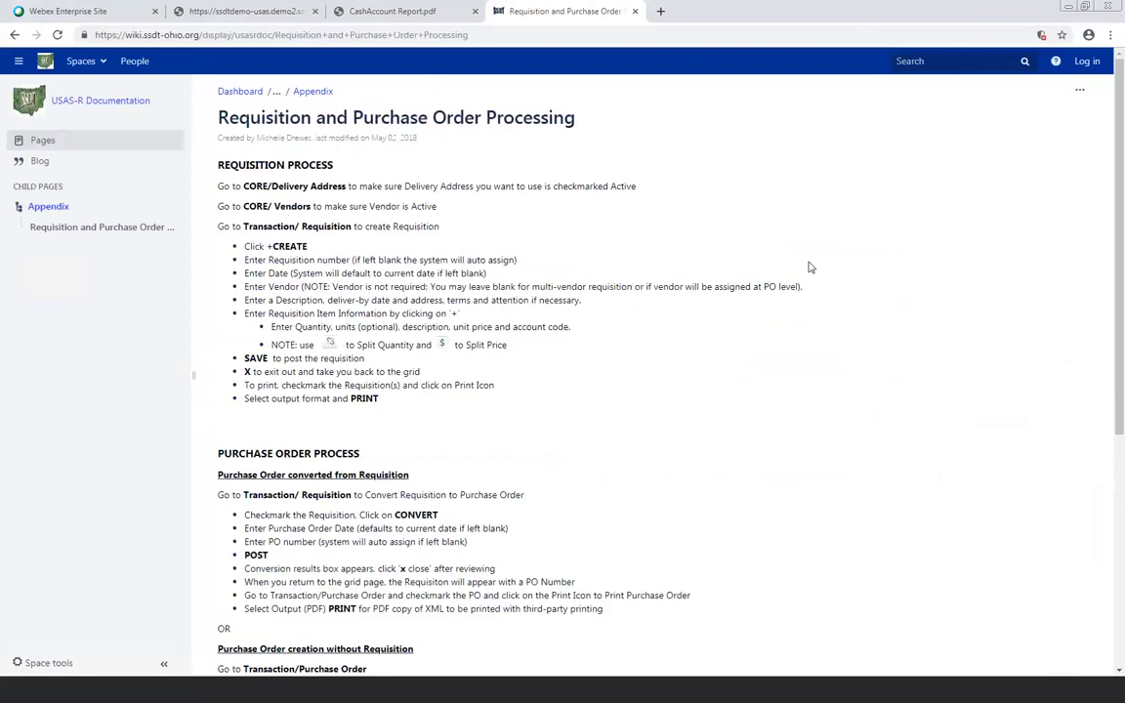
# Check the page's actions menu, skim the page, and return to the Appendix guide list
pyautogui.click(1081, 96)
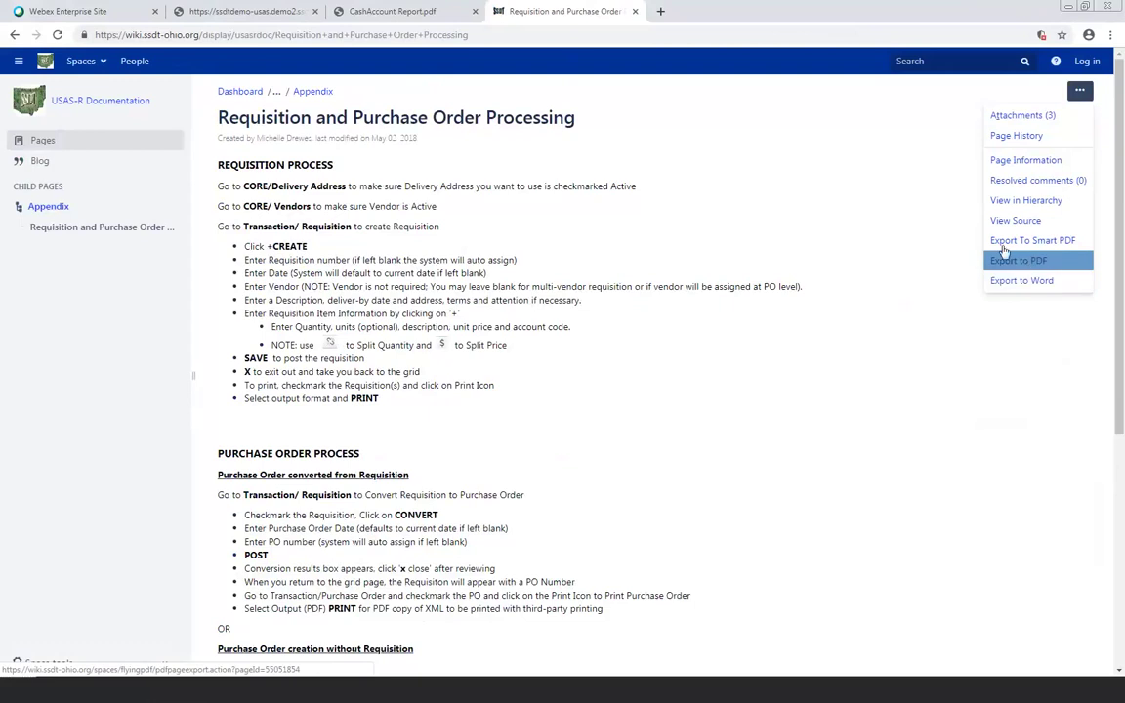
pyautogui.click(853, 218)
pyautogui.scroll(-2, 683, 176)
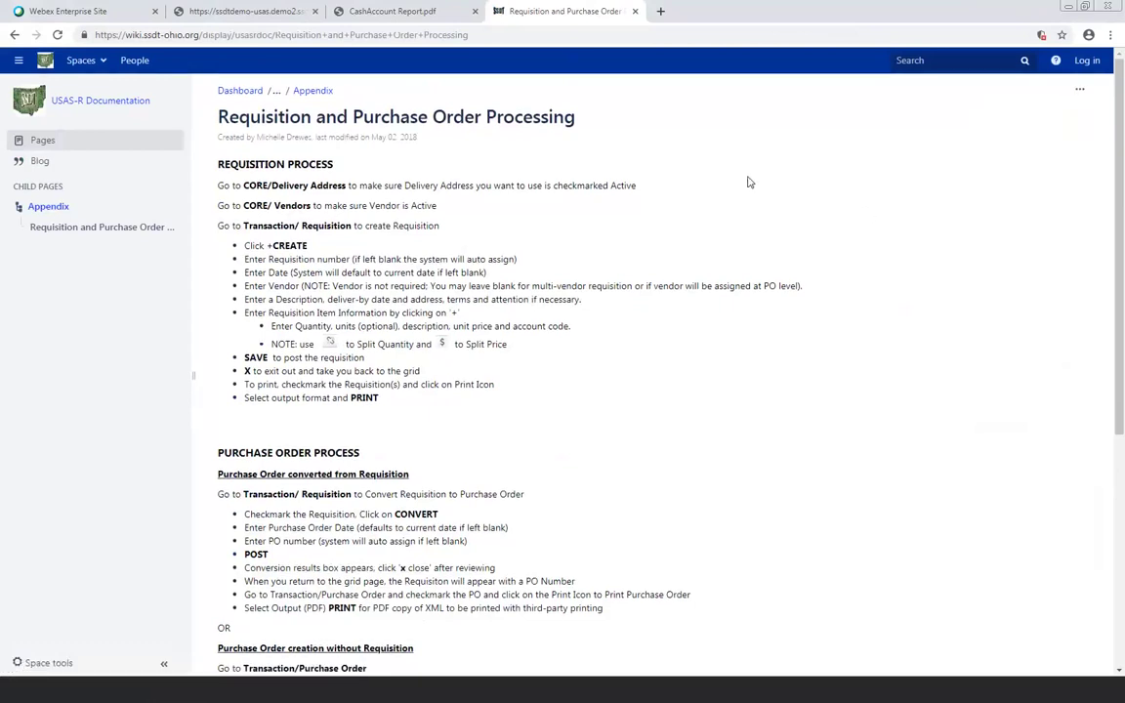
pyautogui.scroll(-3, 746, 182)
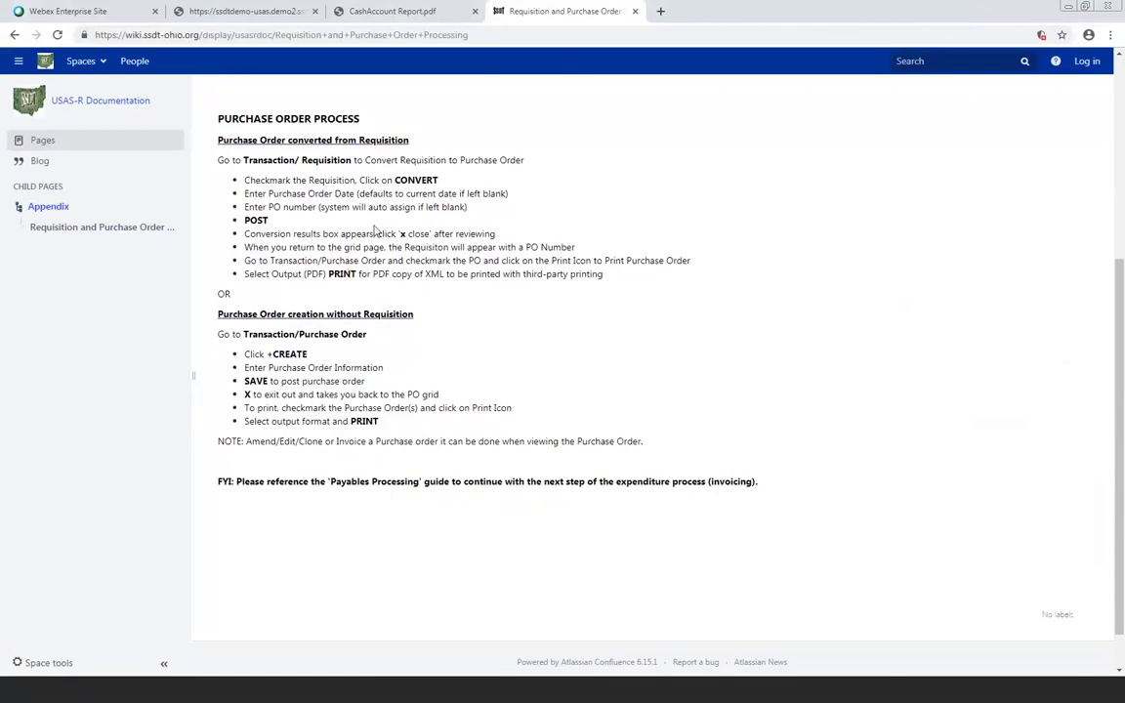
pyautogui.scroll(4, 373, 230)
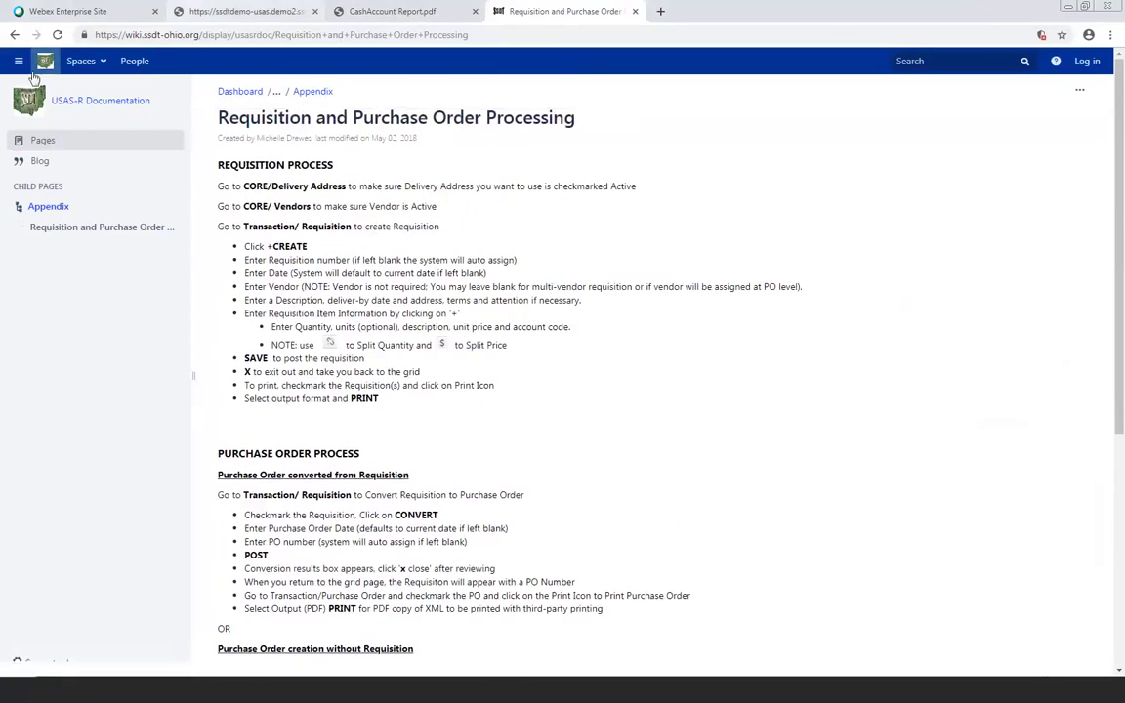
pyautogui.click(14, 35)
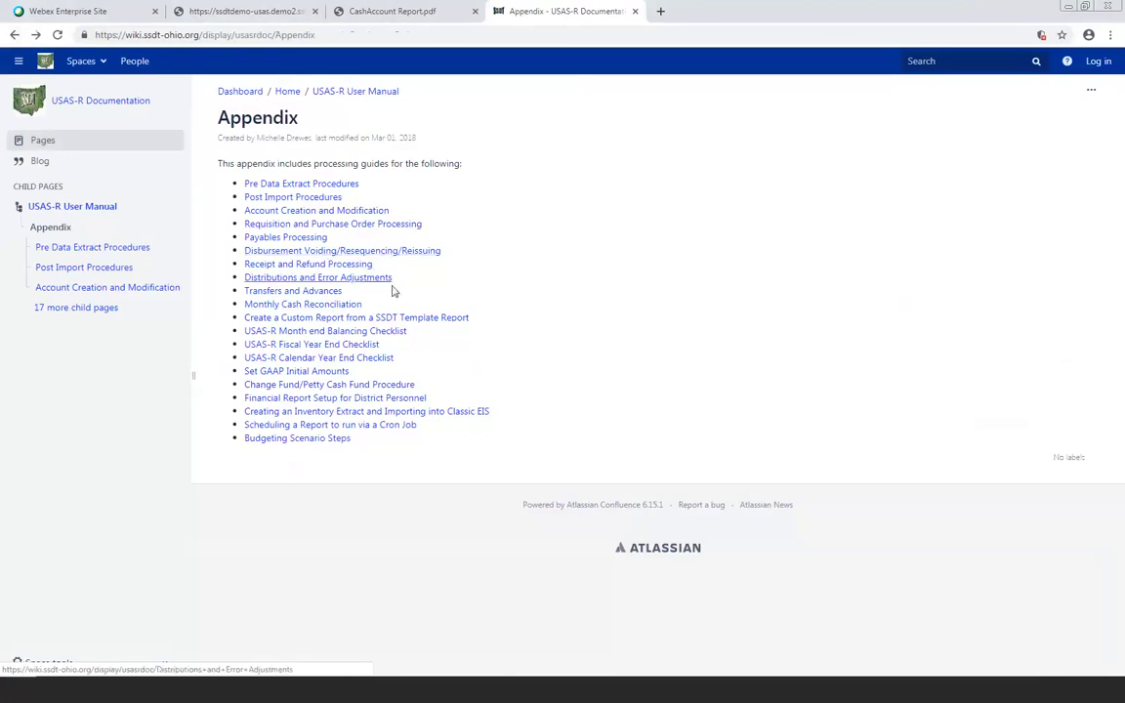
# Open the Budgeting Scenario Steps guide from the Appendix and skim its Scenarios steps
pyautogui.click(278, 440)
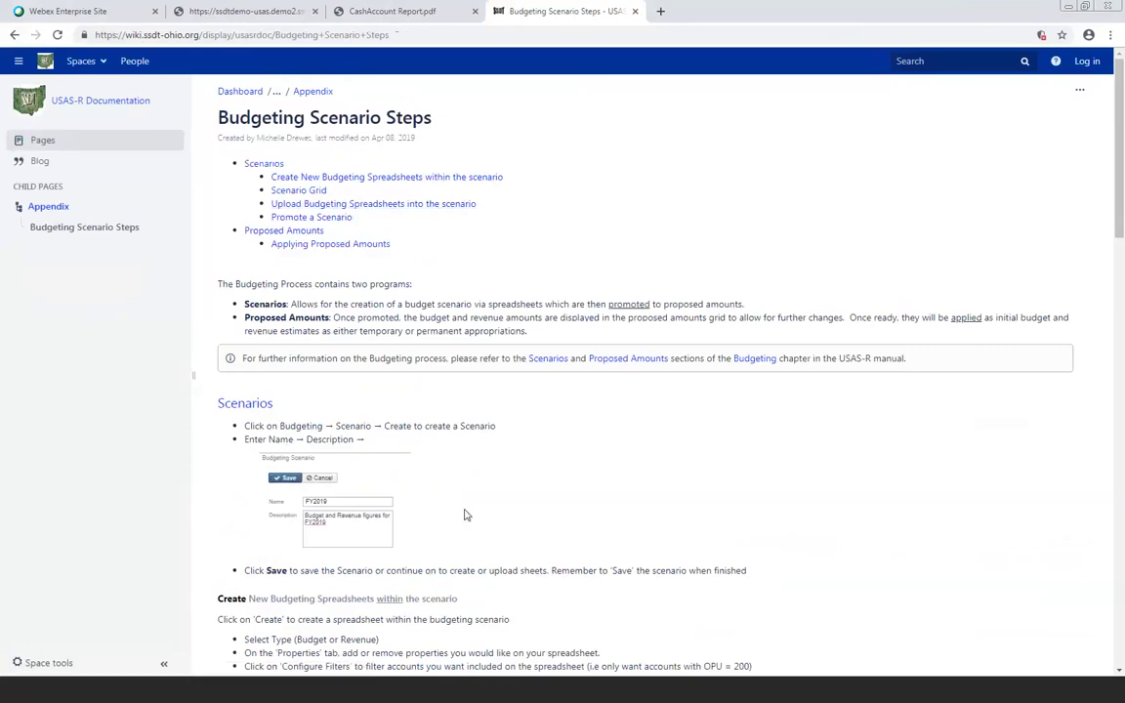
pyautogui.scroll(-4, 465, 514)
pyautogui.scroll(4, 465, 509)
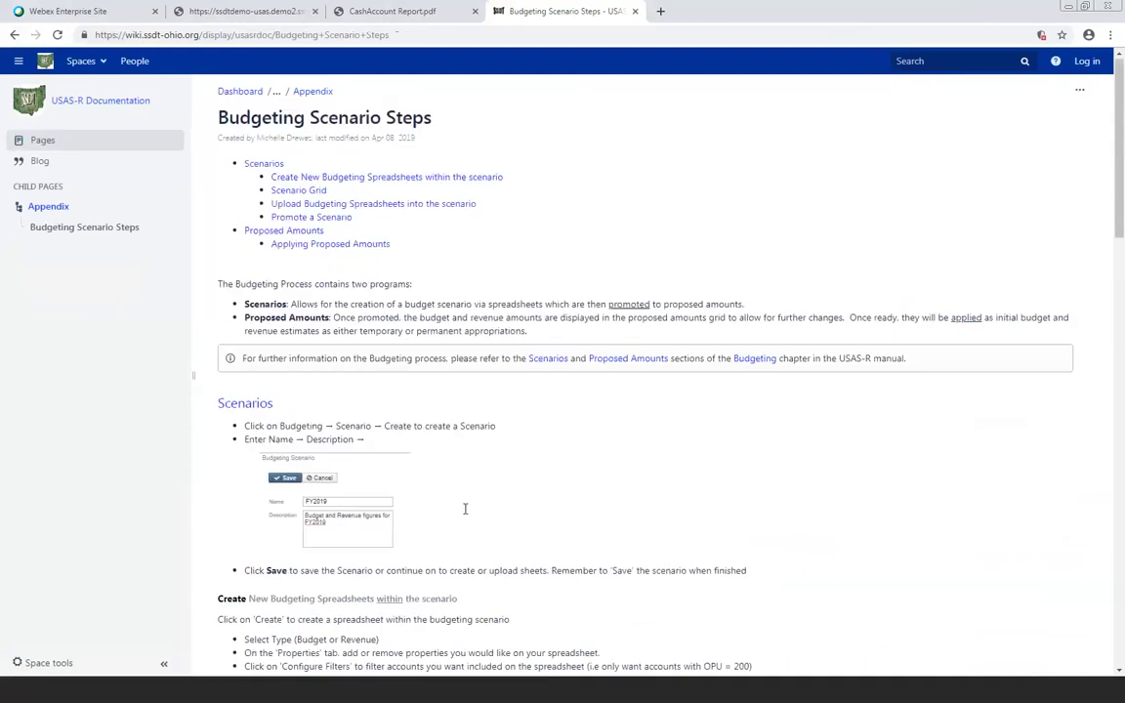